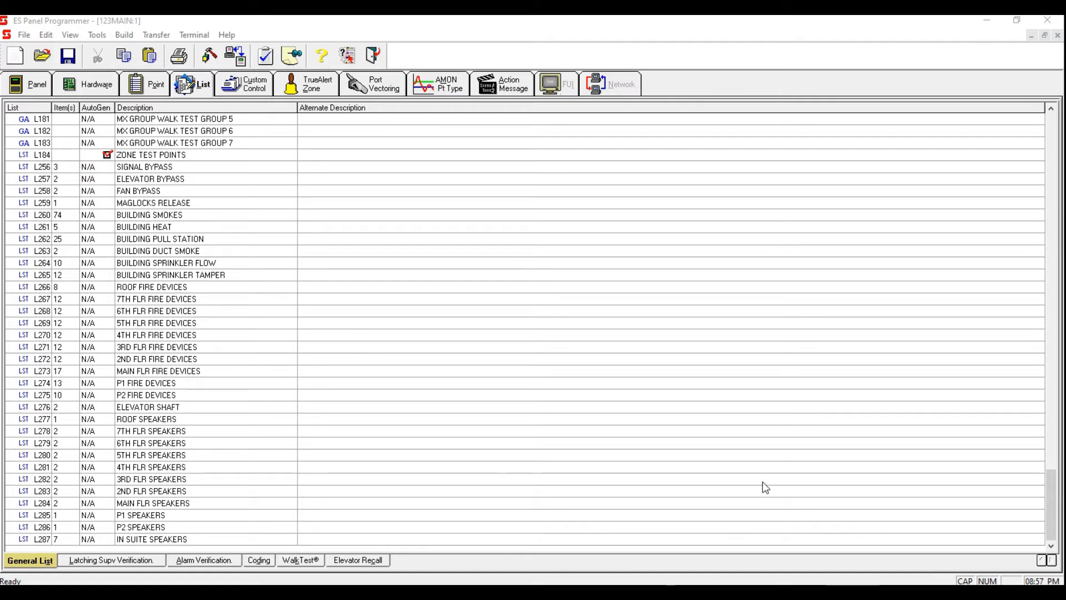
Step: Rename custom control Program 3's label to BYPASSES and apply the change
{"action": "left_click", "coordinate": [258, 85]}
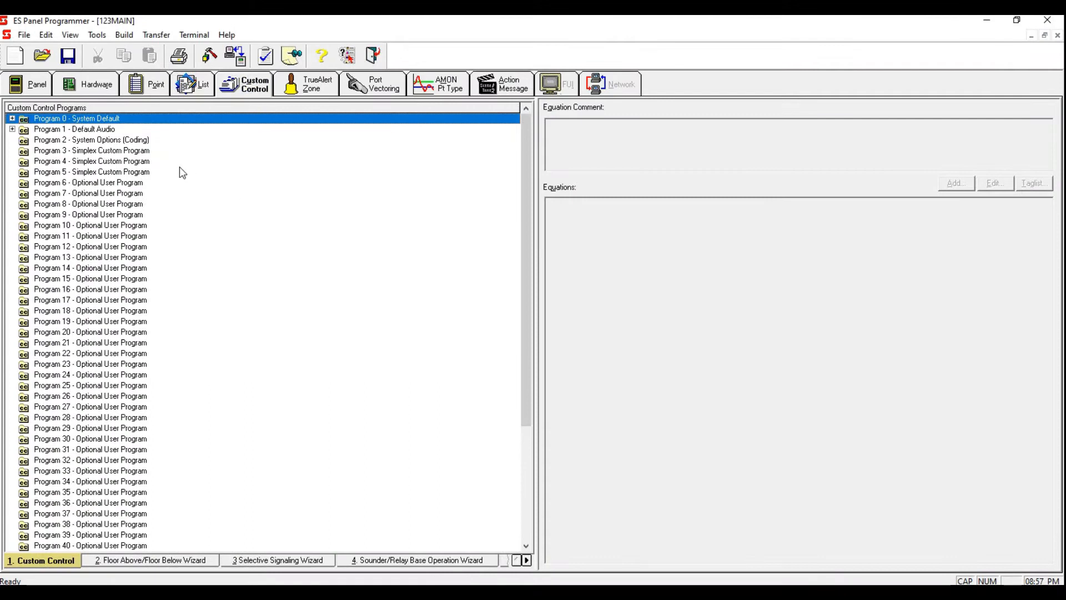
{"action": "left_click", "coordinate": [136, 150]}
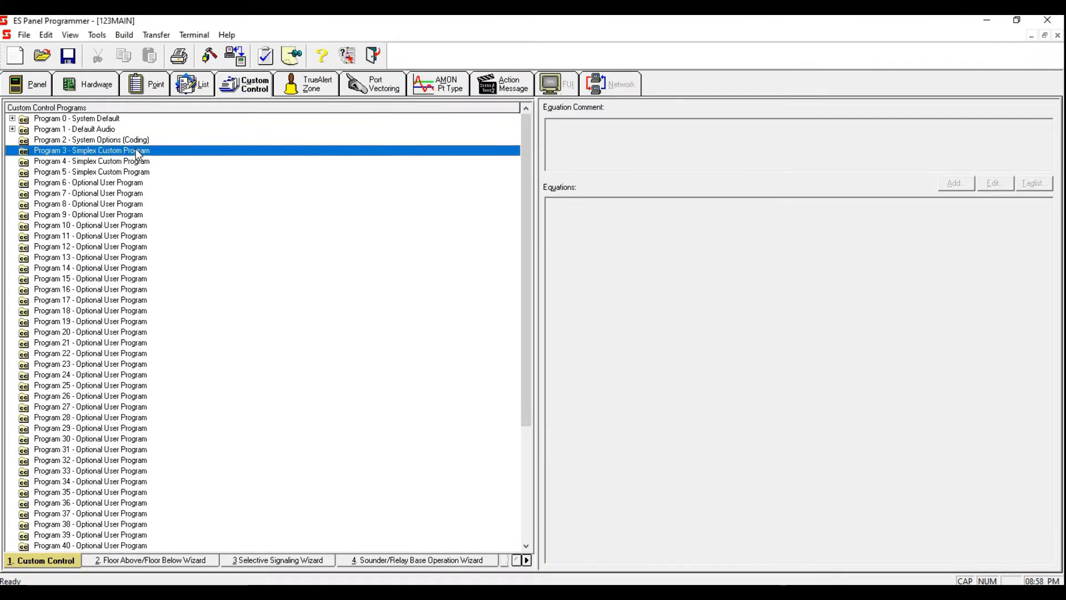
{"action": "double_click", "coordinate": [135, 150]}
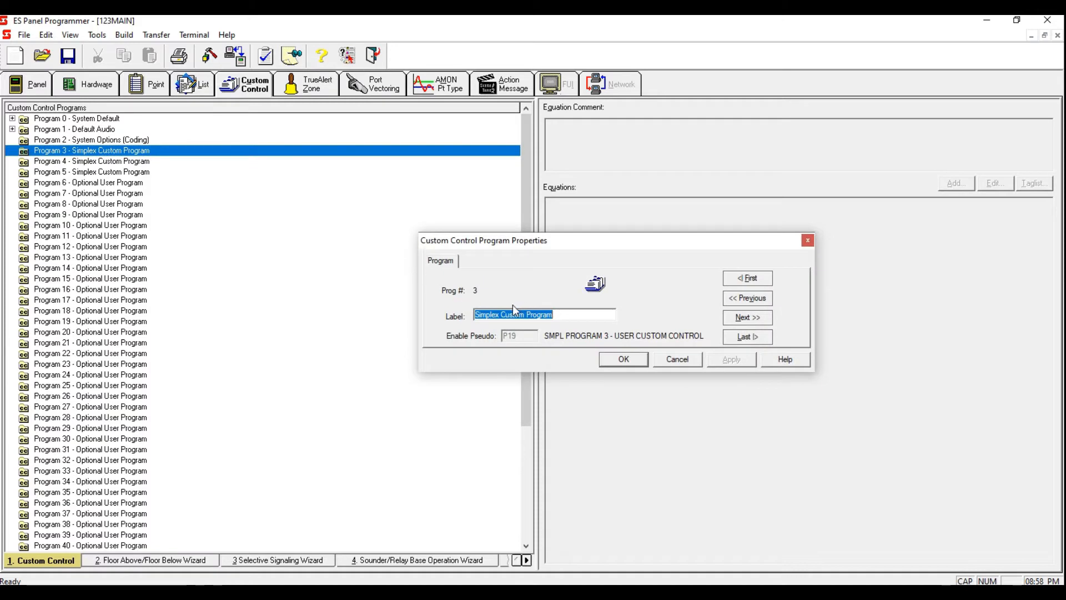
{"action": "key", "text": "Delete"}
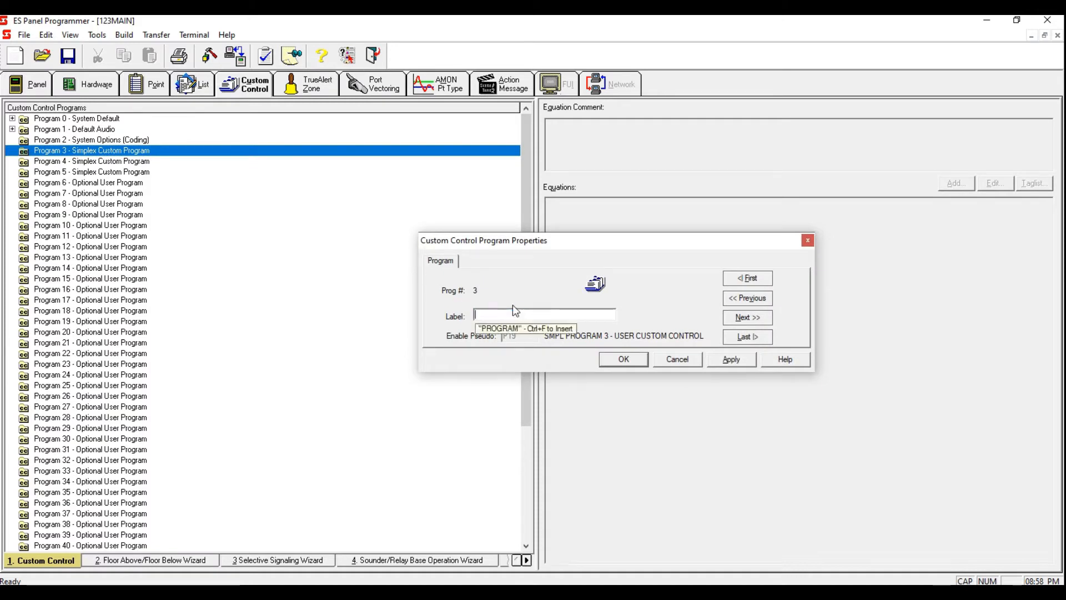
{"action": "type", "text": "BY"}
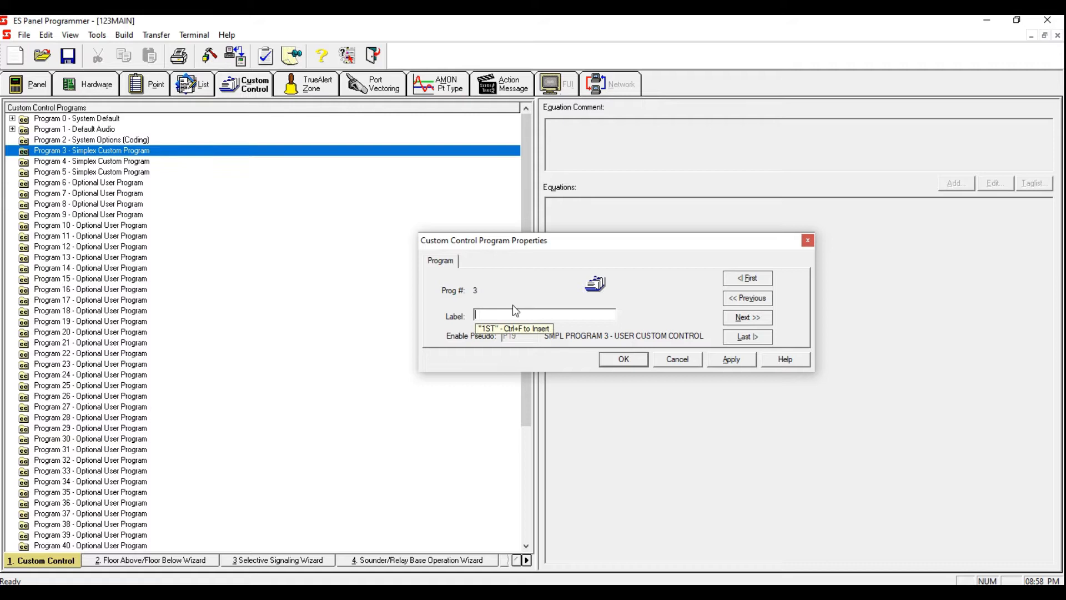
{"action": "type", "text": "PASSES"}
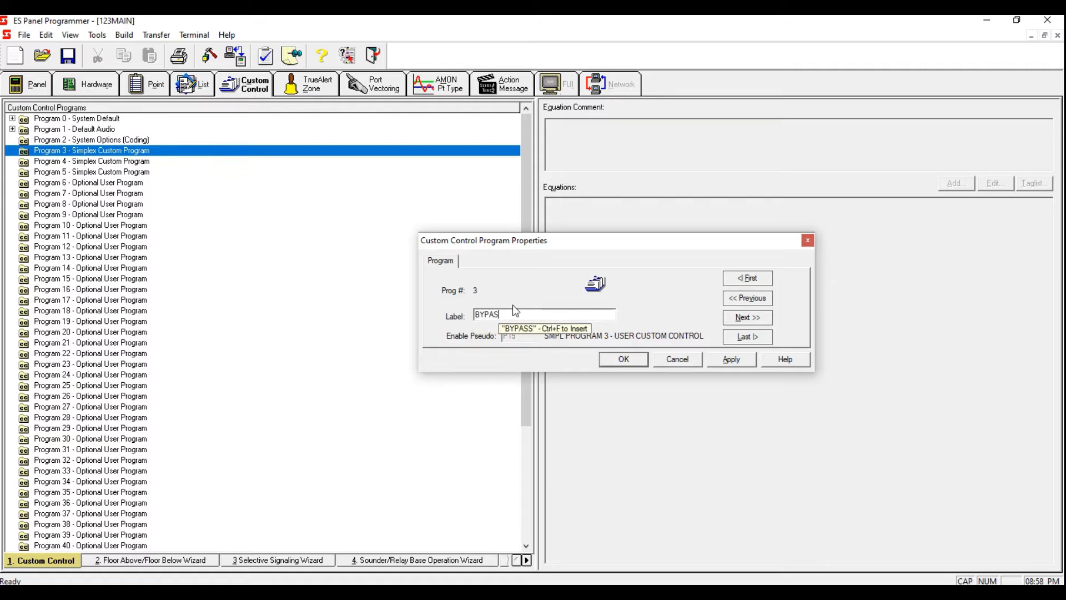
{"action": "left_click", "coordinate": [730, 359]}
{"action": "left_click", "coordinate": [633, 359]}
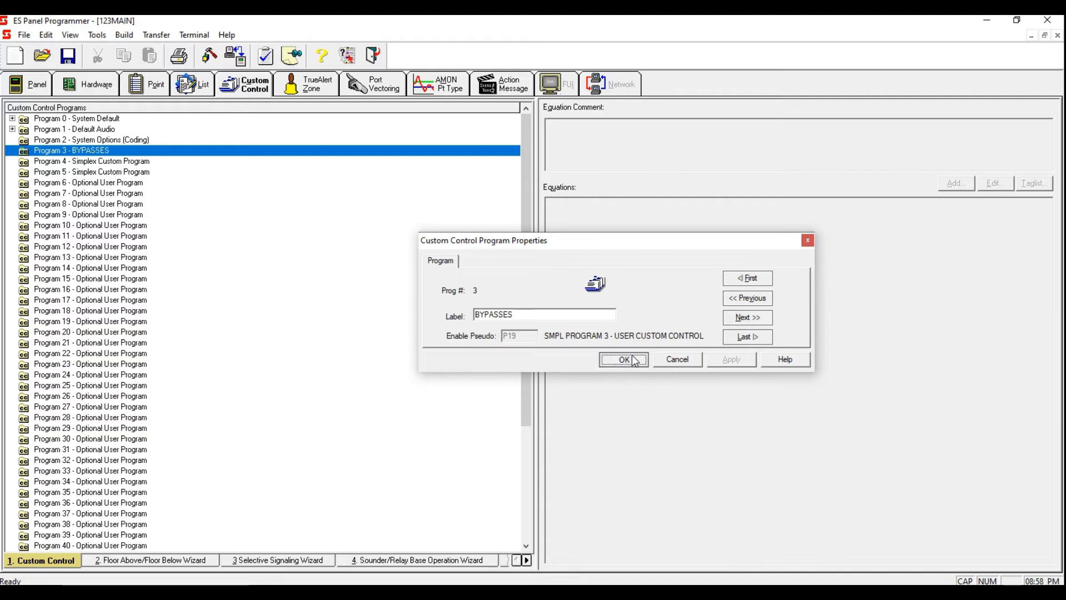
Step: Add a new equation to Program 3 labelled SIGNAL BYPASS
{"action": "right_click", "coordinate": [271, 152]}
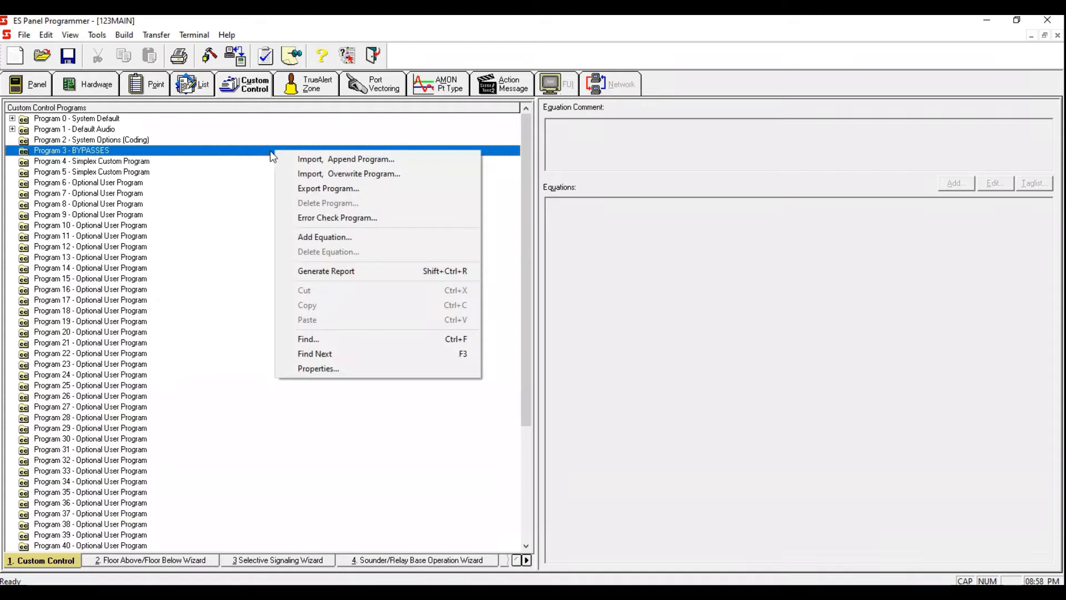
{"action": "left_click", "coordinate": [358, 238]}
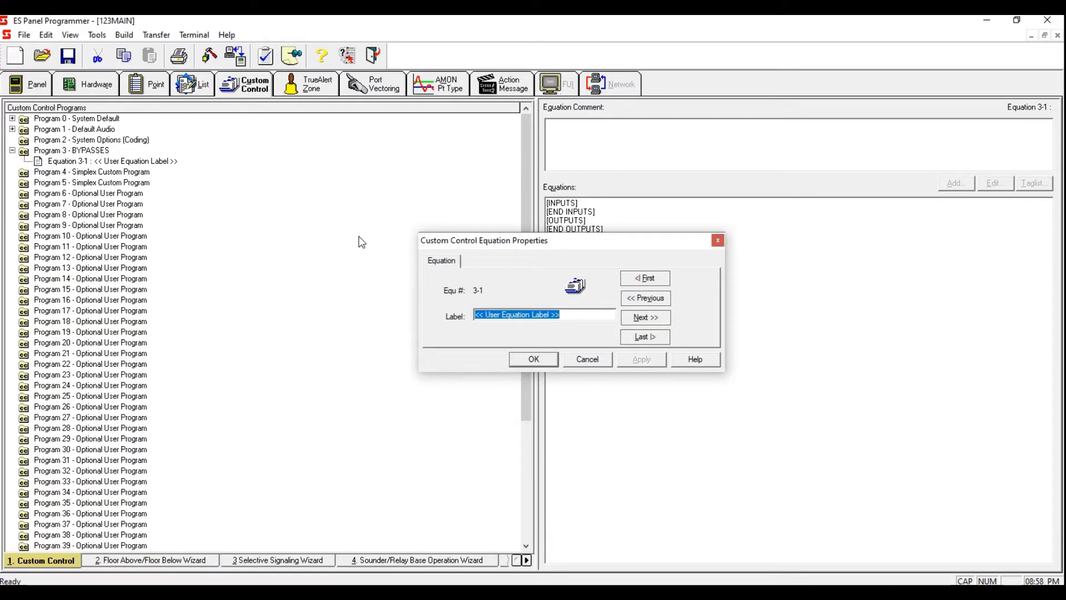
{"action": "key", "text": "BackSpace"}
{"action": "type", "text": "SIG"}
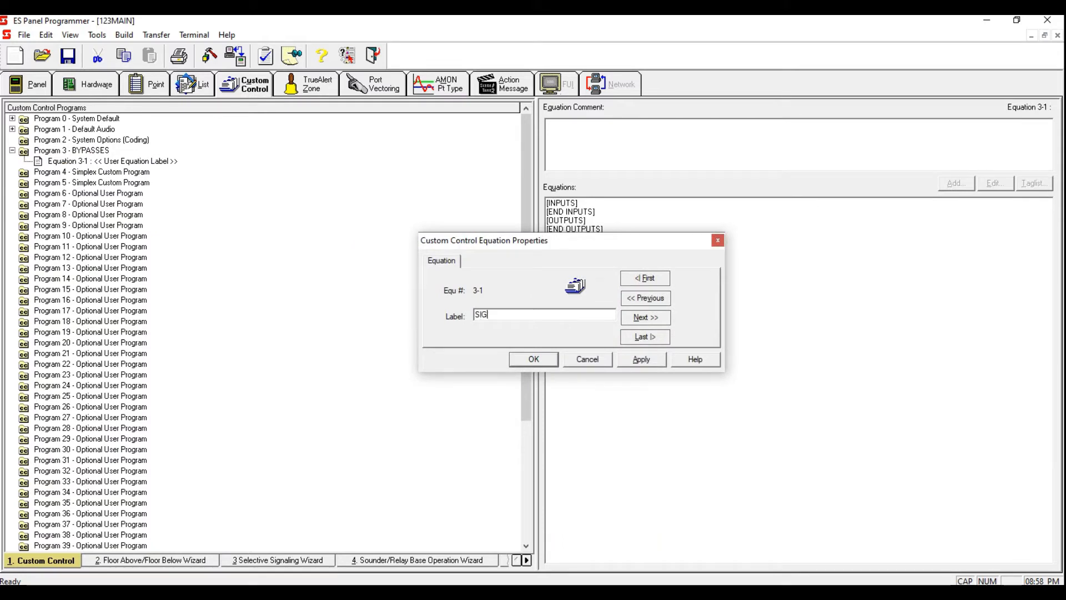
{"action": "type", "text": "NAL BYPASS"}
{"action": "left_click", "coordinate": [639, 359]}
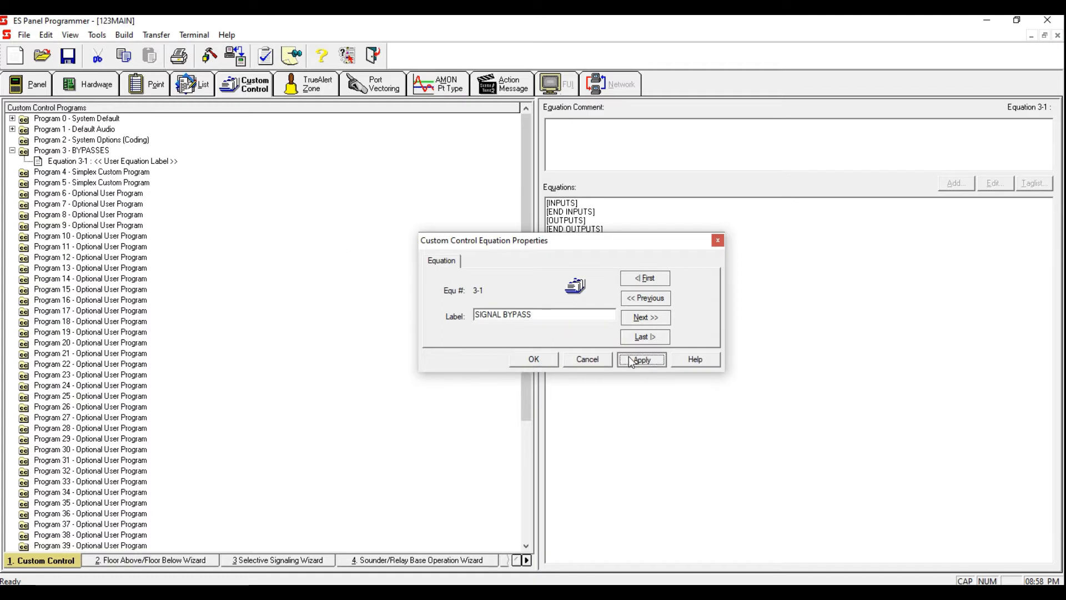
{"action": "left_click", "coordinate": [534, 358]}
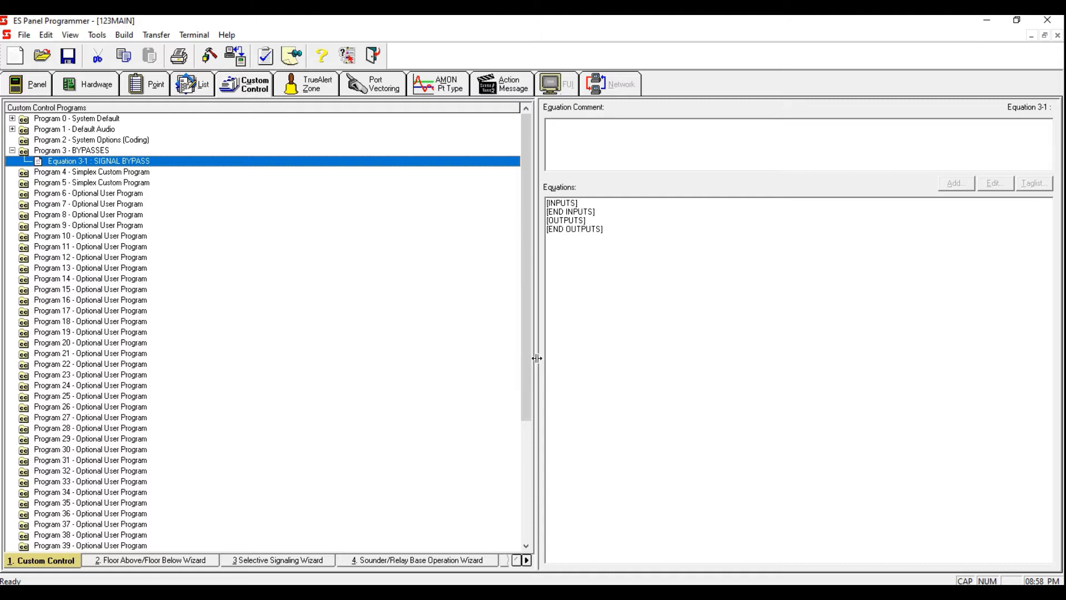
Step: Start adding an input line to the equation using the Point Status opcode with the ON qualifier
{"action": "left_click", "coordinate": [605, 205]}
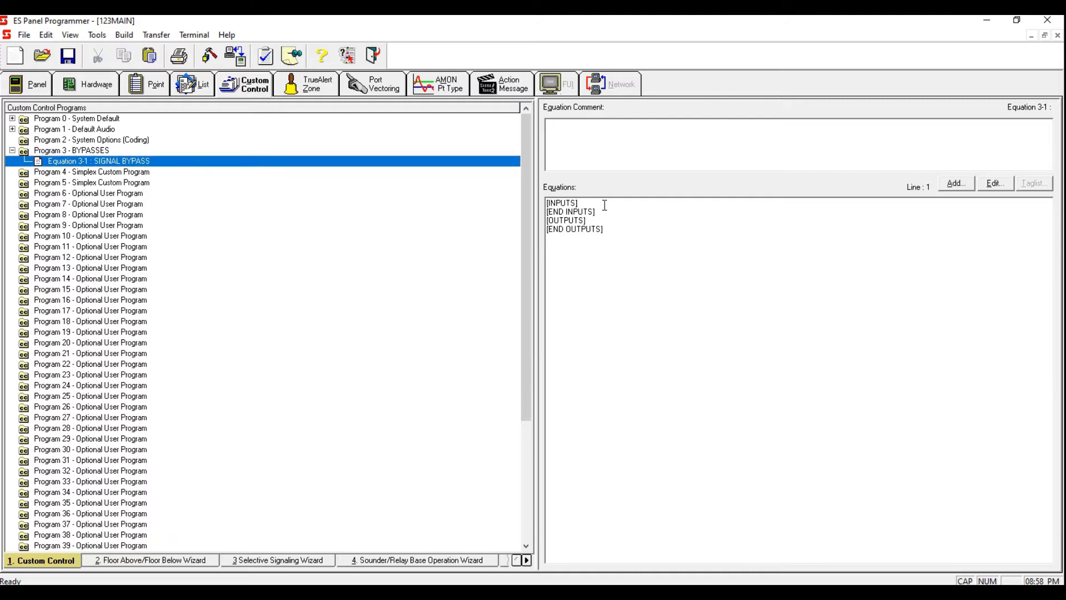
{"action": "left_click", "coordinate": [956, 183]}
{"action": "left_click", "coordinate": [629, 377]}
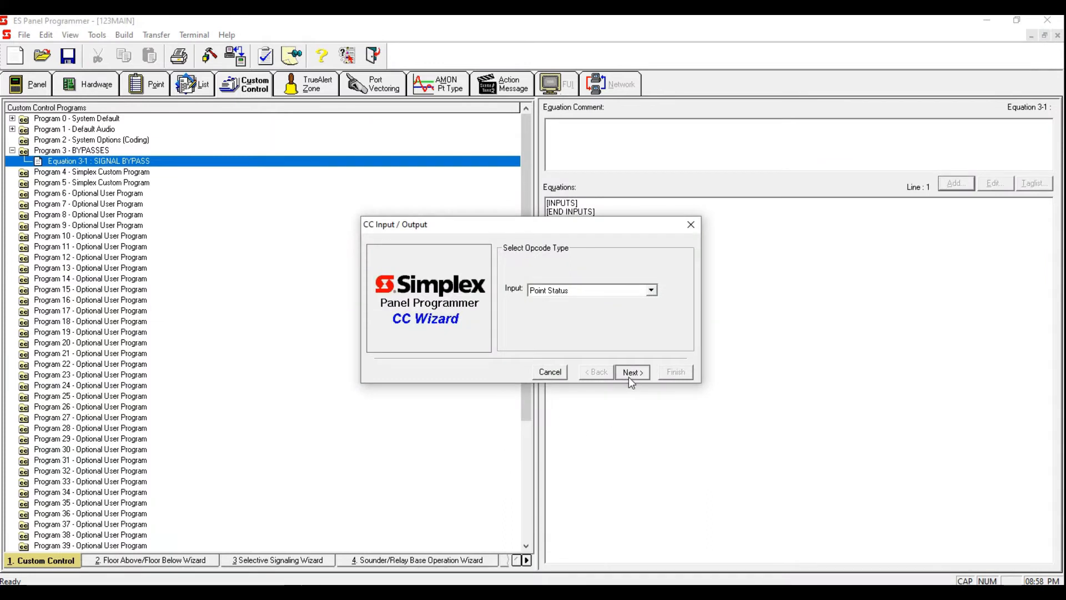
{"action": "left_click", "coordinate": [628, 376]}
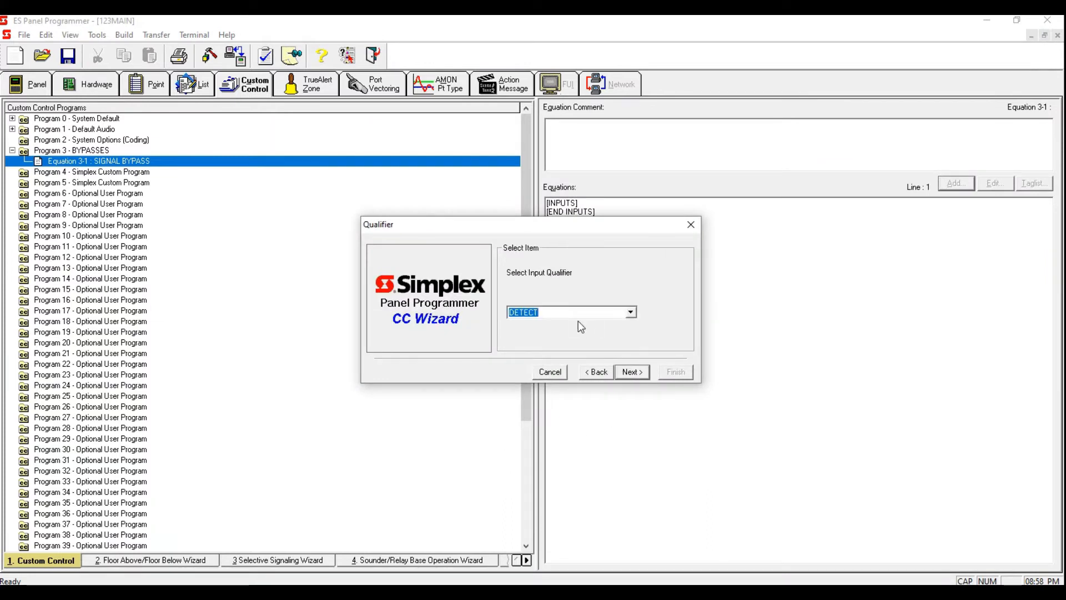
{"action": "type", "text": "ON"}
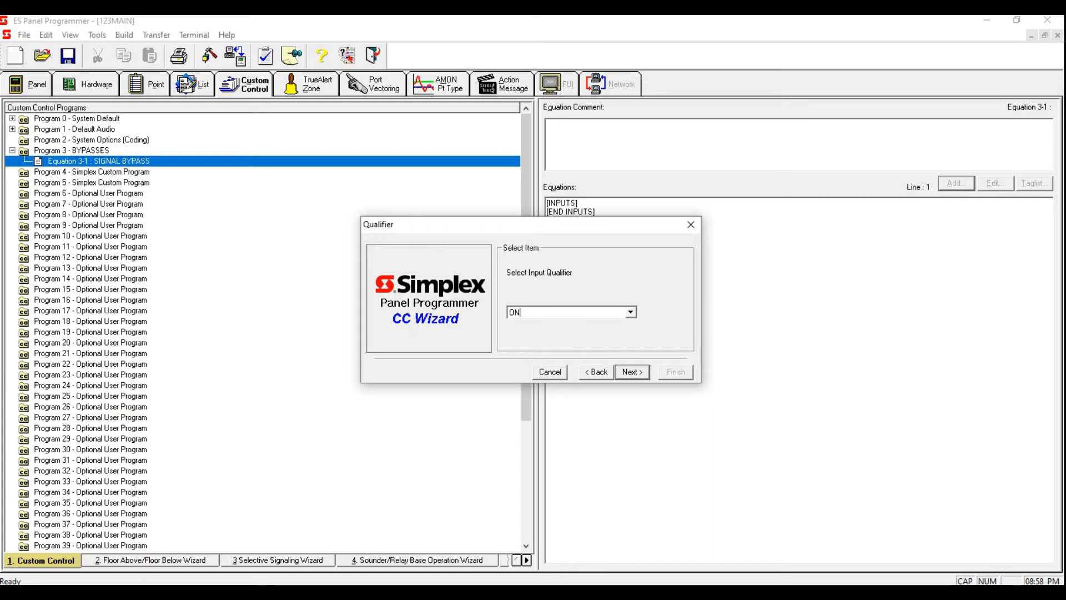
{"action": "left_click", "coordinate": [641, 373]}
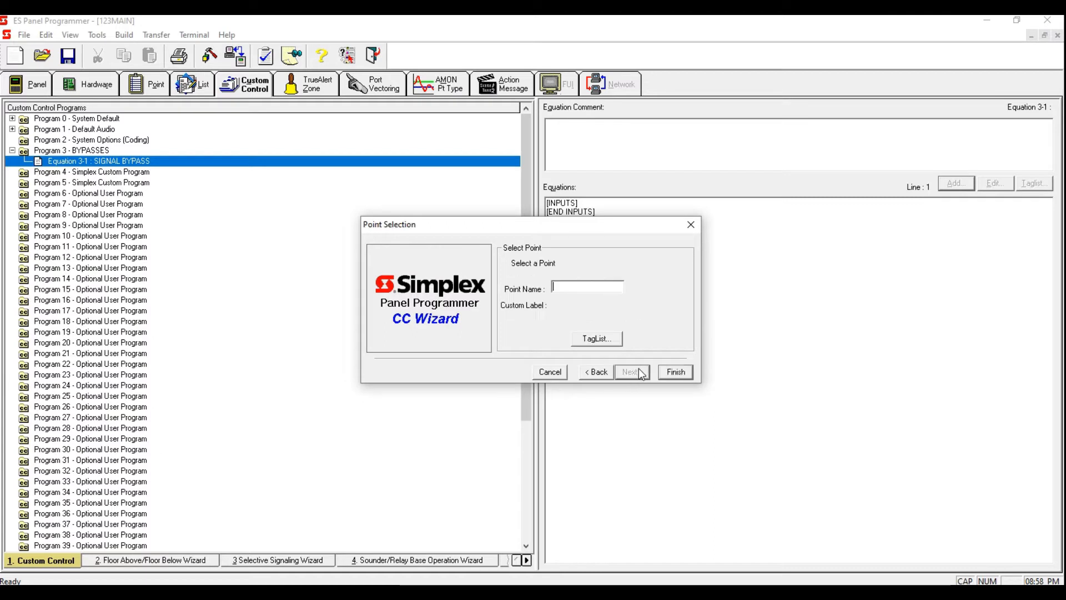
Step: Open the point tag list and filter it to show only User Digital Pseudo points
{"action": "left_click", "coordinate": [608, 341]}
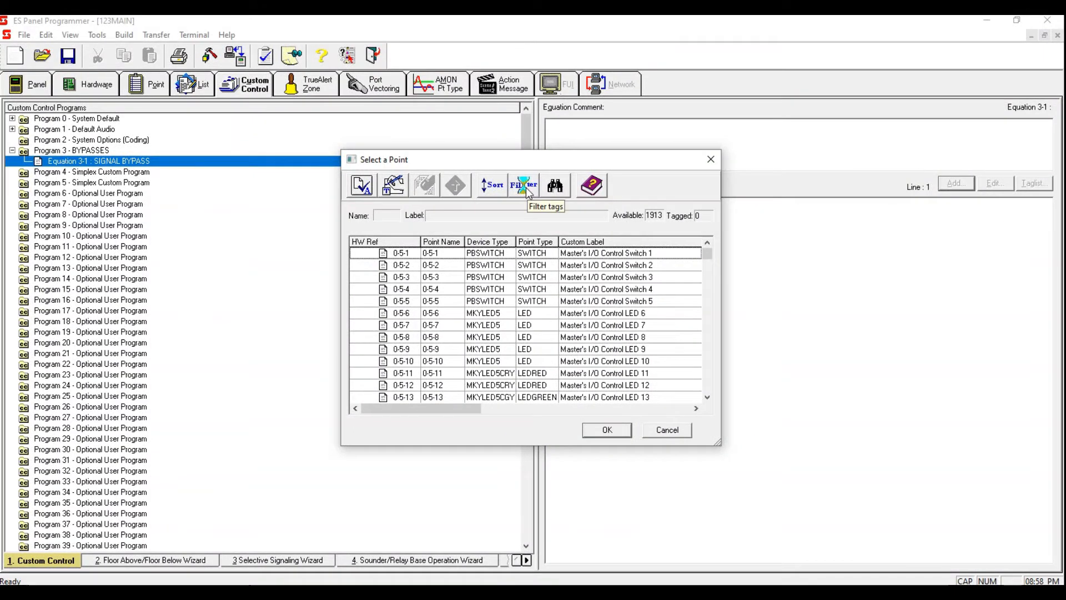
{"action": "left_click", "coordinate": [526, 189]}
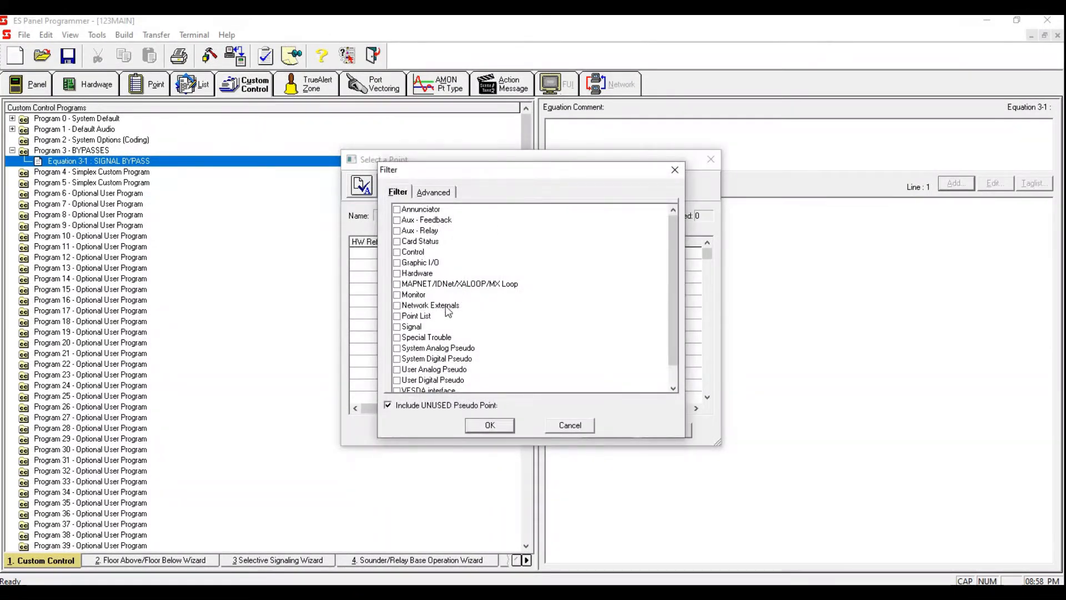
{"action": "left_click", "coordinate": [396, 380]}
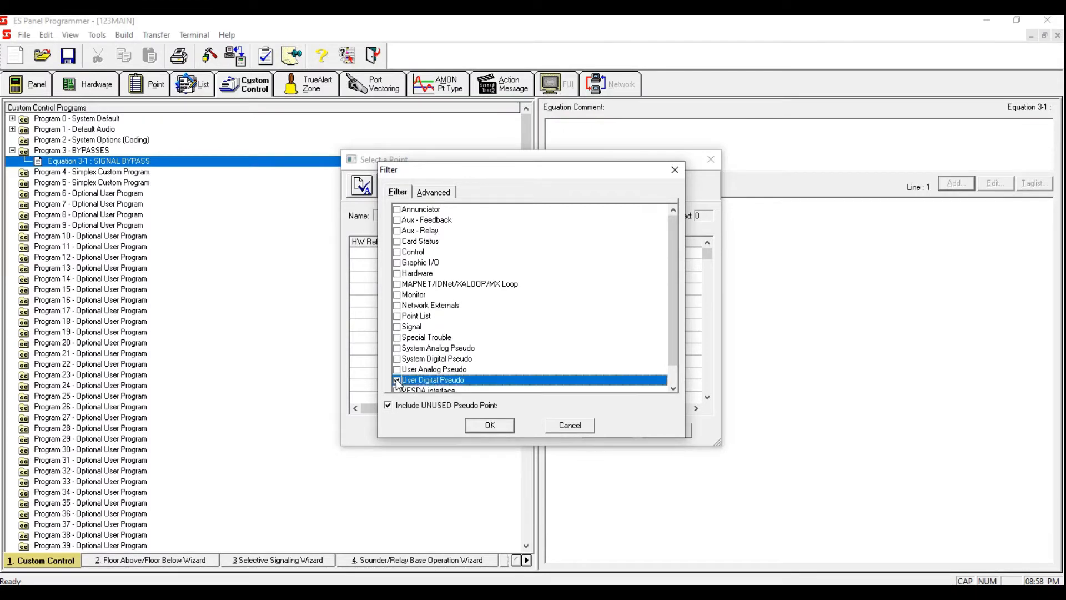
{"action": "left_click", "coordinate": [489, 425]}
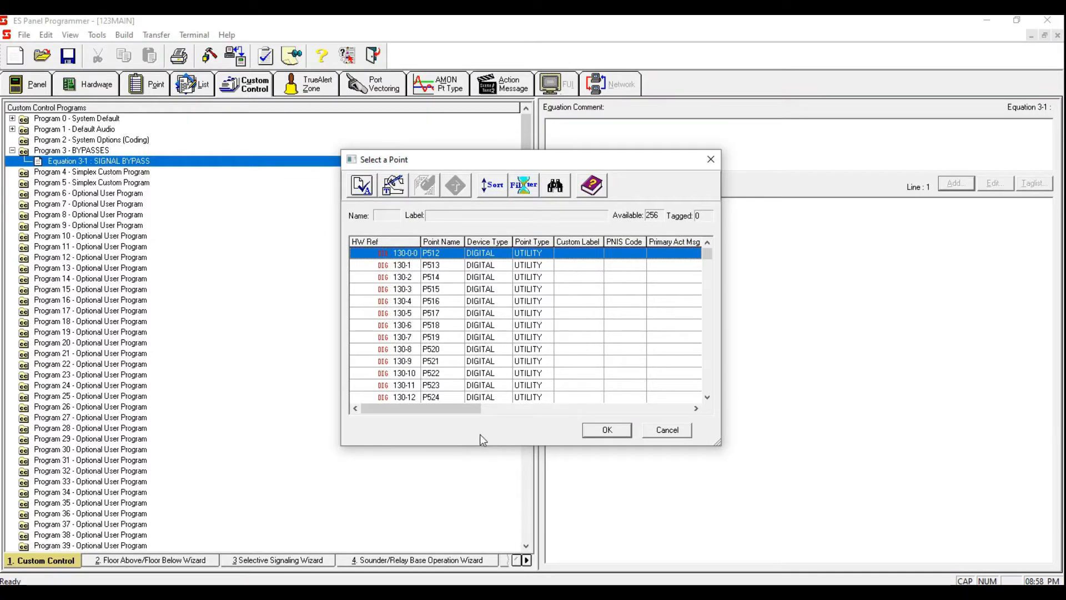
Step: Set pseudo point P512's point type to TROUBLE and its custom label to SIGNAL BYPASS
{"action": "double_click", "coordinate": [546, 257]}
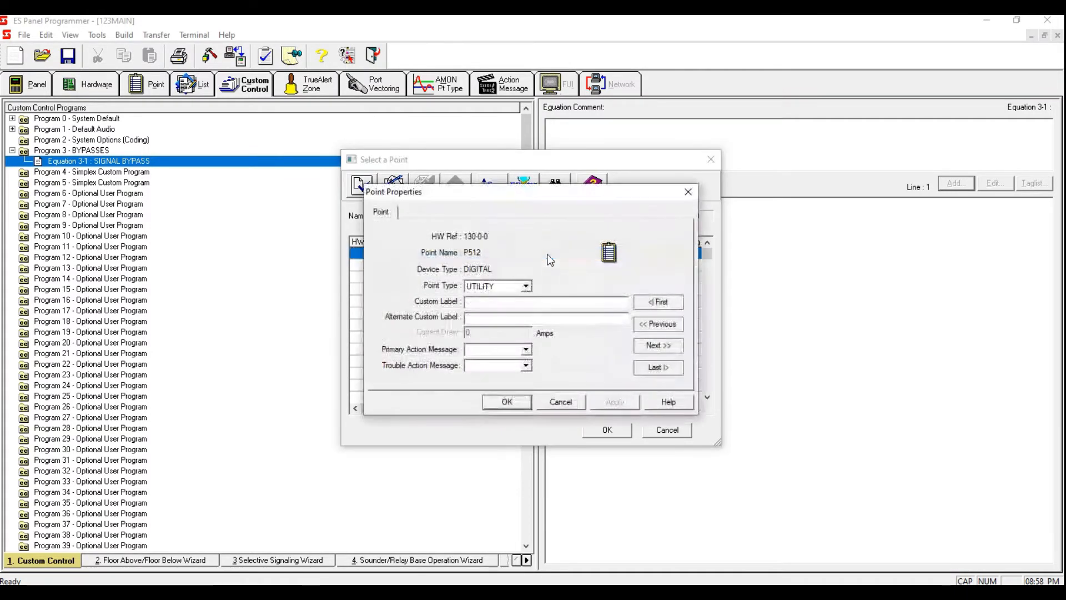
{"action": "left_click", "coordinate": [525, 286]}
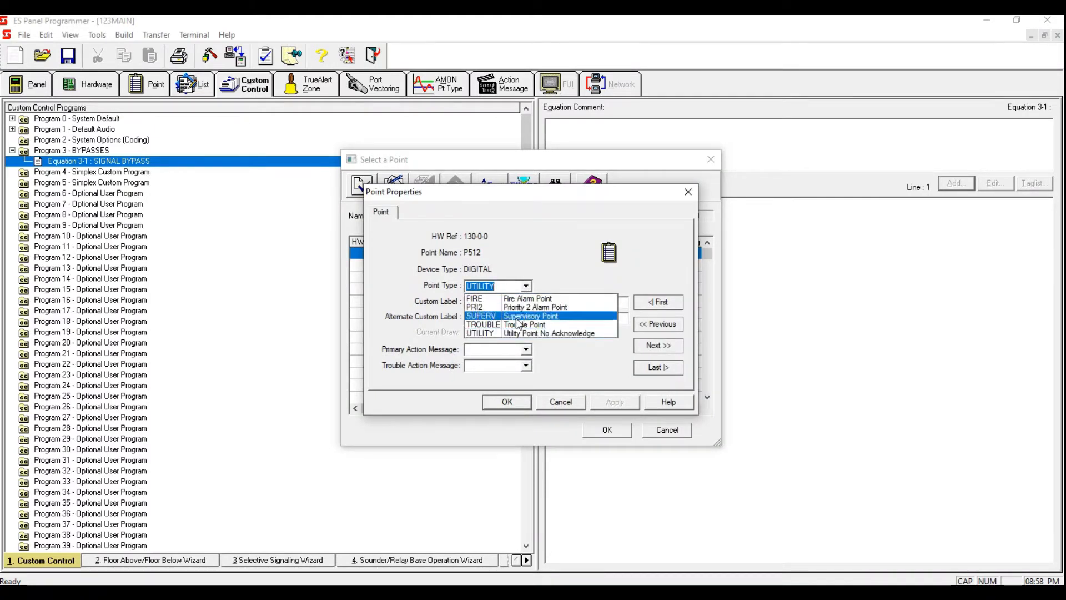
{"action": "left_click", "coordinate": [522, 325]}
{"action": "left_click", "coordinate": [523, 306]}
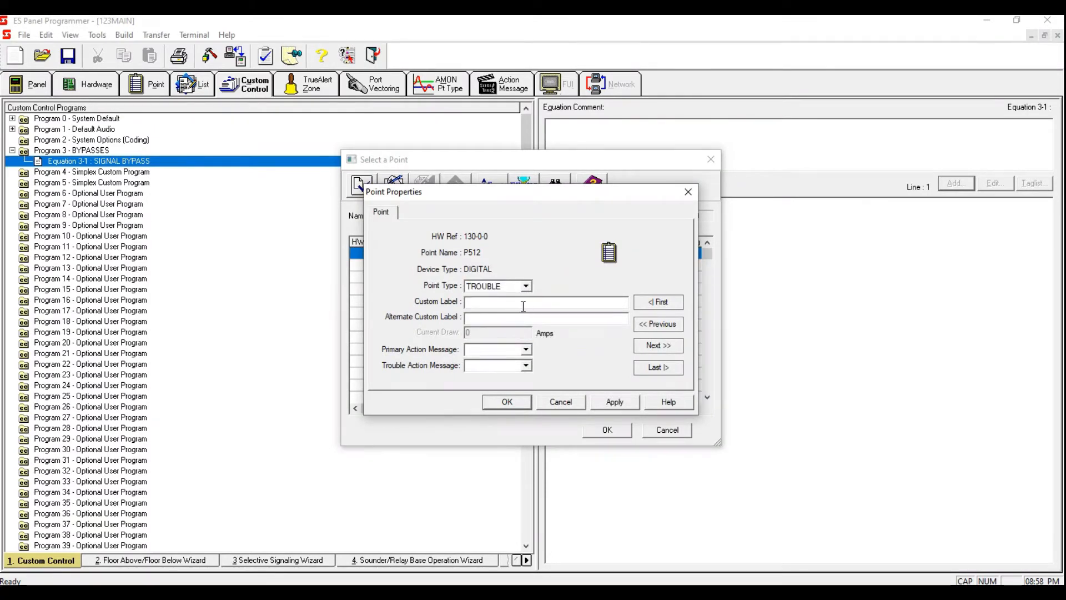
{"action": "type", "text": "SIGNAL BYPASS"}
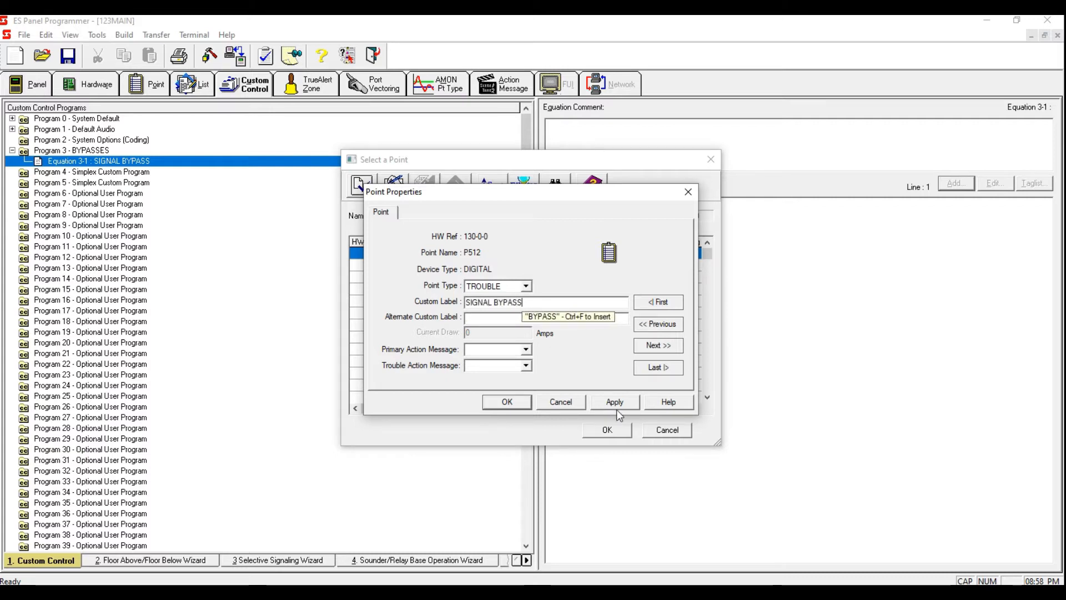
{"action": "left_click", "coordinate": [617, 401]}
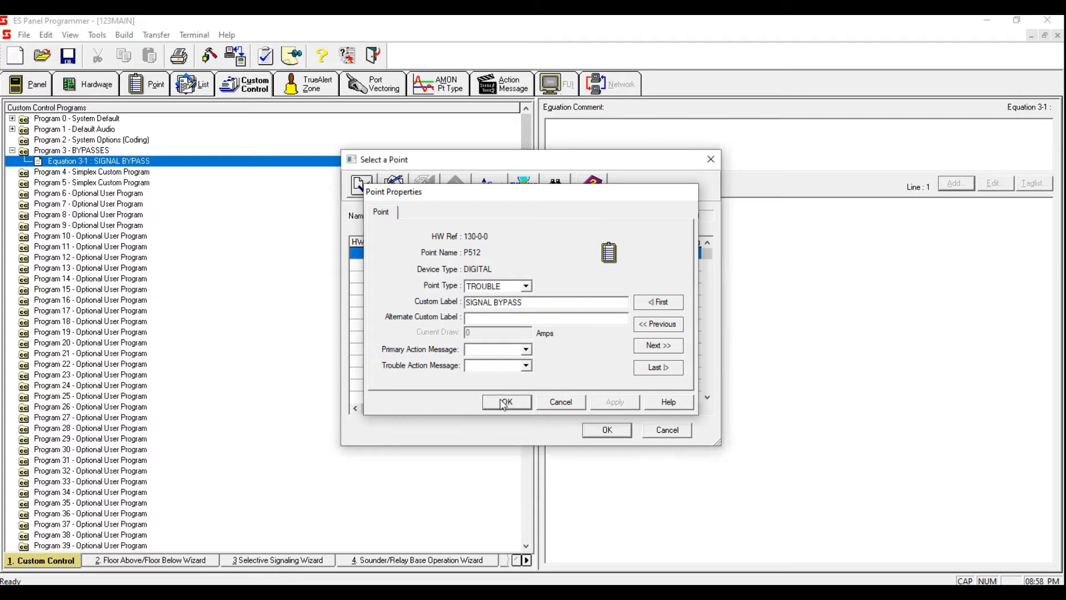
{"action": "left_click", "coordinate": [504, 402]}
Step: Tag point P512 and finish adding it as the equation's input
{"action": "key", "text": "space"}
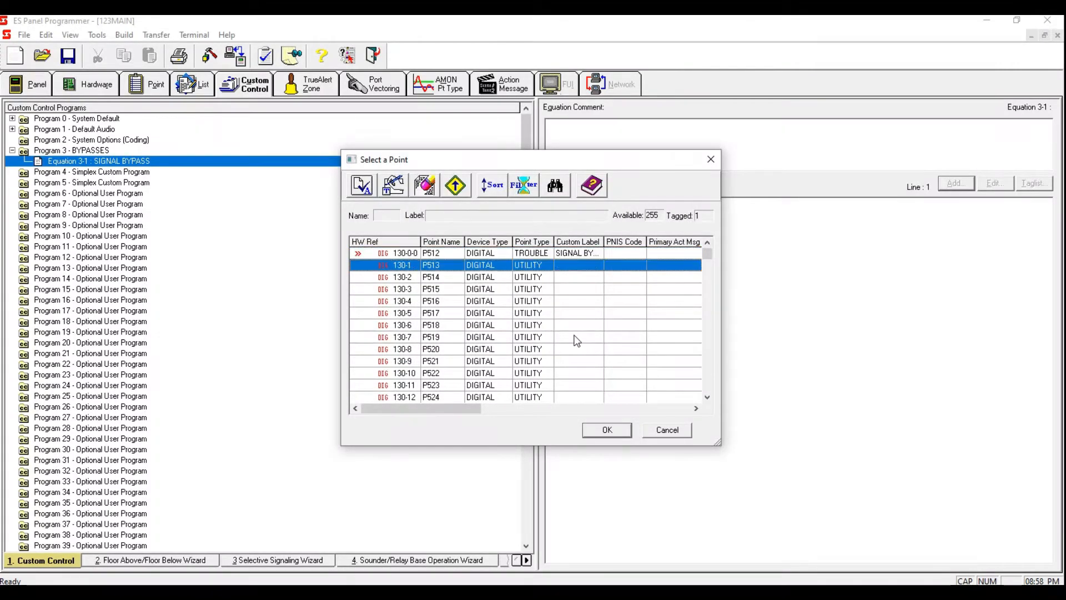
{"action": "left_click", "coordinate": [613, 432]}
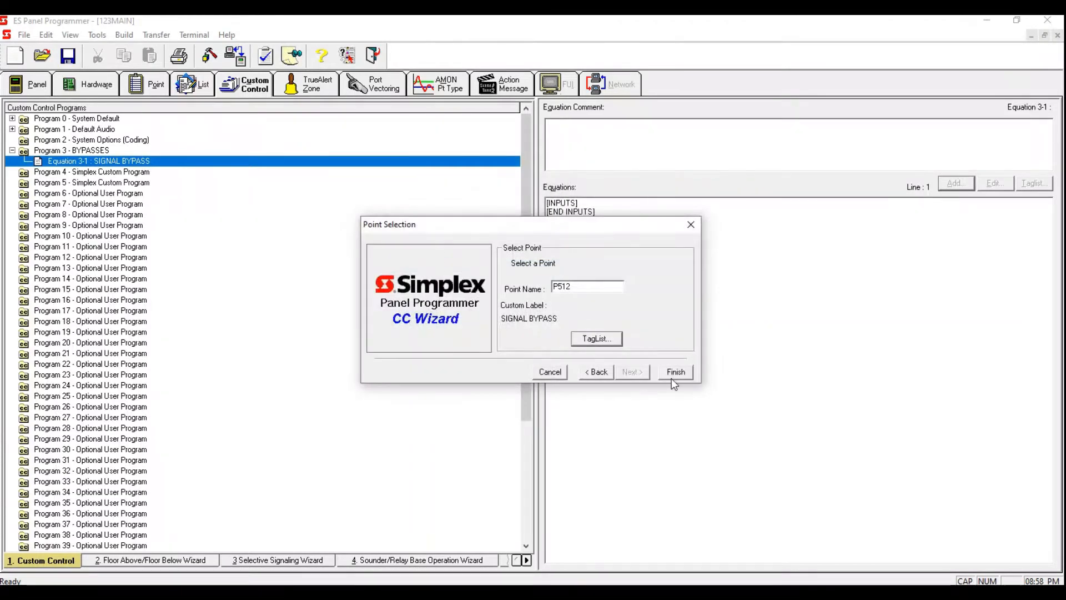
{"action": "left_click", "coordinate": [676, 372]}
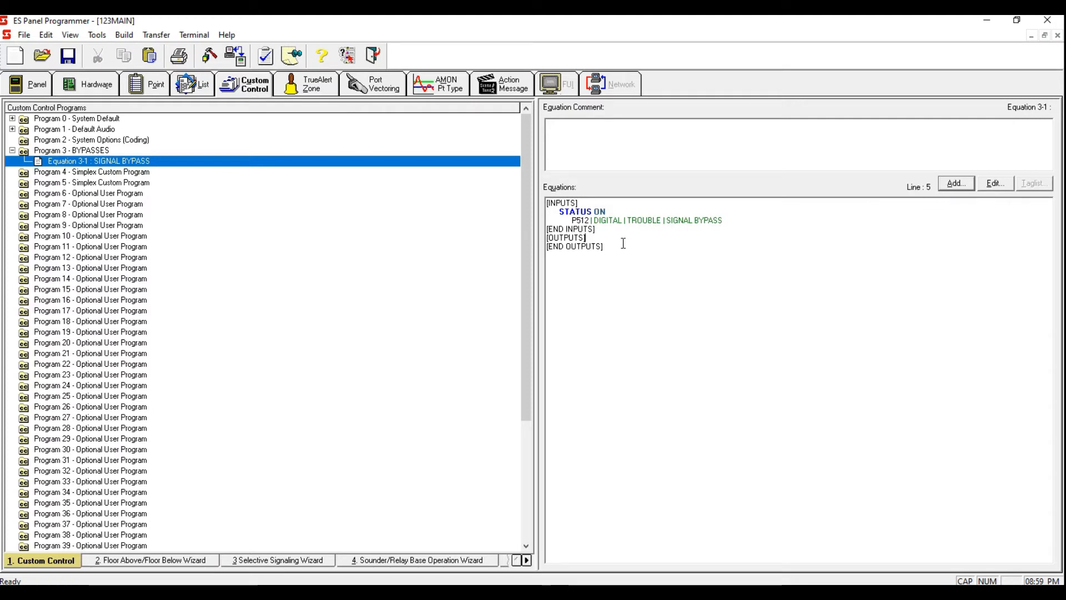
Step: Start adding an output line using the Hold Point opcode with the OFF qualifier and set priority 2
{"action": "left_click", "coordinate": [960, 184]}
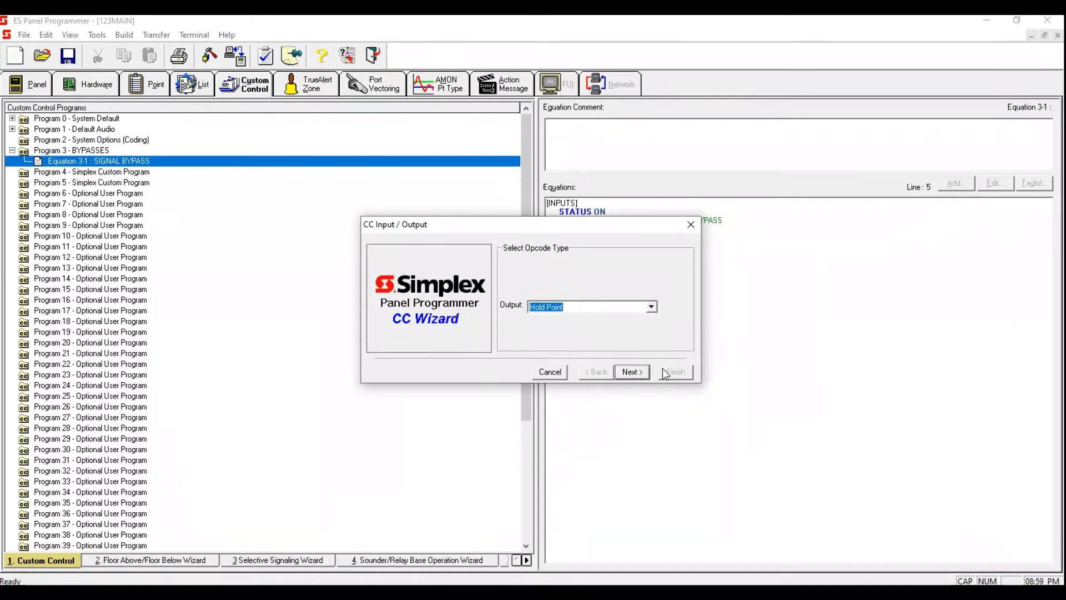
{"action": "left_click", "coordinate": [629, 374]}
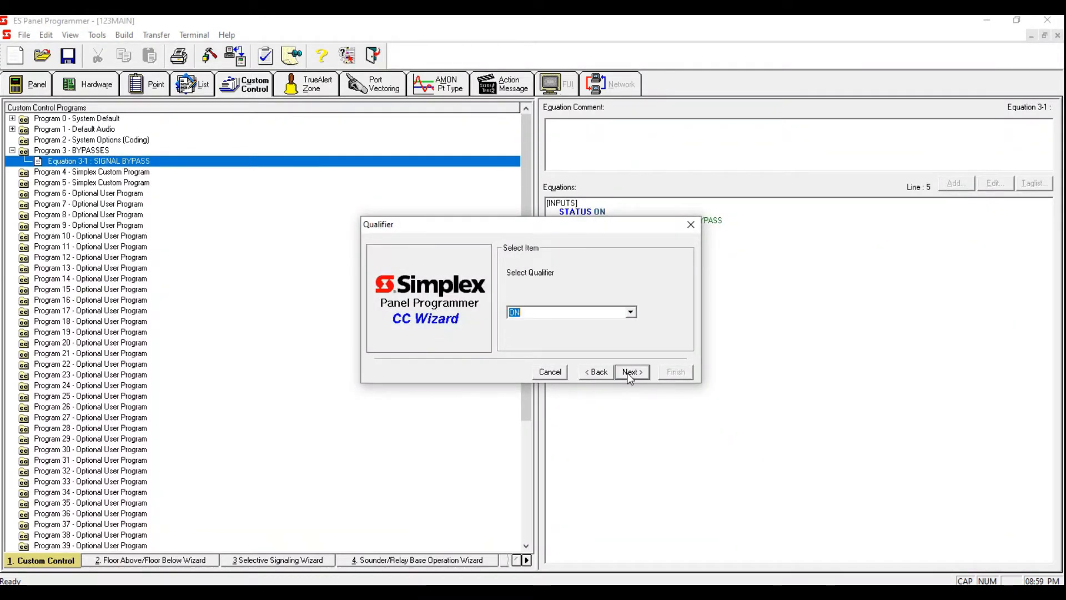
{"action": "type", "text": "OFF"}
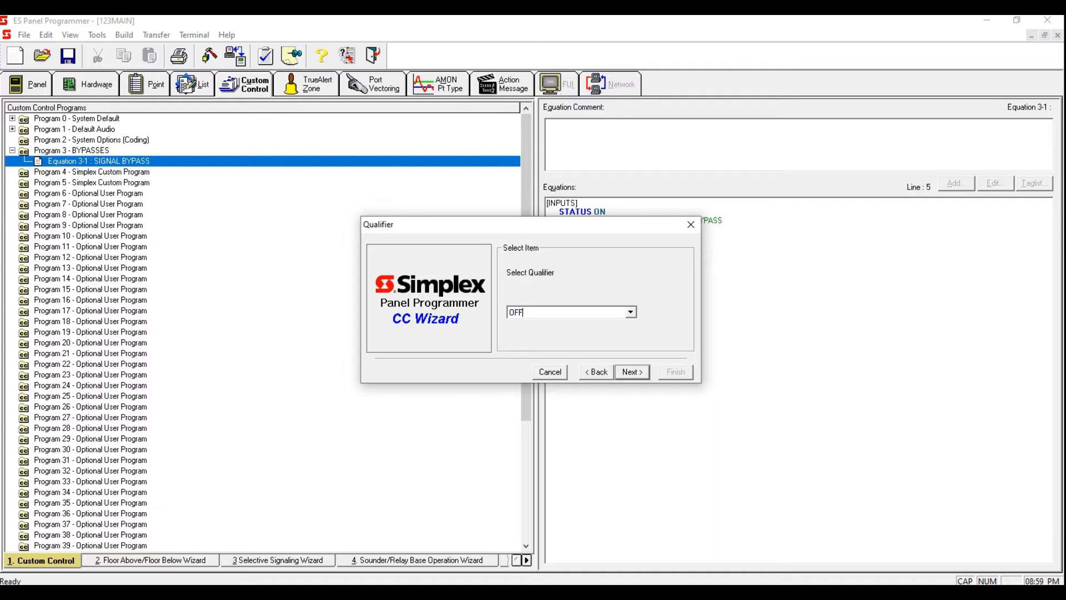
{"action": "left_click", "coordinate": [633, 372]}
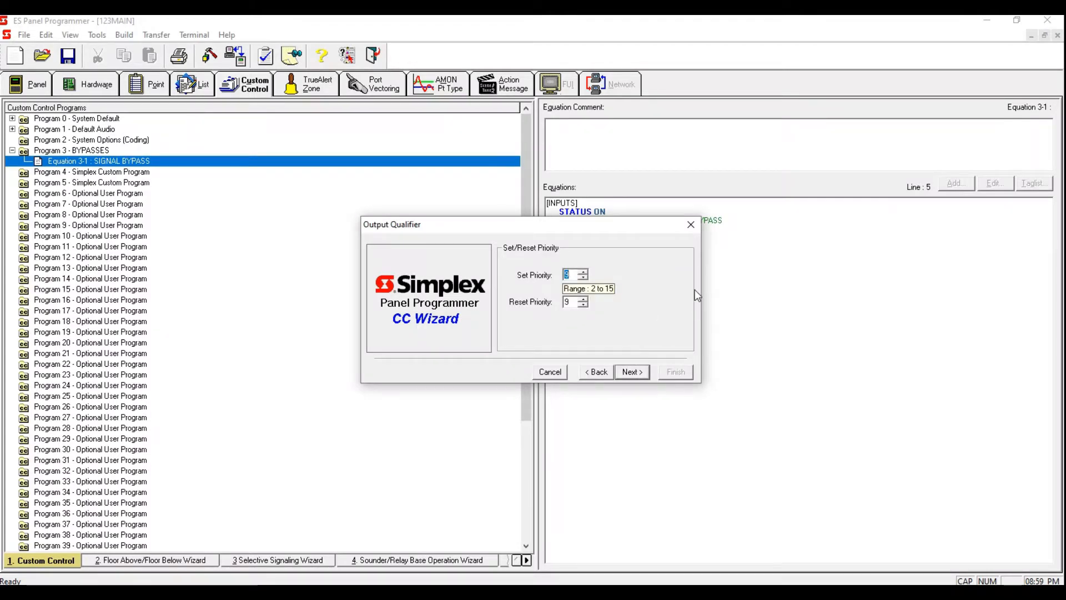
{"action": "type", "text": "2"}
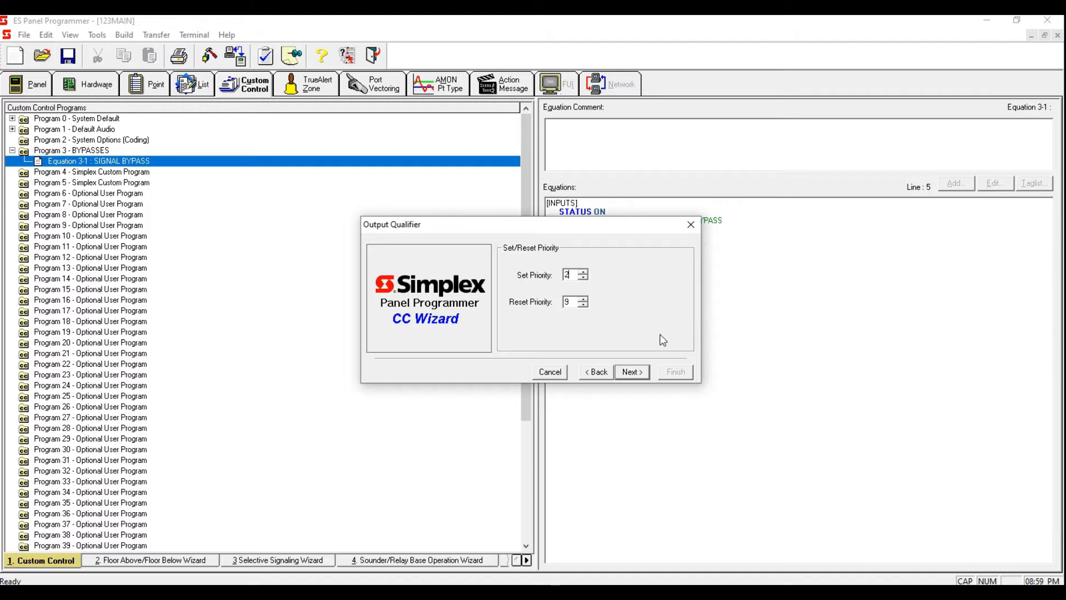
{"action": "left_click", "coordinate": [641, 376]}
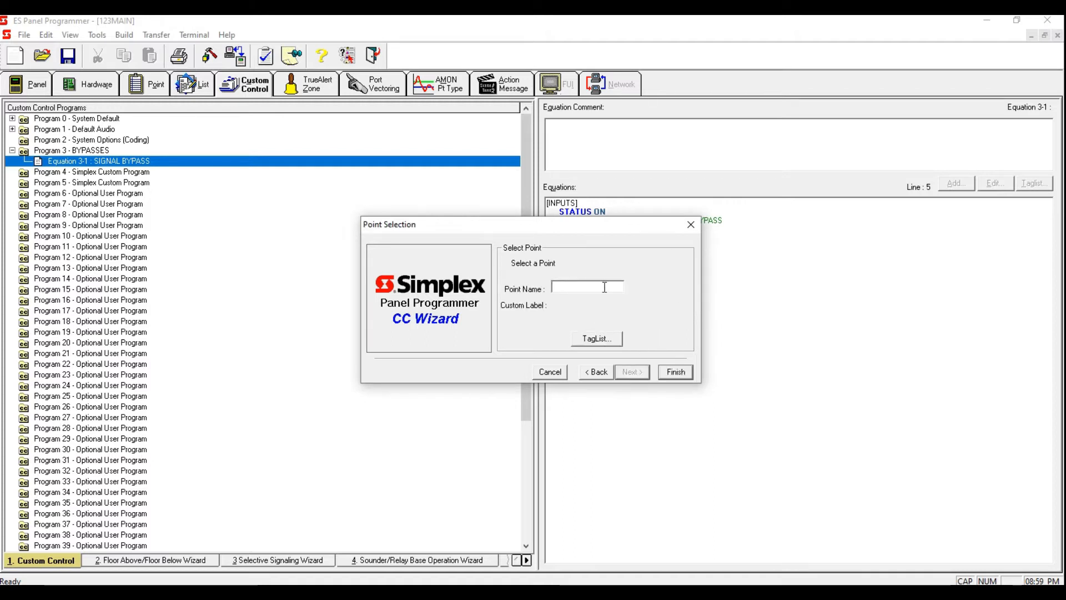
Step: Open the point tag list and filter it to show only Point List points
{"action": "left_click", "coordinate": [607, 341]}
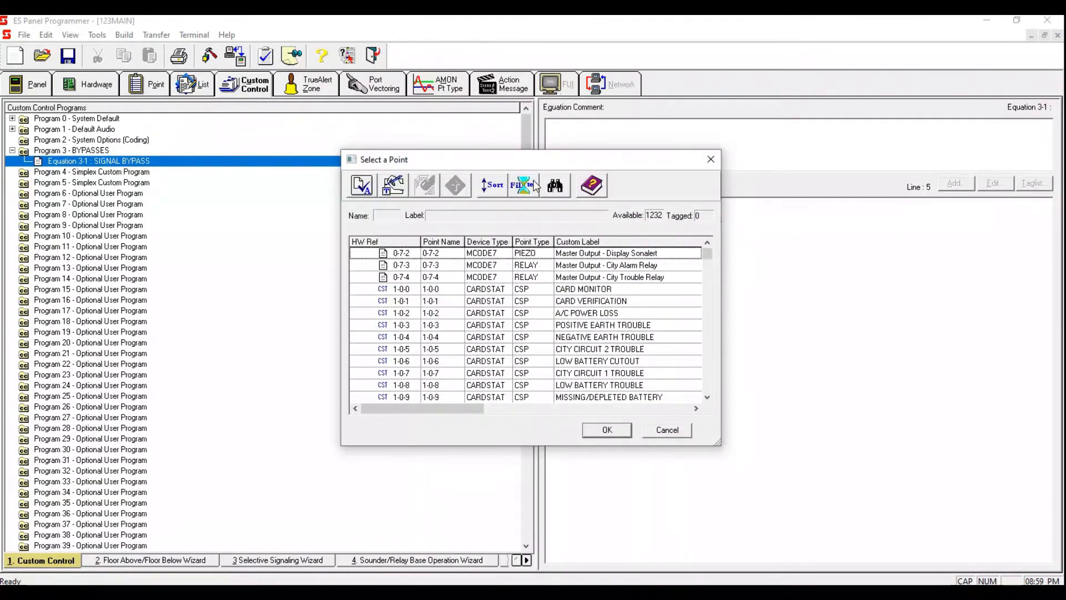
{"action": "left_click", "coordinate": [524, 185]}
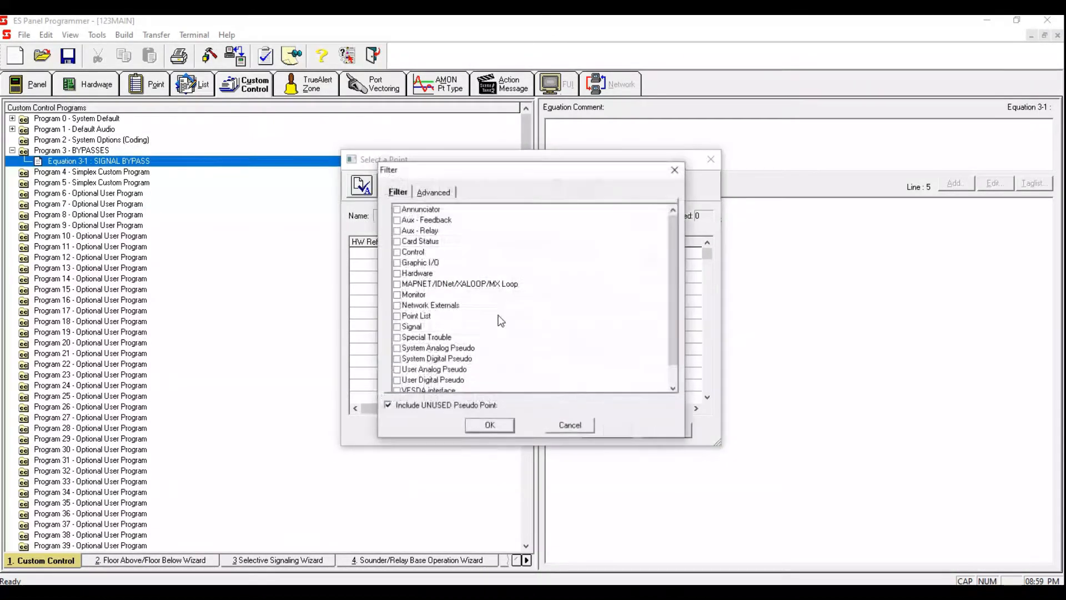
{"action": "left_click", "coordinate": [398, 316]}
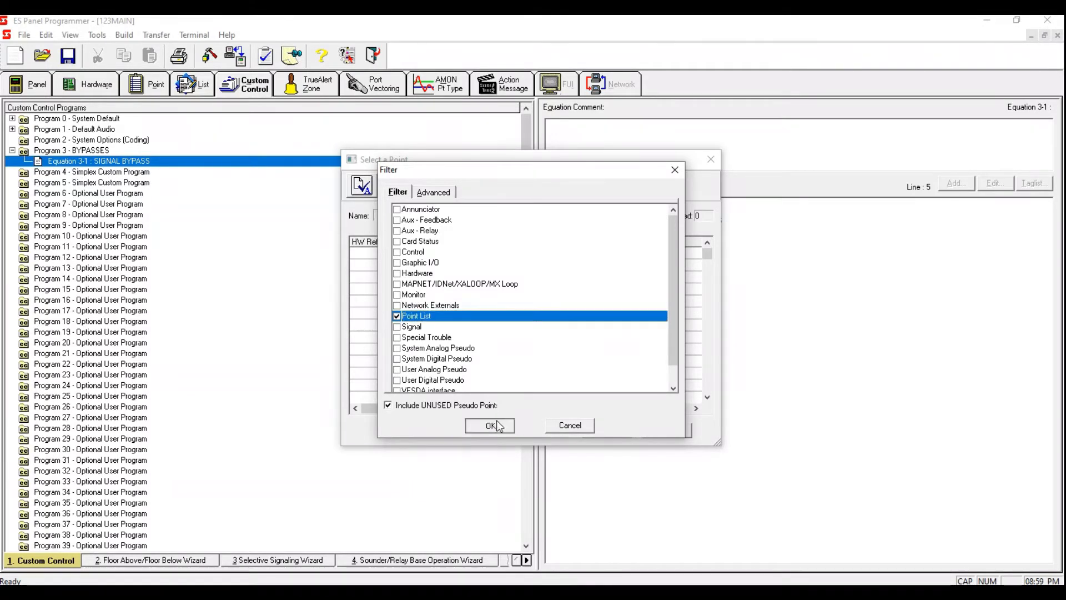
{"action": "left_click", "coordinate": [490, 425]}
Step: Tag list point L90, ALL SPEAKERS - NON EDITABLE, in the point list
{"action": "left_click_drag", "start_coordinate": [710, 252], "coordinate": [708, 310]}
{"action": "left_click", "coordinate": [621, 290]}
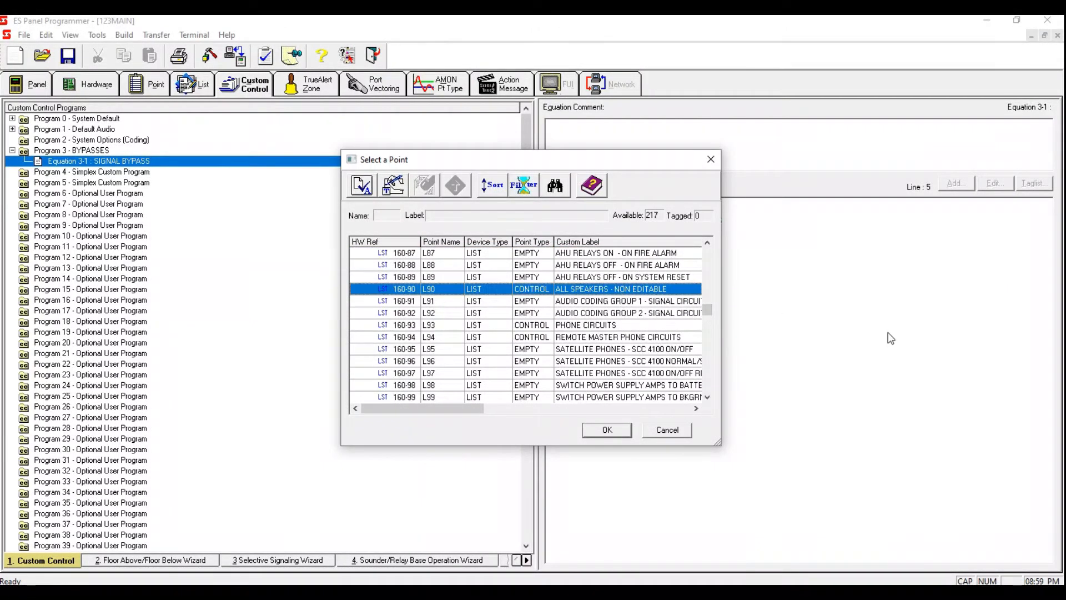
{"action": "key", "text": "space"}
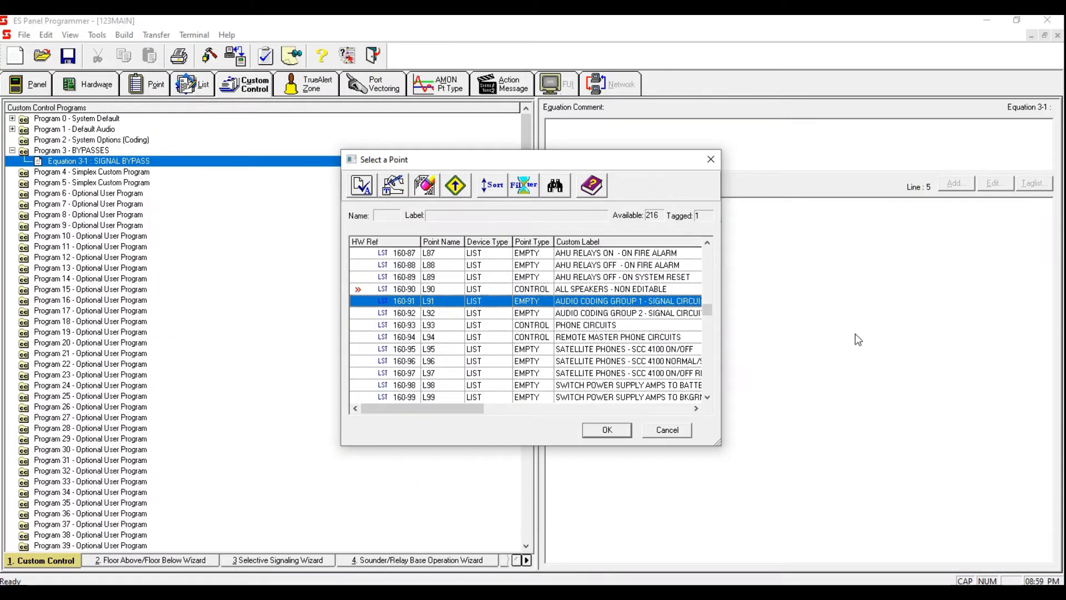
Step: Tag list point L256, SIGNAL BYPASS, and add both tagged points as separate outputs without creating a list
{"action": "left_click_drag", "start_coordinate": [711, 316], "coordinate": [719, 372]}
{"action": "scroll", "coordinate": [711, 328], "scroll_direction": "up", "scroll_amount": 20}
{"action": "scroll", "coordinate": [711, 329], "scroll_direction": "down", "scroll_amount": 3}
{"action": "left_click", "coordinate": [634, 349]}
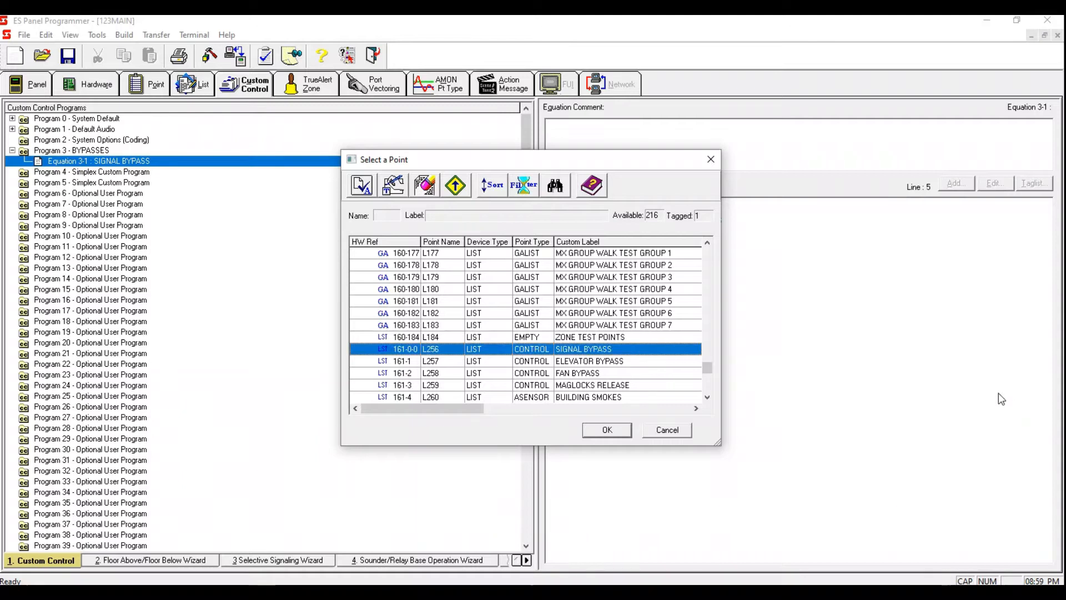
{"action": "key", "text": "space"}
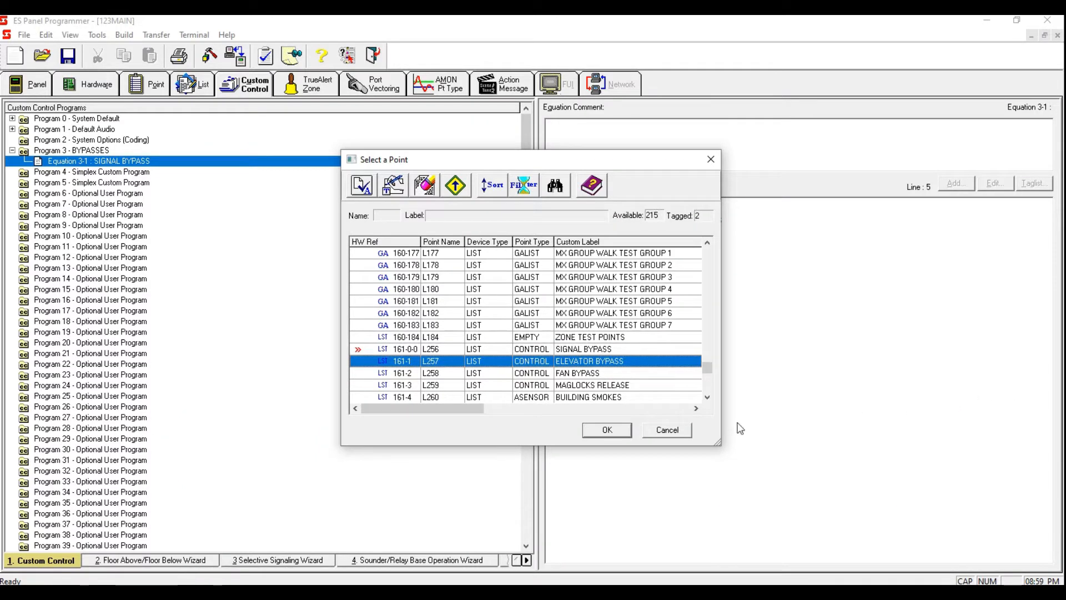
{"action": "left_click", "coordinate": [628, 436]}
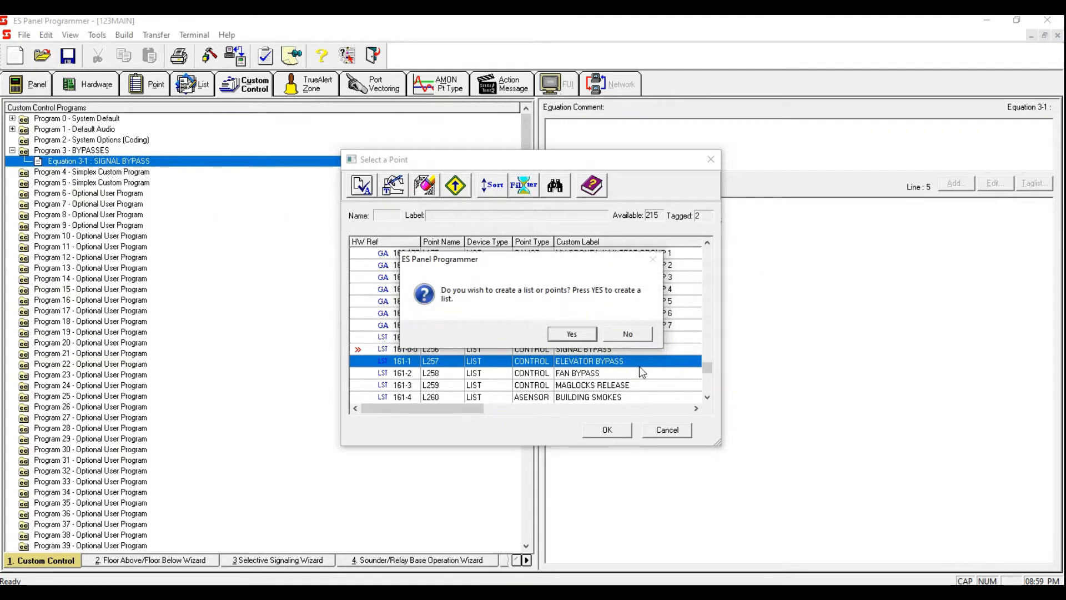
{"action": "left_click", "coordinate": [644, 335]}
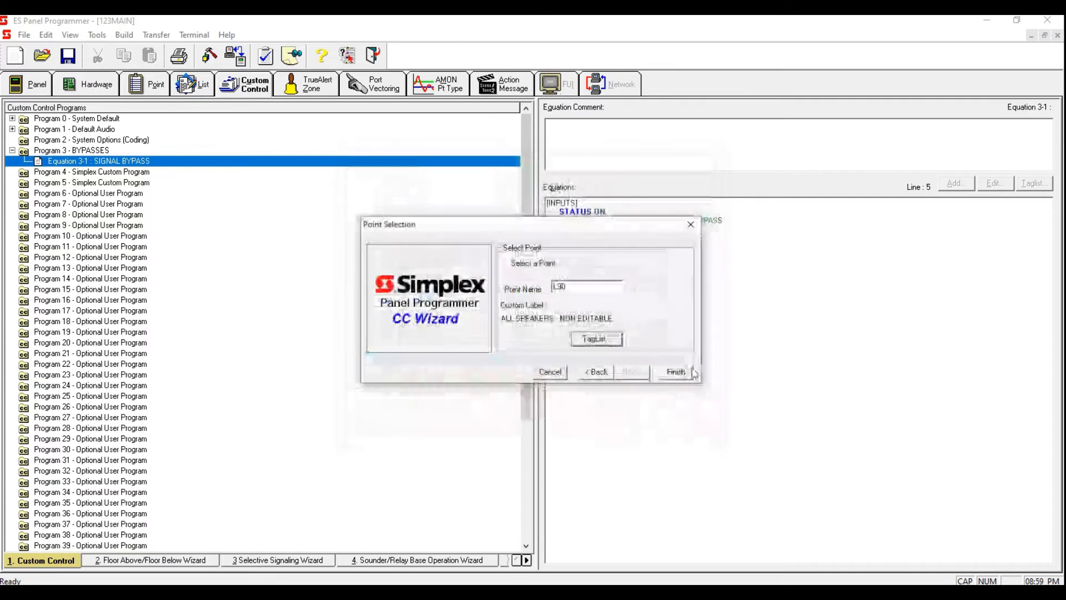
{"action": "left_click", "coordinate": [674, 371]}
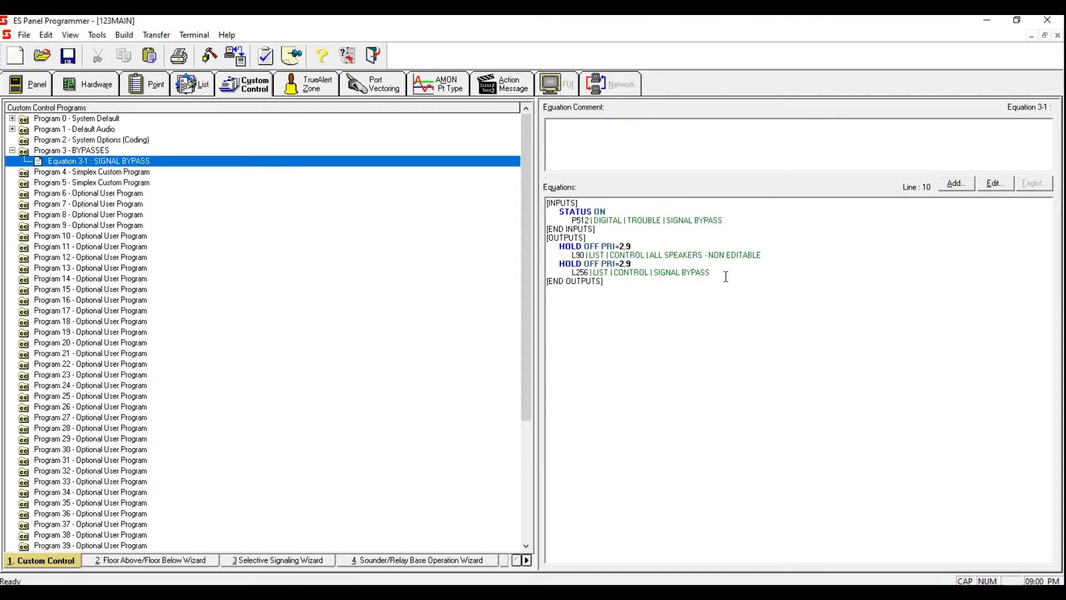
Step: Add a new equation to Program 3 labelled ELEVATOR BYPASS
{"action": "left_click_drag", "start_coordinate": [762, 216], "coordinate": [603, 214]}
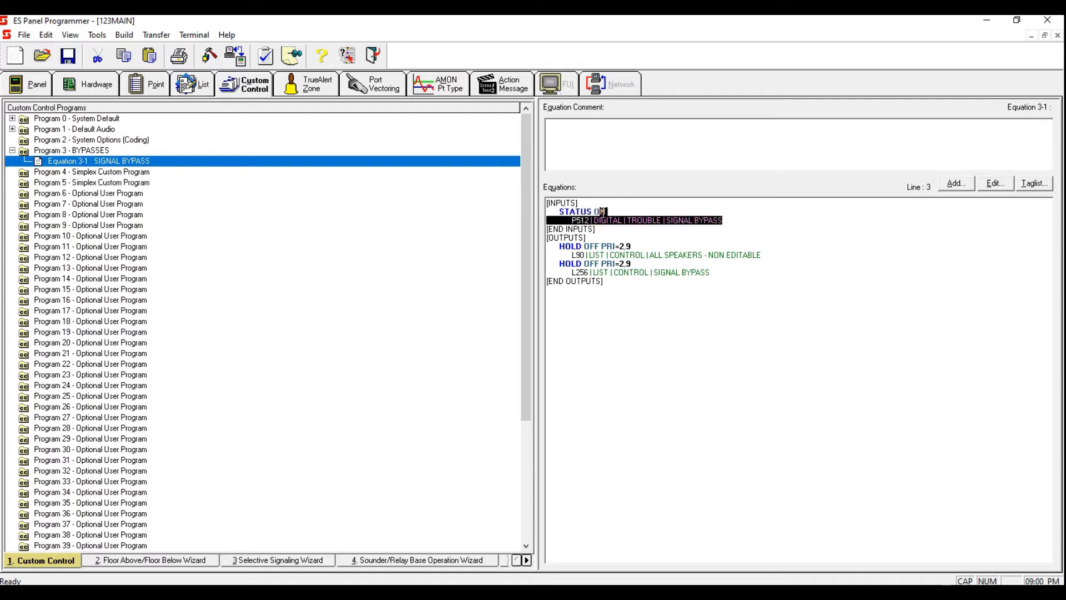
{"action": "left_click", "coordinate": [767, 221]}
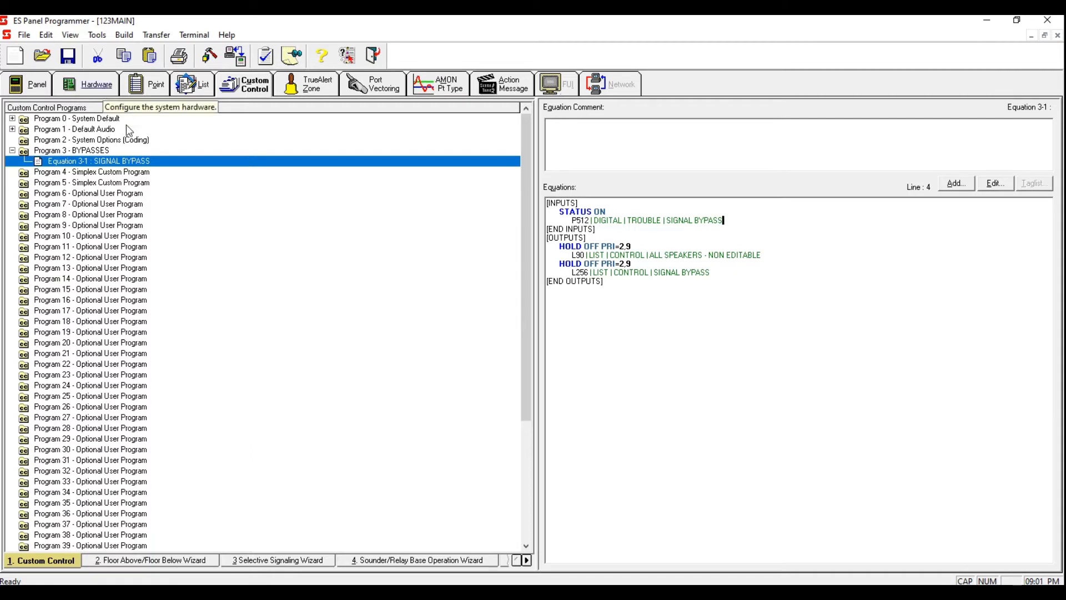
{"action": "right_click", "coordinate": [125, 161]}
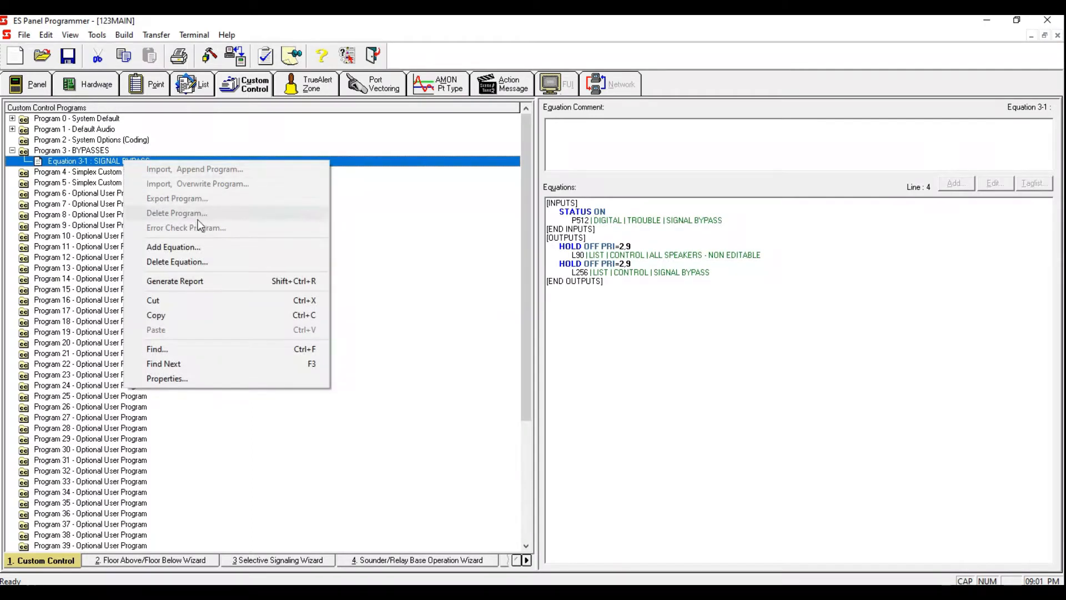
{"action": "left_click", "coordinate": [194, 248]}
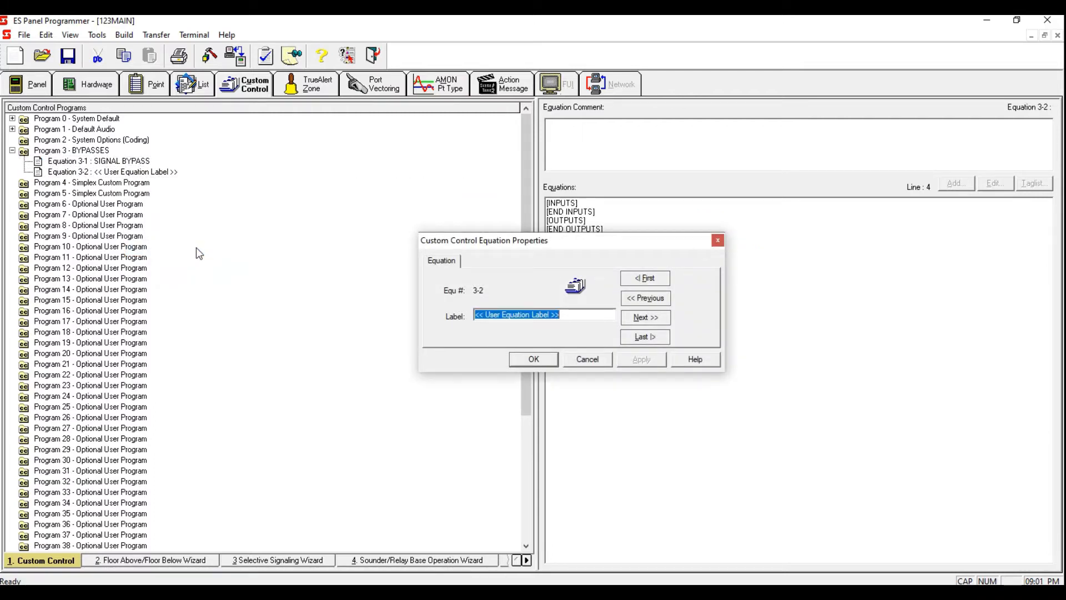
{"action": "type", "text": "ELEVATOR "}
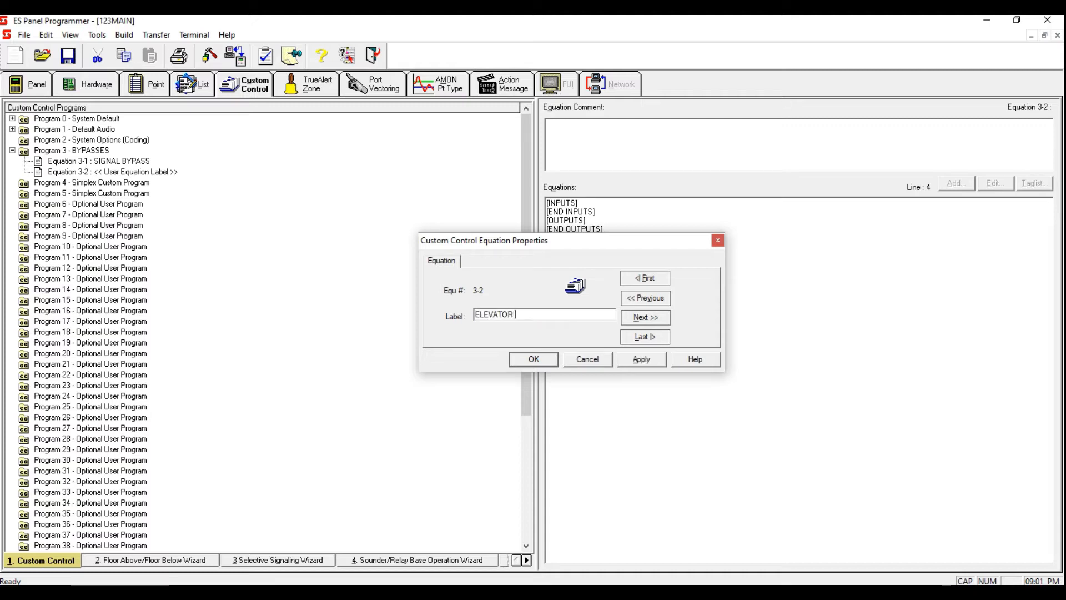
{"action": "type", "text": "BYPASS"}
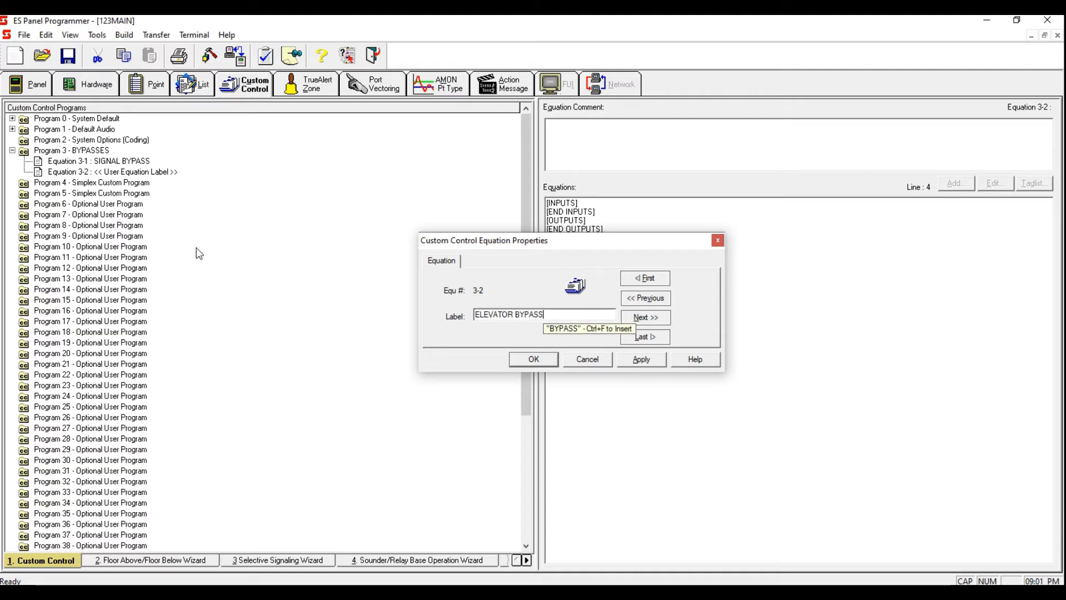
{"action": "left_click", "coordinate": [640, 360]}
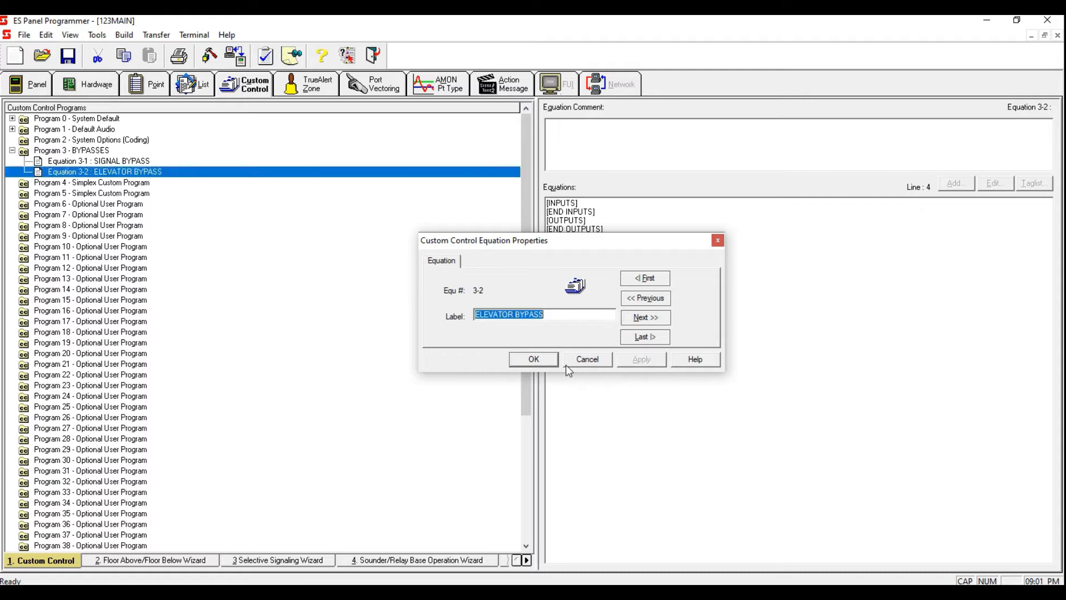
{"action": "left_click", "coordinate": [548, 359]}
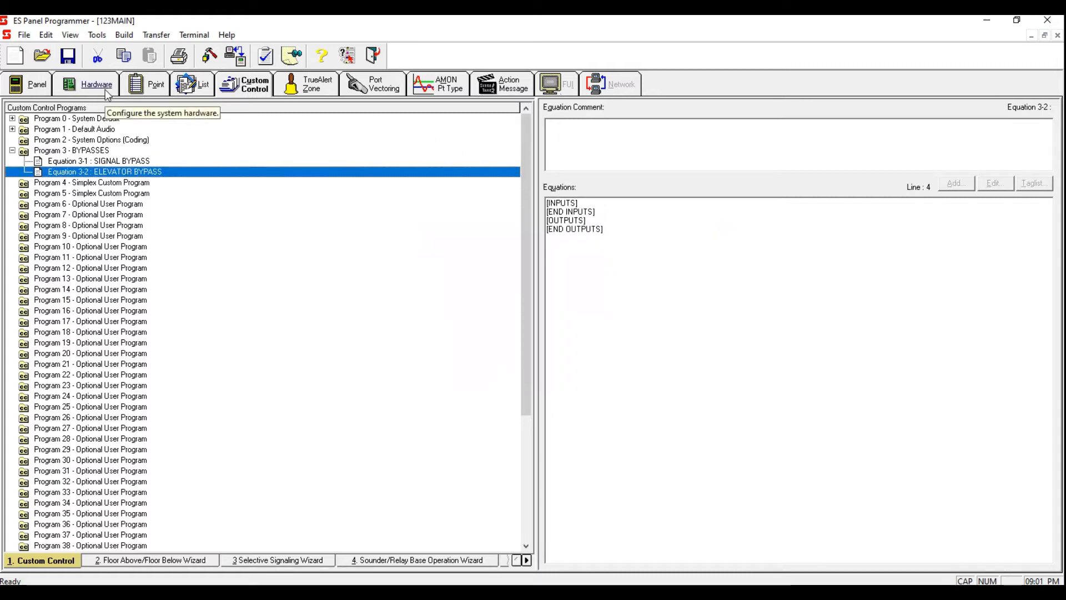
Step: In the hardware's digital pseudo card, set point P513's type to TROUBLE and its custom label to ELEVATOR BYPASS
{"action": "left_click", "coordinate": [106, 91]}
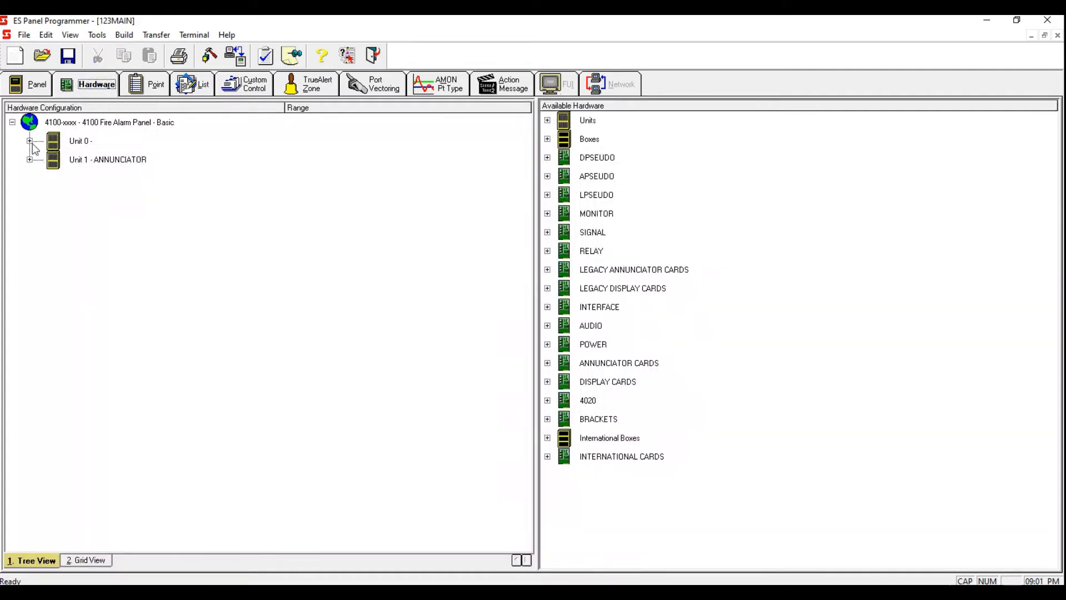
{"action": "left_click", "coordinate": [29, 142]}
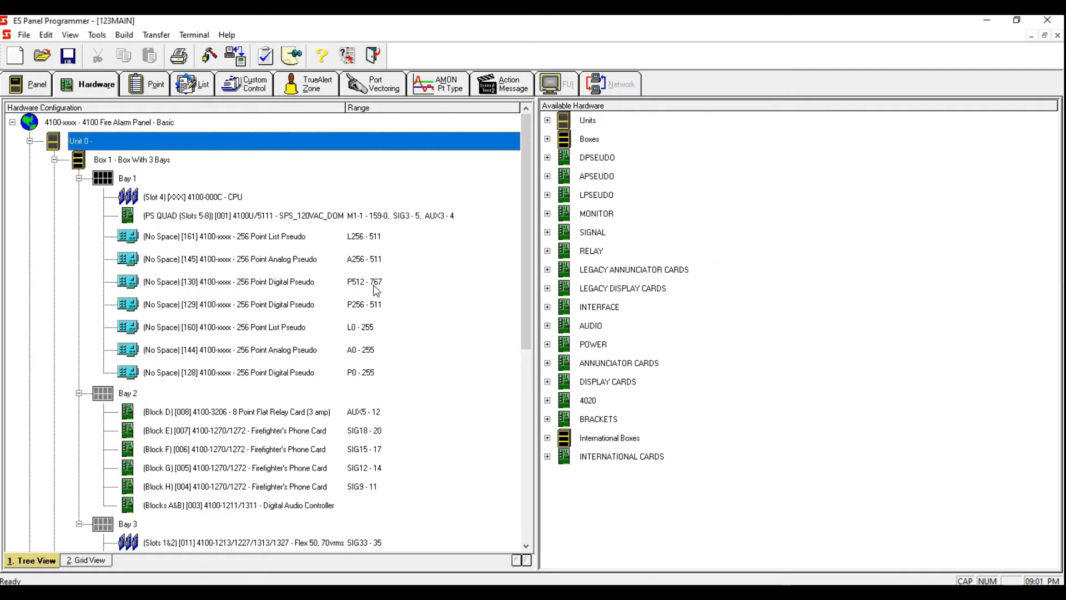
{"action": "double_click", "coordinate": [379, 285]}
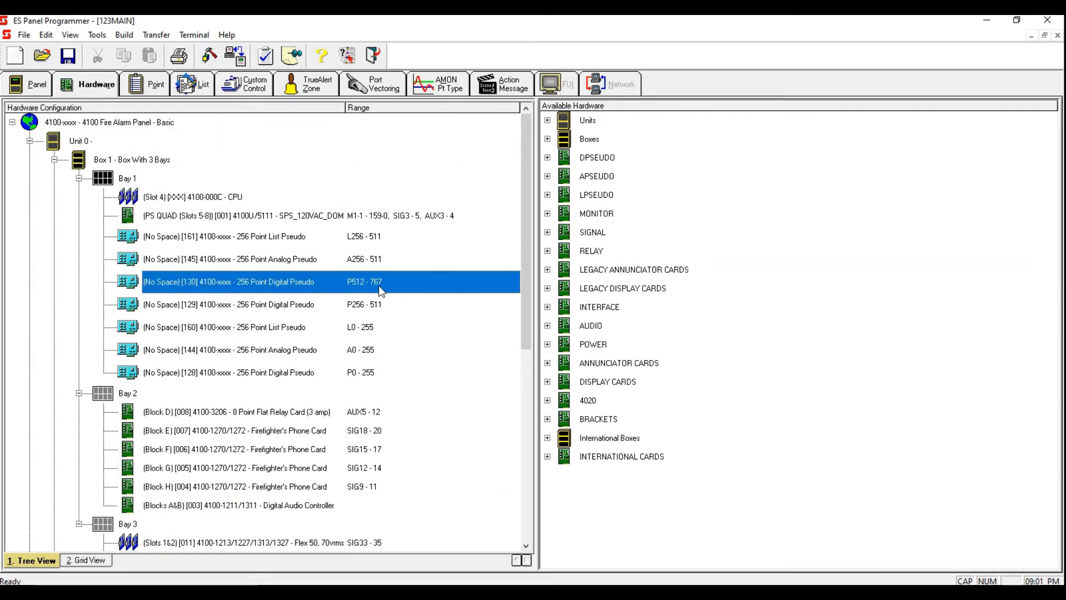
{"action": "left_click", "coordinate": [409, 135]}
{"action": "left_click", "coordinate": [469, 182]}
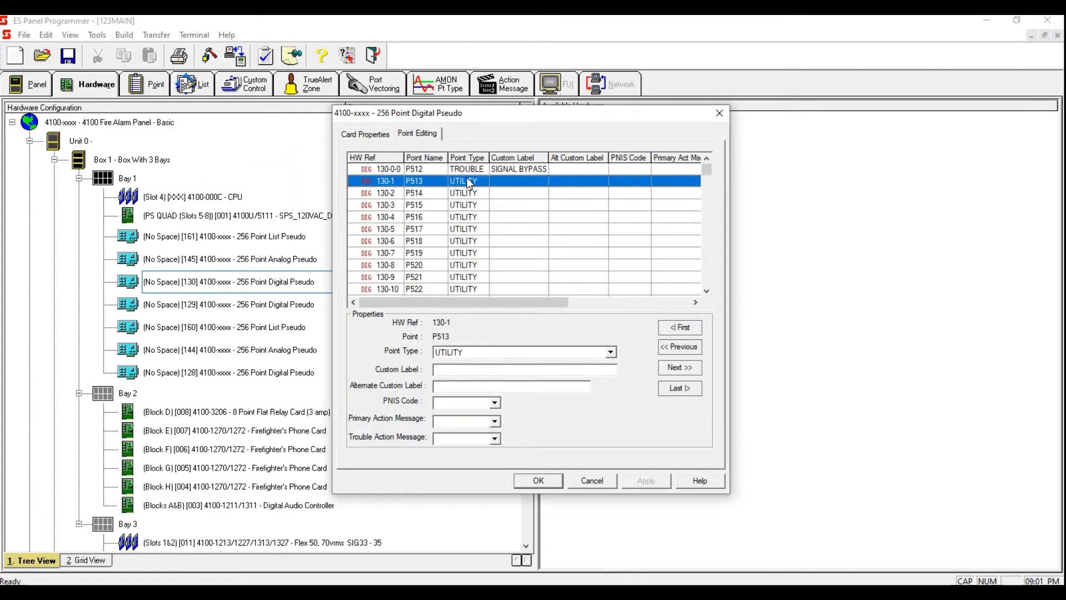
{"action": "key", "text": "Tab"}
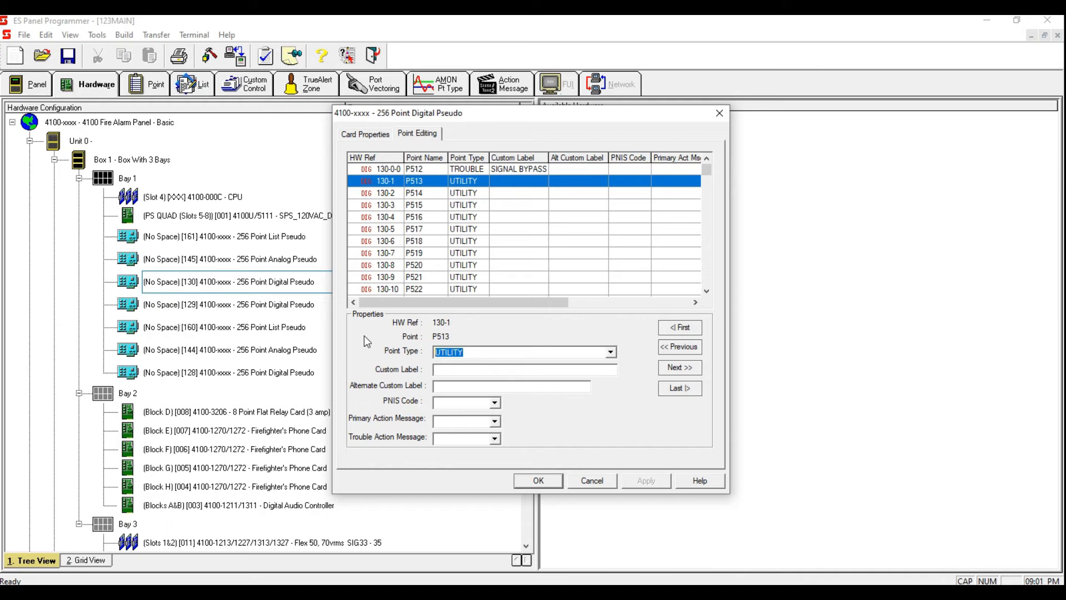
{"action": "key", "text": "t"}
{"action": "left_click", "coordinate": [493, 368]}
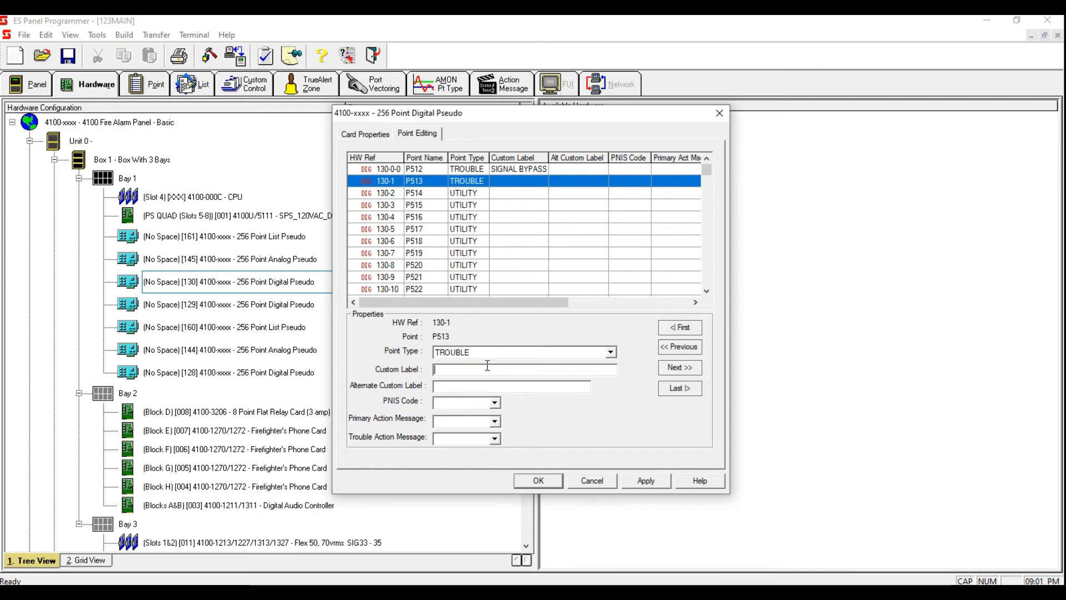
{"action": "type", "text": "ELEVATO"}
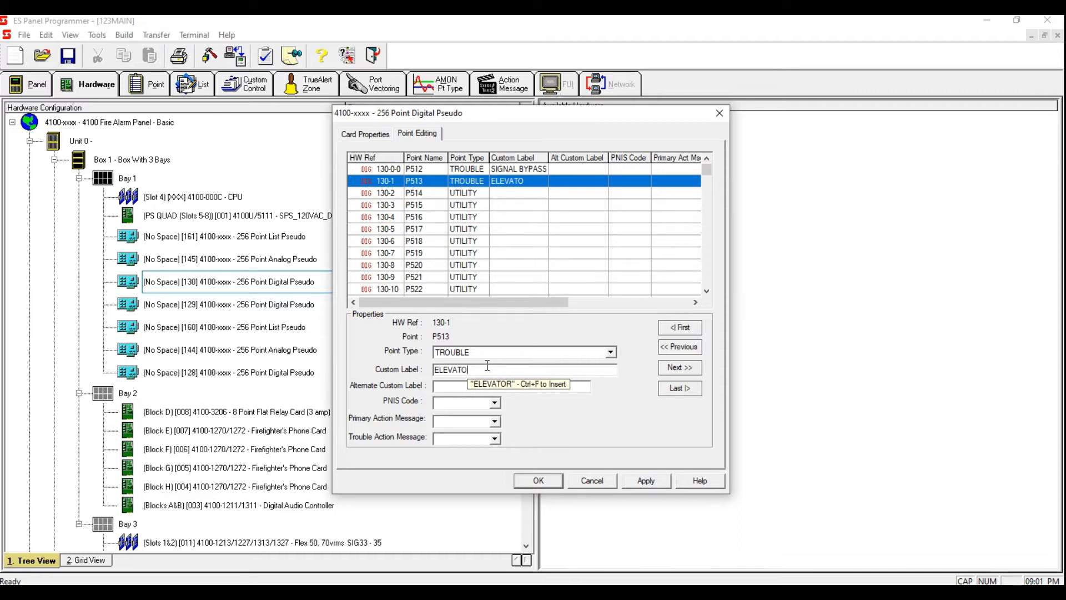
{"action": "type", "text": "R BYPASS"}
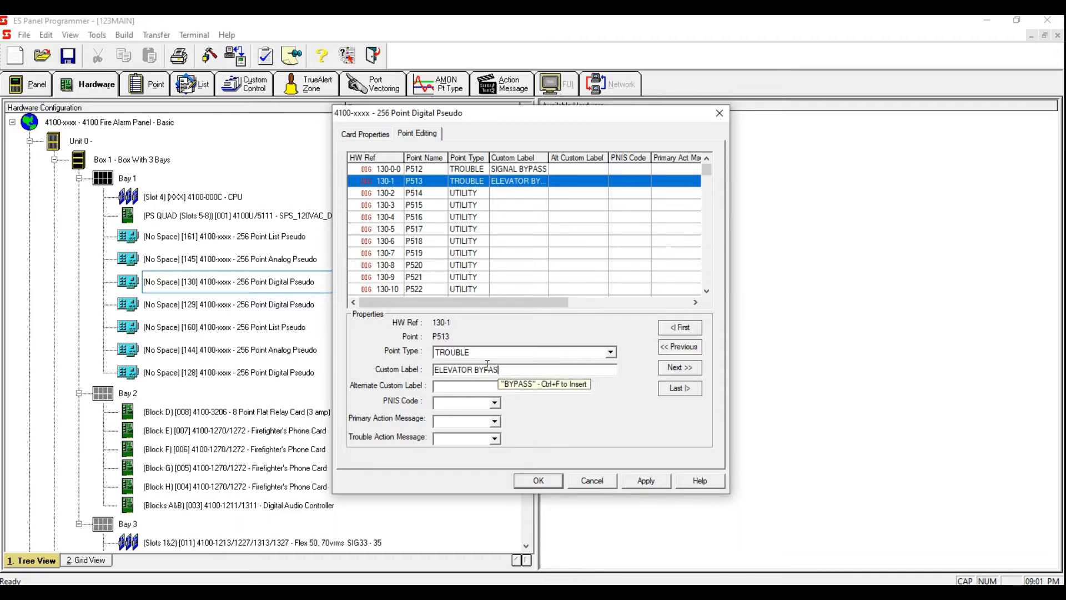
{"action": "left_click", "coordinate": [647, 481]}
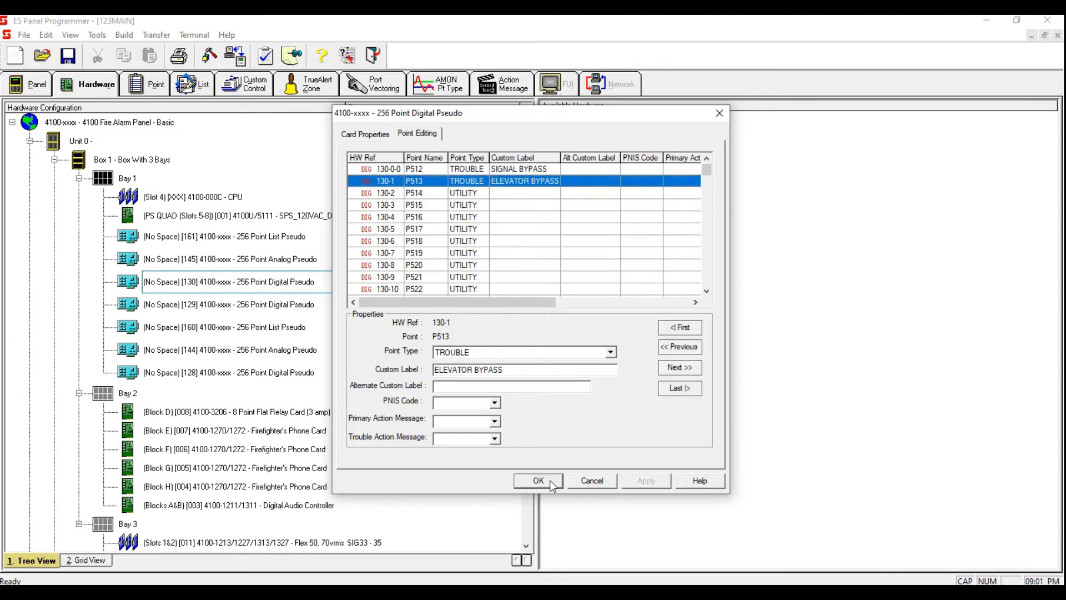
{"action": "left_click", "coordinate": [549, 483]}
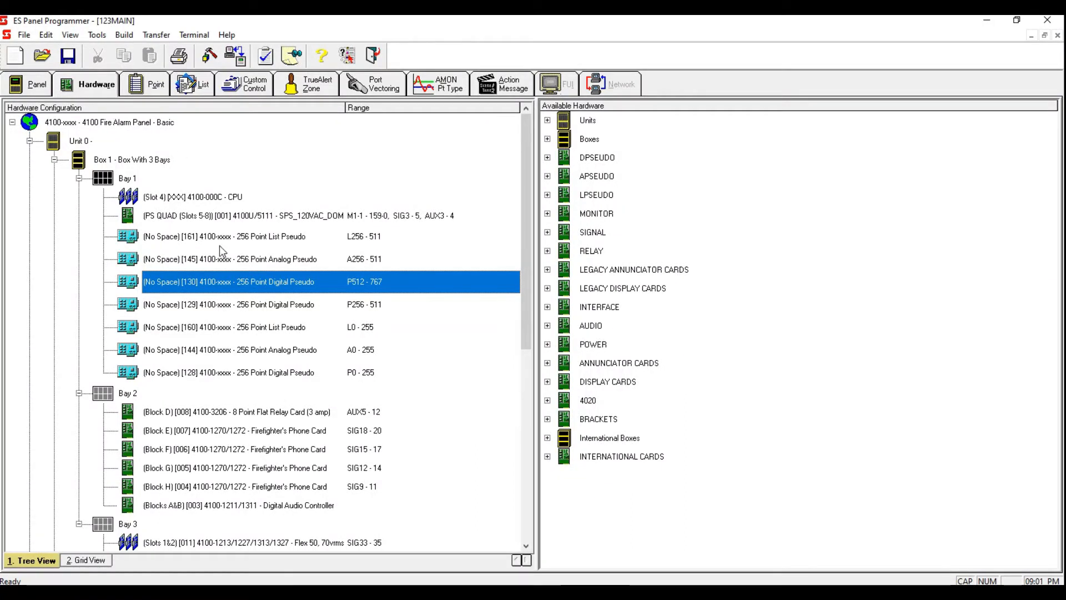
Step: In the point list, set digital pseudo point P514's type to TROUBLE and its custom label to FAN BYPASS
{"action": "left_click", "coordinate": [154, 89]}
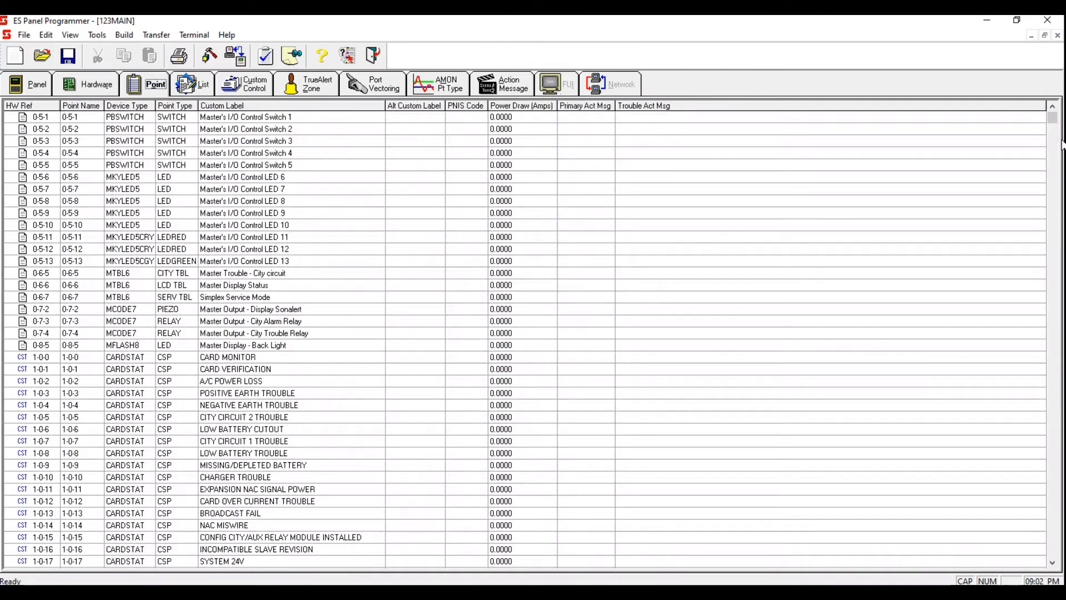
{"action": "left_click_drag", "start_coordinate": [1053, 117], "coordinate": [1046, 367]}
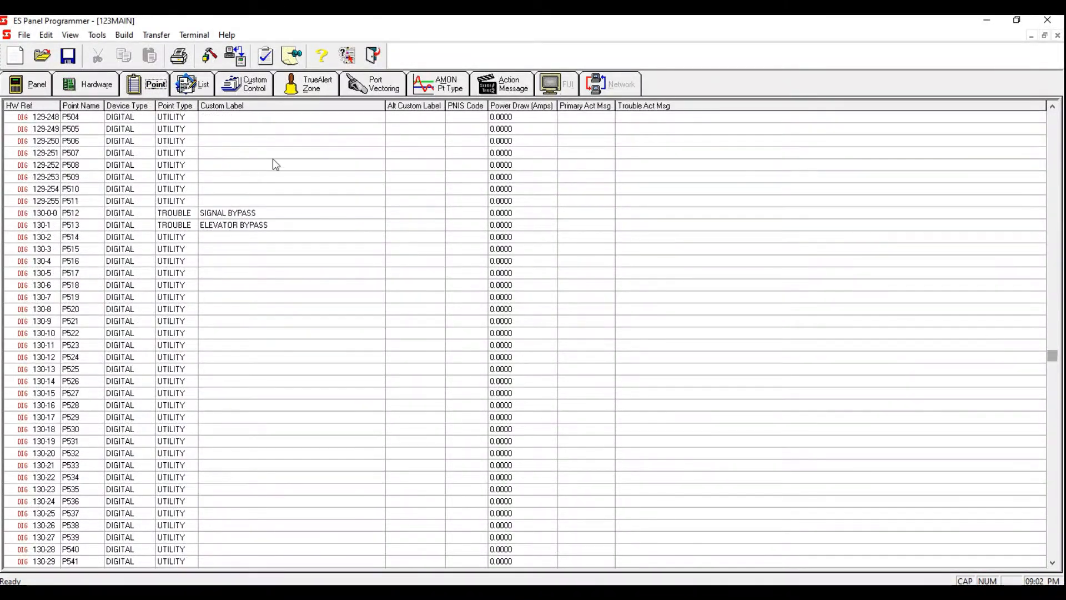
{"action": "double_click", "coordinate": [262, 238]}
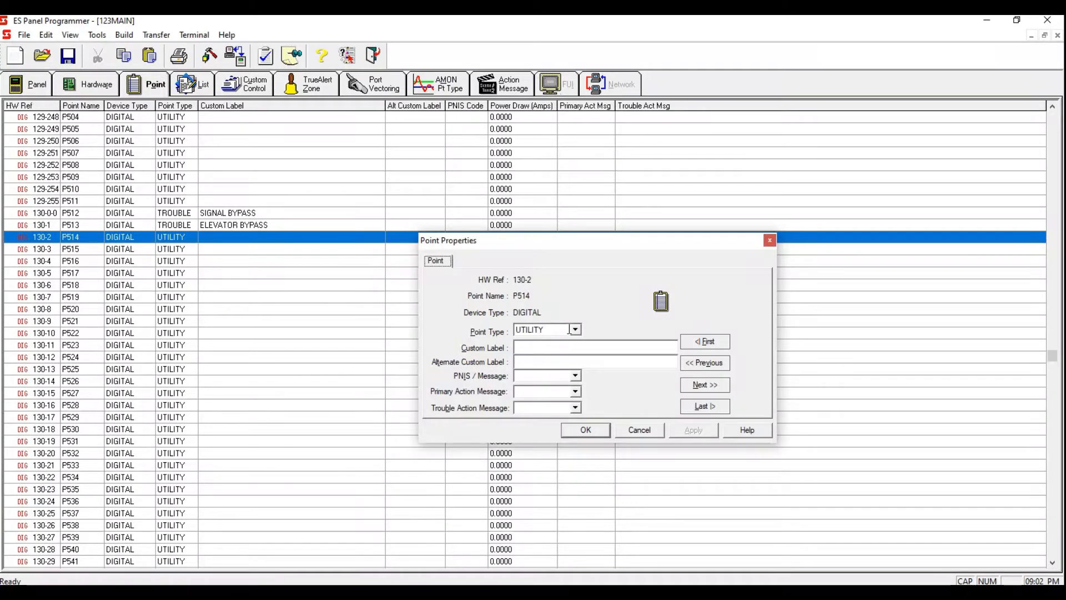
{"action": "left_click", "coordinate": [575, 329]}
{"action": "left_click", "coordinate": [553, 367]}
{"action": "left_click", "coordinate": [566, 346]}
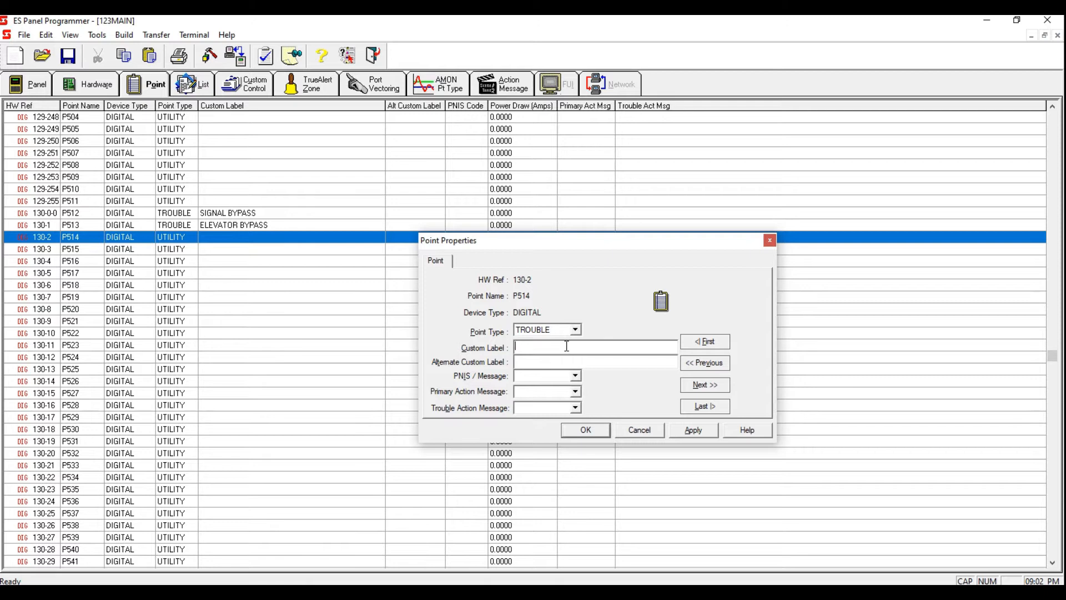
{"action": "type", "text": "FAN BY"}
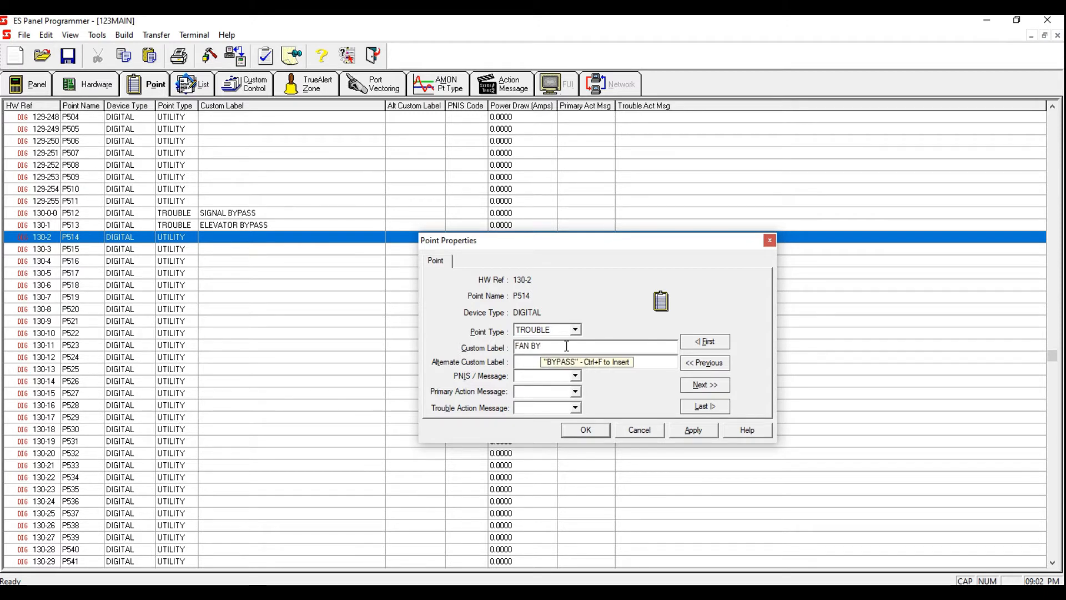
{"action": "type", "text": "PASS"}
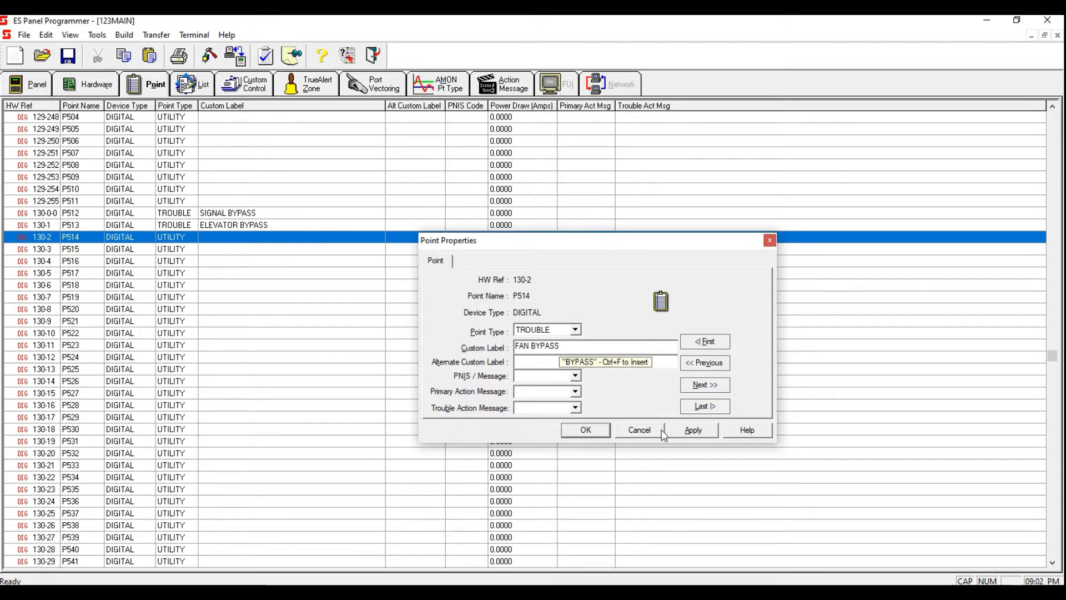
{"action": "left_click", "coordinate": [693, 430]}
{"action": "left_click", "coordinate": [588, 432]}
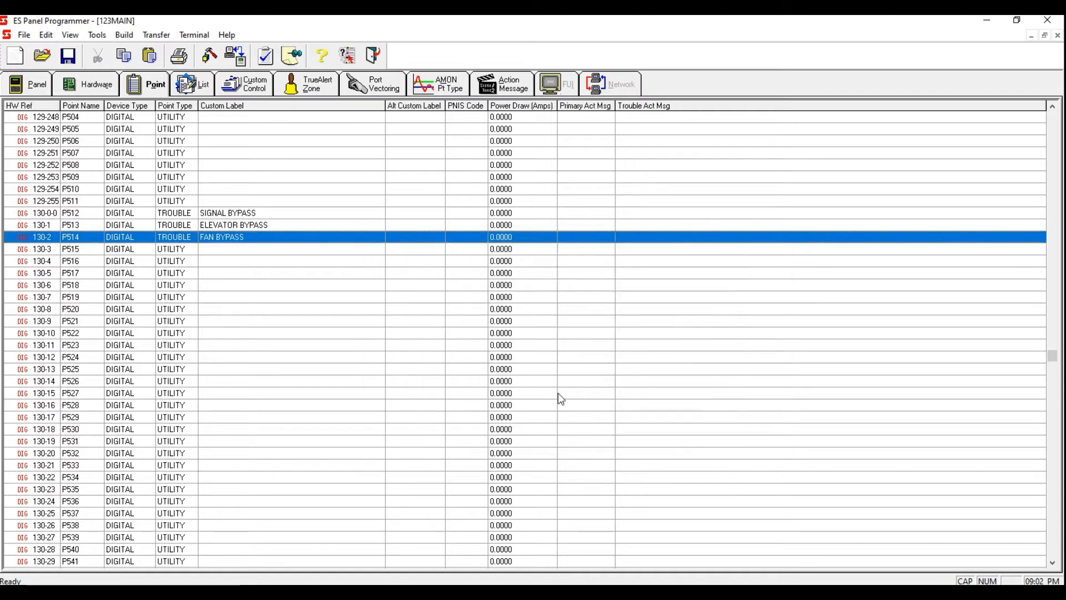
Step: Set point P515's type to TROUBLE and its custom label to MAGLOCK TROUBLE
{"action": "double_click", "coordinate": [282, 249]}
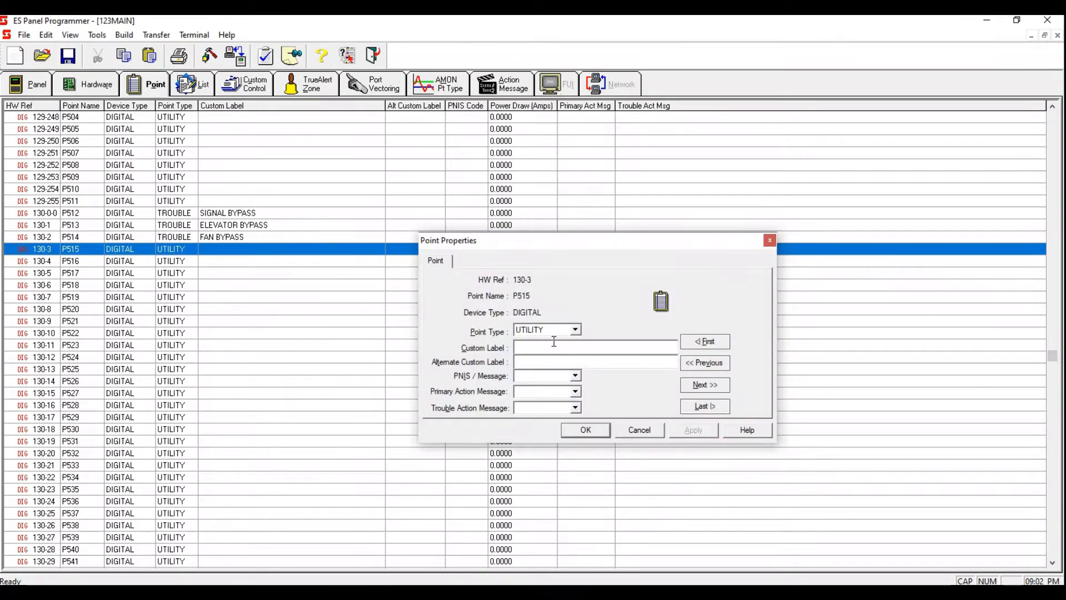
{"action": "type", "text": "TROUBLE"}
{"action": "left_click", "coordinate": [627, 345]}
{"action": "type", "text": "MA"}
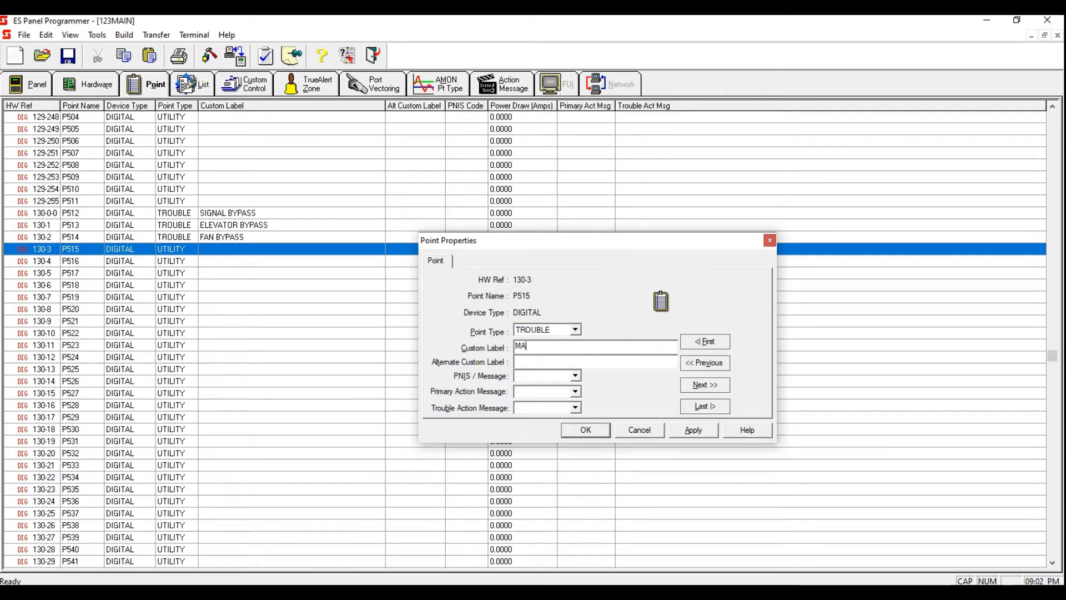
{"action": "type", "text": "GLOCK TROUBLE"}
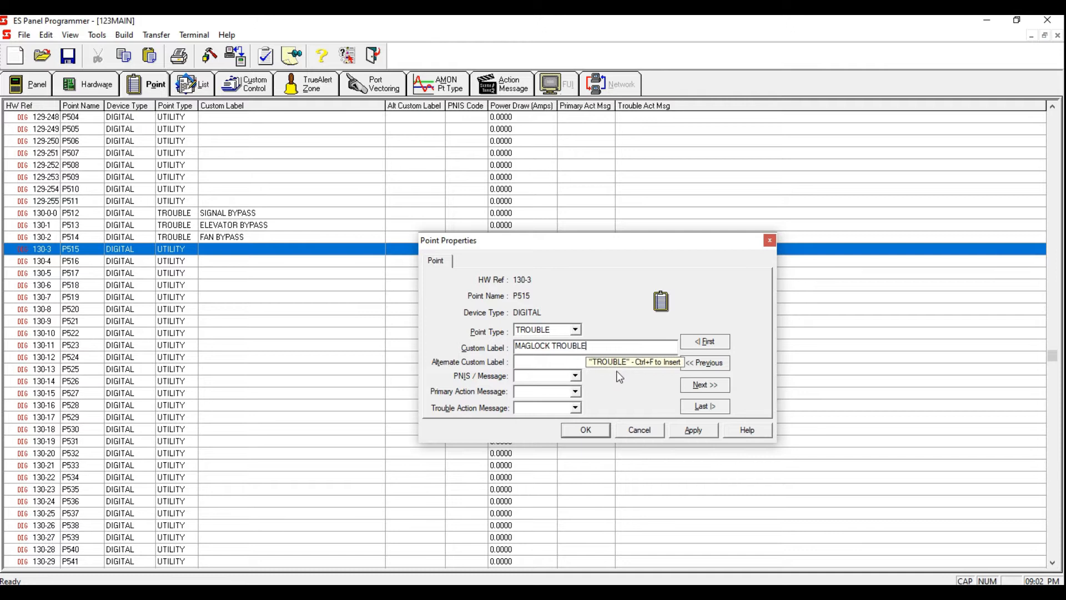
{"action": "left_click", "coordinate": [693, 431]}
{"action": "left_click", "coordinate": [600, 431]}
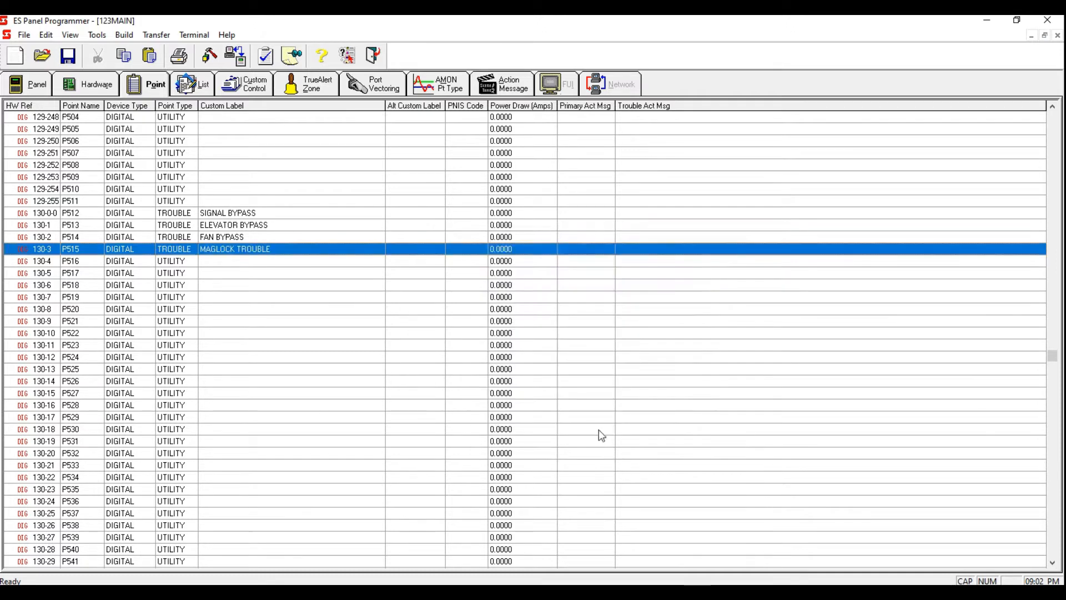
Step: In Program 3's Equation 3-2, ELEVATOR BYPASS, enter the input STATUS ON for point P513
{"action": "left_click", "coordinate": [247, 84]}
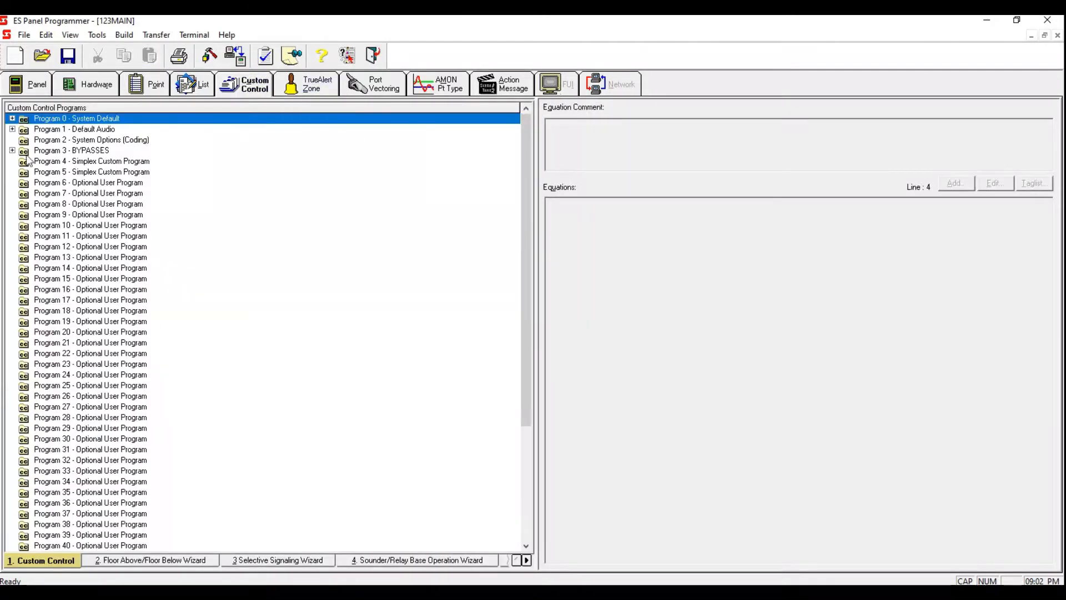
{"action": "left_click", "coordinate": [12, 150]}
{"action": "left_click", "coordinate": [106, 171]}
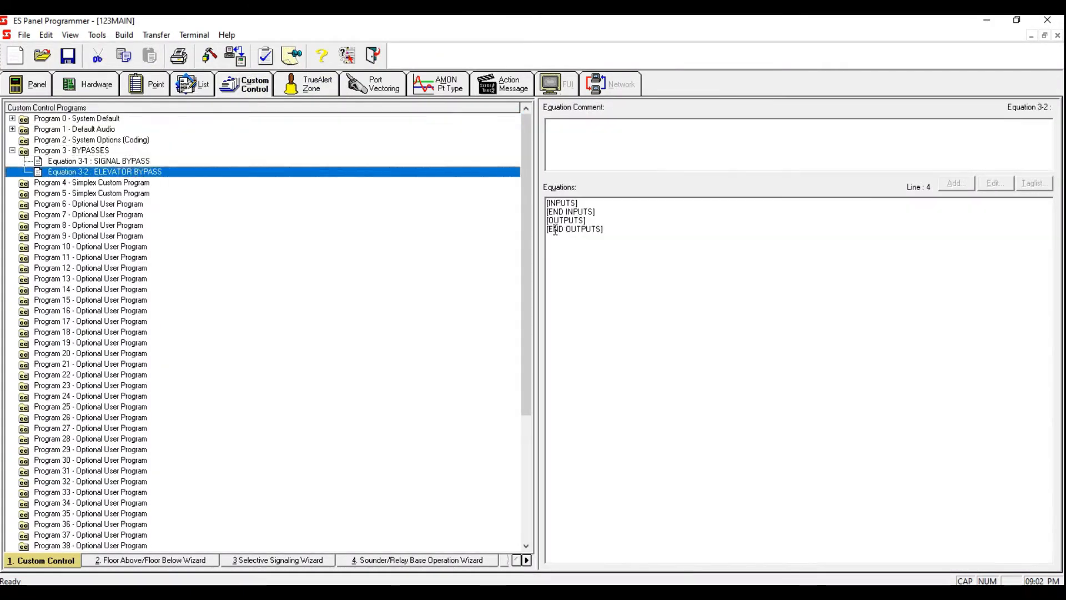
{"action": "left_click", "coordinate": [591, 208]}
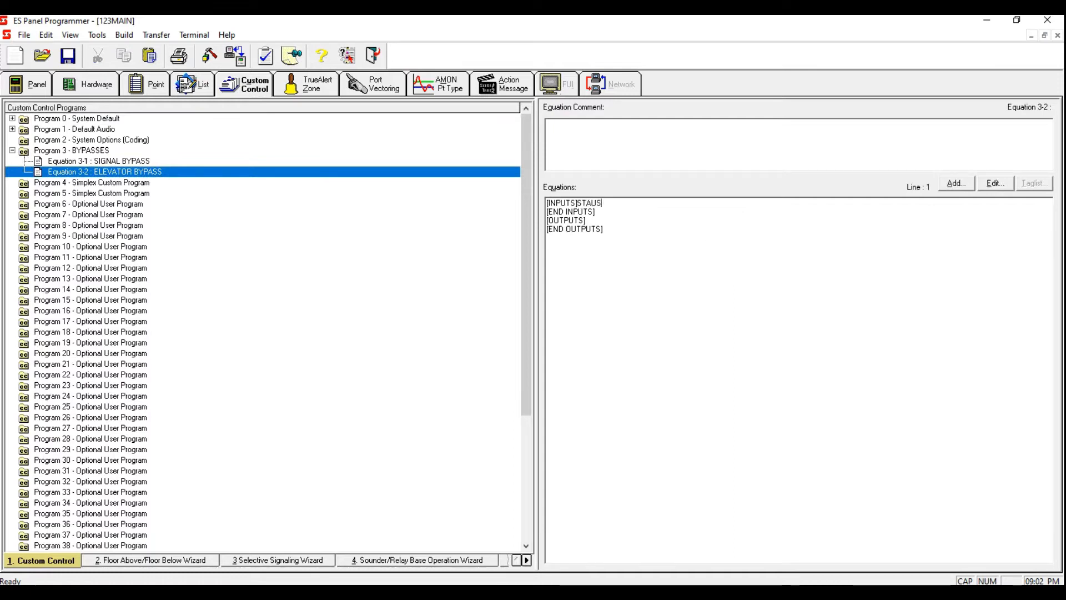
{"action": "key", "text": "BackSpace"}
{"action": "key", "text": "BackSpace"}
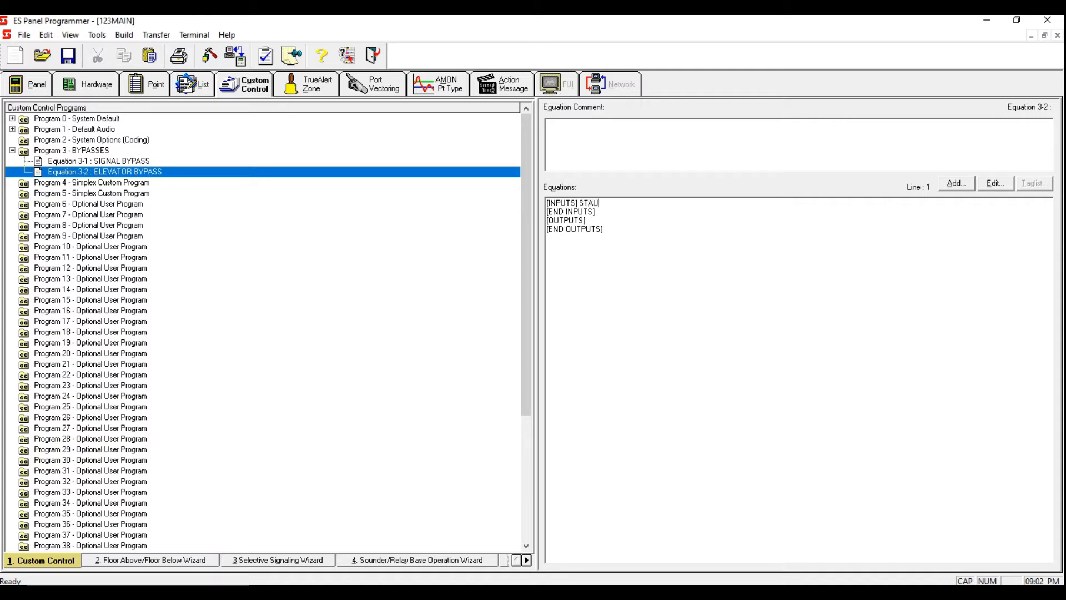
{"action": "type", "text": "STATUS 0"}
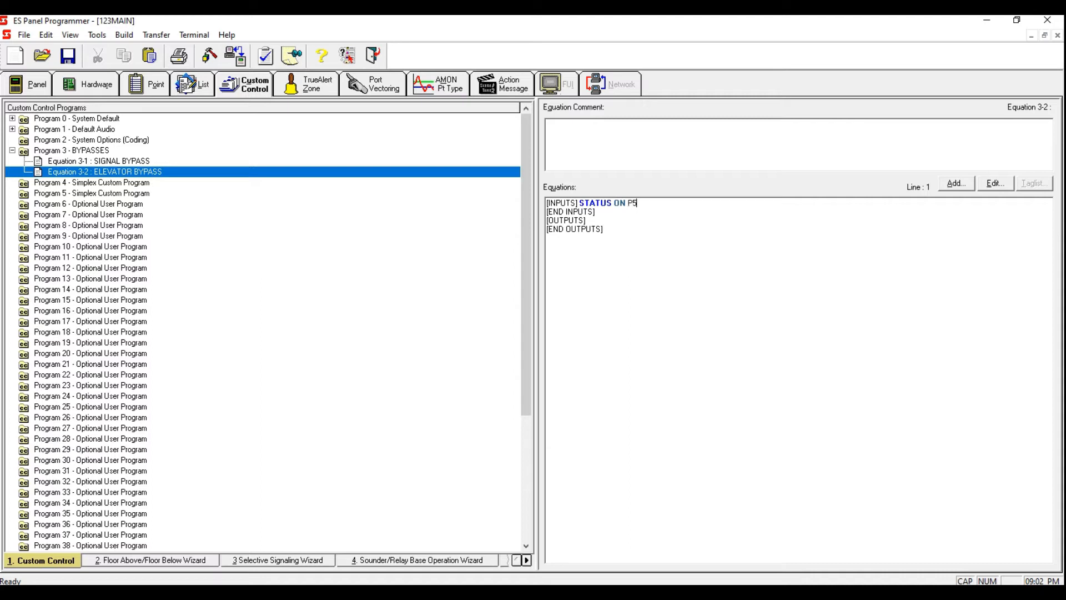
{"action": "left_click", "coordinate": [224, 171]}
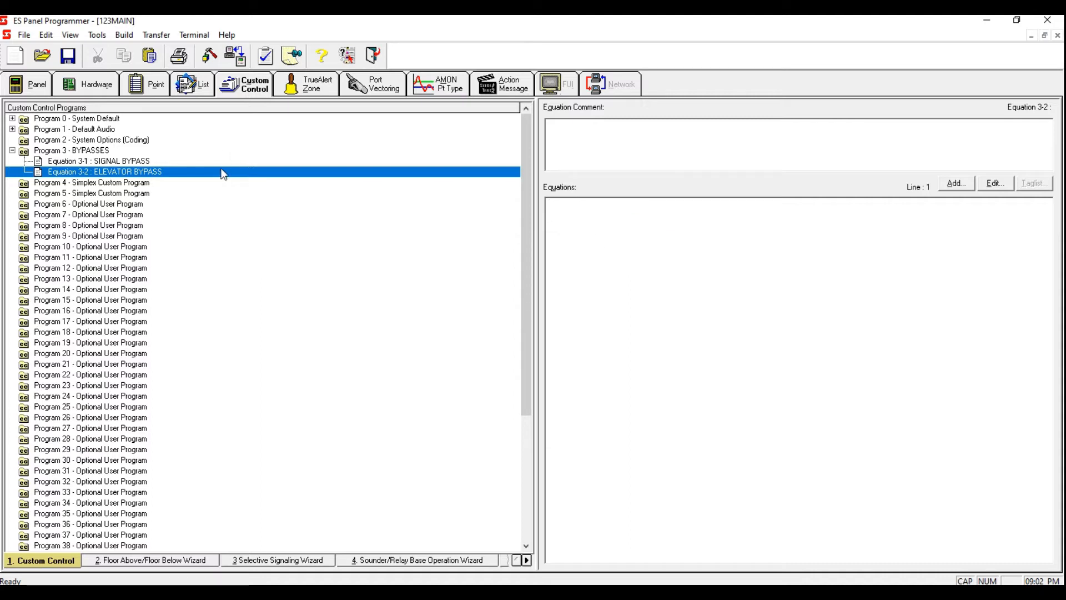
{"action": "left_click_drag", "start_coordinate": [744, 221], "coordinate": [523, 218]}
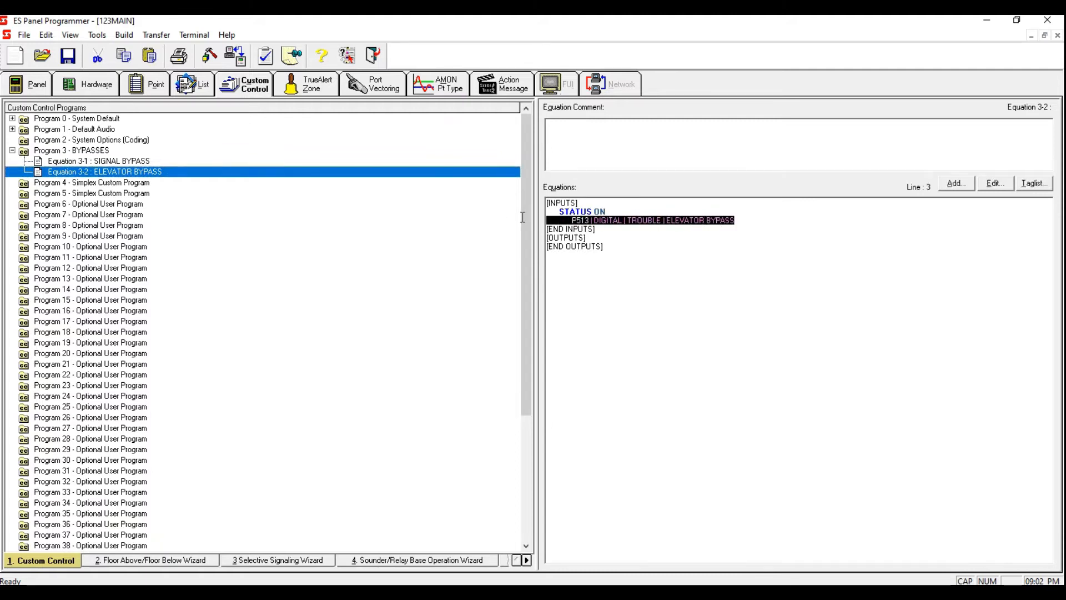
{"action": "left_click", "coordinate": [765, 216]}
Step: Start adding an output to the ELEVATOR BYPASS equation using the HOLD OFF opcode and its default priorities
{"action": "right_click", "coordinate": [158, 176]}
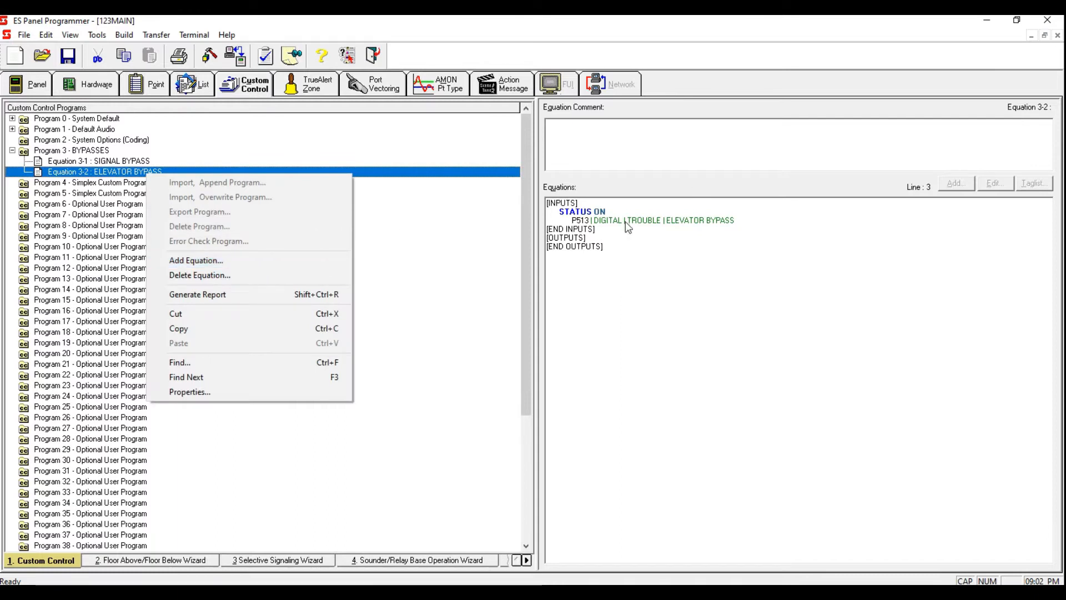
{"action": "left_click", "coordinate": [597, 239]}
{"action": "left_click", "coordinate": [597, 239]}
{"action": "left_click", "coordinate": [955, 183]}
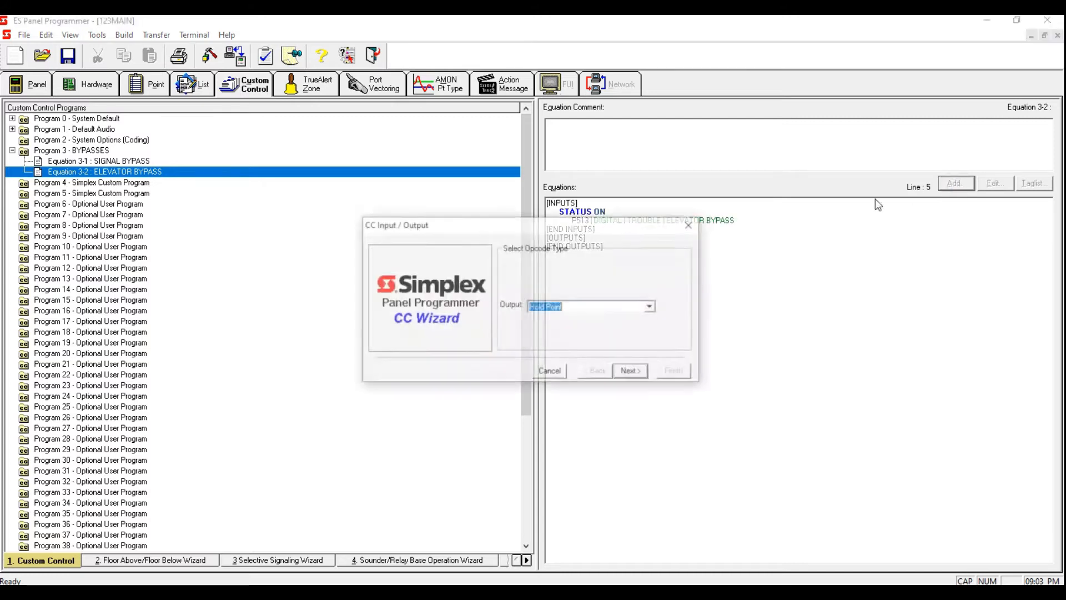
{"action": "left_click", "coordinate": [630, 370]}
{"action": "type", "text": "OFF"}
{"action": "left_click", "coordinate": [636, 372]}
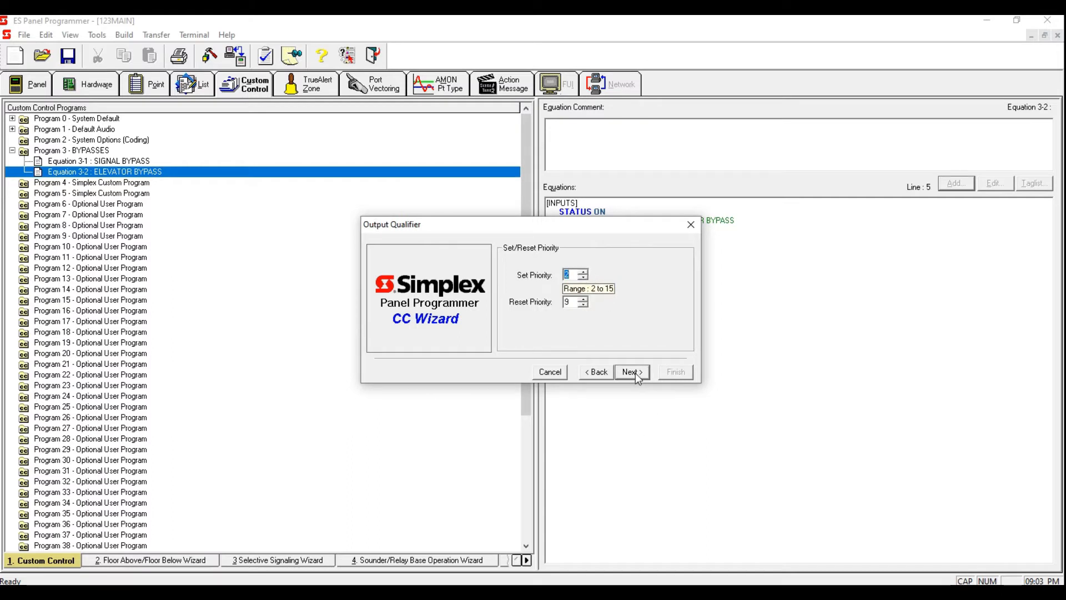
{"action": "left_click", "coordinate": [635, 372]}
Step: Filter the point picker to Point List, tag L257, ELEVATOR BYPASS, and finish adding it as the output
{"action": "left_click", "coordinate": [597, 337]}
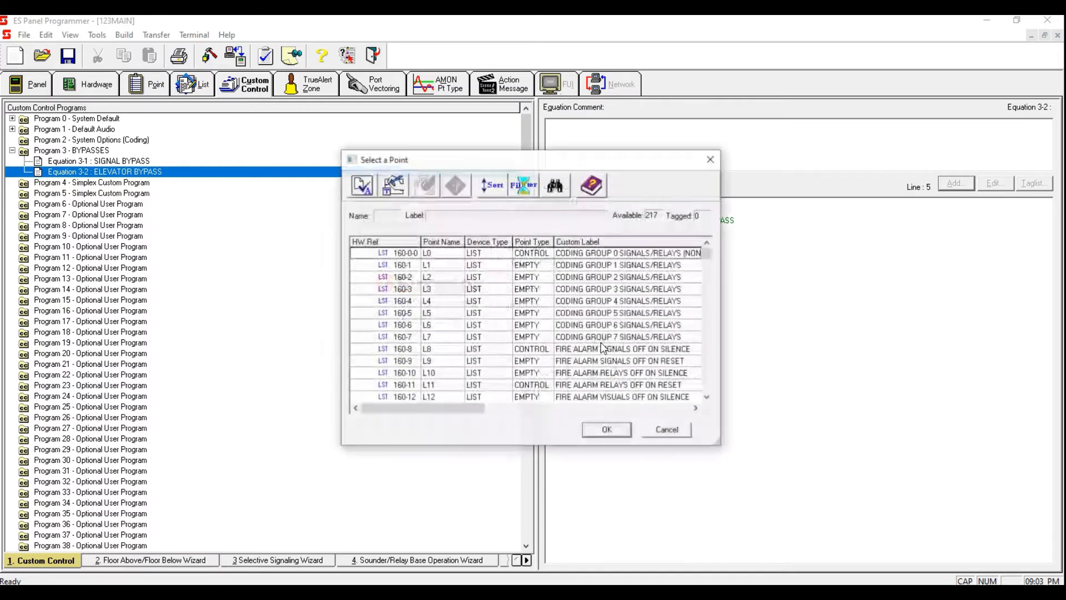
{"action": "left_click", "coordinate": [523, 185]}
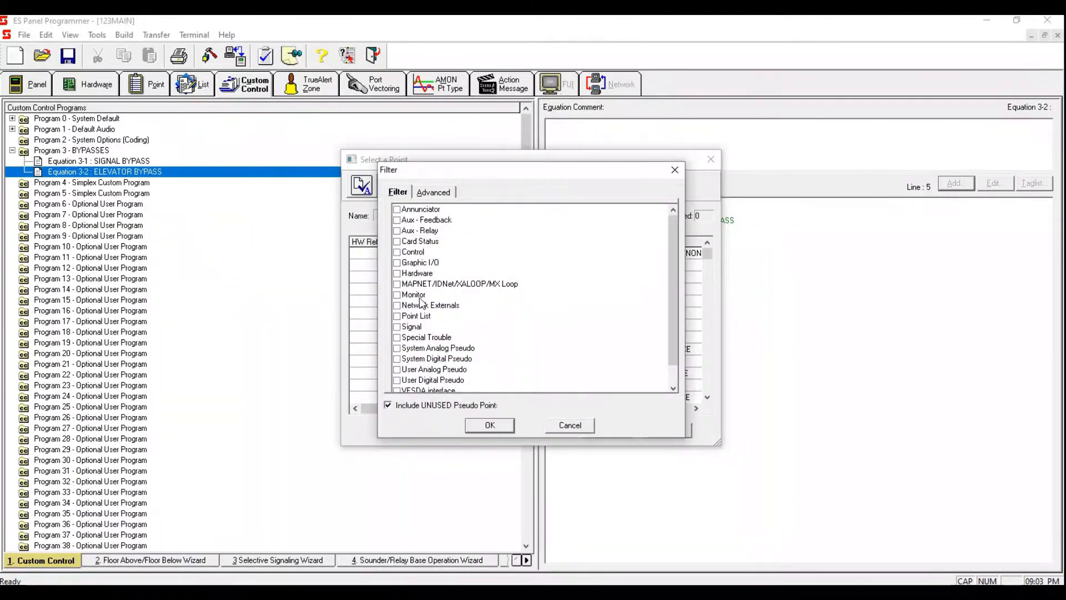
{"action": "left_click", "coordinate": [397, 316]}
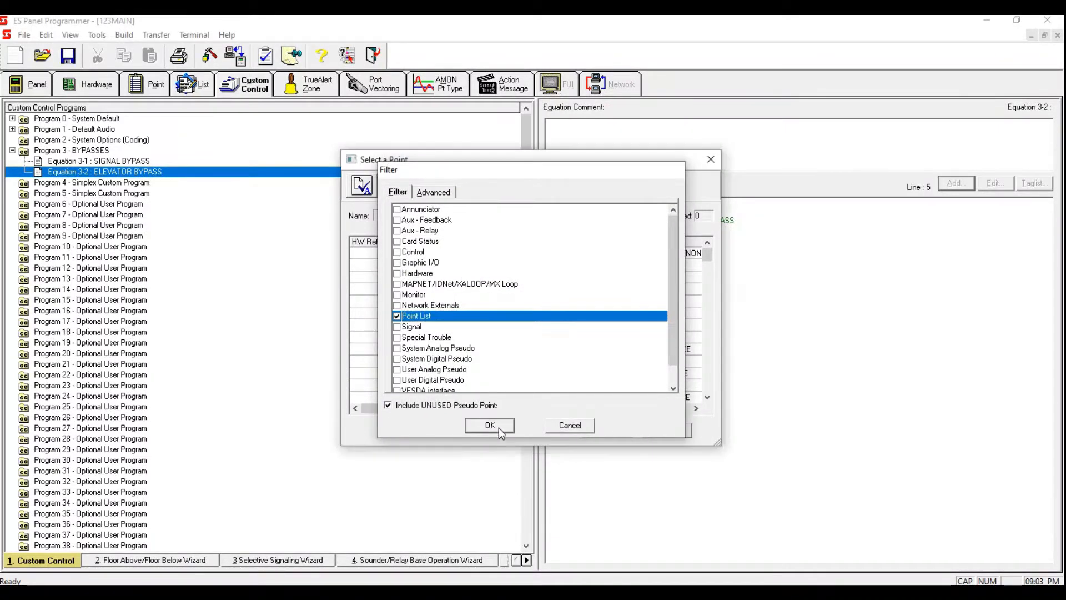
{"action": "left_click", "coordinate": [490, 425]}
{"action": "scroll", "coordinate": [697, 361], "scroll_direction": "down", "scroll_amount": 10}
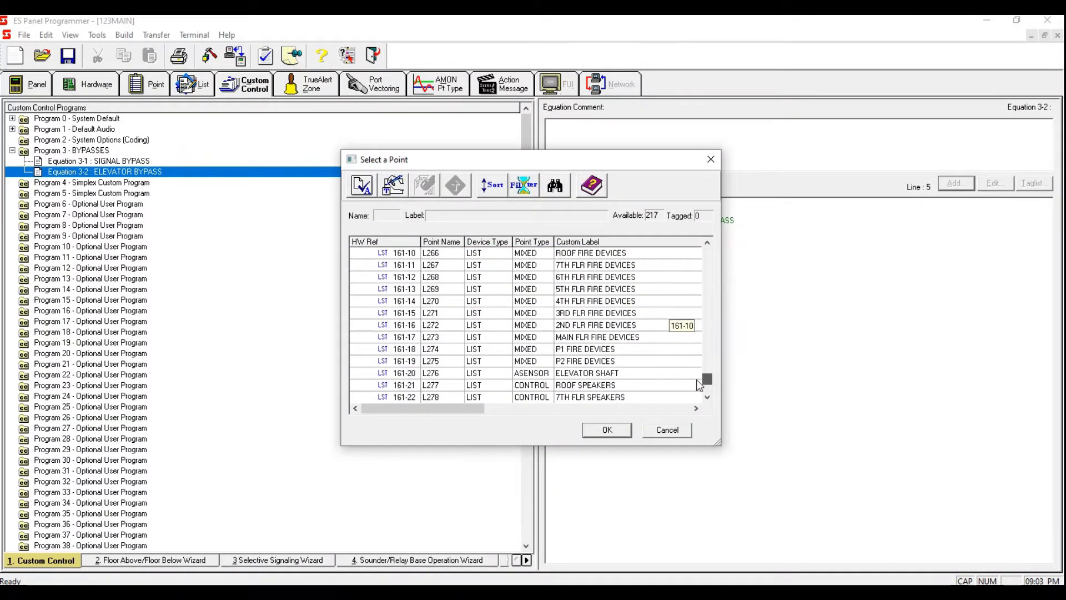
{"action": "left_click", "coordinate": [621, 288]}
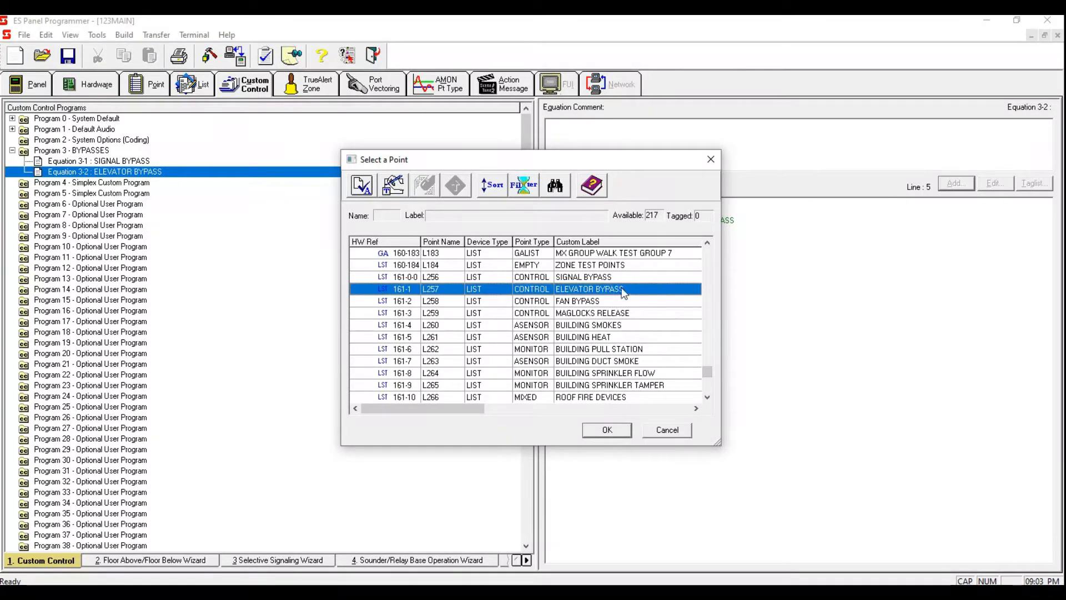
{"action": "key", "text": "space"}
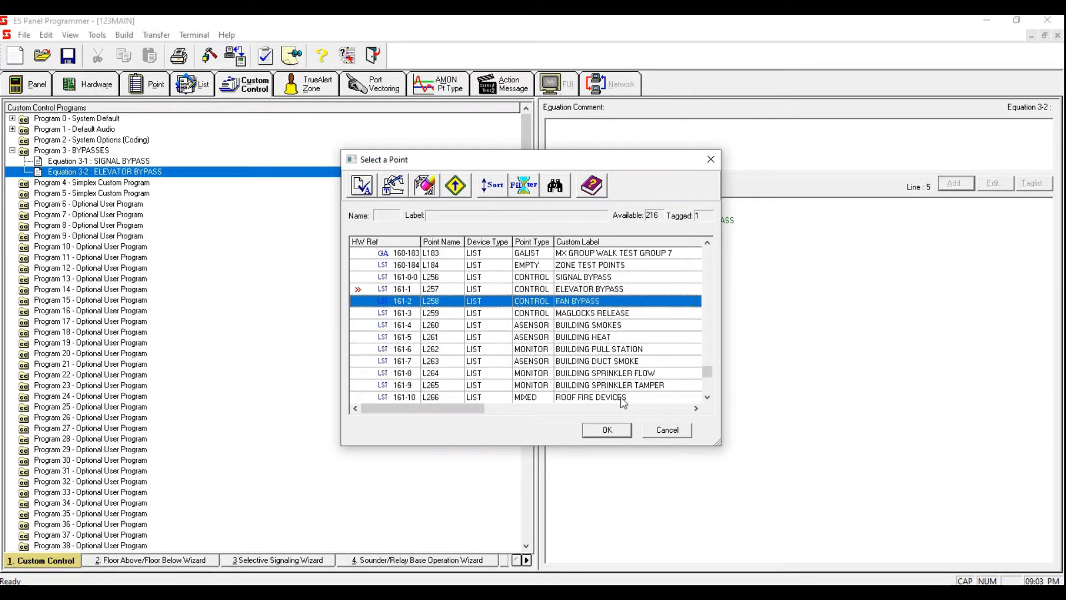
{"action": "left_click", "coordinate": [607, 430]}
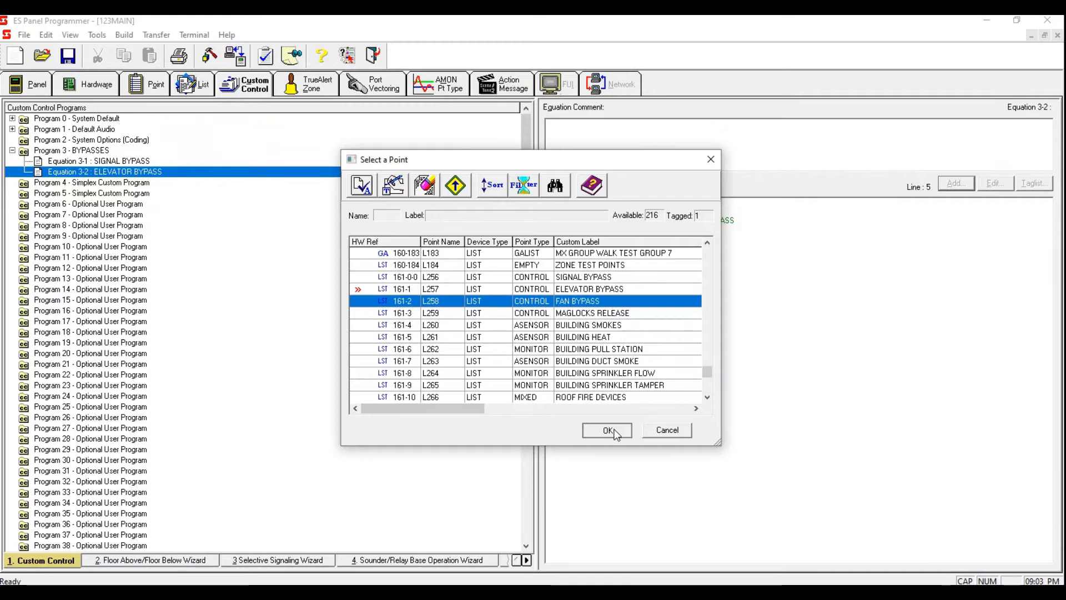
{"action": "left_click", "coordinate": [683, 371]}
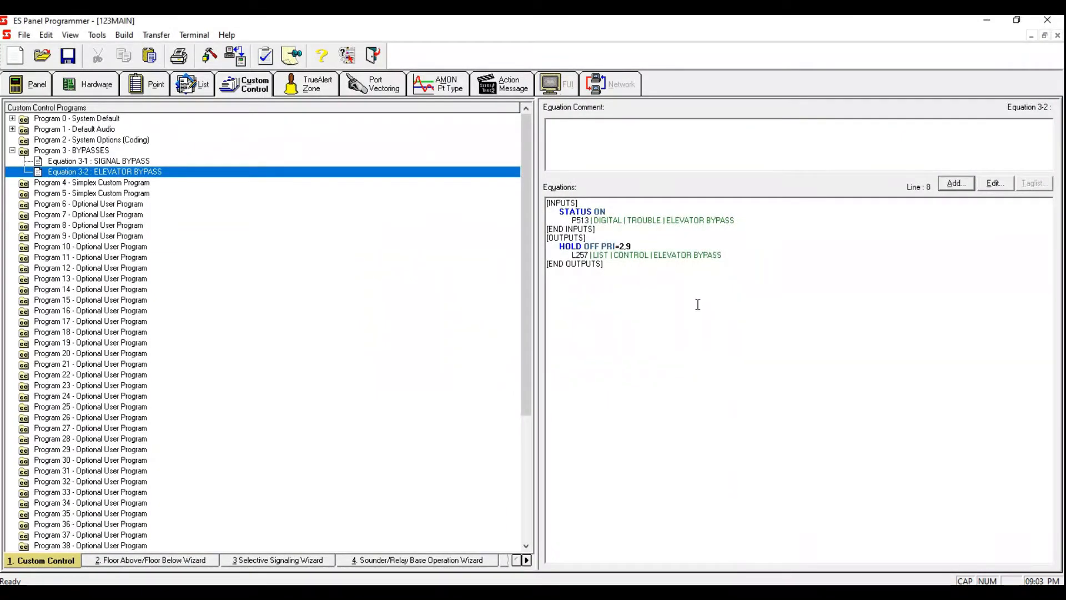
Step: Add a new equation to Program 3 labelled FAN BYPASS
{"action": "left_click", "coordinate": [116, 161]}
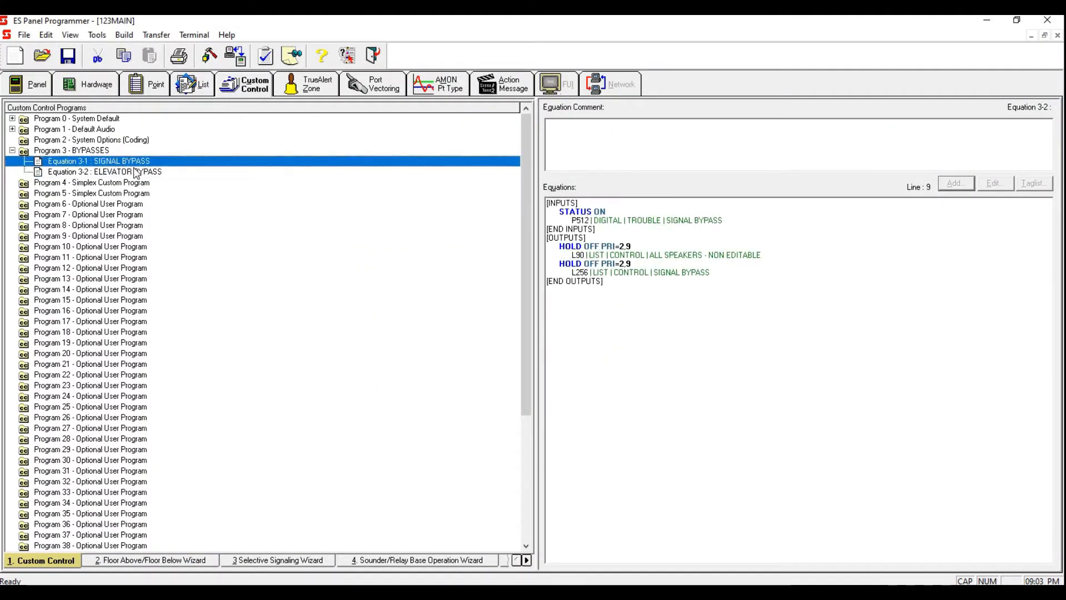
{"action": "left_click", "coordinate": [137, 173]}
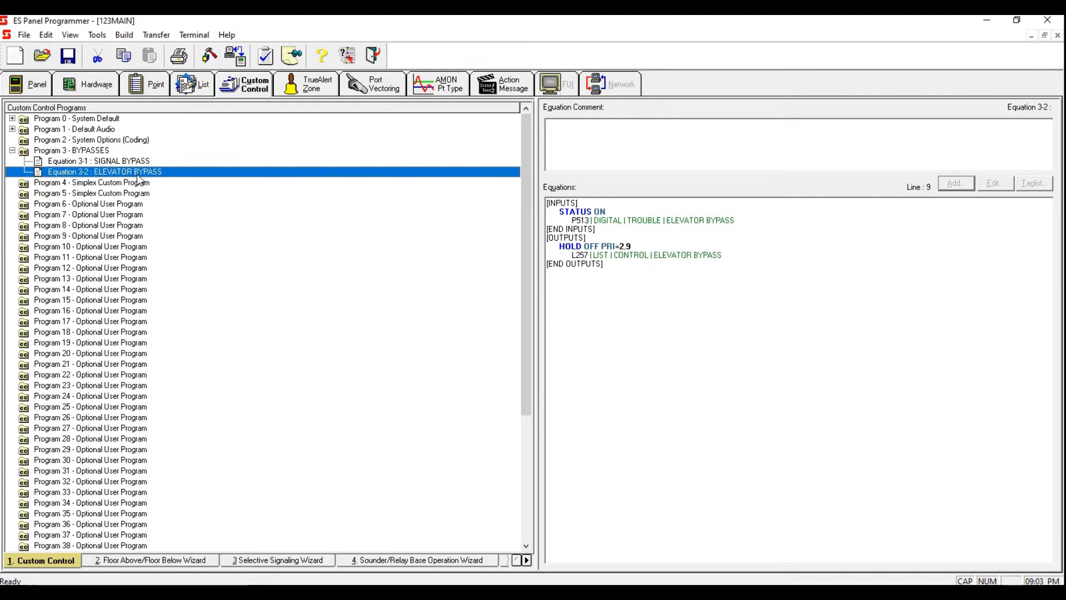
{"action": "right_click", "coordinate": [138, 176]}
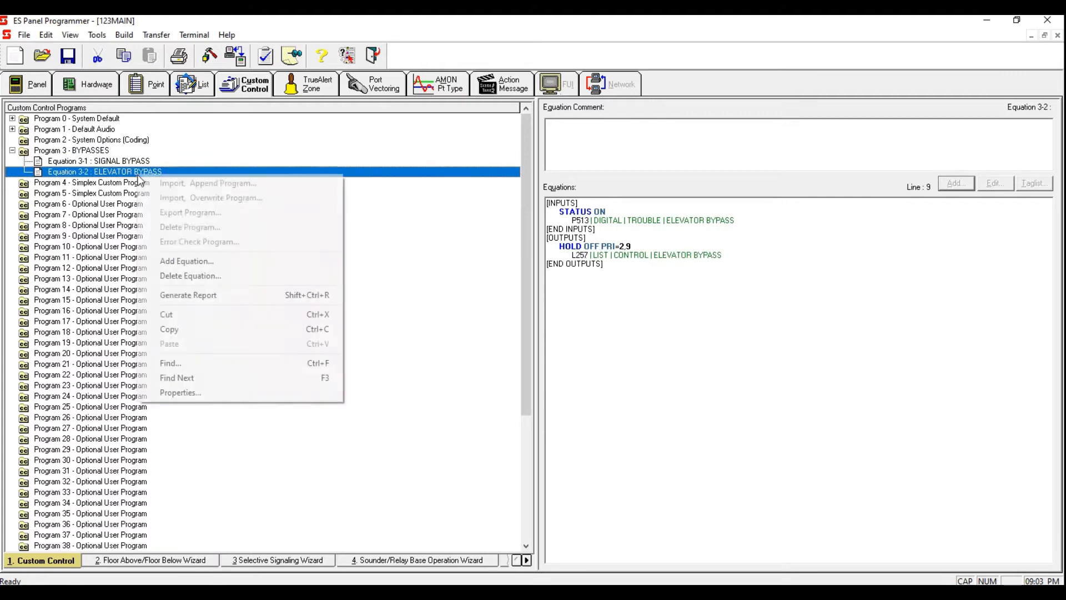
{"action": "left_click", "coordinate": [200, 263]}
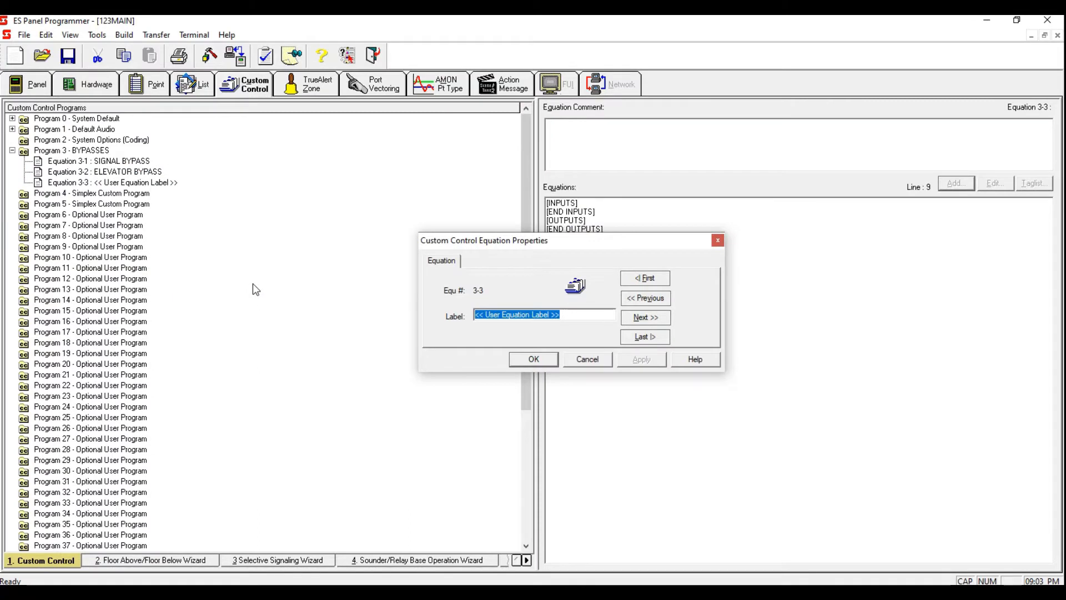
{"action": "type", "text": "FAN BYPASS"}
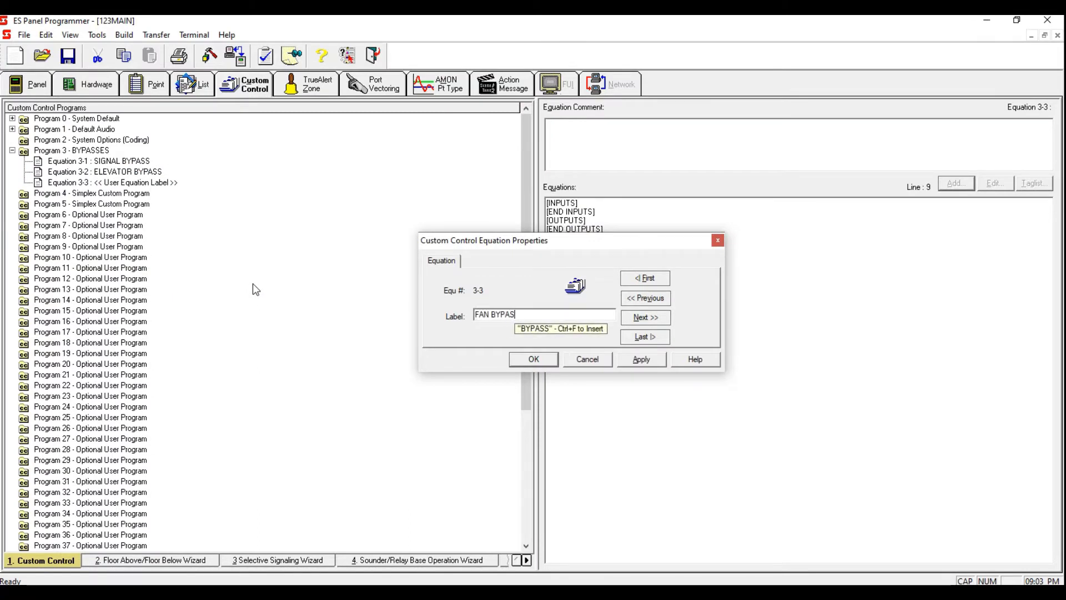
{"action": "left_click", "coordinate": [661, 360]}
{"action": "left_click", "coordinate": [535, 366]}
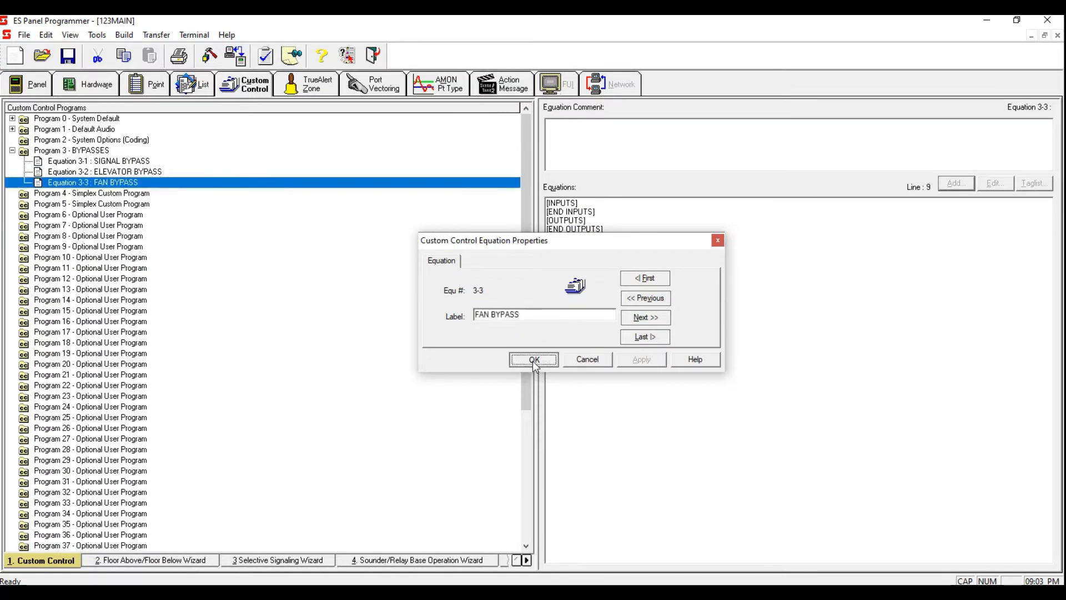
Step: Start adding an input to Equation 3-3, FAN BYPASS, as a point status with the qualifier ON
{"action": "left_click", "coordinate": [595, 203]}
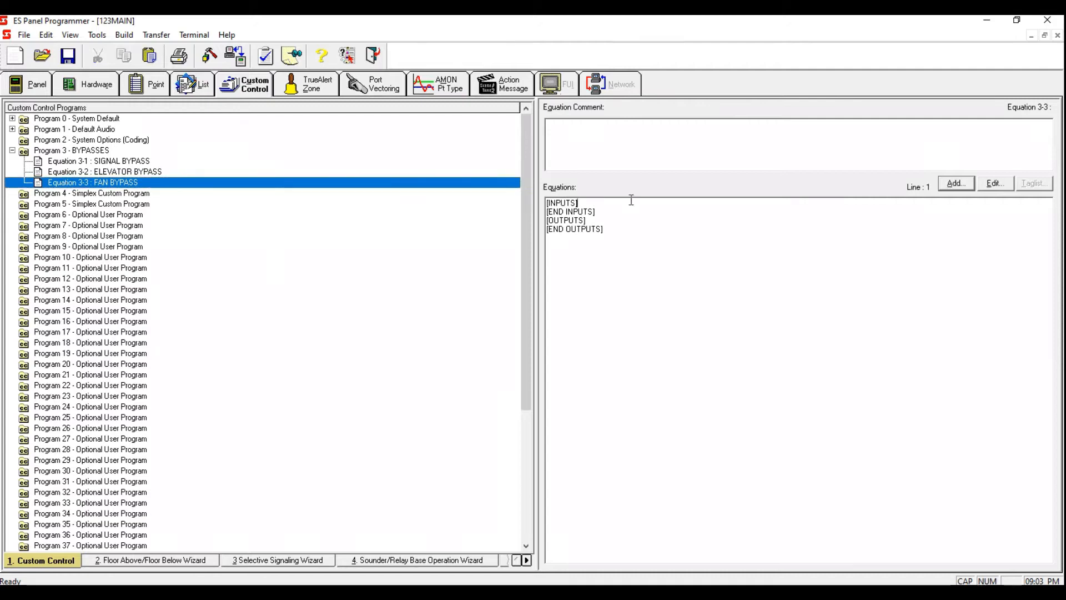
{"action": "left_click", "coordinate": [955, 184]}
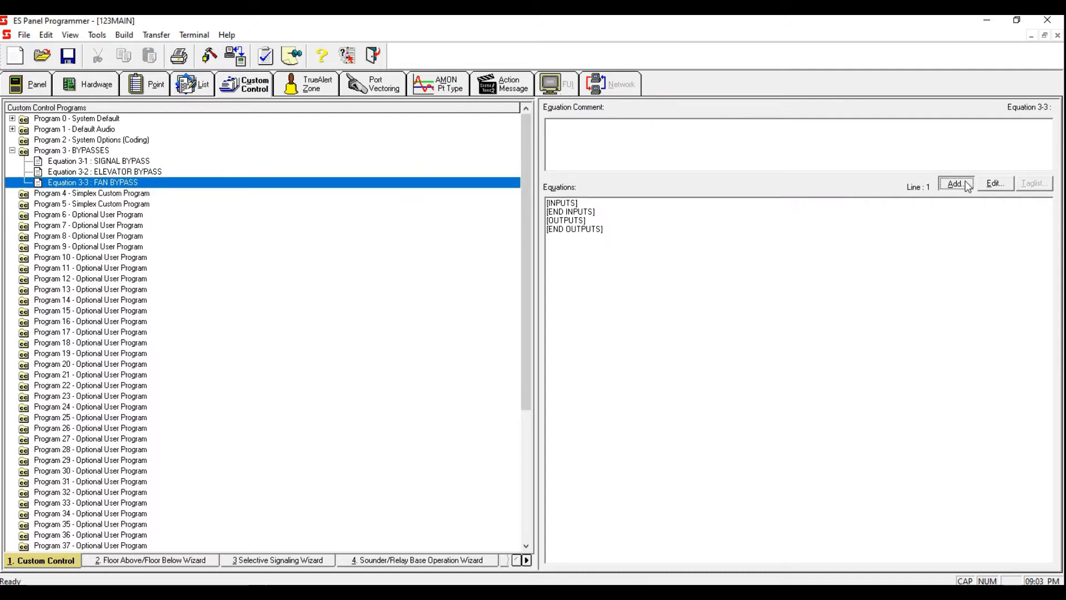
{"action": "left_click", "coordinate": [632, 373]}
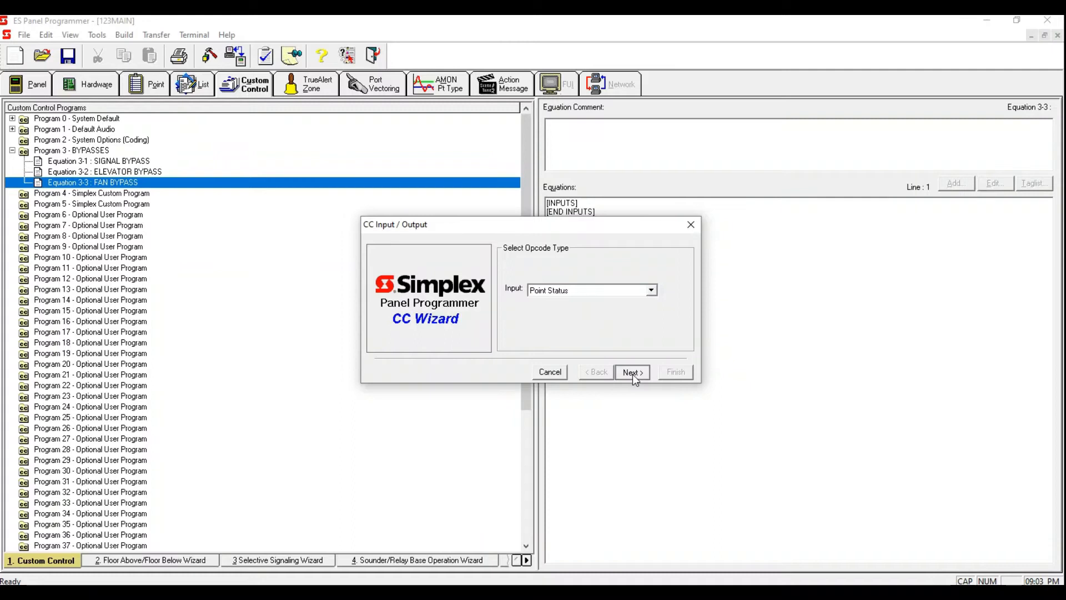
{"action": "left_click", "coordinate": [633, 372]}
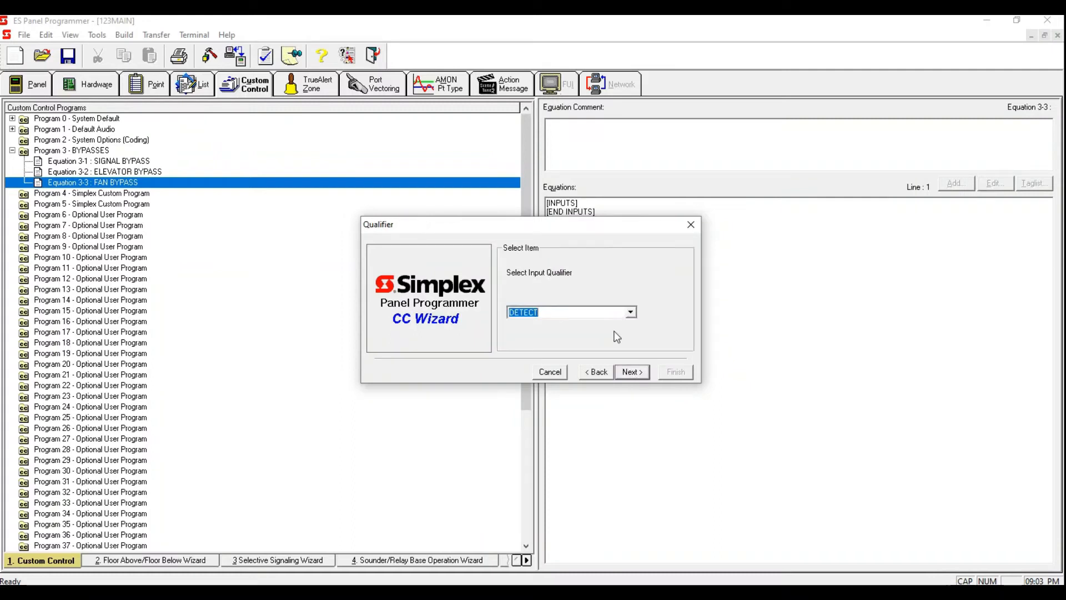
{"action": "type", "text": "ON"}
{"action": "left_click", "coordinate": [631, 371]}
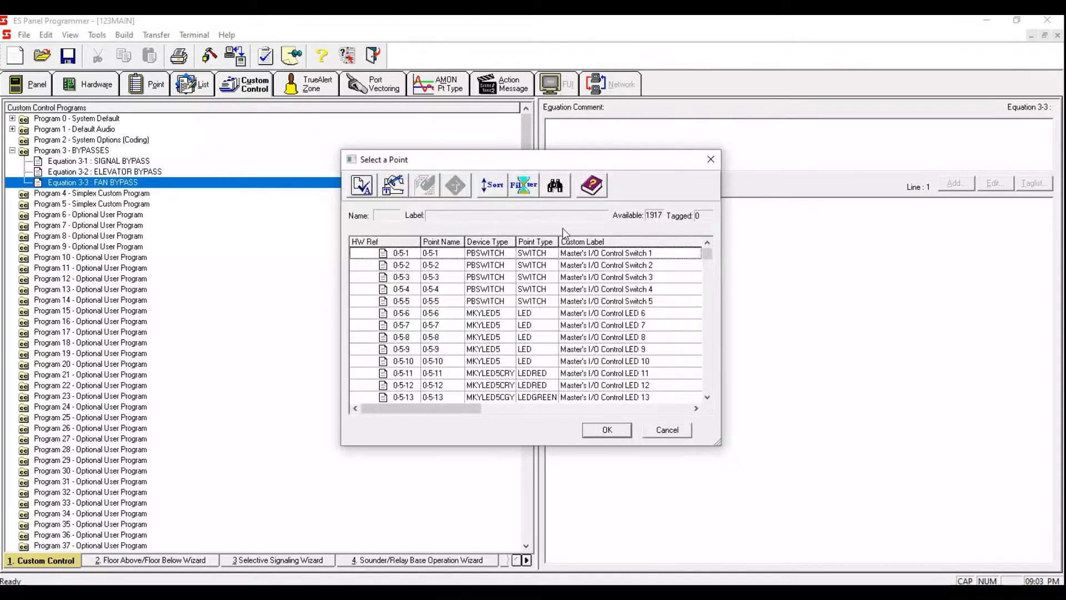
Step: Filter the point picker to User Digital Pseudo, tag P514, FAN BYPASS, and finish adding it as the input
{"action": "left_click", "coordinate": [536, 191]}
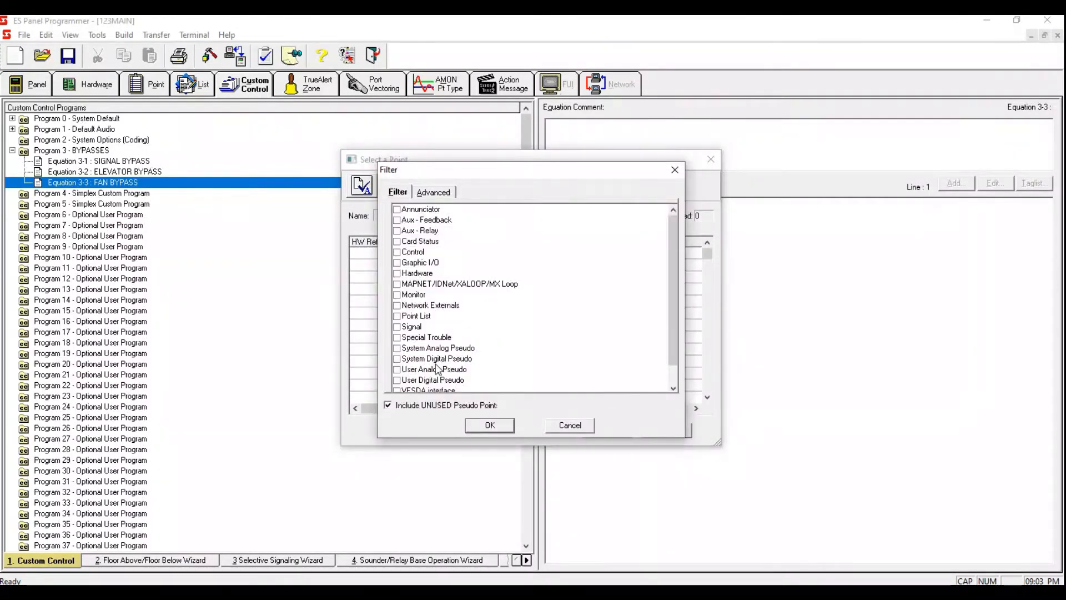
{"action": "left_click", "coordinate": [397, 380]}
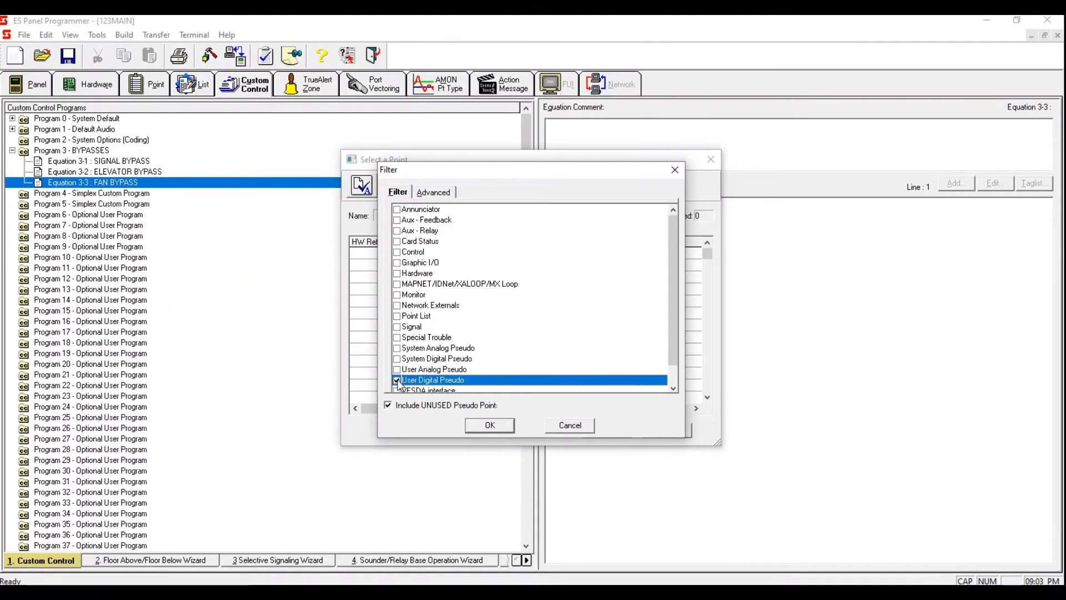
{"action": "left_click", "coordinate": [490, 424]}
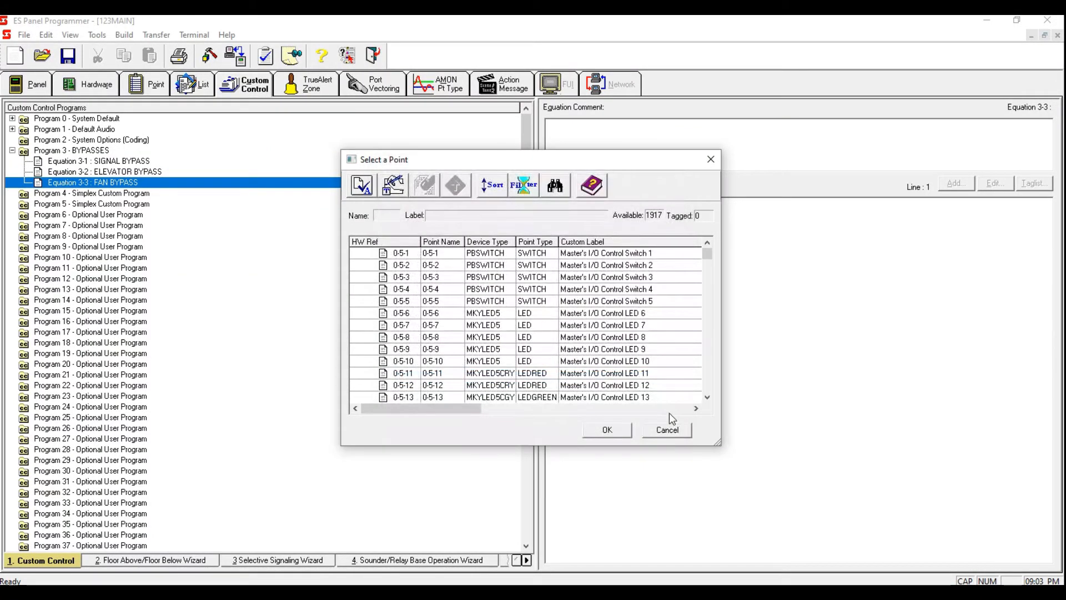
{"action": "double_click", "coordinate": [605, 277]}
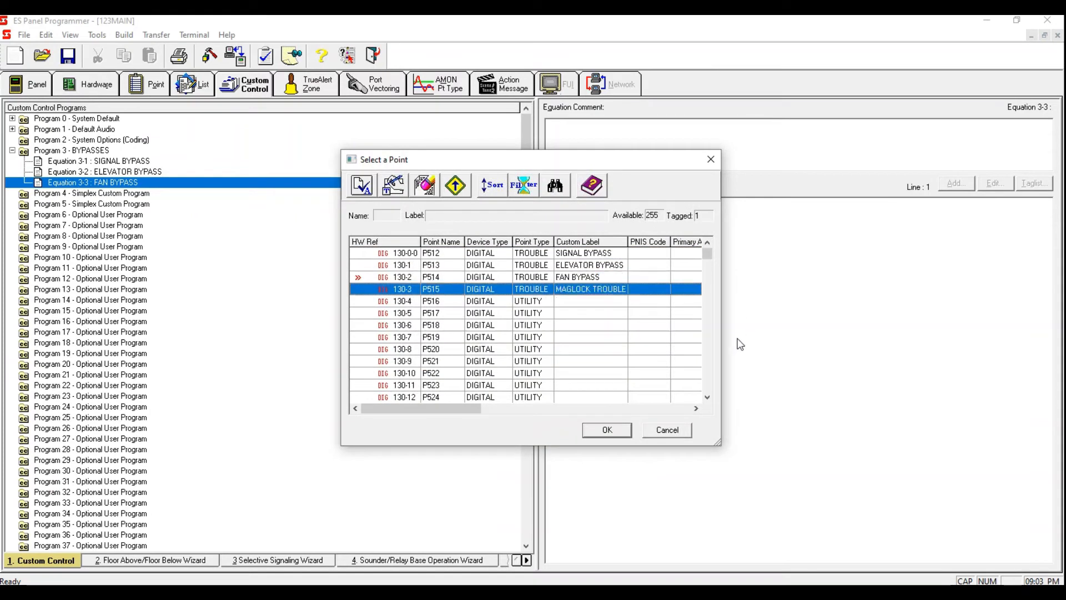
{"action": "left_click", "coordinate": [608, 430]}
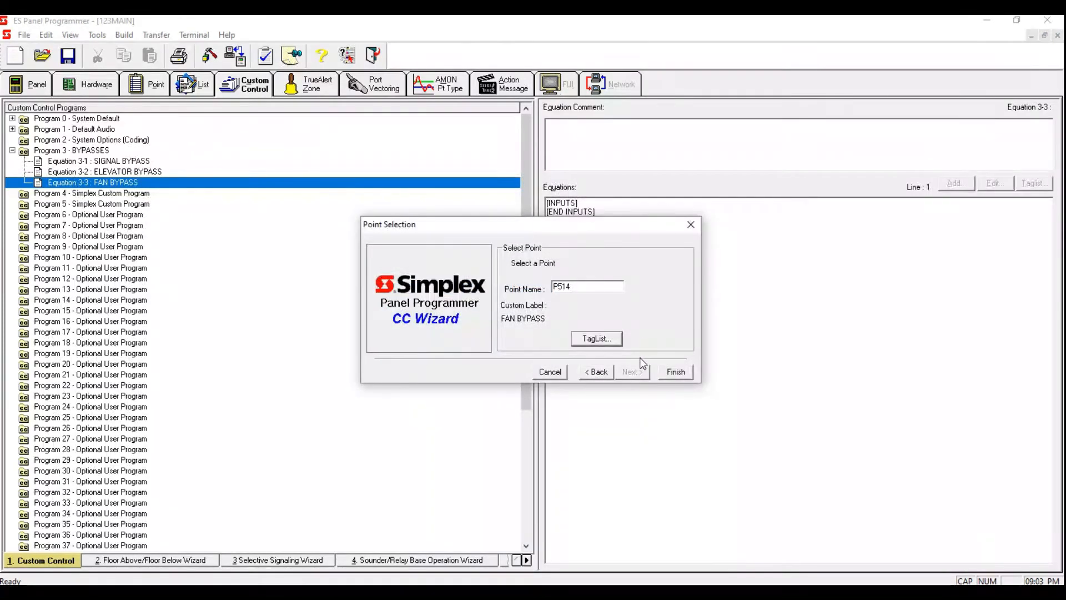
{"action": "left_click", "coordinate": [675, 372]}
Step: Start adding an output to the FAN BYPASS equation using the HOLD OFF opcode and its default priorities
{"action": "left_click", "coordinate": [956, 183]}
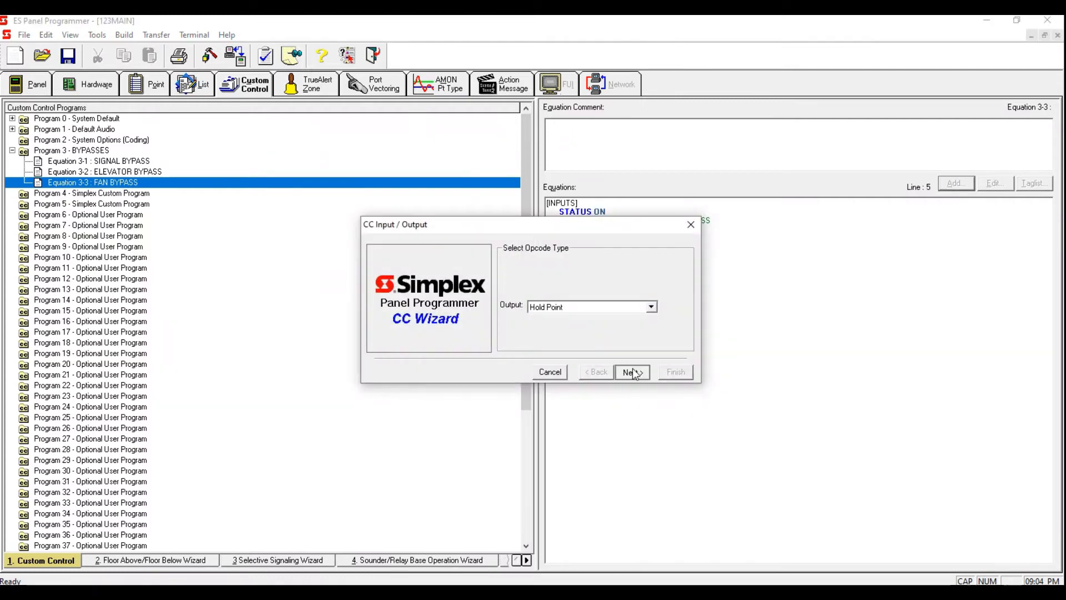
{"action": "left_click", "coordinate": [633, 371]}
{"action": "type", "text": "OFF"}
{"action": "left_click", "coordinate": [642, 377]}
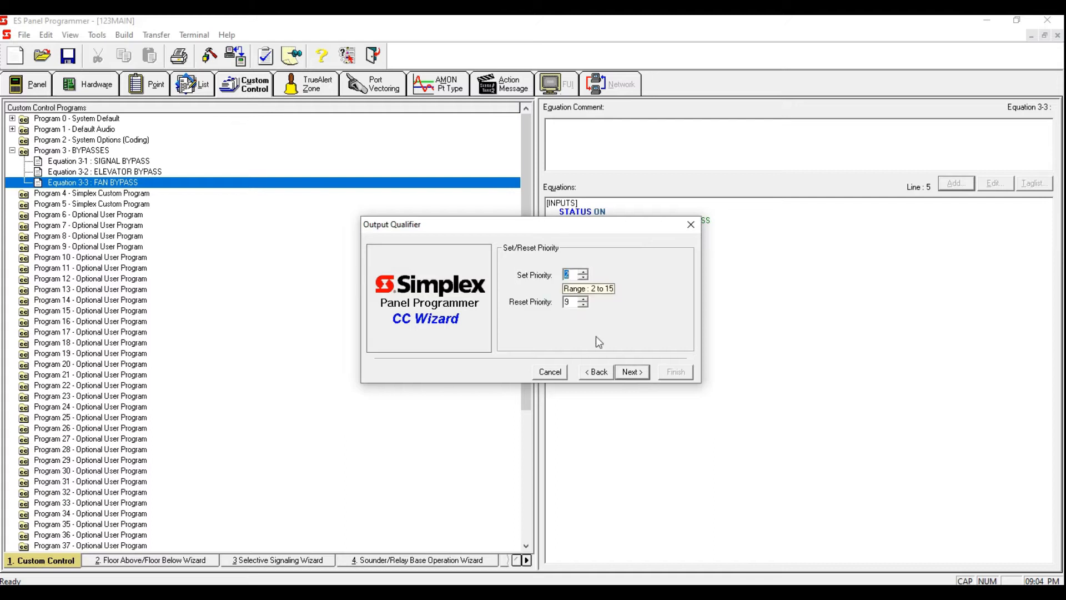
{"action": "key", "text": "Return"}
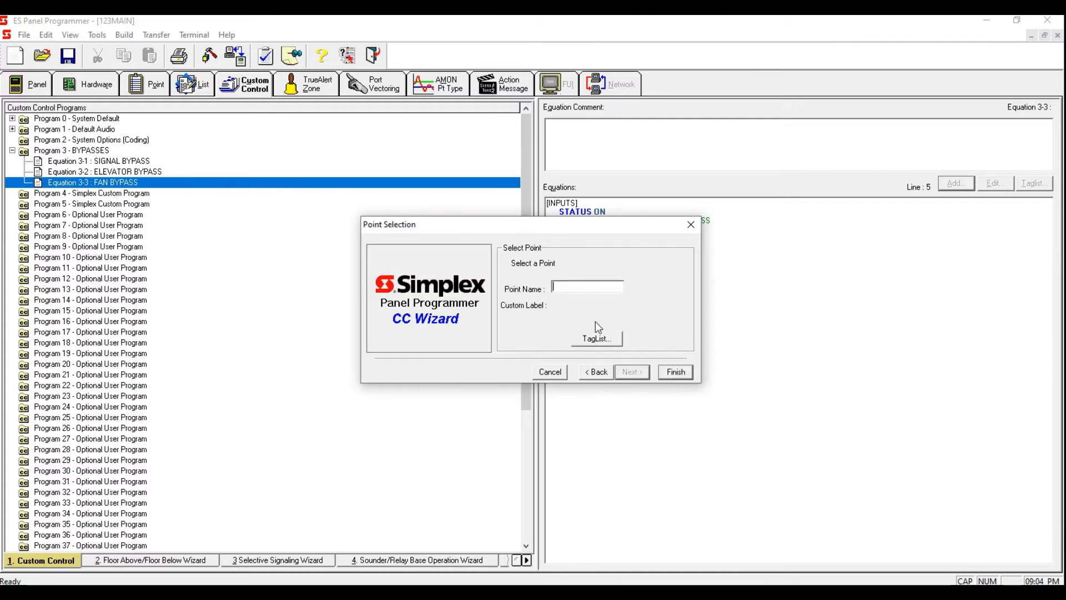
Step: Filter the point picker to Point List, tag L258, FAN BYPASS, and finish adding it as the output
{"action": "left_click", "coordinate": [597, 339]}
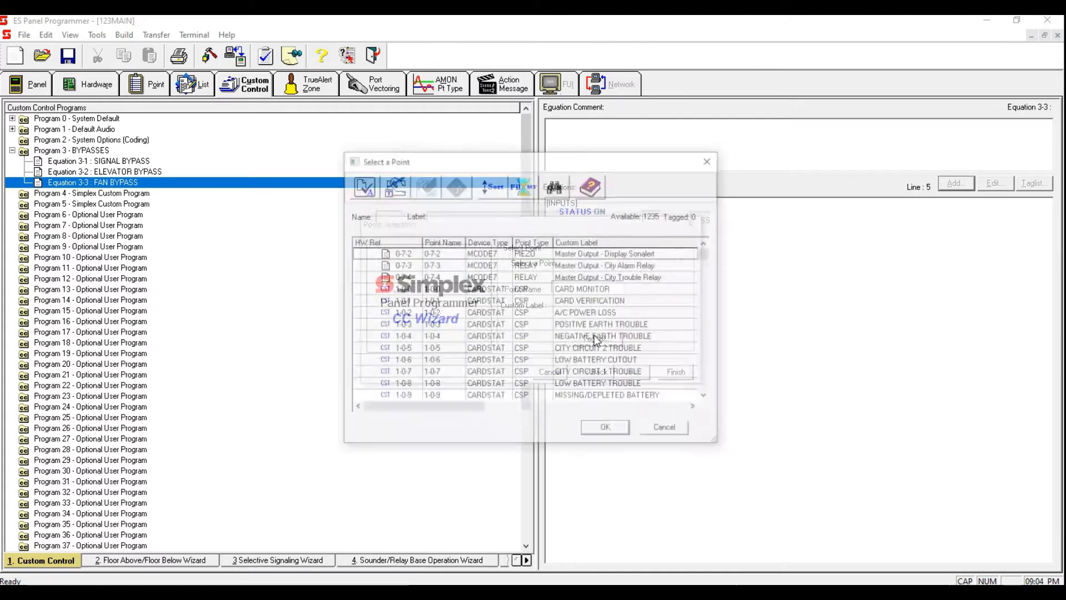
{"action": "left_click", "coordinate": [529, 188]}
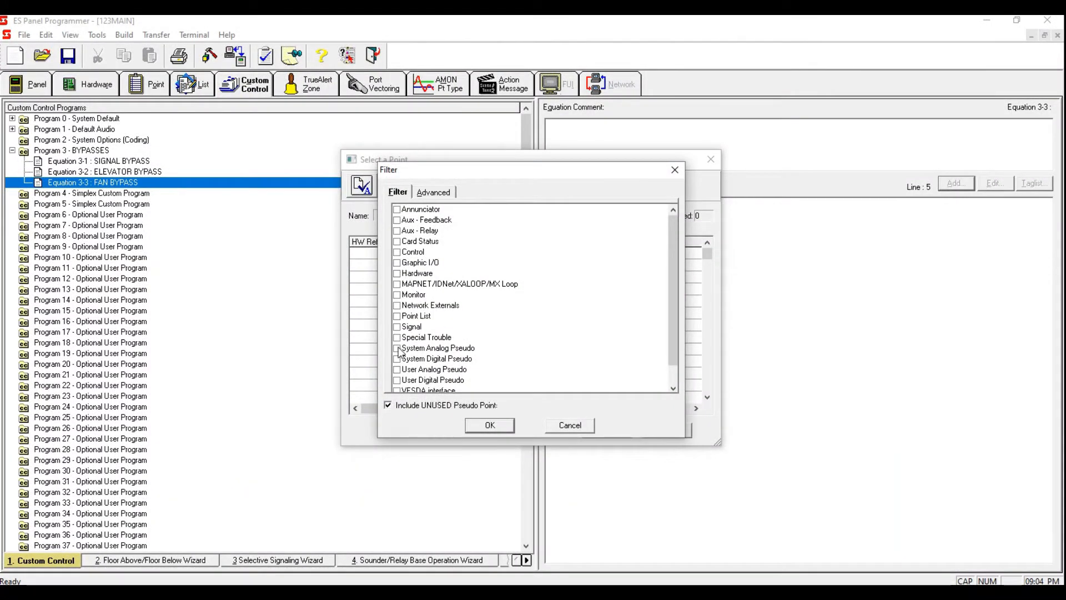
{"action": "left_click", "coordinate": [399, 316]}
{"action": "left_click", "coordinate": [499, 428]}
{"action": "left_click_drag", "start_coordinate": [708, 251], "coordinate": [709, 376]}
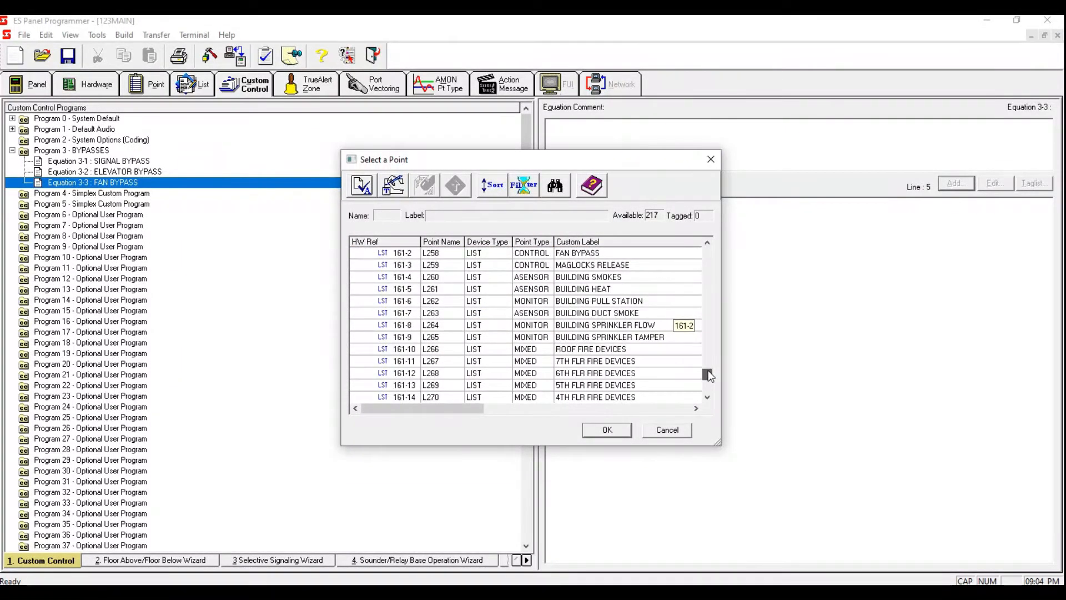
{"action": "left_click", "coordinate": [622, 253]}
{"action": "key", "text": "space"}
{"action": "left_click", "coordinate": [604, 431]}
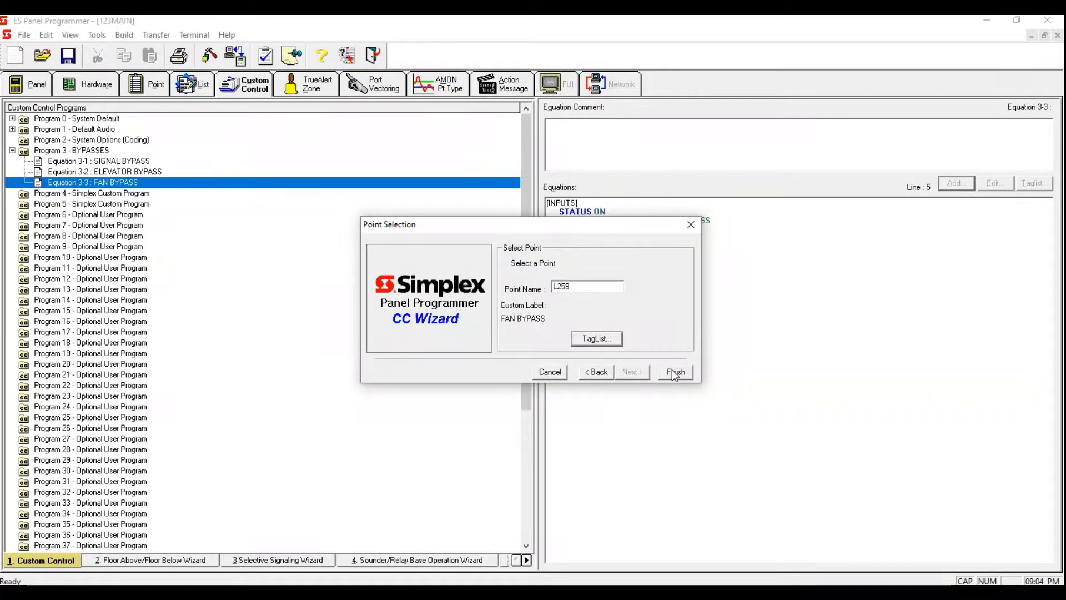
{"action": "left_click", "coordinate": [675, 373]}
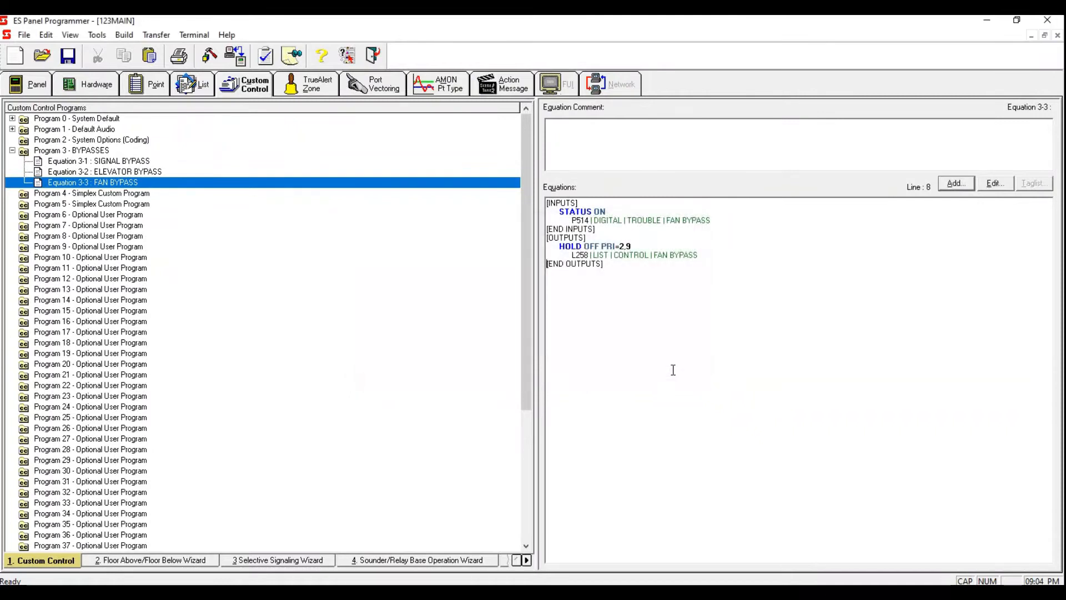
Step: Add a new equation 3-4 to Program 3 labelled MAGLOCK BYPASS
{"action": "right_click", "coordinate": [434, 185]}
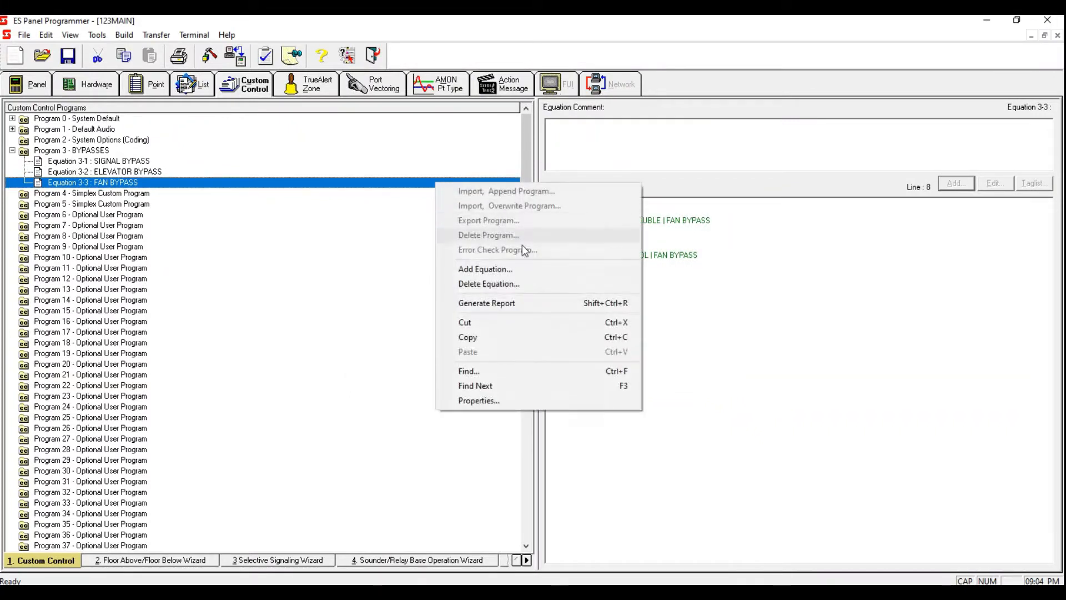
{"action": "left_click", "coordinate": [519, 268]}
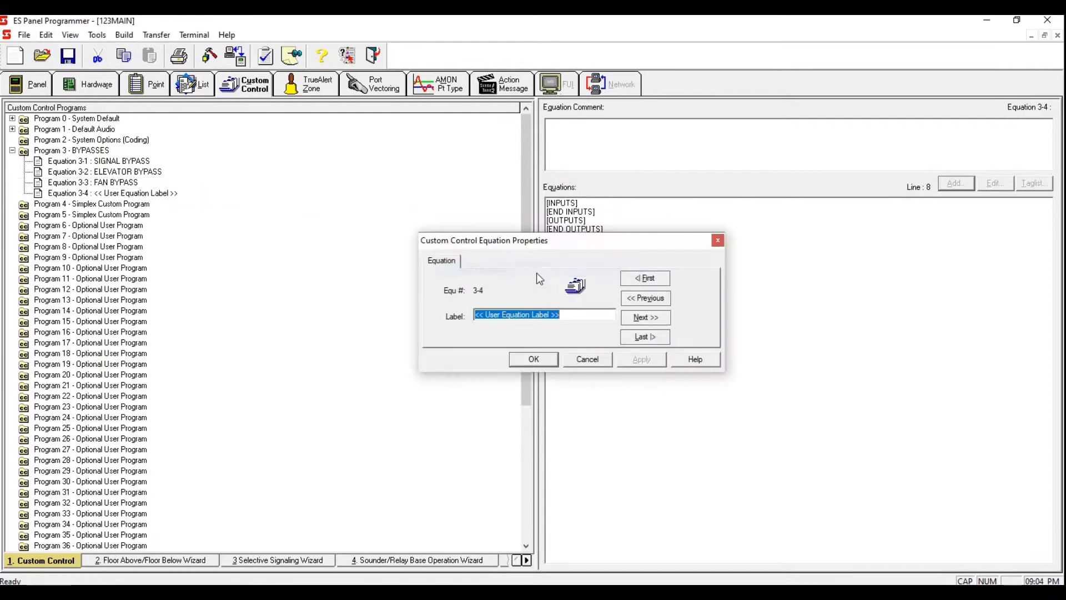
{"action": "type", "text": "MAGLO"}
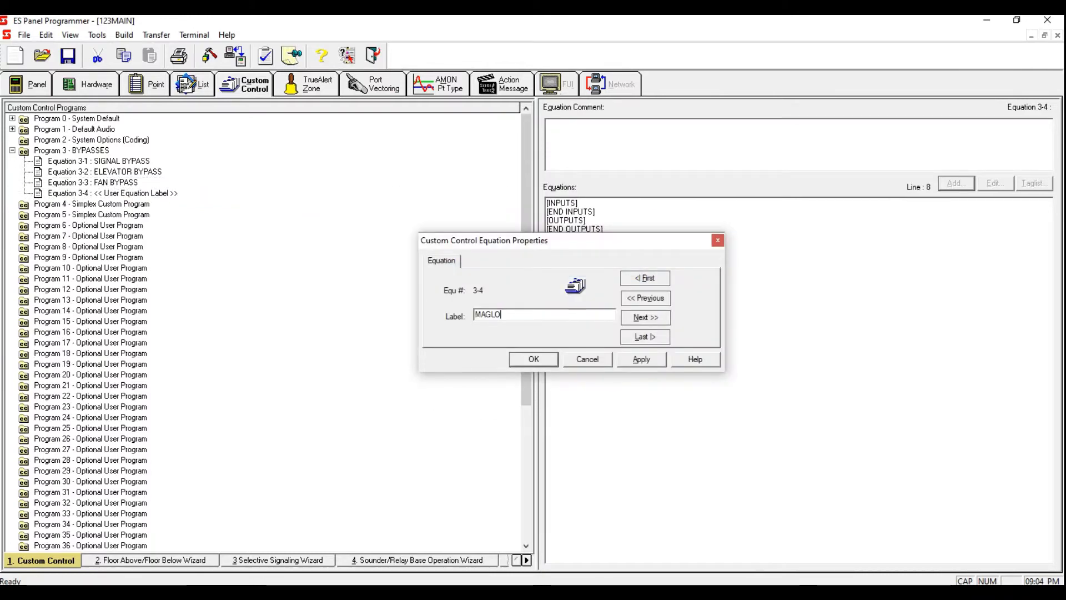
{"action": "type", "text": "CK BYPASS"}
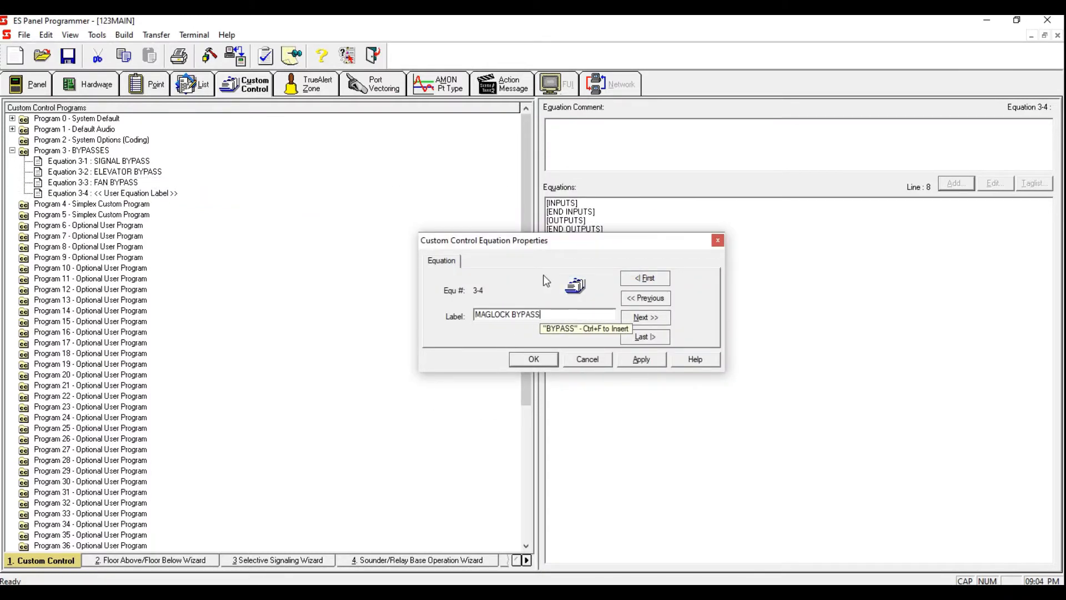
{"action": "left_click", "coordinate": [641, 359]}
{"action": "left_click", "coordinate": [534, 358]}
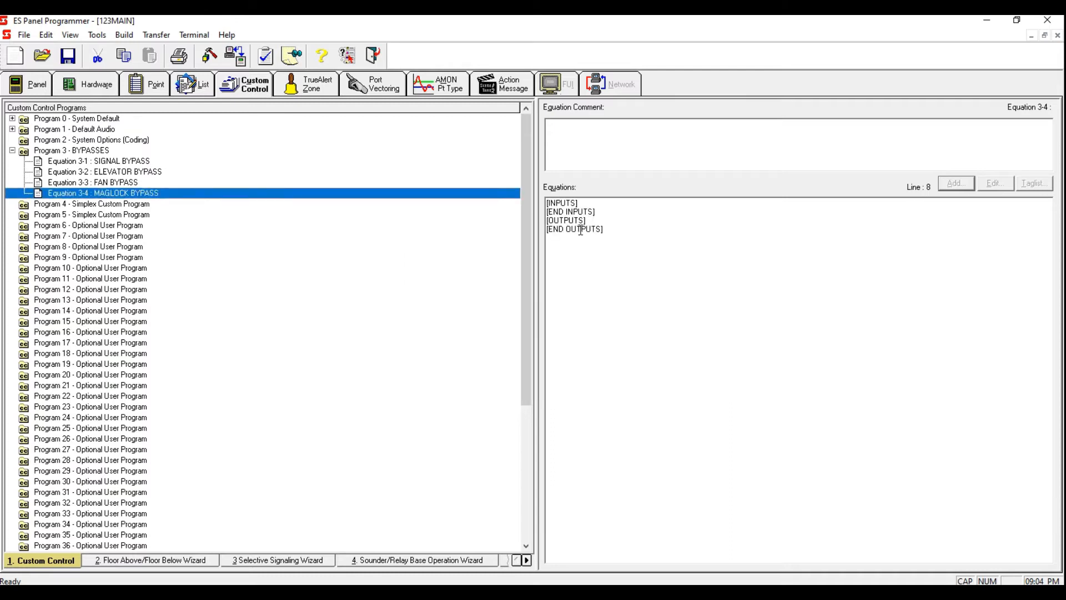
Step: Start adding an input to the MAGLOCK BYPASS equation as a point status with the qualifier ON
{"action": "left_click", "coordinate": [955, 183]}
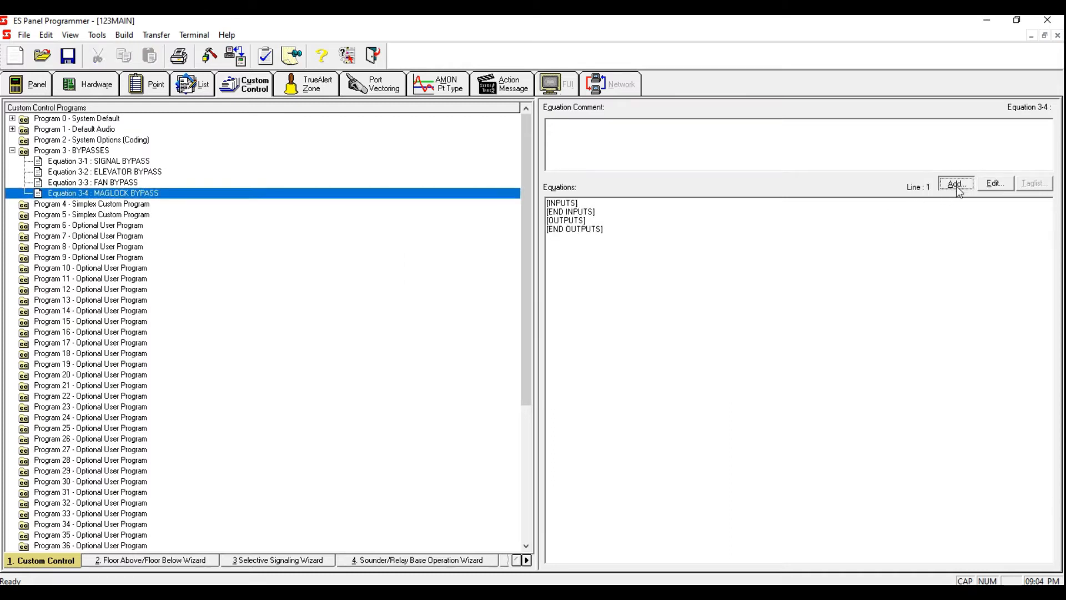
{"action": "left_click", "coordinate": [633, 372]}
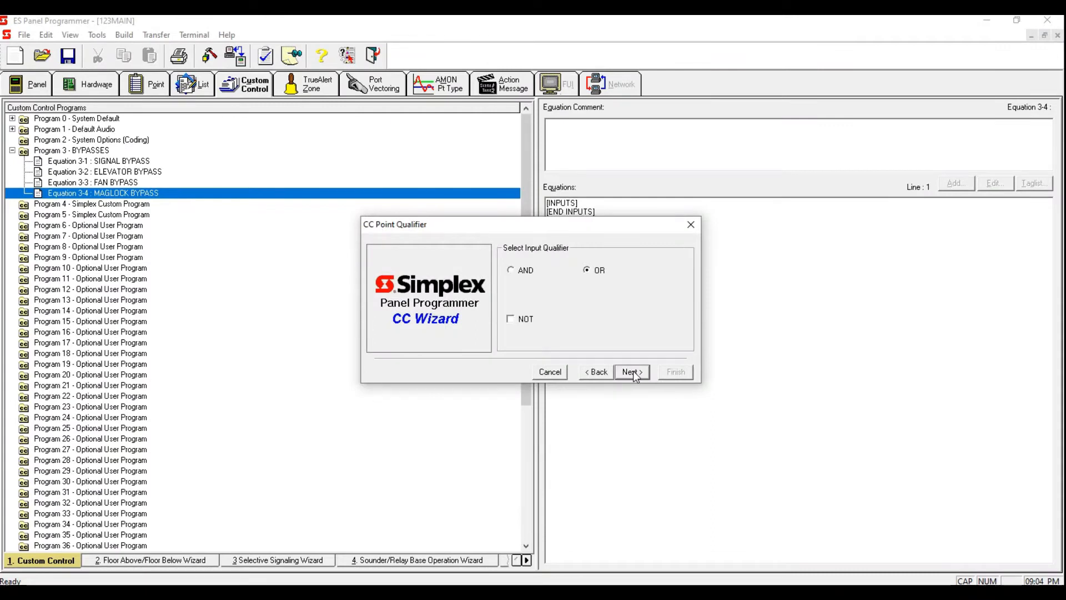
{"action": "left_click", "coordinate": [634, 373]}
{"action": "type", "text": "ON"}
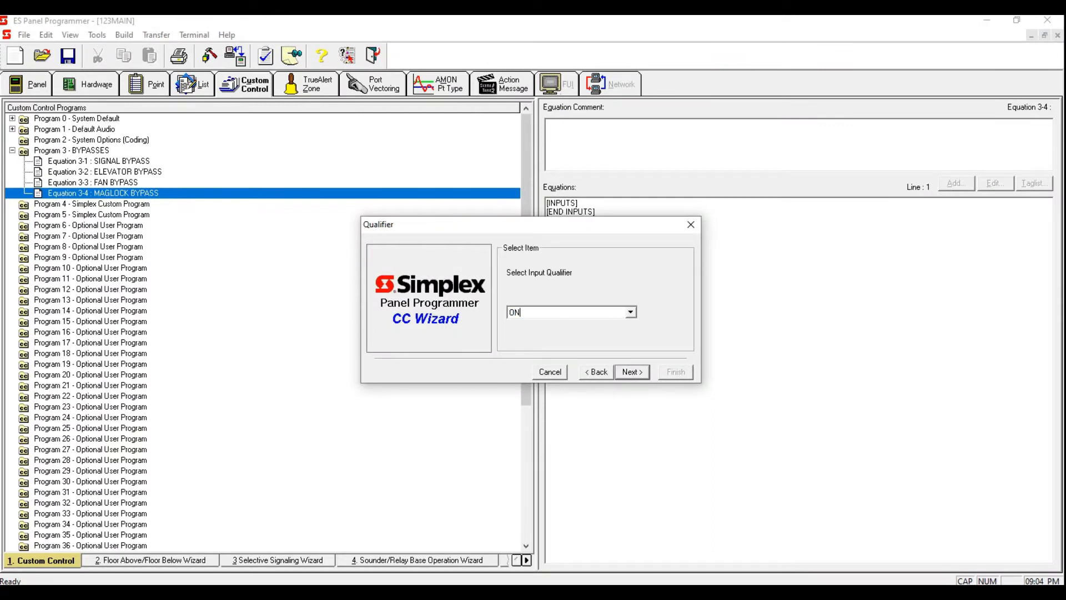
{"action": "left_click", "coordinate": [644, 373]}
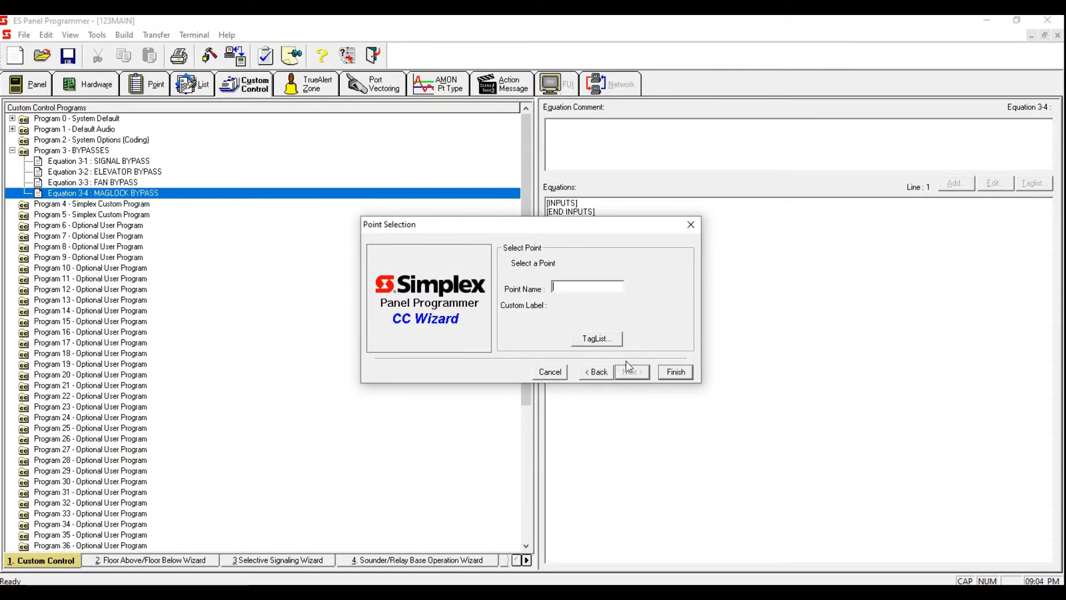
Step: Filter the point picker to User Digital Pseudo, tag P515, MAGLOCK TROUBLE, and finish adding it as the input
{"action": "left_click", "coordinate": [602, 339]}
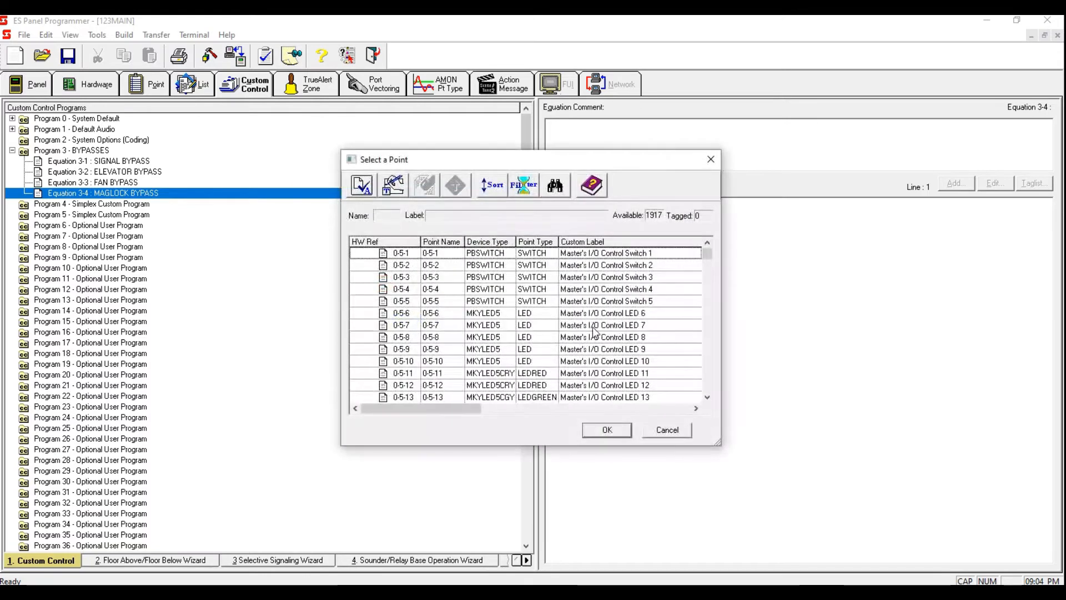
{"action": "left_click", "coordinate": [525, 184]}
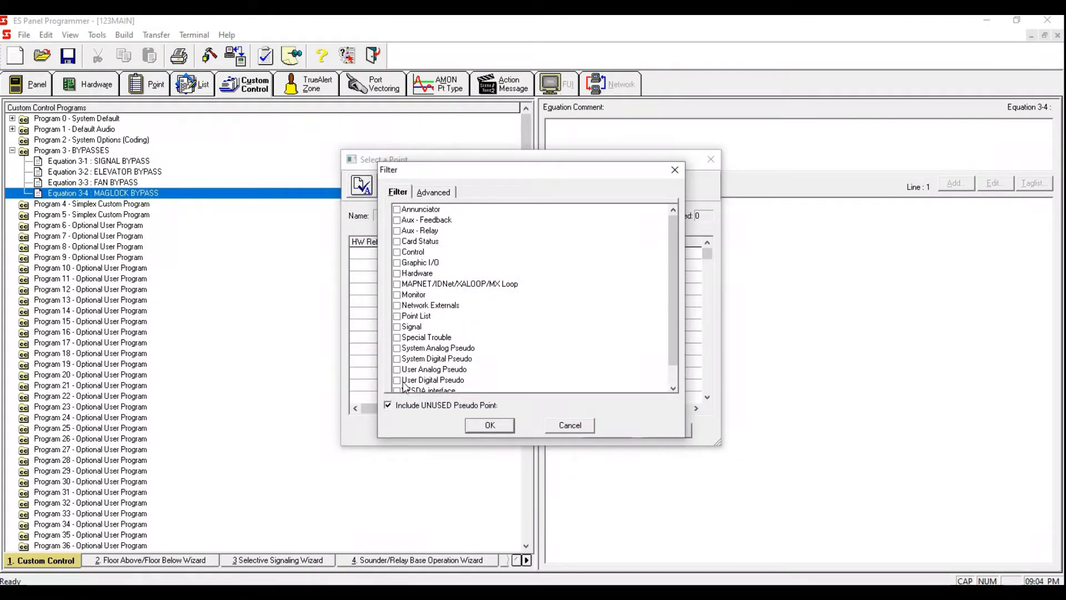
{"action": "left_click", "coordinate": [397, 381]}
{"action": "left_click", "coordinate": [491, 425]}
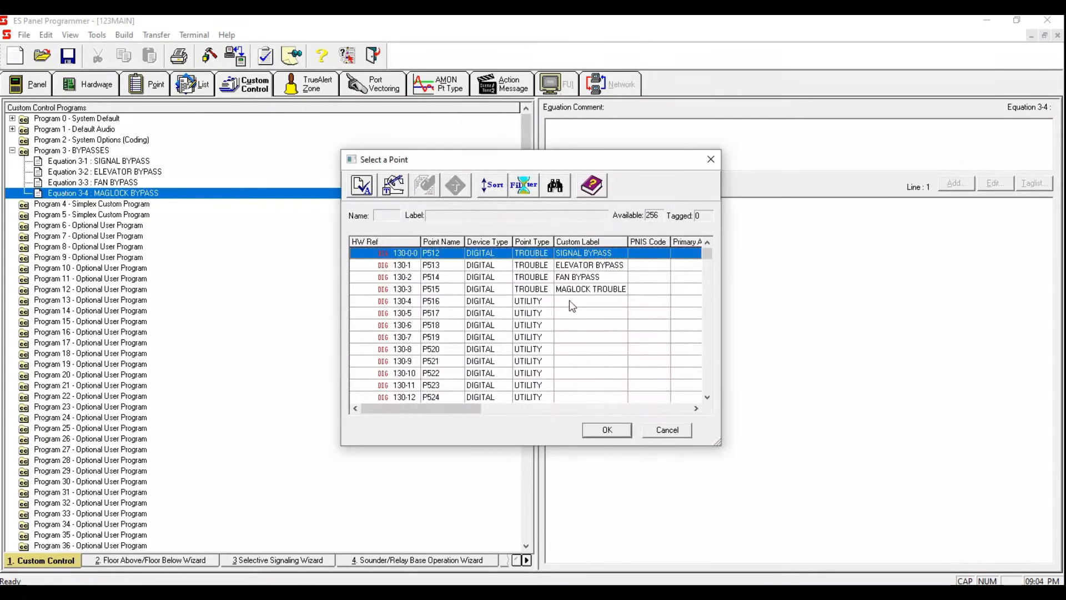
{"action": "left_click", "coordinate": [589, 290]}
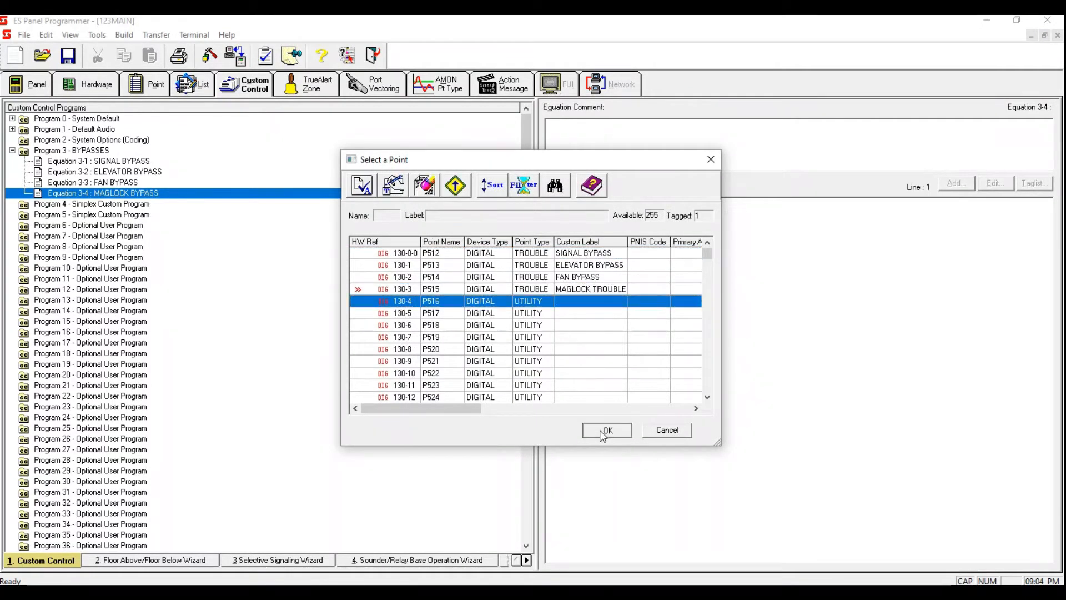
{"action": "left_click", "coordinate": [602, 429]}
{"action": "left_click", "coordinate": [675, 372]}
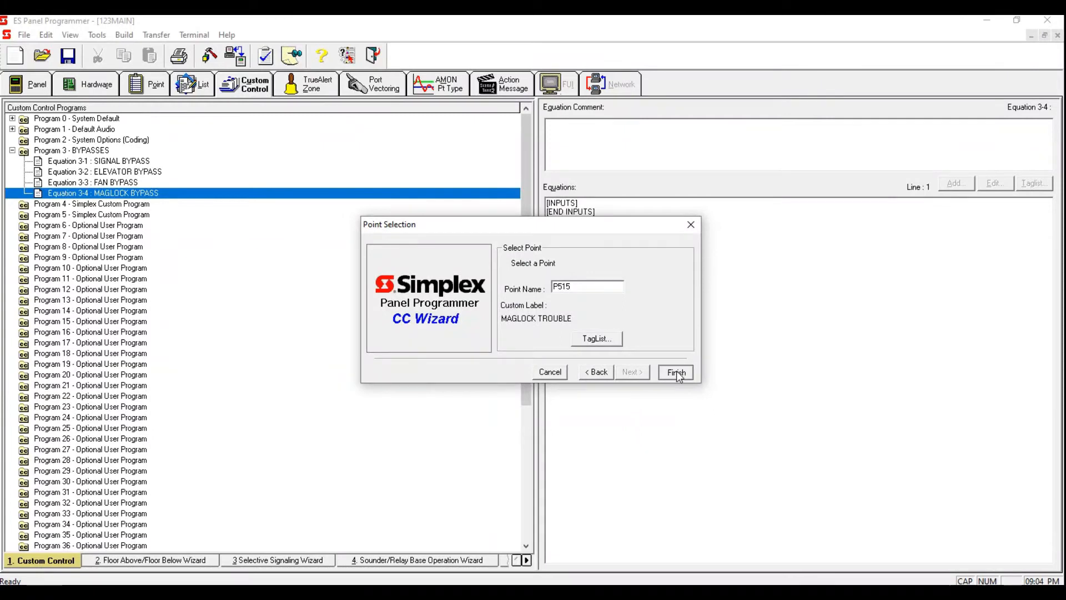
Step: Start adding a Hold Point output to the MAGLOCK BYPASS equation, keeping the default set and reset priorities
{"action": "left_click", "coordinate": [621, 246]}
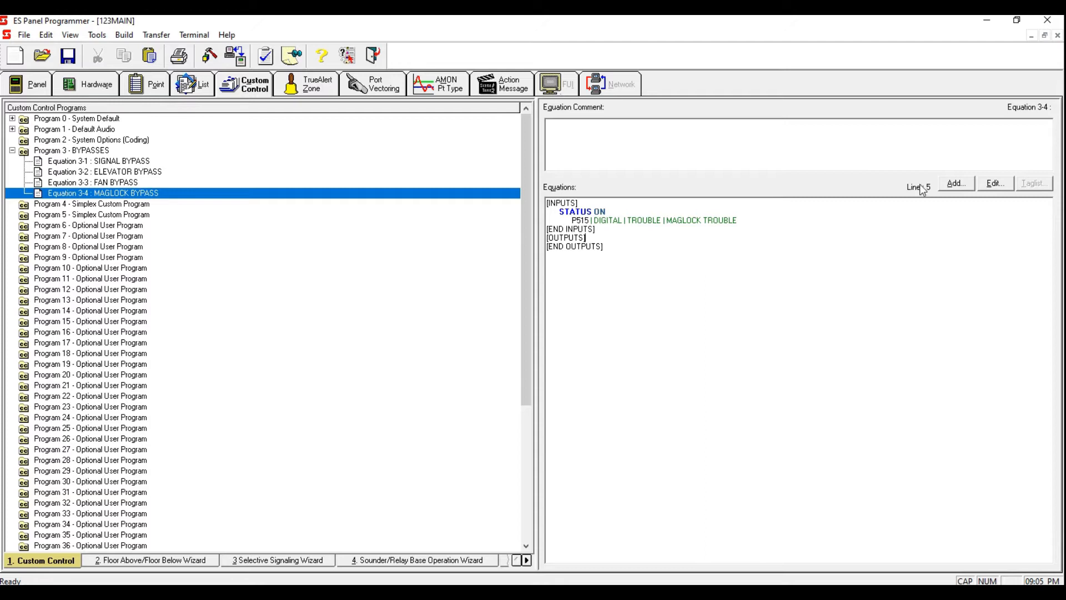
{"action": "left_click", "coordinate": [957, 183]}
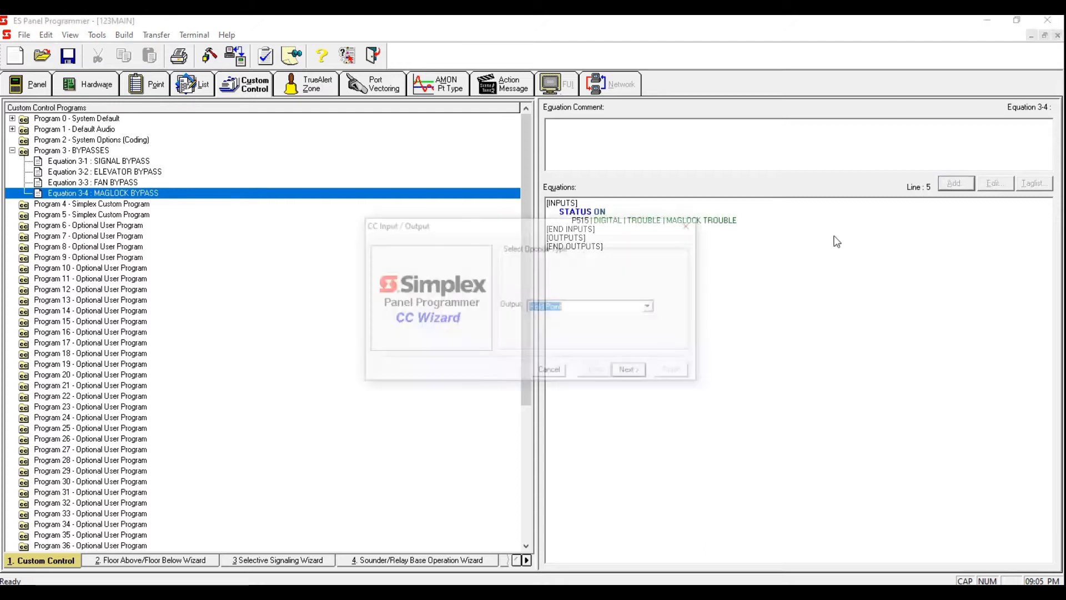
{"action": "left_click", "coordinate": [634, 371]}
{"action": "left_click", "coordinate": [635, 371]}
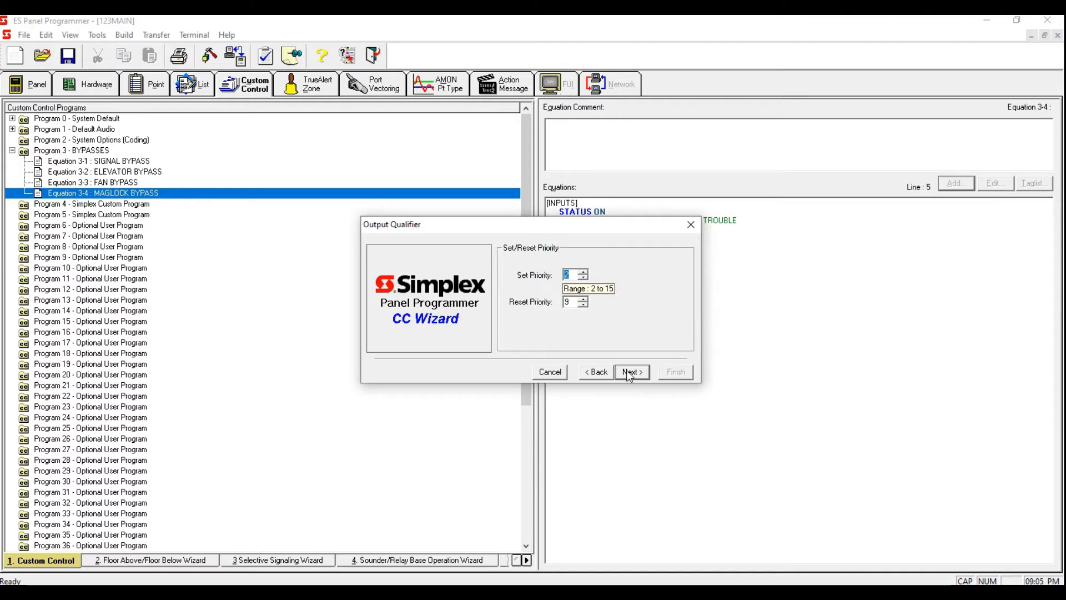
{"action": "left_click", "coordinate": [629, 374]}
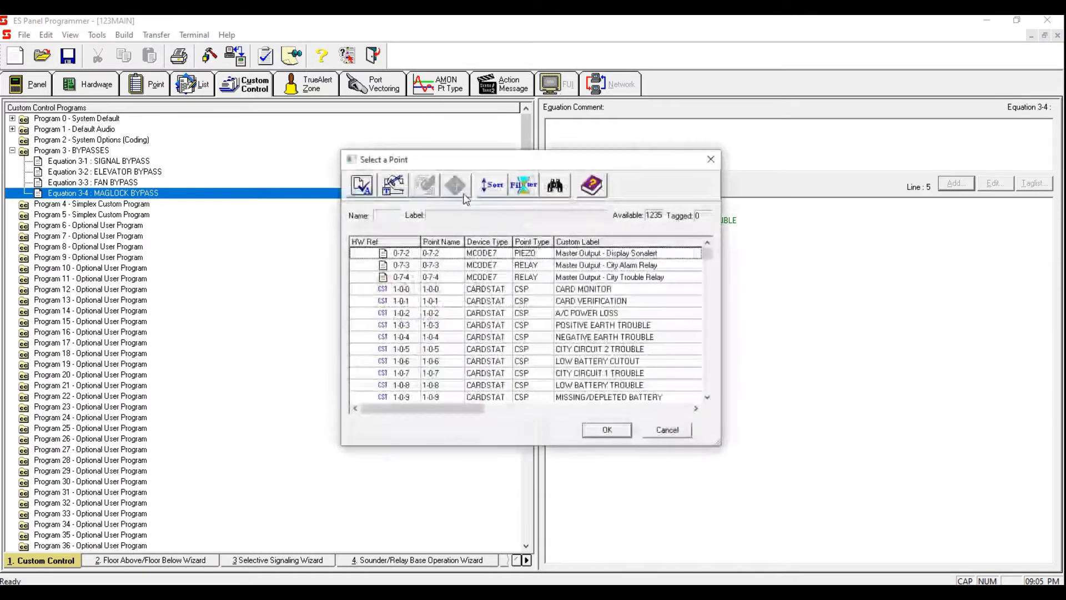
Step: Filter the point picker to Point List, tag L259, MAGLOCKS RELEASE, and finish adding it as the output
{"action": "left_click", "coordinate": [519, 185]}
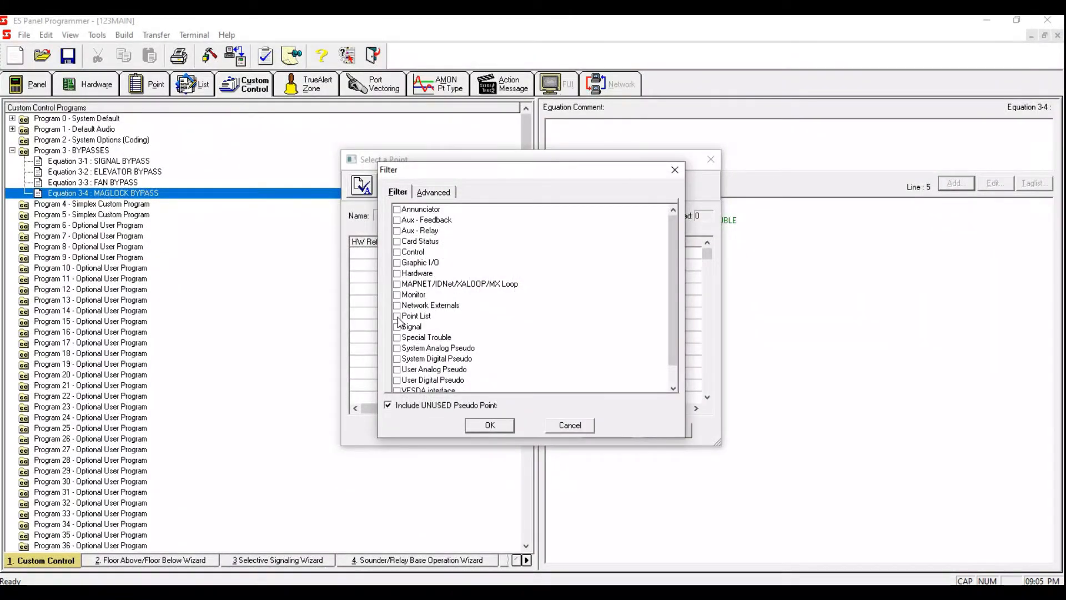
{"action": "left_click", "coordinate": [397, 316]}
{"action": "left_click", "coordinate": [490, 426]}
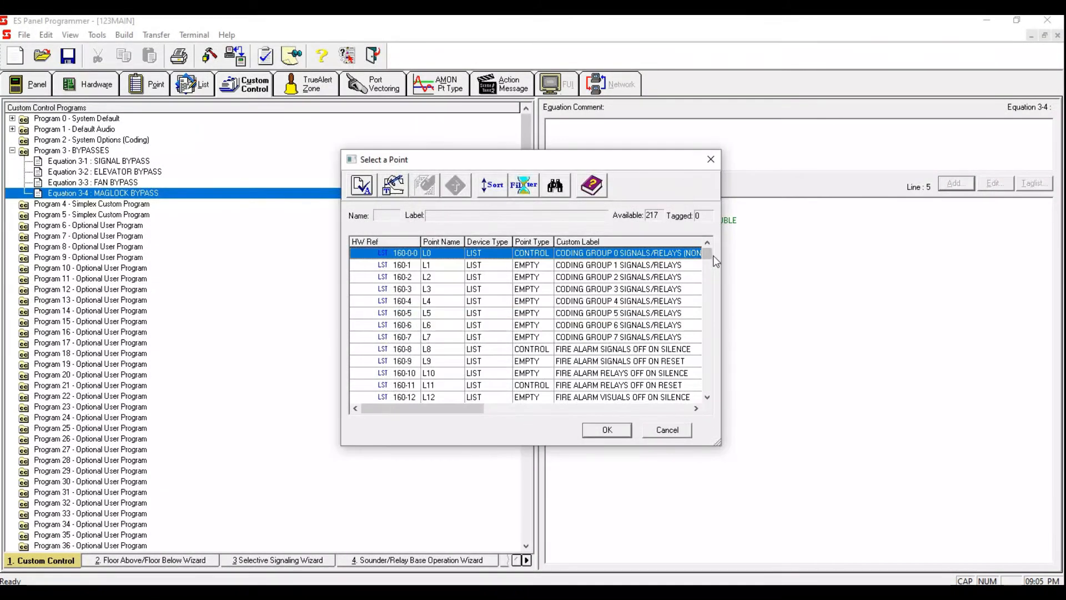
{"action": "left_click_drag", "start_coordinate": [709, 254], "coordinate": [708, 373]}
{"action": "left_click", "coordinate": [615, 278]}
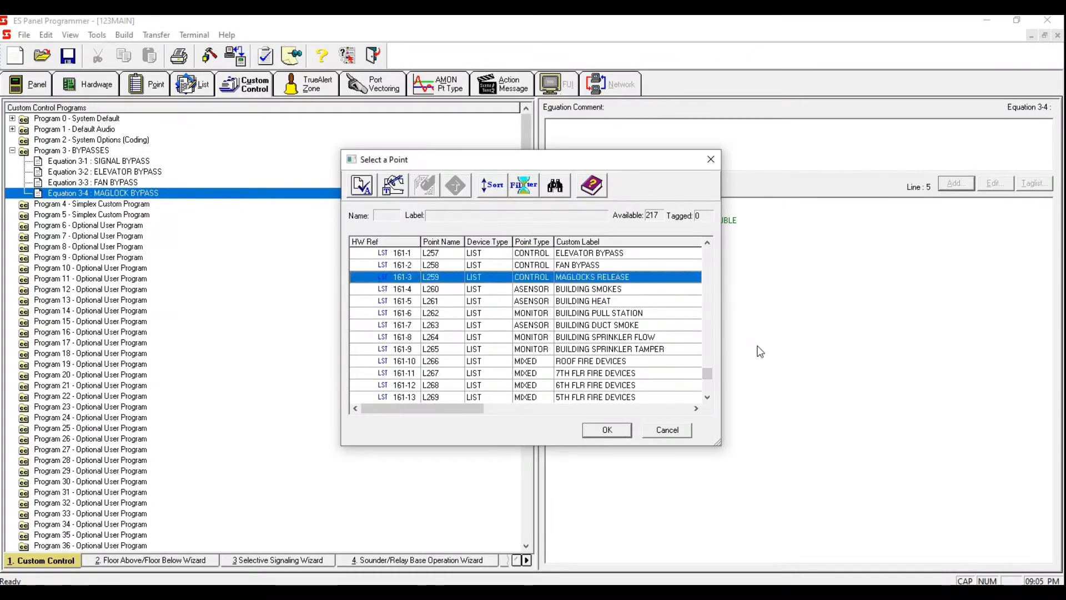
{"action": "key", "text": "space"}
{"action": "left_click", "coordinate": [610, 429]}
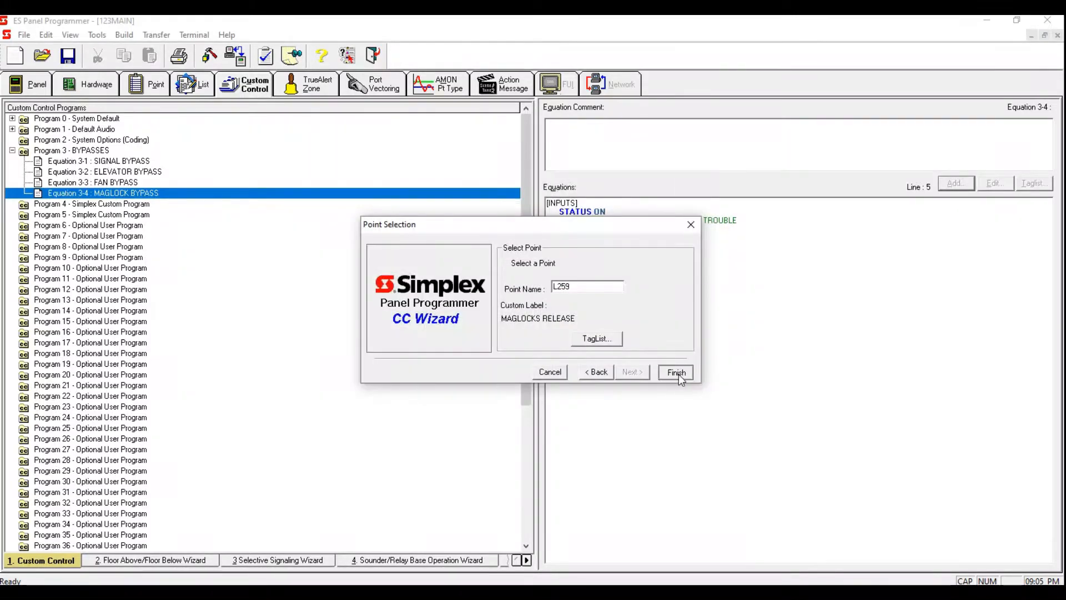
{"action": "left_click", "coordinate": [678, 372]}
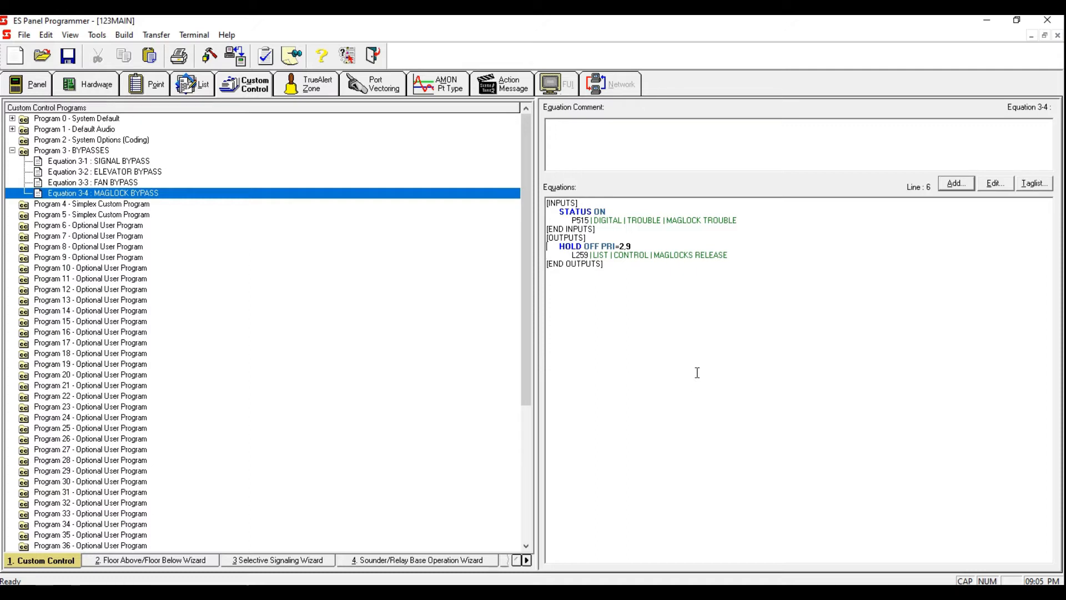
Step: Review the equations of Program 3 from SIGNAL BYPASS down to MAGLOCK BYPASS
{"action": "left_click", "coordinate": [141, 161]}
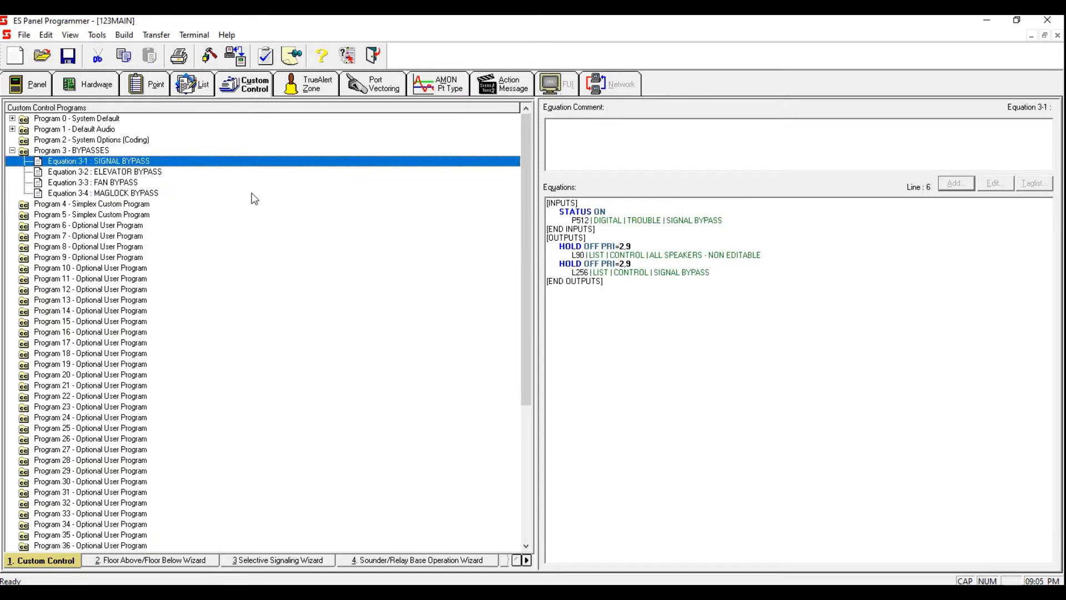
{"action": "key", "text": "Down"}
{"action": "key", "text": "Down"}
{"action": "key", "text": "Down"}
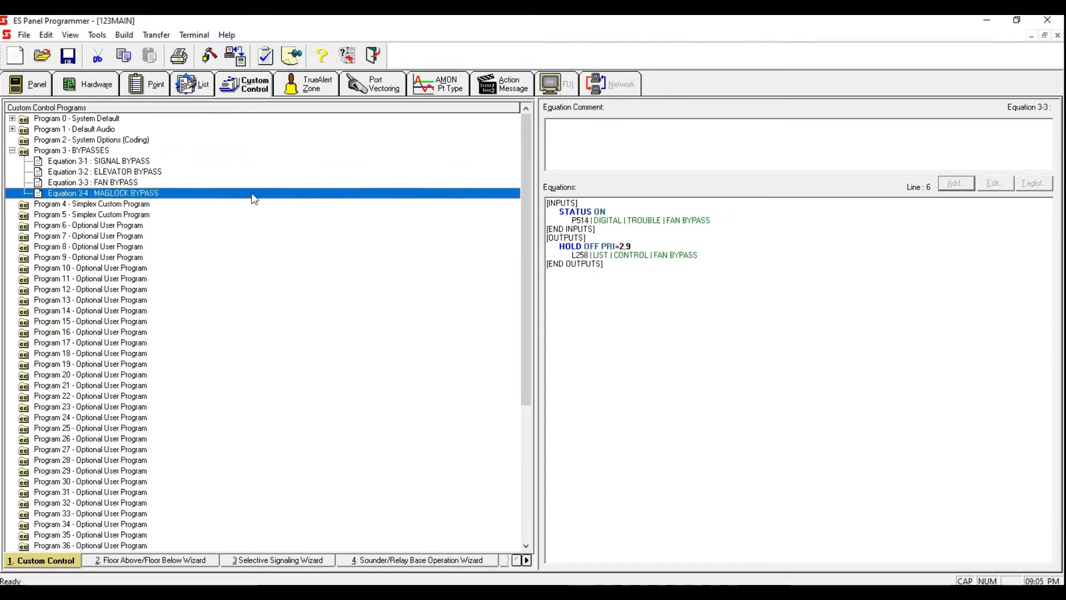
Step: Set AutoGen to No for list L80, GENERAL FIRE ALARM SPEAKER CIRCUITS, and apply the change
{"action": "left_click", "coordinate": [191, 88]}
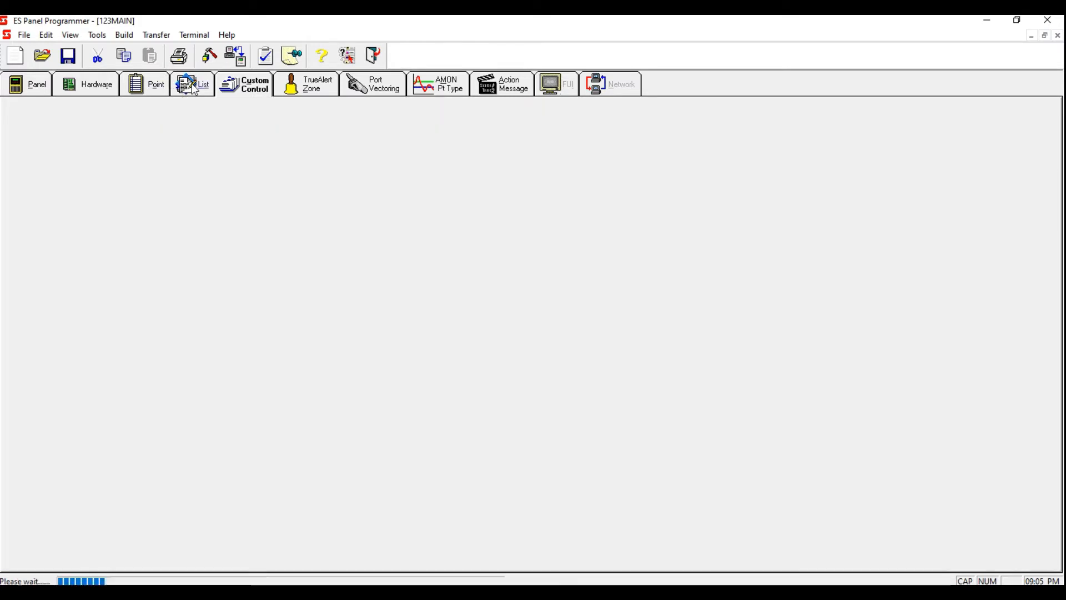
{"action": "scroll", "coordinate": [207, 321], "scroll_direction": "down", "scroll_amount": 10}
{"action": "scroll", "coordinate": [207, 319], "scroll_direction": "down", "scroll_amount": 5}
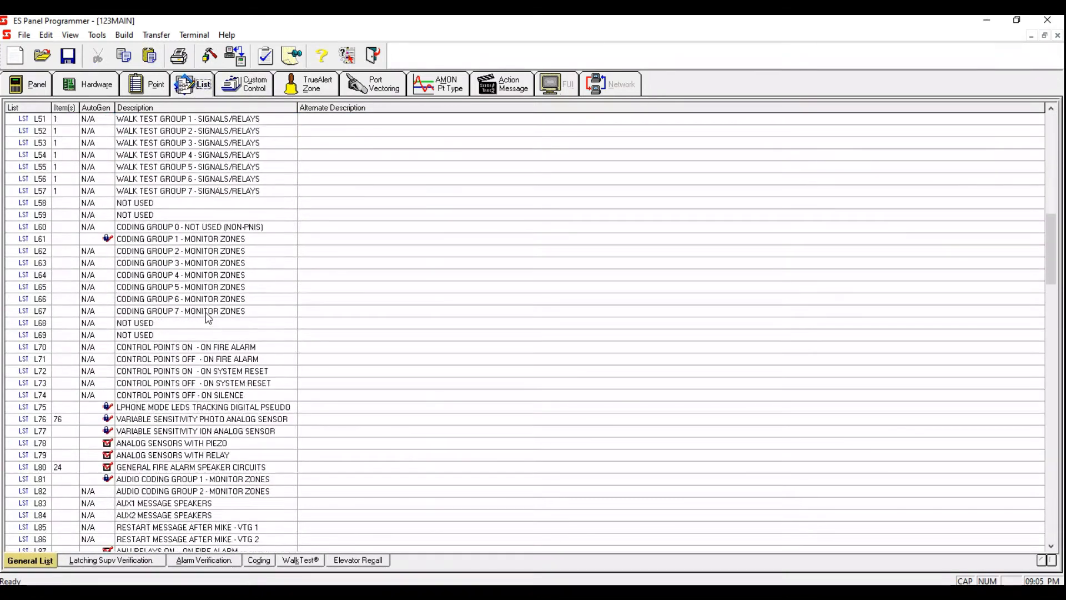
{"action": "scroll", "coordinate": [206, 318], "scroll_direction": "down", "scroll_amount": 1}
{"action": "scroll", "coordinate": [146, 398], "scroll_direction": "down", "scroll_amount": 2}
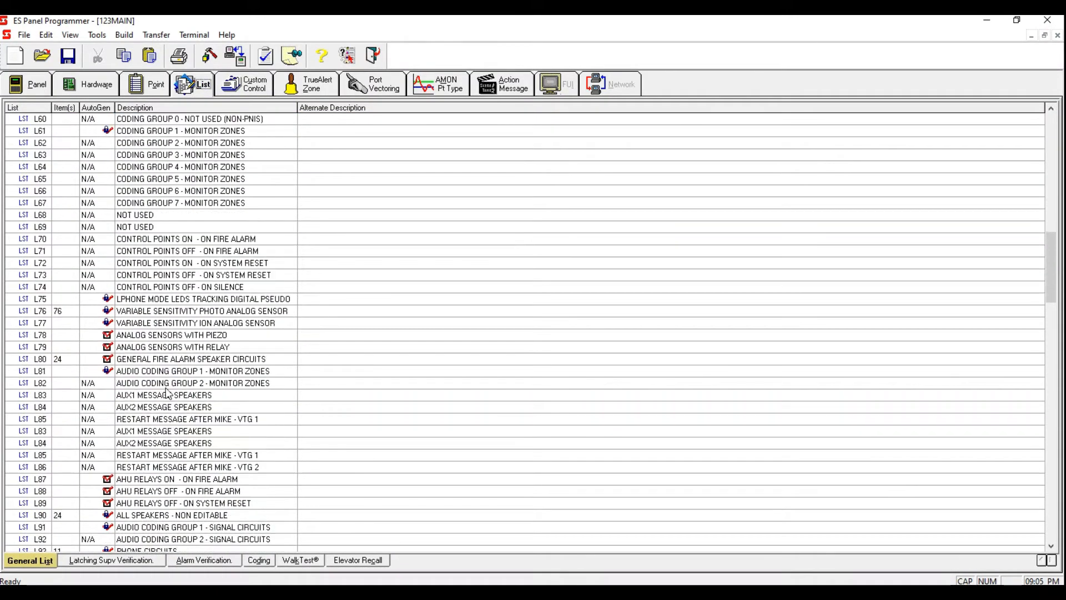
{"action": "left_click", "coordinate": [108, 361]}
{"action": "right_click", "coordinate": [110, 365]}
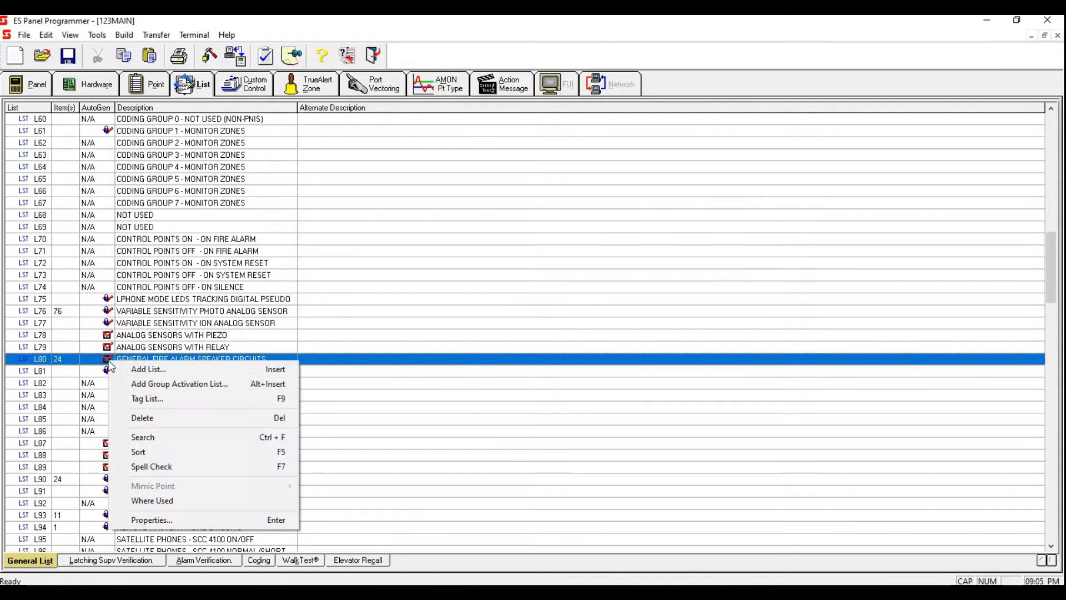
{"action": "left_click", "coordinate": [191, 518]}
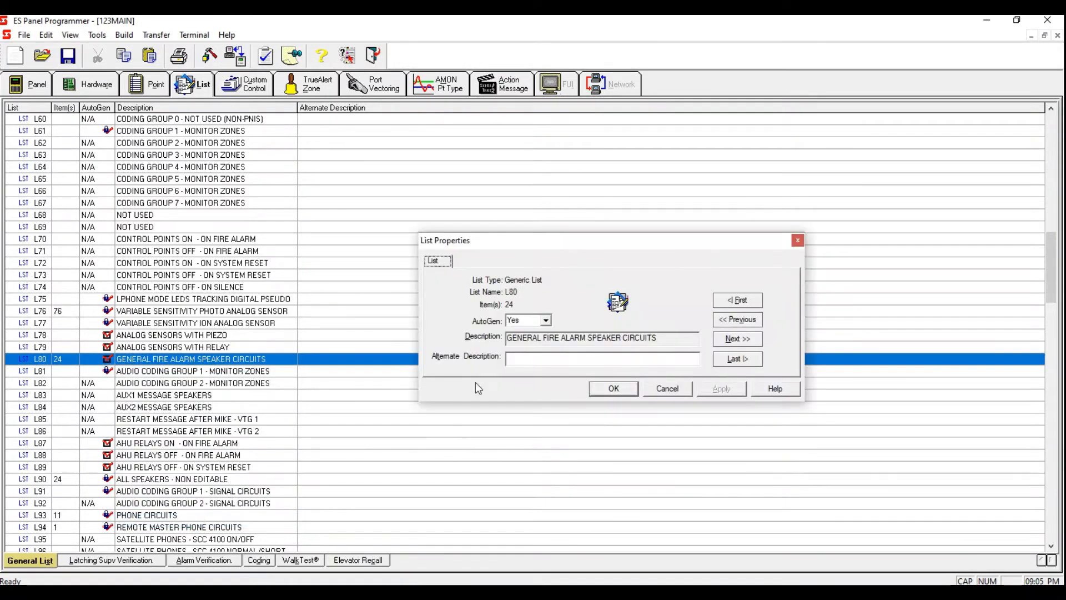
{"action": "left_click", "coordinate": [546, 322]}
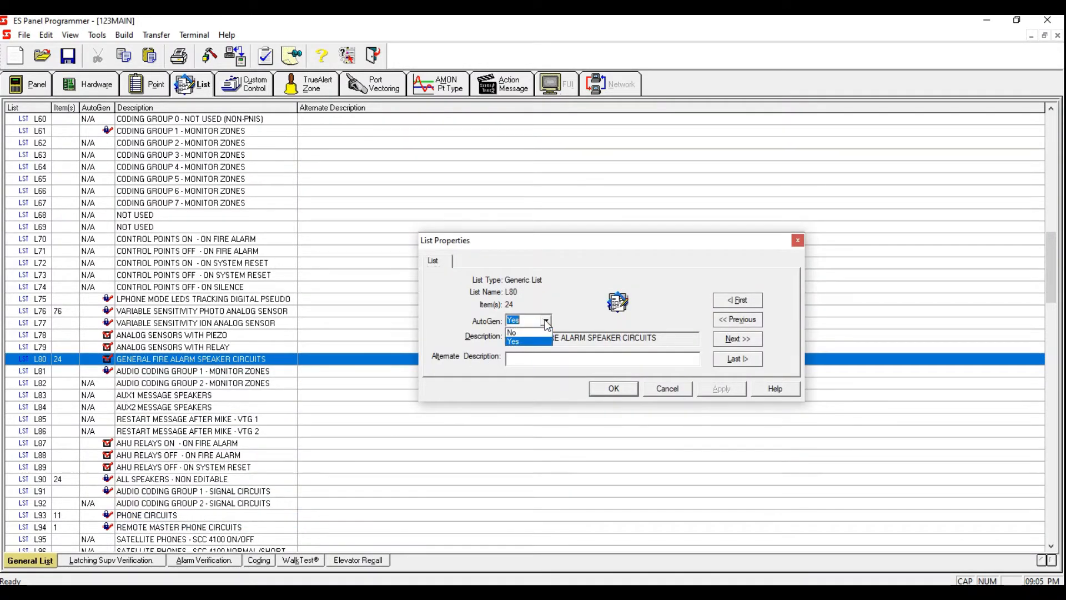
{"action": "left_click", "coordinate": [528, 341]}
{"action": "left_click", "coordinate": [721, 389]}
{"action": "left_click", "coordinate": [614, 389]}
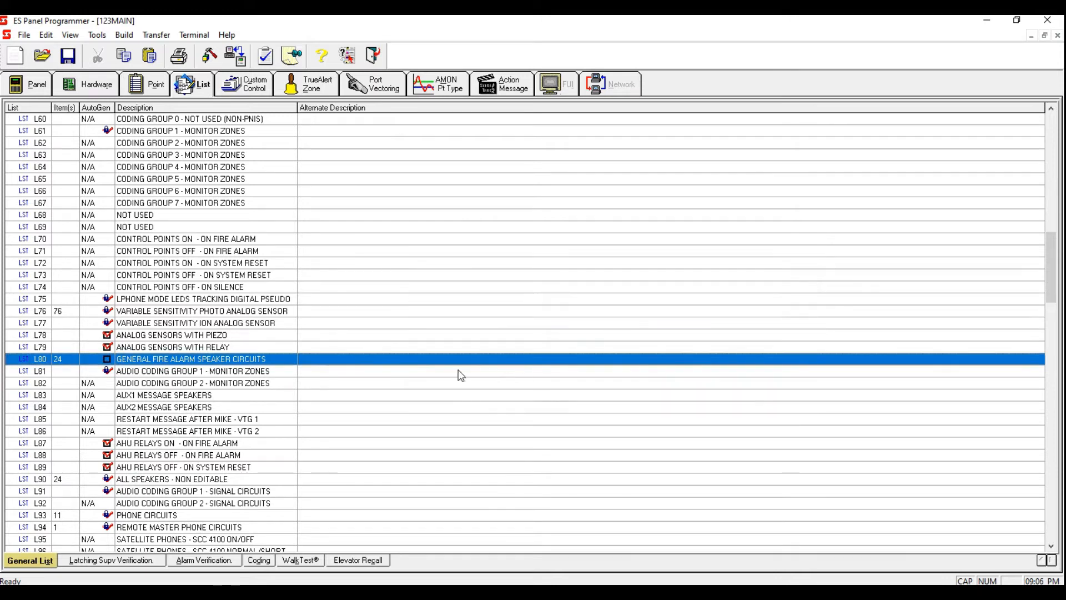
Step: Untag all points in the tag list of L80, GENERAL FIRE ALARM SPEAKER CIRCUITS
{"action": "right_click", "coordinate": [285, 357]}
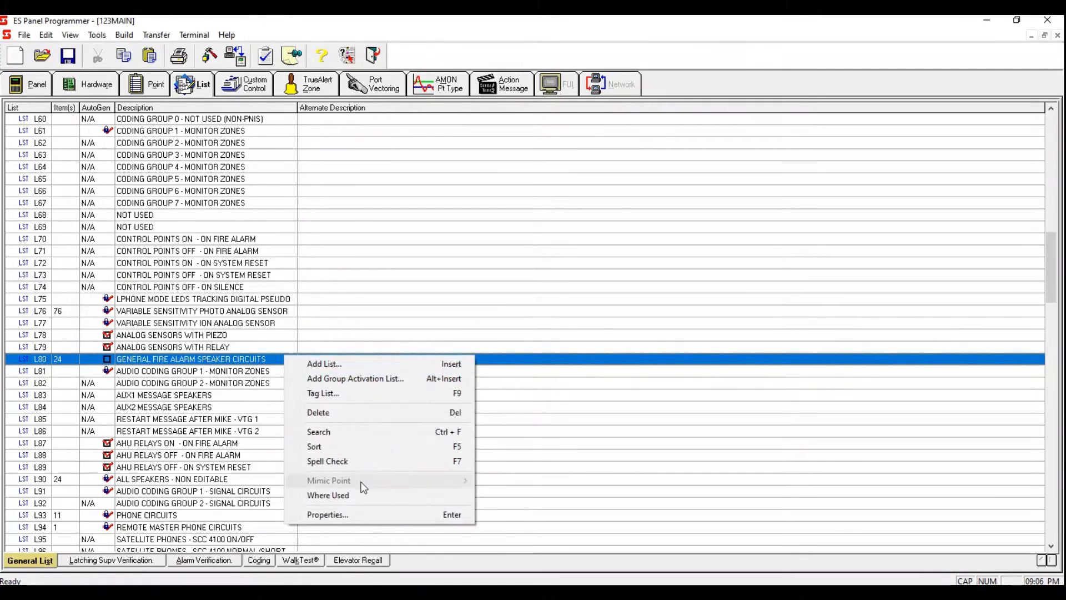
{"action": "left_click", "coordinate": [356, 391]}
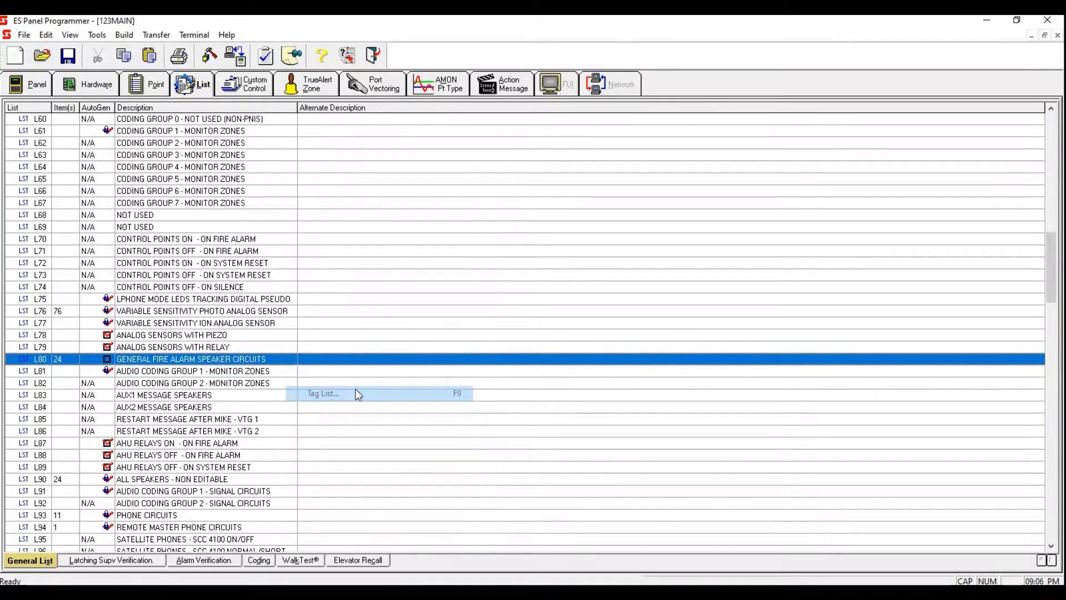
{"action": "left_click", "coordinate": [438, 254]}
{"action": "key", "text": "space"}
{"action": "key", "text": "space"}
{"action": "key", "text": "space"}
{"action": "key", "text": "space"}
{"action": "key", "text": "space"}
{"action": "key", "text": "space"}
{"action": "key", "text": "space"}
{"action": "key", "text": "space"}
{"action": "key", "text": "space"}
{"action": "key", "text": "space"}
{"action": "key", "text": "space"}
{"action": "key", "text": "space"}
{"action": "key", "text": "space"}
{"action": "key", "text": "space"}
{"action": "key", "text": "space"}
{"action": "key", "text": "space"}
{"action": "key", "text": "space"}
{"action": "key", "text": "space"}
{"action": "key", "text": "space"}
{"action": "key", "text": "space"}
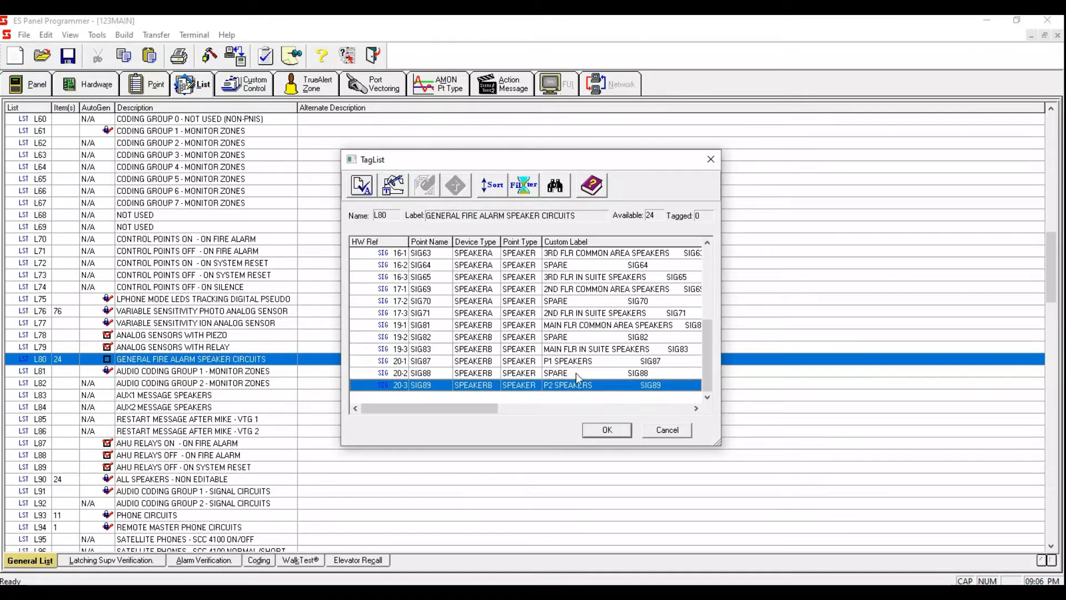
{"action": "left_click_drag", "start_coordinate": [707, 354], "coordinate": [727, 390]}
{"action": "left_click", "coordinate": [607, 431]}
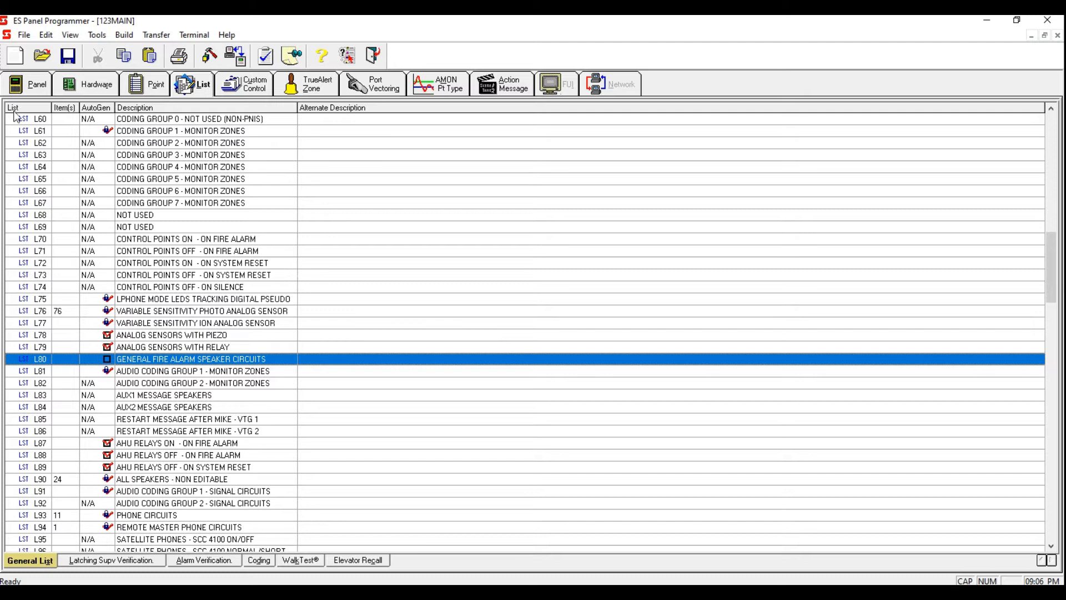
Step: Open Auto Fill for the CPU card's display control keys 0-5-1 through 0-5-4 and browse for a reference address
{"action": "left_click", "coordinate": [77, 89]}
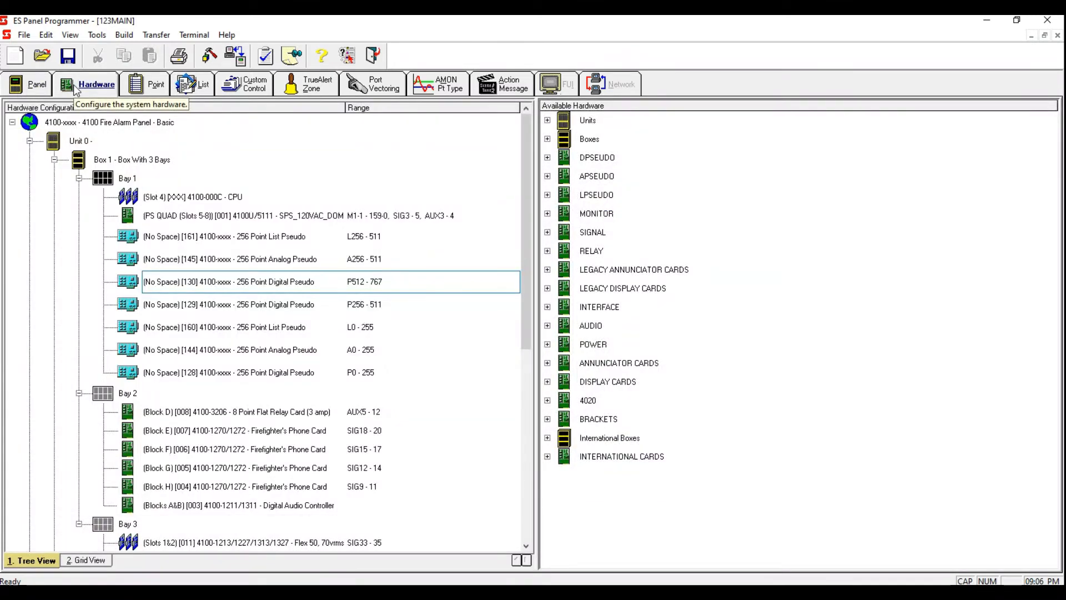
{"action": "double_click", "coordinate": [201, 198]}
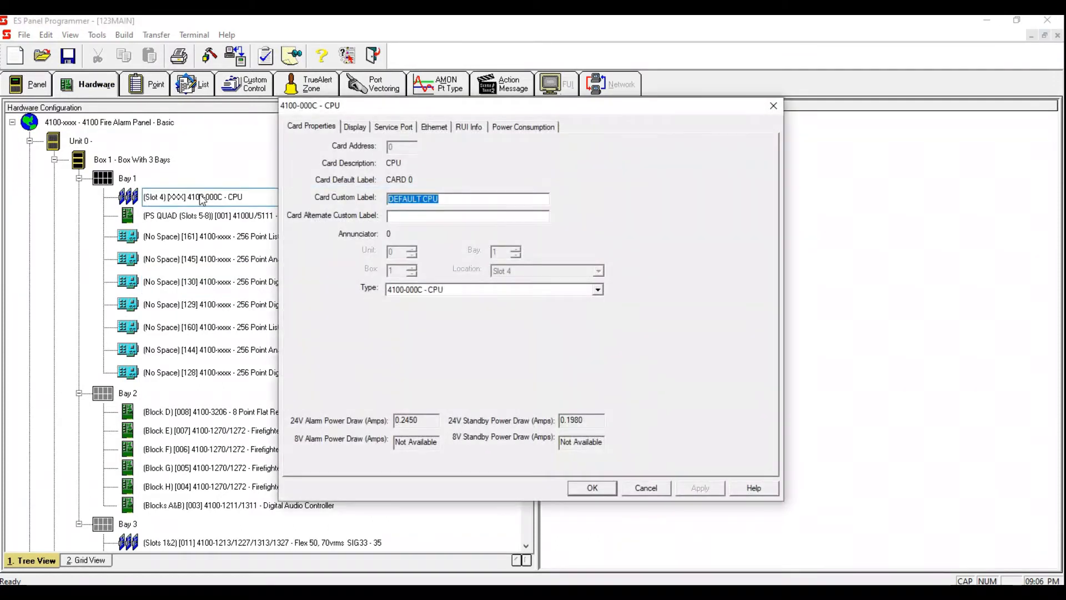
{"action": "left_click", "coordinate": [355, 129]}
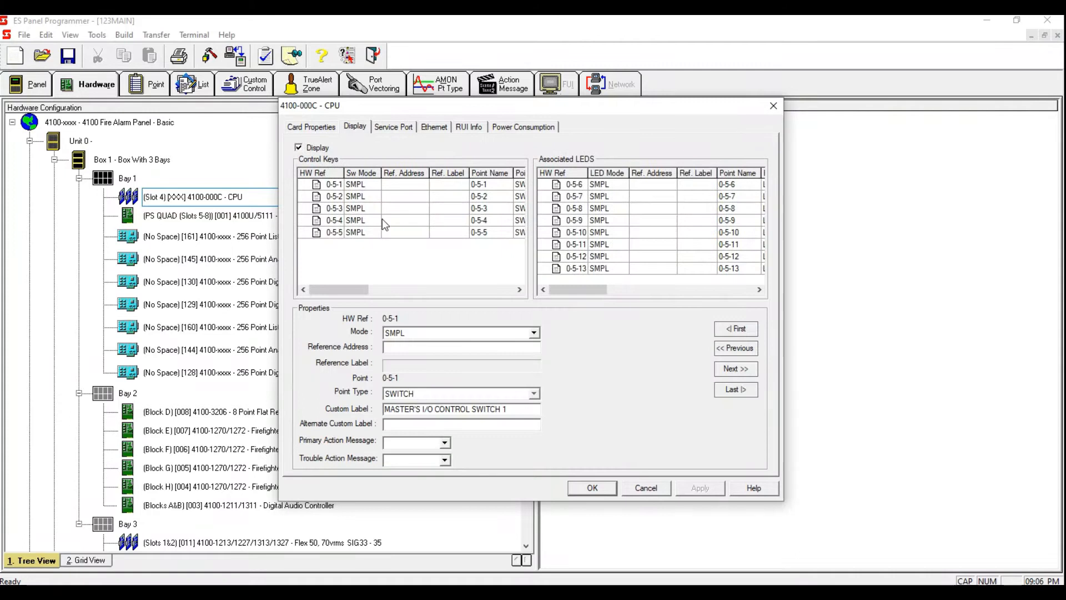
{"action": "left_click_drag", "start_coordinate": [382, 219], "coordinate": [388, 185]}
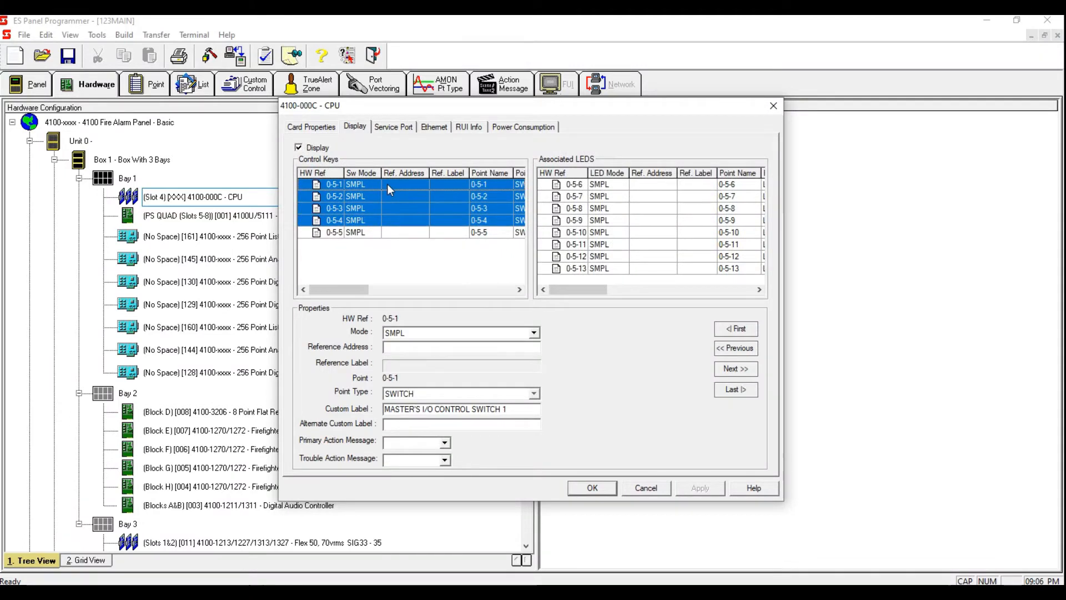
{"action": "right_click", "coordinate": [389, 186]}
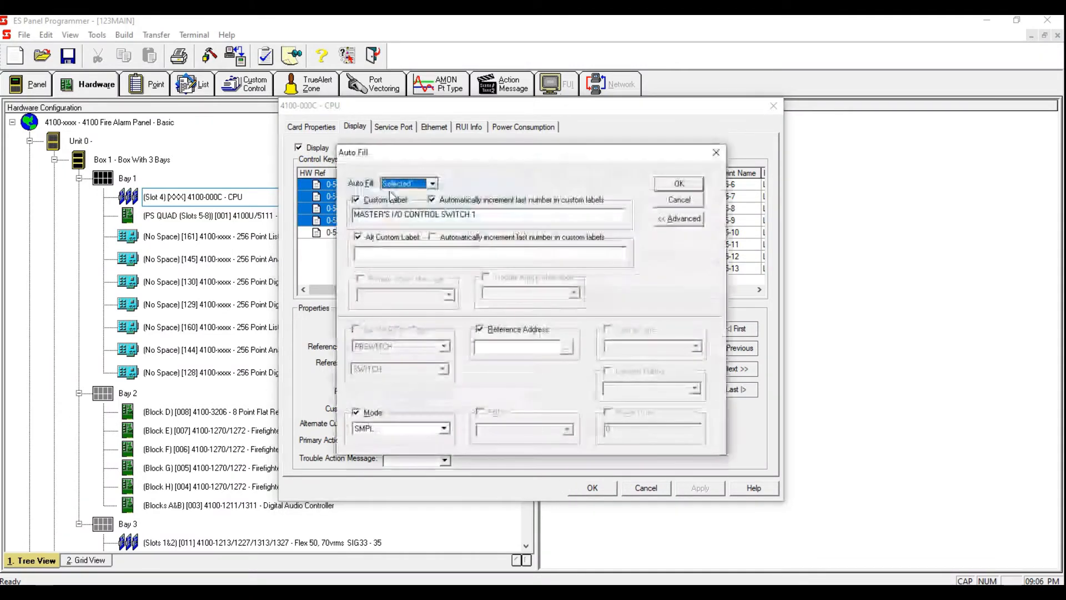
{"action": "left_click", "coordinate": [568, 350]}
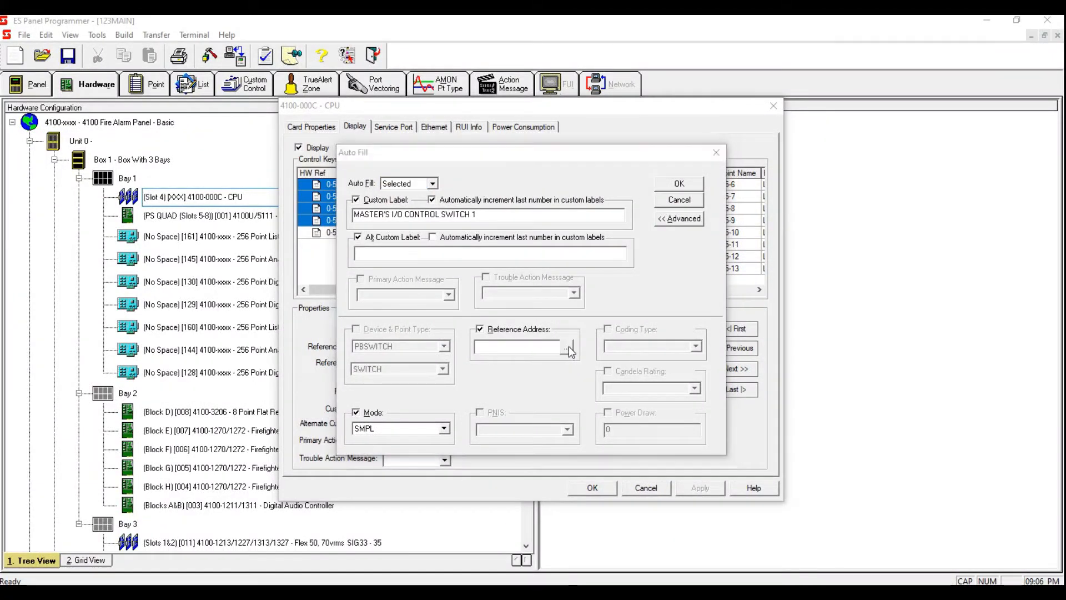
Step: Filter the point picker to User Digital Pseudo and tag P512 as the starting reference address
{"action": "left_click", "coordinate": [525, 188]}
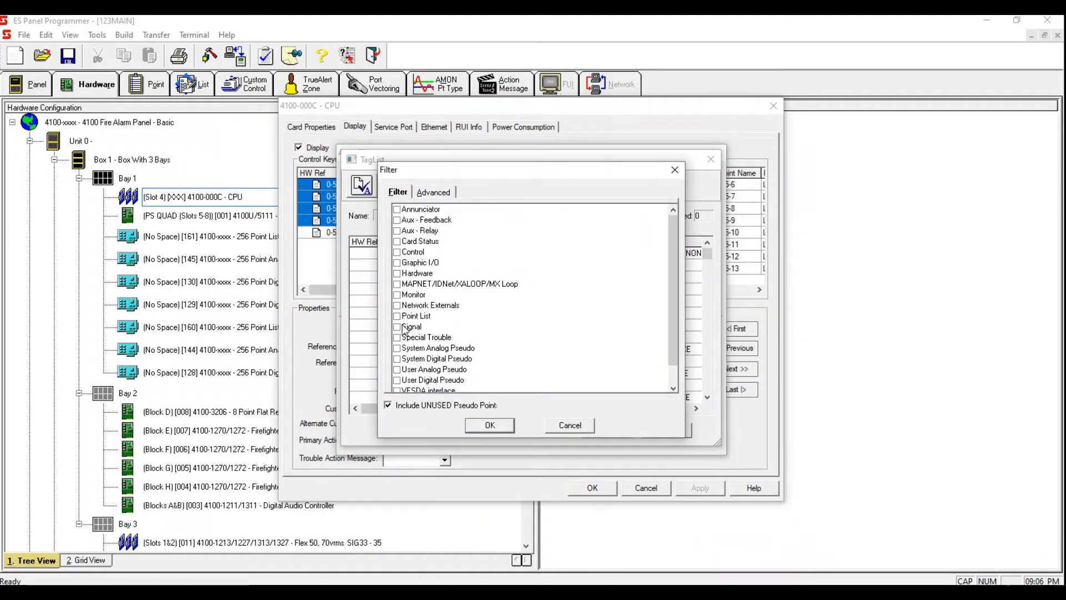
{"action": "left_click", "coordinate": [397, 381]}
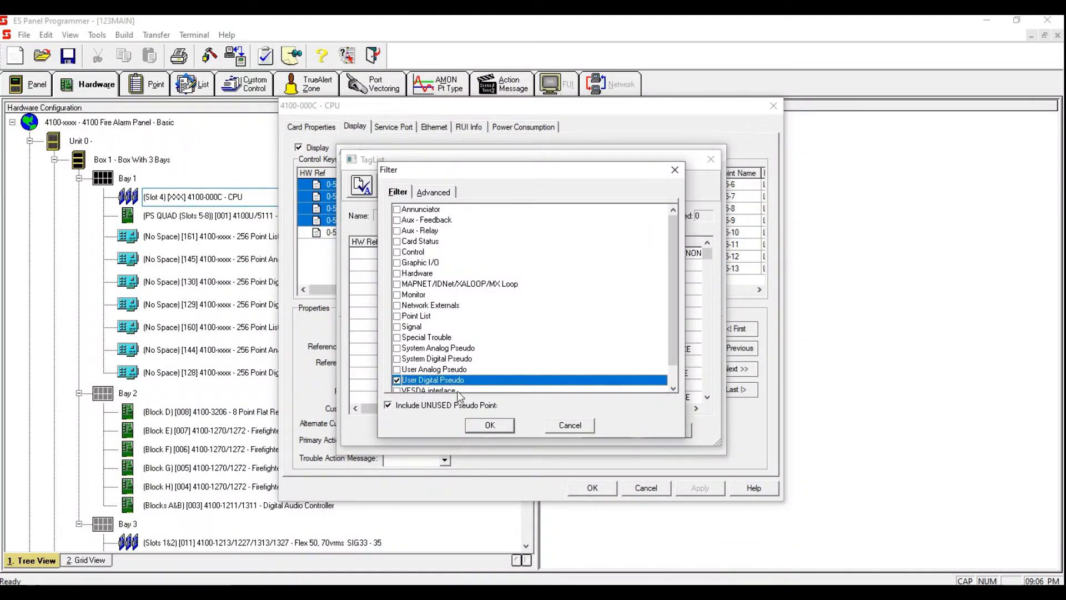
{"action": "left_click", "coordinate": [489, 425]}
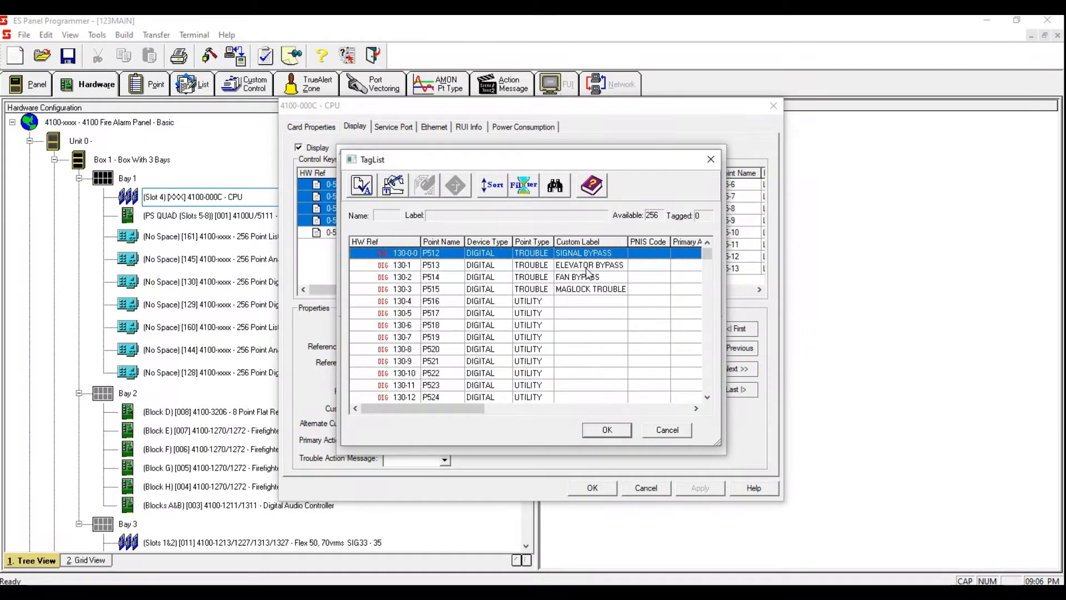
{"action": "key", "text": "space"}
{"action": "left_click", "coordinate": [599, 431]}
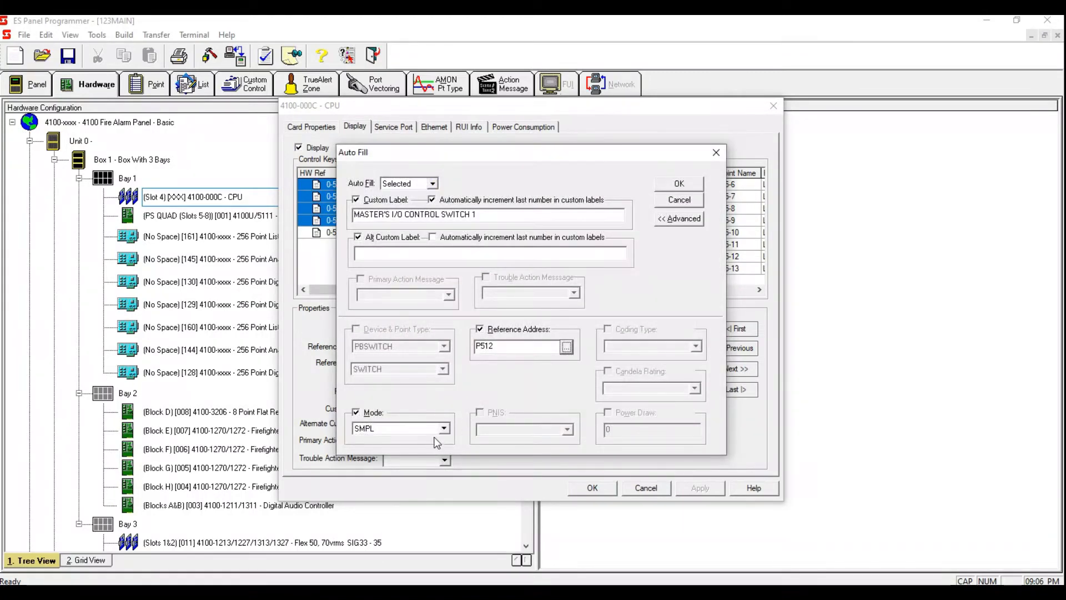
Step: Set the Auto Fill mode to TOF and apply it to the selected control keys
{"action": "left_click", "coordinate": [413, 430]}
{"action": "type", "text": "TOF"}
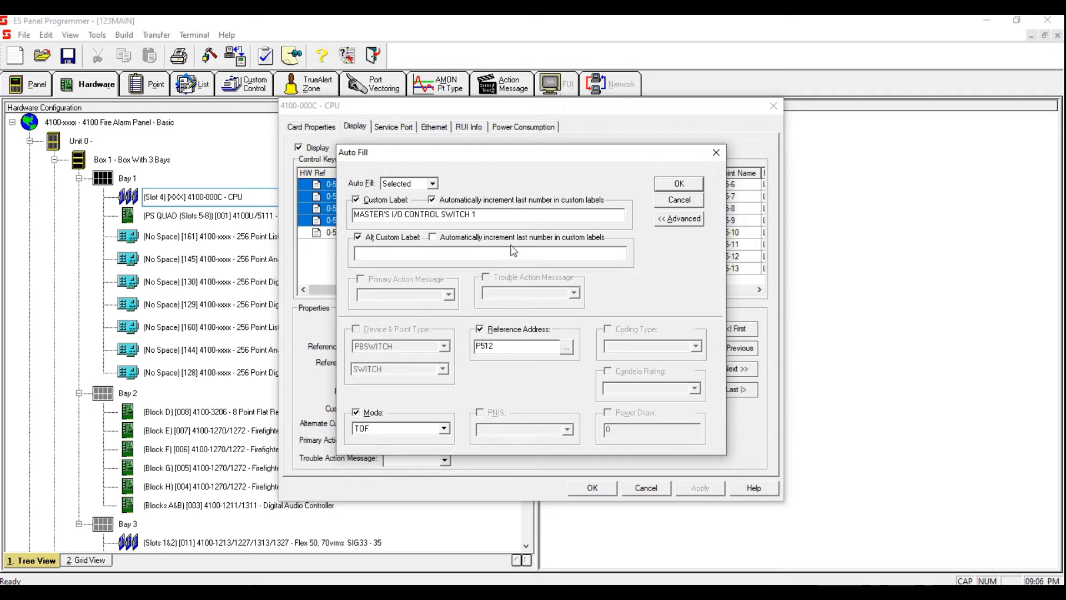
{"action": "left_click", "coordinate": [670, 190]}
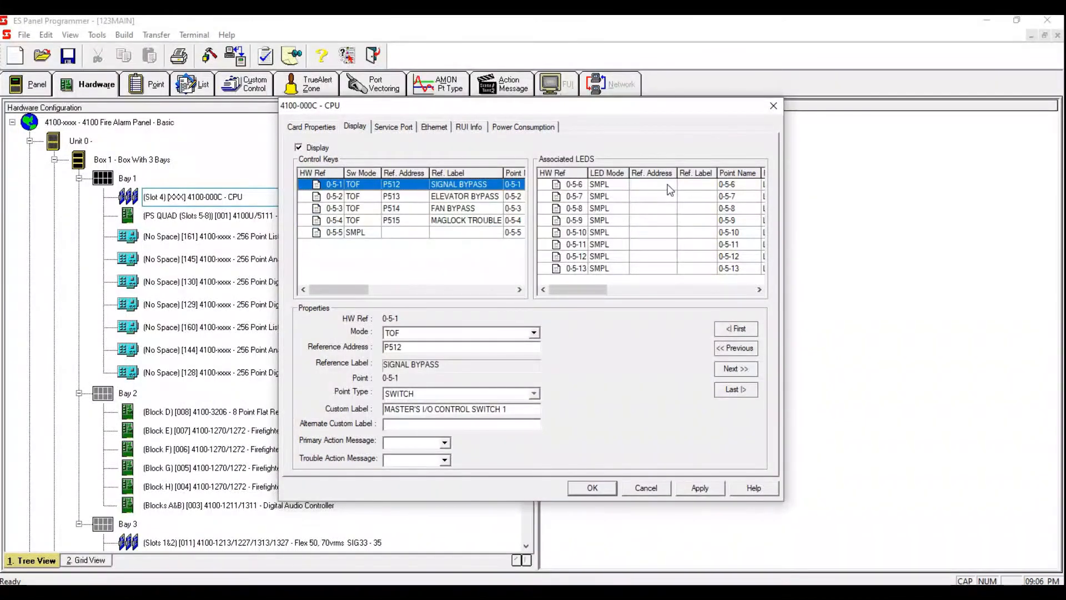
Step: Set control key 0-5-5 to TOF mode with reference address P34
{"action": "left_click", "coordinate": [421, 232]}
{"action": "left_click", "coordinate": [432, 336]}
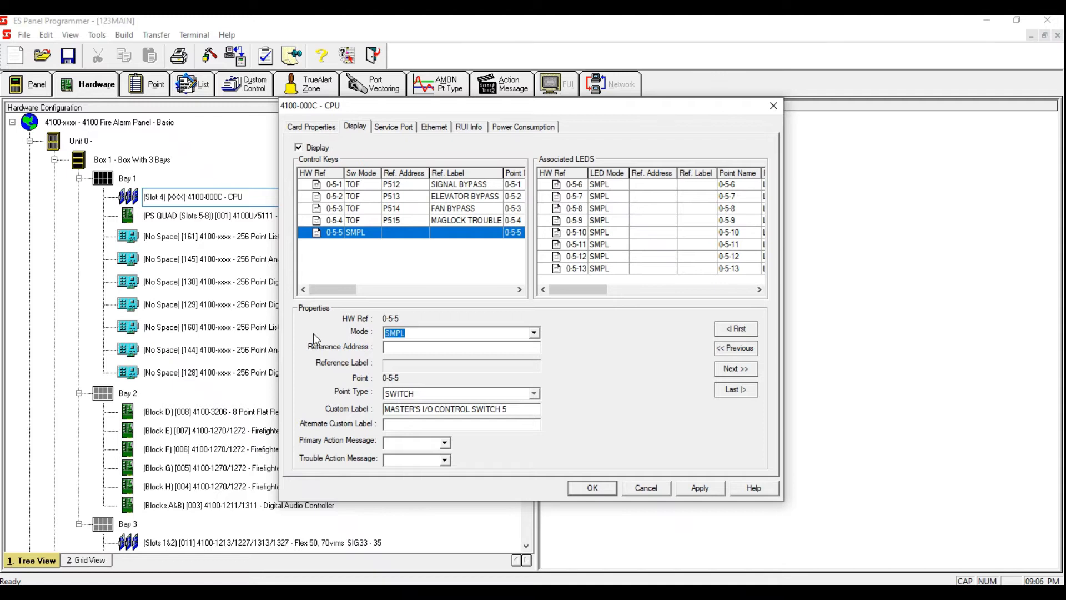
{"action": "type", "text": "T"}
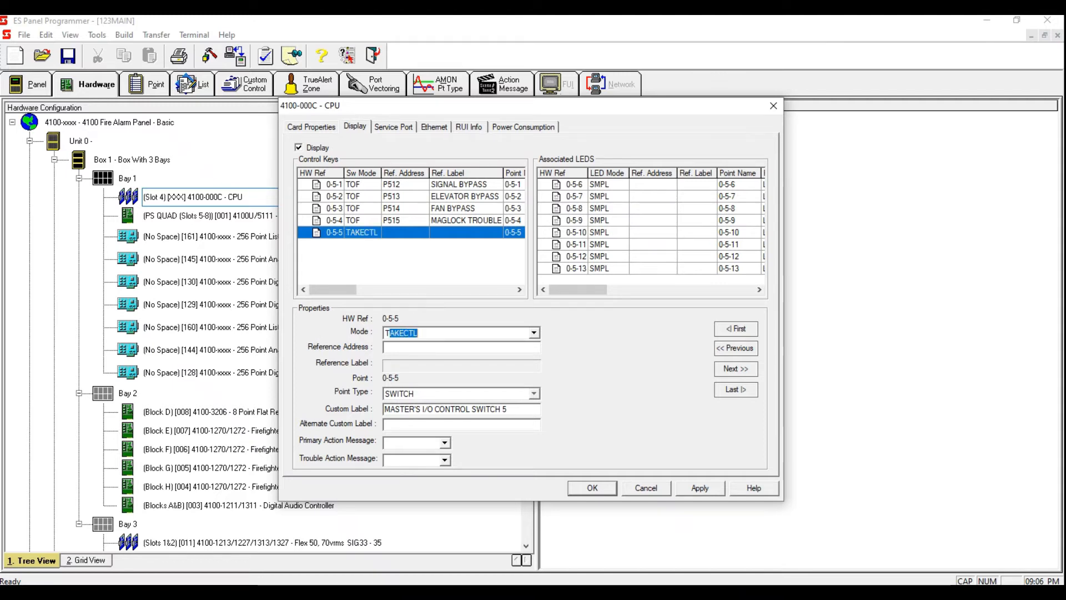
{"action": "type", "text": "OF"}
{"action": "key", "text": "Tab"}
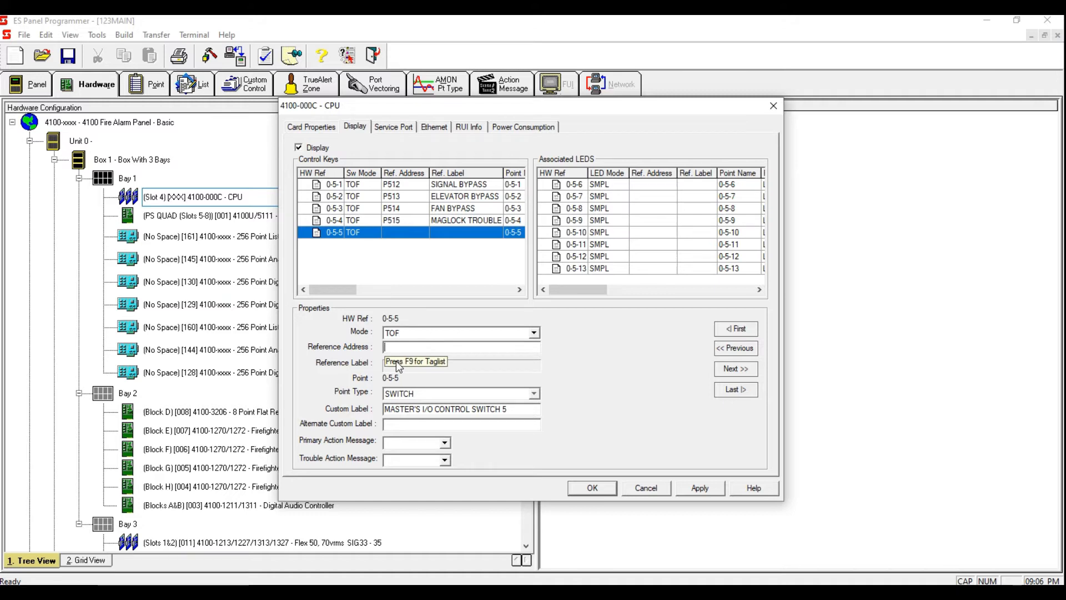
{"action": "type", "text": "P34"}
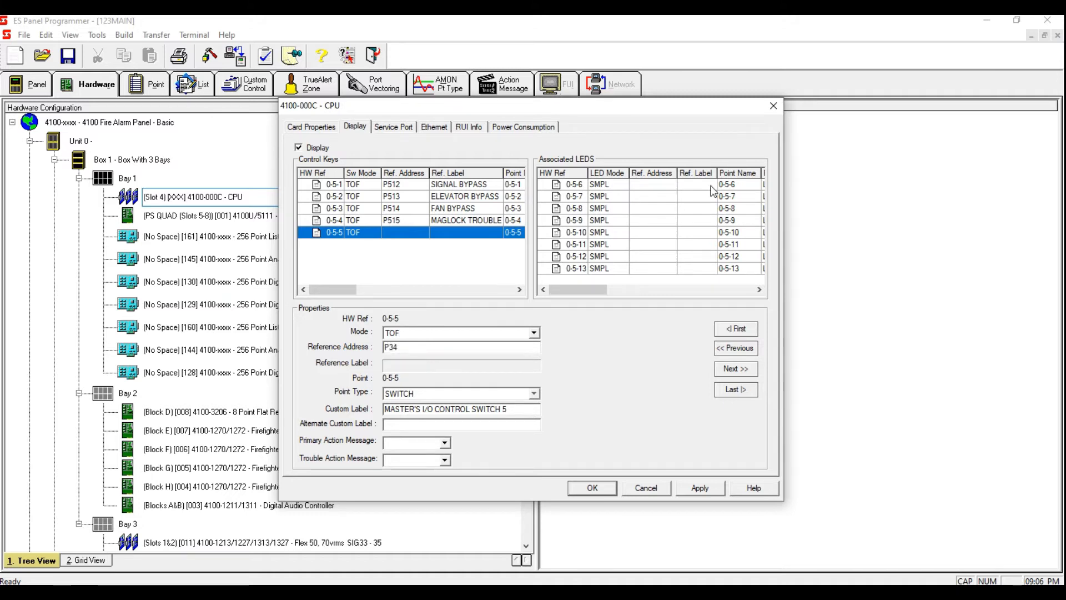
Step: Select associated LEDs 0-5-6 through 0-5-9, open Auto Fill and tag P512 as the starting reference address
{"action": "left_click", "coordinate": [655, 186]}
{"action": "left_click_drag", "start_coordinate": [632, 227], "coordinate": [634, 187]}
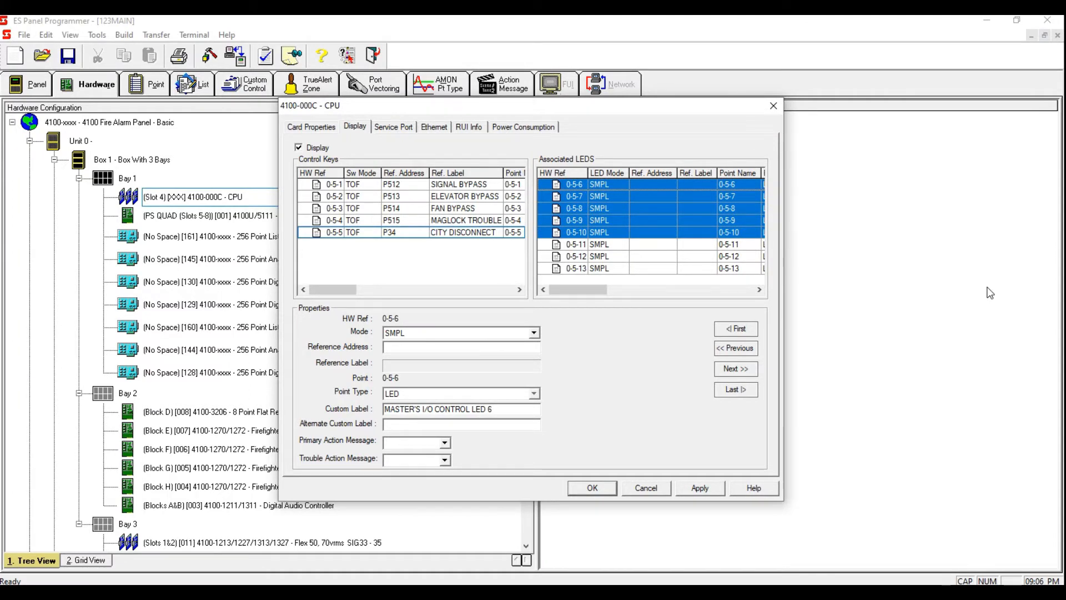
{"action": "left_click_drag", "start_coordinate": [637, 218], "coordinate": [618, 186]}
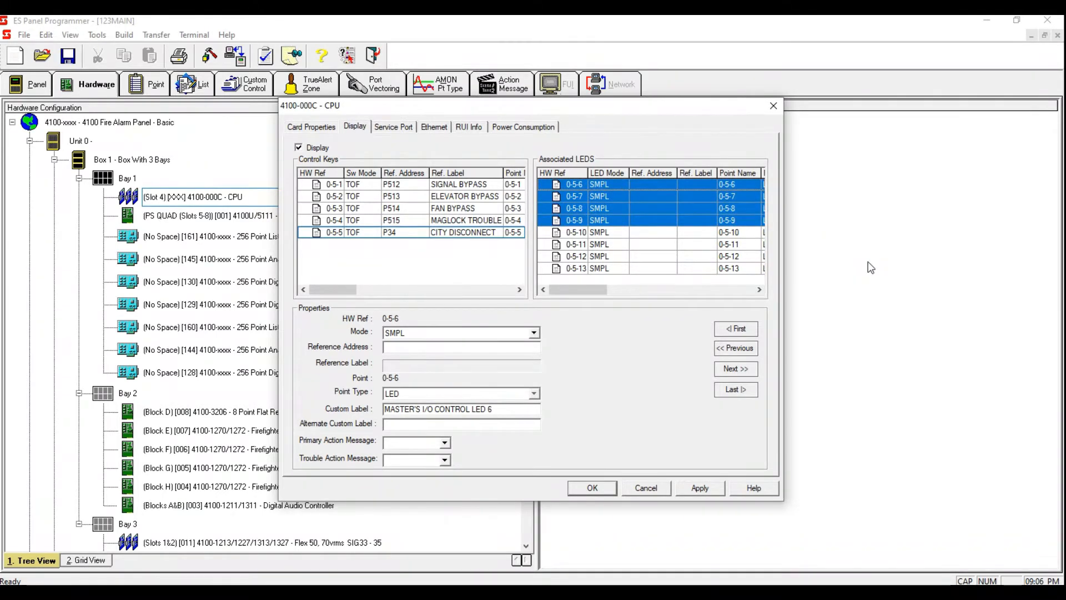
{"action": "key", "text": "ctrl+f"}
{"action": "left_click", "coordinate": [566, 347]}
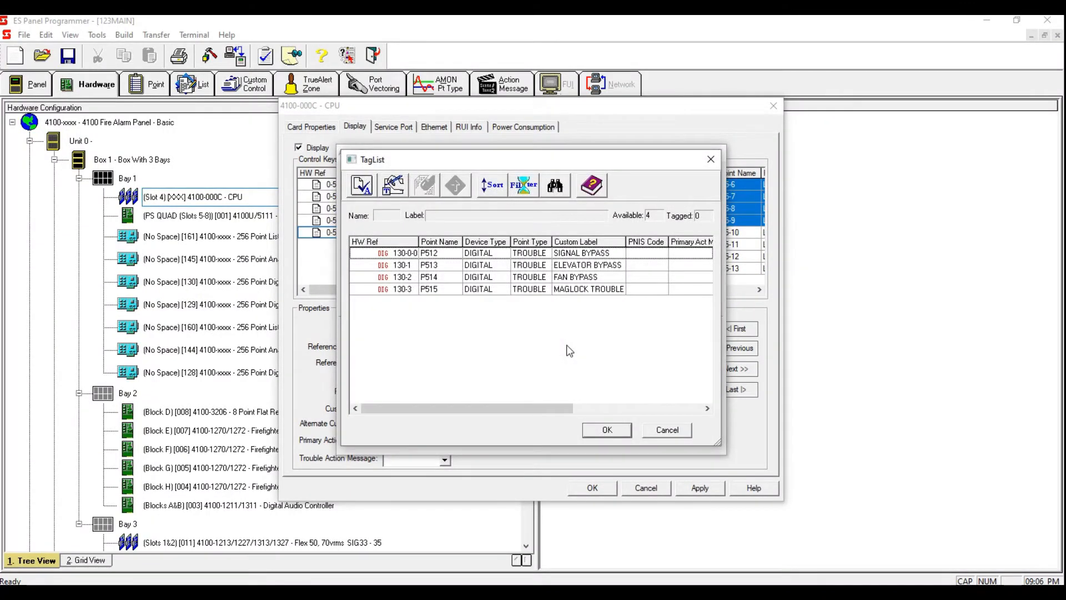
{"action": "left_click", "coordinate": [596, 256]}
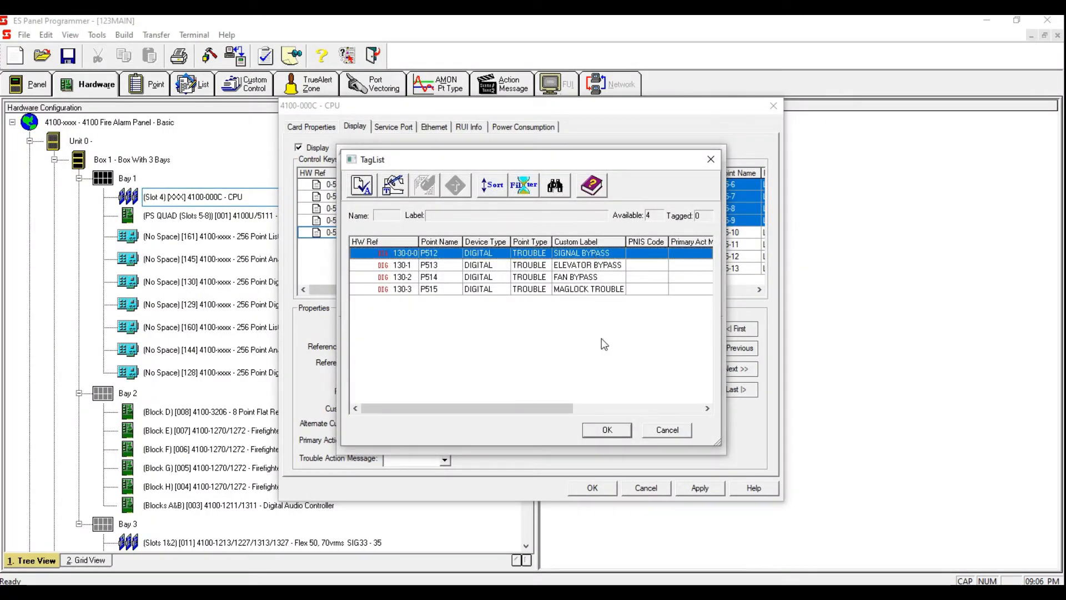
{"action": "key", "text": "space"}
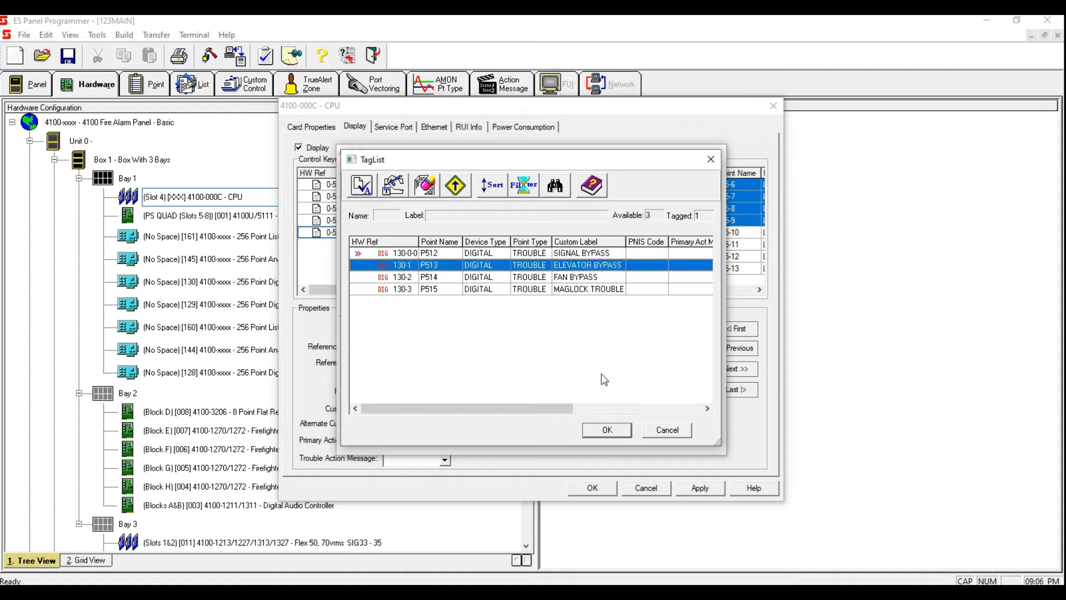
{"action": "left_click", "coordinate": [604, 429]}
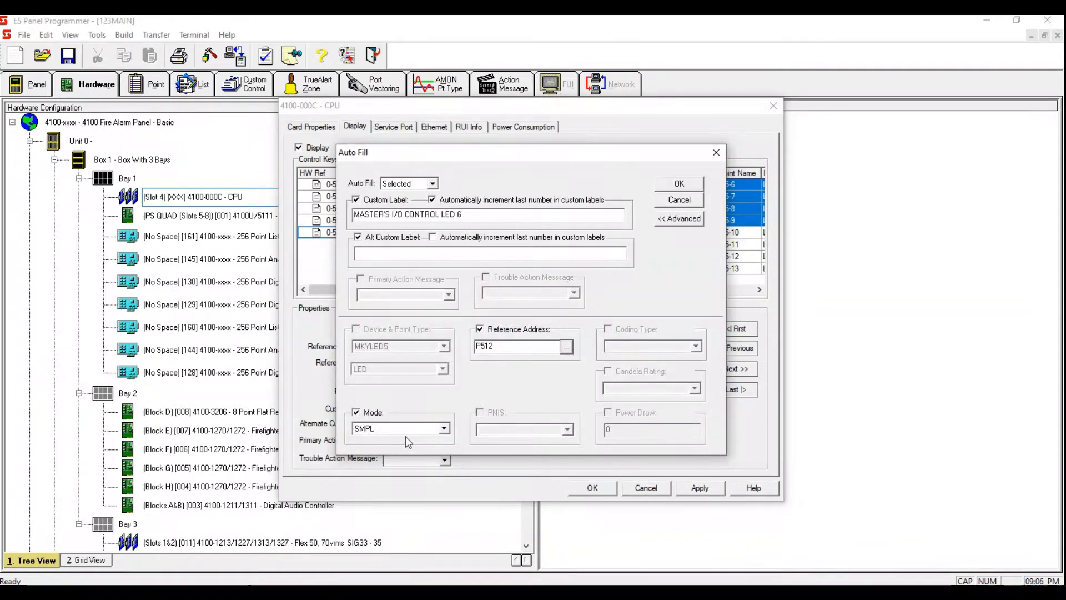
Step: Set the Auto Fill mode to ON and apply it to the selected LEDs
{"action": "double_click", "coordinate": [401, 430]}
{"action": "type", "text": "ON"}
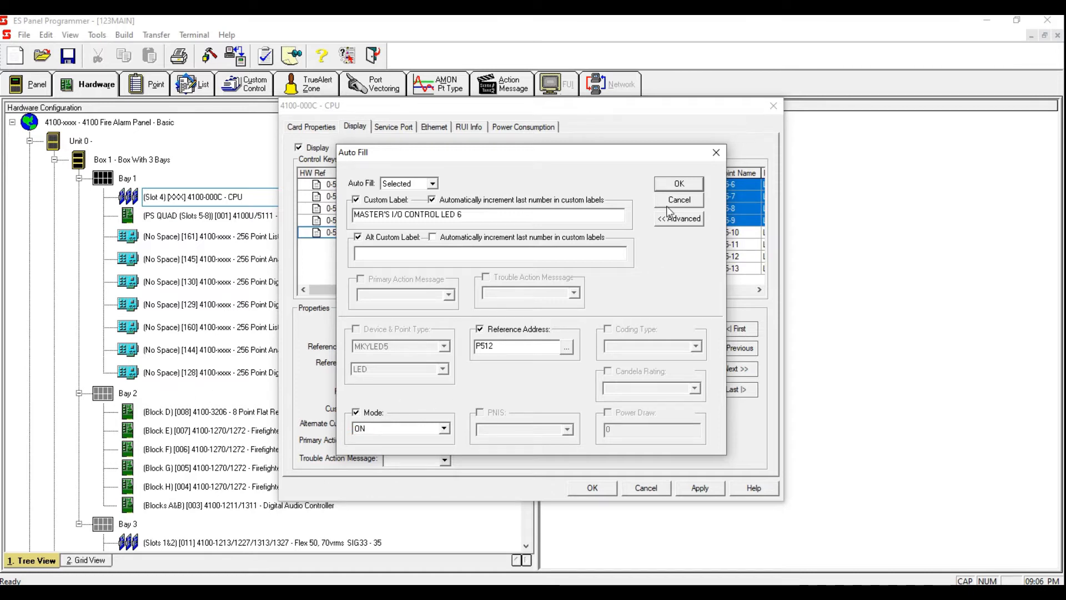
{"action": "left_click", "coordinate": [678, 185]}
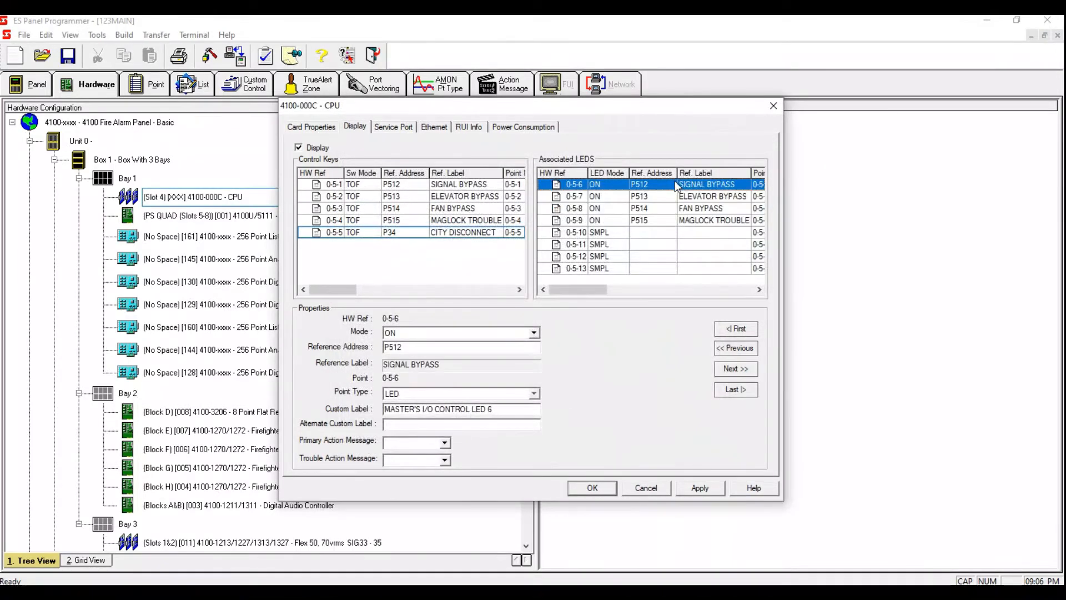
Step: Set LED 0-5-10 to ON mode with reference address P34
{"action": "left_click", "coordinate": [630, 235]}
{"action": "left_click", "coordinate": [489, 334]}
{"action": "type", "text": "ON"}
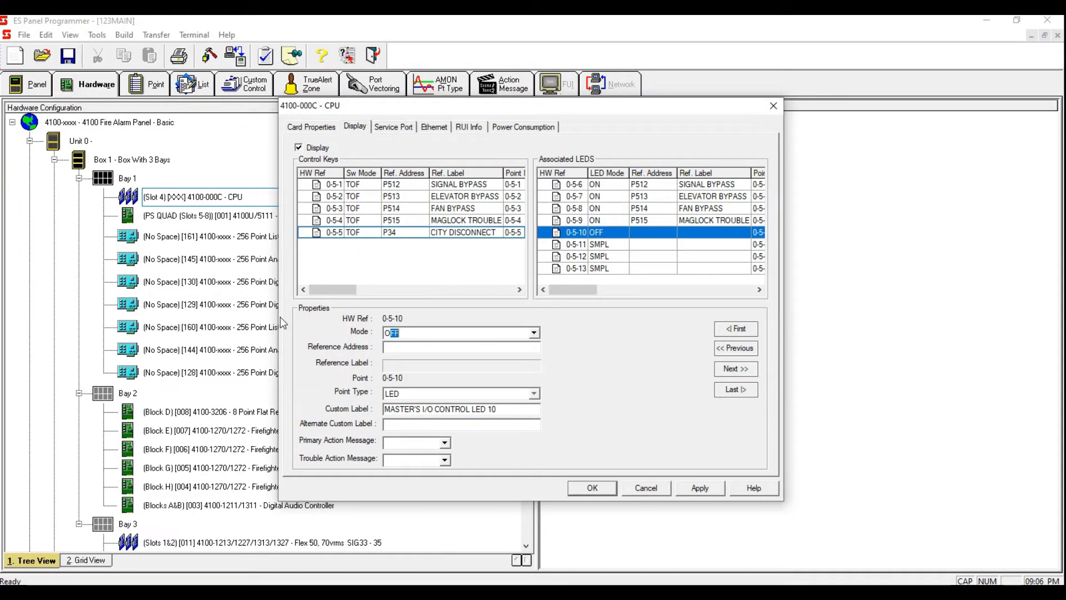
{"action": "left_click", "coordinate": [402, 352]}
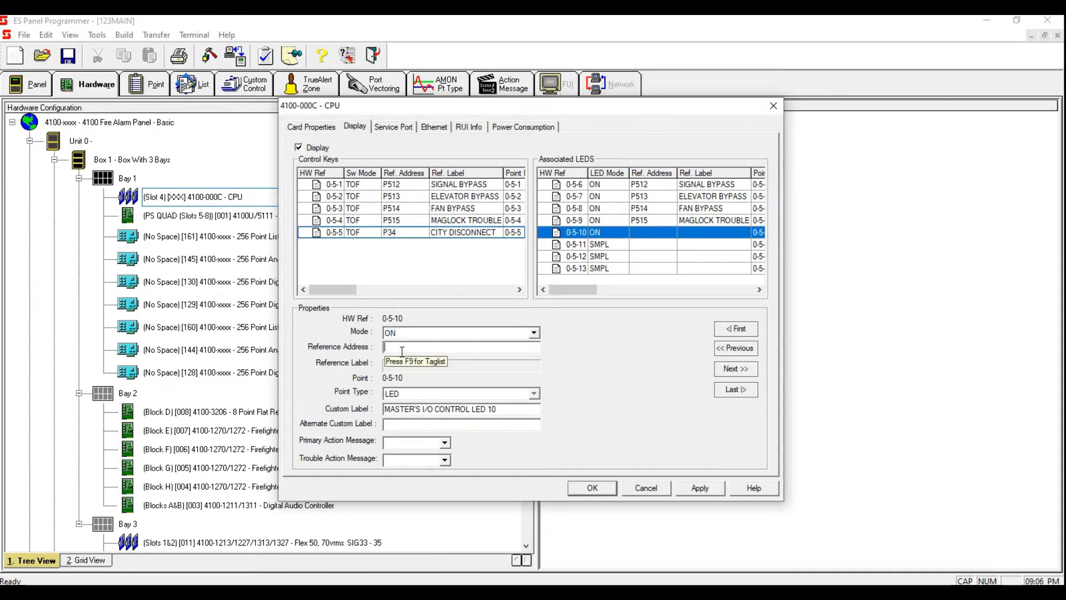
{"action": "left_click", "coordinate": [632, 221]}
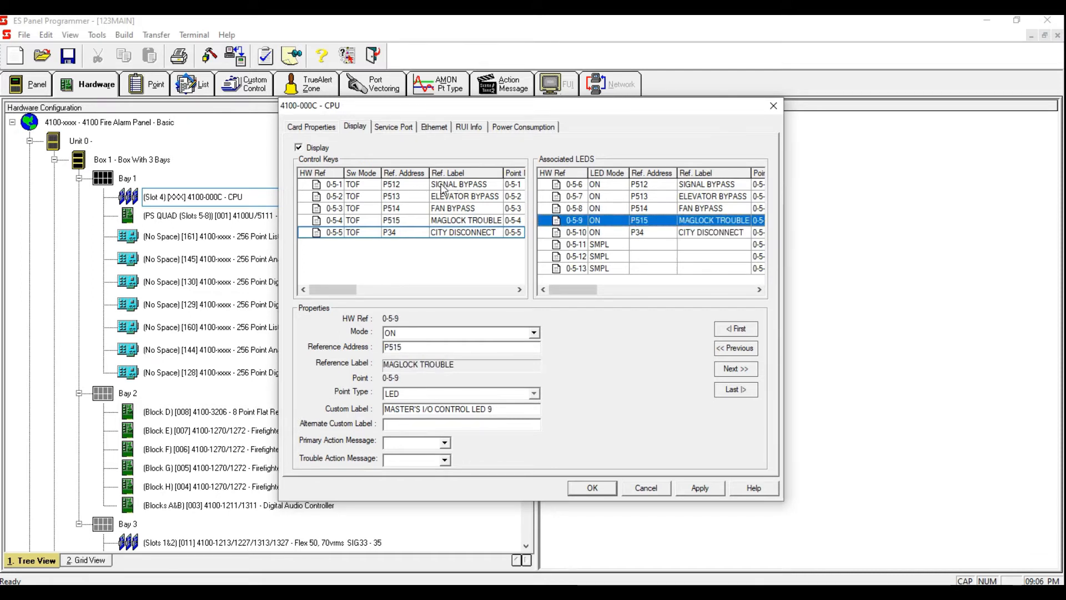
Step: Review each control key against its associated LED's reference address and label
{"action": "left_click", "coordinate": [417, 185]}
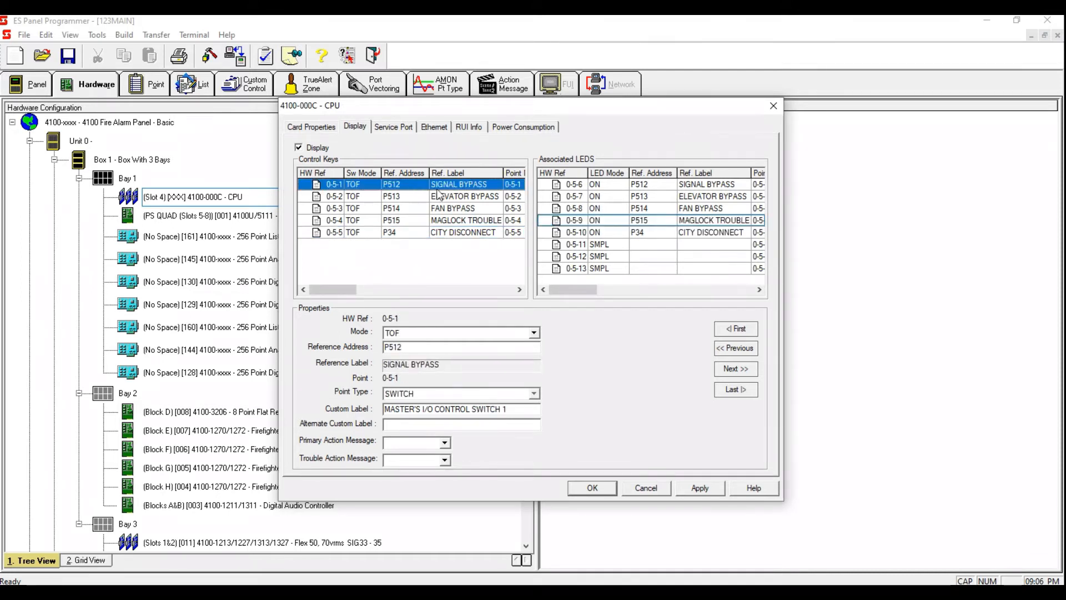
{"action": "left_click", "coordinate": [610, 186]}
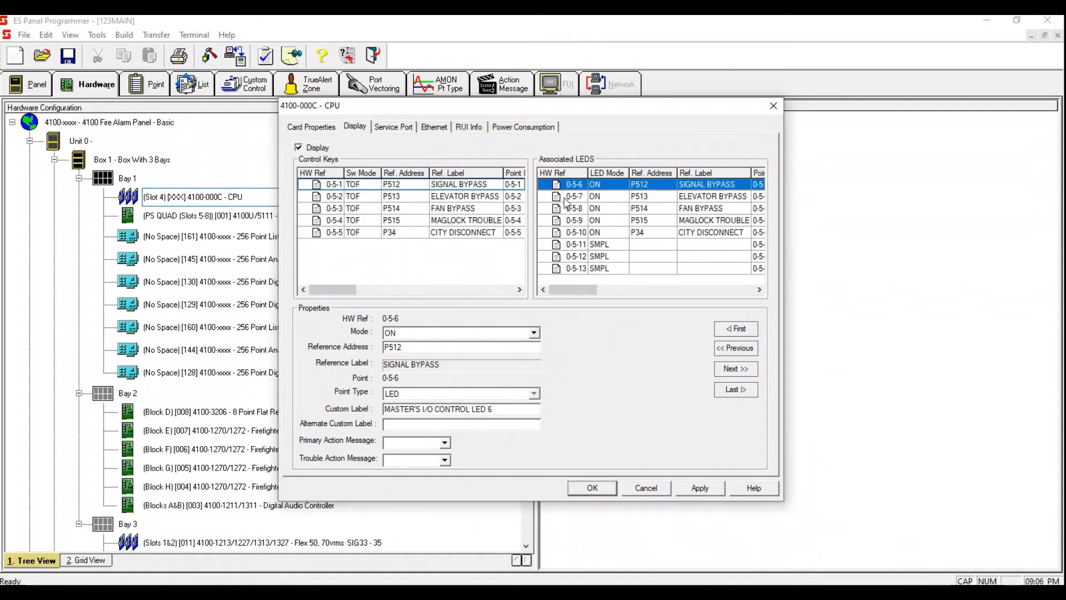
{"action": "left_click", "coordinate": [407, 196]}
{"action": "left_click", "coordinate": [590, 198]}
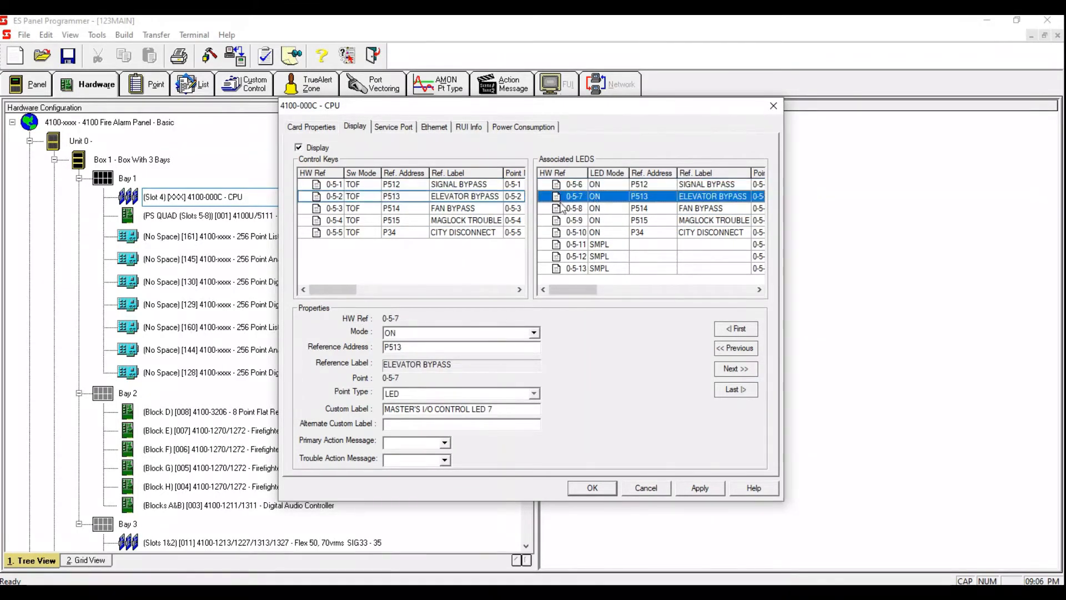
{"action": "left_click", "coordinate": [438, 210]}
{"action": "left_click", "coordinate": [607, 221]}
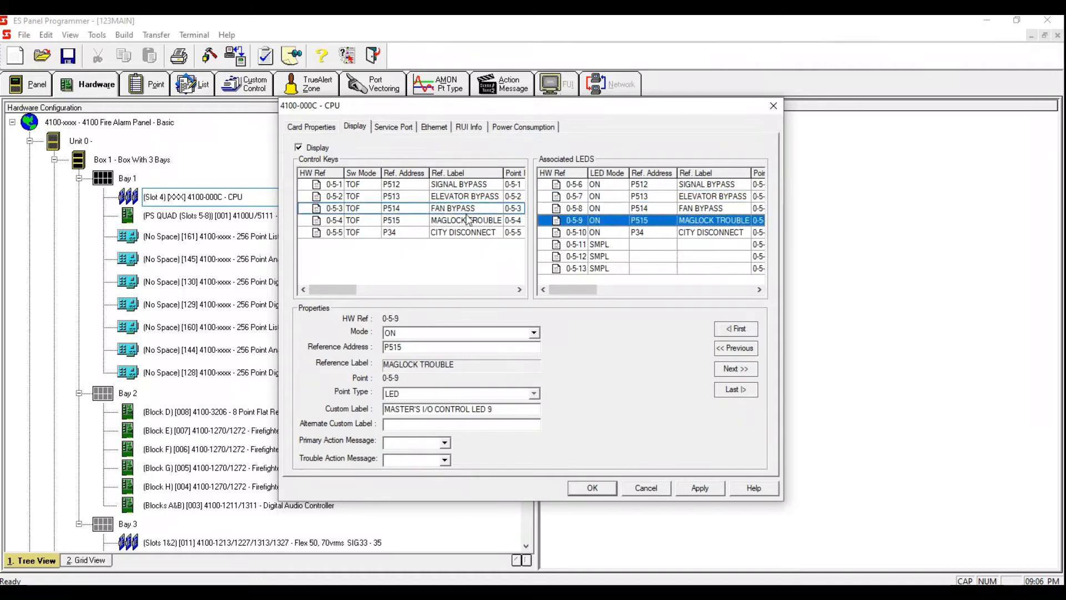
{"action": "left_click", "coordinate": [410, 186]}
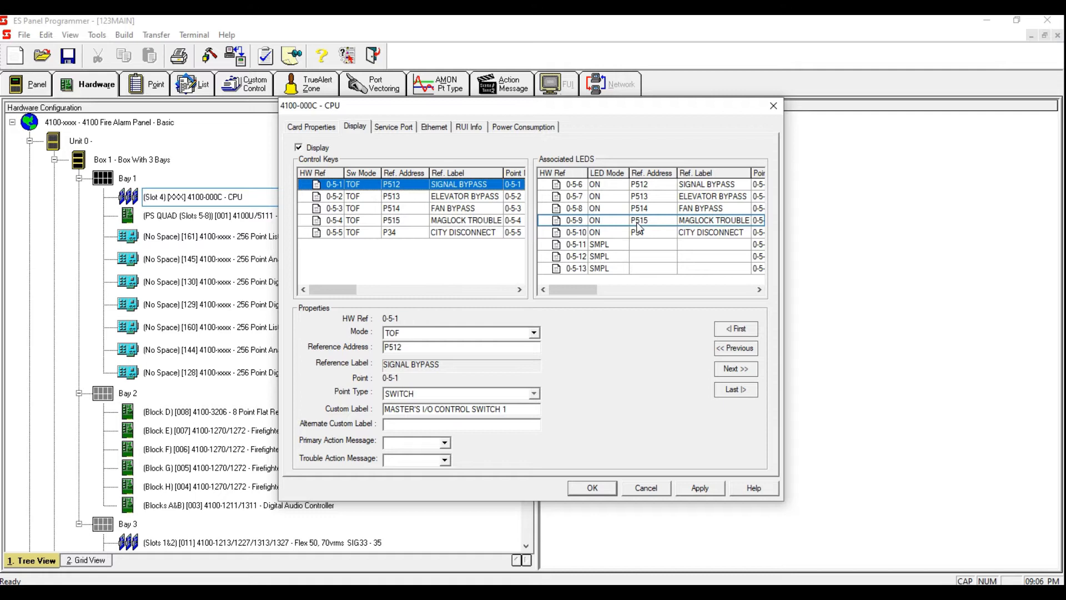
Step: Apply and close the CPU display settings, marking the task completed
{"action": "left_click", "coordinate": [700, 491]}
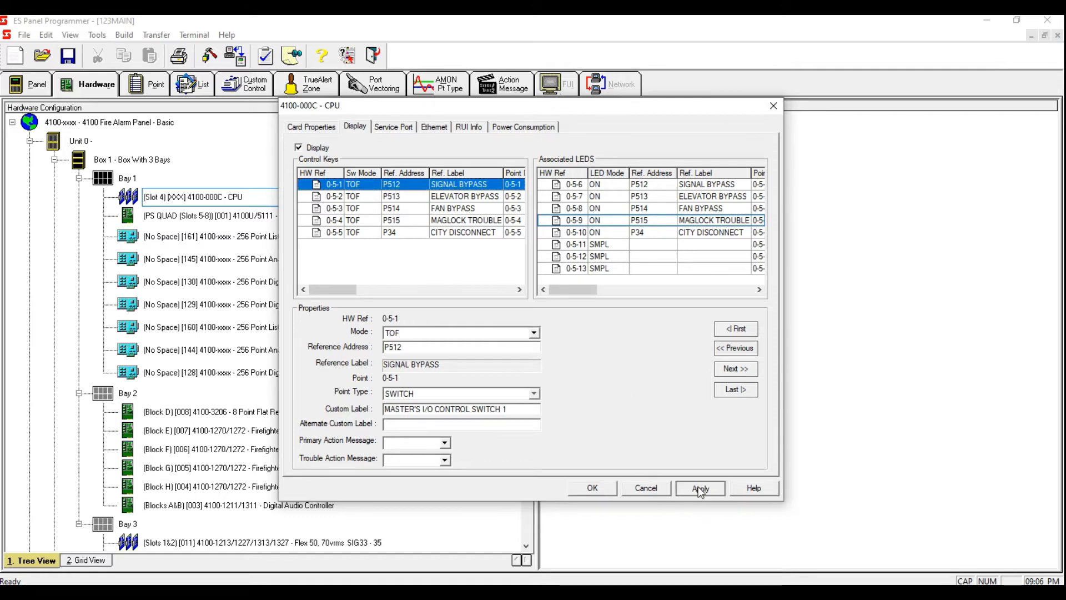
{"action": "left_click", "coordinate": [593, 488]}
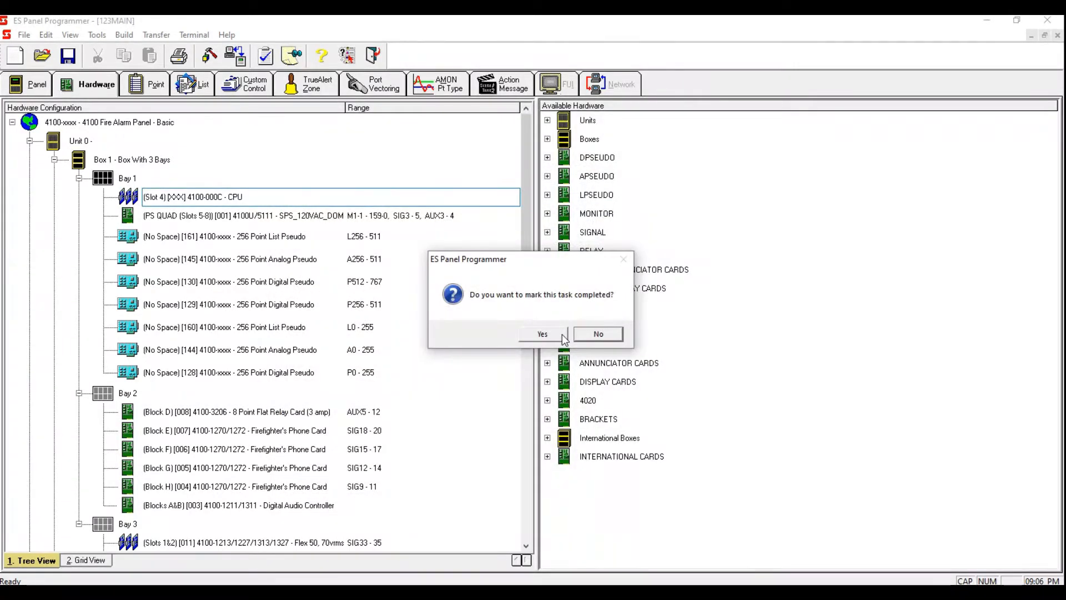
{"action": "left_click", "coordinate": [543, 335]}
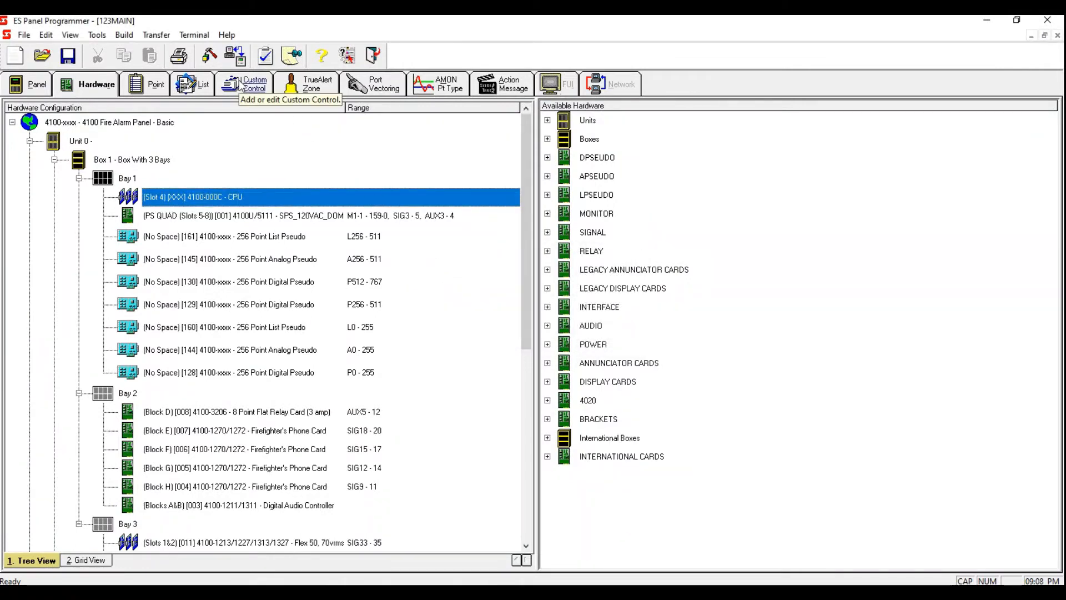
Step: Rename custom control Program 4 as RELAY ACTIVATION
{"action": "left_click", "coordinate": [242, 85]}
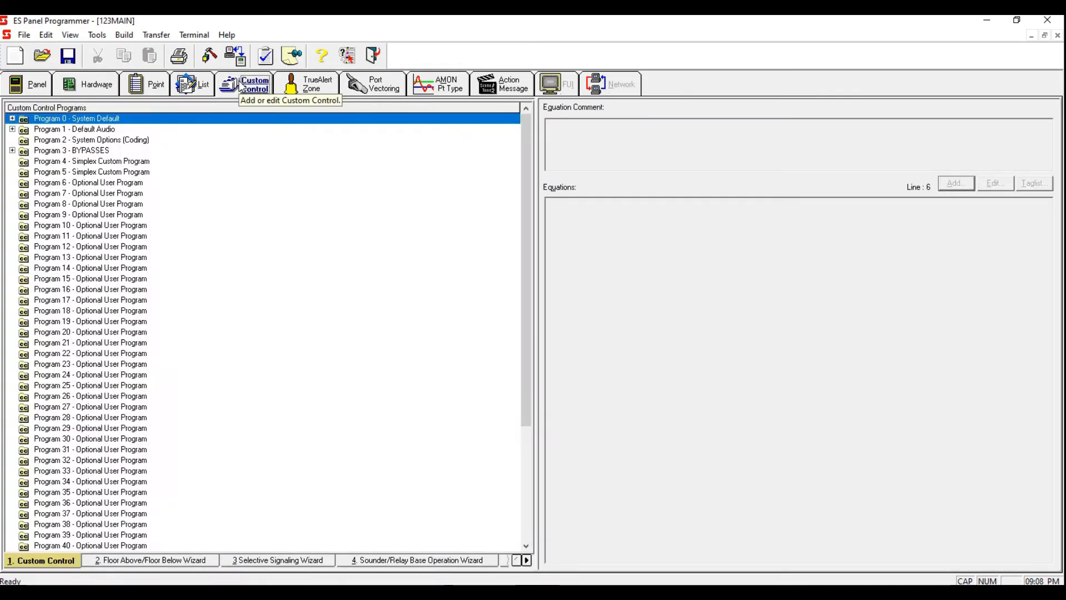
{"action": "double_click", "coordinate": [72, 163]}
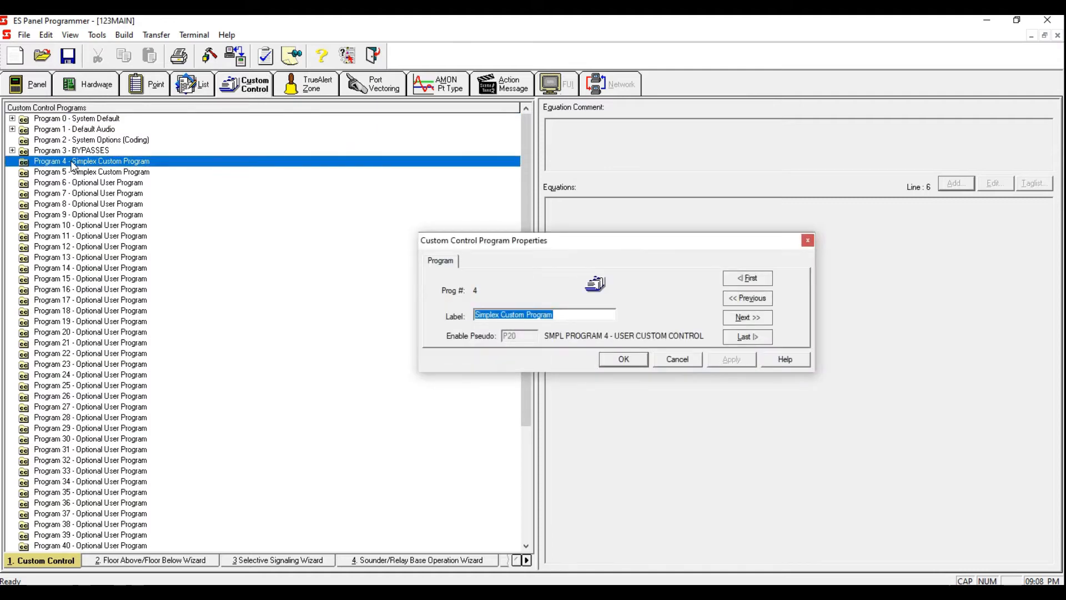
{"action": "key", "text": "Delete"}
{"action": "type", "text": "RE"}
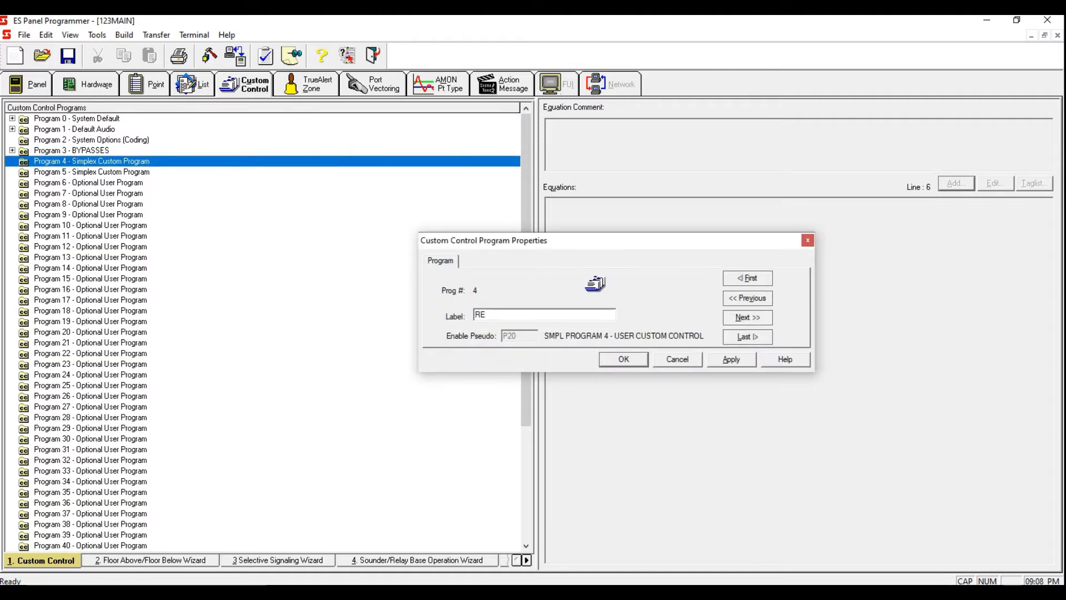
{"action": "type", "text": "LAY AC"}
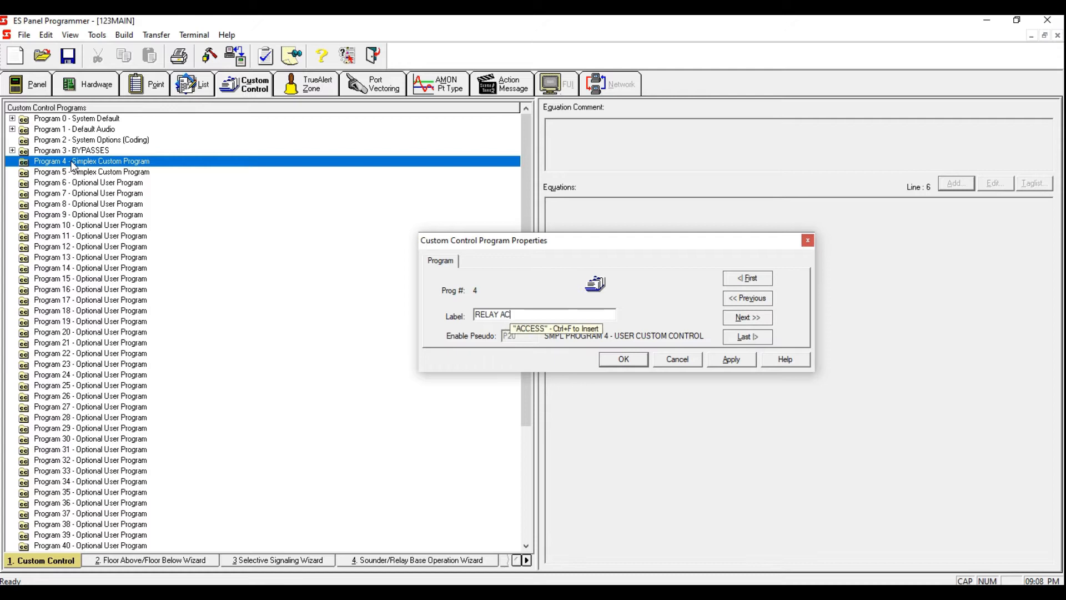
{"action": "type", "text": "TIVATION"}
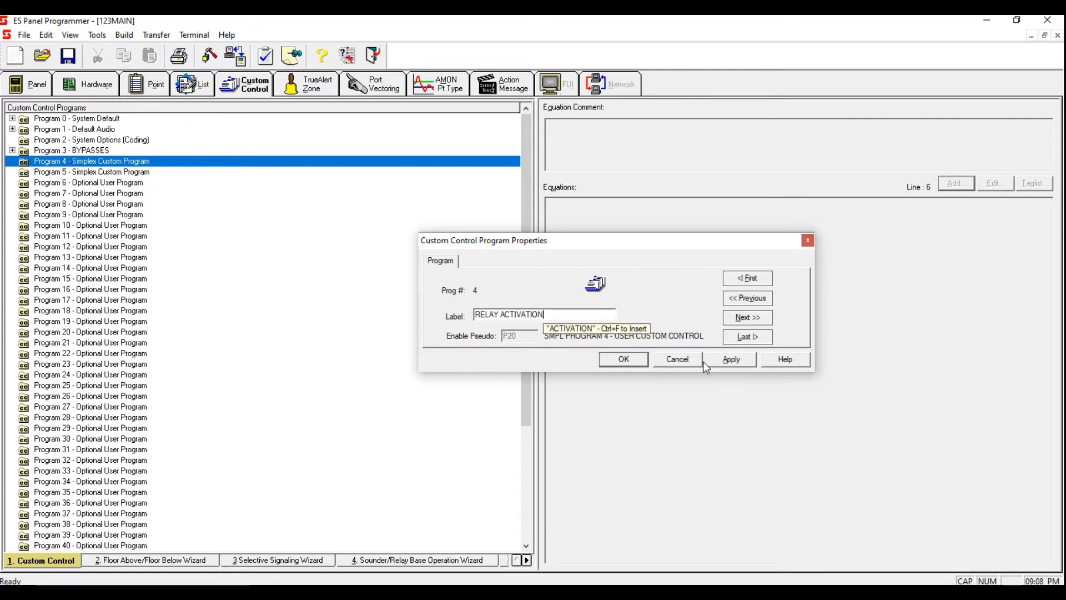
{"action": "left_click", "coordinate": [726, 358]}
{"action": "left_click", "coordinate": [640, 360]}
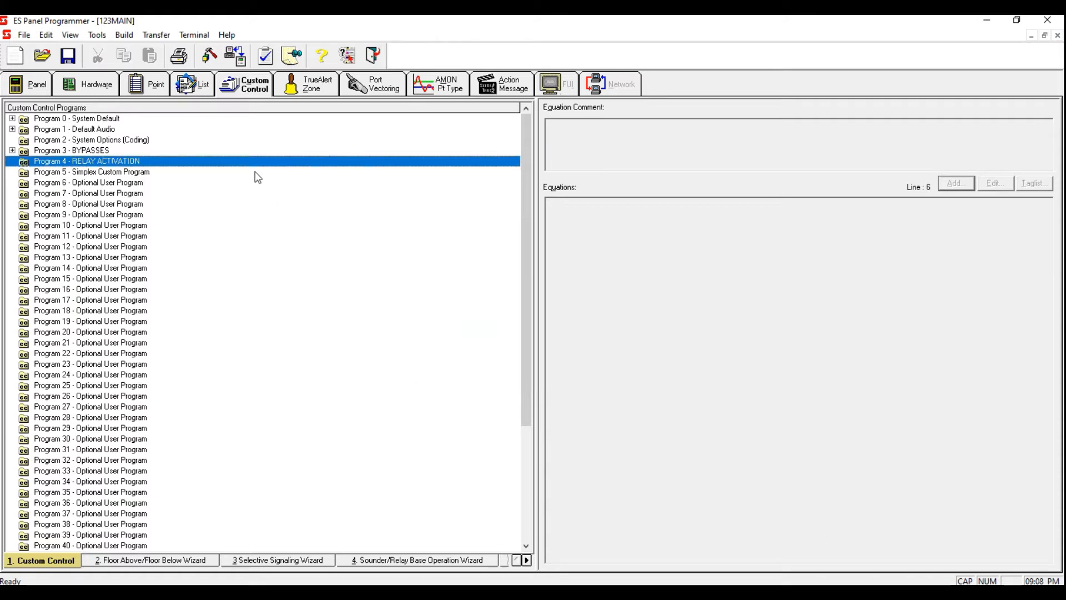
Step: Add an equation to Program 4 labelled ELEVATOR RECALL
{"action": "right_click", "coordinate": [245, 161]}
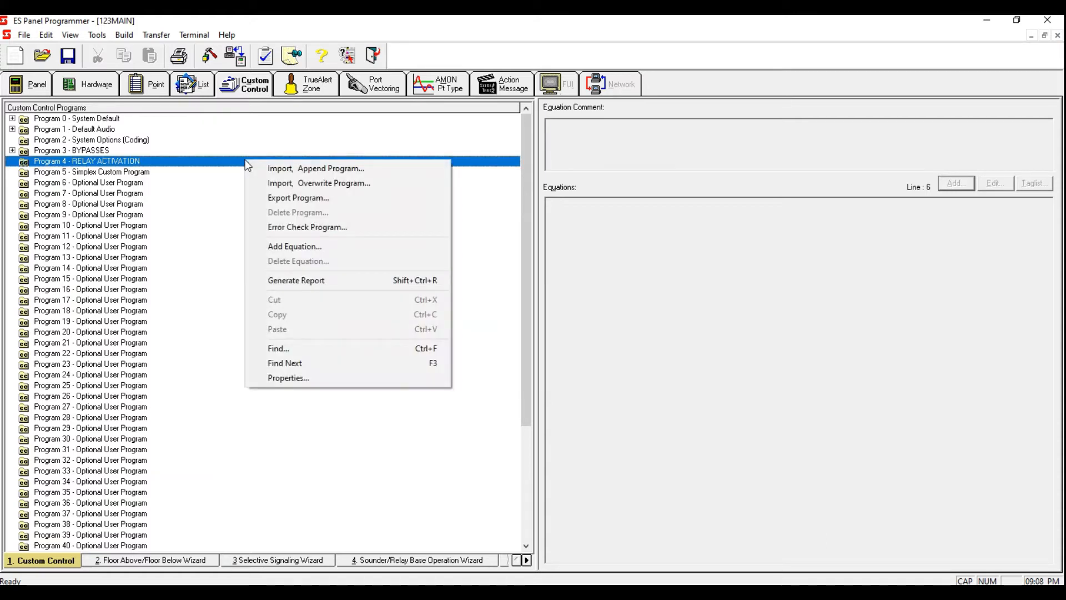
{"action": "left_click", "coordinate": [335, 250]}
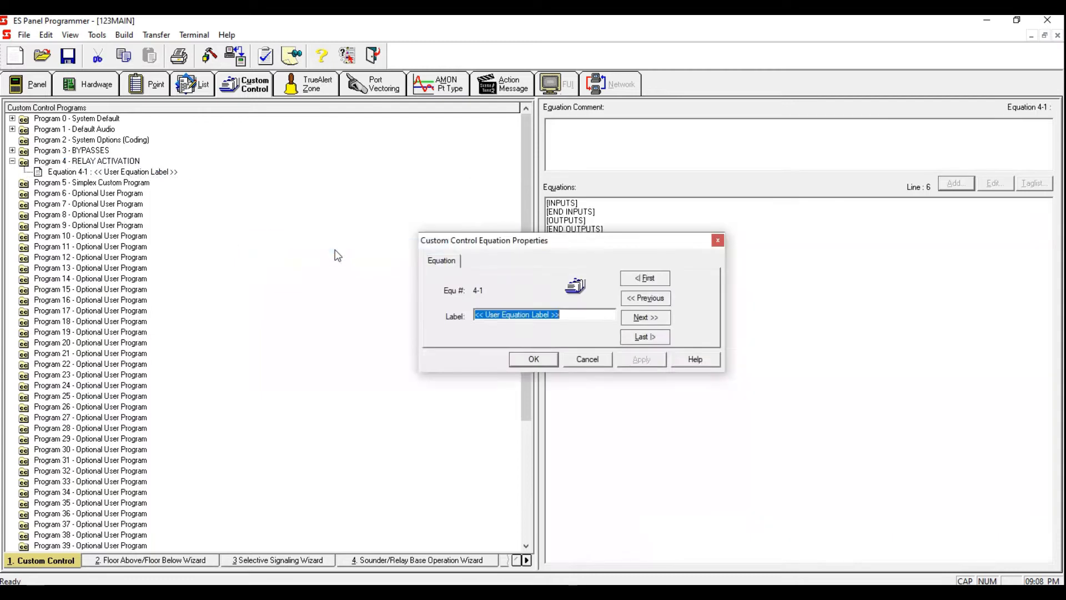
{"action": "key", "text": "BackSpace"}
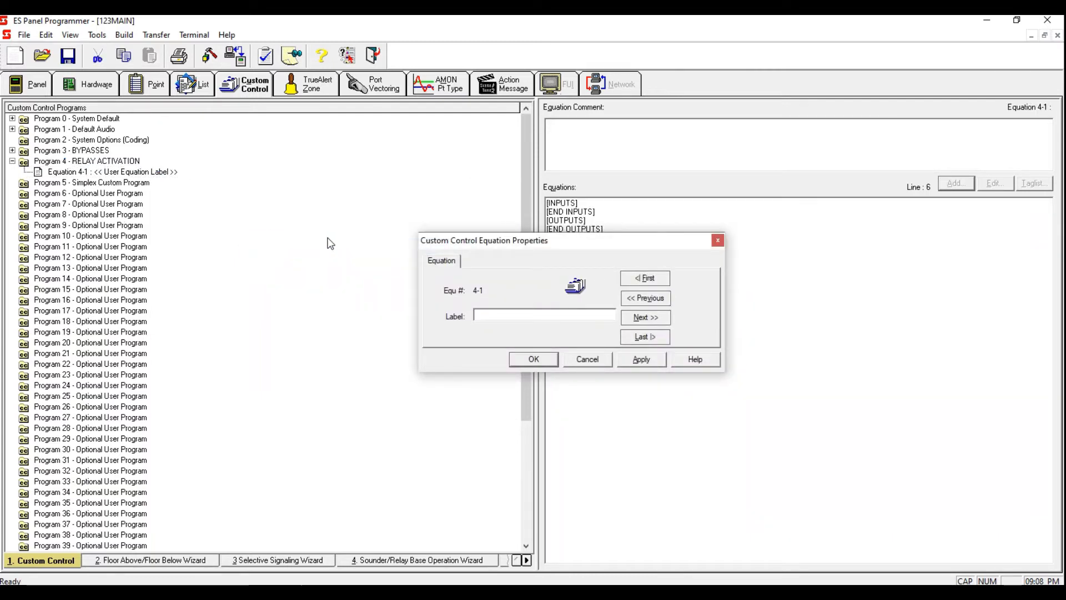
{"action": "type", "text": "ELEVATOR "}
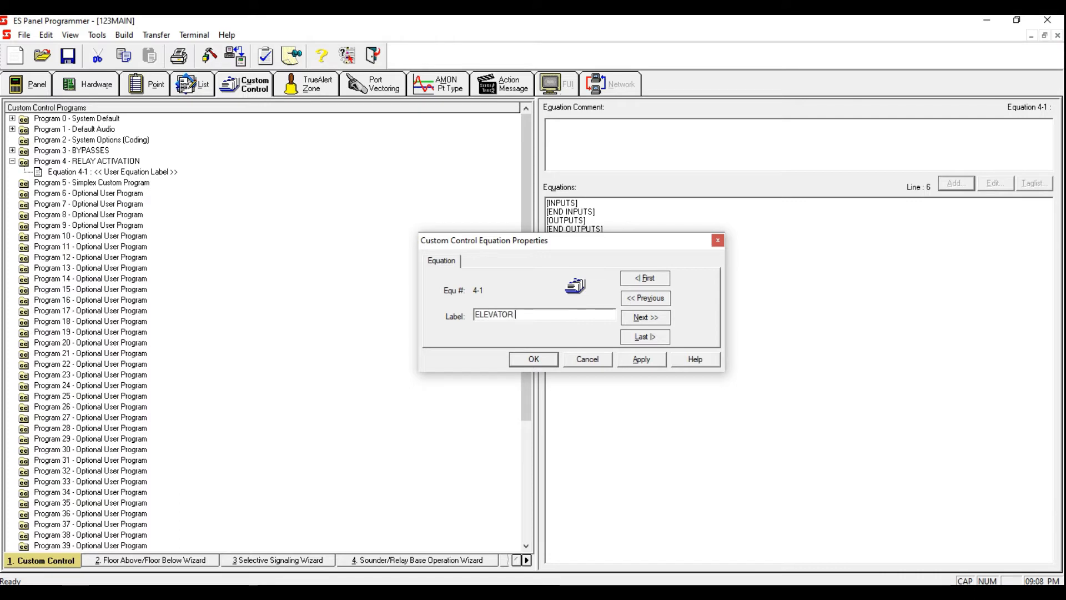
{"action": "type", "text": "RECALL"}
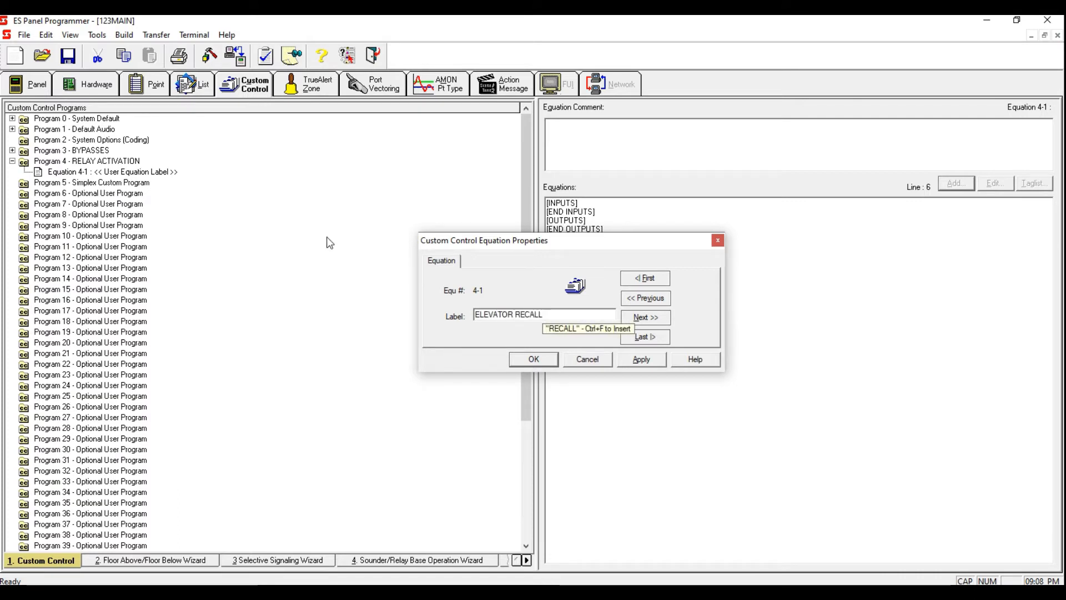
{"action": "left_click", "coordinate": [640, 361]}
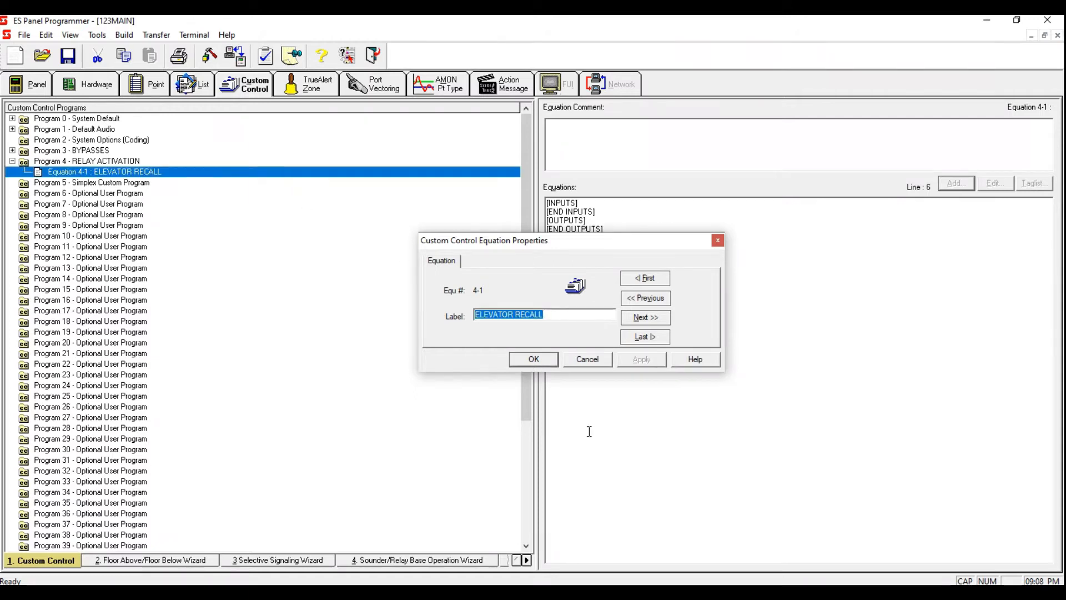
Step: Add a second equation to Program 4 labelled ELEVATOR ALTERNATE RECALL
{"action": "left_click", "coordinate": [588, 359]}
{"action": "right_click", "coordinate": [272, 173]}
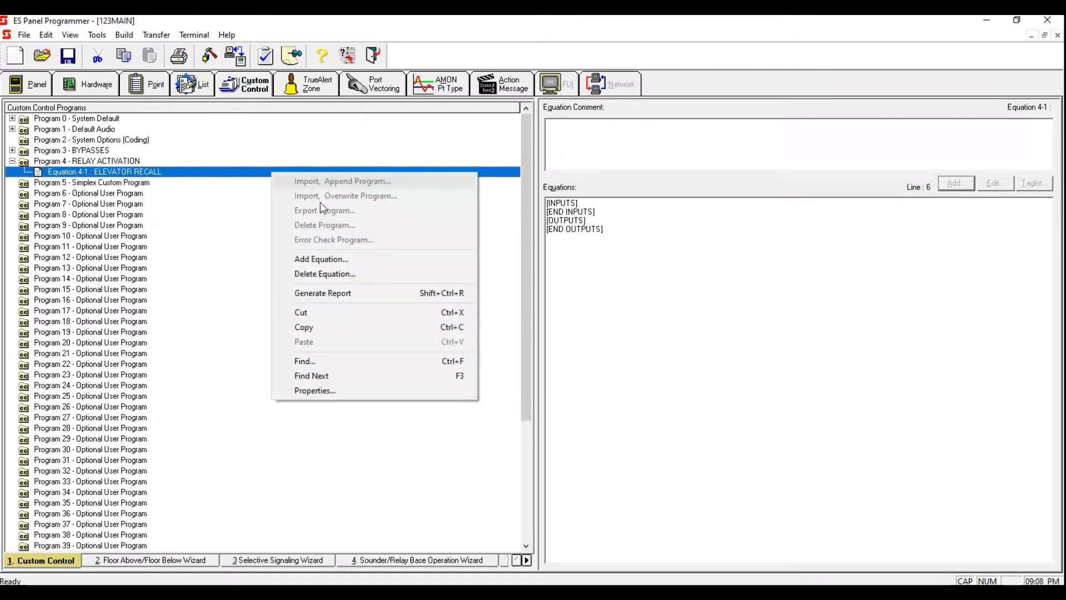
{"action": "left_click", "coordinate": [342, 254]}
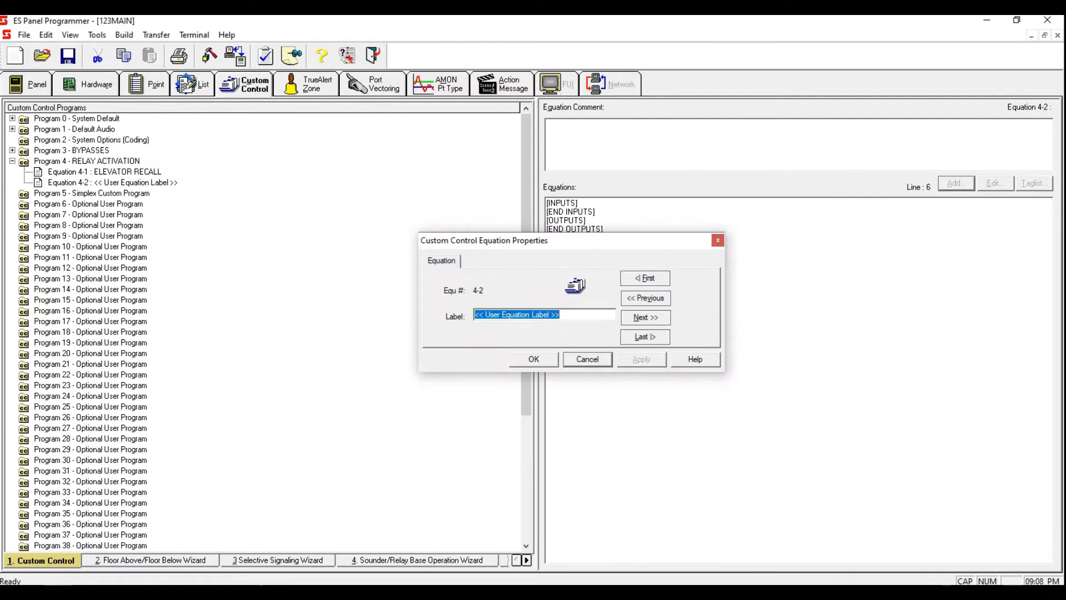
{"action": "type", "text": "ELEVATOR AL"}
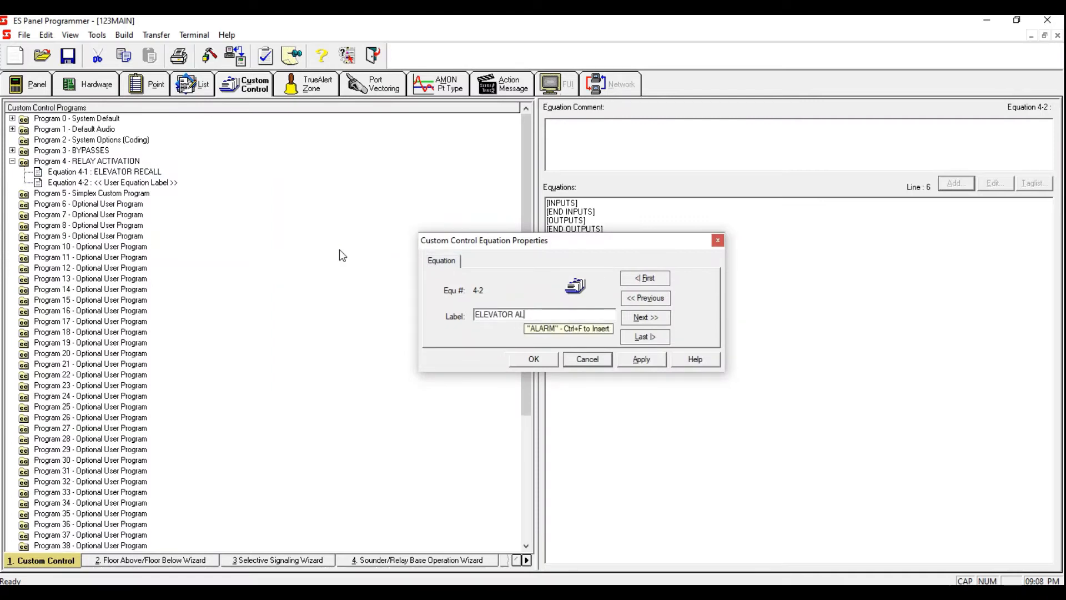
{"action": "type", "text": "TERNATE RECALL"}
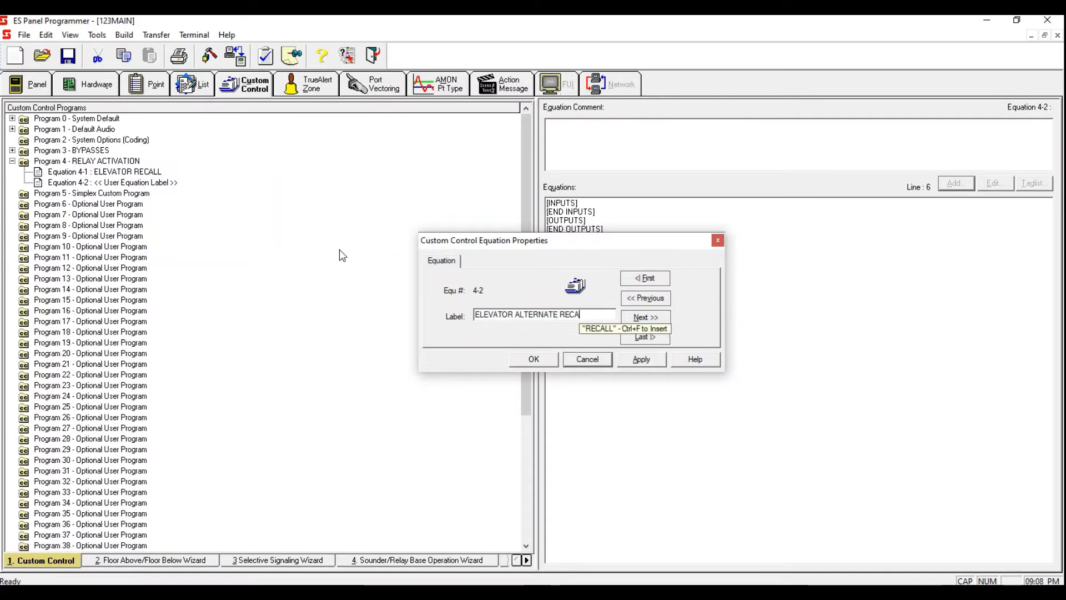
{"action": "left_click", "coordinate": [642, 359]}
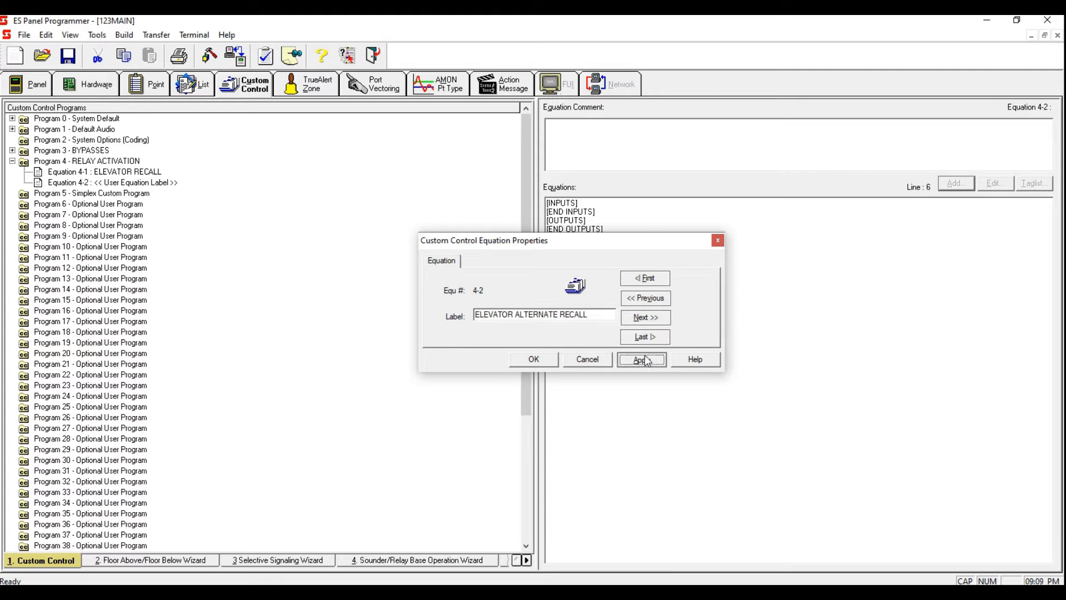
{"action": "left_click", "coordinate": [534, 360]}
Step: Add a third equation to Program 4 labelled AHU 1 SHUTDOWN
{"action": "right_click", "coordinate": [200, 187]}
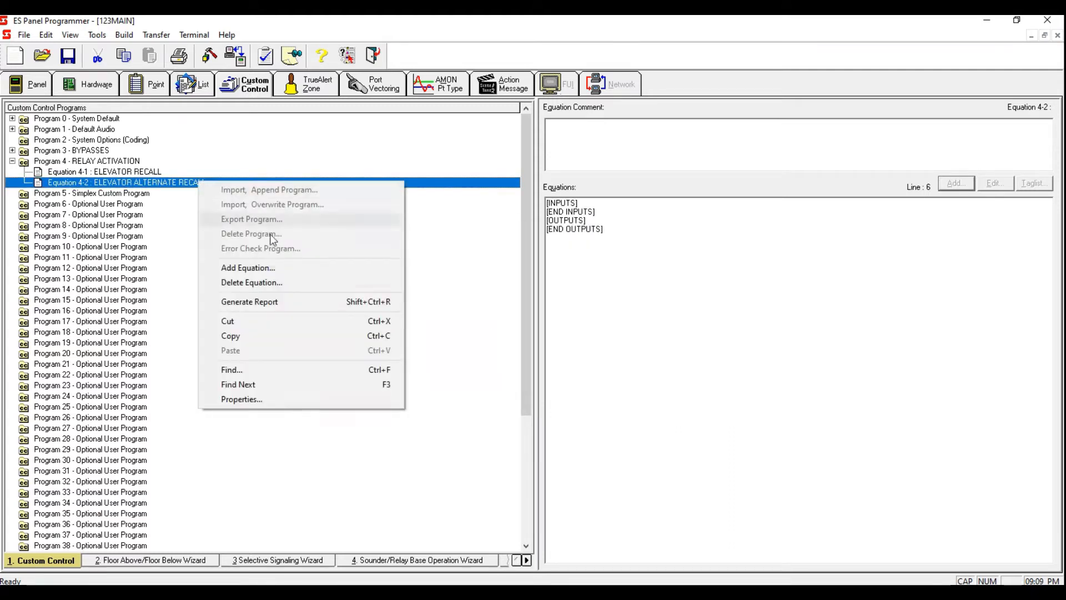
{"action": "left_click", "coordinate": [272, 266]}
{"action": "type", "text": "AHU 1 SHUTDOWN"}
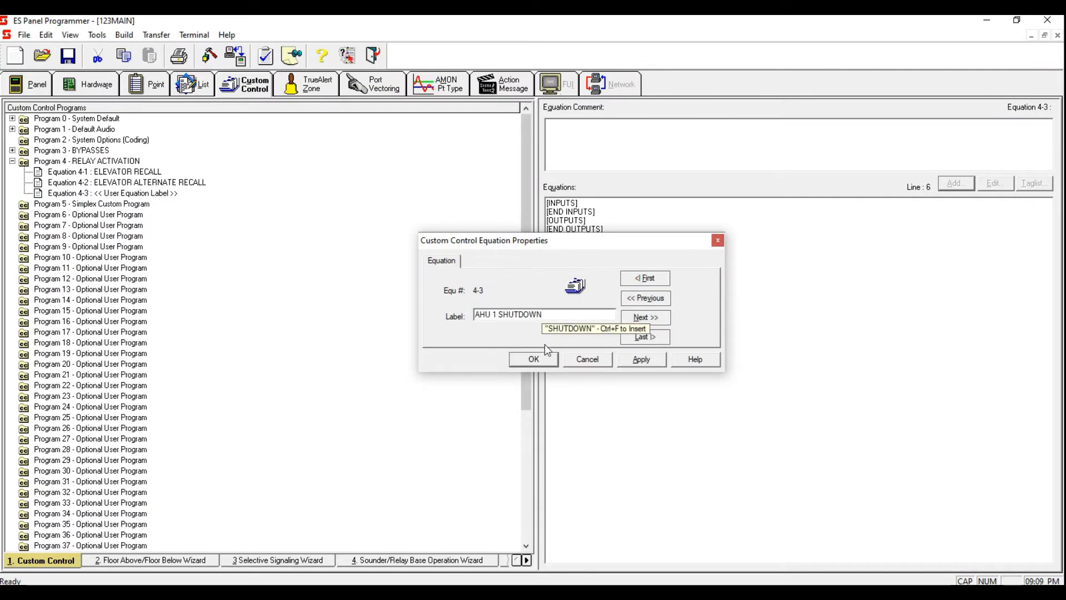
{"action": "left_click", "coordinate": [641, 359]}
{"action": "left_click", "coordinate": [534, 358]}
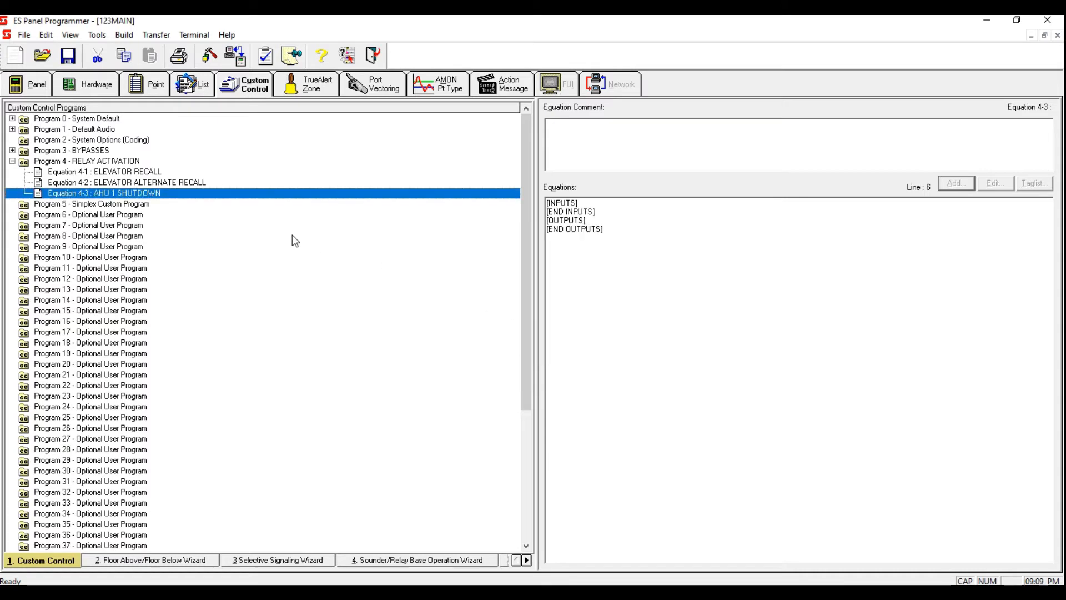
Step: Add a fourth equation to Program 4 labelled AHU 2 SHUTDOWN
{"action": "right_click", "coordinate": [269, 198]}
{"action": "left_click", "coordinate": [323, 277]}
{"action": "type", "text": "AHU 2 SHUT D"}
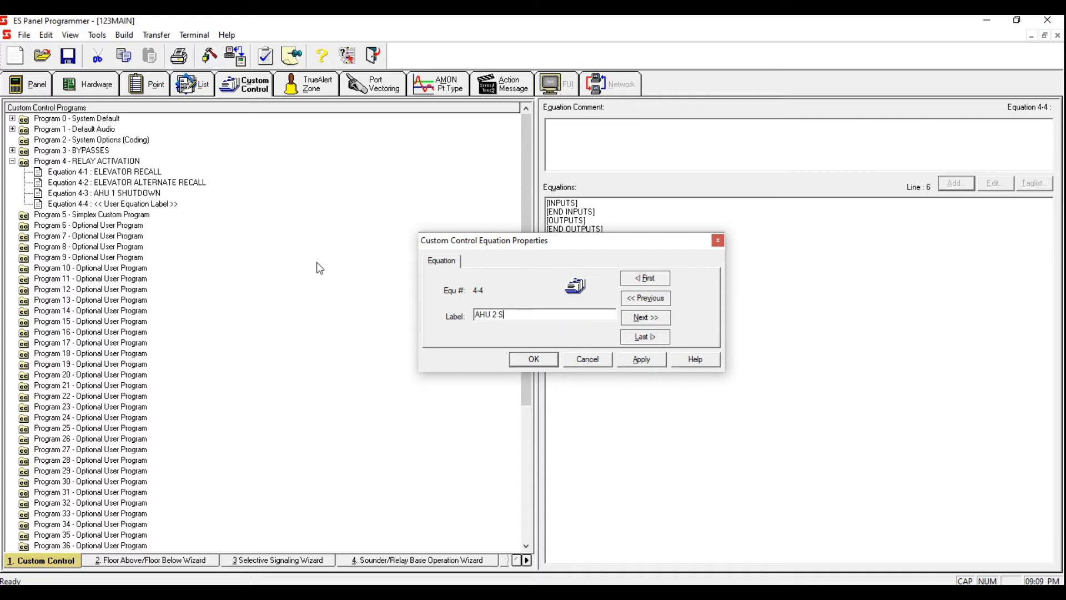
{"action": "key", "text": "BackSpace"}
{"action": "key", "text": "BackSpace"}
{"action": "type", "text": "DHOWN"}
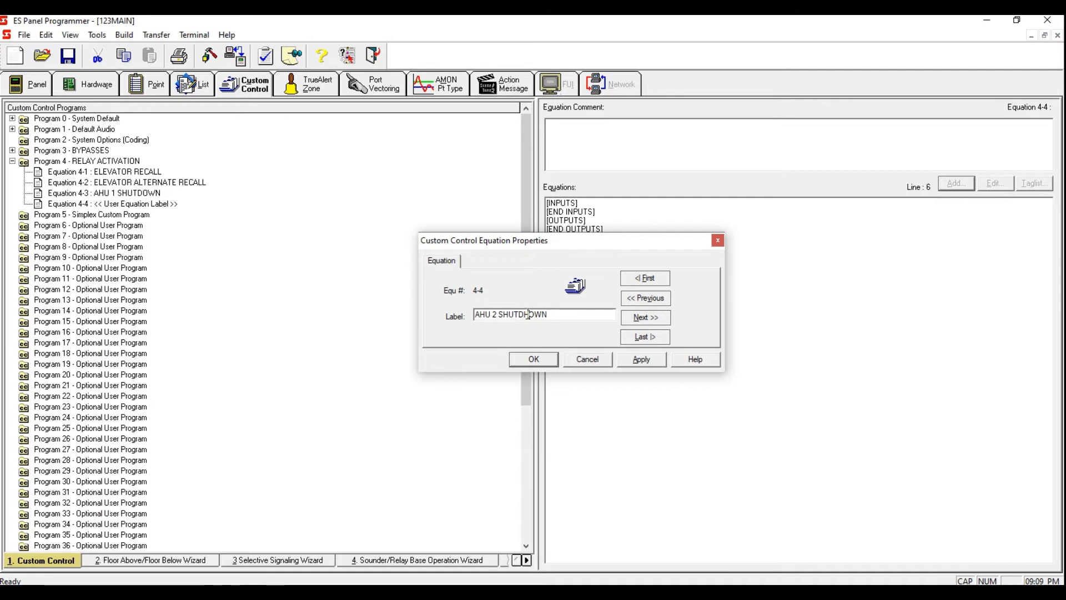
{"action": "key", "text": "BackSpace"}
{"action": "left_click", "coordinate": [633, 359]}
{"action": "left_click", "coordinate": [534, 359]}
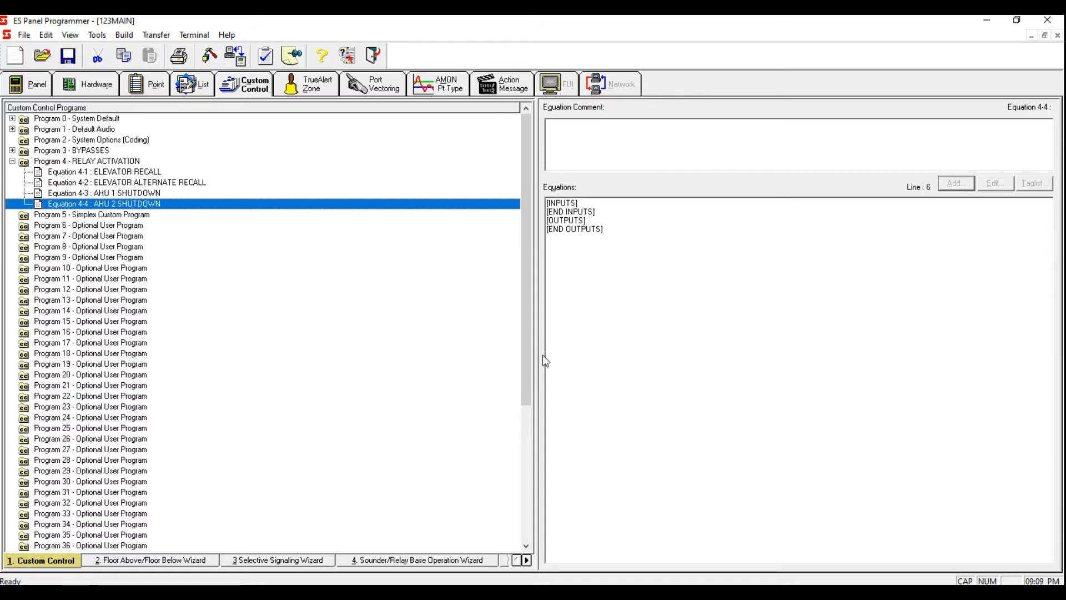
Step: Start adding an input line to the ELEVATOR RECALL equation as Point Status with OR and DETECT qualifiers
{"action": "right_click", "coordinate": [260, 203]}
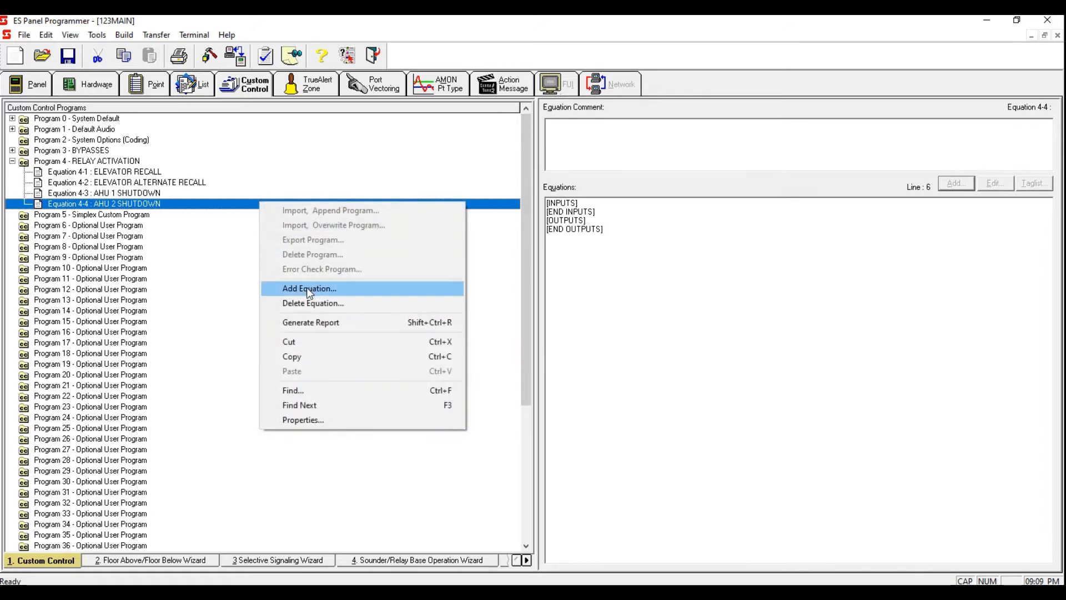
{"action": "left_click", "coordinate": [148, 174]}
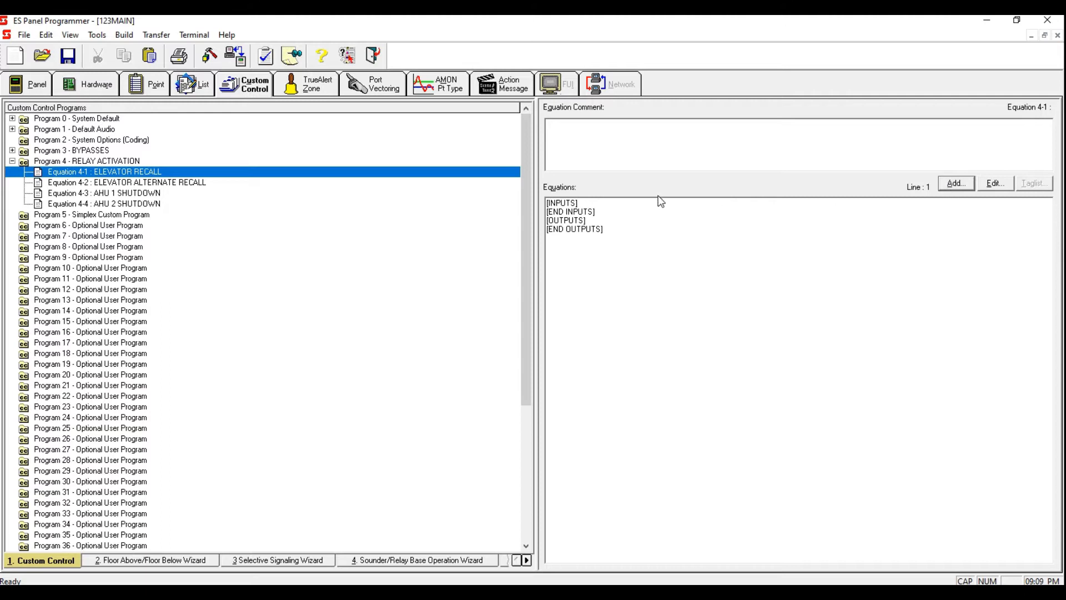
{"action": "left_click", "coordinate": [957, 184]}
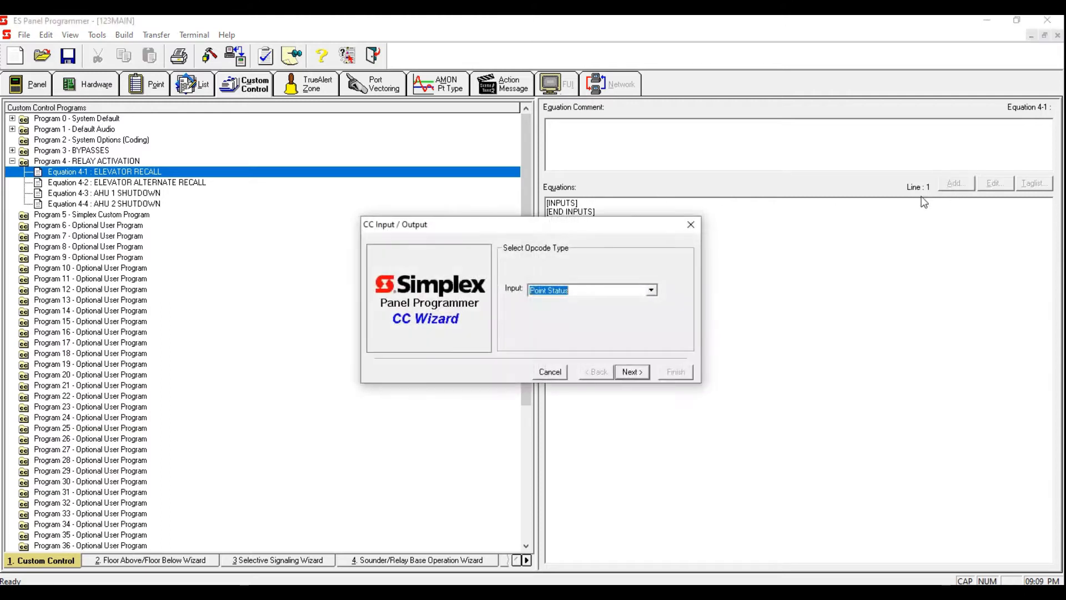
{"action": "left_click", "coordinate": [639, 373]}
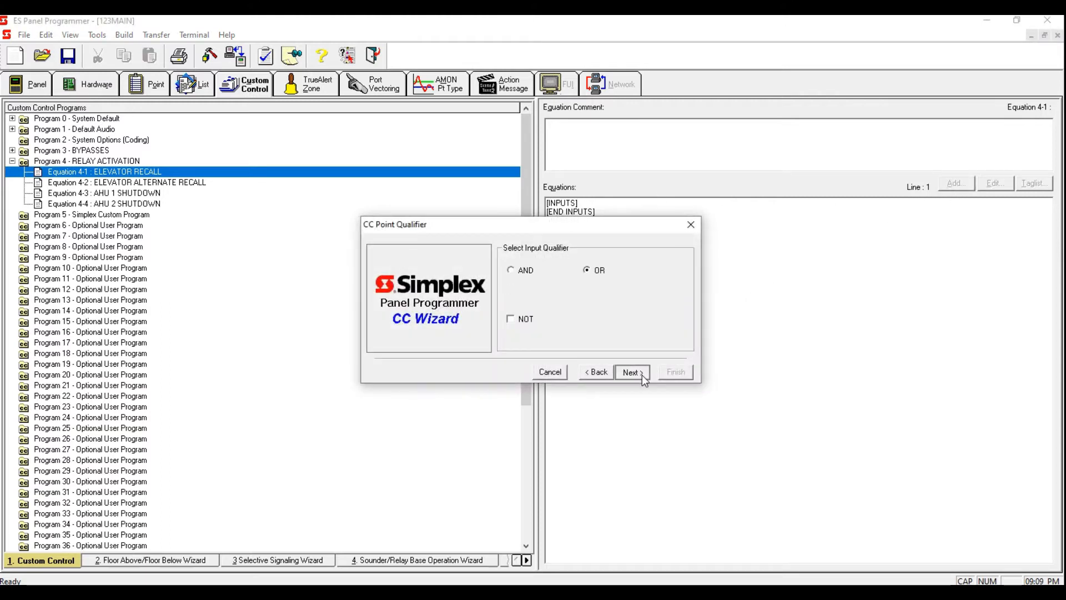
{"action": "left_click", "coordinate": [642, 374]}
{"action": "left_click", "coordinate": [634, 373]}
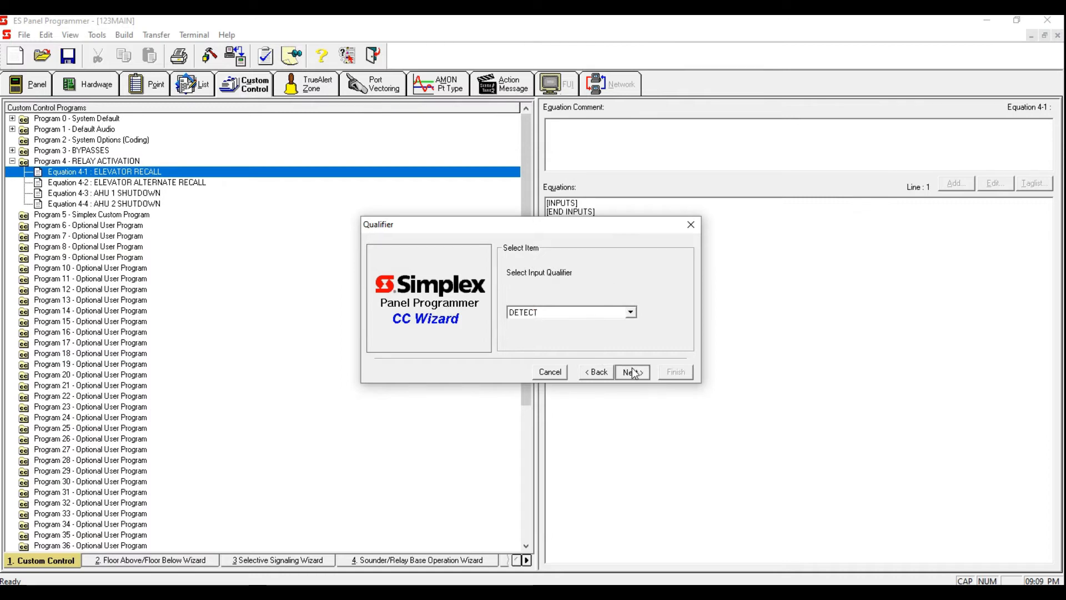
{"action": "left_click", "coordinate": [611, 340]}
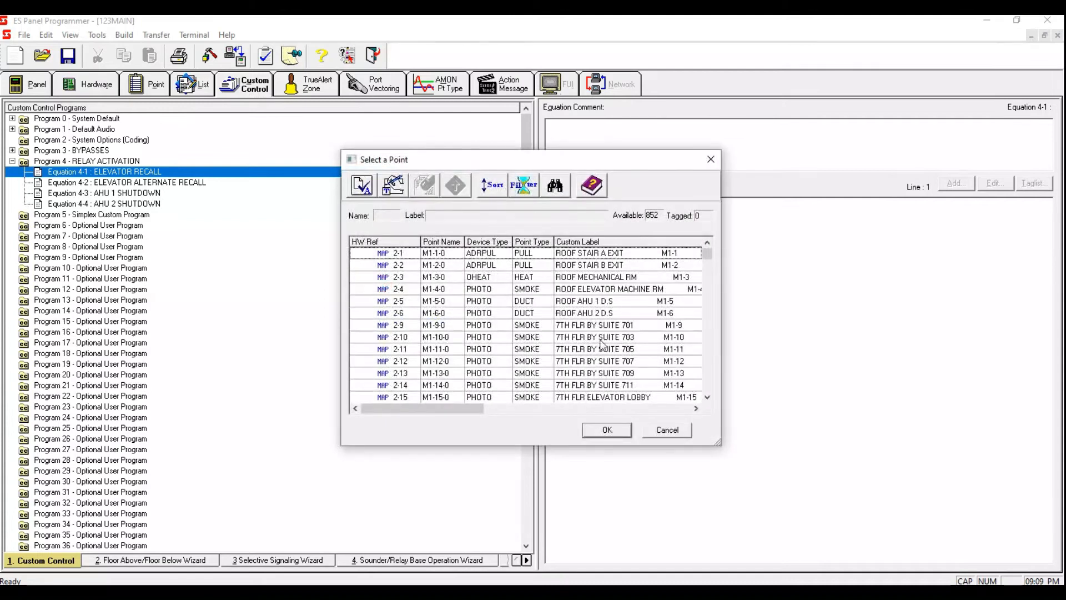
Step: Sort the point list by custom label and filter it to MAPNET/IDNet/VALOOP/MX Loop points
{"action": "left_click", "coordinate": [589, 242]}
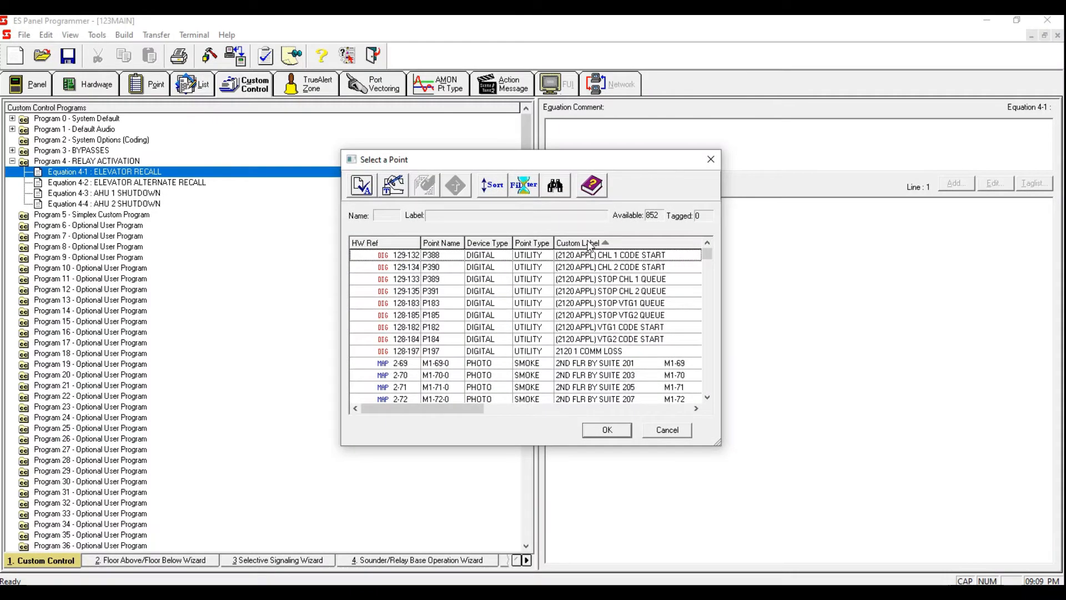
{"action": "left_click", "coordinate": [590, 246]}
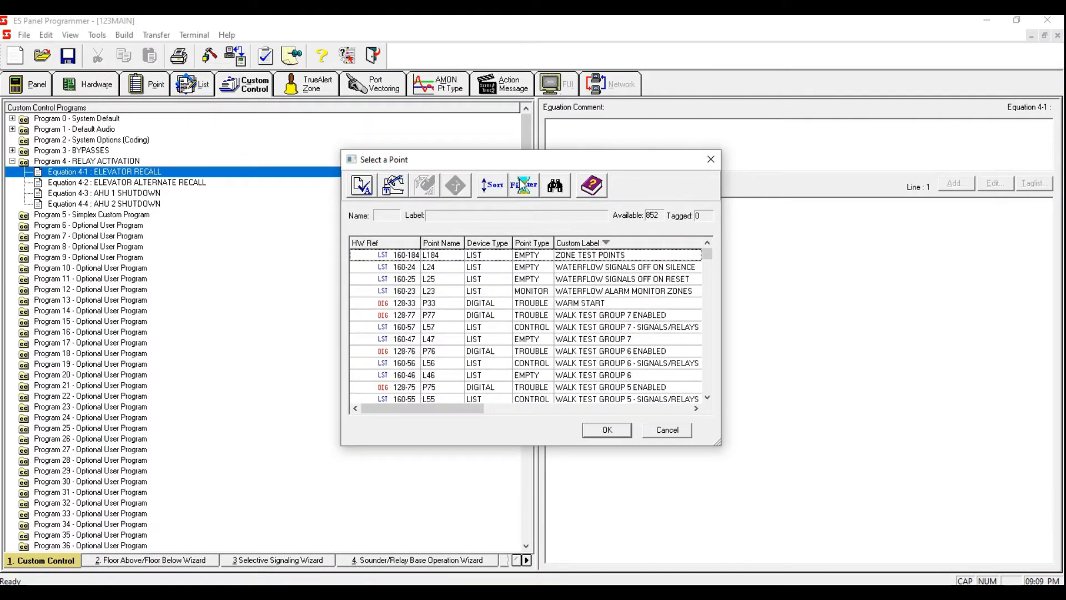
{"action": "left_click", "coordinate": [523, 185]}
{"action": "left_click", "coordinate": [396, 284]}
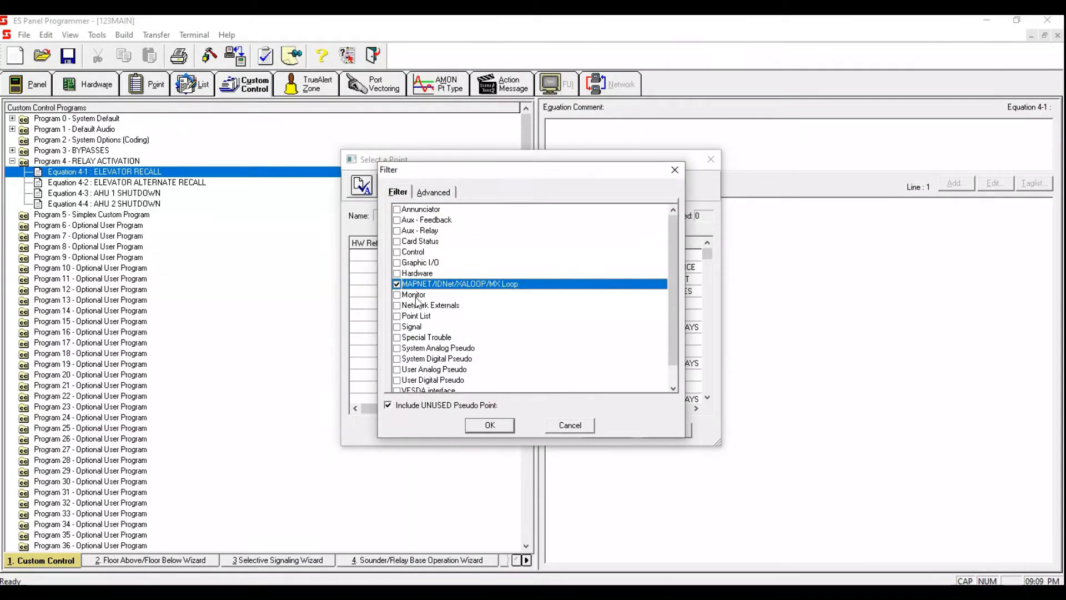
{"action": "left_click", "coordinate": [489, 425]}
Step: Search custom labels for ELEVATOR and tag the roof elevator machine room detector
{"action": "left_click", "coordinate": [556, 184]}
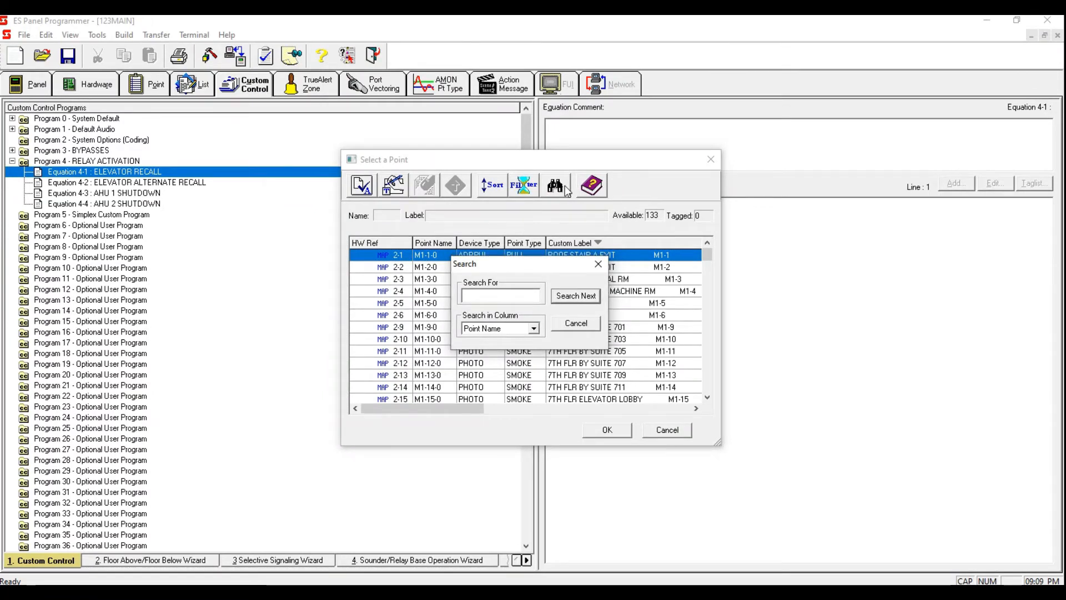
{"action": "left_click_drag", "start_coordinate": [529, 262], "coordinate": [479, 252]}
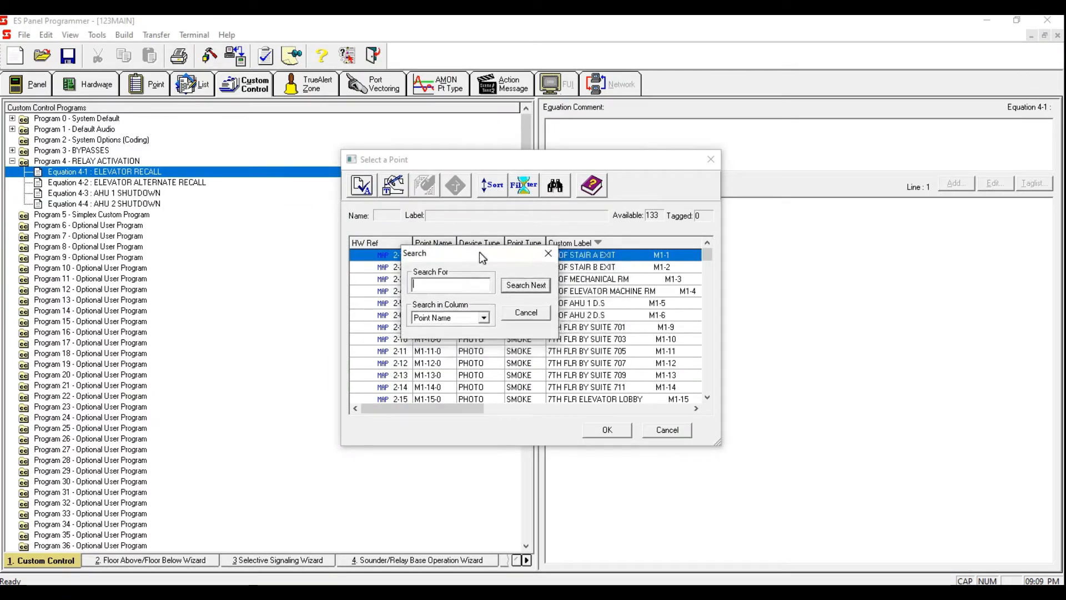
{"action": "left_click", "coordinate": [483, 318]}
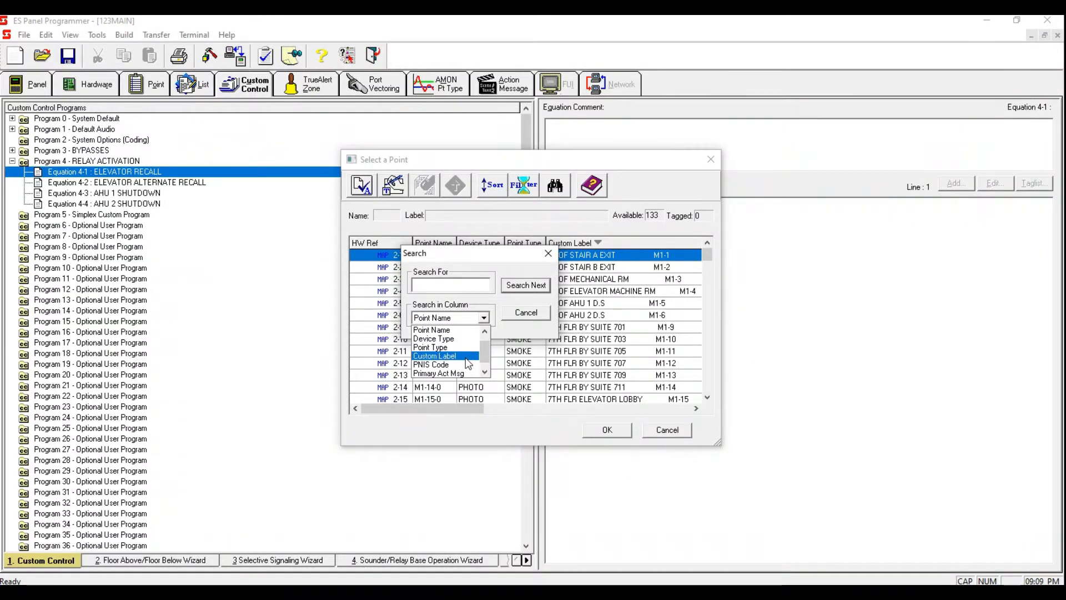
{"action": "left_click", "coordinate": [466, 357]}
{"action": "left_click", "coordinate": [461, 284]}
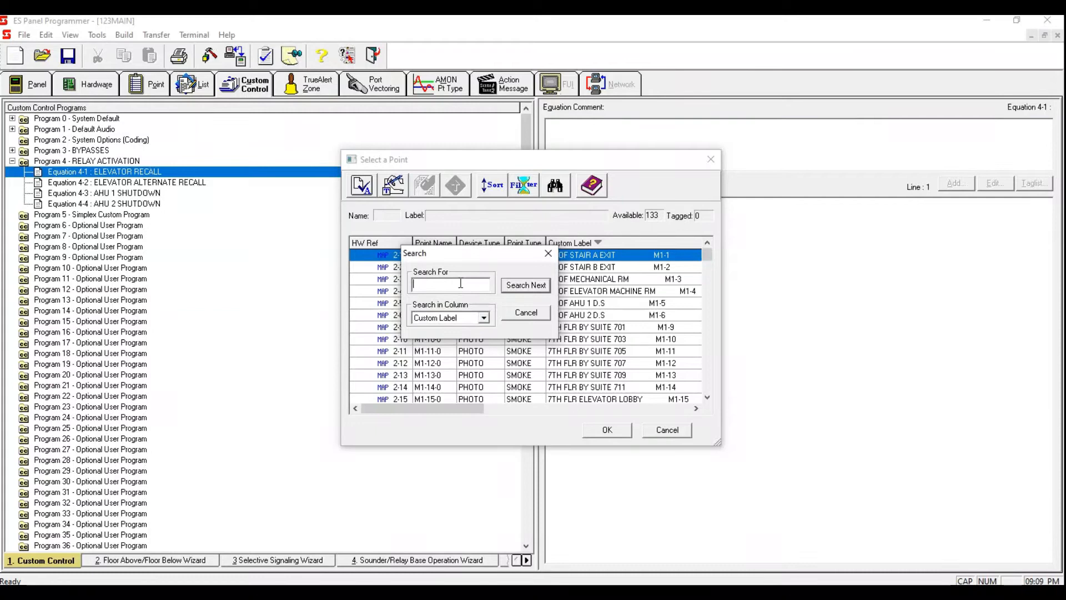
{"action": "type", "text": "ELEVATOR"}
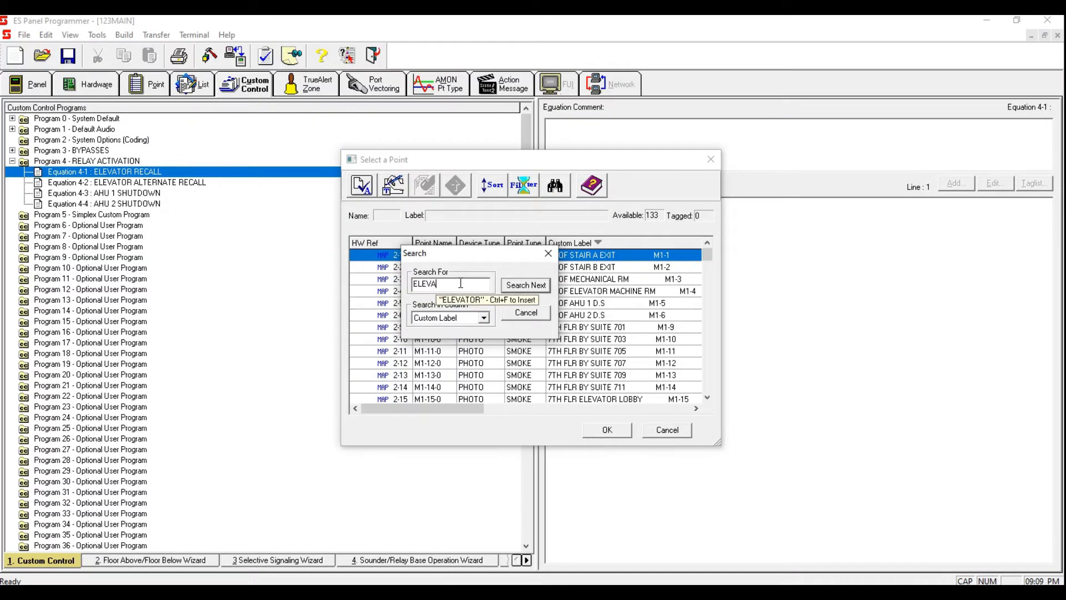
{"action": "left_click", "coordinate": [529, 285]}
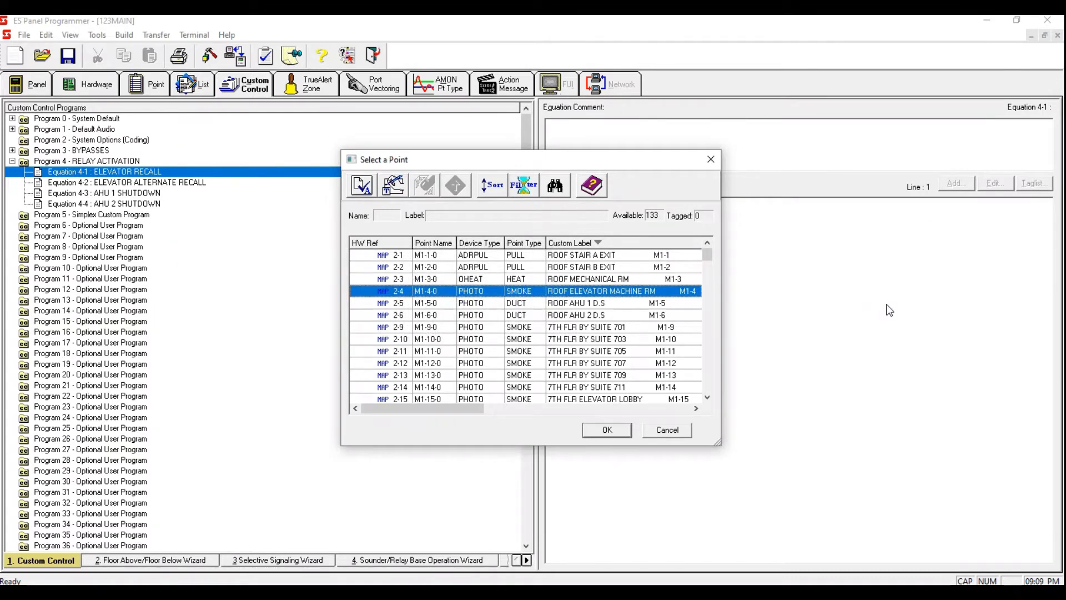
{"action": "key", "text": "space"}
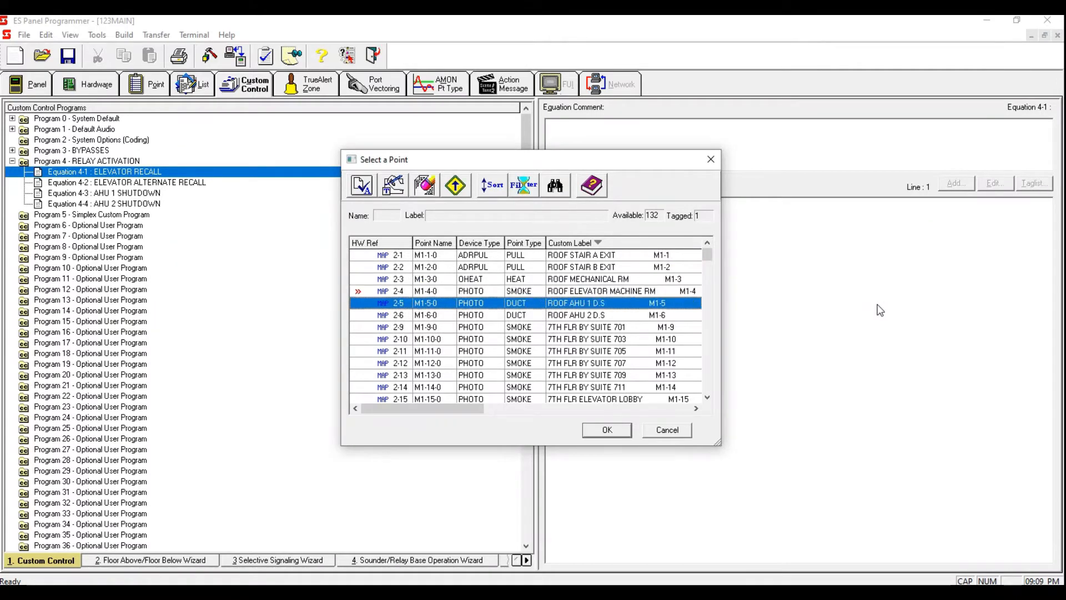
Step: Find and tag the 7th floor and 6th floor elevator lobby detectors
{"action": "left_click", "coordinate": [557, 189]}
{"action": "left_click", "coordinate": [571, 292]}
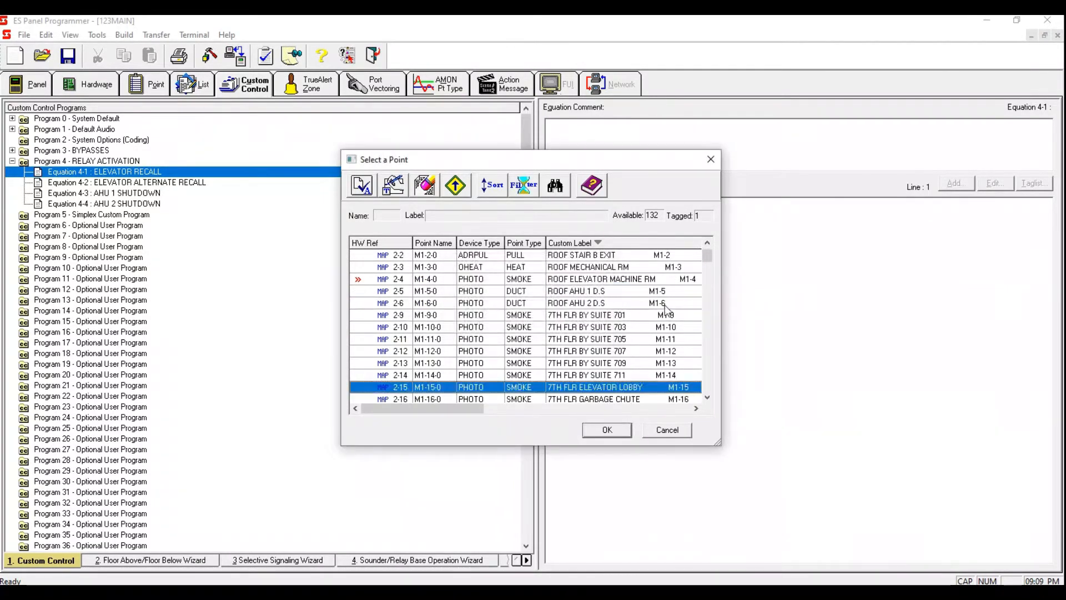
{"action": "key", "text": "space"}
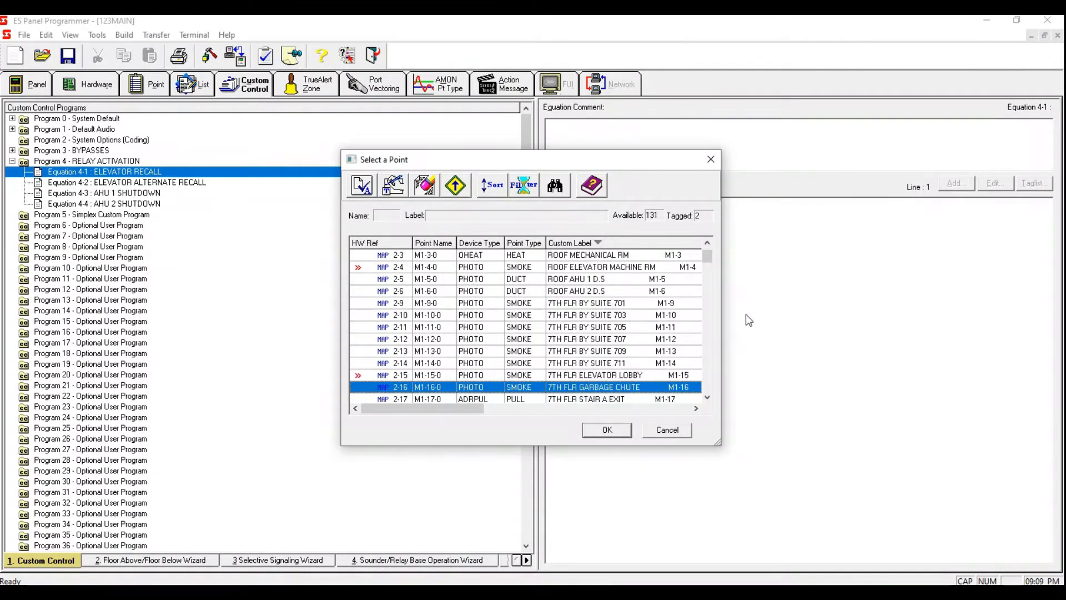
{"action": "left_click", "coordinate": [555, 186]}
{"action": "left_click", "coordinate": [574, 295]}
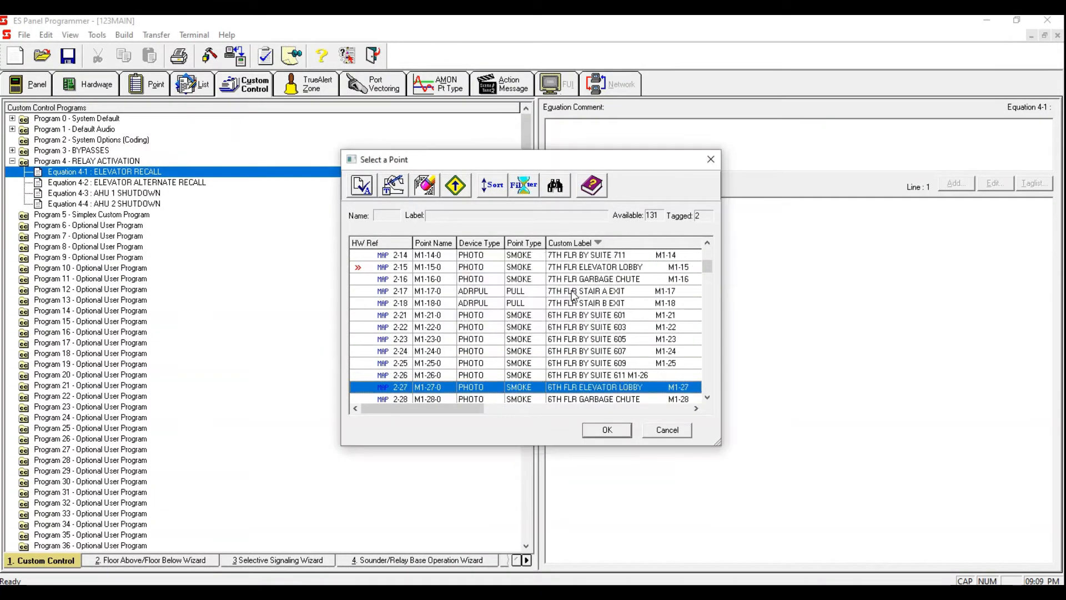
{"action": "key", "text": "space"}
Step: Search custom labels for the next ELEVATOR matches and tag the 5th and 4th floor elevator lobby detectors
{"action": "left_click", "coordinate": [554, 191]}
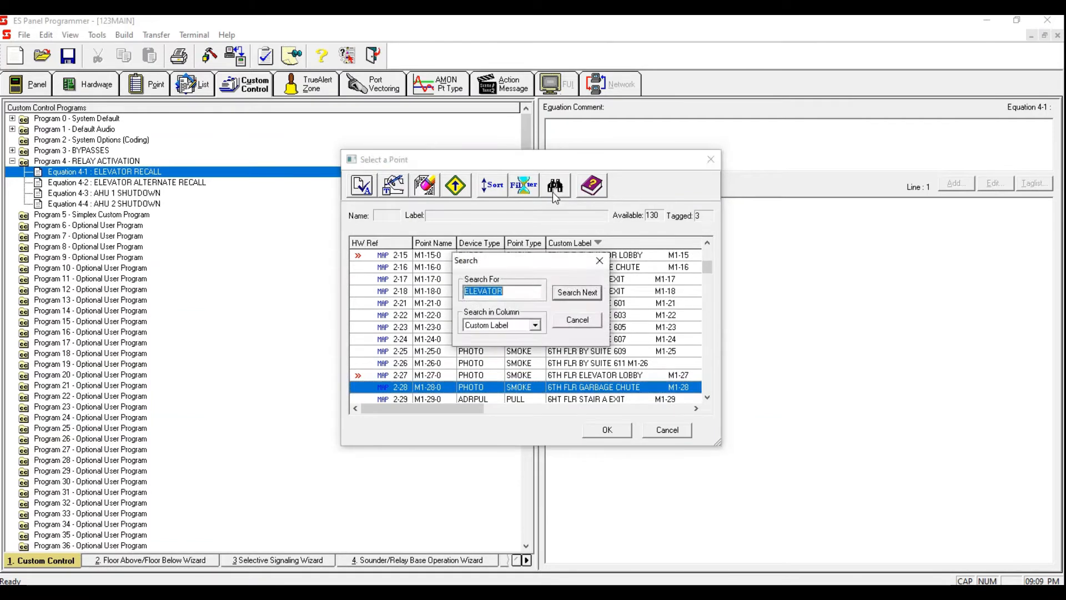
{"action": "left_click", "coordinate": [573, 295]}
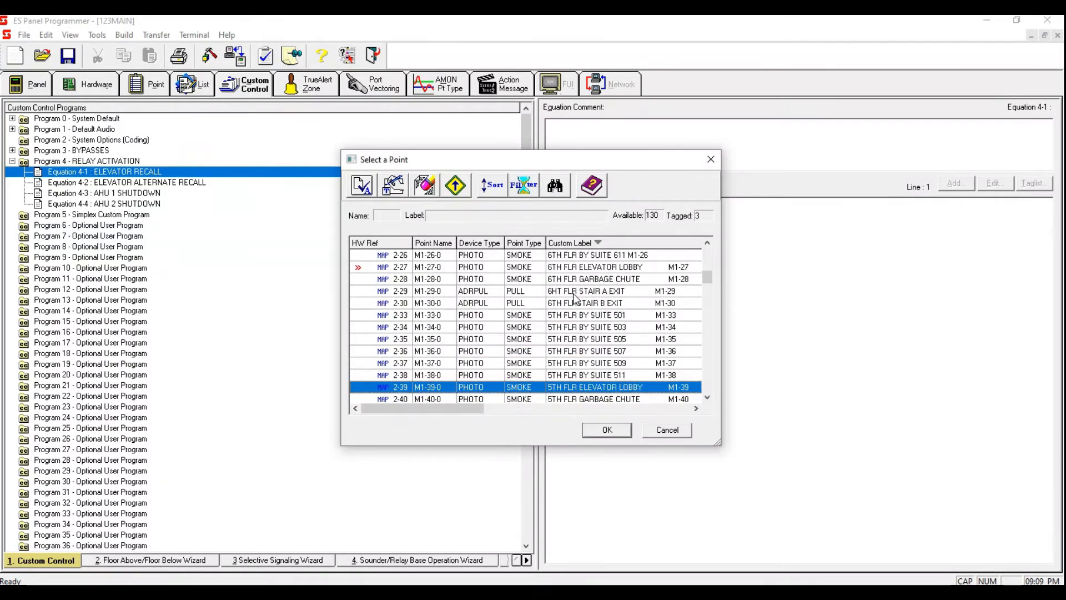
{"action": "key", "text": "space"}
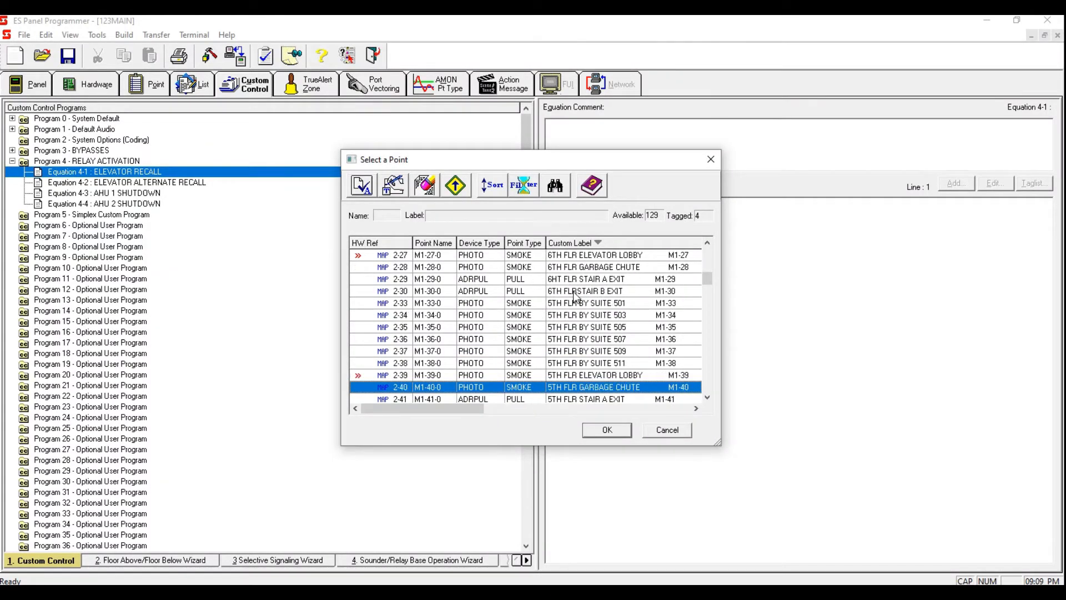
{"action": "left_click", "coordinate": [555, 186]}
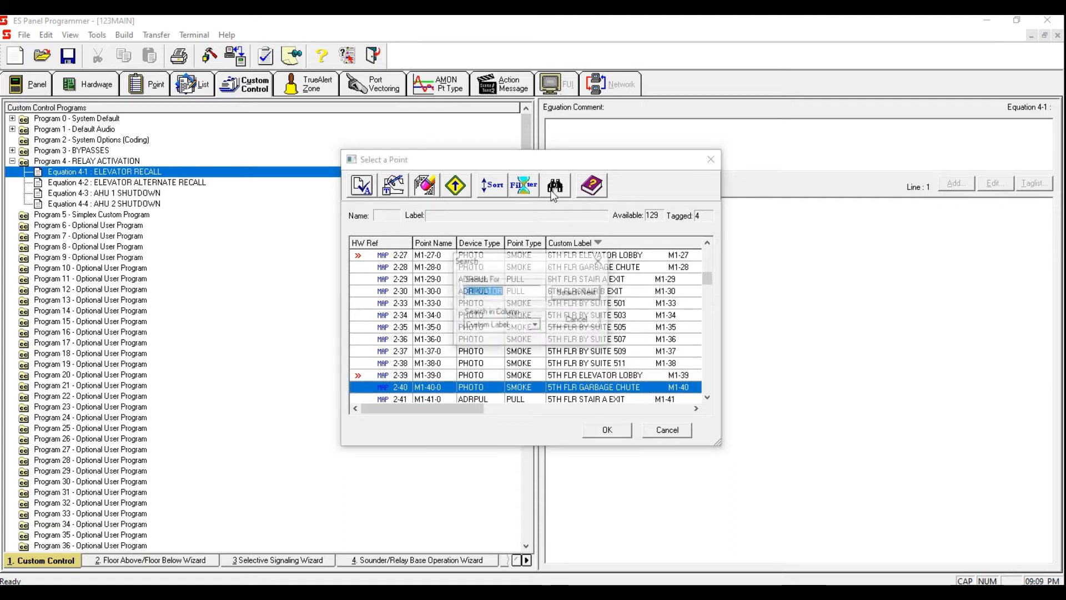
{"action": "left_click", "coordinate": [569, 294]}
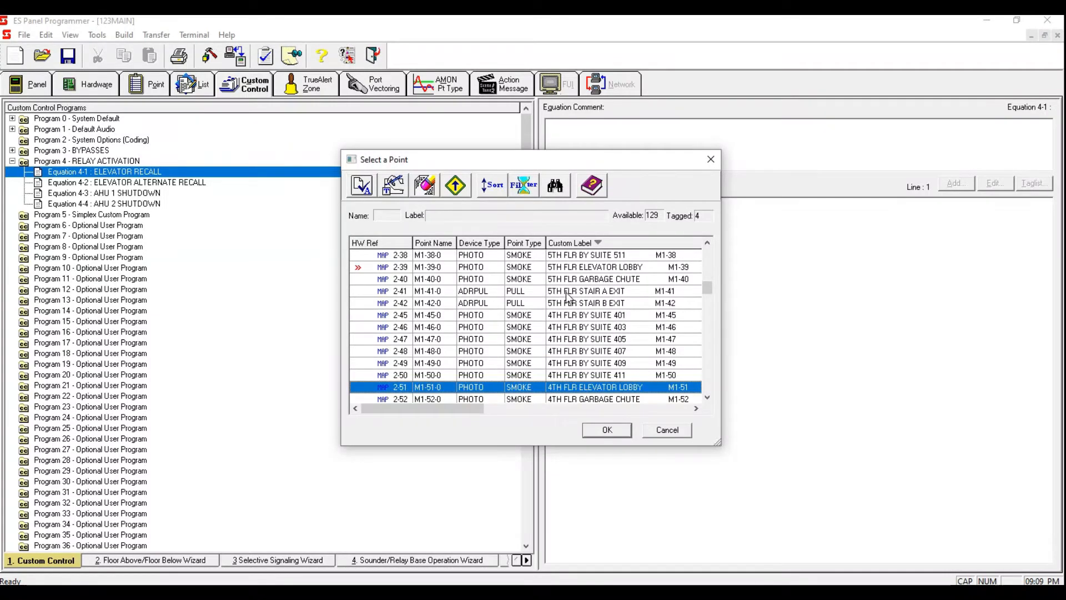
{"action": "key", "text": "space"}
Step: Continue the ELEVATOR search and tag the 3rd and 2nd floor elevator lobby detectors
{"action": "left_click", "coordinate": [557, 190]}
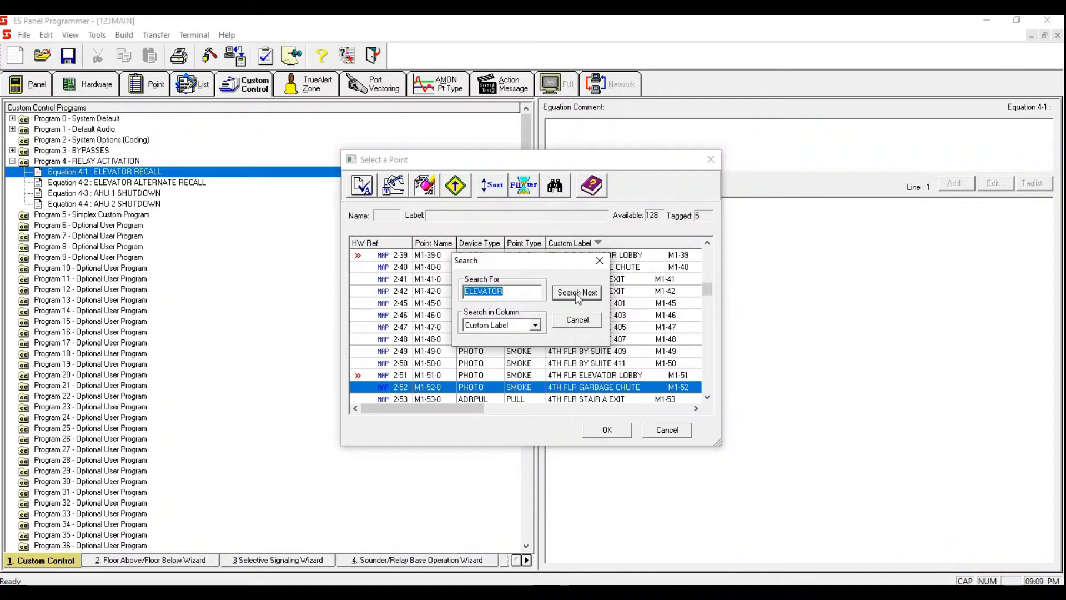
{"action": "left_click", "coordinate": [575, 292]}
{"action": "key", "text": "space"}
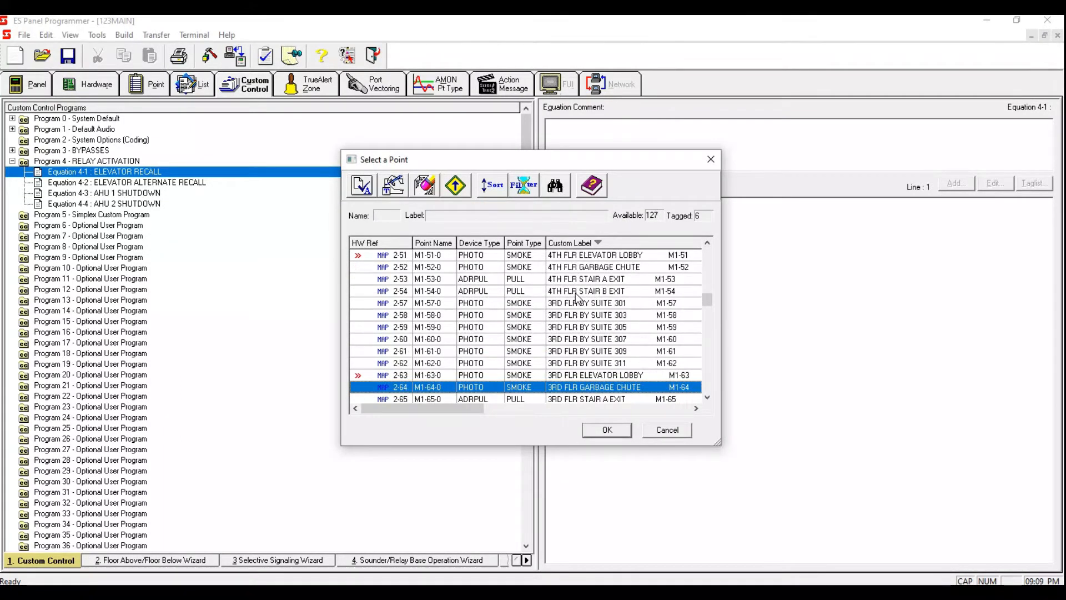
{"action": "left_click", "coordinate": [556, 190]}
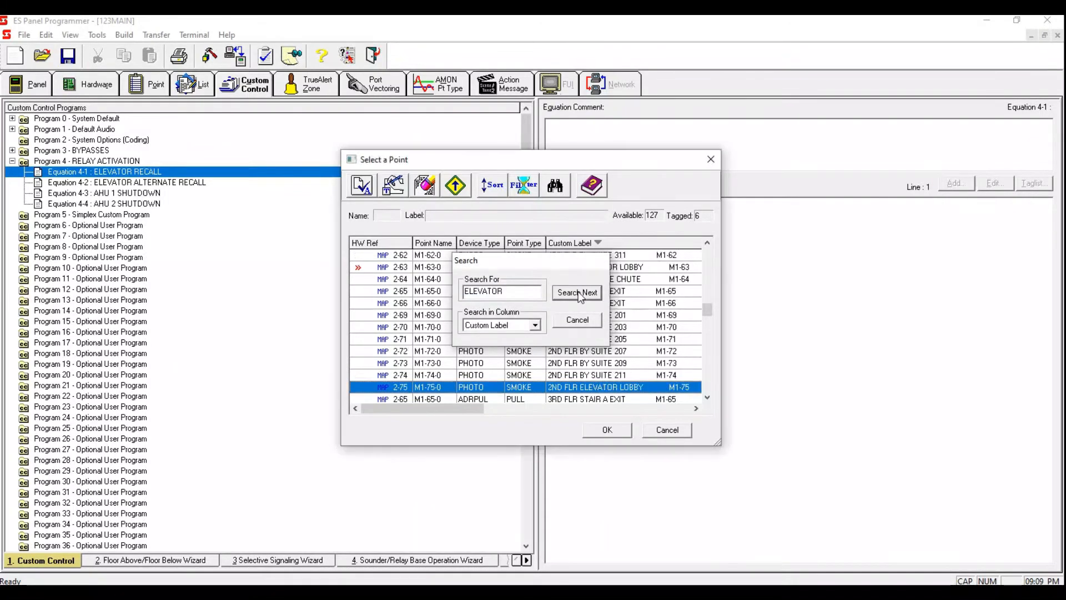
{"action": "left_click", "coordinate": [577, 291]}
{"action": "key", "text": "space"}
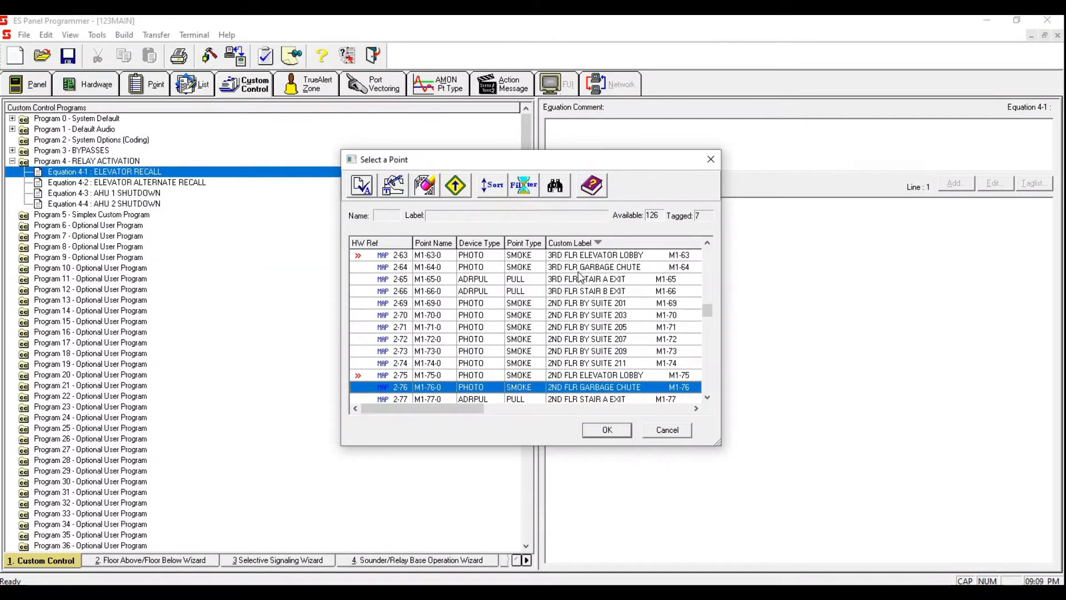
Step: Search past the main floor elevator lobby and tag the P1 elevator lobby smoke detector
{"action": "left_click", "coordinate": [555, 186]}
{"action": "left_click", "coordinate": [577, 292]}
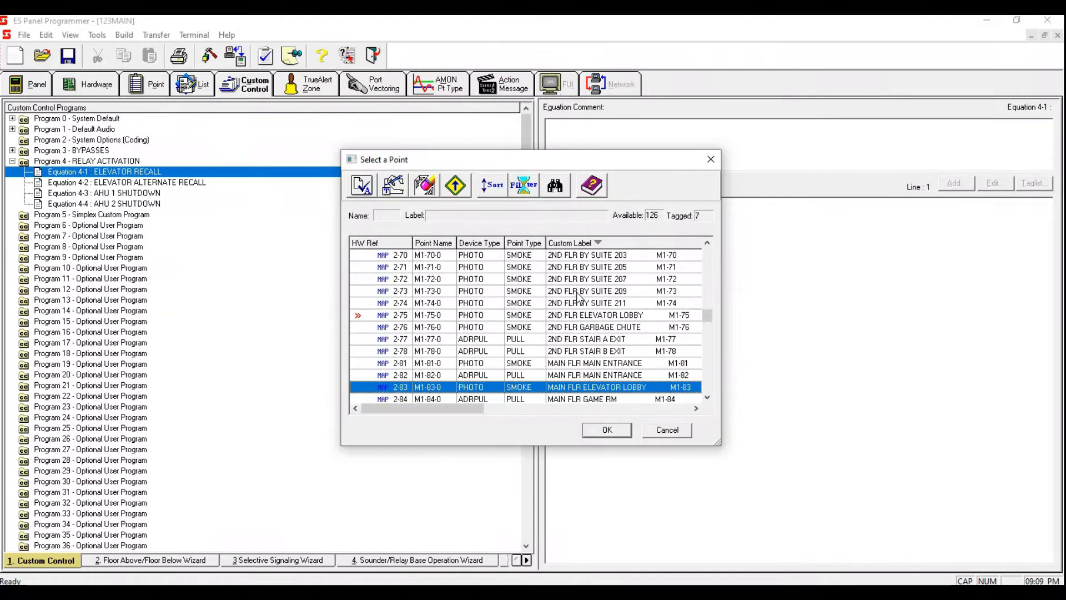
{"action": "left_click", "coordinate": [556, 187]}
{"action": "left_click", "coordinate": [576, 292]}
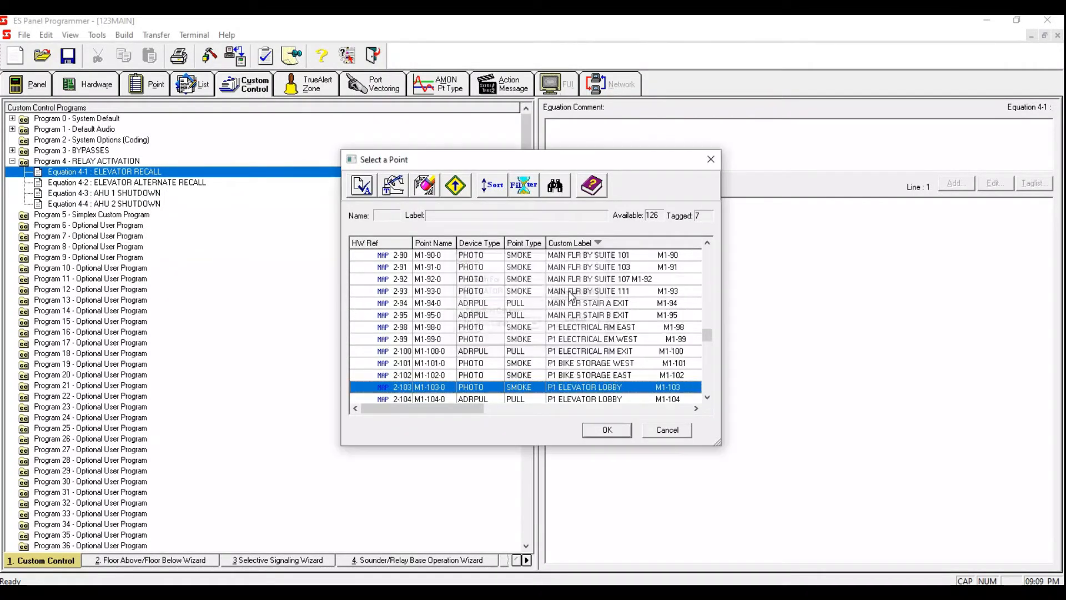
{"action": "key", "text": "space"}
Step: Skip the P1 elevator lobby pull station, tag the P2 elevator lobby detector, and return to the list top
{"action": "left_click", "coordinate": [555, 190]}
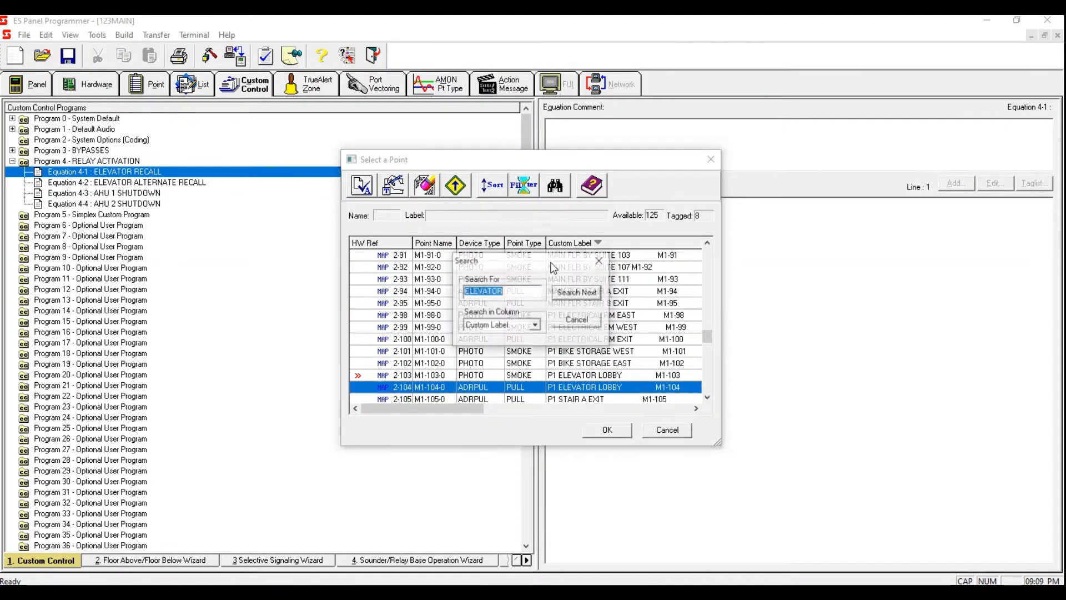
{"action": "left_click", "coordinate": [583, 294]}
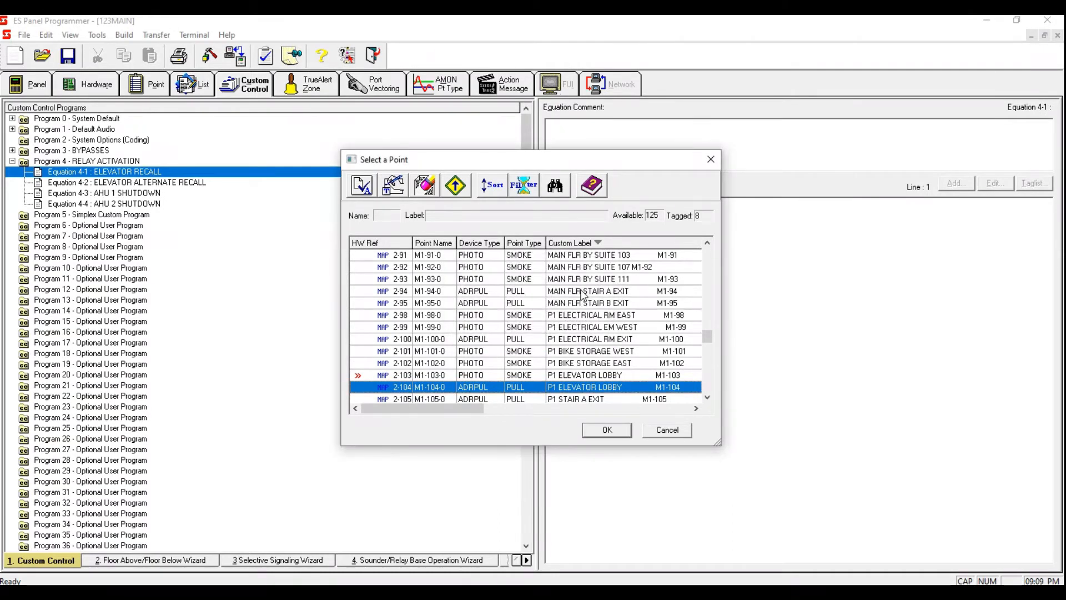
{"action": "left_click", "coordinate": [555, 188]}
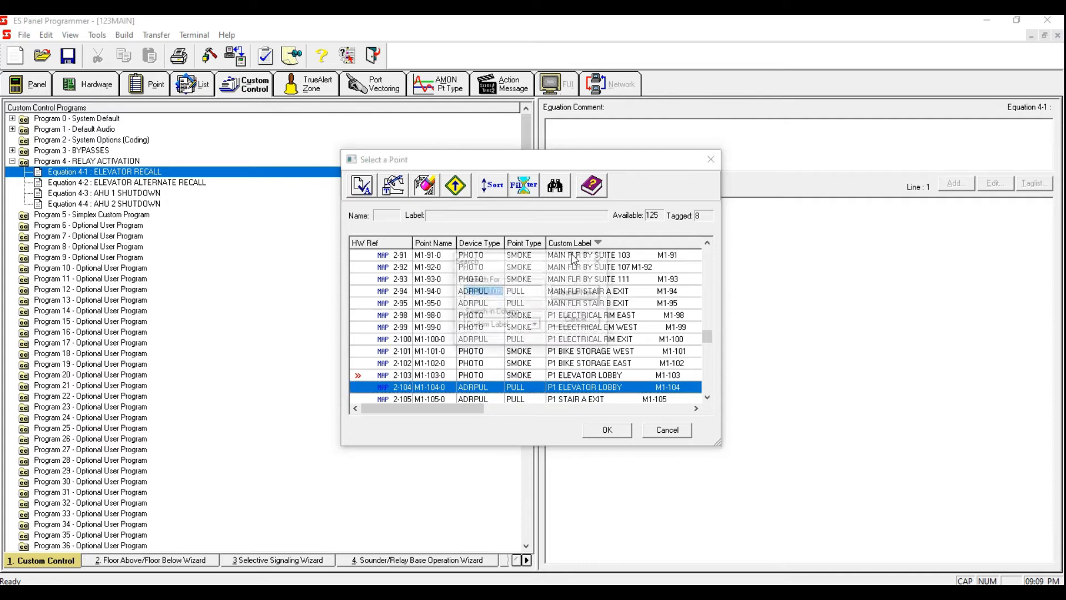
{"action": "left_click", "coordinate": [582, 293]}
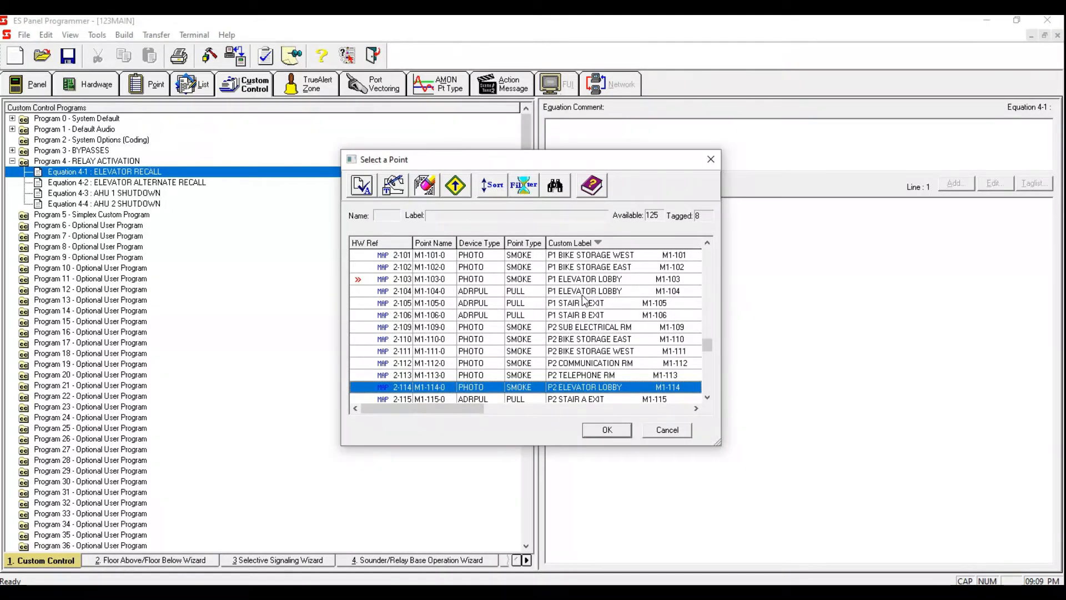
{"action": "left_click_drag", "start_coordinate": [706, 345], "coordinate": [729, 243]}
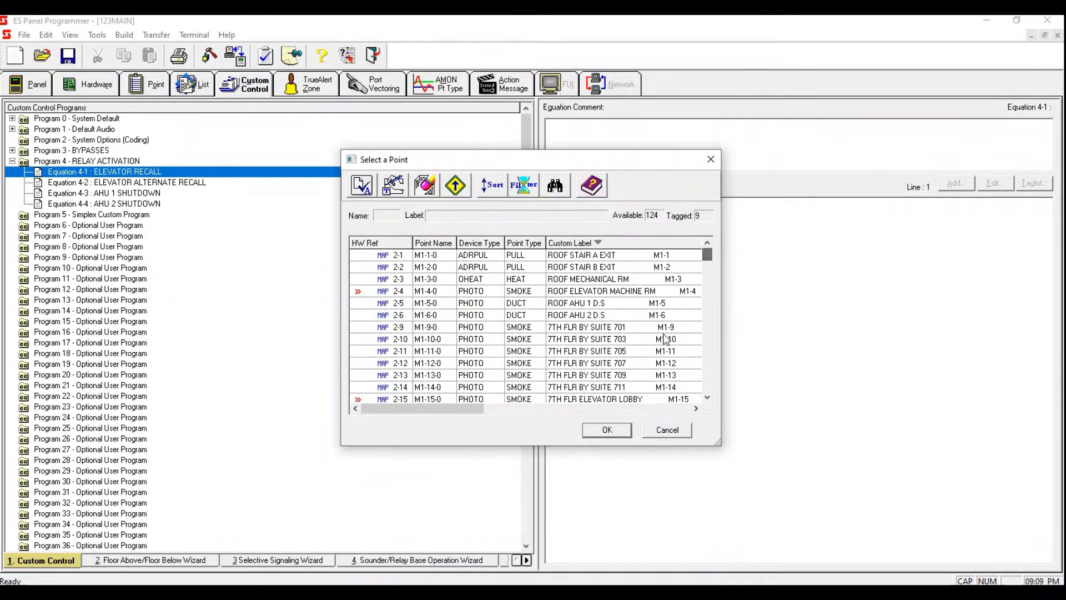
Step: Create a list labelled ELEVATOR RECALL from the tagged detectors and finish adding it as the equation's input
{"action": "left_click", "coordinate": [623, 432]}
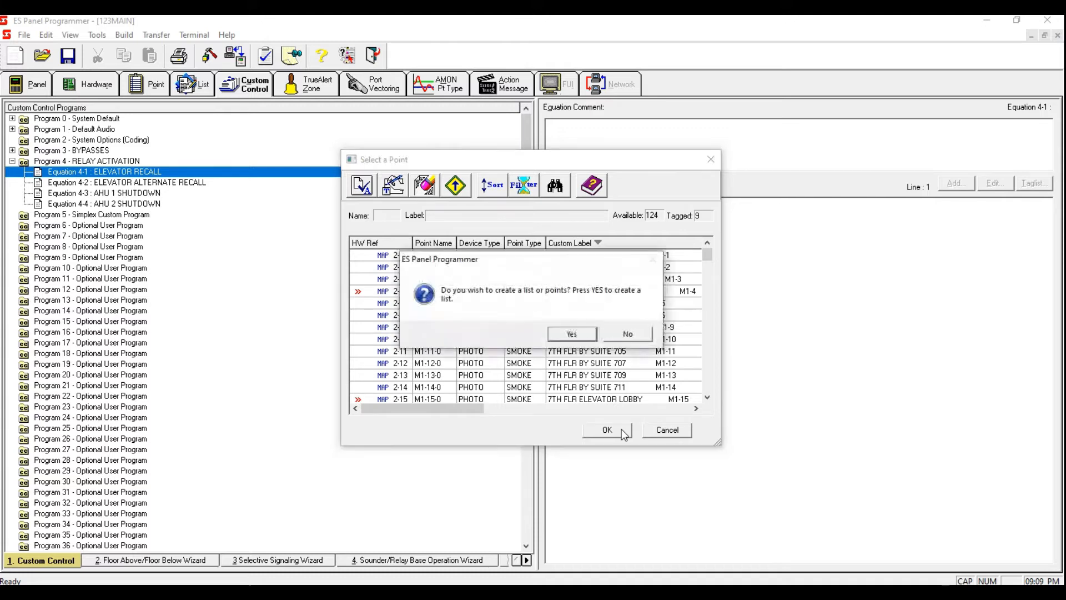
{"action": "left_click", "coordinate": [581, 335]}
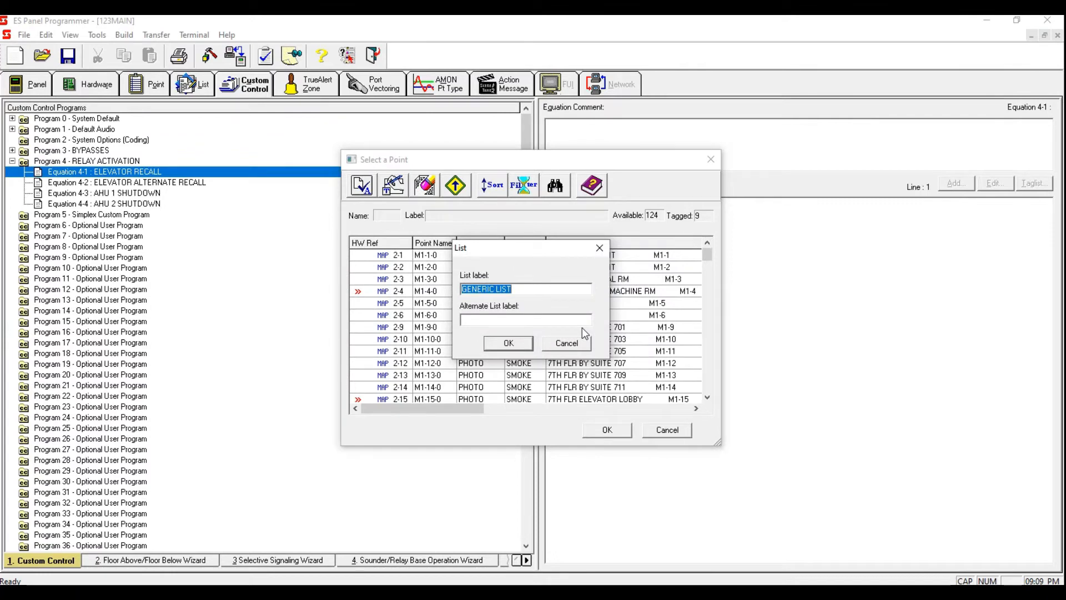
{"action": "type", "text": "ELEVATOR RECALL"}
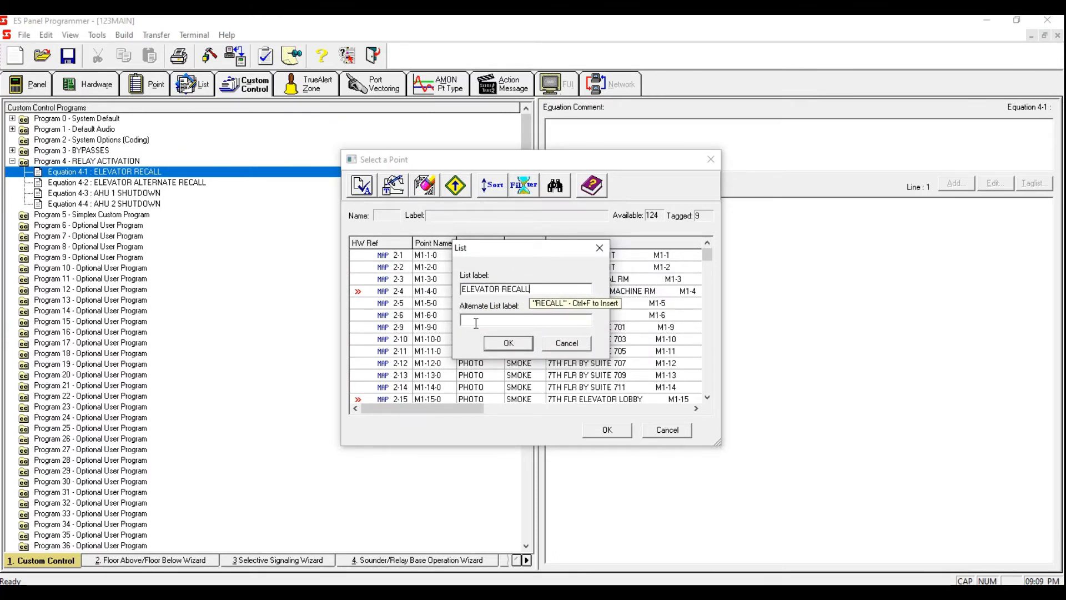
{"action": "left_click", "coordinate": [508, 344]}
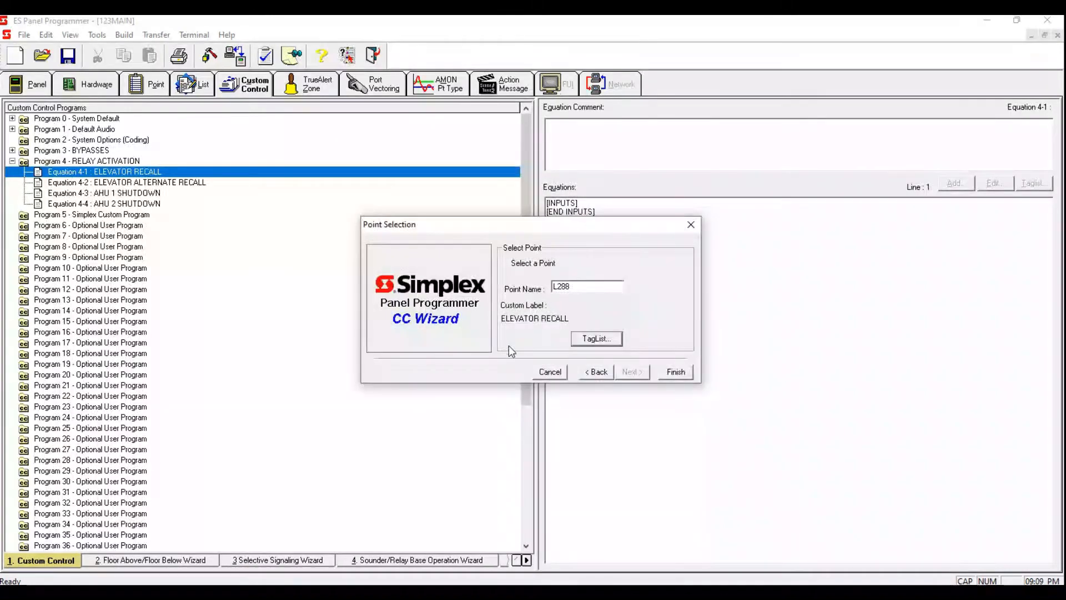
{"action": "left_click", "coordinate": [677, 372]}
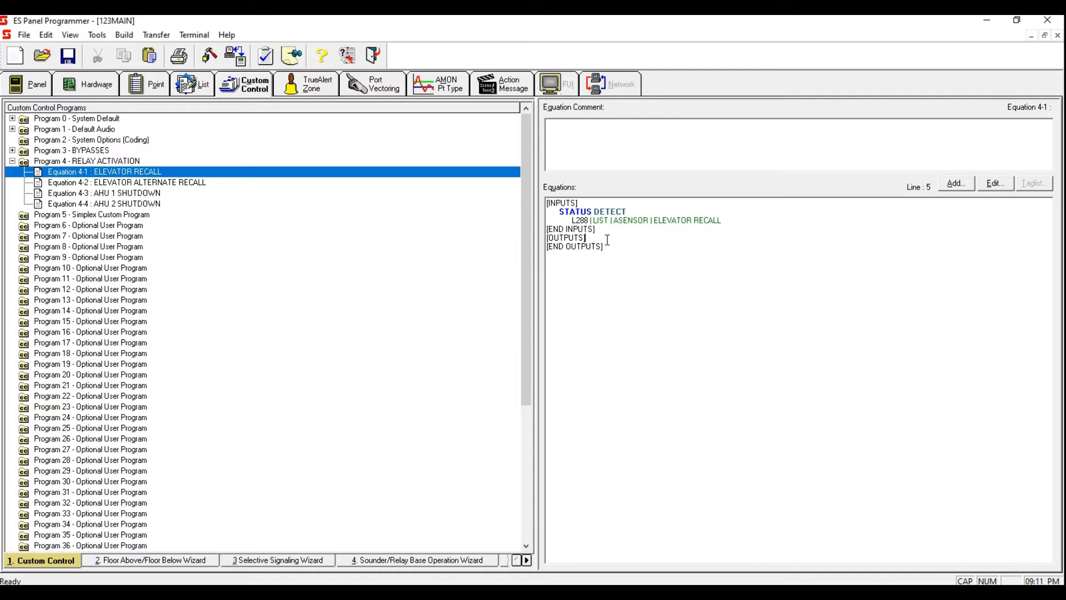
Step: Open the list view and review the points tagged in list L288 ELEVATOR RECALL
{"action": "left_click", "coordinate": [192, 85]}
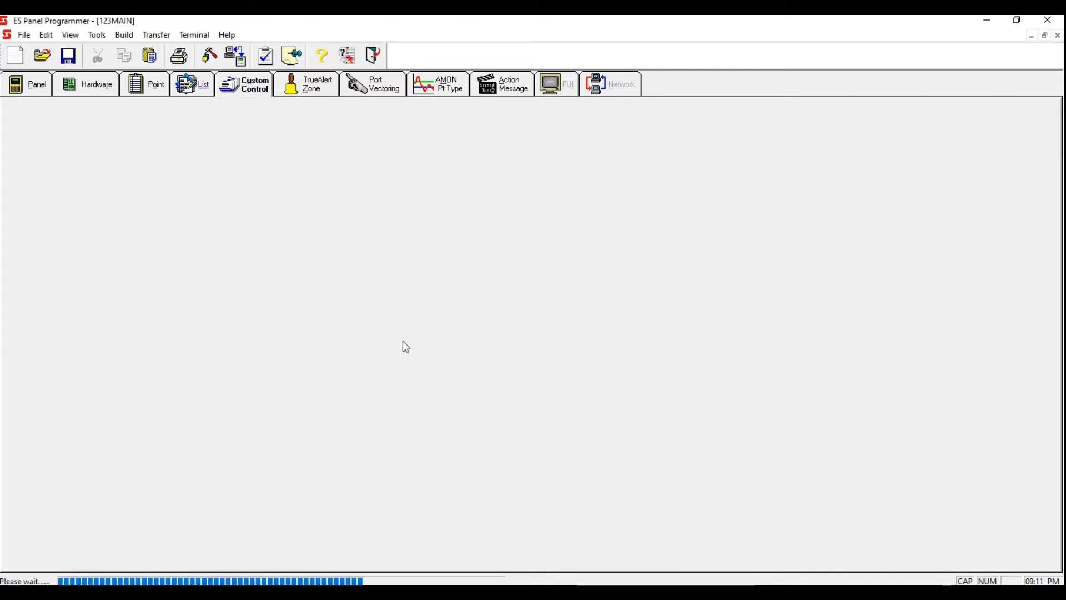
{"action": "scroll", "coordinate": [402, 341], "scroll_direction": "down", "scroll_amount": 20}
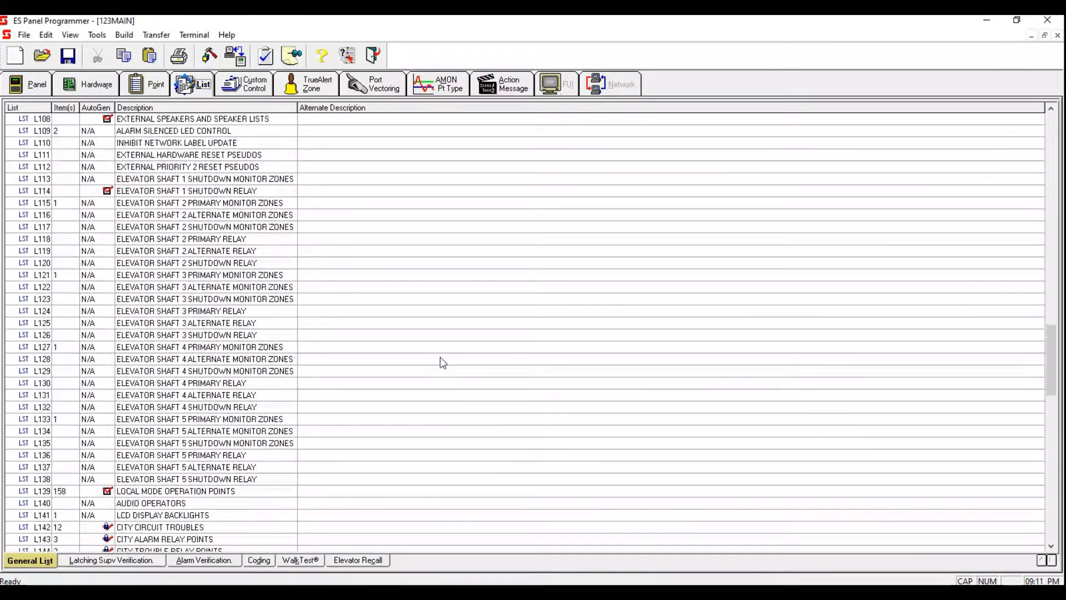
{"action": "left_click_drag", "start_coordinate": [1051, 392], "coordinate": [1051, 503]}
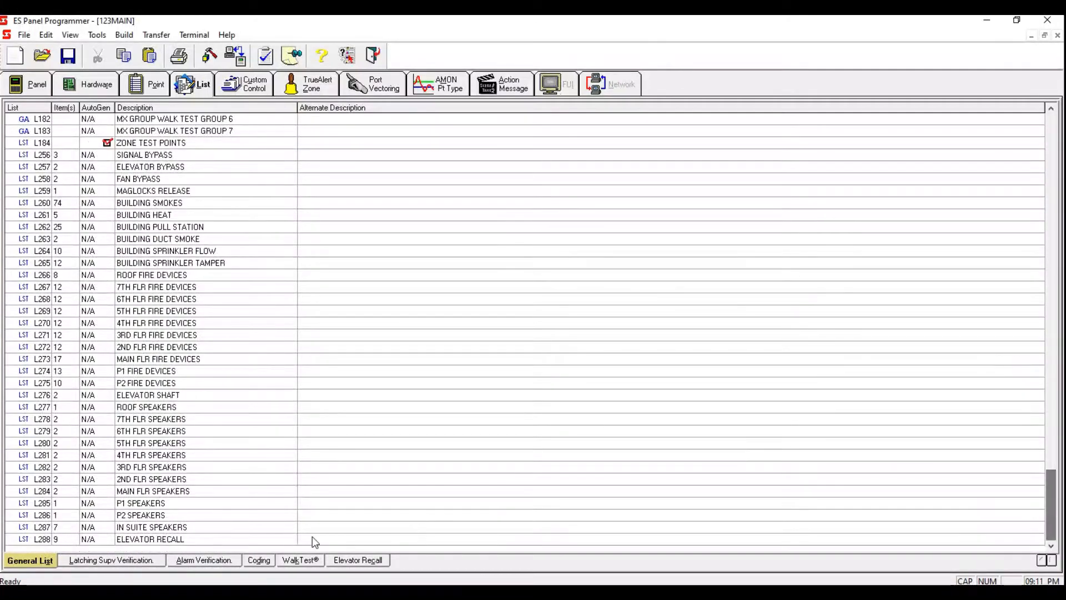
{"action": "right_click", "coordinate": [165, 542]}
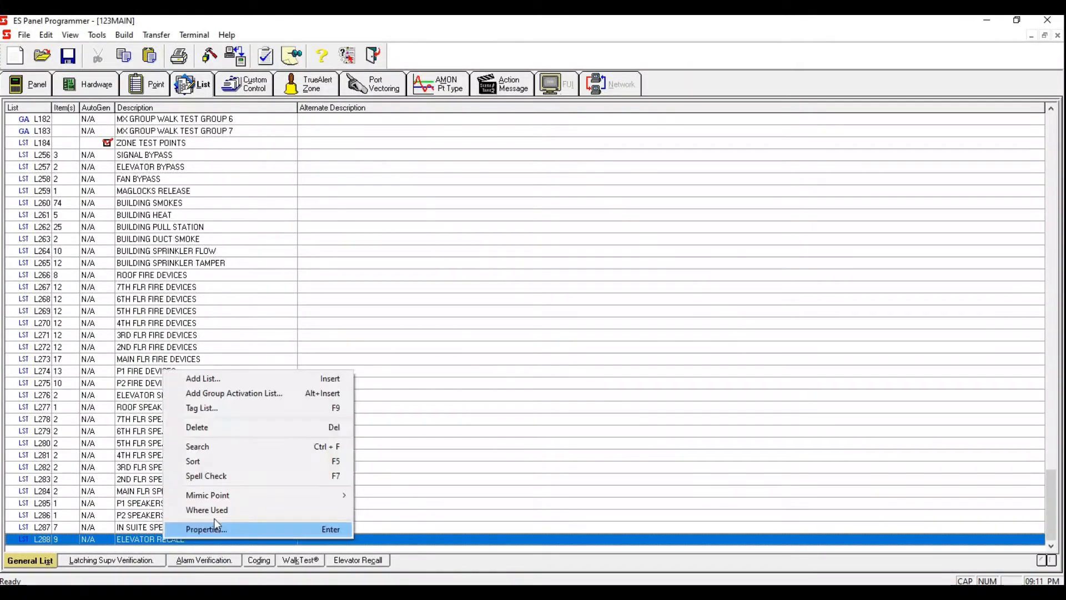
{"action": "left_click", "coordinate": [257, 412]}
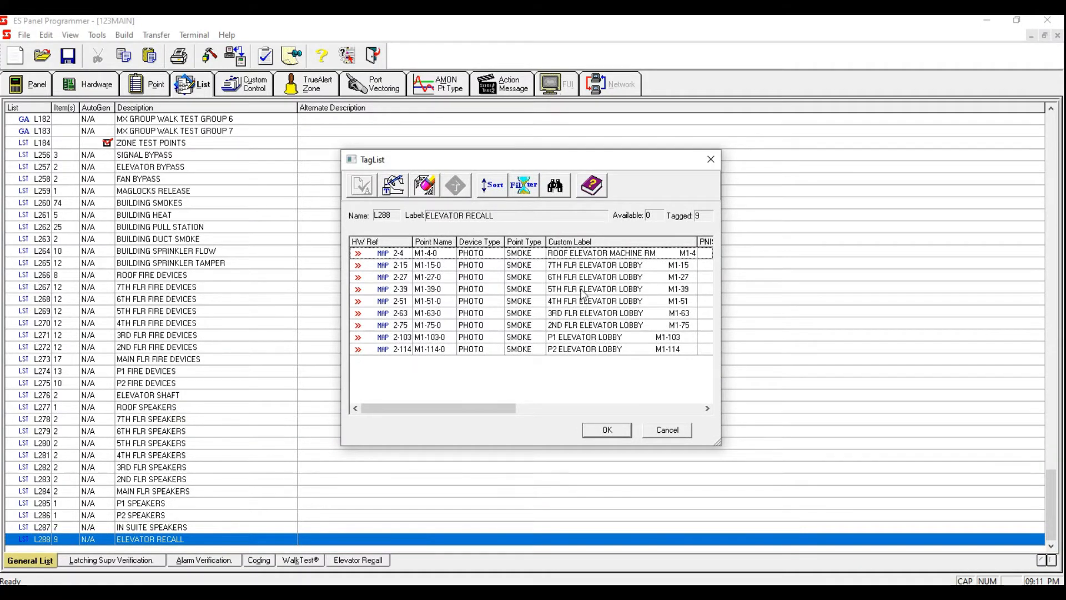
{"action": "left_click", "coordinate": [606, 430]}
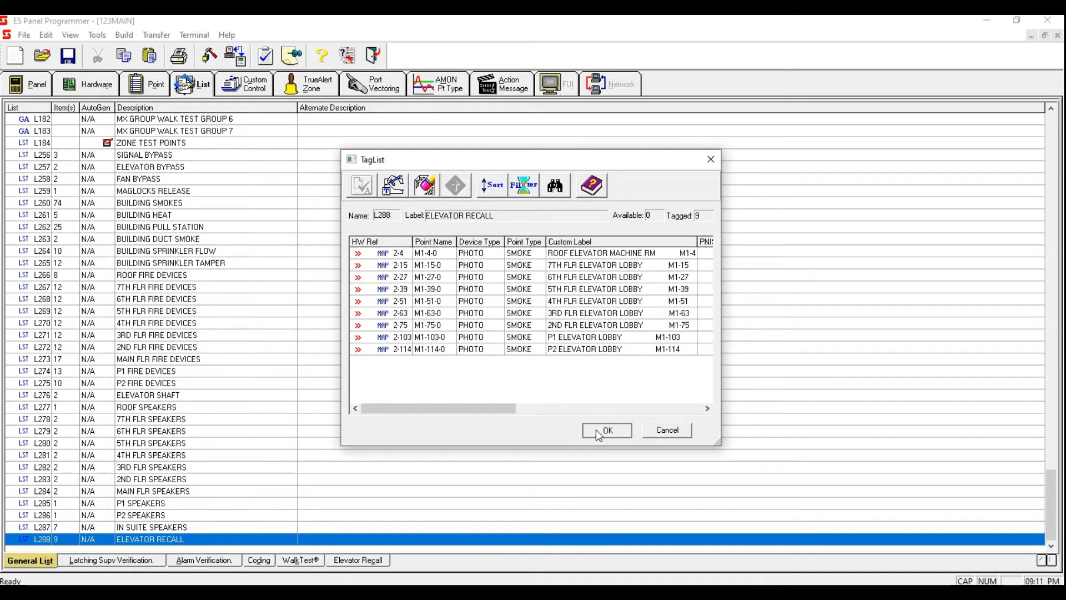
Step: Return to Equation 4-1 and add a Hold Point output with set priority 9
{"action": "left_click", "coordinate": [245, 84]}
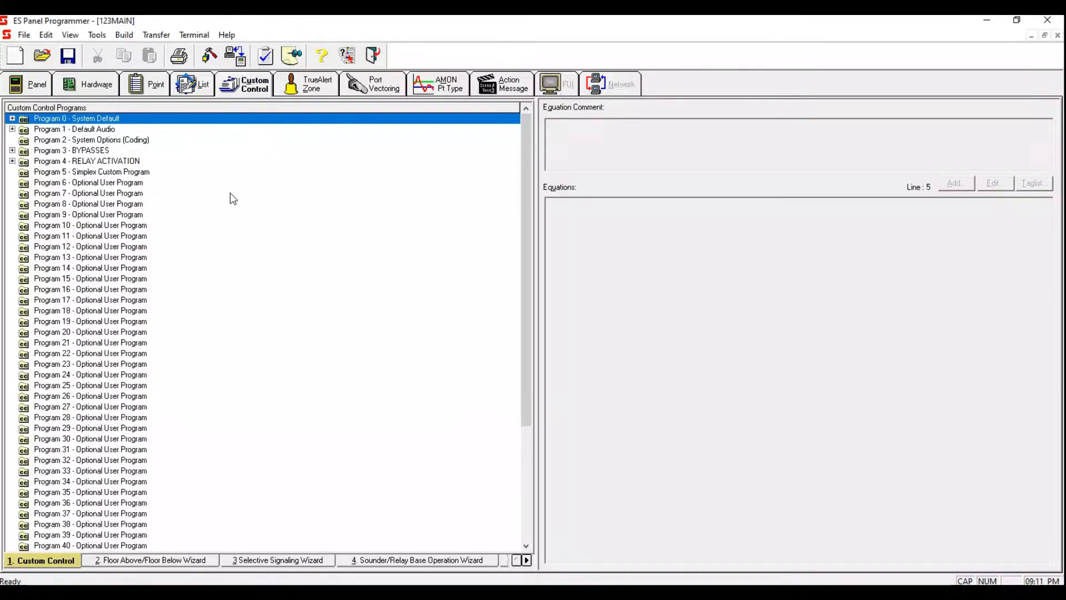
{"action": "left_click", "coordinate": [12, 162]}
{"action": "left_click", "coordinate": [134, 172]}
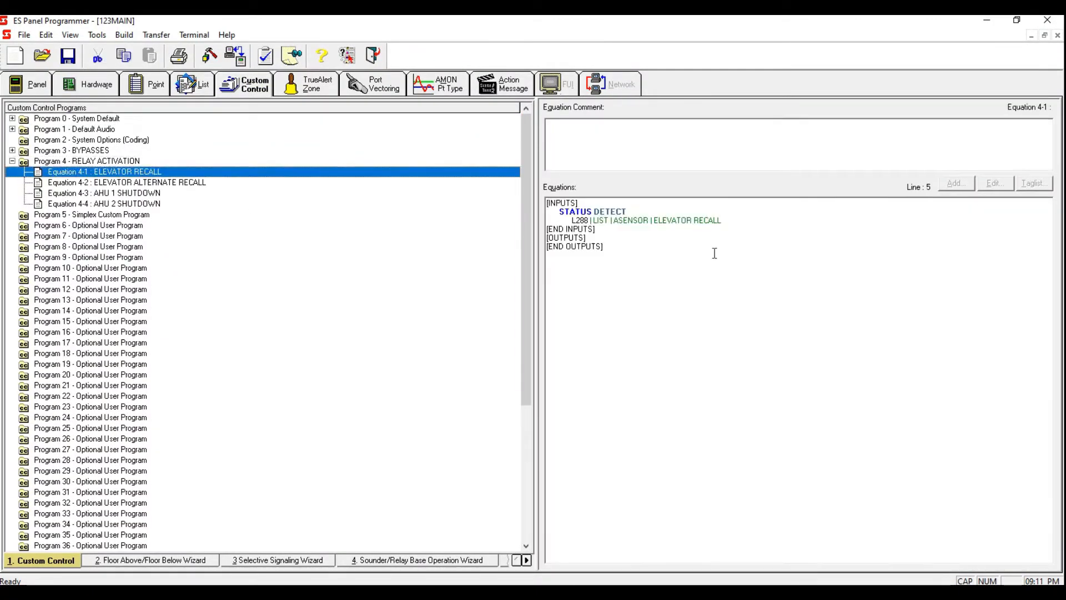
{"action": "left_click", "coordinate": [623, 233]}
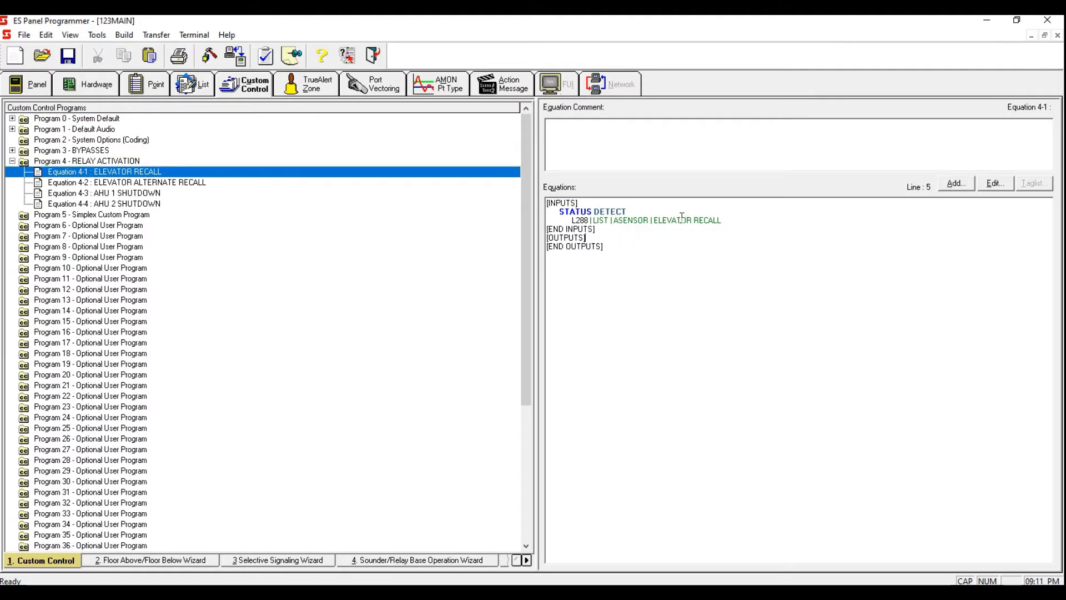
{"action": "left_click", "coordinate": [956, 185]}
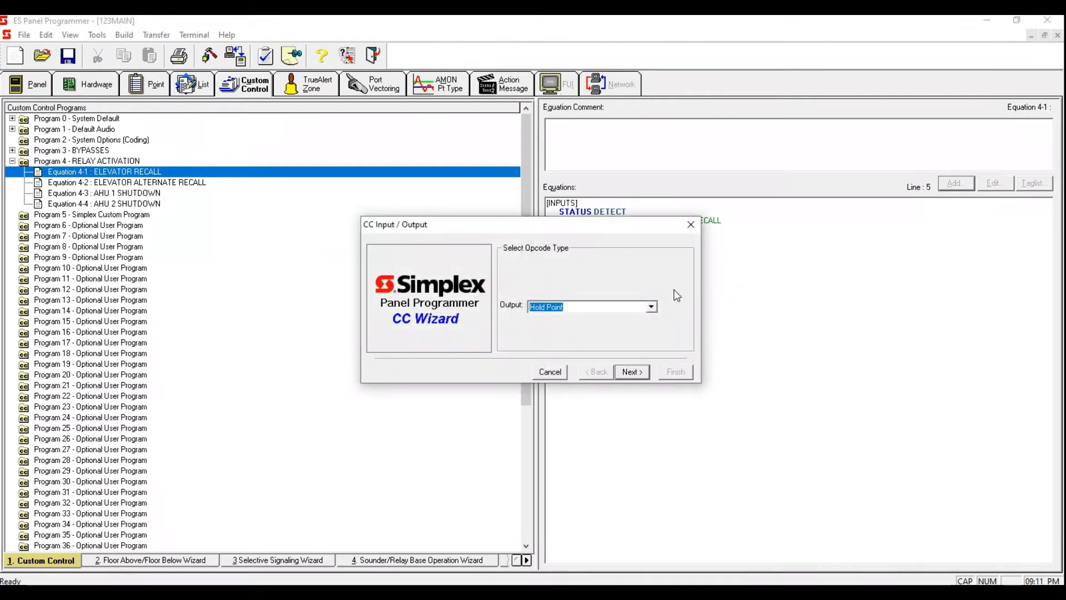
{"action": "left_click", "coordinate": [644, 373]}
{"action": "left_click", "coordinate": [644, 372]}
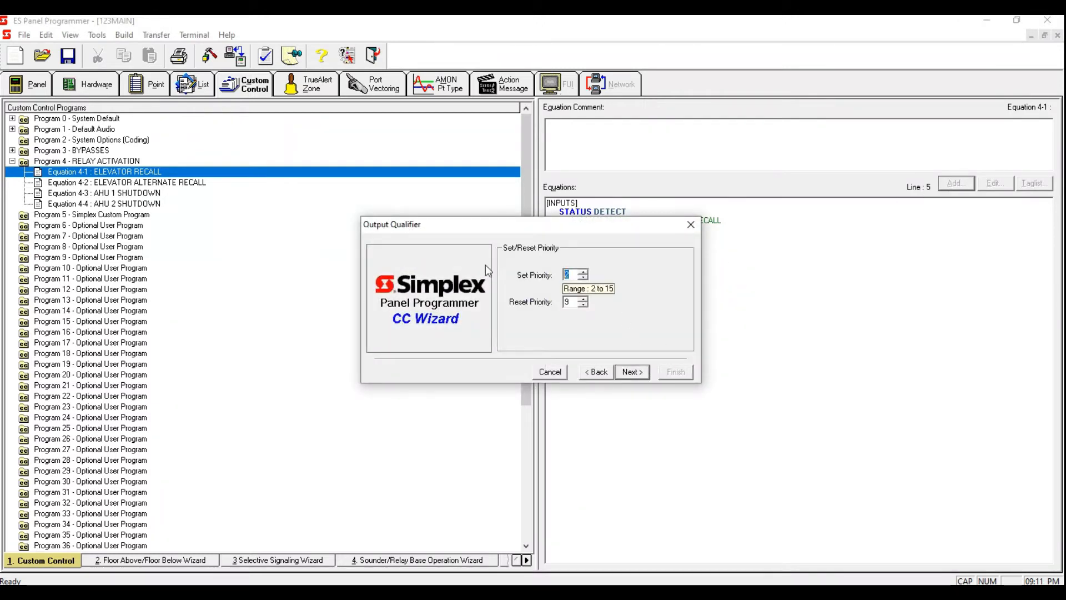
{"action": "type", "text": "9"}
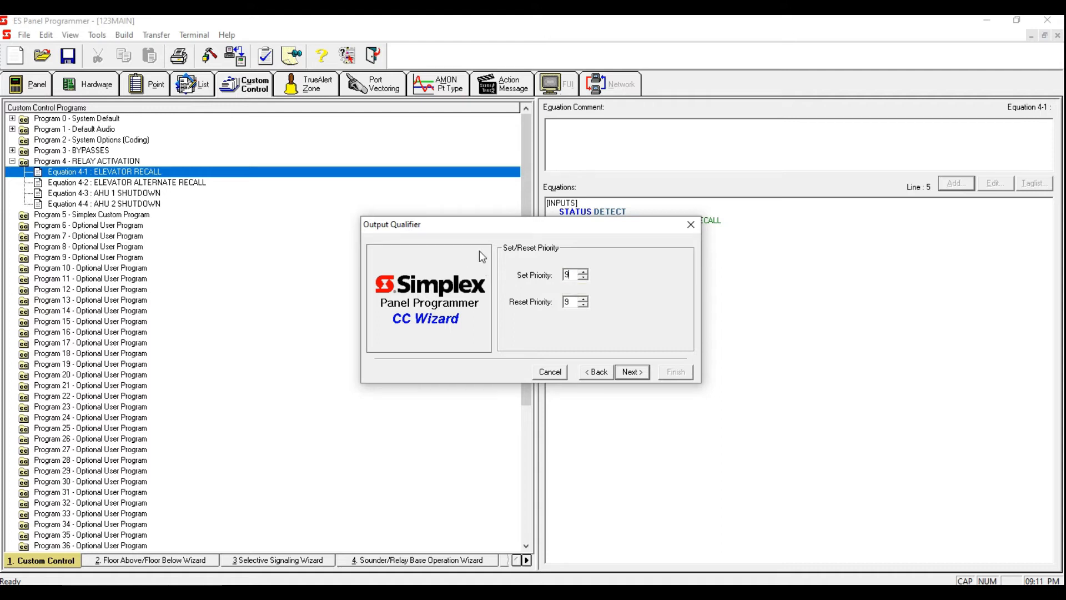
{"action": "left_click", "coordinate": [634, 373]}
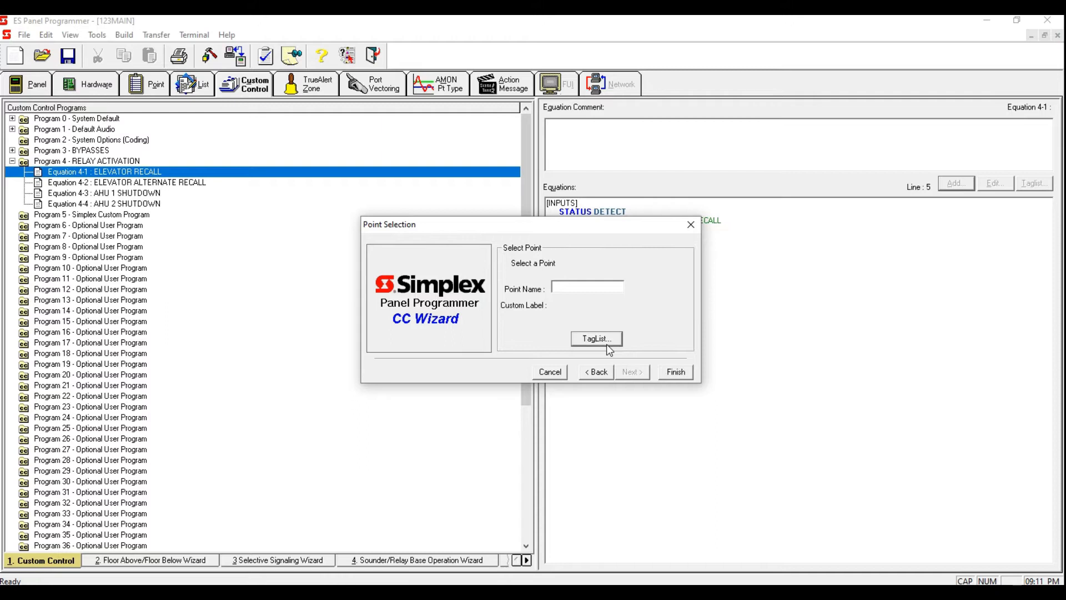
Step: Filter the point list to MAPNET devices, sort by point type, and tag the ELEVATOR MAIN RECALL relay as the output
{"action": "left_click", "coordinate": [606, 344]}
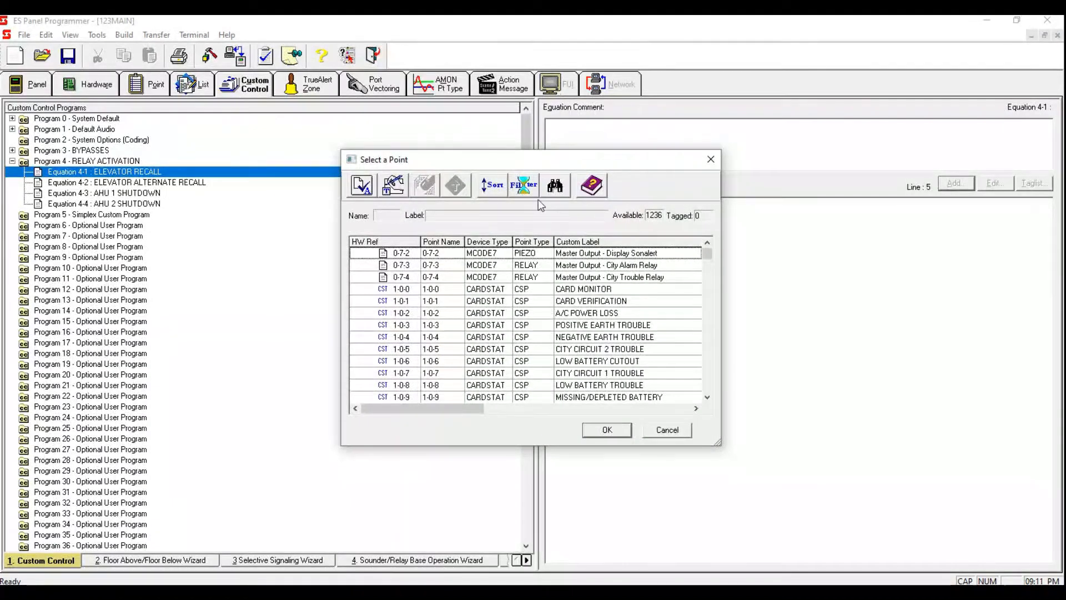
{"action": "left_click", "coordinate": [523, 185]}
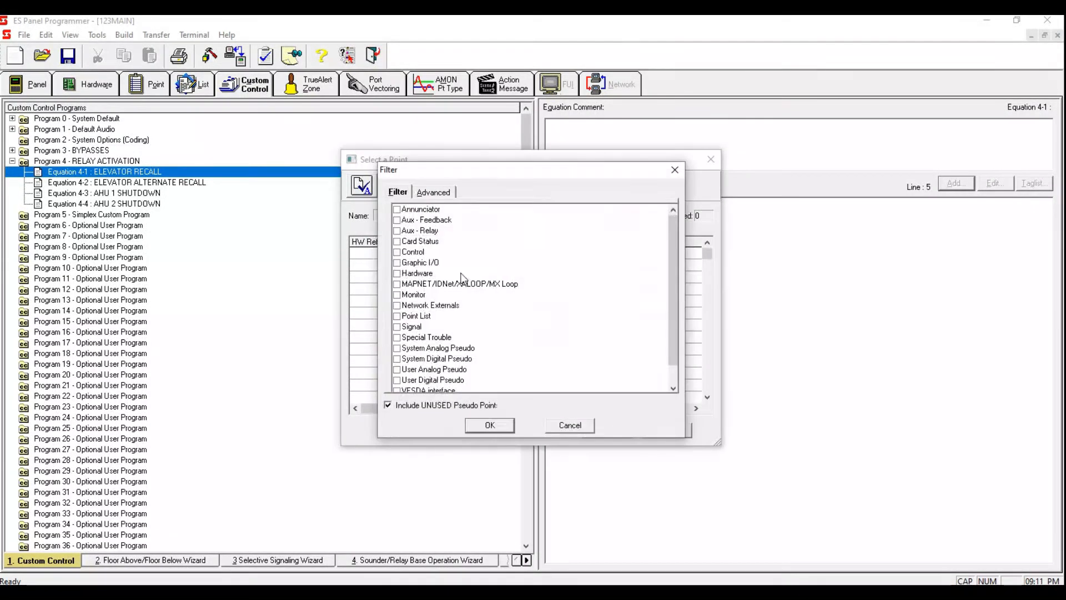
{"action": "left_click", "coordinate": [399, 285]}
{"action": "left_click", "coordinate": [503, 422]}
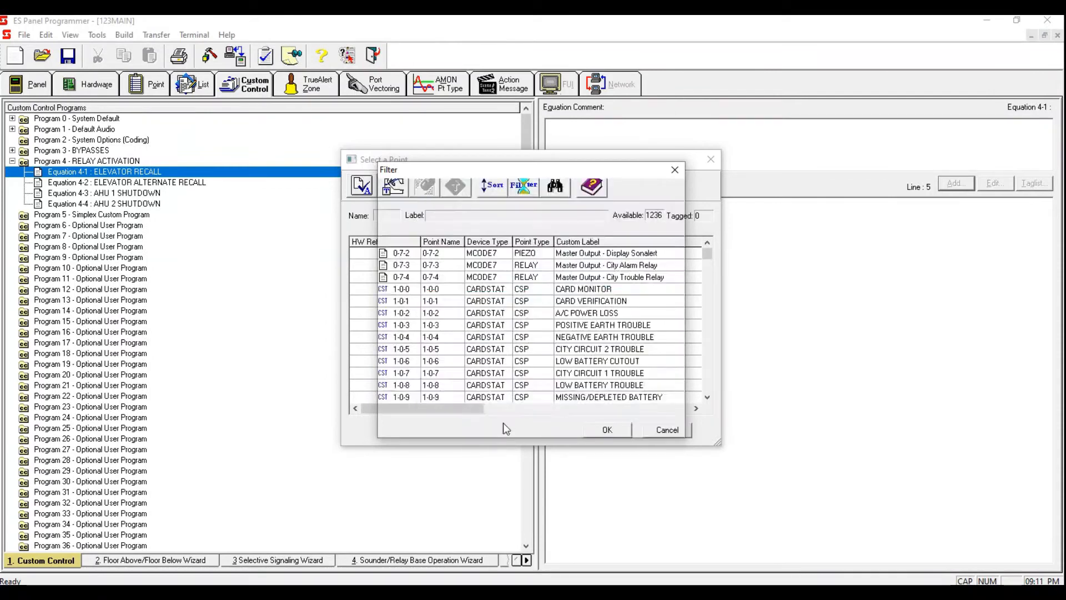
{"action": "left_click", "coordinate": [531, 241]}
{"action": "left_click_drag", "start_coordinate": [709, 255], "coordinate": [694, 305]}
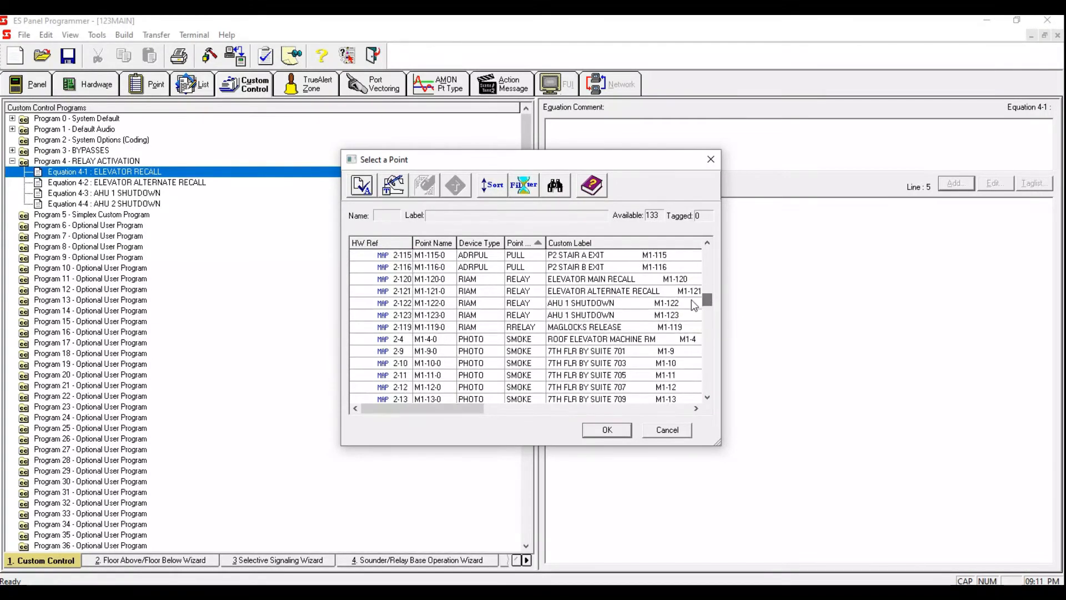
{"action": "left_click", "coordinate": [617, 279]}
{"action": "key", "text": "space"}
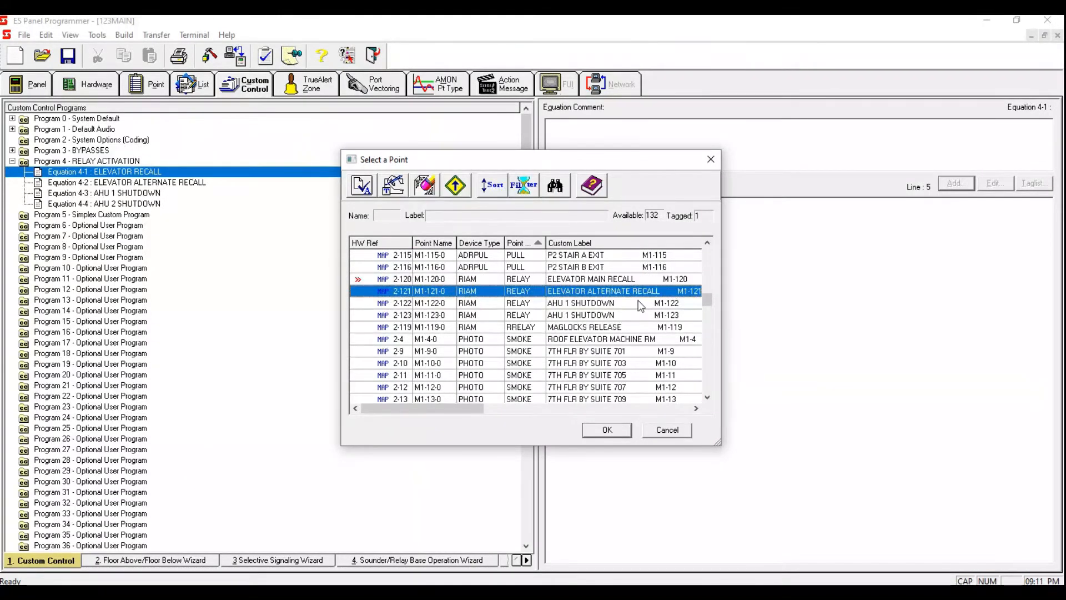
{"action": "left_click", "coordinate": [641, 280]}
{"action": "left_click", "coordinate": [608, 435]}
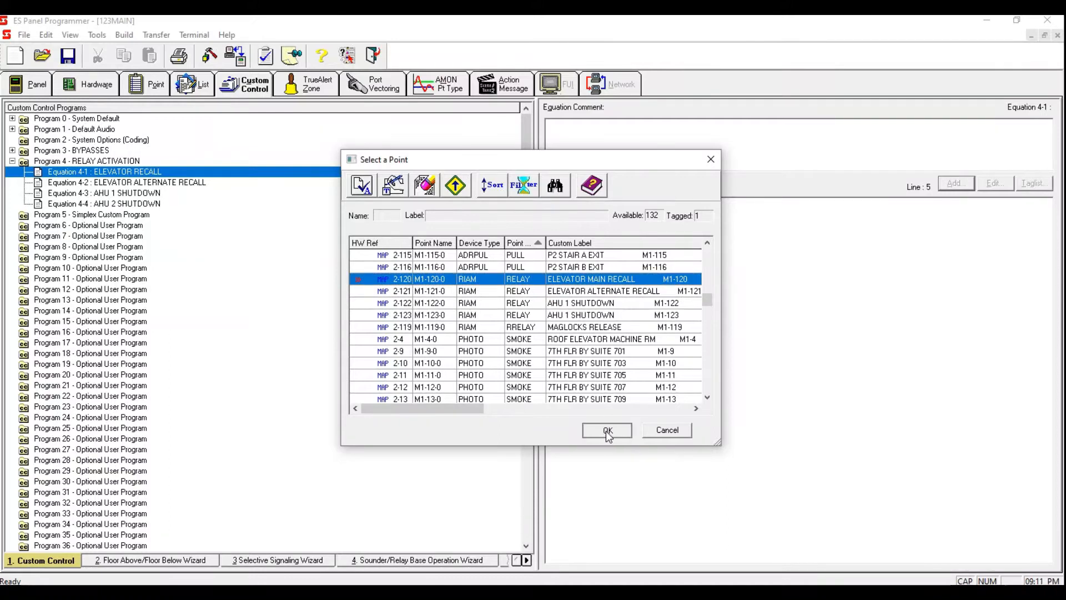
{"action": "left_click", "coordinate": [675, 372]}
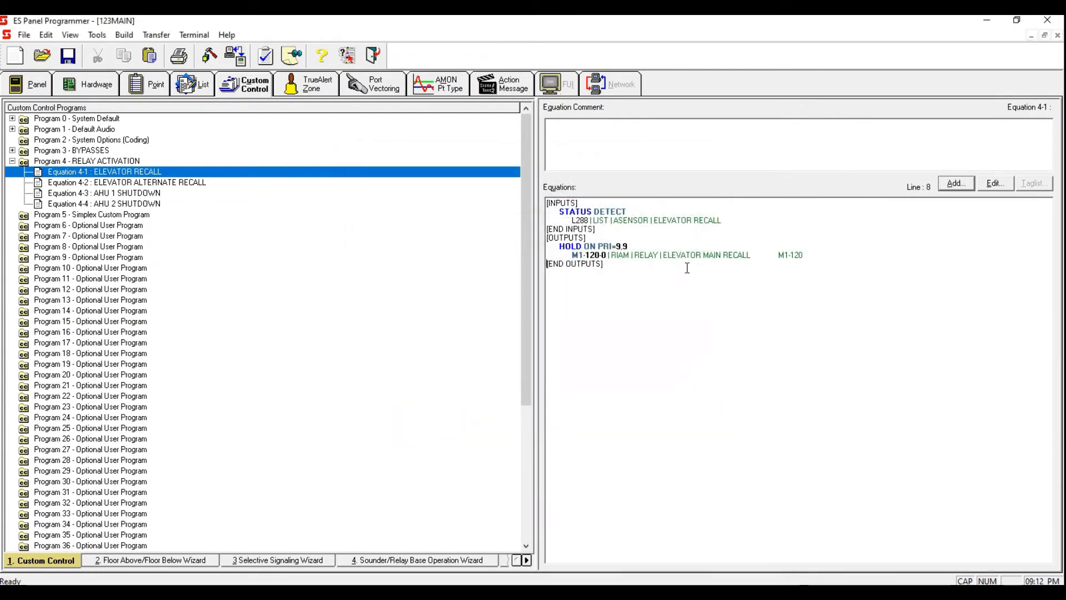
Step: Open Equation 4-2 ELEVATOR ALTERNATE RECALL and add a Point Status input with the DETECT qualifier
{"action": "left_click_drag", "start_coordinate": [834, 259], "coordinate": [491, 211]}
{"action": "left_click", "coordinate": [635, 317]}
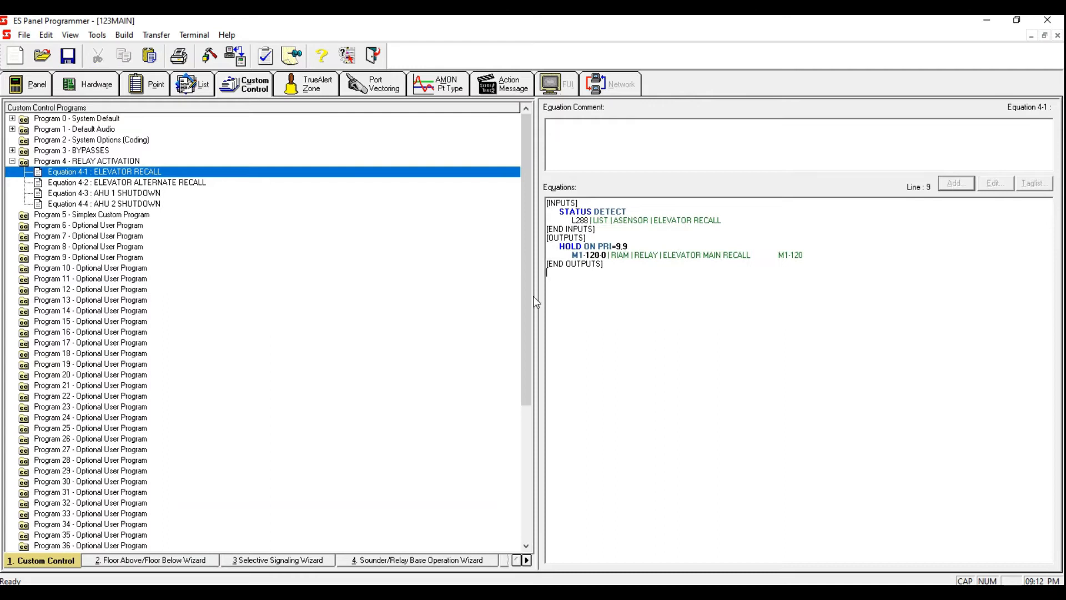
{"action": "left_click", "coordinate": [189, 183]}
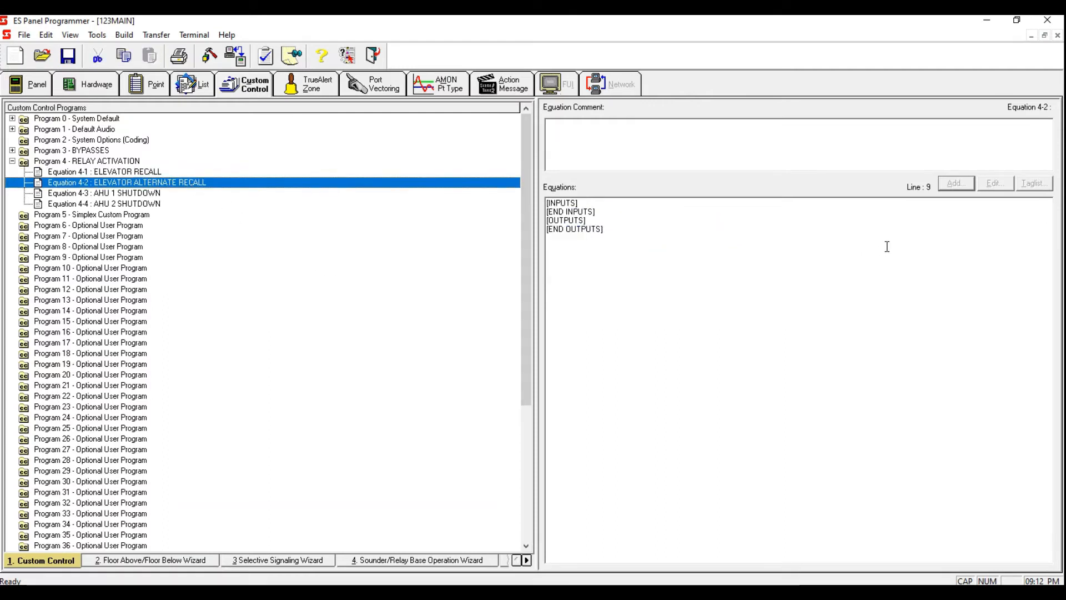
{"action": "left_click", "coordinate": [626, 204]}
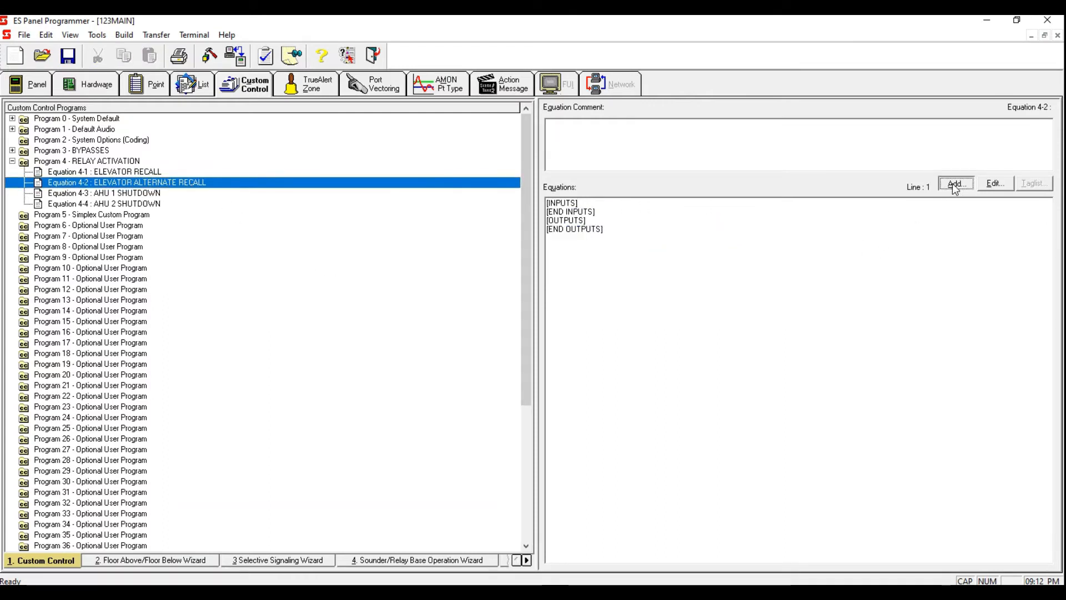
{"action": "left_click", "coordinate": [956, 184]}
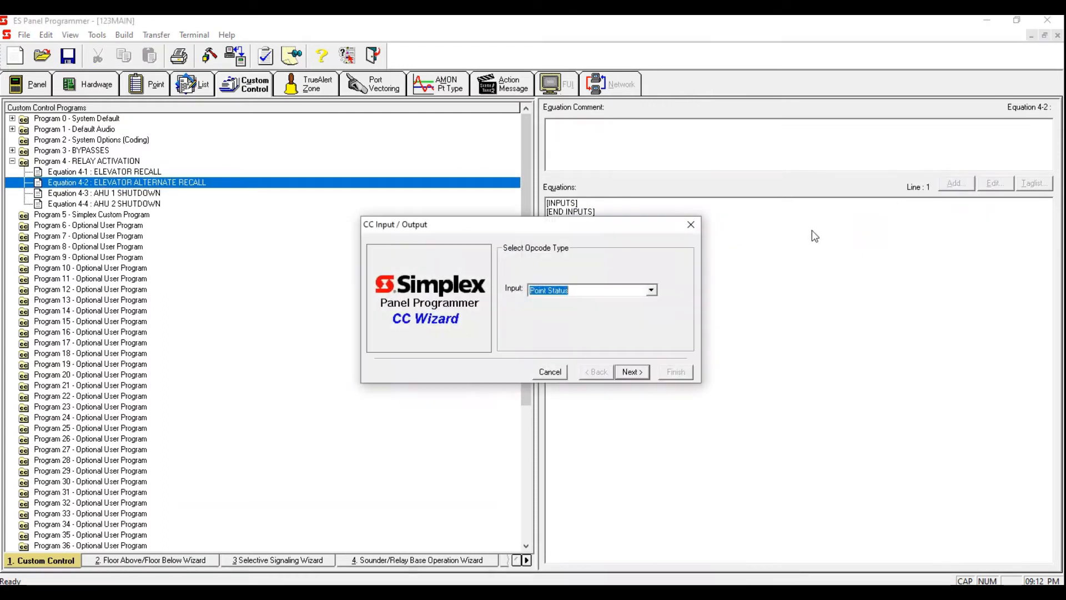
{"action": "left_click", "coordinate": [639, 373]}
{"action": "left_click", "coordinate": [633, 372]}
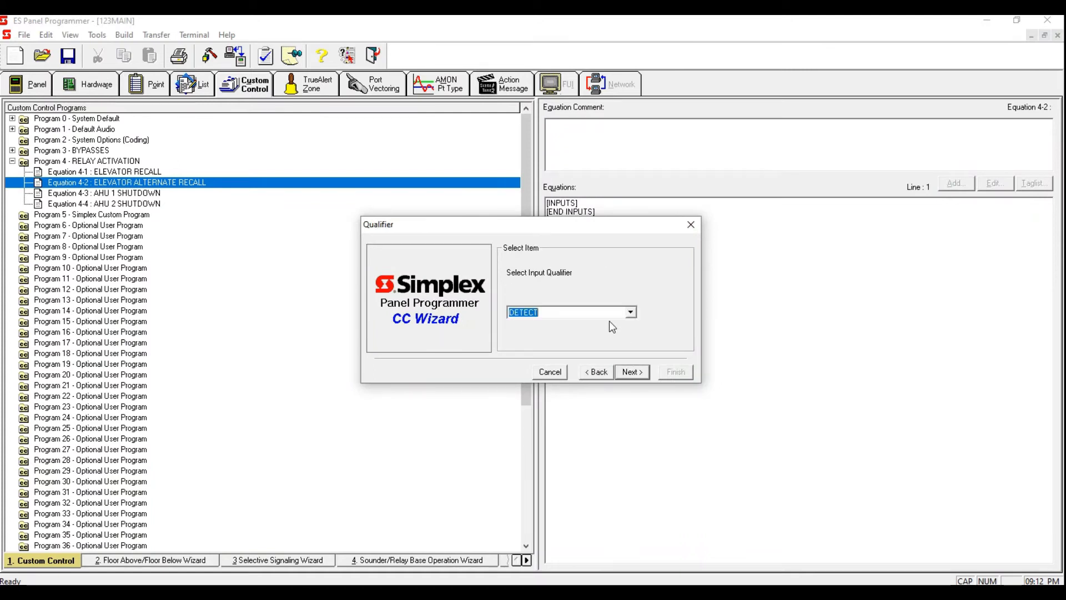
{"action": "left_click", "coordinate": [634, 371]}
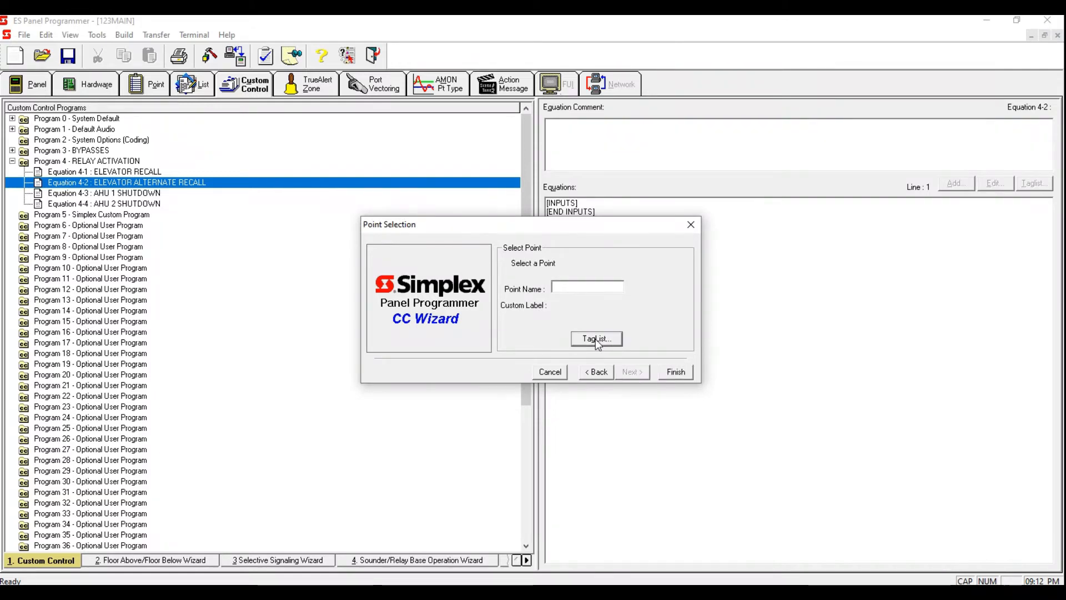
Step: Filter the tag list to MAPNET devices and tag the MAIN FLR ELEVATOR LOBBY smoke and ELEVATOR PIT heat detectors as inputs, without creating a list
{"action": "left_click", "coordinate": [598, 340]}
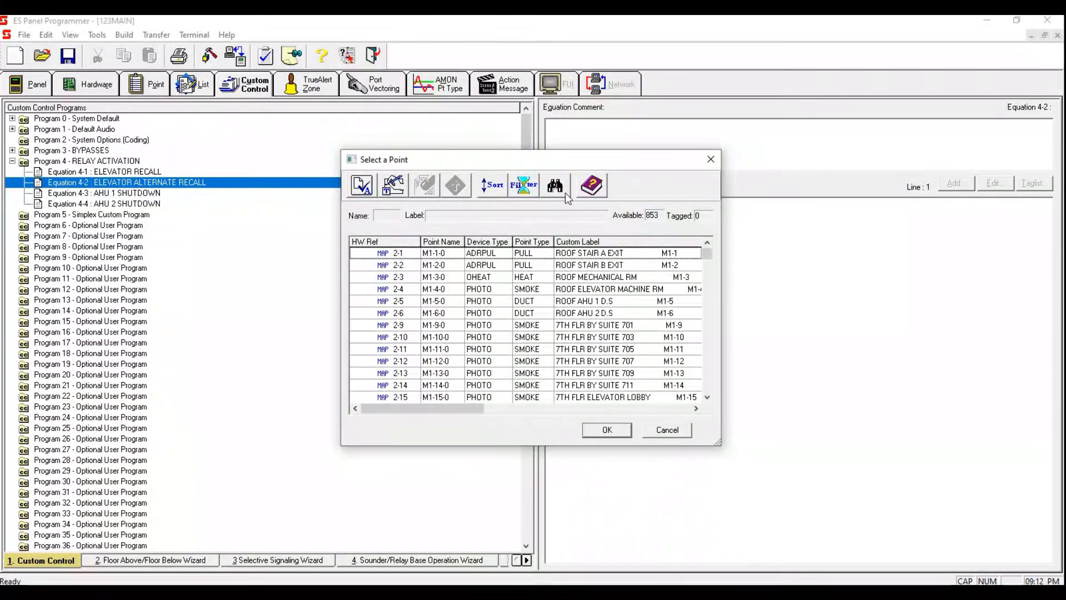
{"action": "left_click_drag", "start_coordinate": [711, 256], "coordinate": [711, 272]}
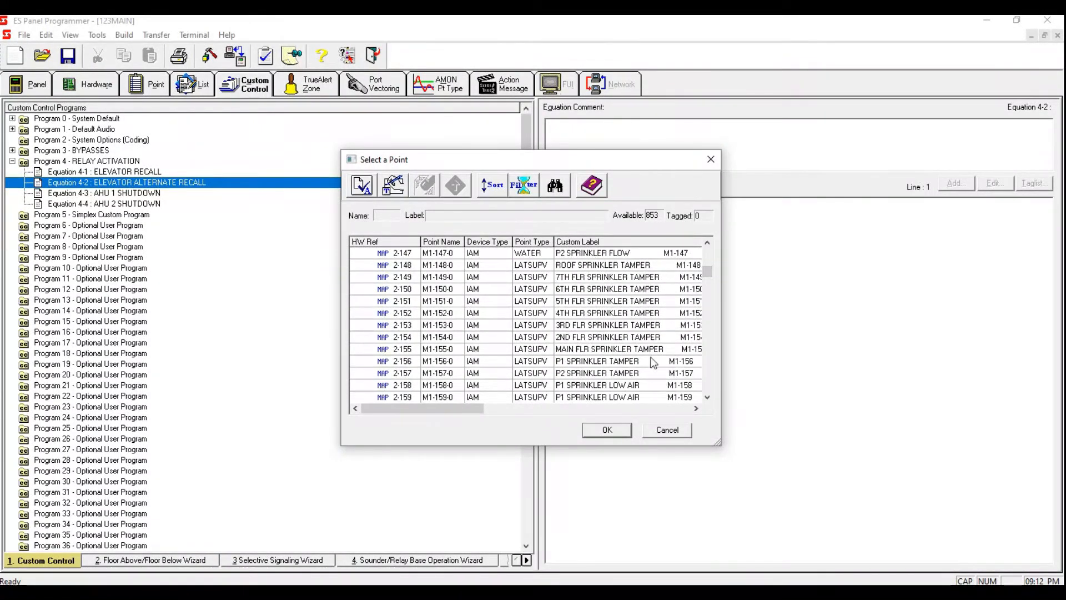
{"action": "scroll", "coordinate": [703, 298], "scroll_direction": "up", "scroll_amount": 1}
{"action": "left_click_drag", "start_coordinate": [708, 271], "coordinate": [714, 228]}
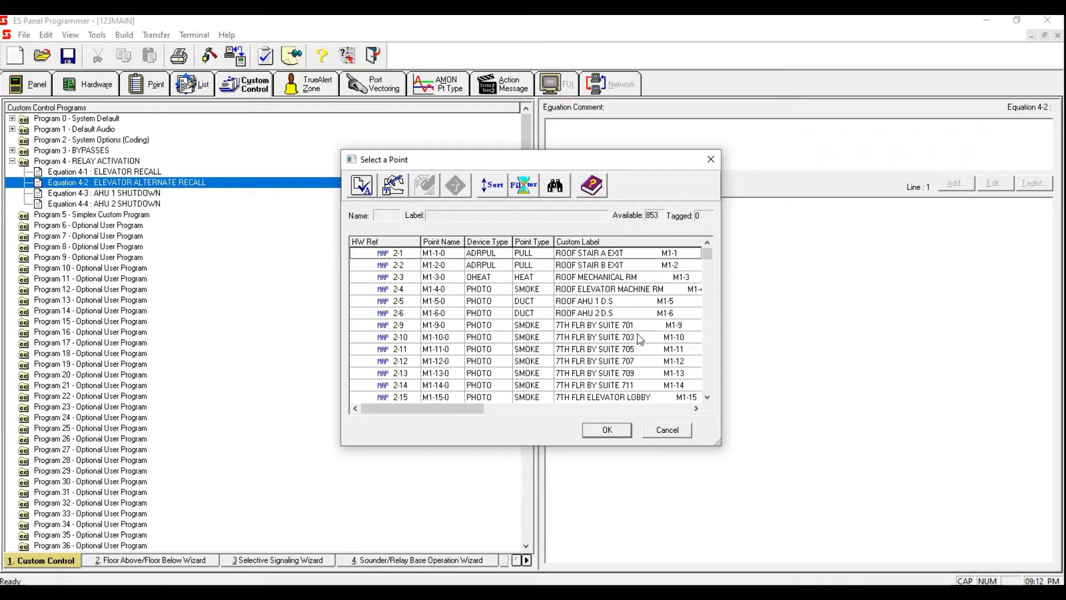
{"action": "left_click_drag", "start_coordinate": [709, 253], "coordinate": [718, 224]}
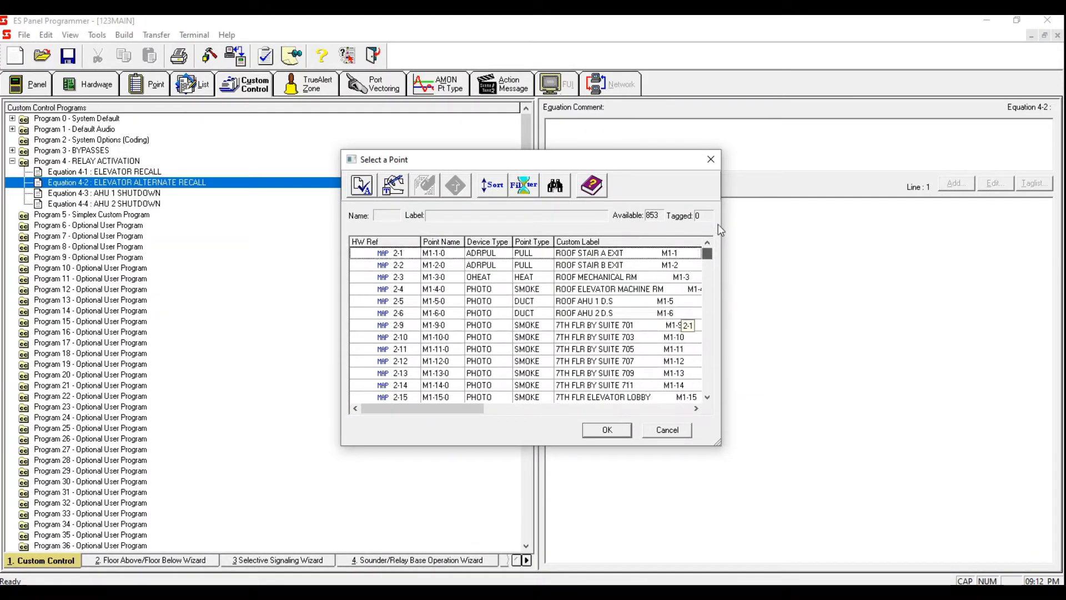
{"action": "left_click", "coordinate": [529, 243]}
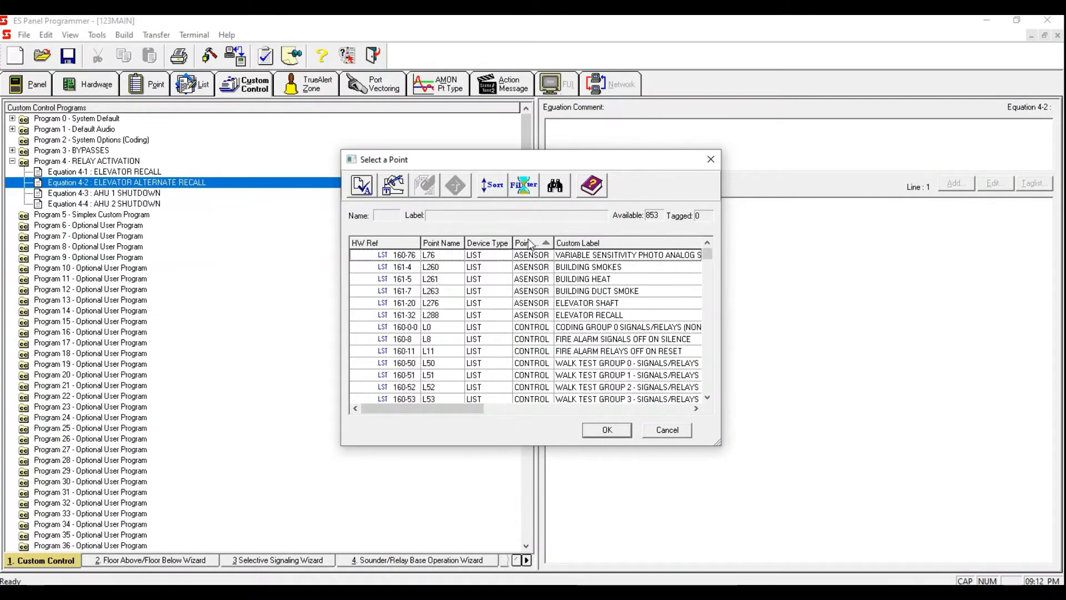
{"action": "left_click", "coordinate": [544, 243]}
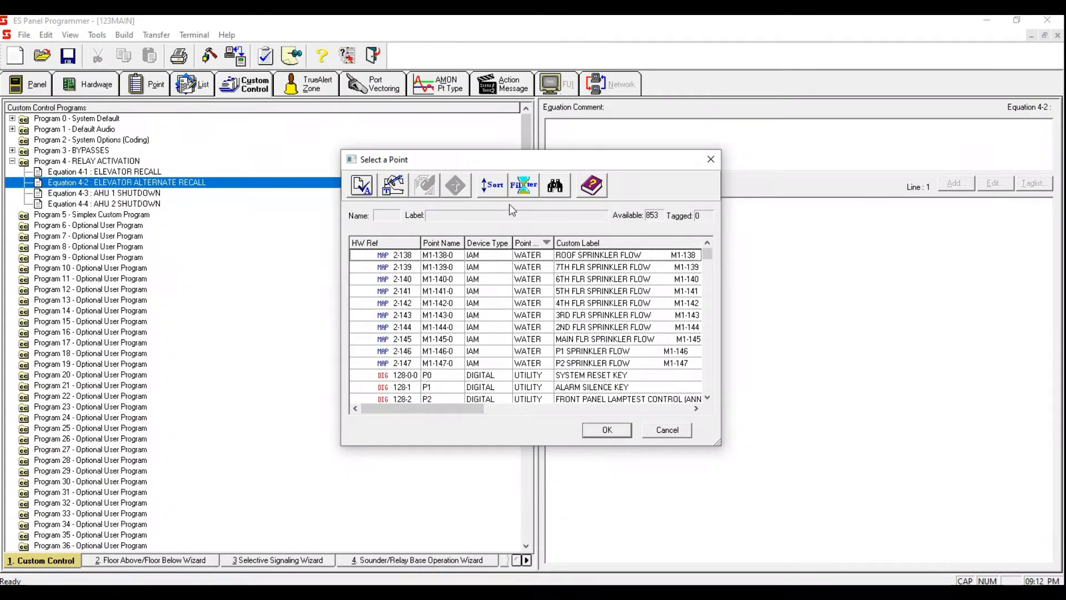
{"action": "left_click", "coordinate": [525, 187]}
{"action": "left_click", "coordinate": [397, 284]}
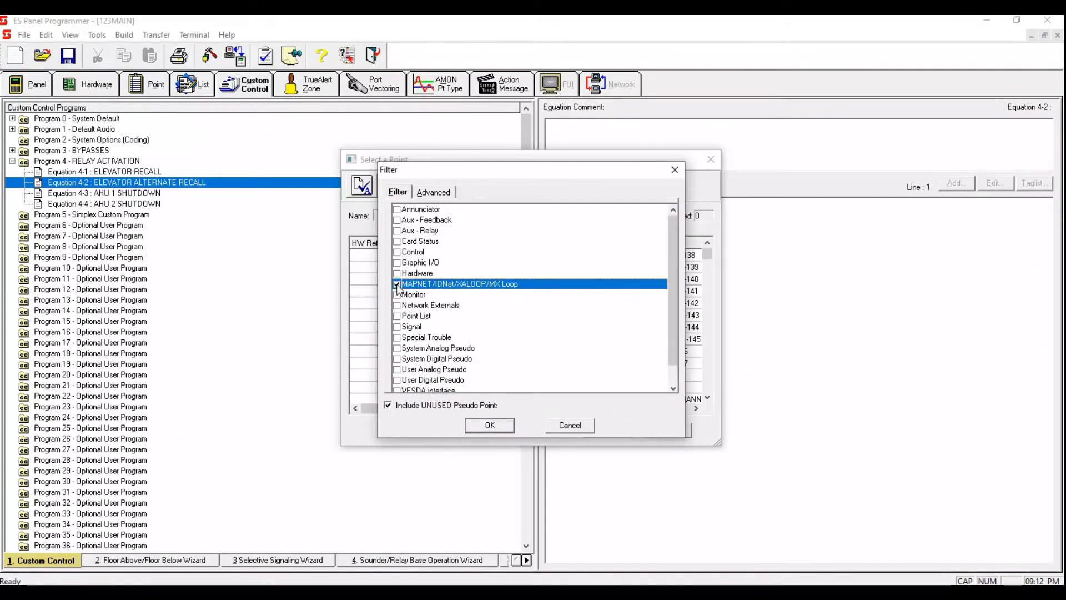
{"action": "left_click", "coordinate": [489, 426]}
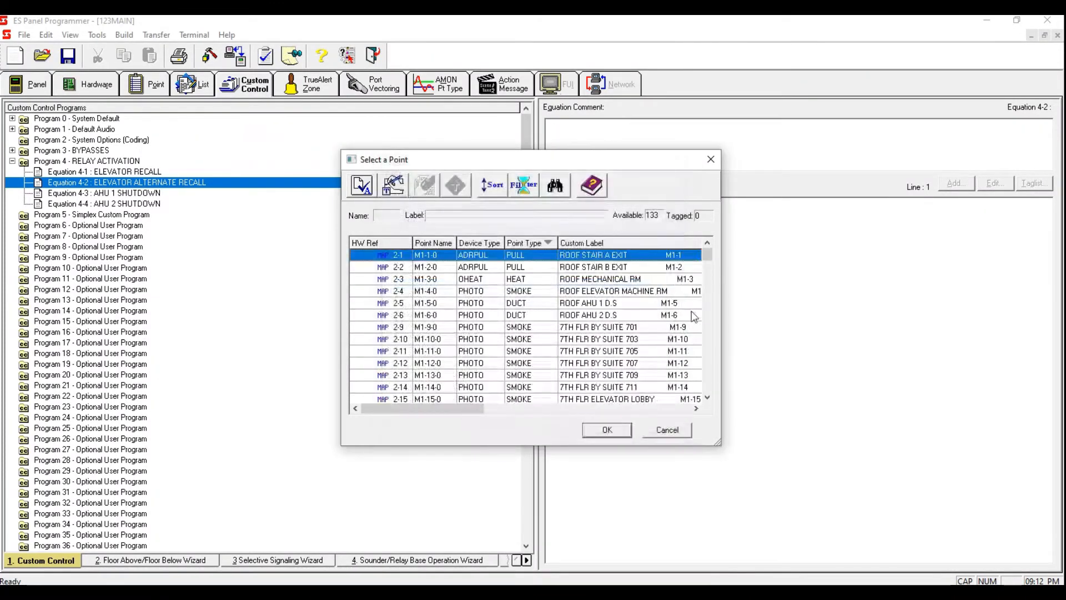
{"action": "left_click_drag", "start_coordinate": [704, 260], "coordinate": [707, 336]}
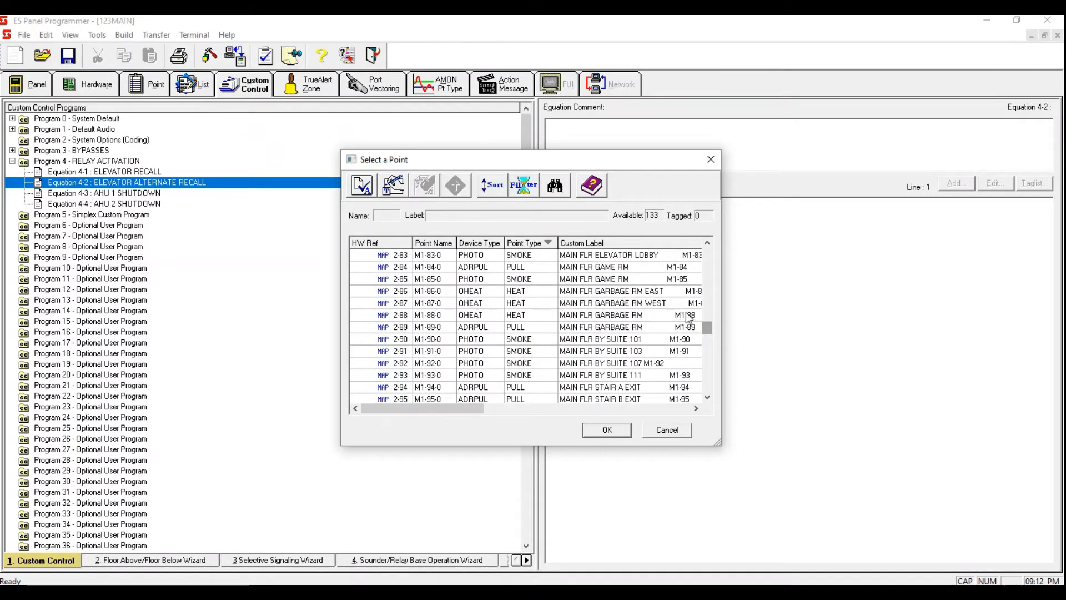
{"action": "left_click", "coordinate": [645, 259]}
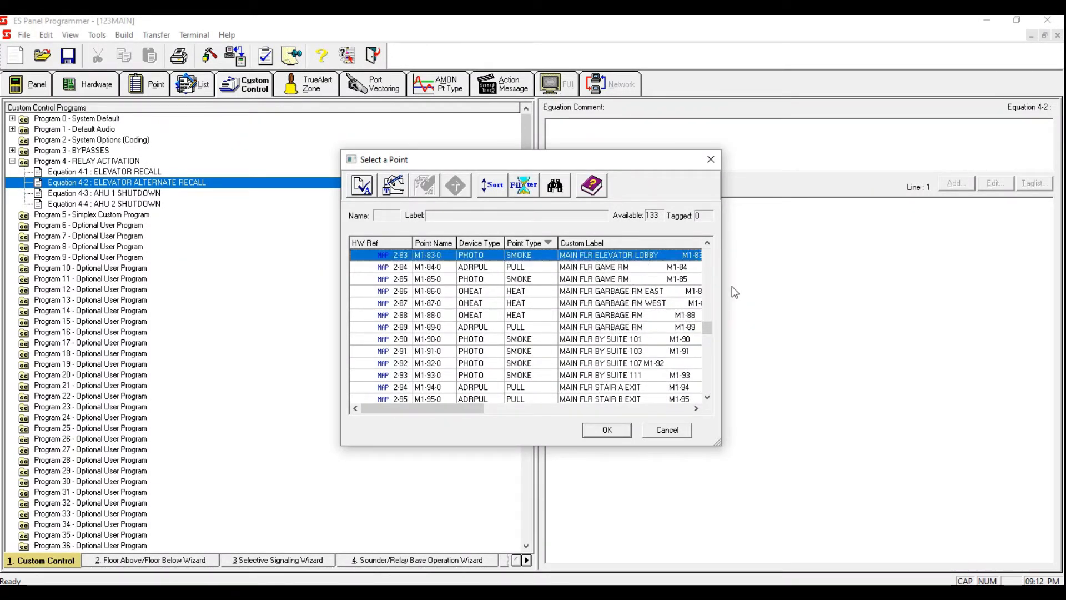
{"action": "double_click", "coordinate": [653, 259]}
{"action": "left_click_drag", "start_coordinate": [709, 326], "coordinate": [709, 361]}
{"action": "left_click", "coordinate": [649, 328]}
{"action": "key", "text": "space"}
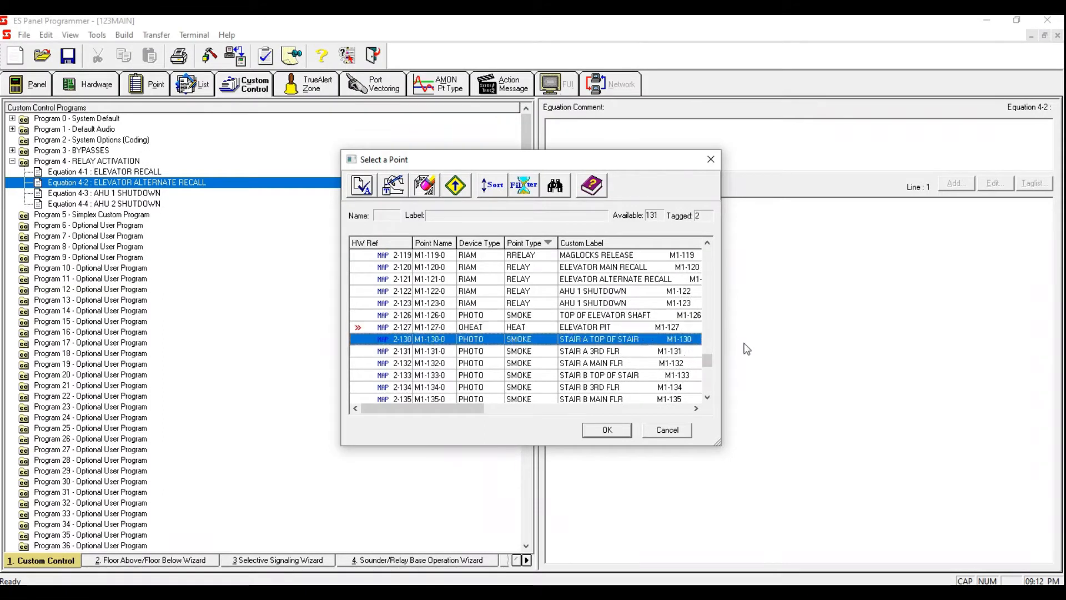
{"action": "left_click", "coordinate": [631, 435]}
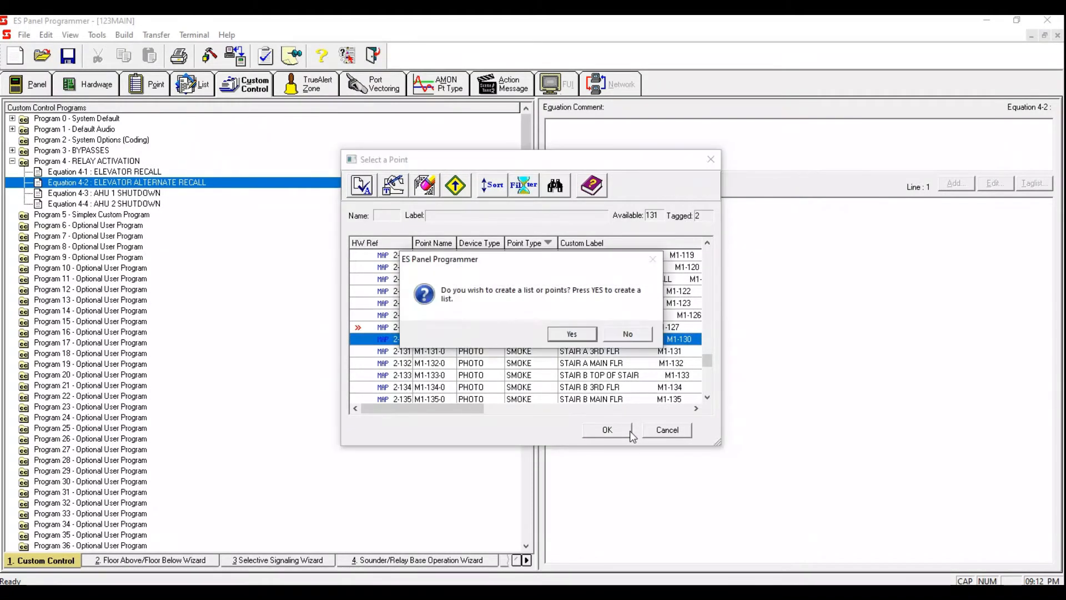
{"action": "left_click", "coordinate": [623, 338]}
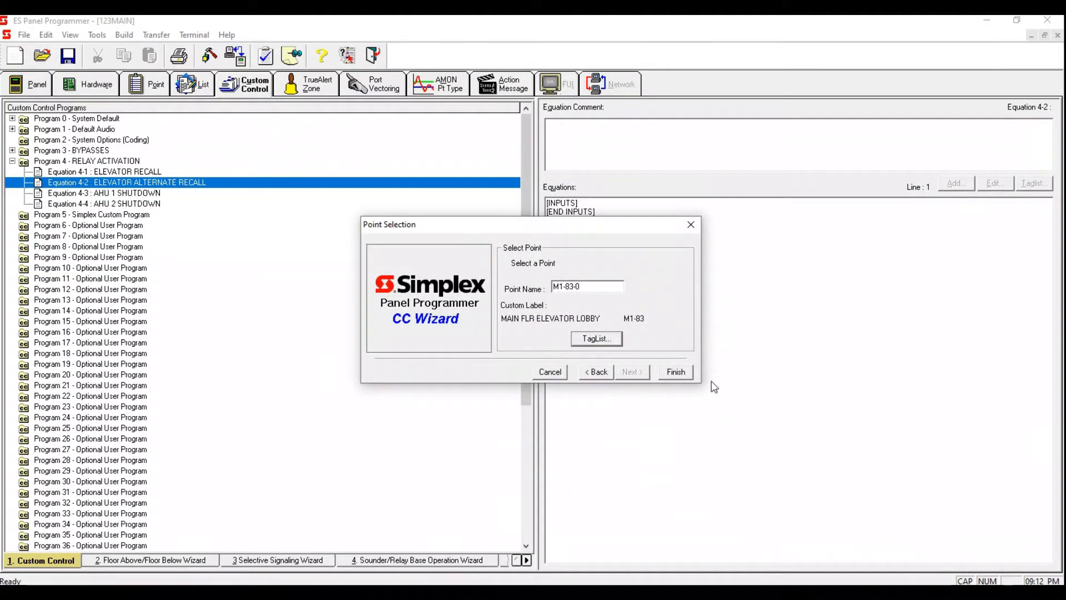
{"action": "left_click", "coordinate": [684, 373]}
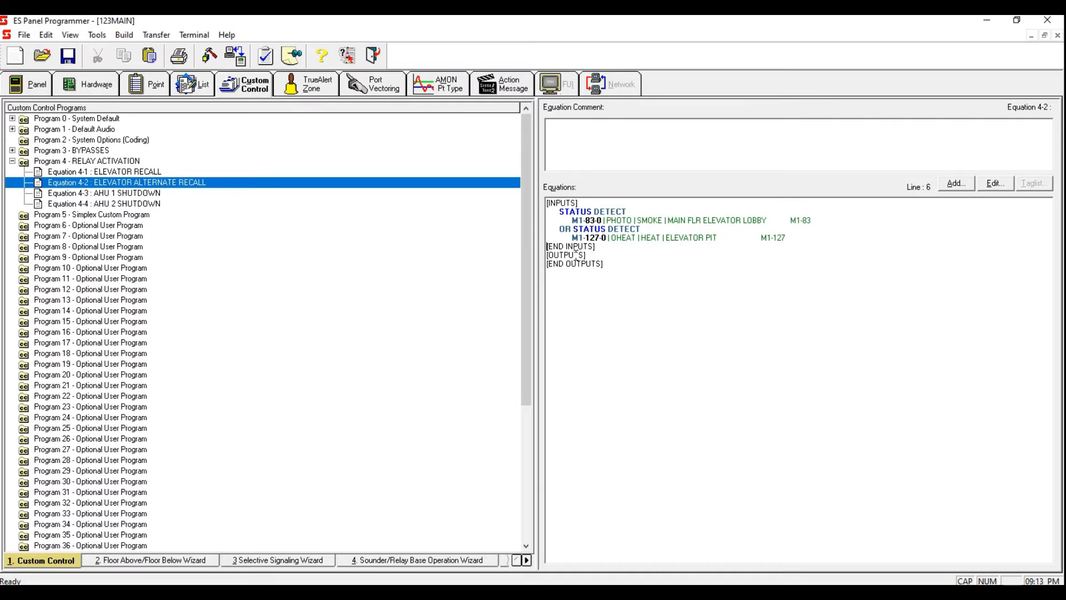
Step: Add a Hold Point output to Equation 4-2 with the ON qualifier
{"action": "left_click", "coordinate": [953, 186]}
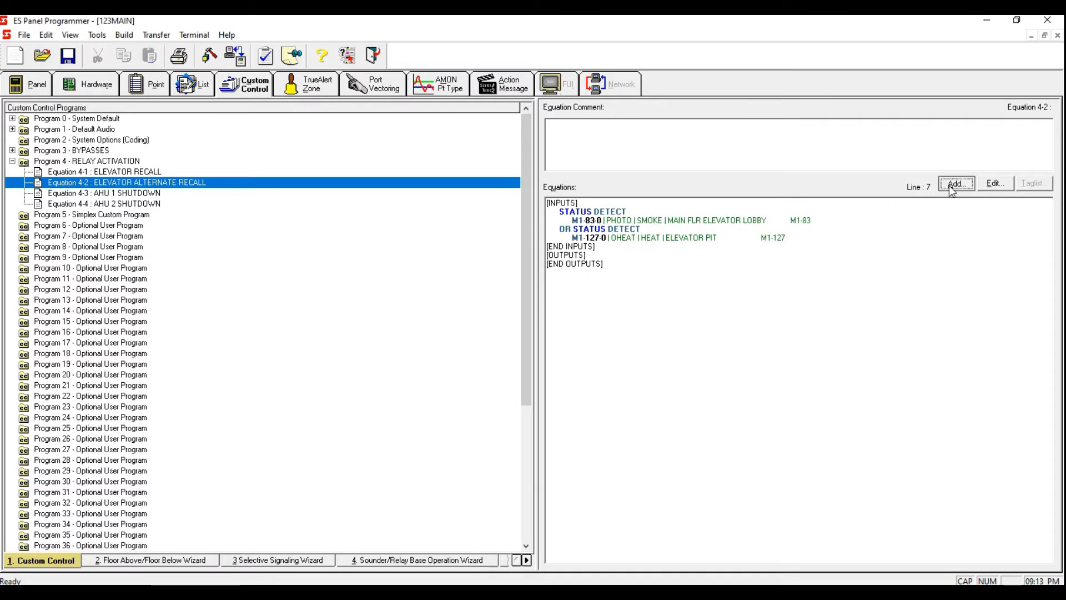
{"action": "left_click", "coordinate": [953, 189]}
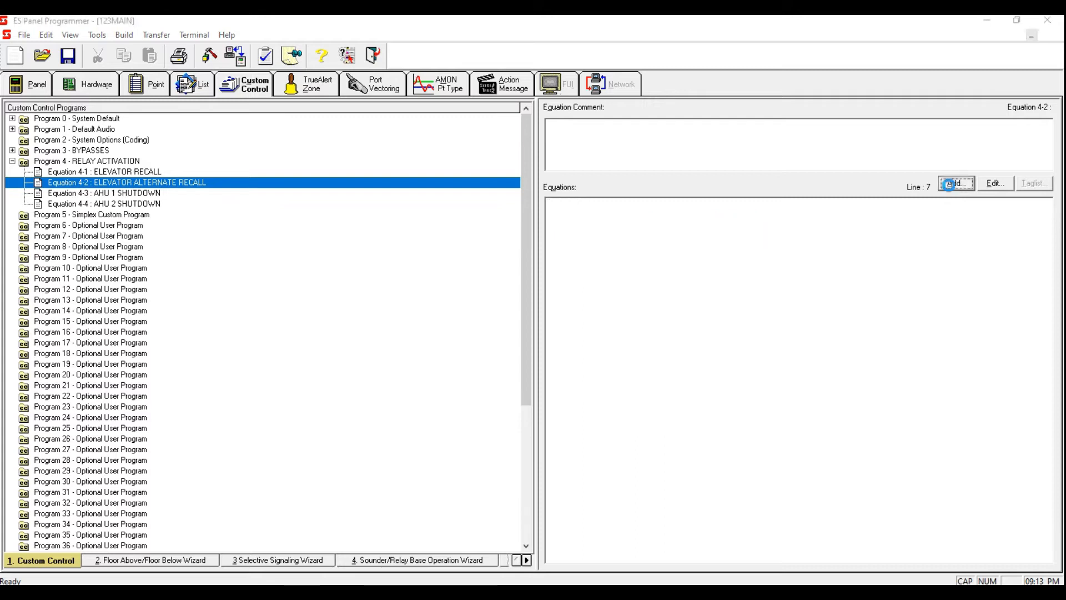
{"action": "left_click", "coordinate": [632, 371]}
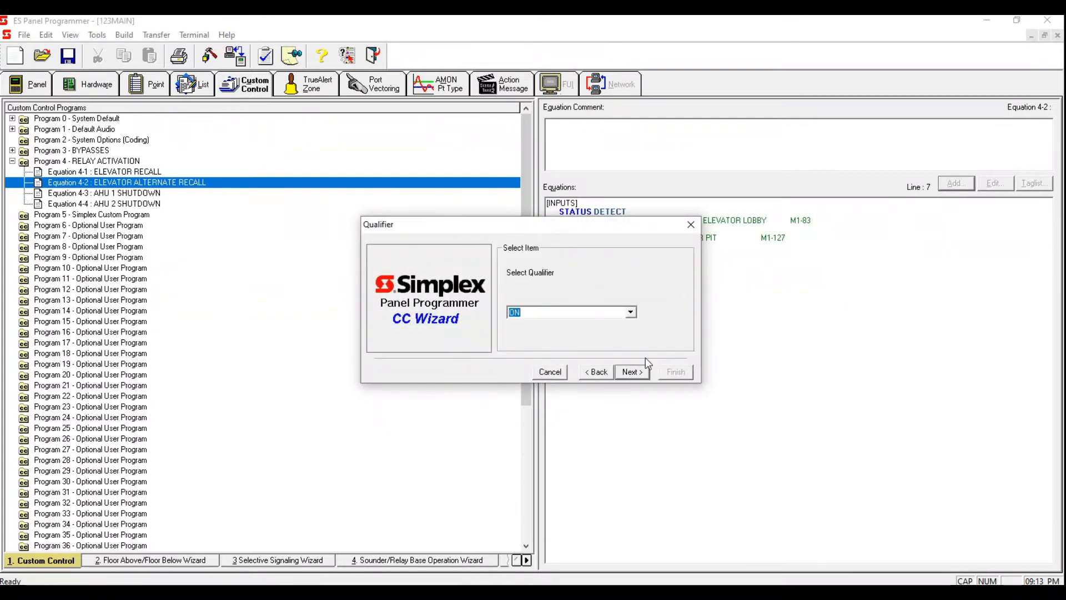
{"action": "type", "text": "O"}
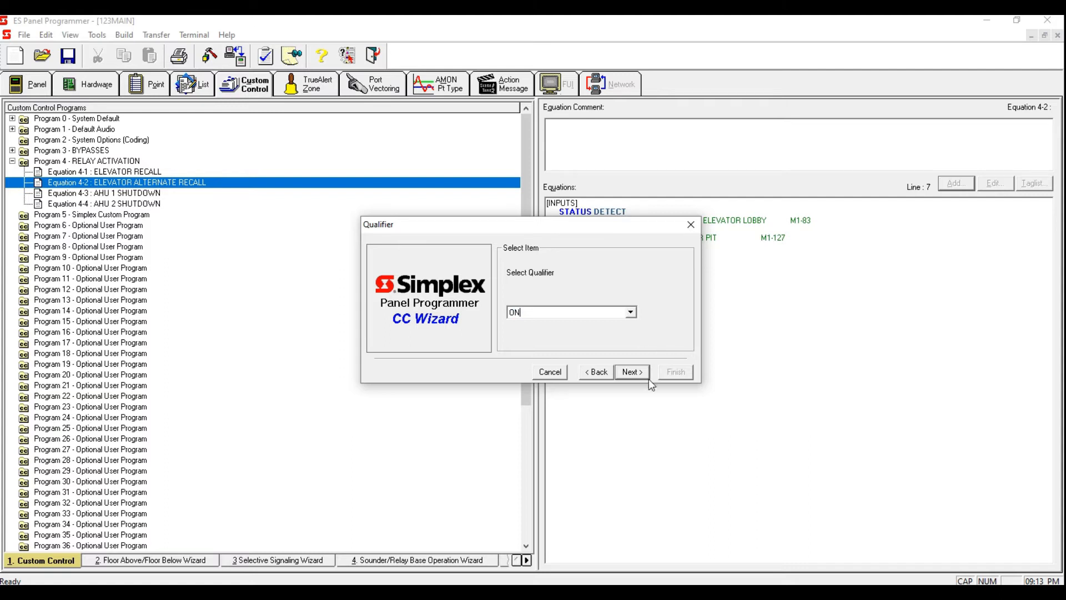
{"action": "left_click", "coordinate": [631, 374]}
{"action": "left_click", "coordinate": [633, 371]}
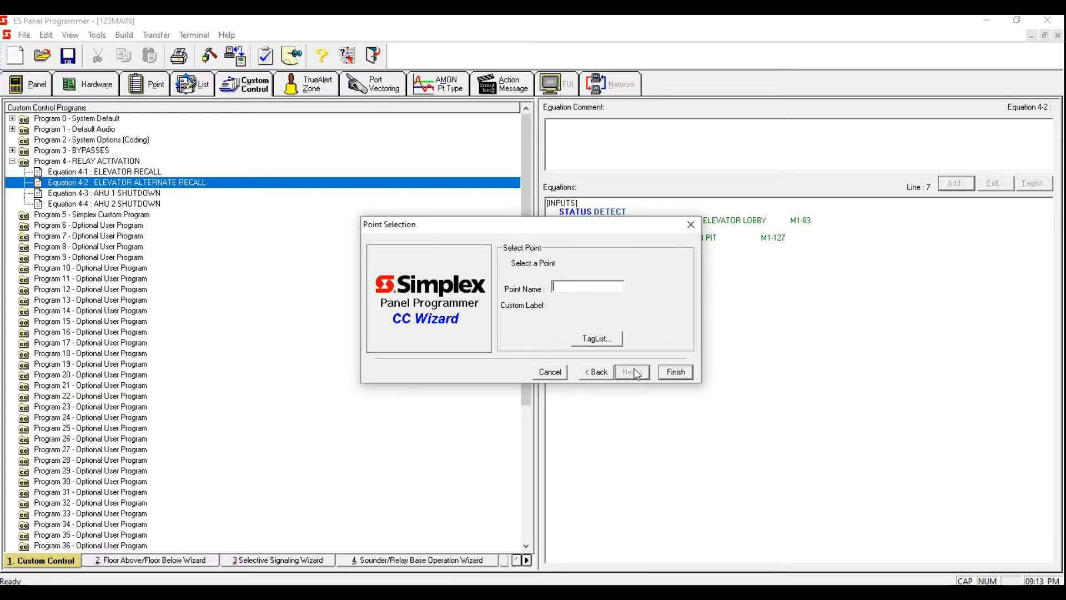
Step: Filter the tag list to MAPNET devices, sort by point type, and tag the ELEVATOR ALTERNATE RECALL relay as the output
{"action": "left_click", "coordinate": [598, 339]}
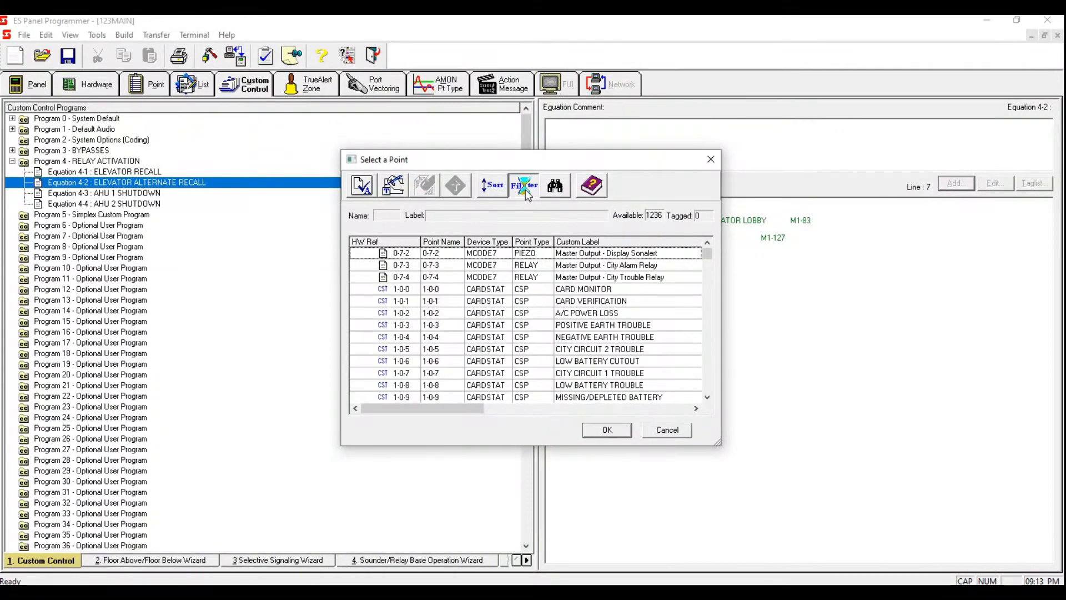
{"action": "left_click", "coordinate": [524, 187]}
{"action": "left_click", "coordinate": [396, 284]}
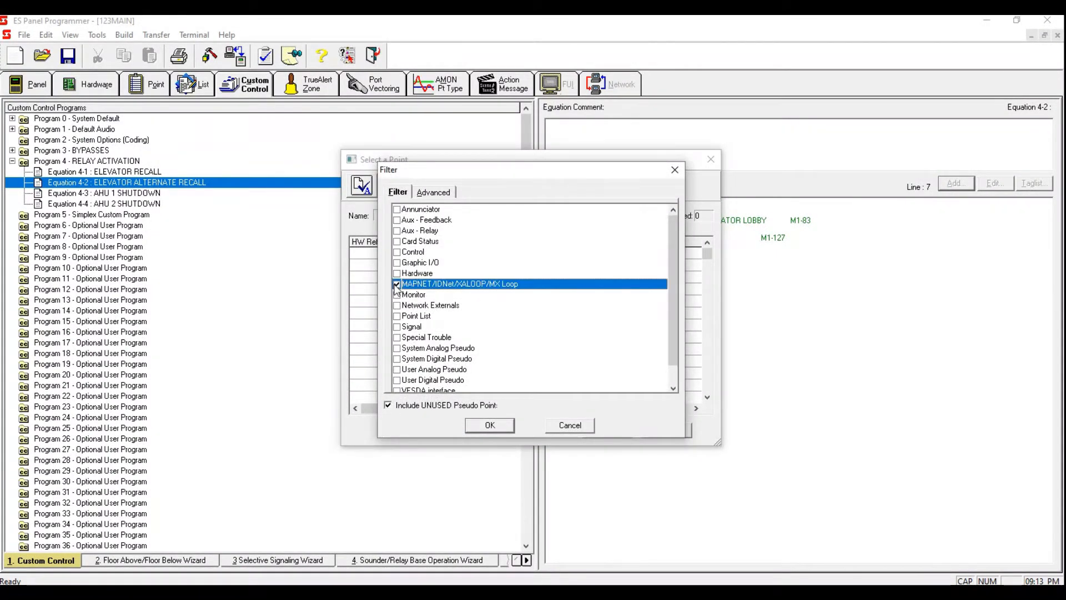
{"action": "left_click", "coordinate": [479, 424]}
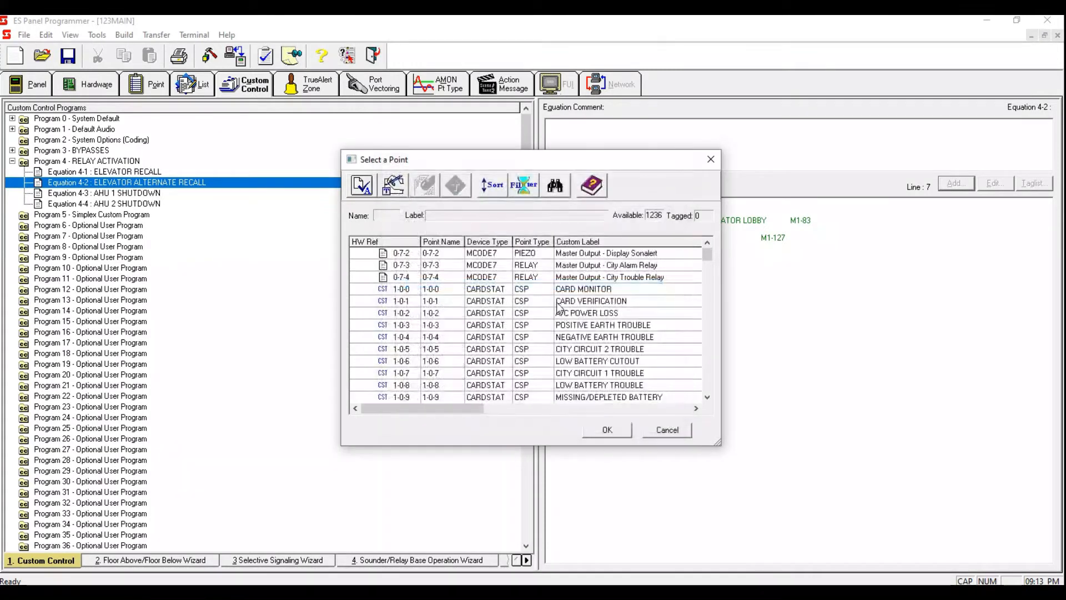
{"action": "left_click", "coordinate": [531, 242]}
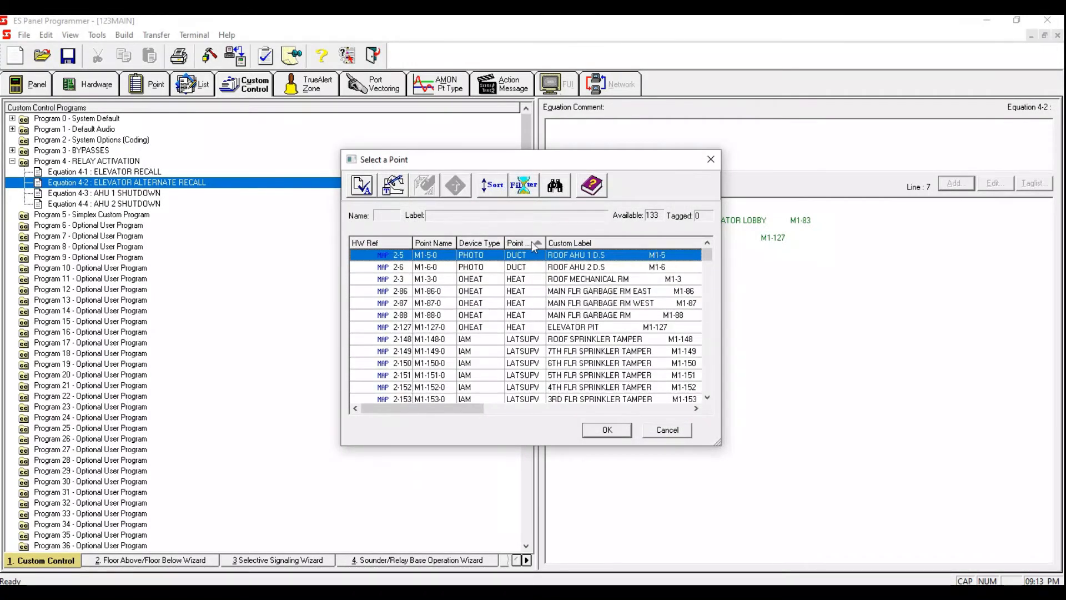
{"action": "left_click", "coordinate": [527, 243]}
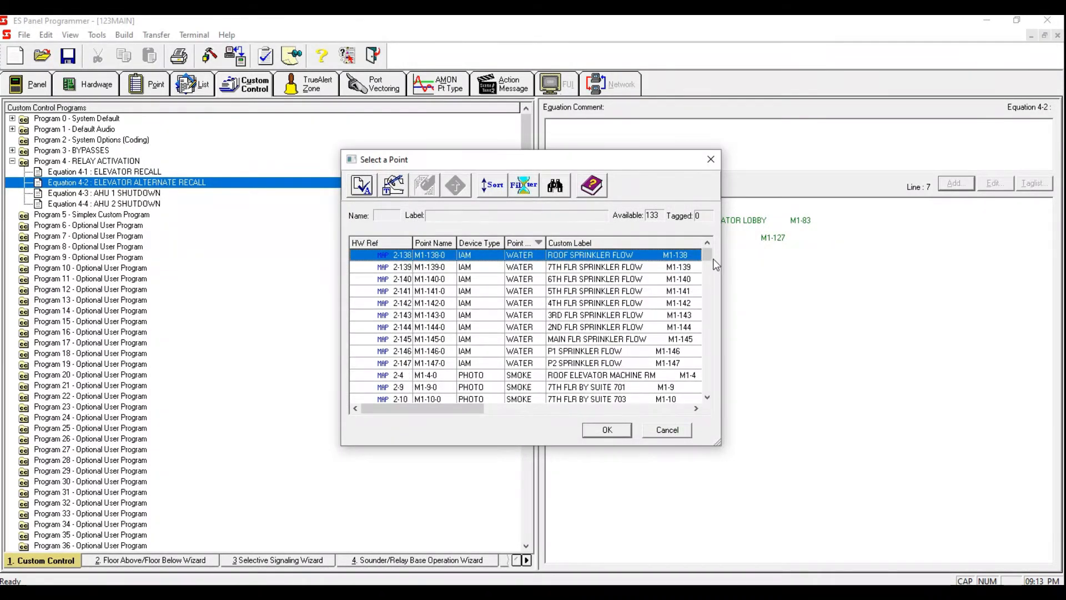
{"action": "left_click_drag", "start_coordinate": [705, 264], "coordinate": [699, 342]}
{"action": "left_click", "coordinate": [611, 292]}
{"action": "left_click", "coordinate": [621, 305]}
{"action": "left_click", "coordinate": [659, 313]}
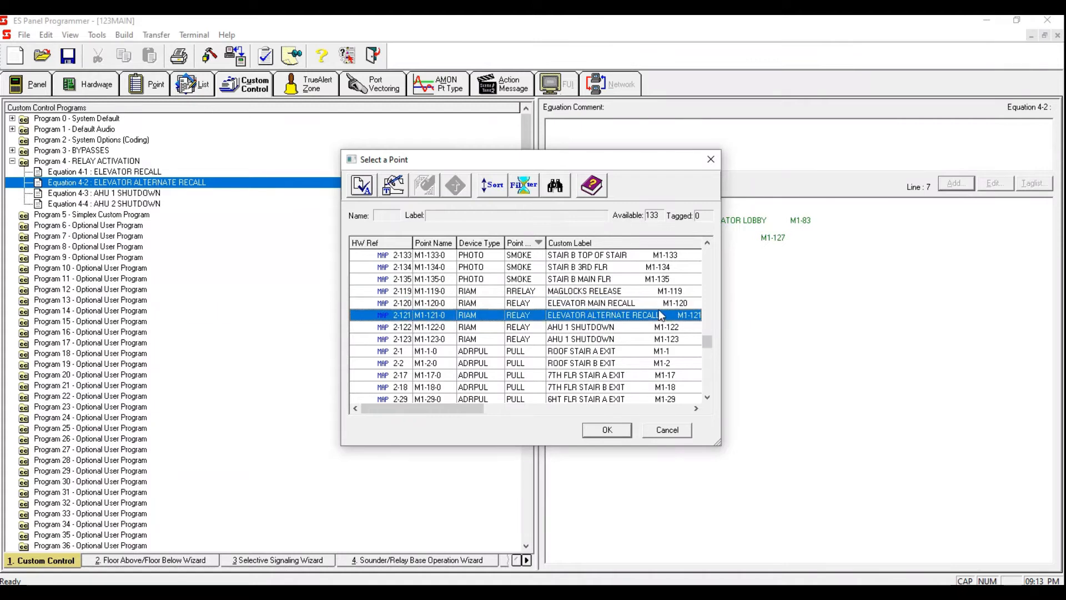
{"action": "key", "text": "space"}
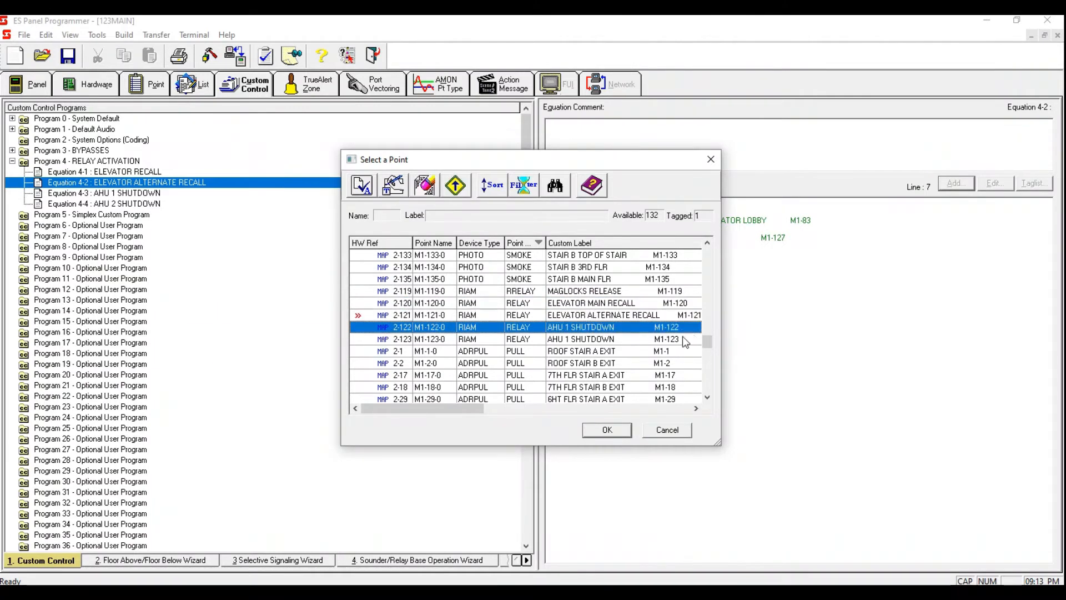
{"action": "left_click", "coordinate": [633, 316]}
{"action": "left_click", "coordinate": [607, 432]}
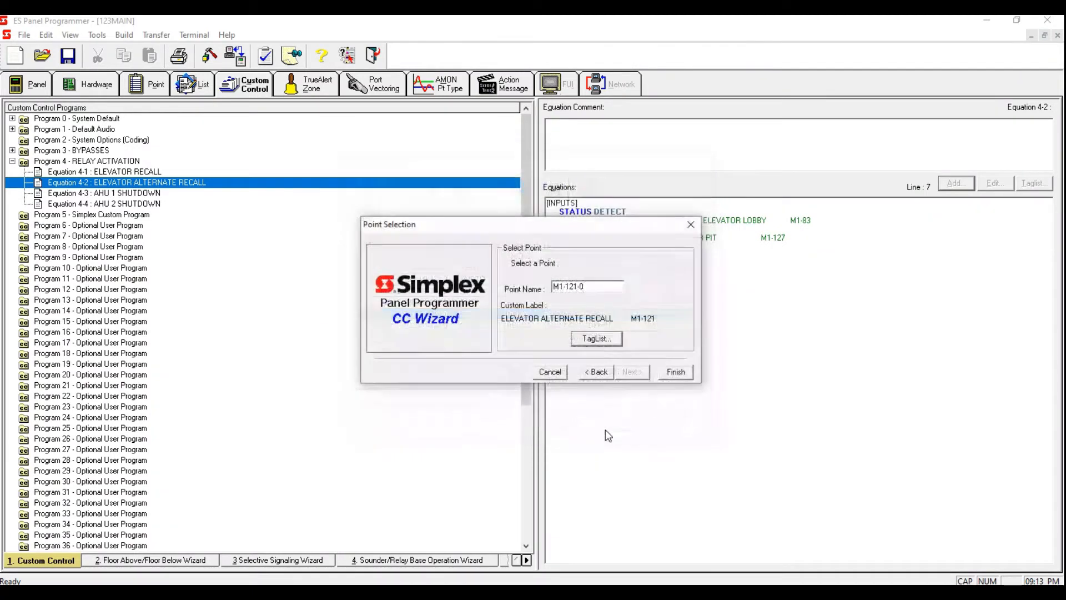
{"action": "left_click", "coordinate": [678, 371]}
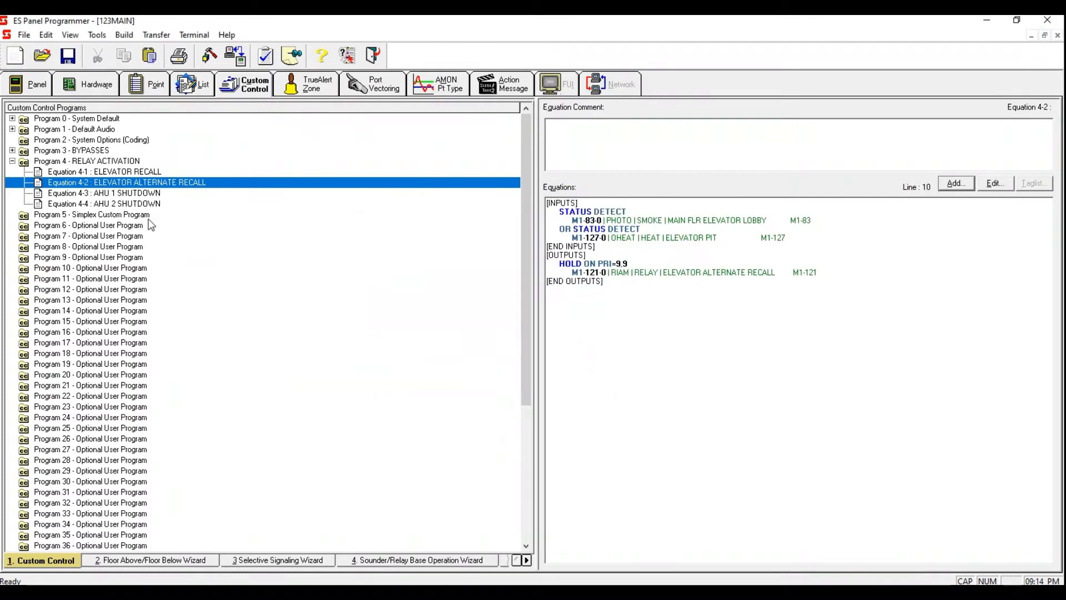
Step: Open Equation 4-3 AHU 1 SHUTDOWN and add a Point Status input with the DETECT qualifier
{"action": "left_click", "coordinate": [148, 194]}
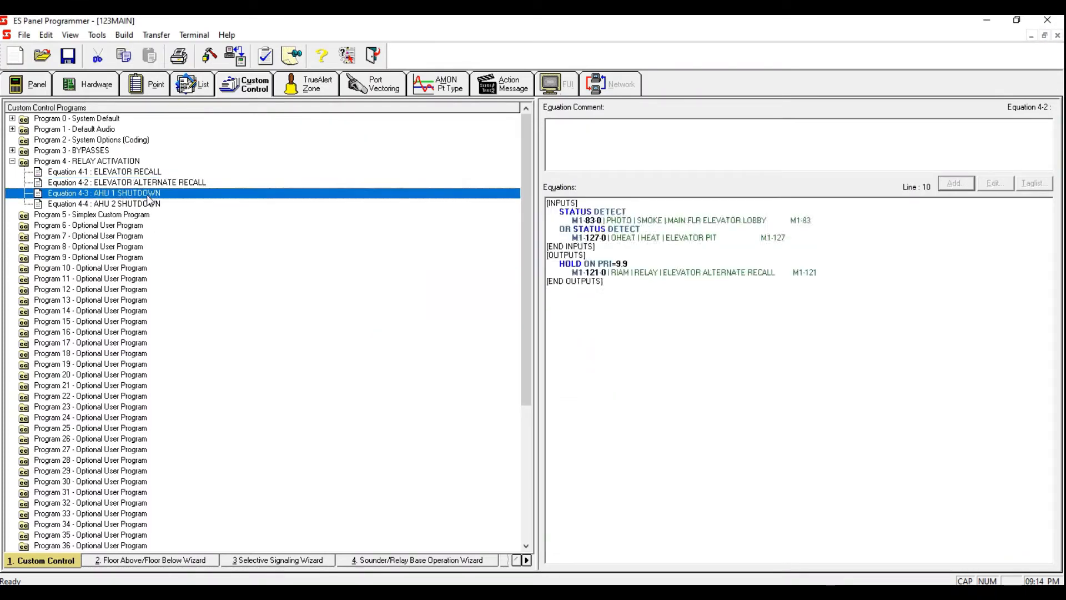
{"action": "left_click", "coordinate": [586, 204]}
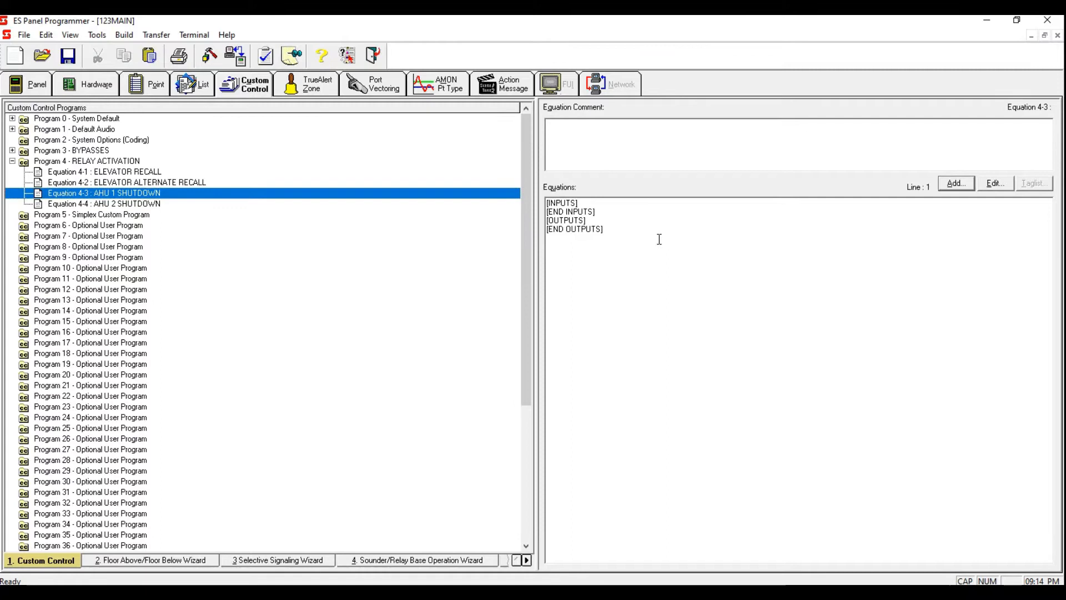
{"action": "key", "text": "Return"}
{"action": "left_click", "coordinate": [954, 184]}
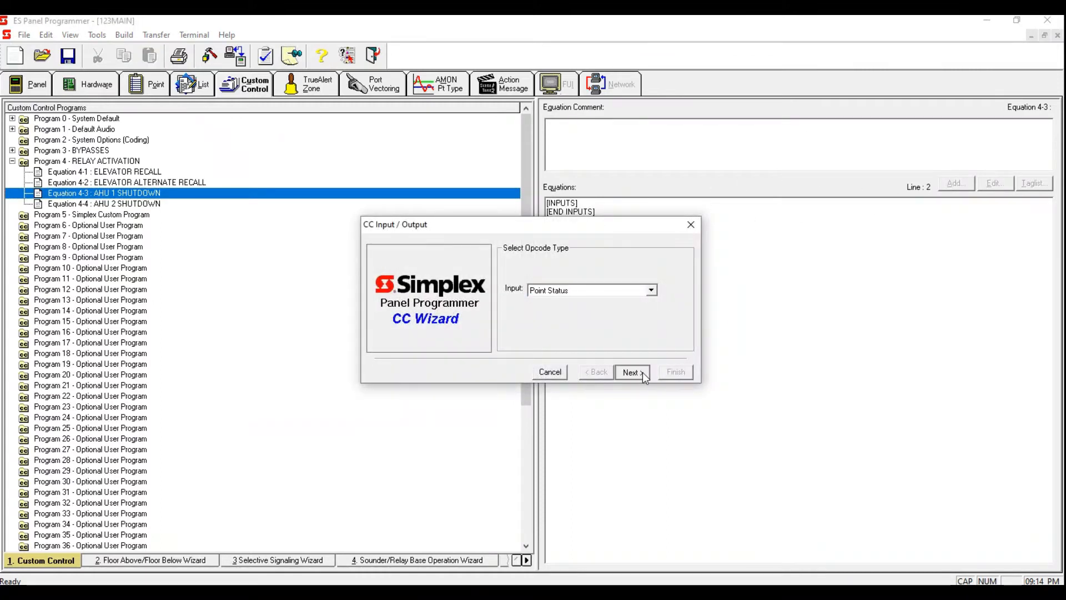
{"action": "left_click", "coordinate": [646, 371]}
{"action": "left_click", "coordinate": [642, 372]}
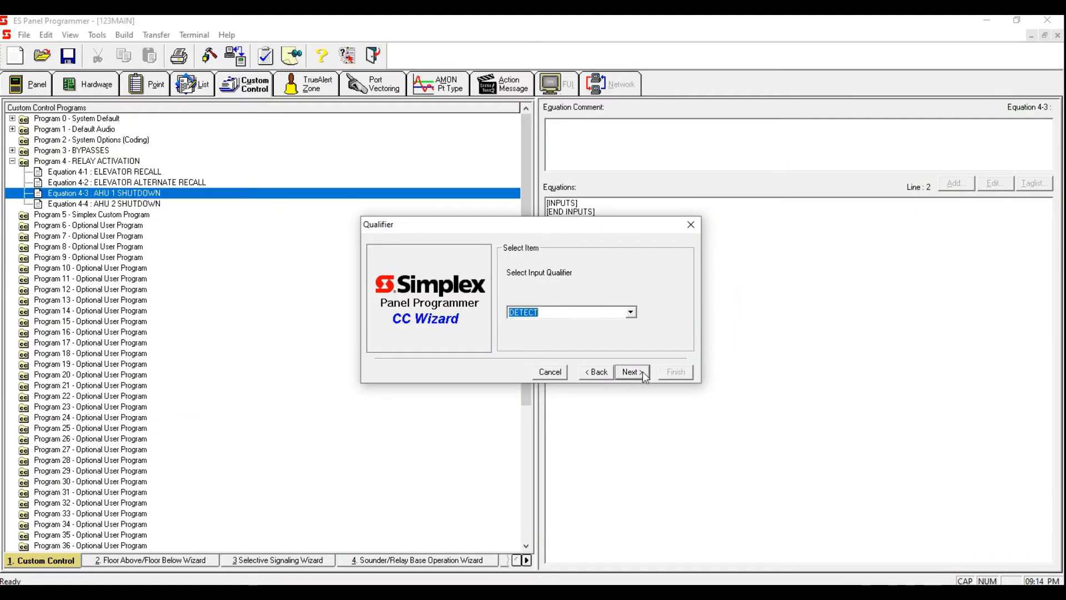
{"action": "left_click", "coordinate": [641, 371]}
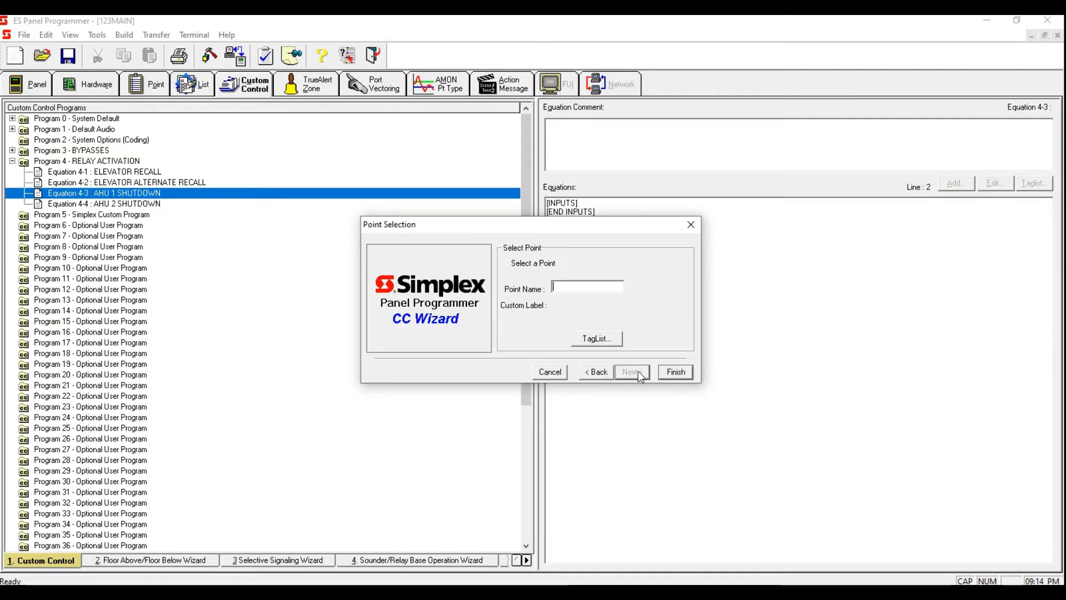
Step: Filter the tag list to MAPNET devices and tag the ROOF AHU 1 D.S duct detector as Equation 4-3's input
{"action": "left_click", "coordinate": [613, 339]}
{"action": "left_click", "coordinate": [537, 245]}
{"action": "left_click", "coordinate": [537, 245]}
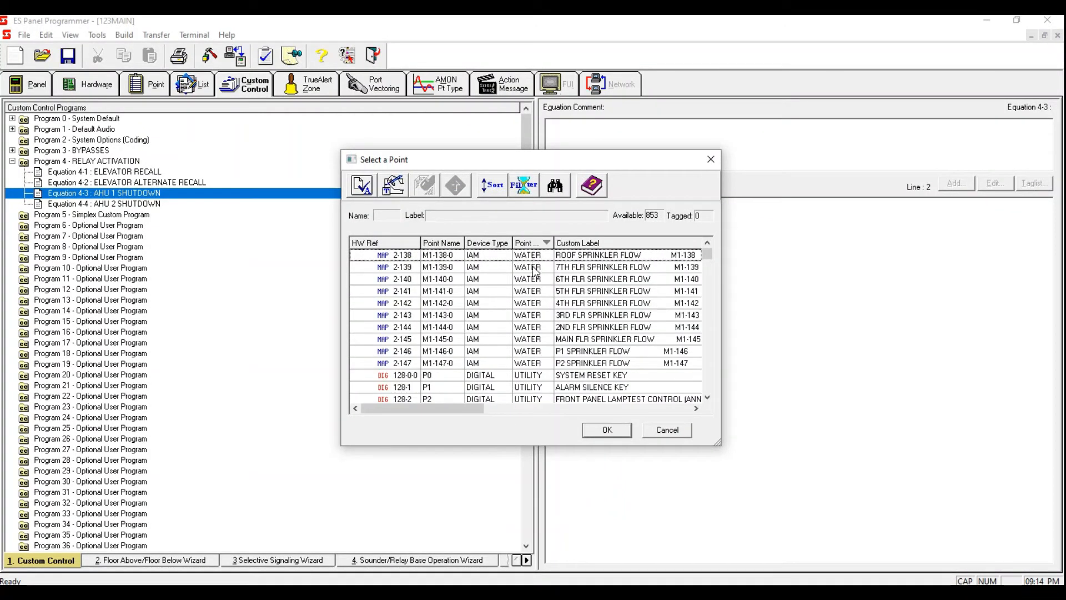
{"action": "left_click", "coordinate": [523, 186]}
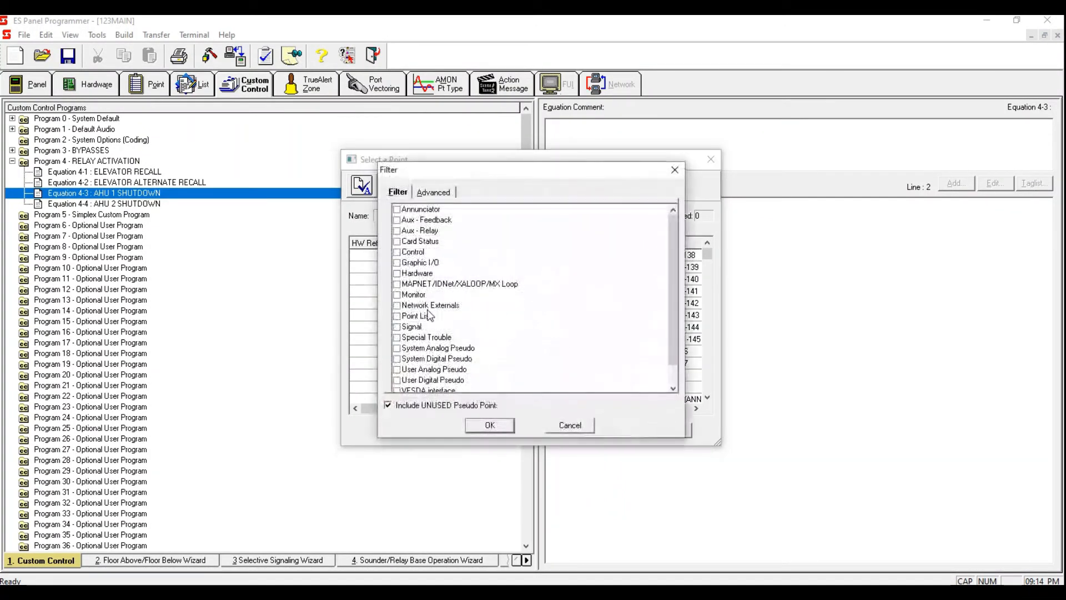
{"action": "left_click", "coordinate": [404, 285]}
{"action": "left_click", "coordinate": [397, 284]}
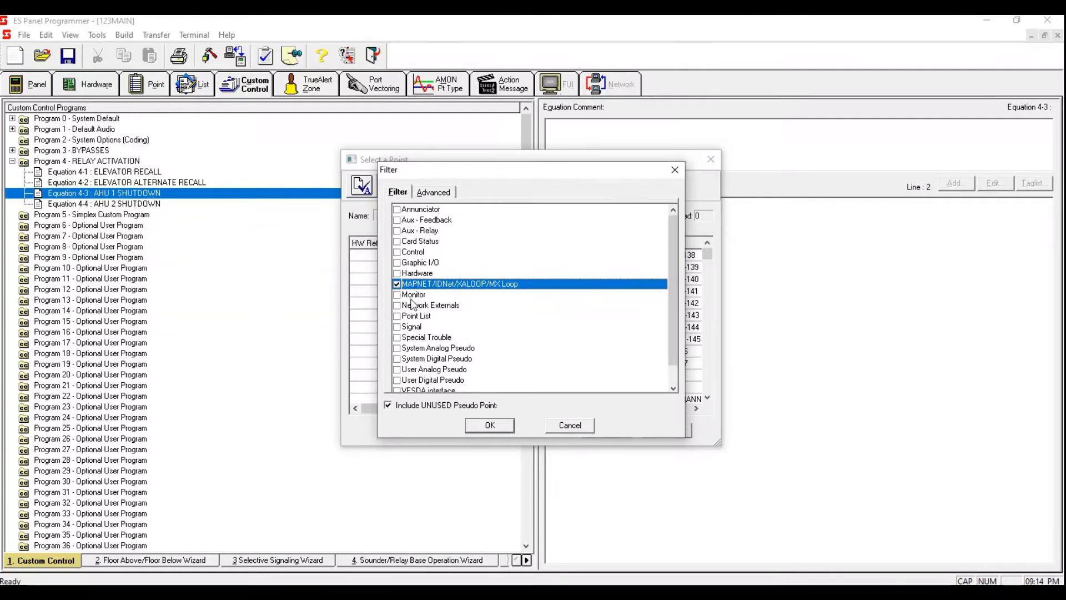
{"action": "left_click", "coordinate": [489, 425]}
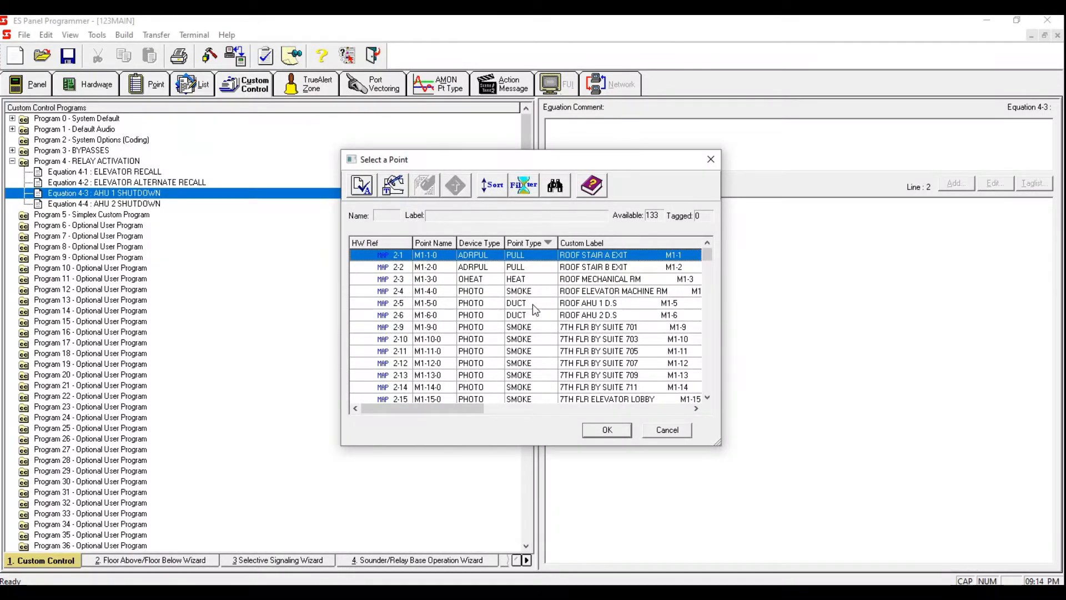
{"action": "left_click", "coordinate": [532, 305]}
{"action": "key", "text": "space"}
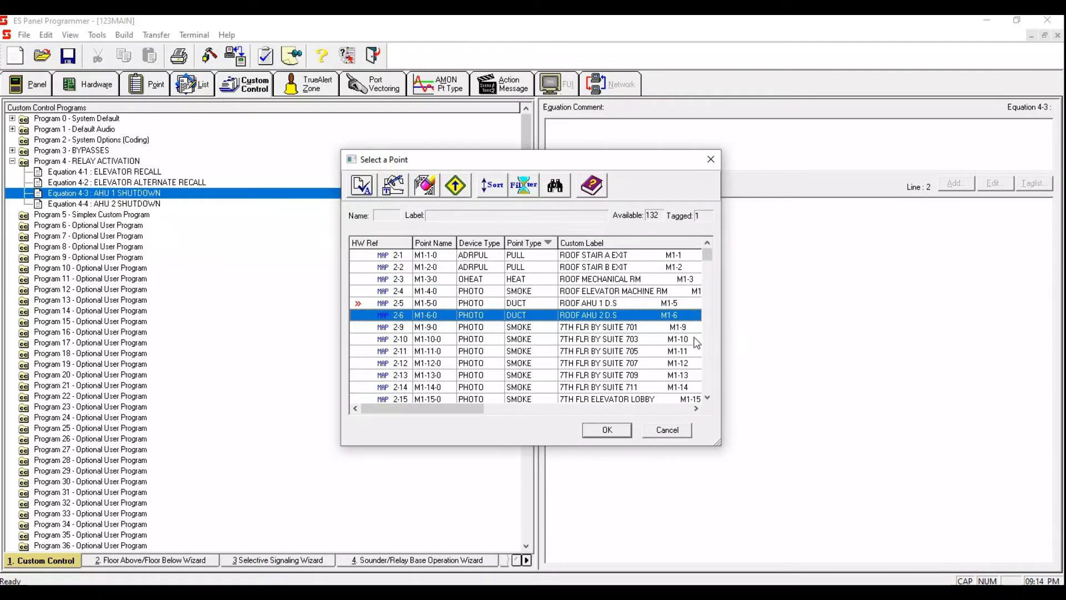
{"action": "left_click", "coordinate": [625, 307]}
{"action": "left_click", "coordinate": [607, 430]}
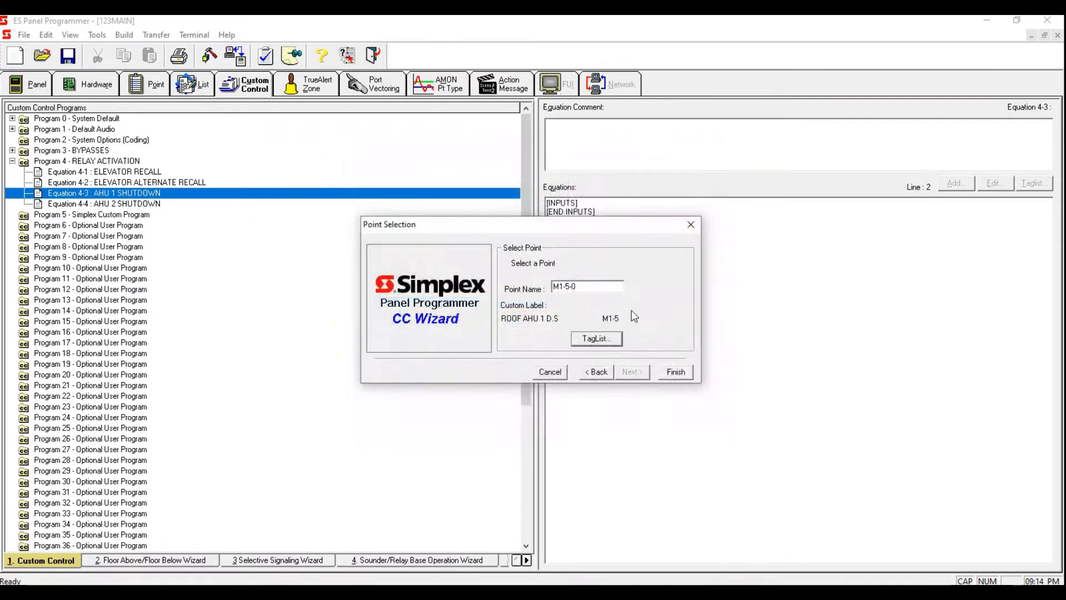
{"action": "left_click", "coordinate": [675, 371]}
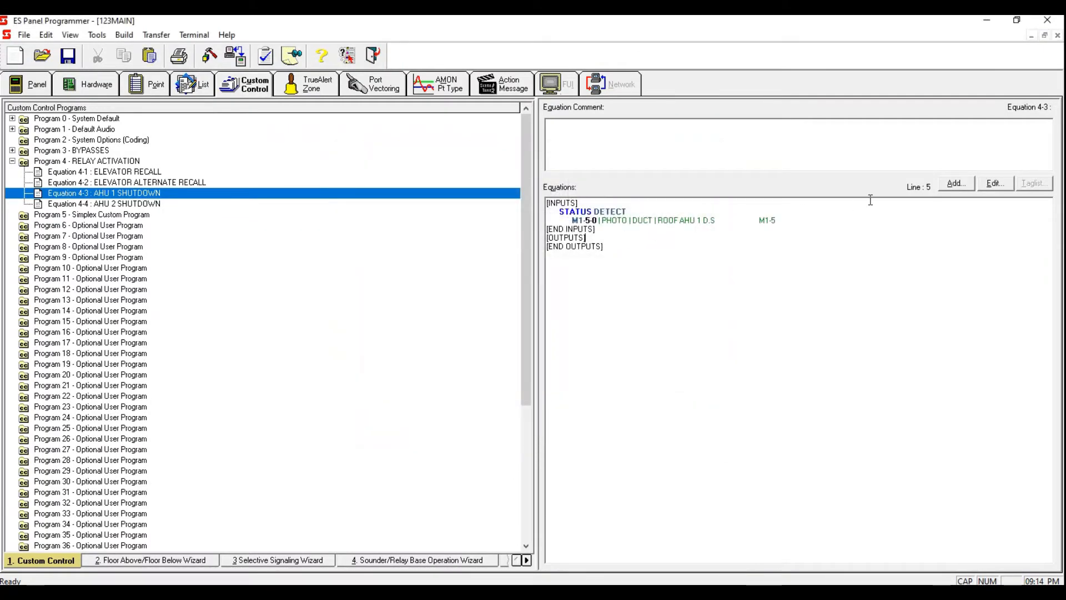
Step: Add a Hold Point output to Equation 4-3 with the ON qualifier
{"action": "left_click", "coordinate": [955, 184]}
{"action": "left_click", "coordinate": [645, 373]}
{"action": "left_click", "coordinate": [646, 373]}
{"action": "left_click", "coordinate": [645, 373]}
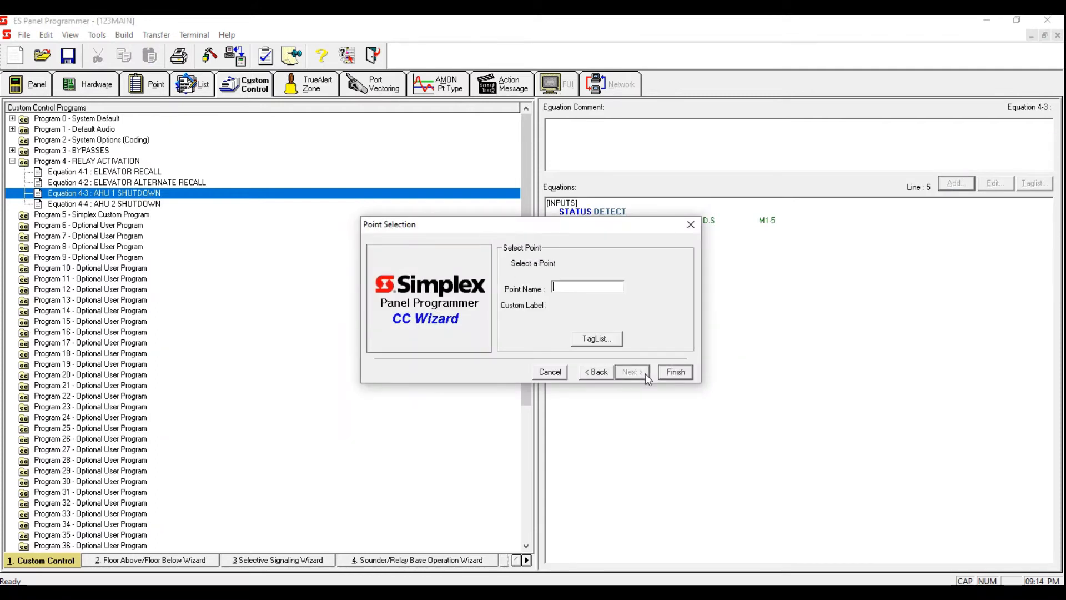
Step: Filter the tag list to MAPNET devices, sort by point type, and tag the AHU 1 SHUTDOWN relay as the output
{"action": "left_click", "coordinate": [600, 338]}
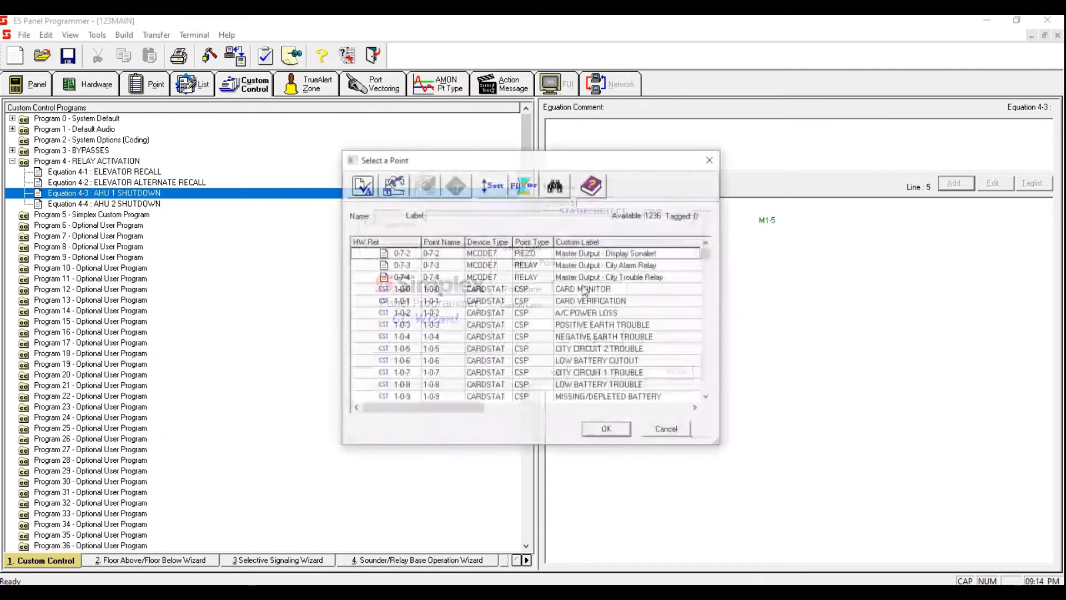
{"action": "left_click", "coordinate": [523, 186]}
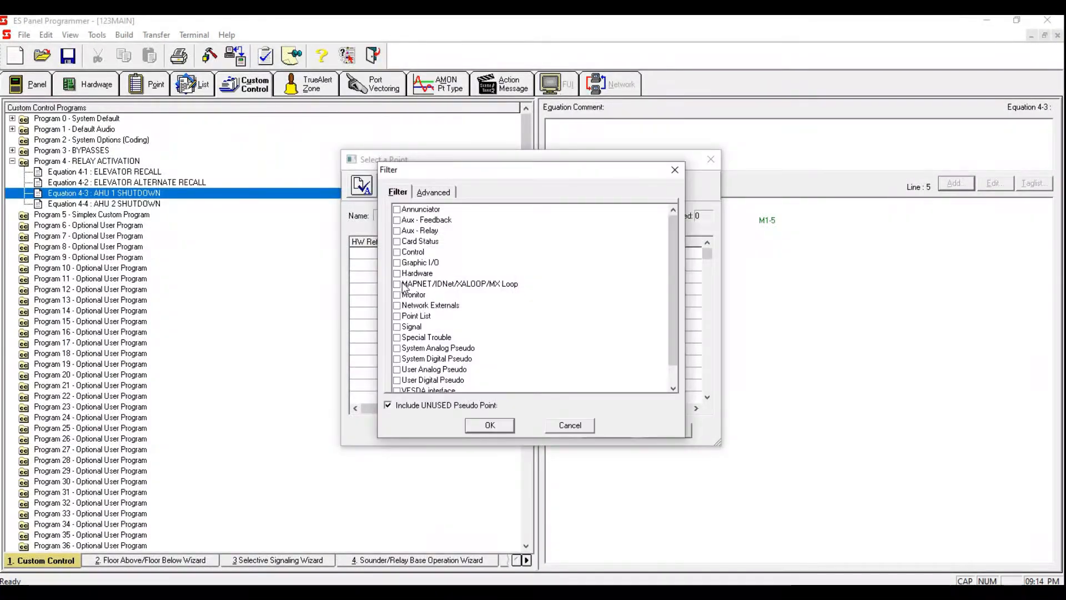
{"action": "left_click", "coordinate": [402, 285]}
{"action": "left_click", "coordinate": [489, 428]}
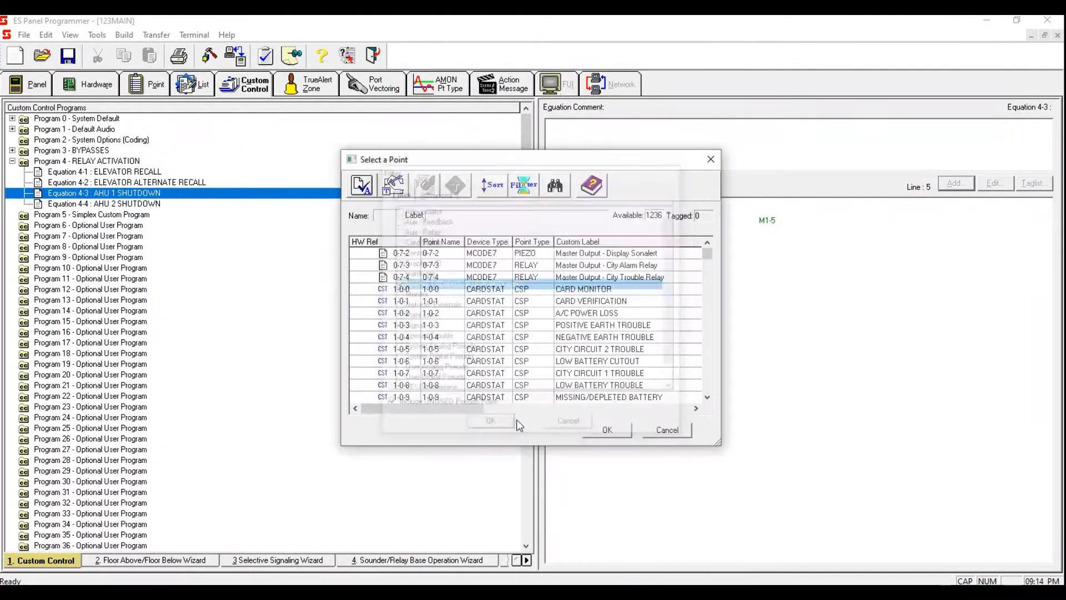
{"action": "left_click", "coordinate": [531, 243]}
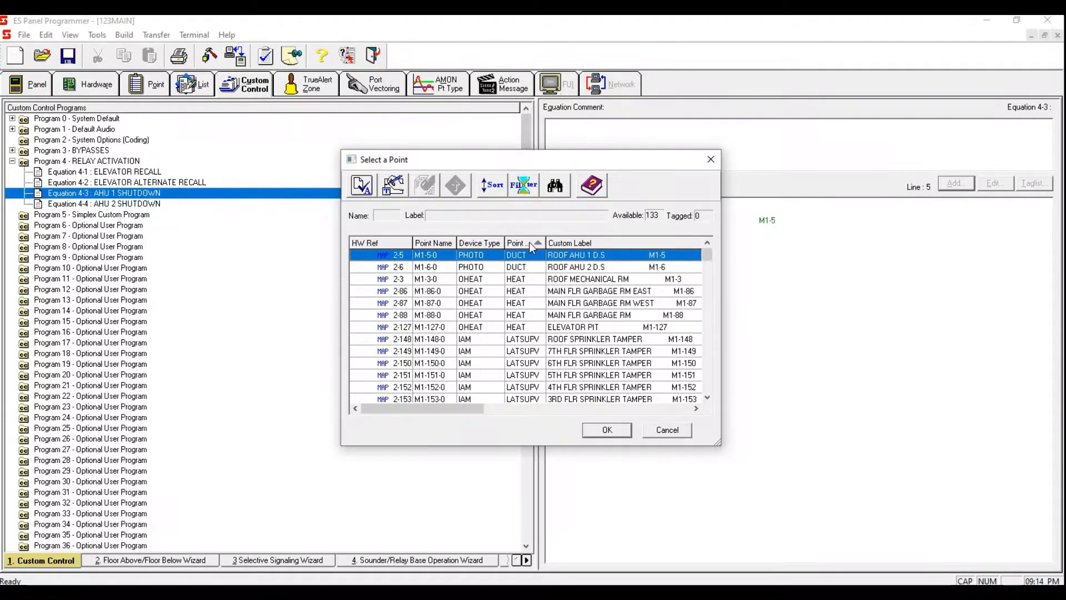
{"action": "left_click_drag", "start_coordinate": [709, 254], "coordinate": [707, 297]}
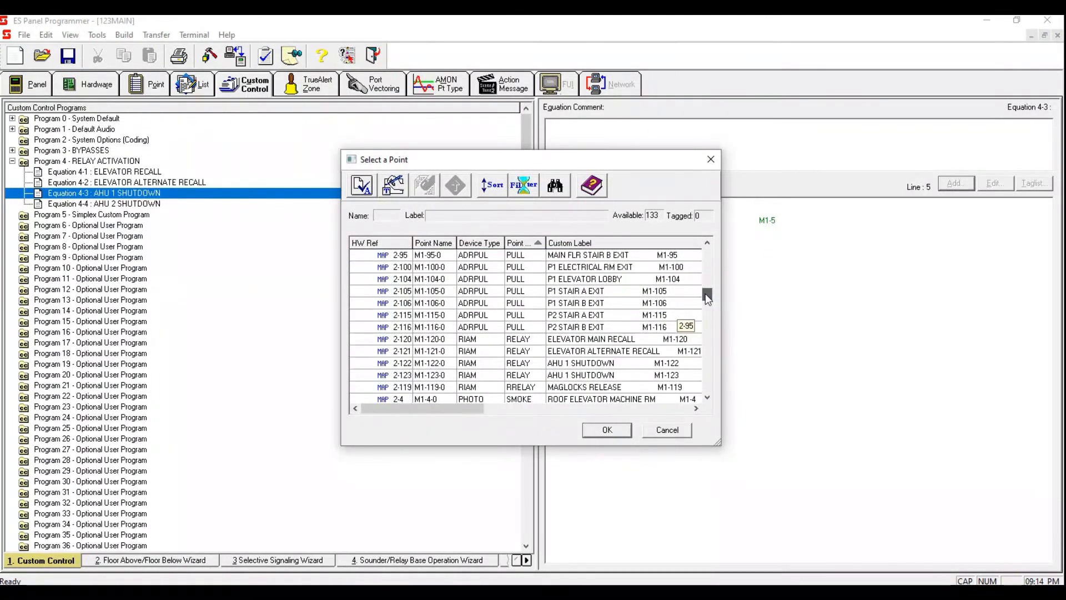
{"action": "left_click", "coordinate": [622, 364]}
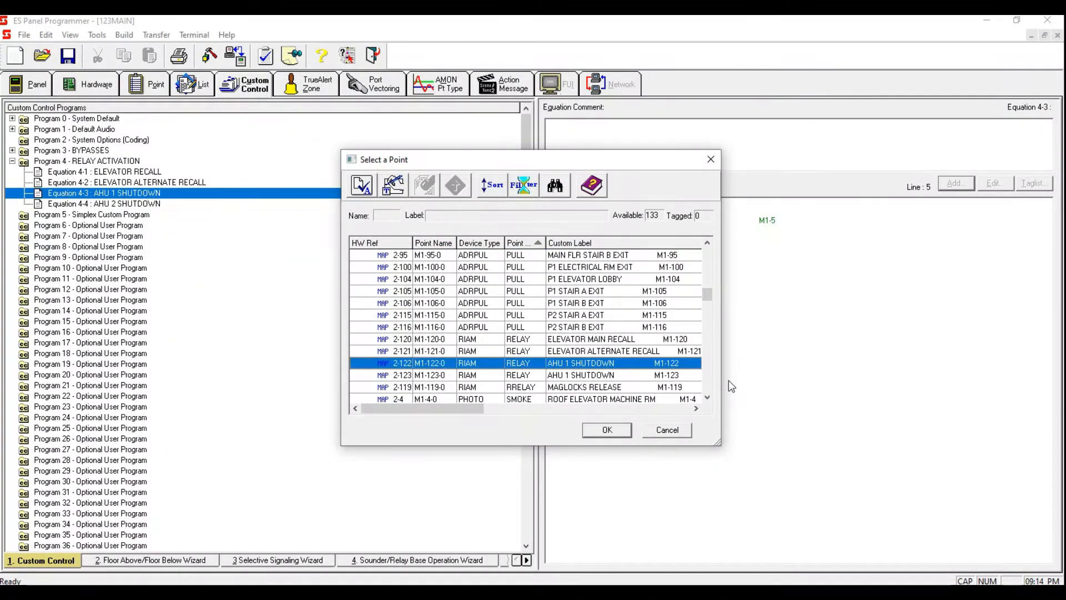
{"action": "key", "text": "space"}
{"action": "left_click", "coordinate": [624, 365]}
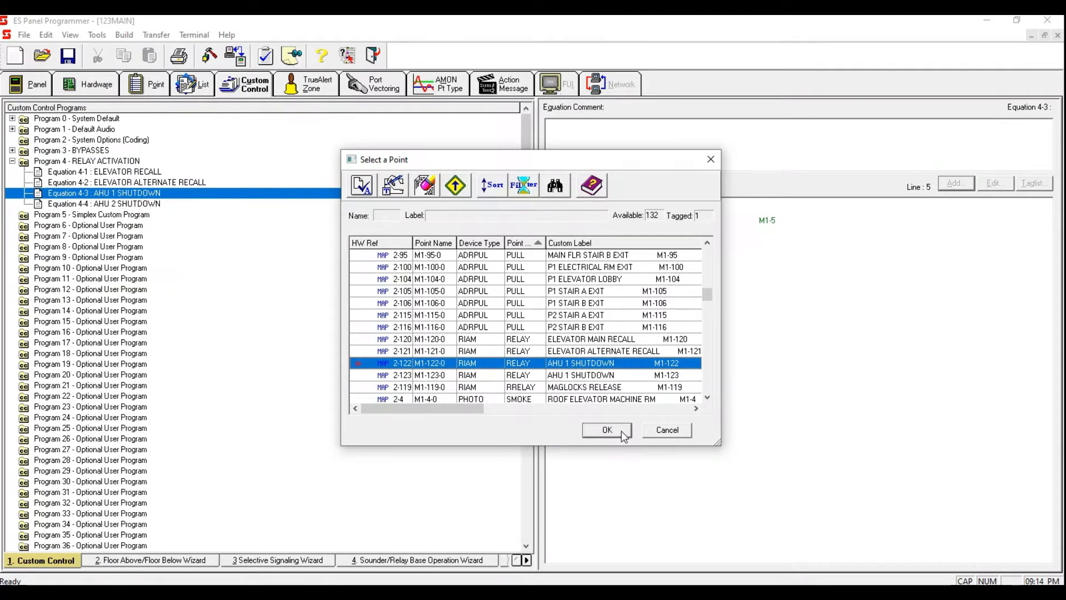
{"action": "left_click", "coordinate": [621, 431]}
{"action": "left_click", "coordinate": [681, 370]}
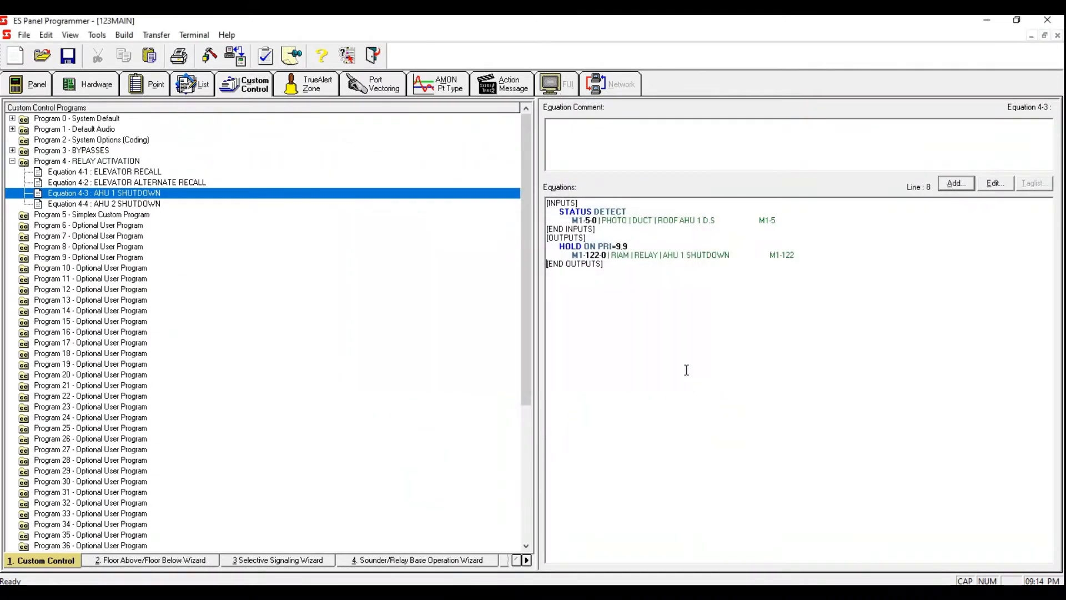
{"action": "left_click", "coordinate": [722, 219]}
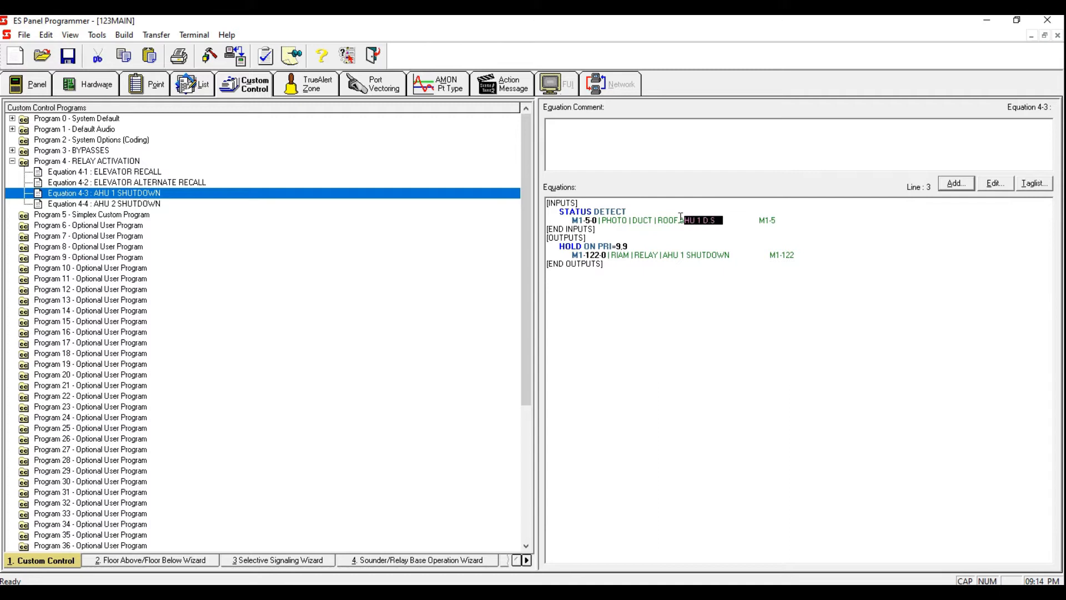
{"action": "left_click", "coordinate": [668, 253]}
{"action": "left_click", "coordinate": [649, 304]}
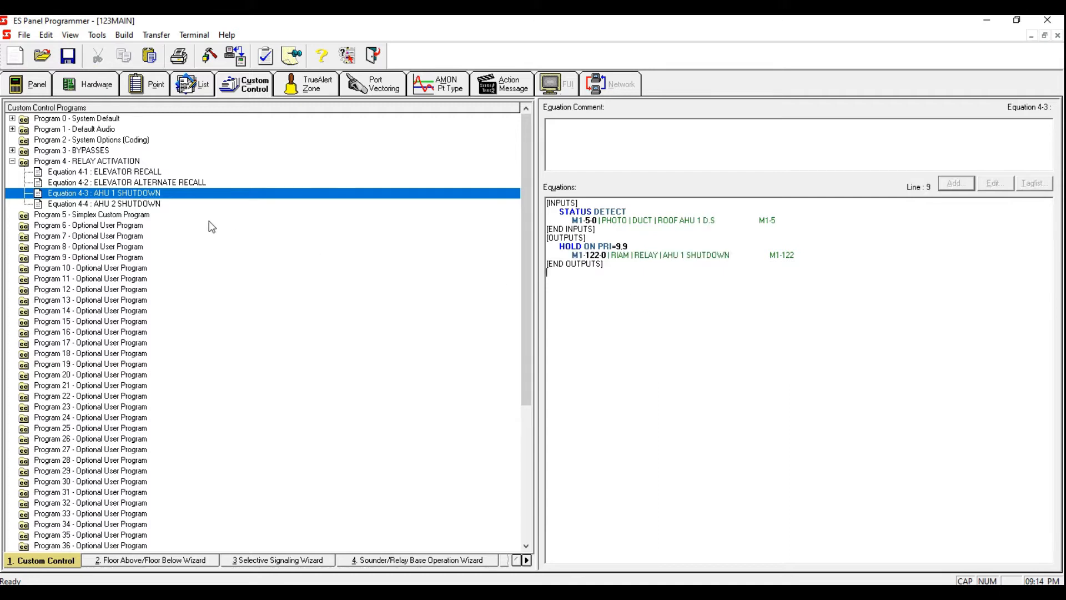
Step: Open Equation 4-4 AHU 2 SHUTDOWN and add a Point Status input with the DETECT qualifier
{"action": "left_click", "coordinate": [162, 204]}
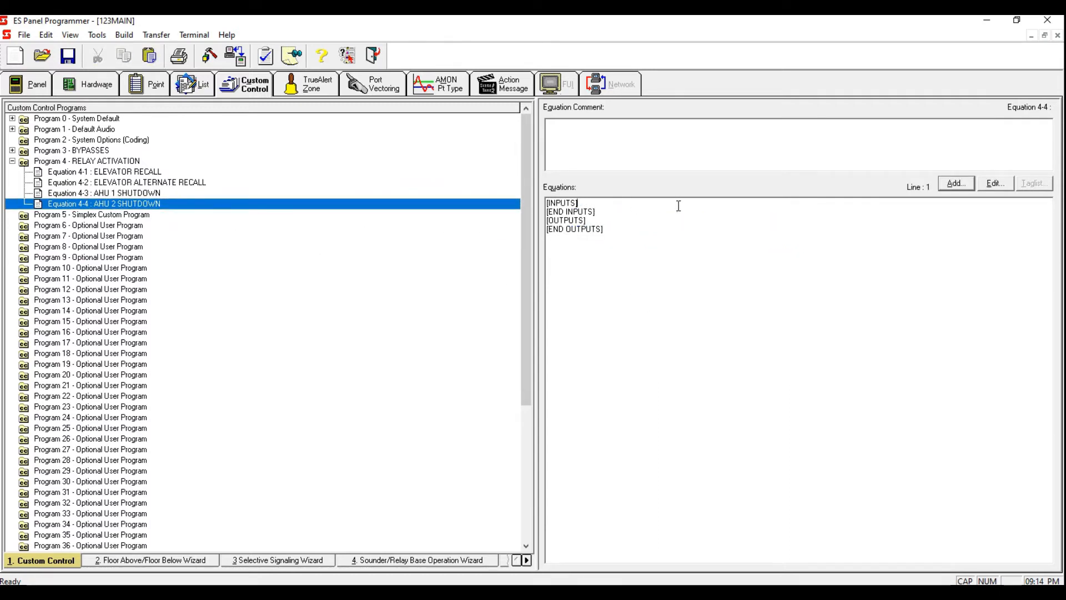
{"action": "left_click", "coordinate": [954, 184]}
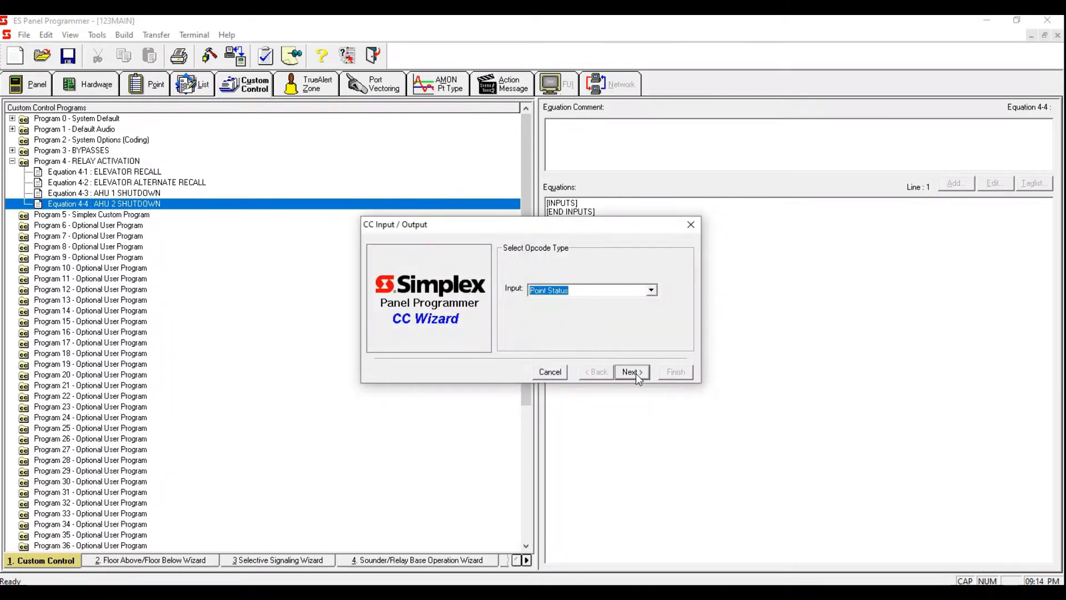
{"action": "left_click", "coordinate": [636, 373]}
{"action": "left_click", "coordinate": [639, 373]}
{"action": "left_click", "coordinate": [639, 373]}
Step: Tag the ROOF AHU 2 D.S duct detector from the tag list as Equation 4-4's input
{"action": "left_click", "coordinate": [607, 341]}
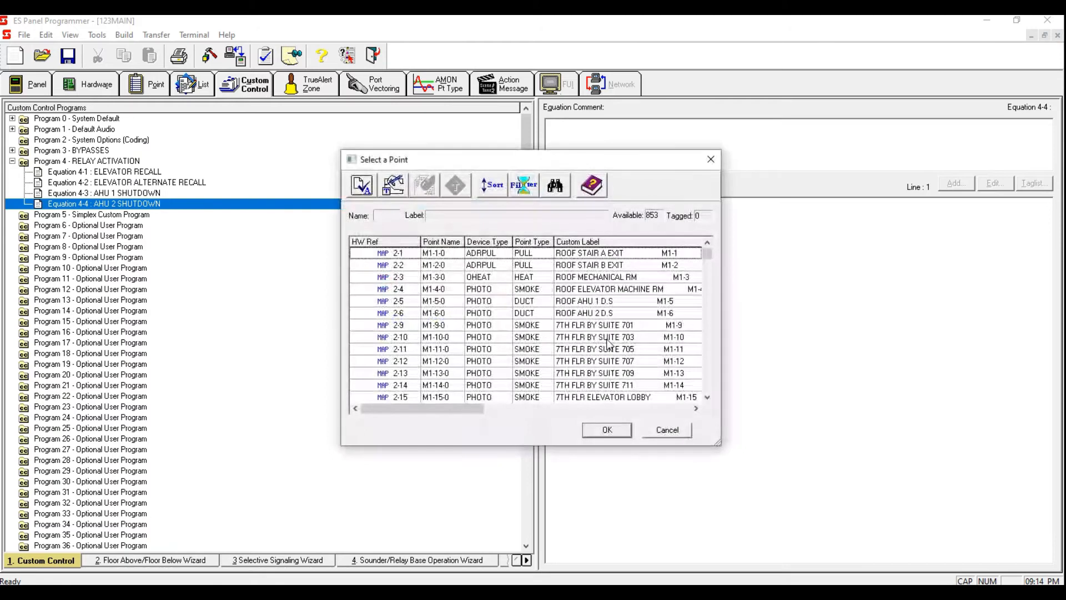
{"action": "left_click", "coordinate": [546, 315]}
{"action": "key", "text": "space"}
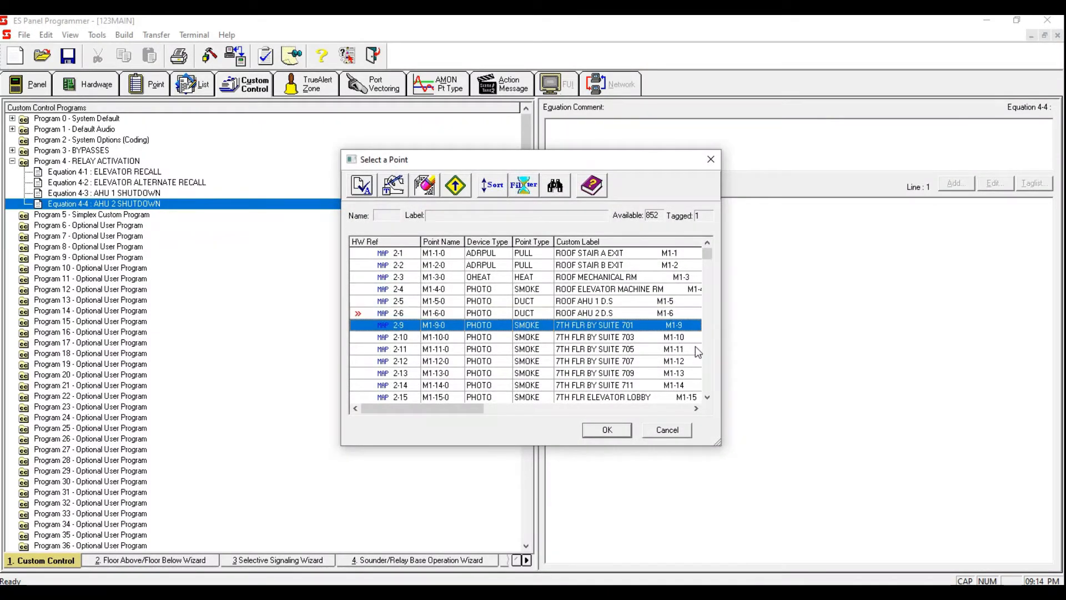
{"action": "left_click", "coordinate": [607, 314]}
{"action": "left_click", "coordinate": [621, 431]}
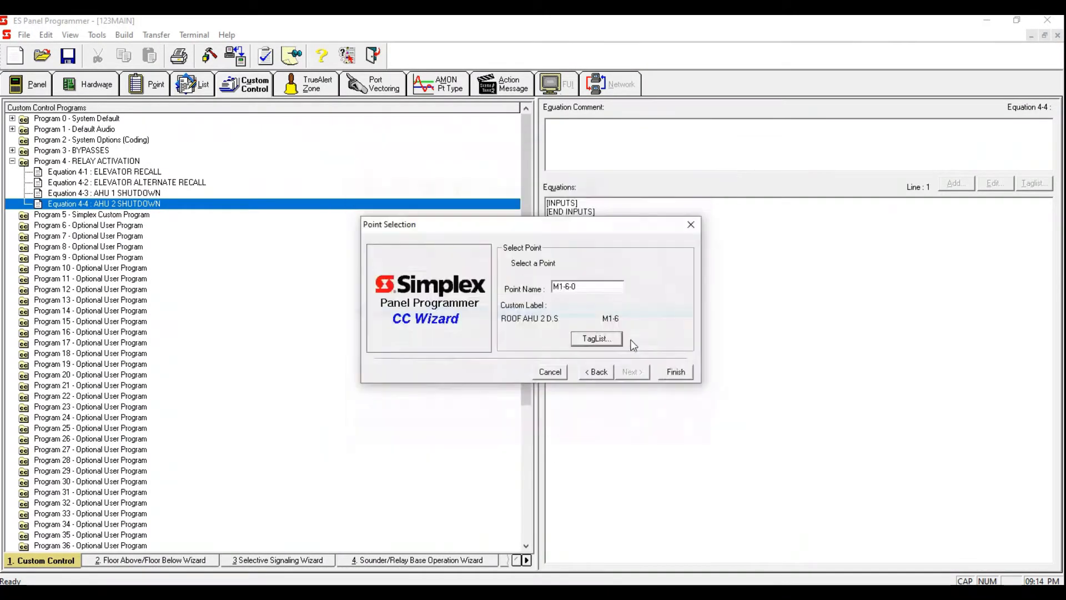
{"action": "left_click", "coordinate": [674, 370]}
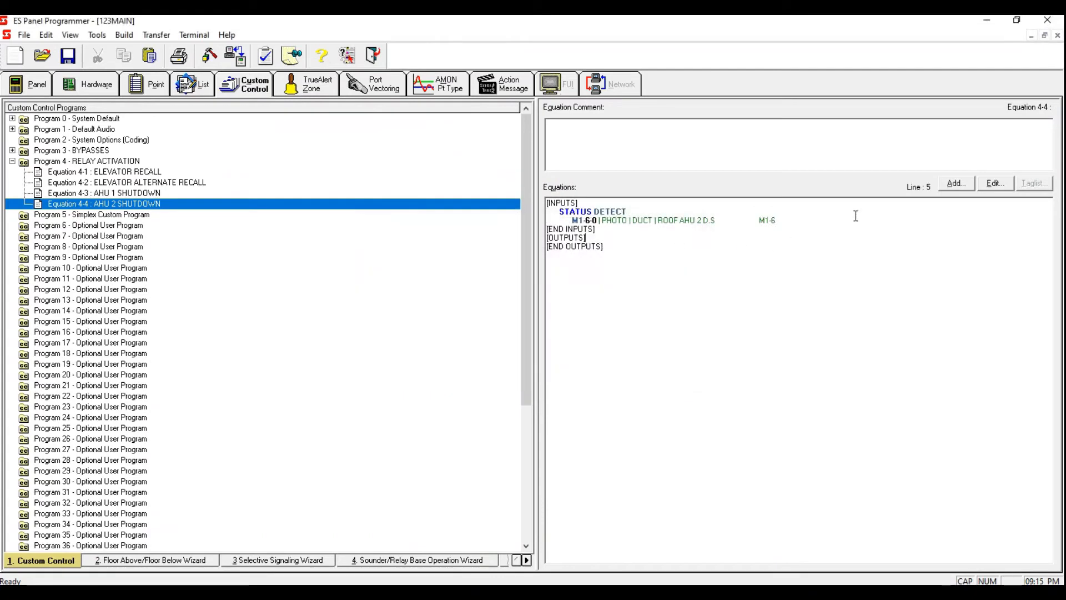
Step: Add a Hold Point output to Equation 4-4
{"action": "left_click", "coordinate": [957, 184]}
{"action": "left_click", "coordinate": [639, 372]}
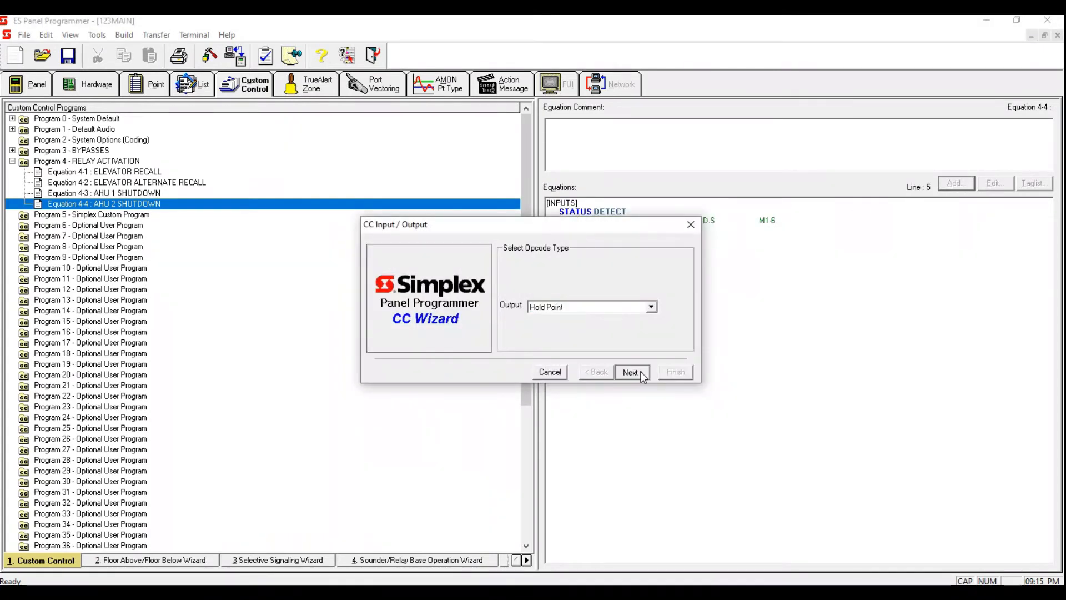
{"action": "left_click", "coordinate": [640, 372]}
{"action": "left_click", "coordinate": [640, 371]}
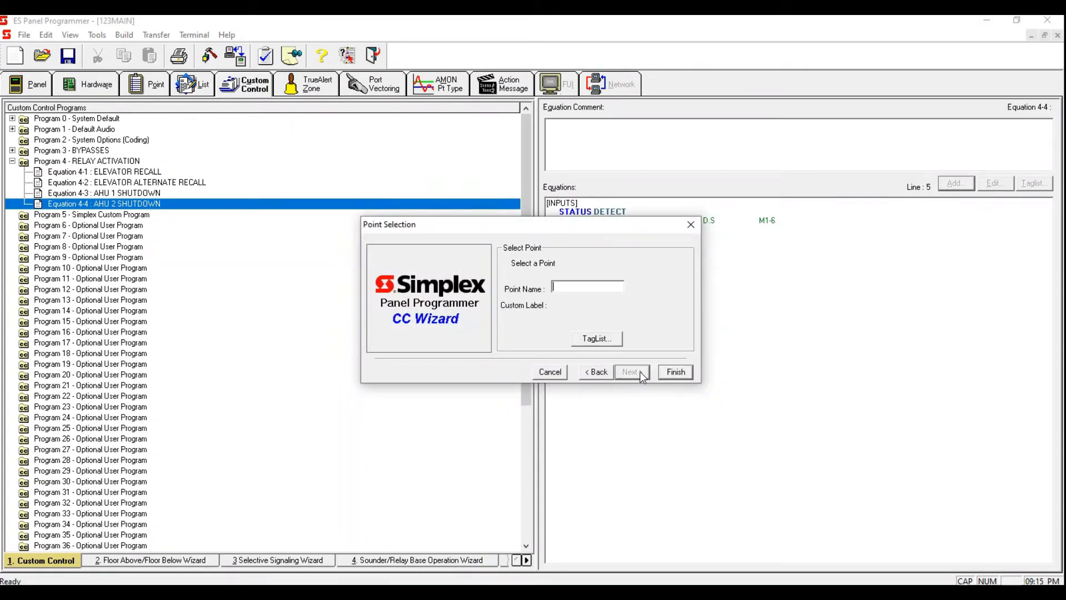
Step: Filter the tag list to MAPNET devices, sort by point type, and relabel relay M1-123-0 as AHU 2 SHUTDOWN
{"action": "left_click", "coordinate": [602, 339]}
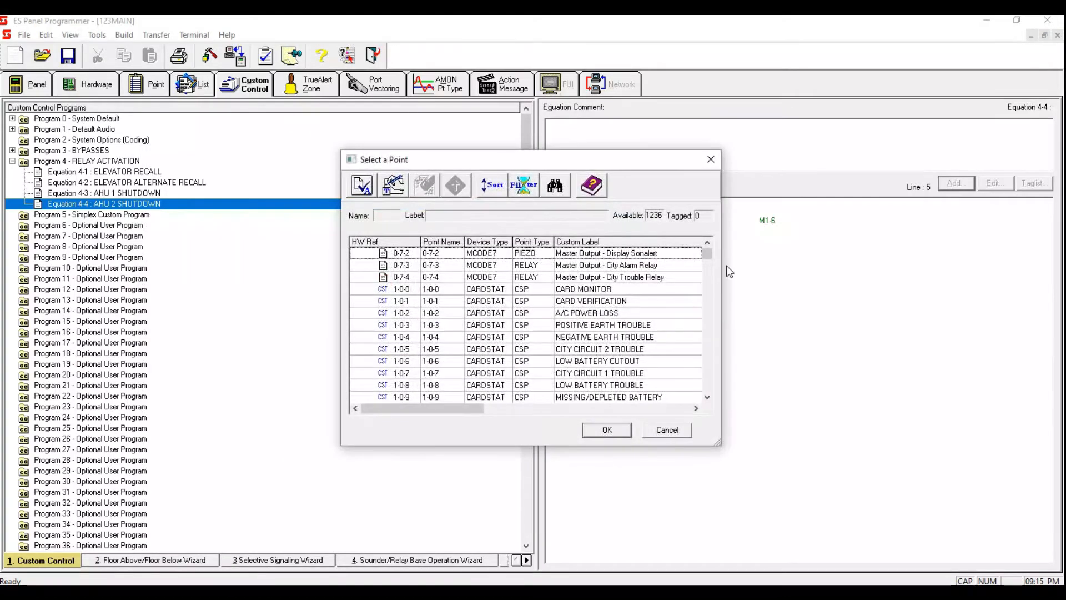
{"action": "left_click", "coordinate": [524, 188]}
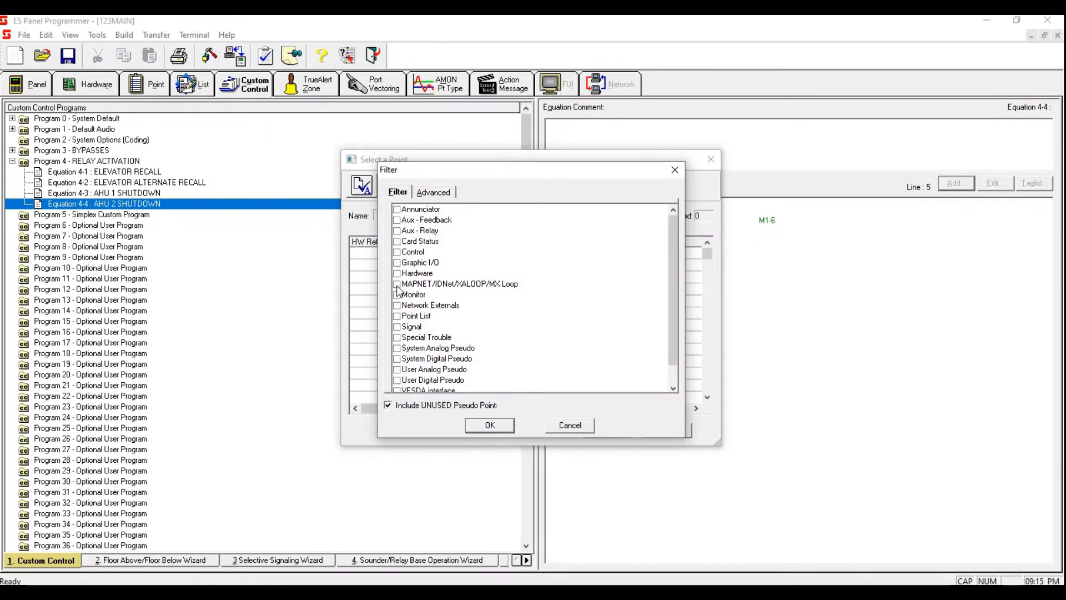
{"action": "left_click", "coordinate": [397, 285]}
{"action": "left_click", "coordinate": [490, 425]}
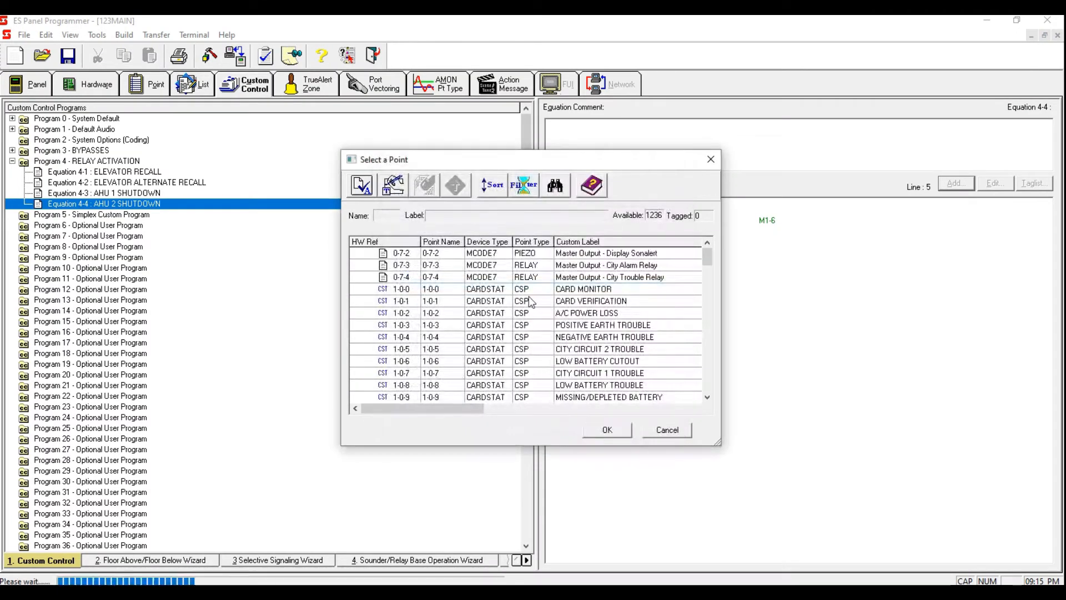
{"action": "left_click", "coordinate": [526, 242]}
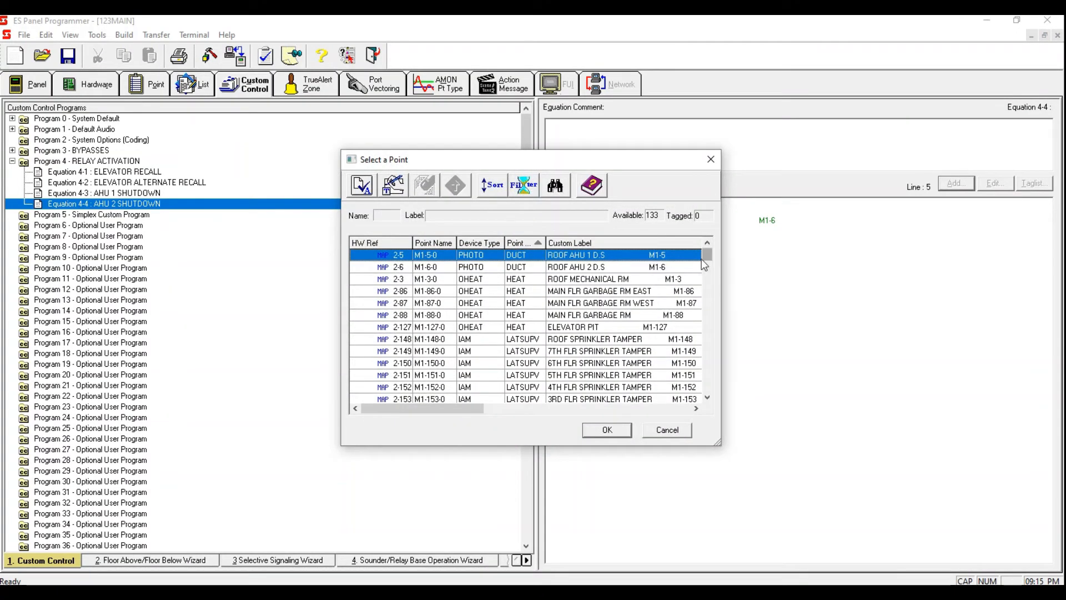
{"action": "left_click_drag", "start_coordinate": [705, 261], "coordinate": [705, 295]}
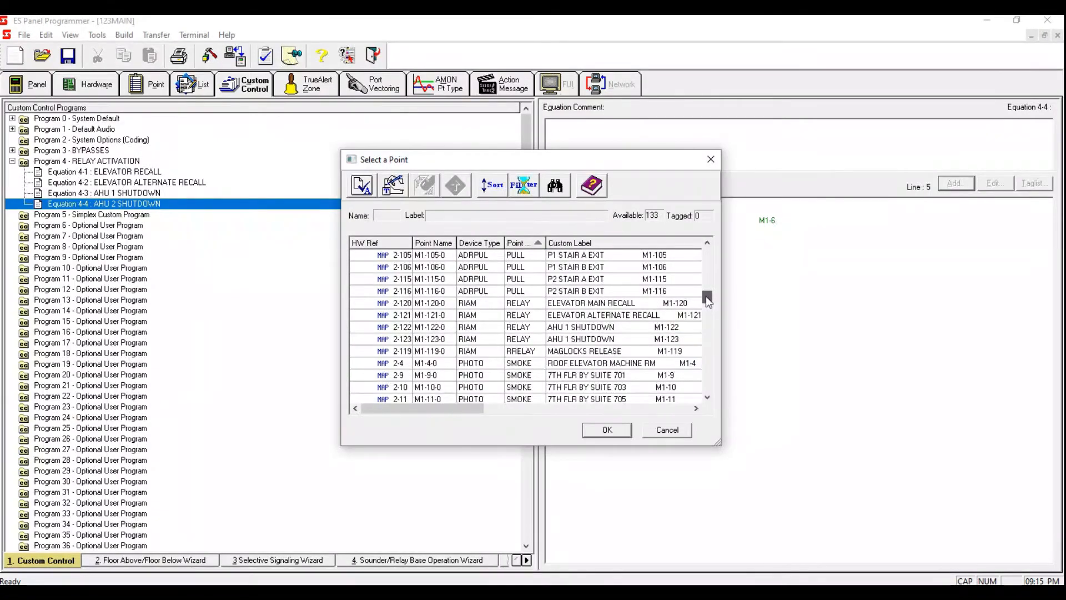
{"action": "double_click", "coordinate": [612, 340]}
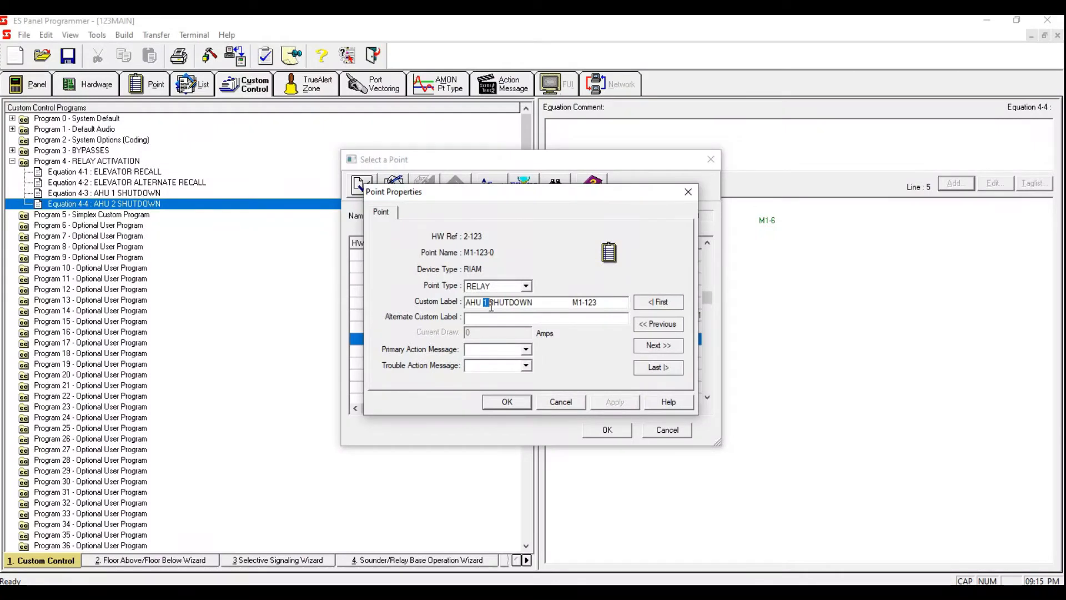
{"action": "type", "text": "2"}
{"action": "left_click", "coordinate": [514, 407]}
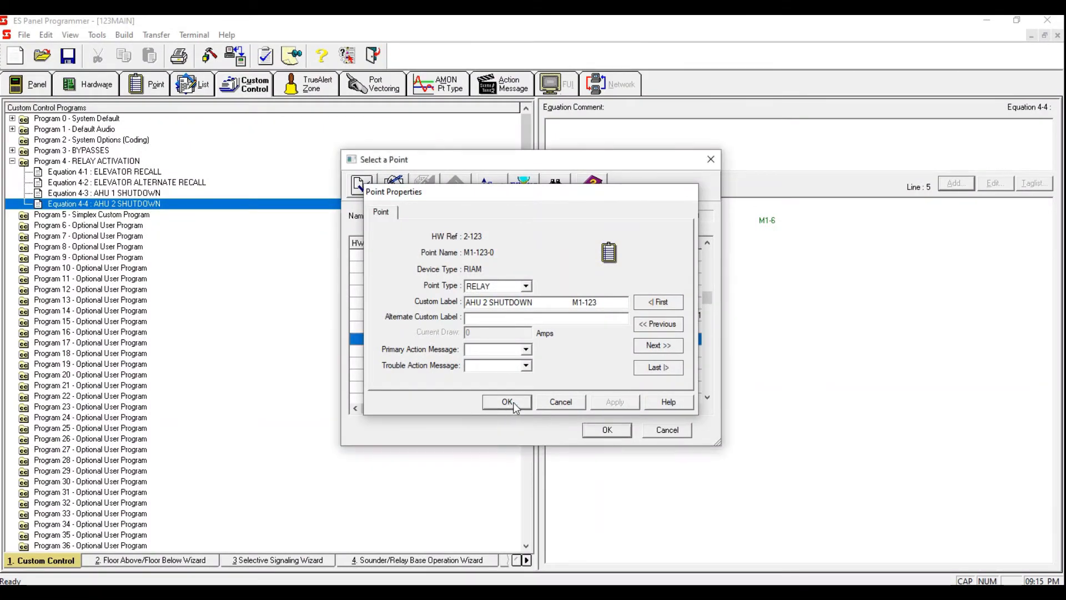
{"action": "left_click", "coordinate": [608, 432]}
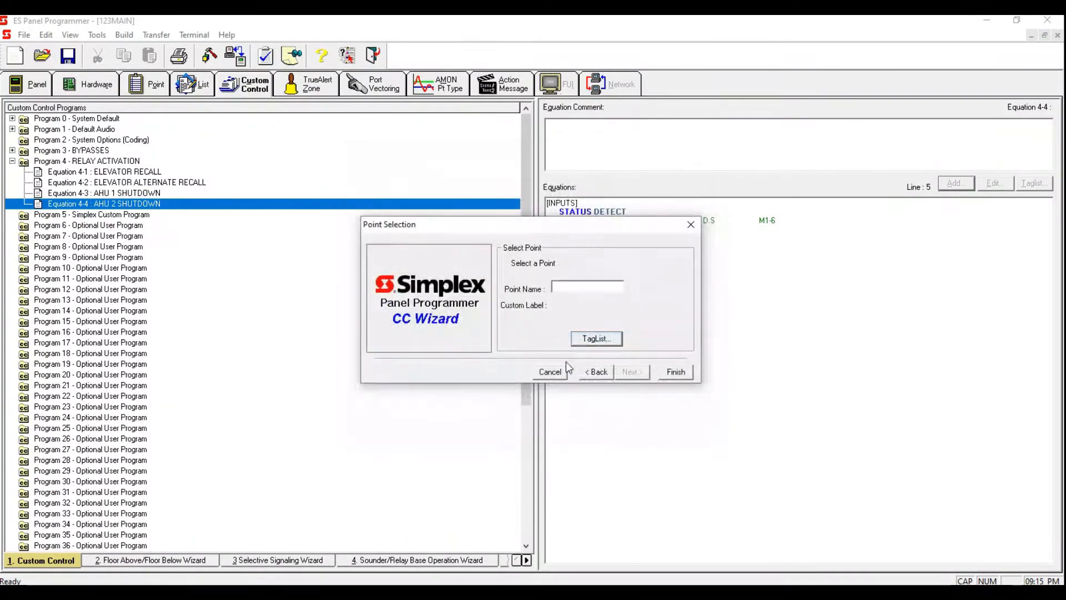
Step: Enter point M1-123 as Equation 4-4's Hold Point output and finish the wizard
{"action": "left_click", "coordinate": [588, 287]}
{"action": "type", "text": "M1-123"}
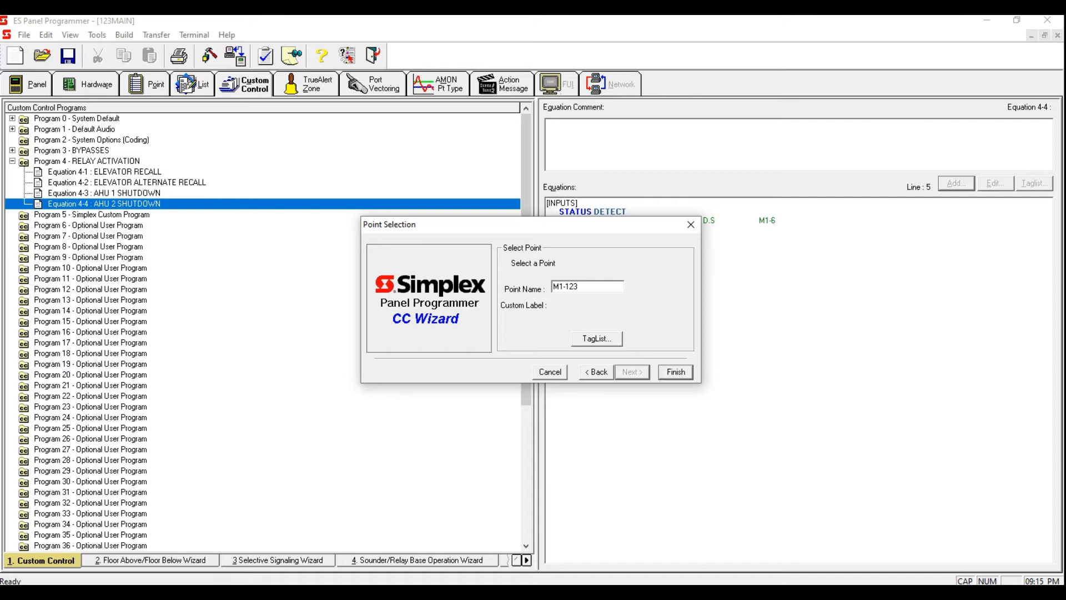
{"action": "left_click", "coordinate": [671, 373]}
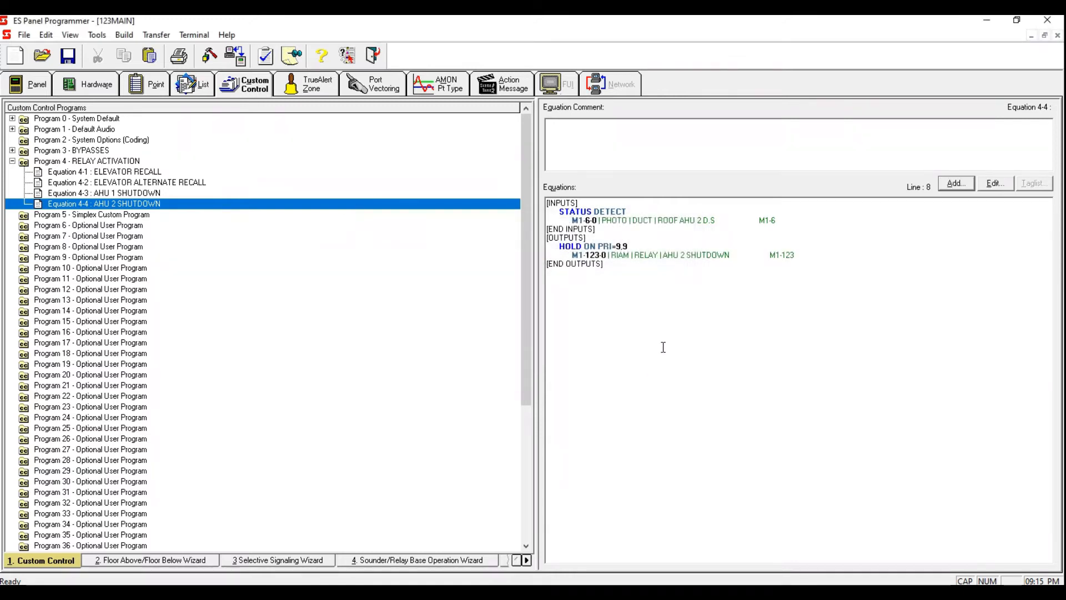
Step: Add a new equation to Program 4 after AHU 2 SHUTDOWN, label it RESET, and apply the label
{"action": "left_click", "coordinate": [169, 193]}
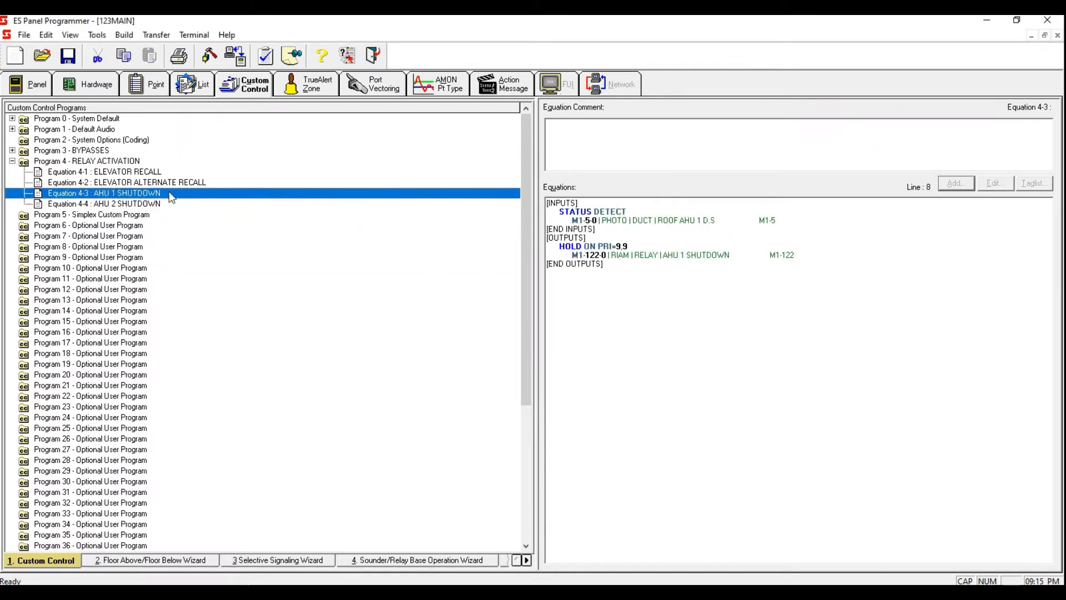
{"action": "left_click", "coordinate": [166, 204]}
{"action": "left_click", "coordinate": [168, 192]}
{"action": "left_click", "coordinate": [166, 203]}
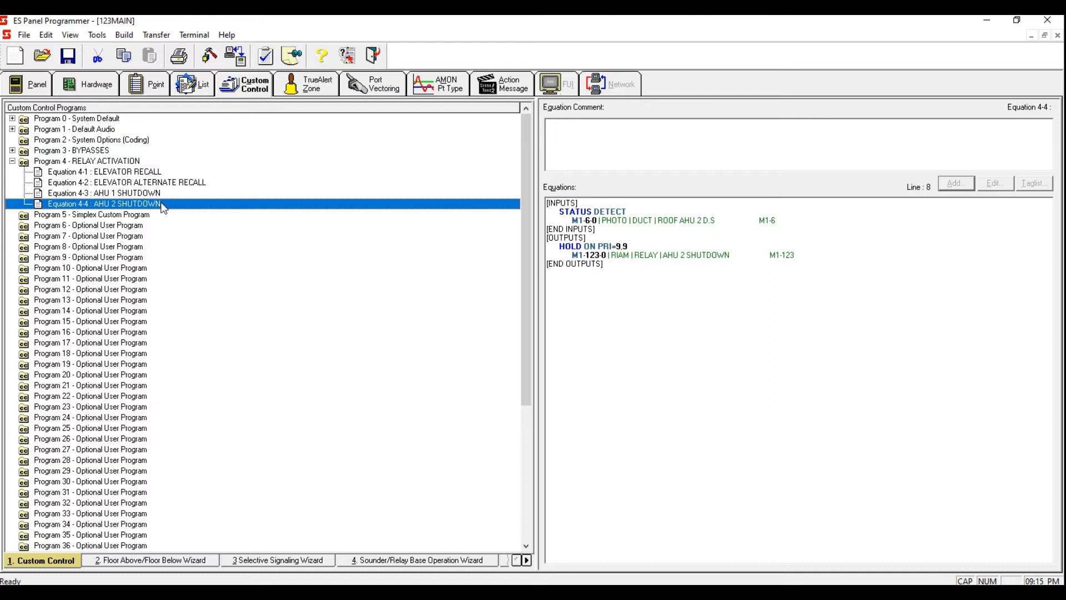
{"action": "right_click", "coordinate": [158, 205]}
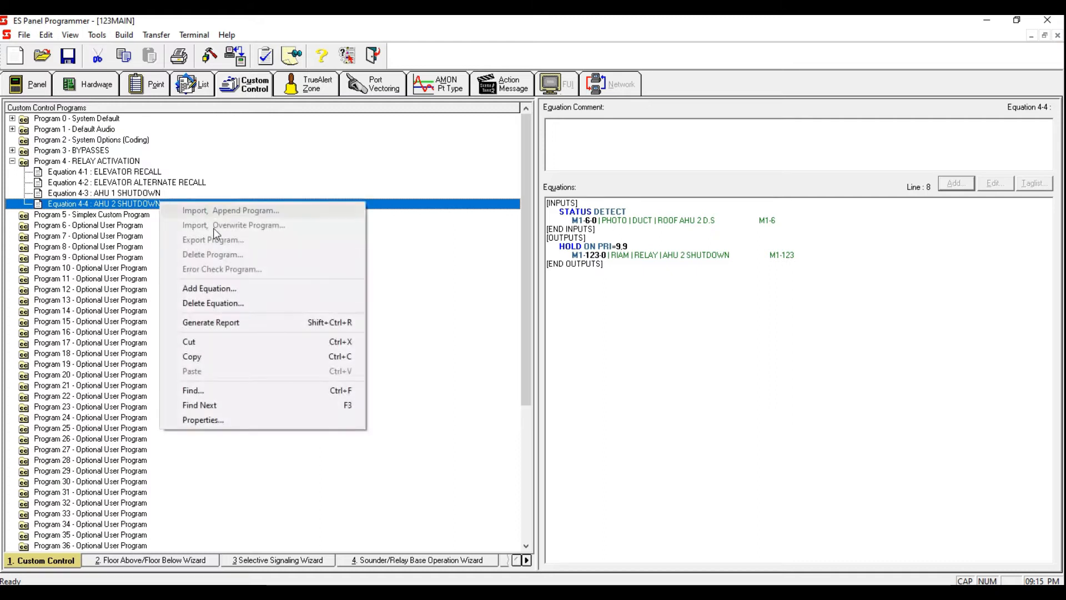
{"action": "left_click", "coordinate": [252, 288]}
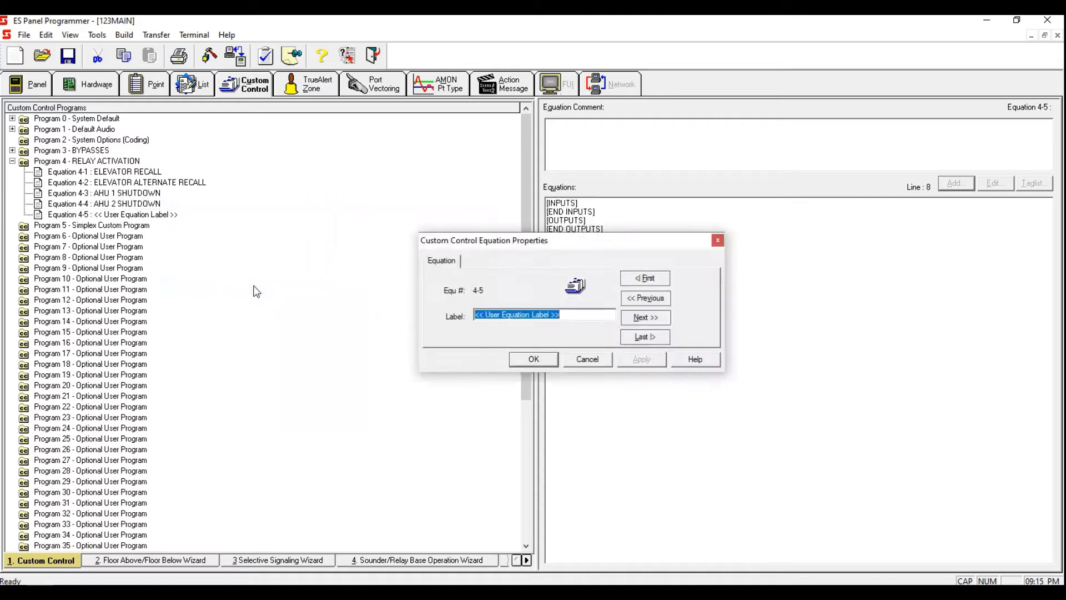
{"action": "key", "text": "BackSpace"}
{"action": "type", "text": "RESET"}
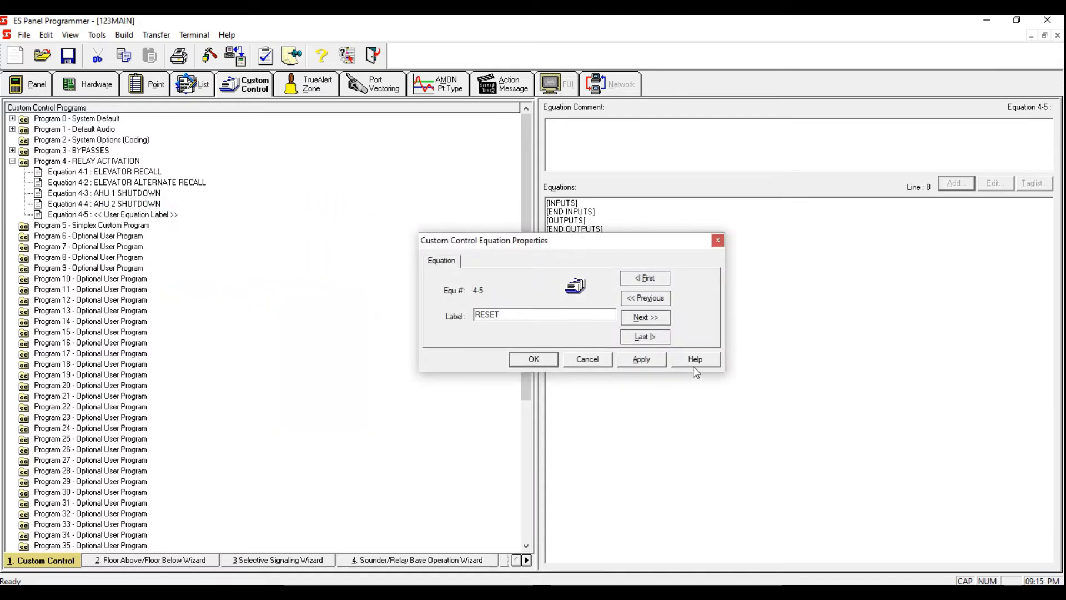
{"action": "left_click", "coordinate": [641, 359]}
{"action": "left_click", "coordinate": [533, 359]}
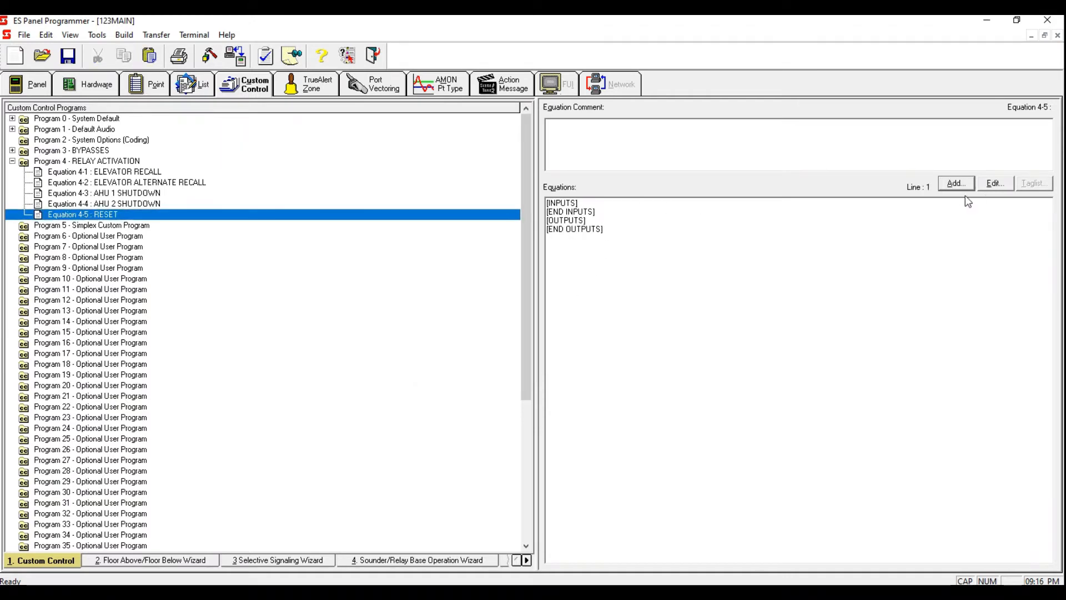
Step: Add a Point Status input with the OR qualifier and ON status to Equation 4-5 RESET
{"action": "left_click", "coordinate": [950, 187]}
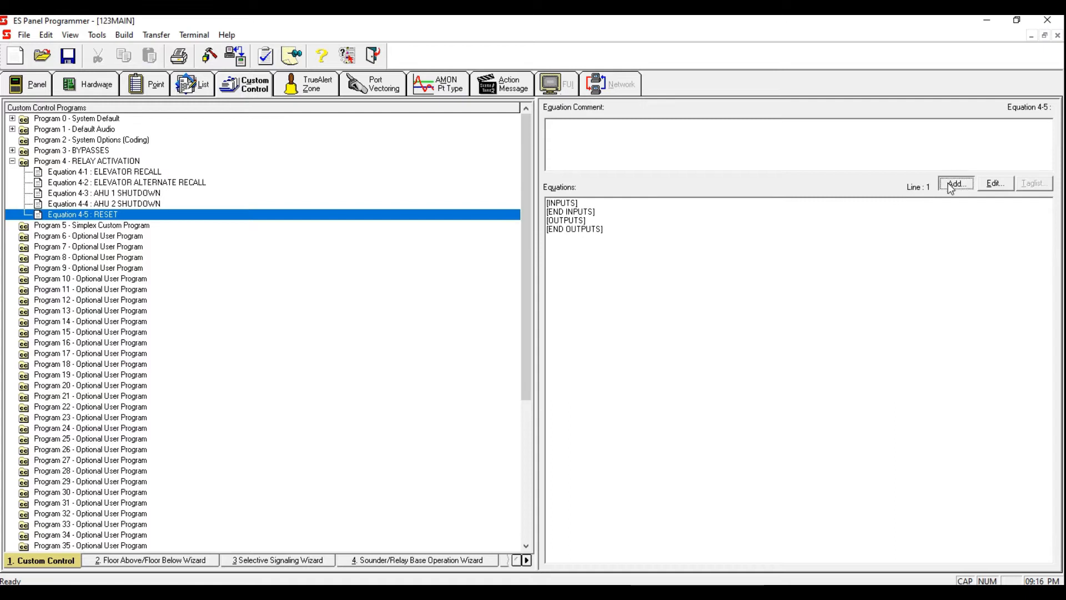
{"action": "left_click", "coordinate": [633, 372]}
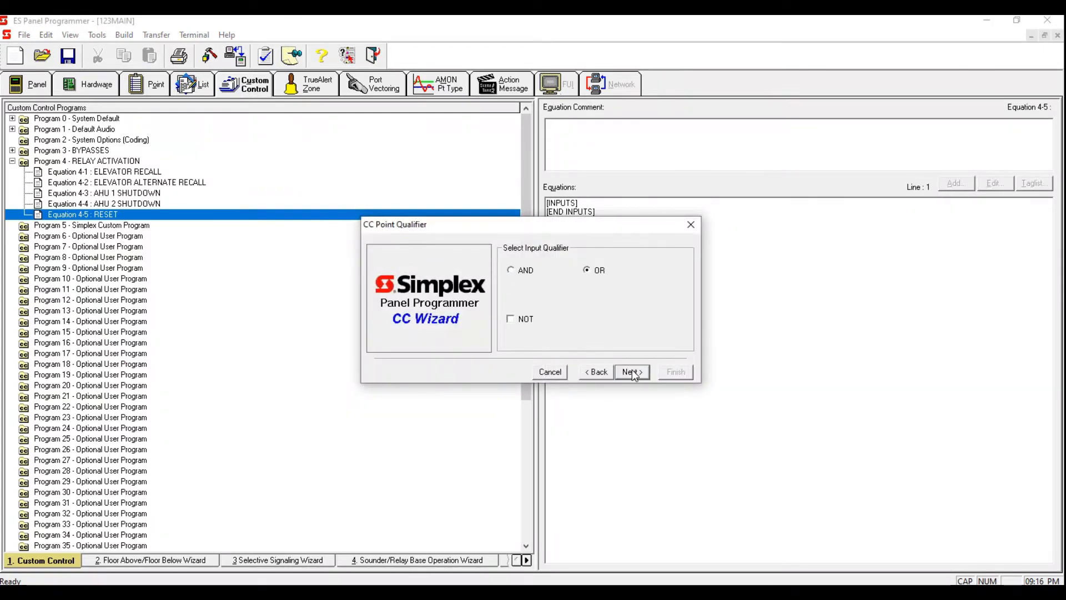
{"action": "left_click", "coordinate": [633, 372]}
{"action": "type", "text": "ON"}
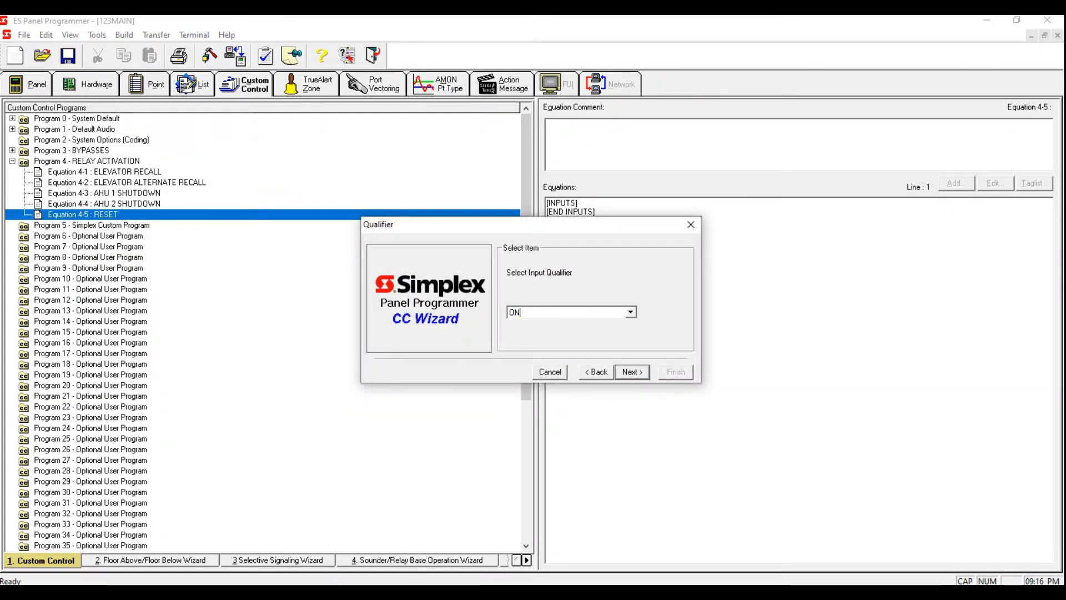
{"action": "left_click", "coordinate": [633, 372]}
{"action": "left_click", "coordinate": [603, 340]}
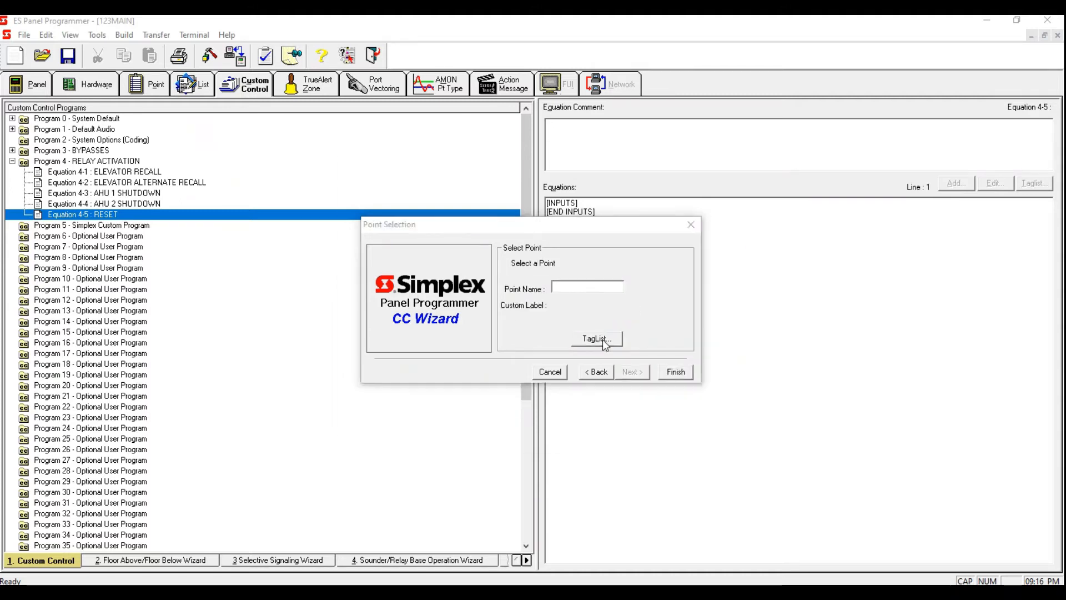
Step: Filter the tag list to System Analog Pseudo points and tag A21 SYSTEM RESET PULSE TIMER as the input
{"action": "left_click", "coordinate": [530, 183]}
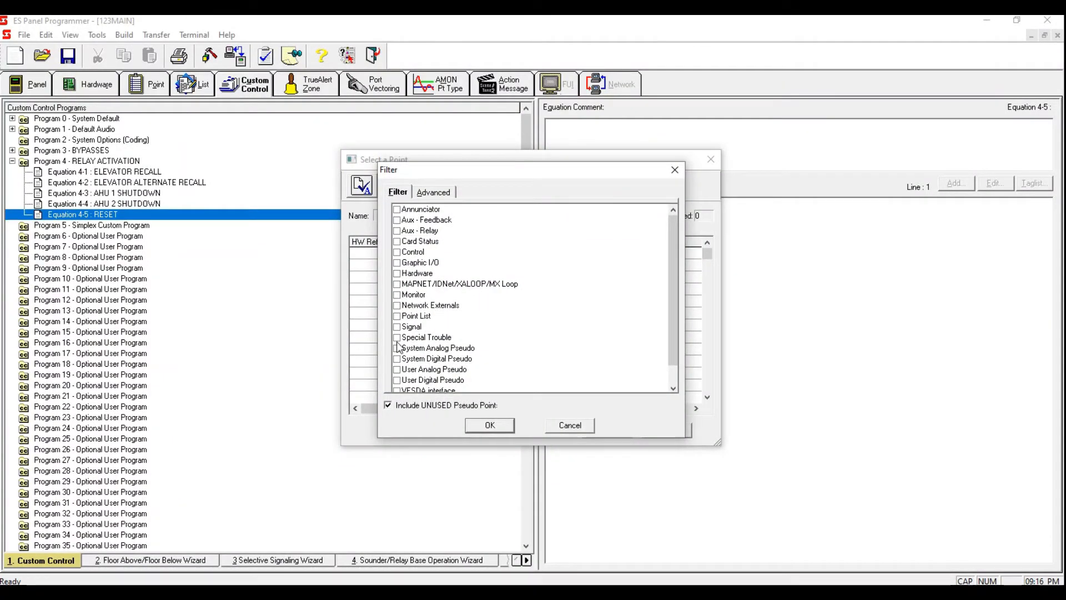
{"action": "left_click", "coordinate": [397, 349]}
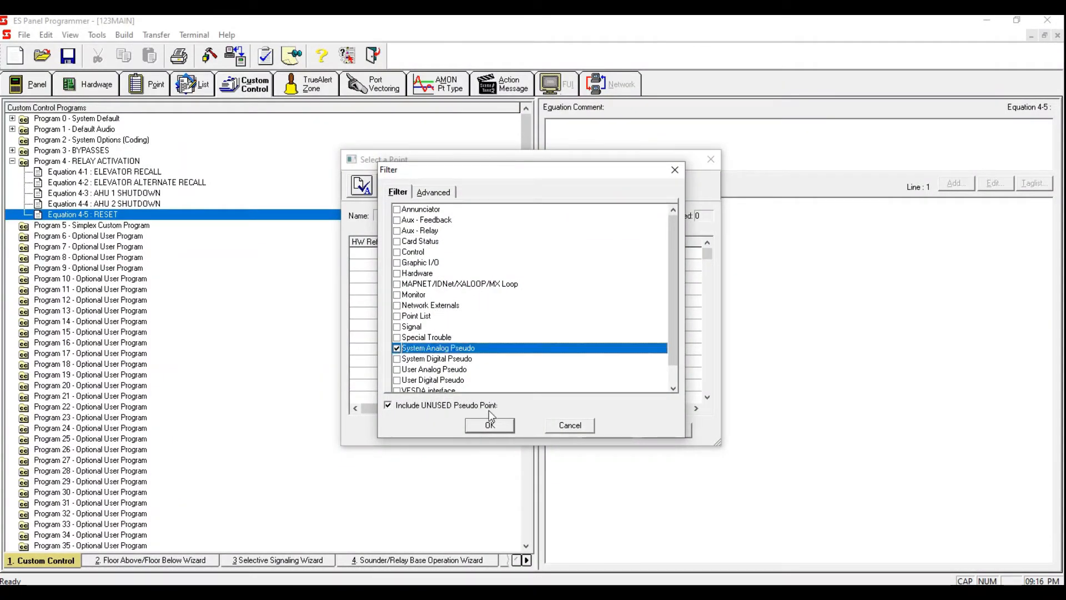
{"action": "left_click", "coordinate": [492, 427]}
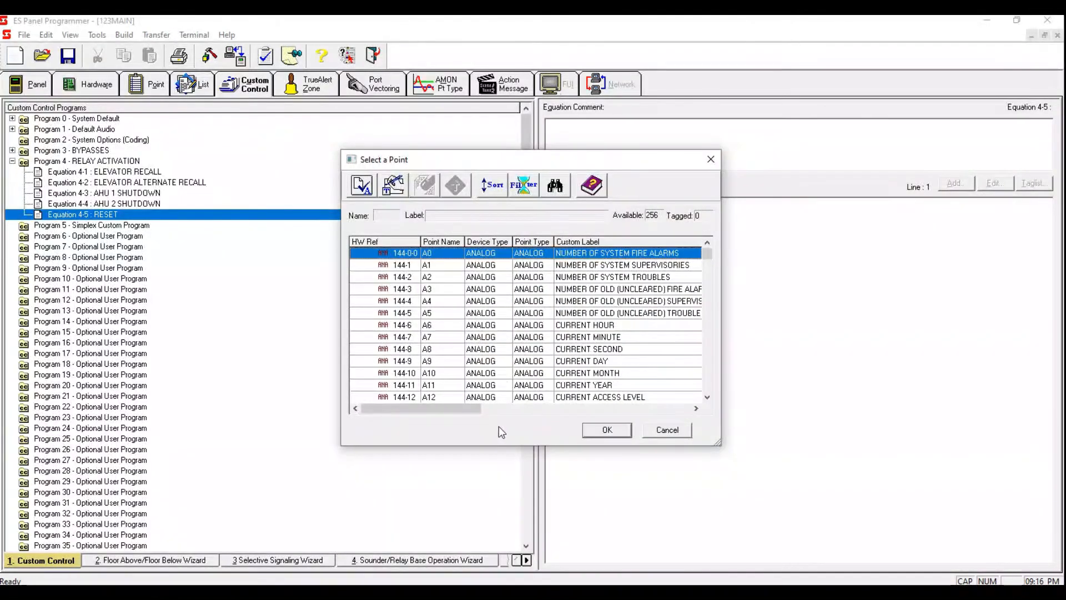
{"action": "left_click_drag", "start_coordinate": [706, 256], "coordinate": [702, 270]}
{"action": "left_click", "coordinate": [707, 243]}
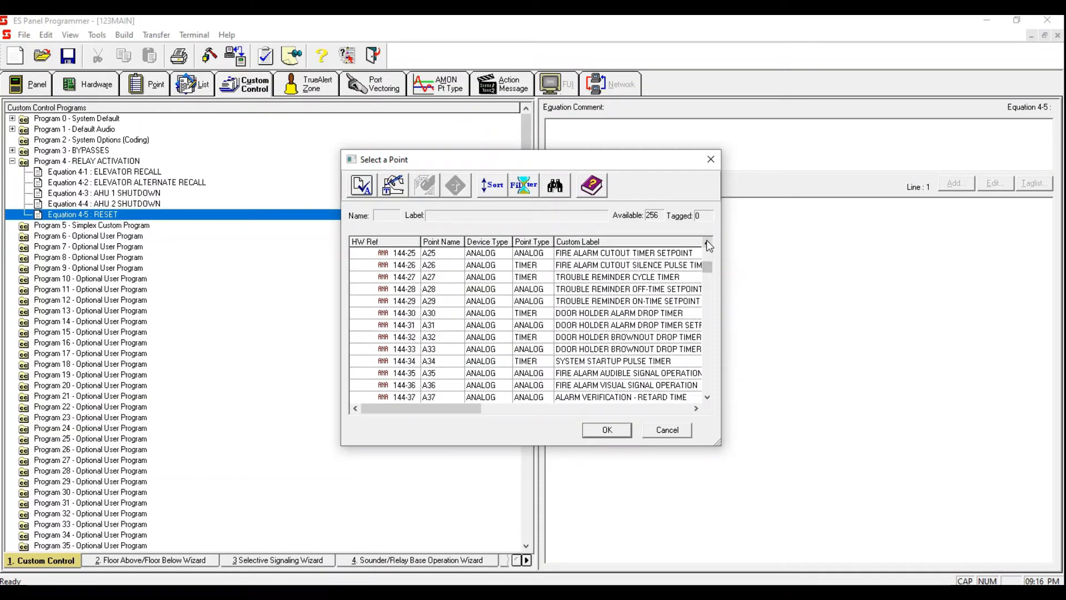
{"action": "left_click", "coordinate": [612, 253]}
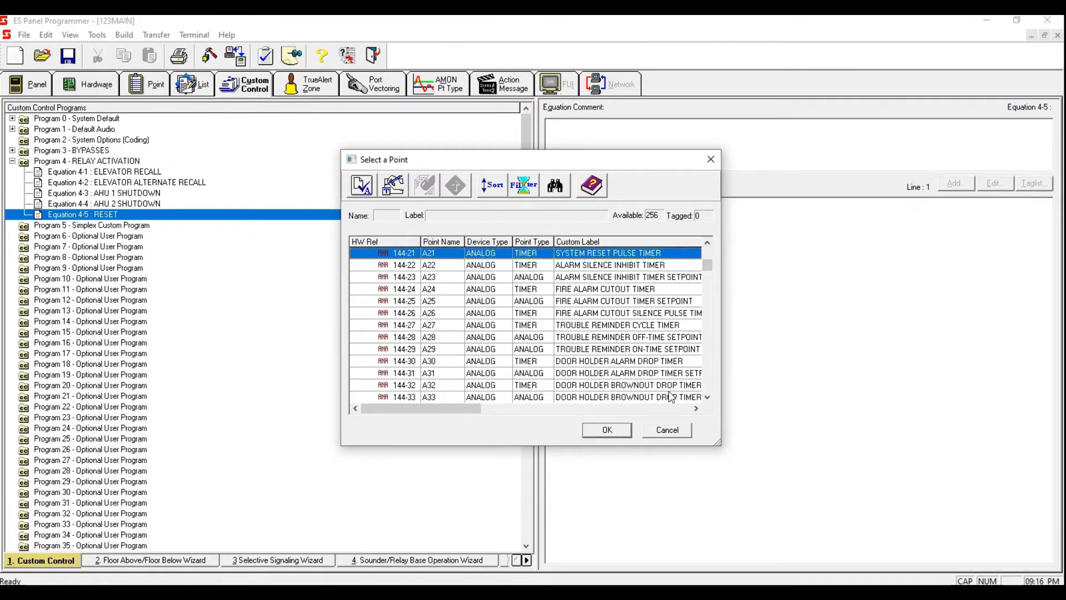
{"action": "key", "text": "space"}
{"action": "left_click", "coordinate": [610, 432]}
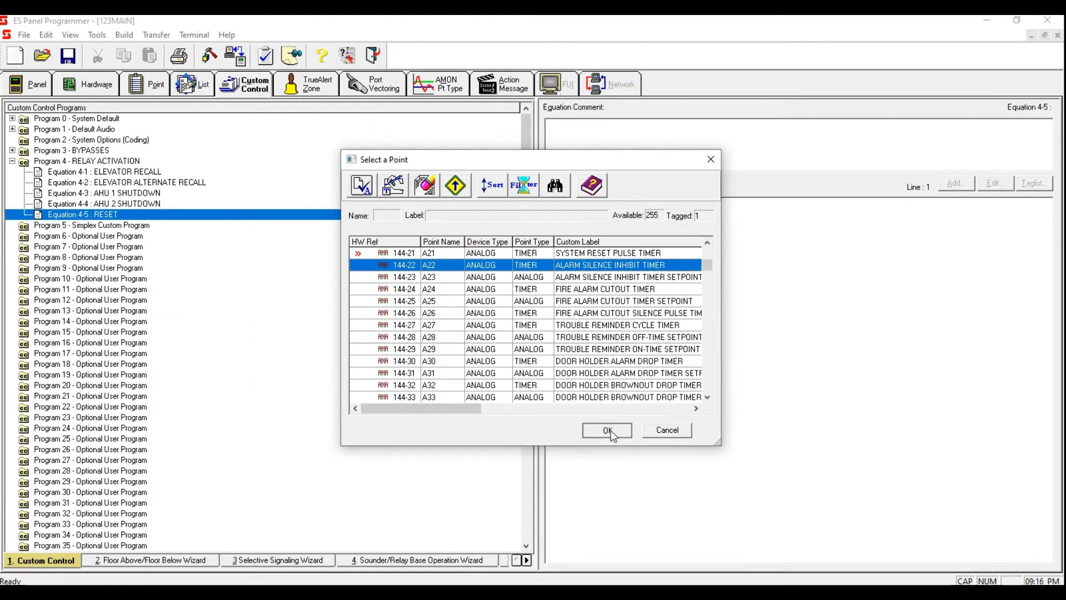
{"action": "left_click", "coordinate": [675, 369]}
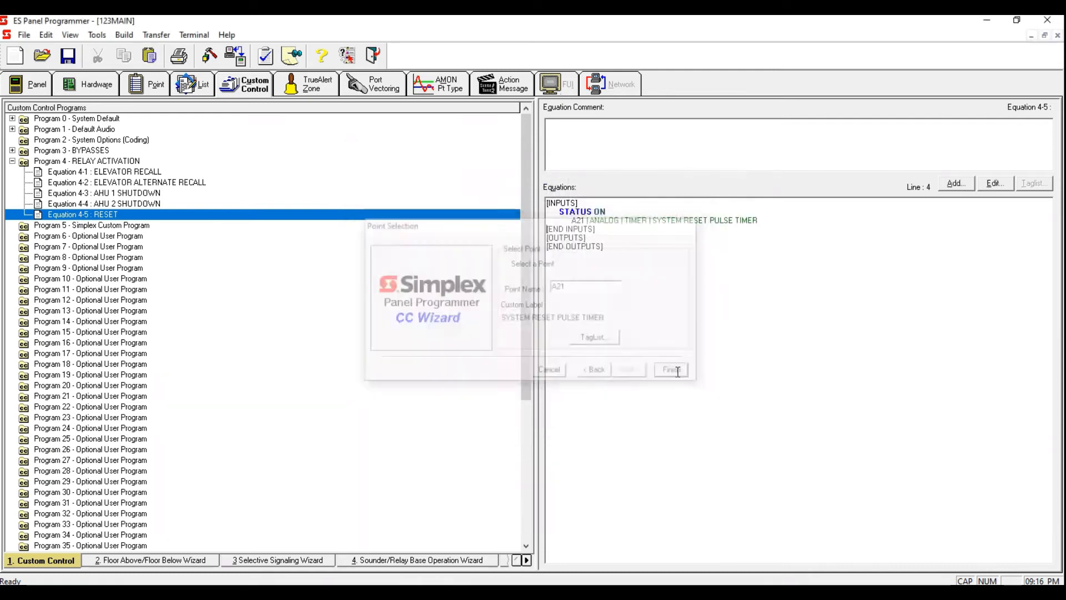
Step: Add a Hold Point output with the OFF qualifier and set priority 6 to Equation 4-5
{"action": "left_click", "coordinate": [956, 185]}
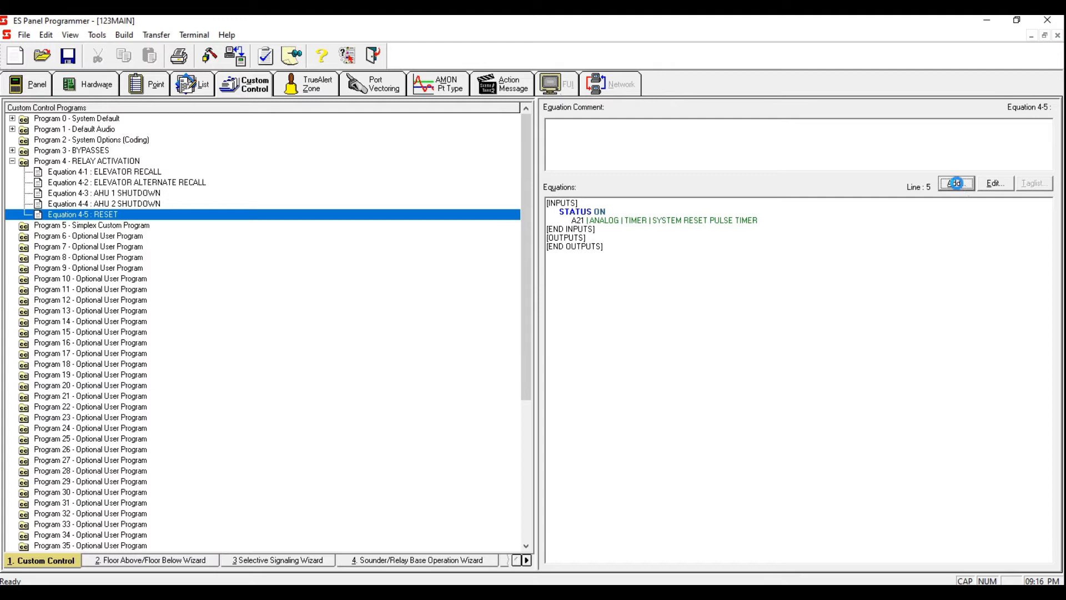
{"action": "left_click", "coordinate": [637, 374]}
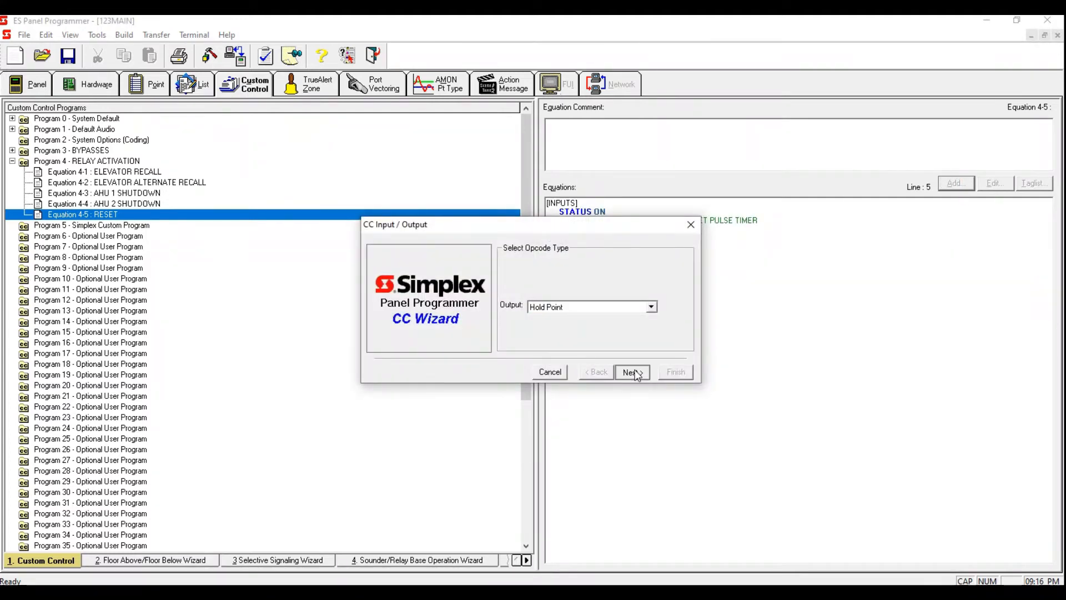
{"action": "key", "text": "Down"}
{"action": "left_click", "coordinate": [644, 374]}
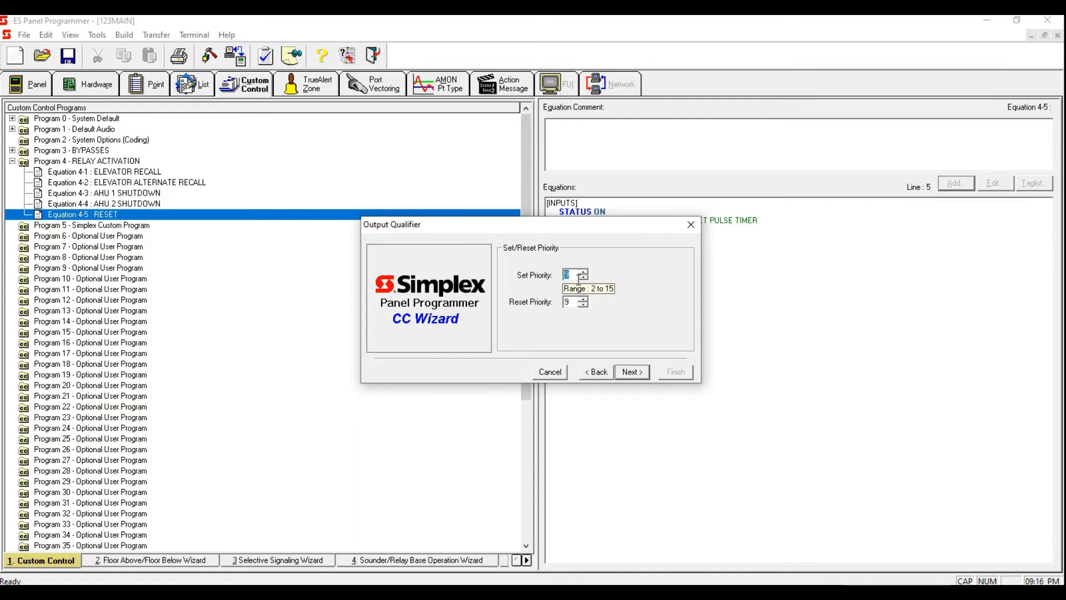
{"action": "type", "text": "6"}
{"action": "left_click", "coordinate": [640, 376]}
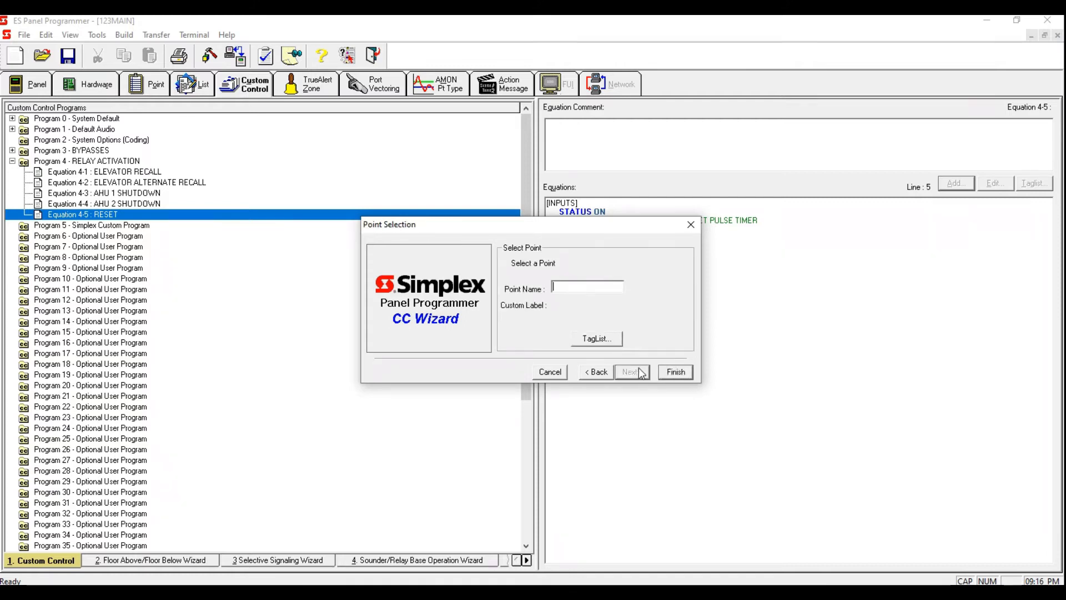
Step: Open the output tag list, filter it to MAPNET devices, and sort it by point type
{"action": "left_click", "coordinate": [607, 340]}
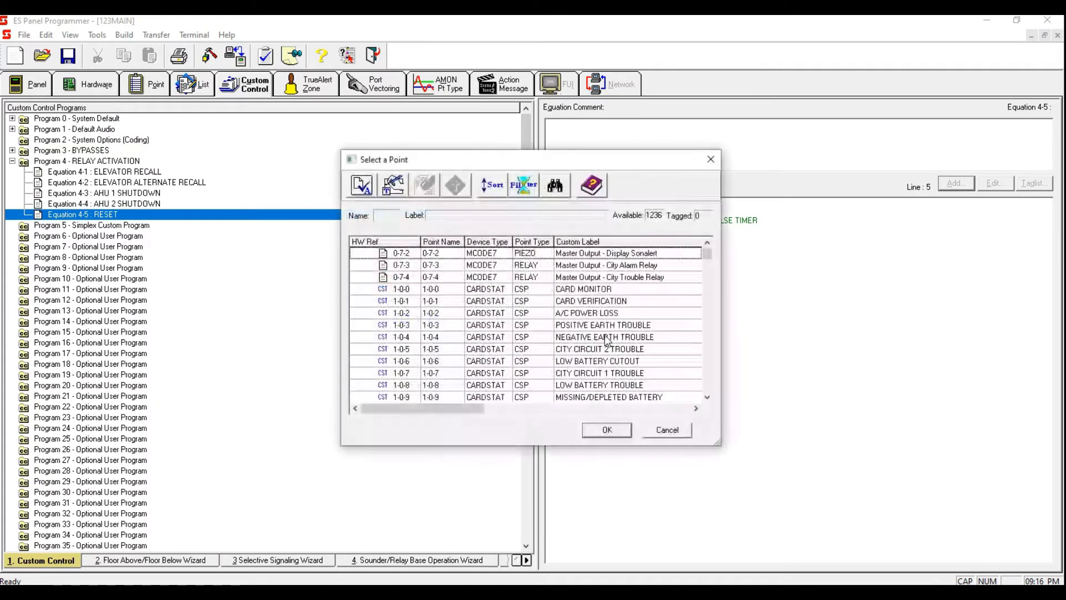
{"action": "left_click", "coordinate": [521, 186]}
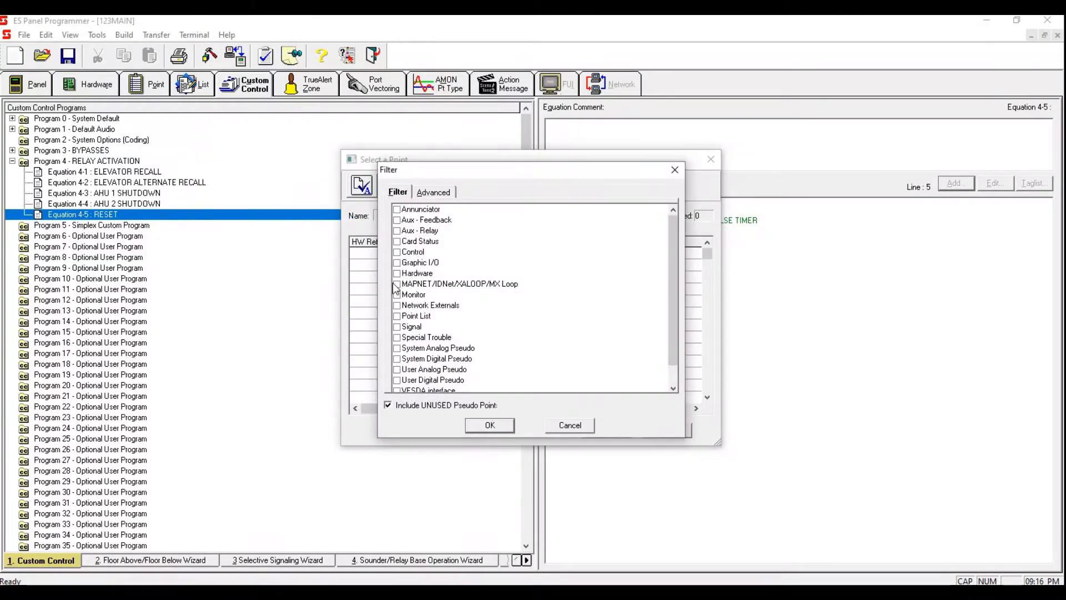
{"action": "left_click", "coordinate": [396, 285]}
{"action": "left_click", "coordinate": [502, 429]}
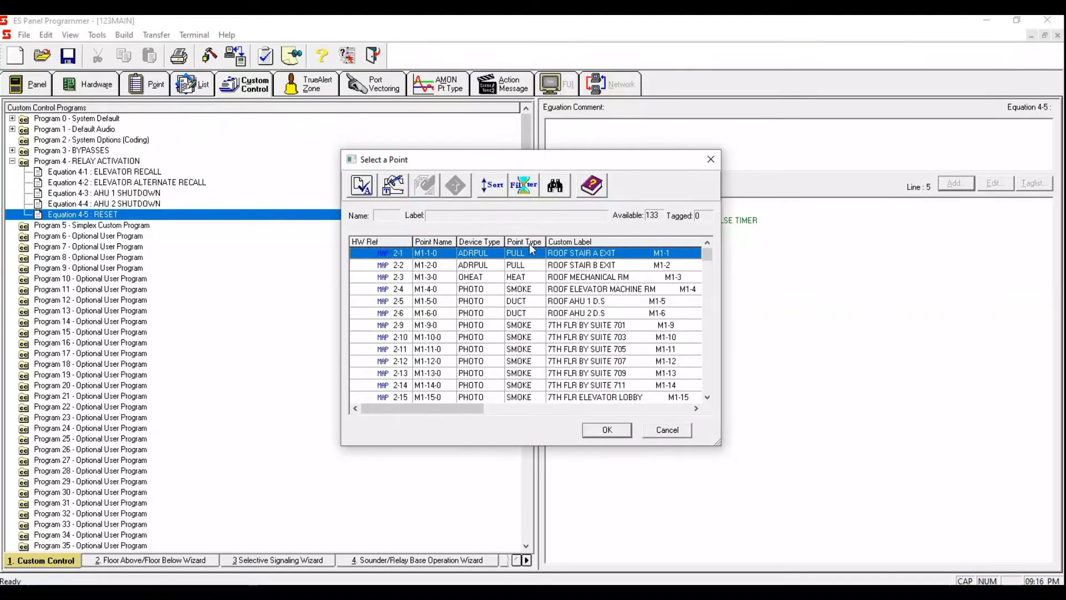
{"action": "left_click", "coordinate": [528, 242]}
{"action": "left_click_drag", "start_coordinate": [706, 247], "coordinate": [705, 302]}
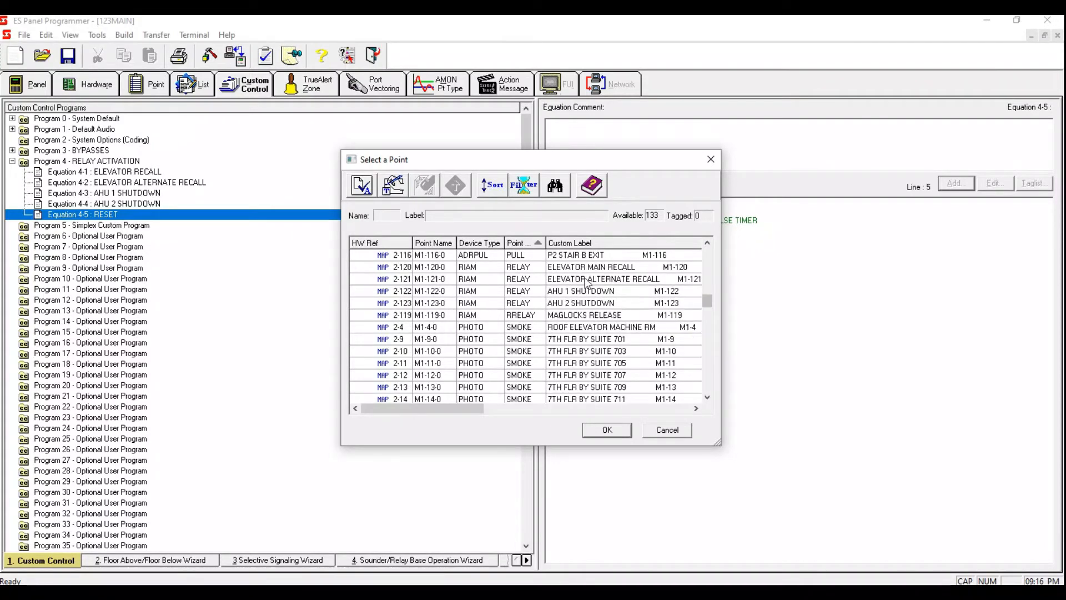
Step: Tag the elevator main and alternate recall, AHU 1 and AHU 2 shutdown, and MAGLOCKS RELEASE relays as outputs and finish
{"action": "left_click", "coordinate": [584, 270]}
{"action": "key", "text": "space"}
{"action": "key", "text": "space"}
{"action": "key", "text": "space"}
{"action": "key", "text": "space"}
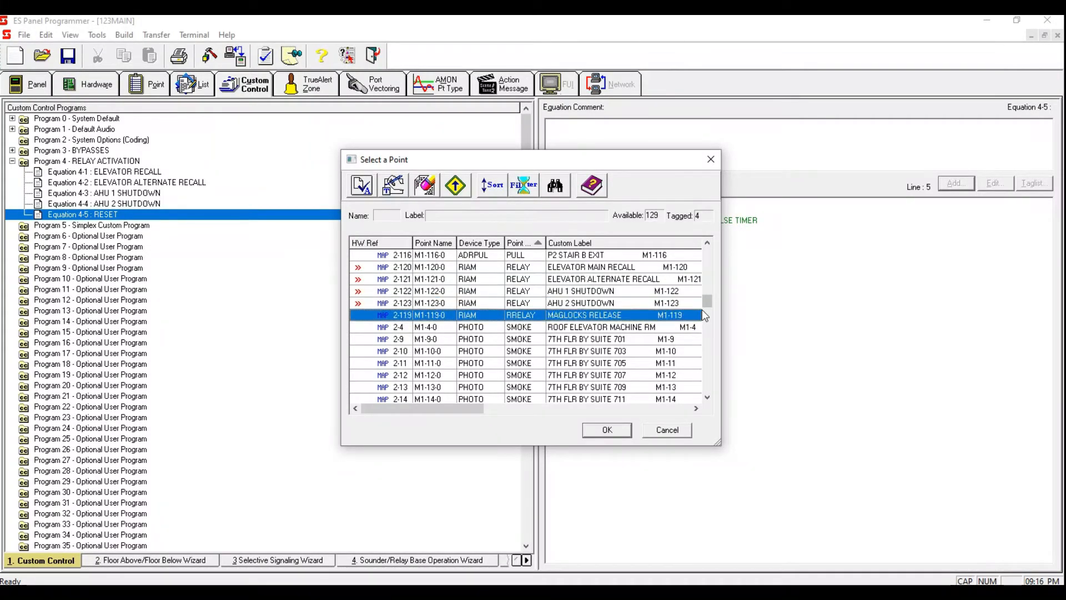
{"action": "key", "text": "space"}
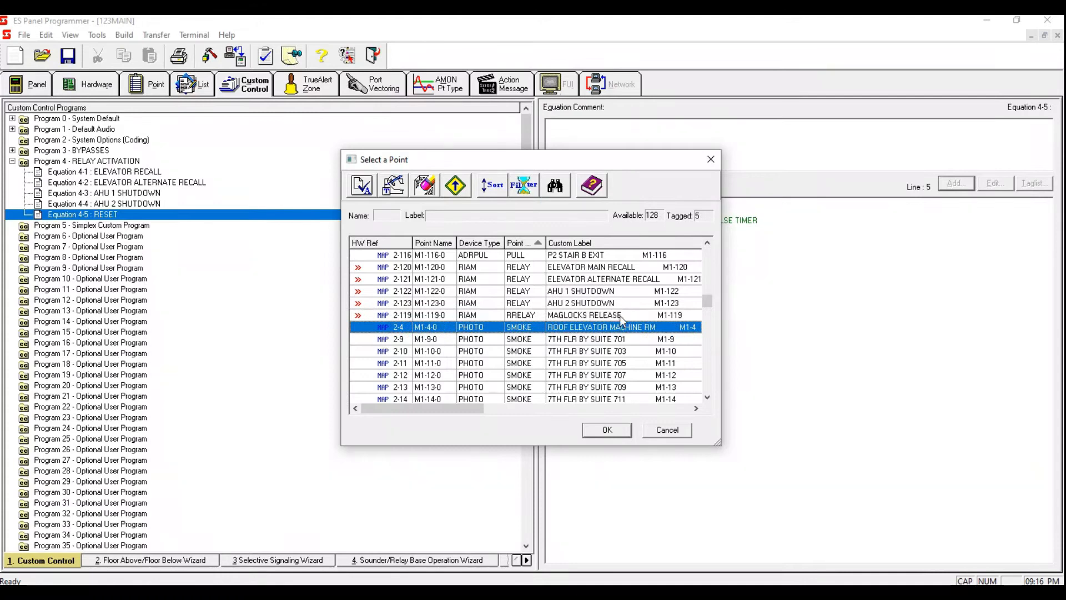
{"action": "left_click", "coordinate": [620, 315]}
{"action": "key", "text": "Up"}
{"action": "key", "text": "Up"}
{"action": "key", "text": "Up"}
{"action": "key", "text": "Up"}
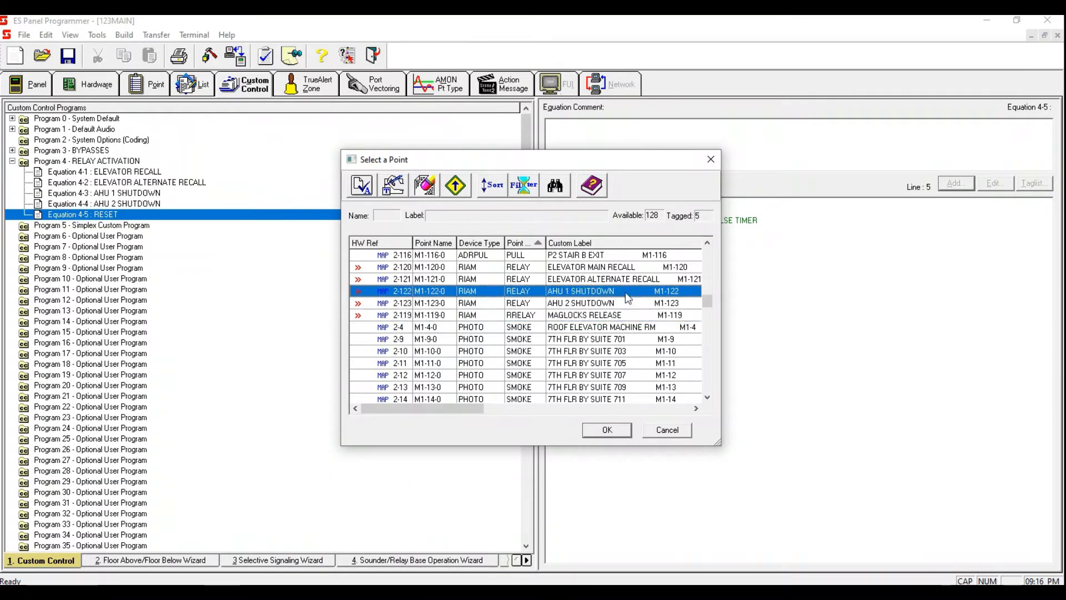
{"action": "left_click", "coordinate": [613, 428]}
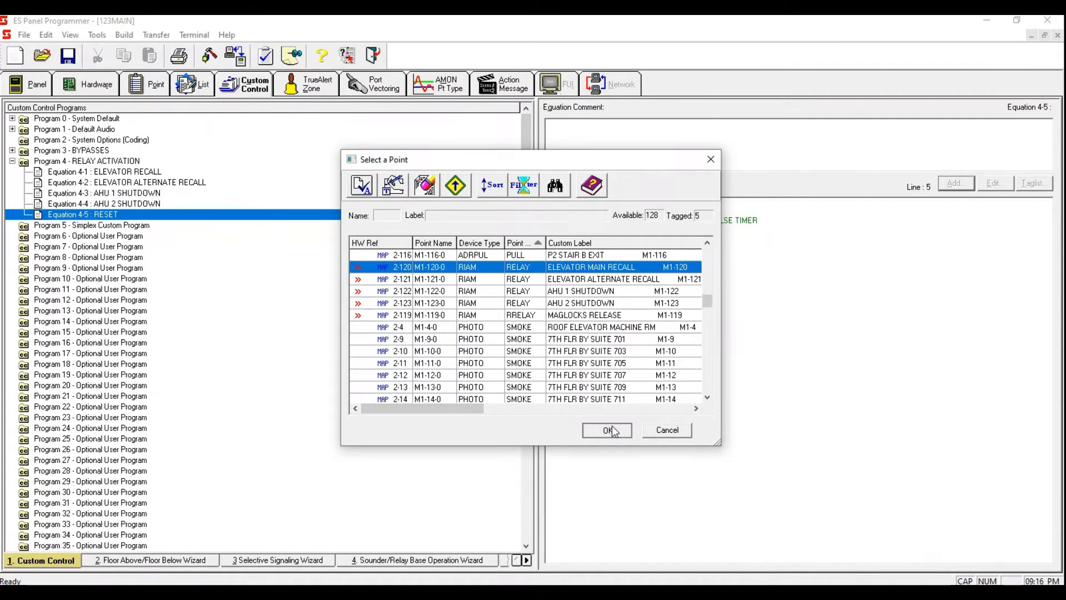
{"action": "left_click", "coordinate": [627, 334]}
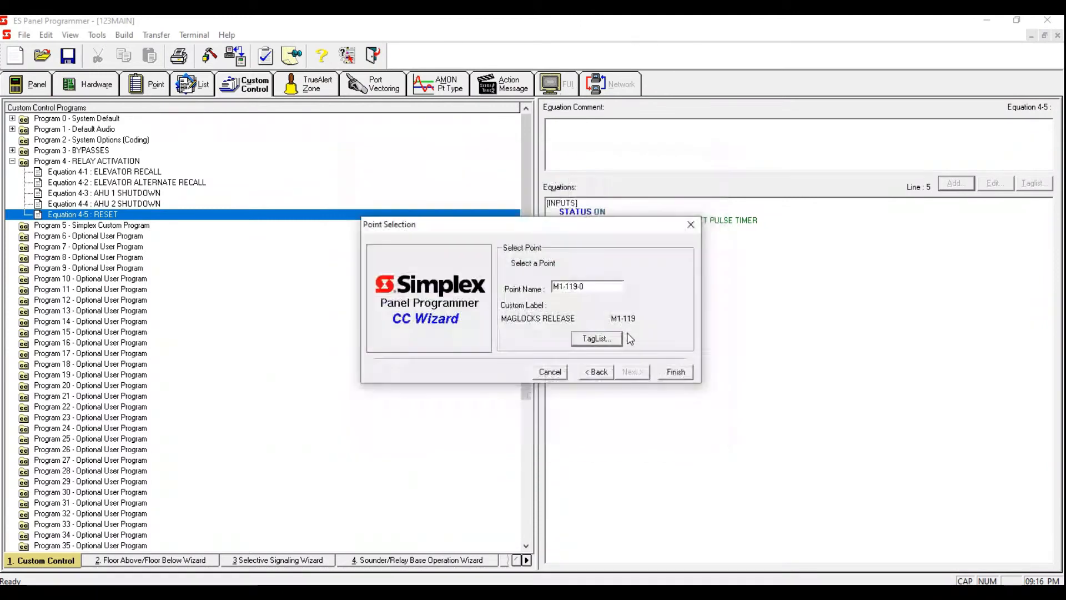
{"action": "left_click", "coordinate": [674, 370]}
Step: Open the general lists and scroll through them
{"action": "left_click_drag", "start_coordinate": [792, 339], "coordinate": [532, 241]}
{"action": "left_click", "coordinate": [729, 382]}
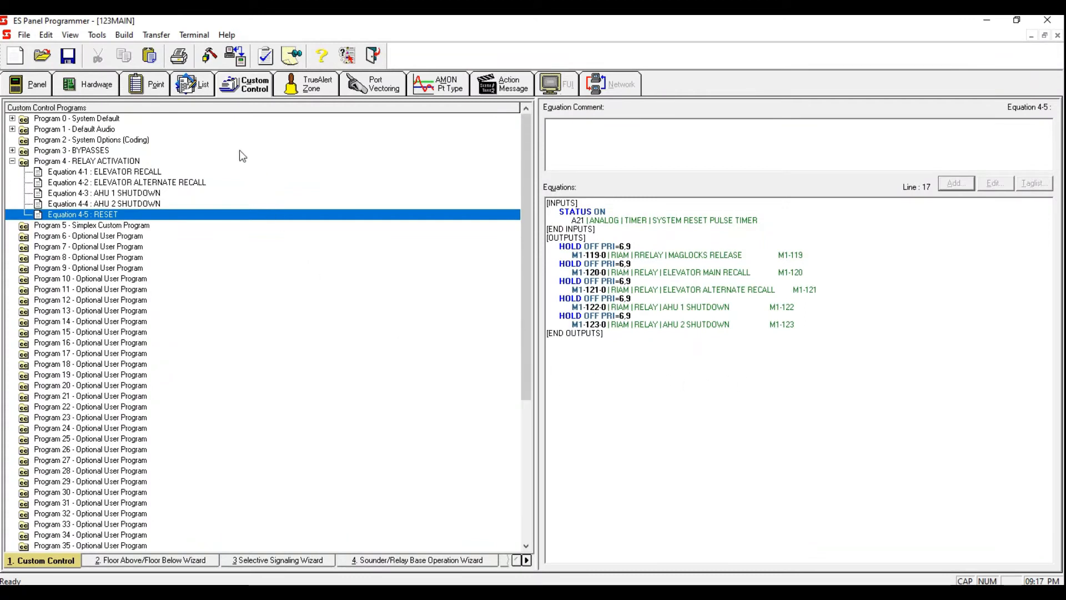
{"action": "left_click", "coordinate": [197, 85]}
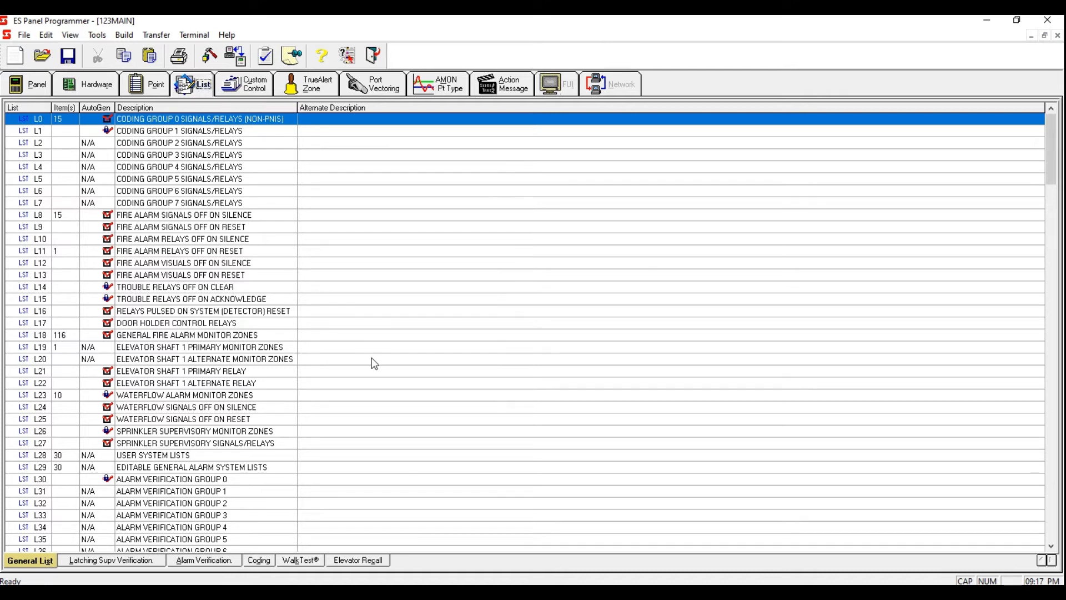
{"action": "scroll", "coordinate": [373, 363], "scroll_direction": "down", "scroll_amount": 19}
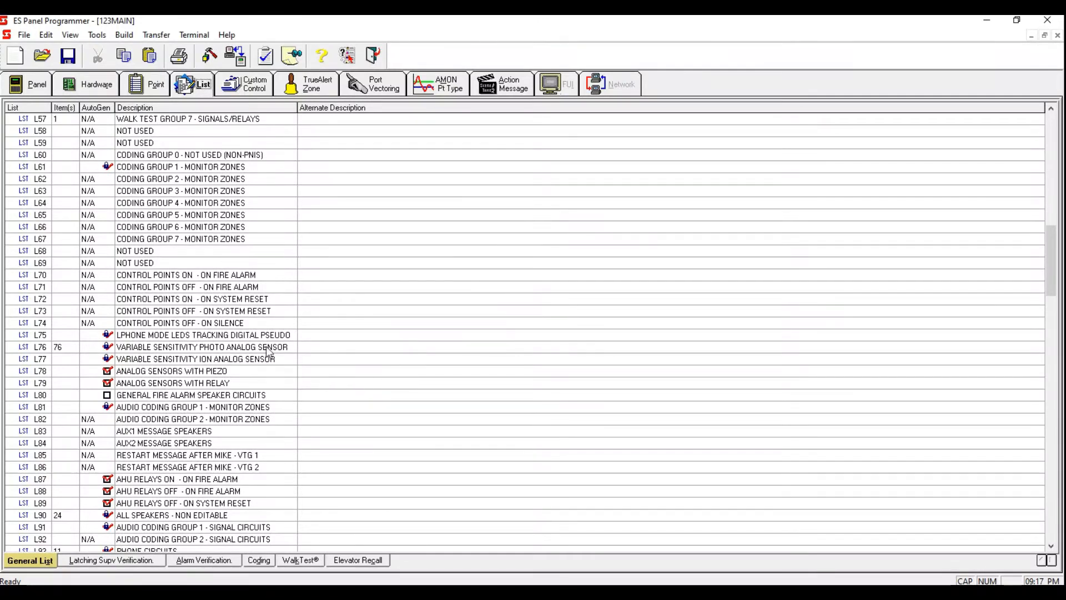
{"action": "left_click", "coordinate": [239, 313]}
{"action": "right_click", "coordinate": [239, 310]}
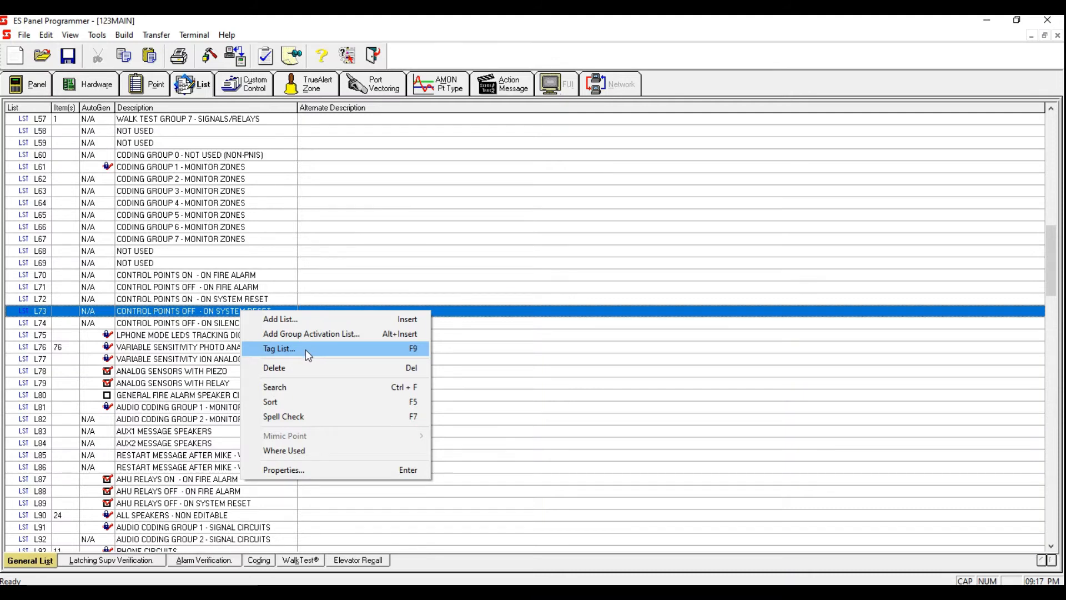
{"action": "left_click", "coordinate": [306, 349]}
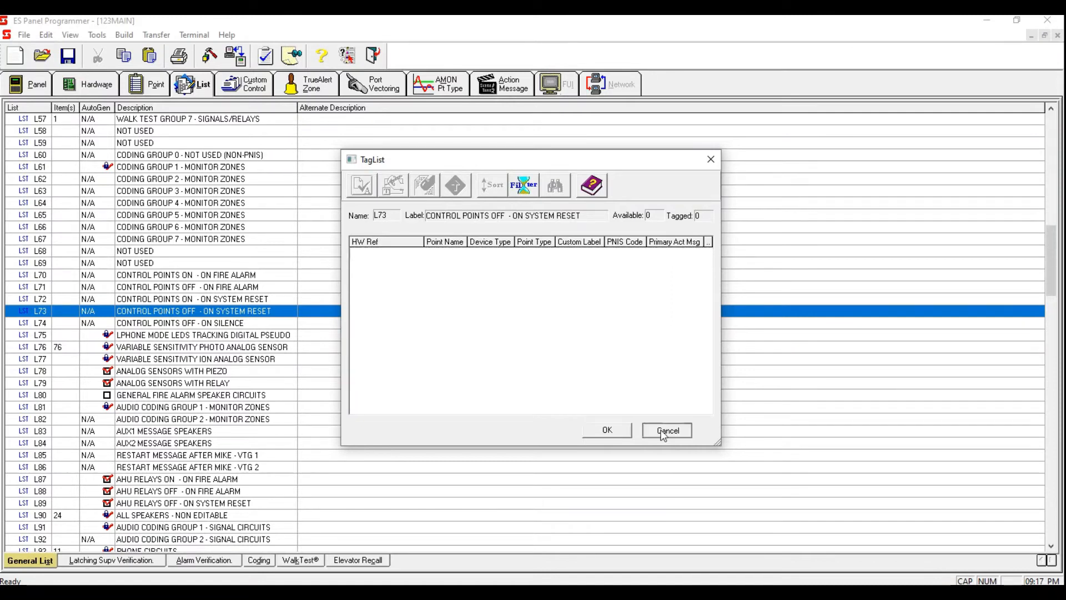
{"action": "left_click", "coordinate": [667, 430]}
Step: Open the tag list for list L73 CONTROL POINTS OFF - ON SYSTEM RESET, filter it to MAPNET devices and sort by point type
{"action": "right_click", "coordinate": [342, 311]}
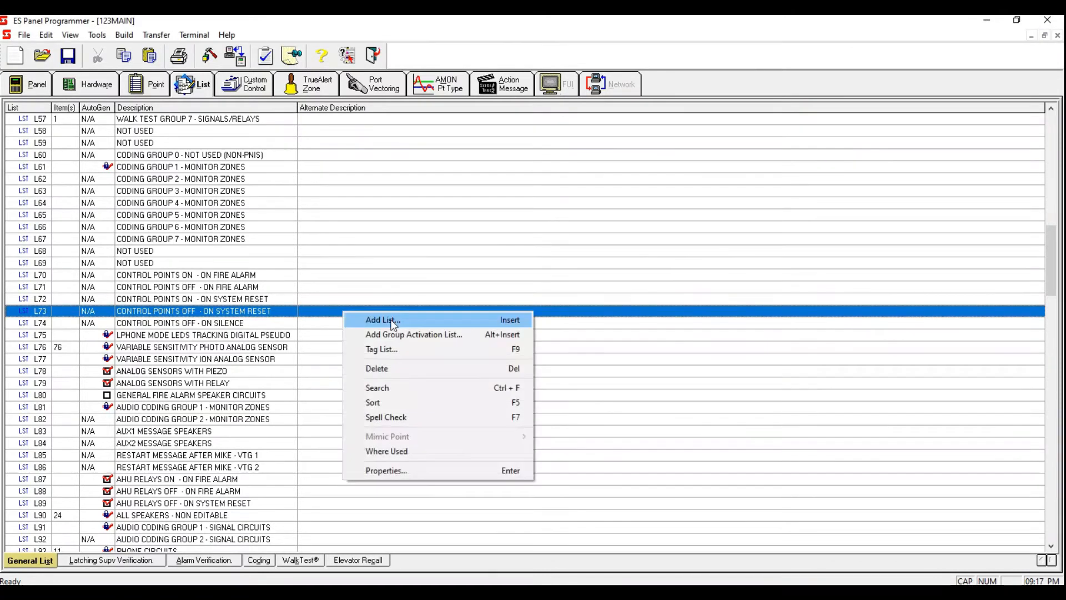
{"action": "left_click", "coordinate": [409, 349]}
{"action": "left_click", "coordinate": [528, 188]}
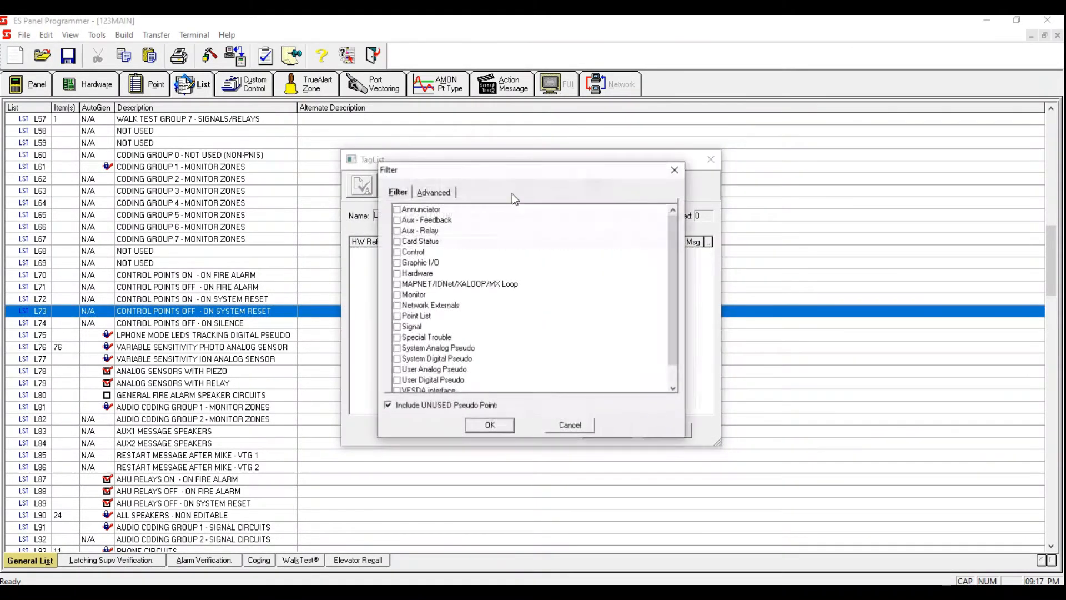
{"action": "left_click", "coordinate": [397, 285]}
{"action": "left_click", "coordinate": [490, 425]}
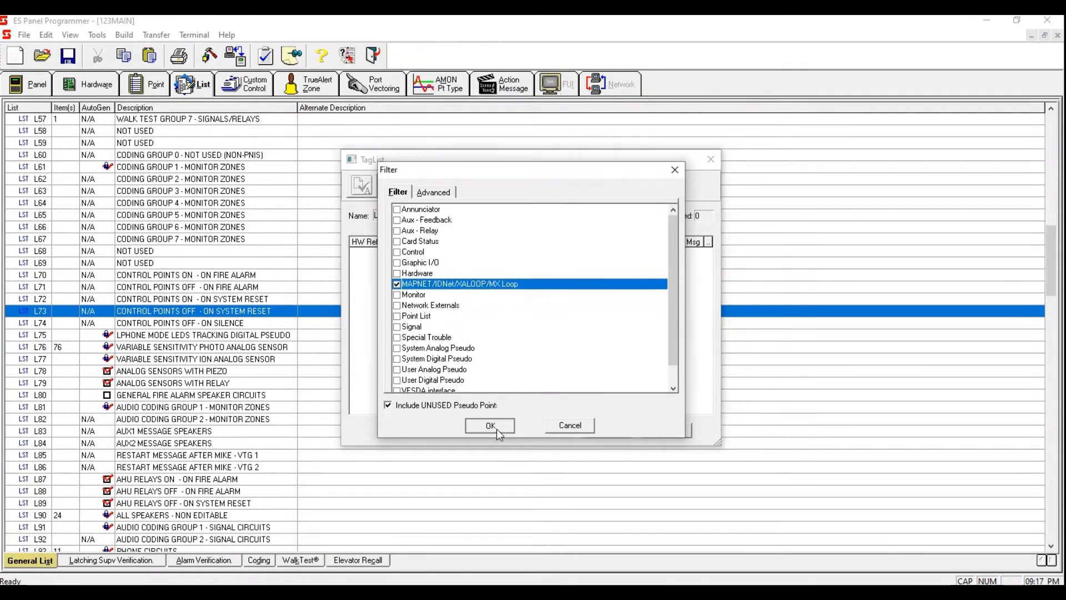
{"action": "left_click", "coordinate": [527, 243]}
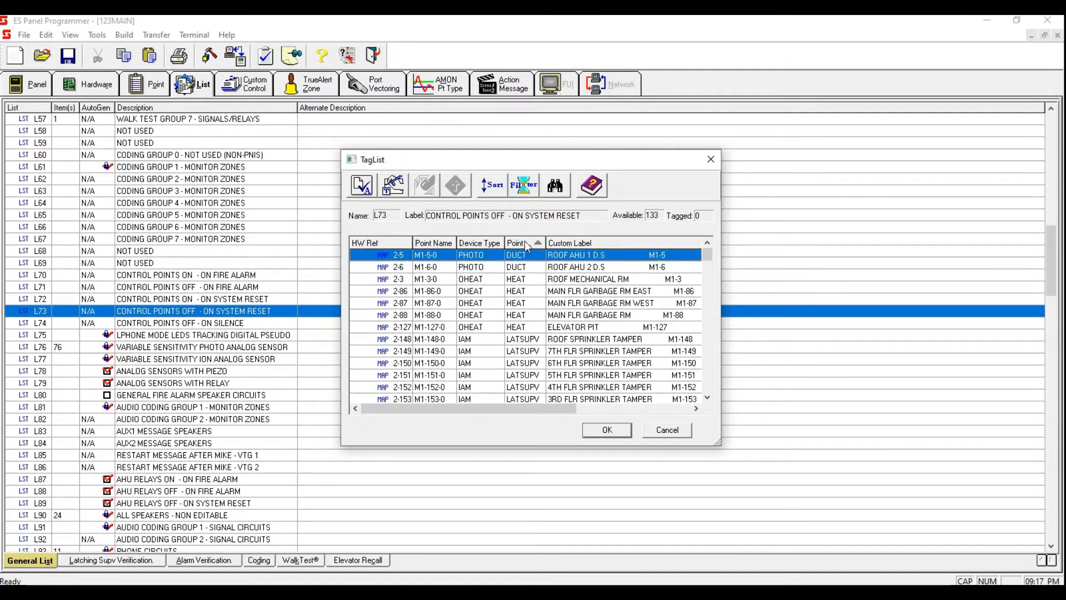
Step: Tag the MAGLOCKS RELEASE, elevator main and alternate recall, and AHU 1 and AHU 2 shutdown relays into list L73
{"action": "left_click_drag", "start_coordinate": [709, 256], "coordinate": [706, 336]}
{"action": "left_click_drag", "start_coordinate": [705, 349], "coordinate": [707, 343]}
{"action": "left_click", "coordinate": [555, 271]}
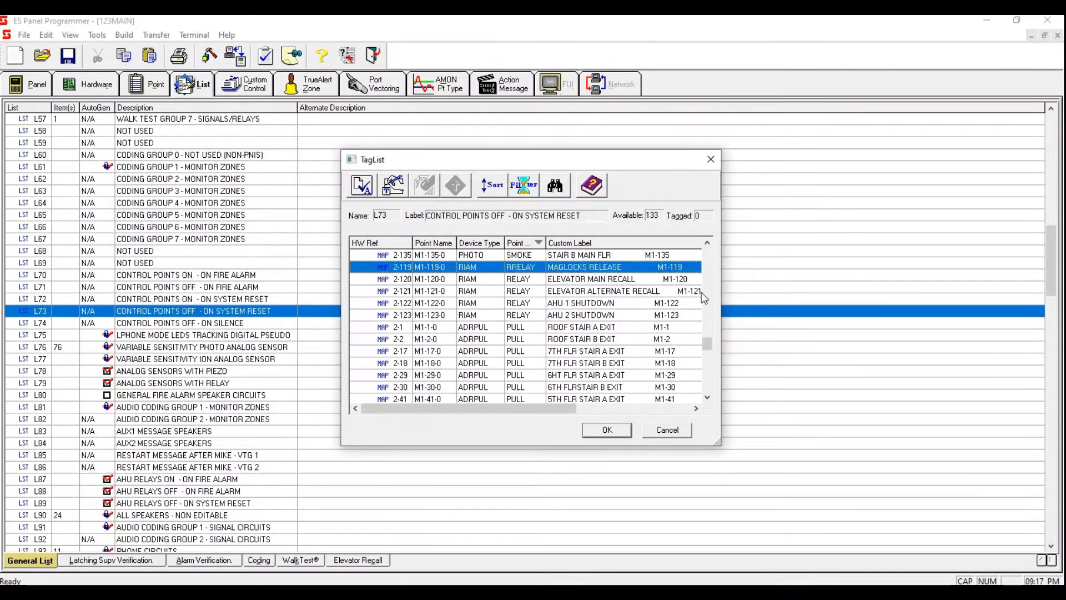
{"action": "key", "text": "space"}
{"action": "key", "text": "space"}
{"action": "key", "text": "space"}
{"action": "key", "text": "space"}
{"action": "key", "text": "space"}
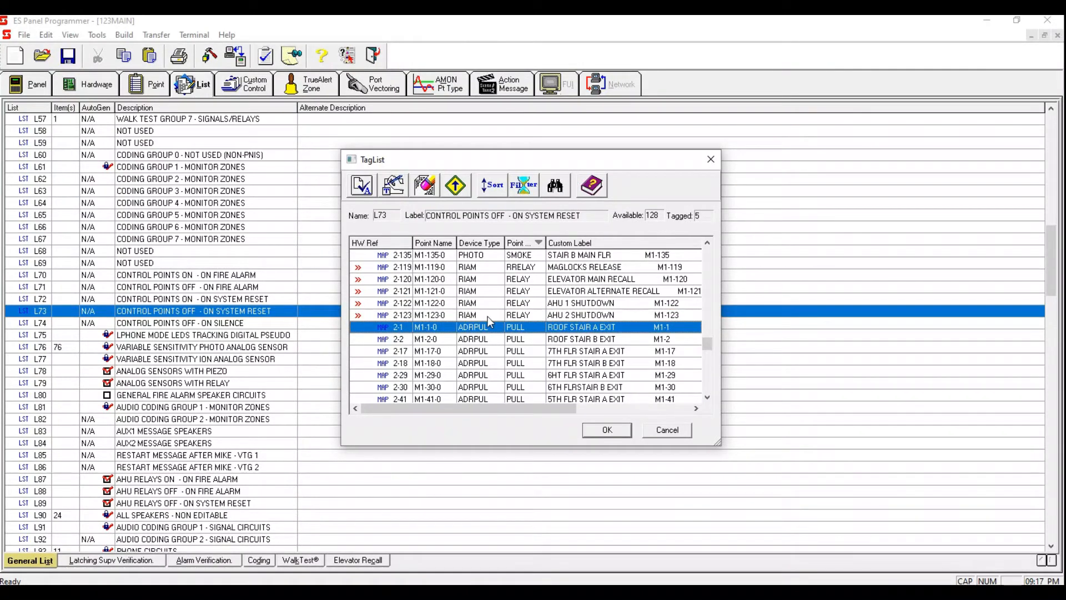
{"action": "left_click", "coordinate": [526, 269]}
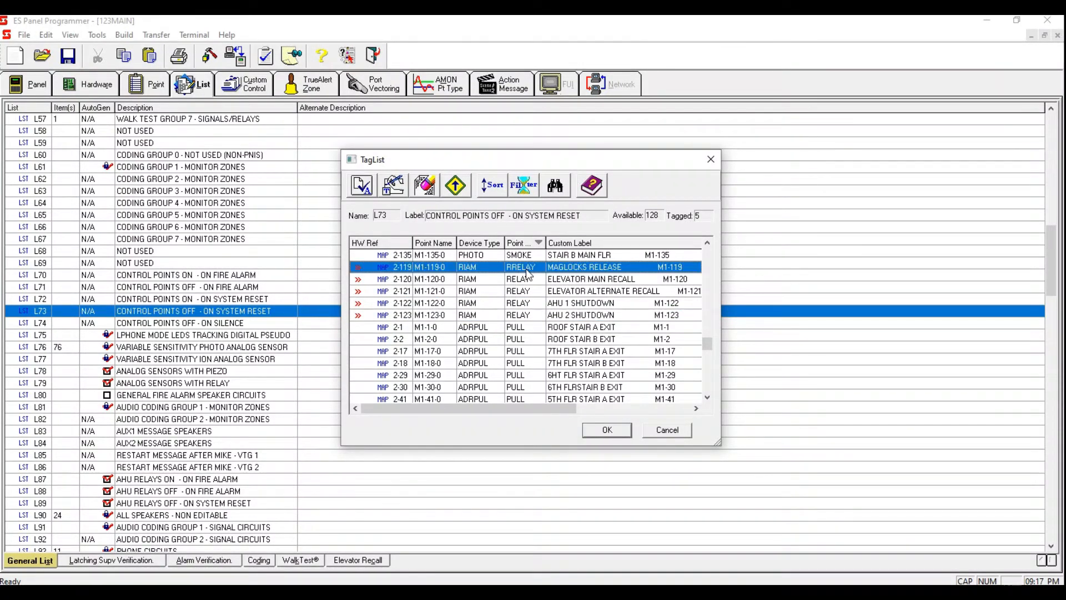
{"action": "left_click", "coordinate": [623, 432]}
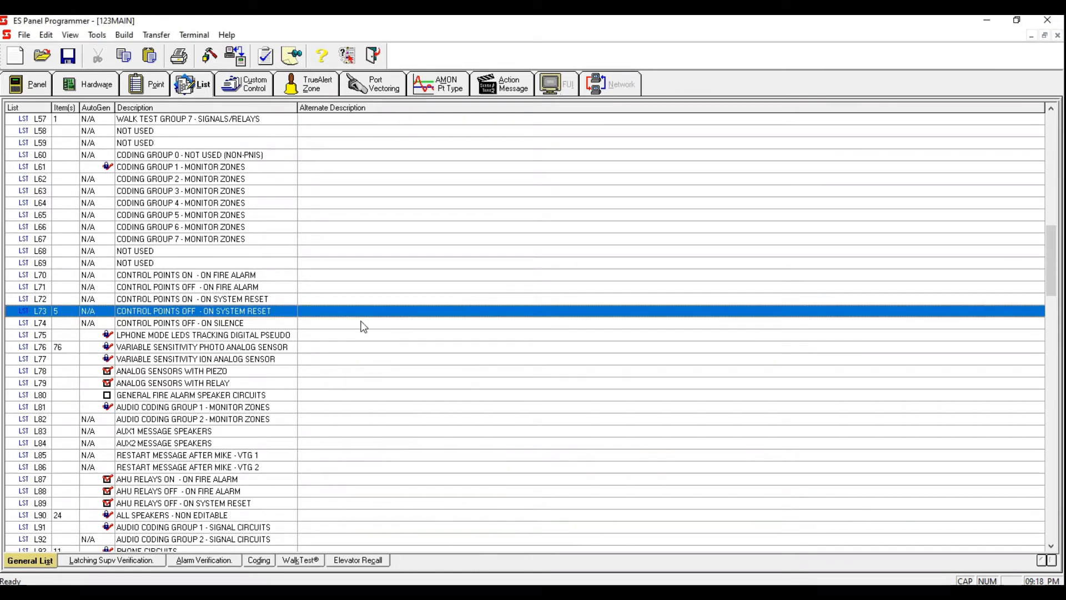
Step: Reopen the tag list of L73 to review the tagged relays and close it
{"action": "right_click", "coordinate": [376, 311]}
{"action": "left_click", "coordinate": [436, 355]}
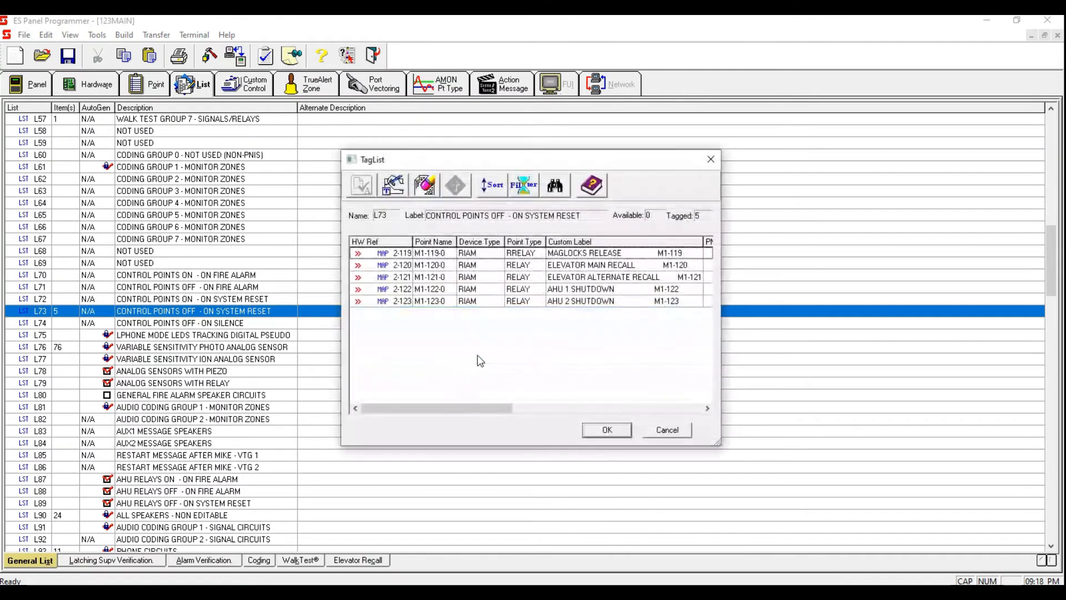
{"action": "left_click", "coordinate": [608, 431]}
Step: Delete Equation 4-5 RESET from Program 4 RELAY ACTIVATION in the custom control programs
{"action": "left_click_drag", "start_coordinate": [1051, 297], "coordinate": [1046, 82]}
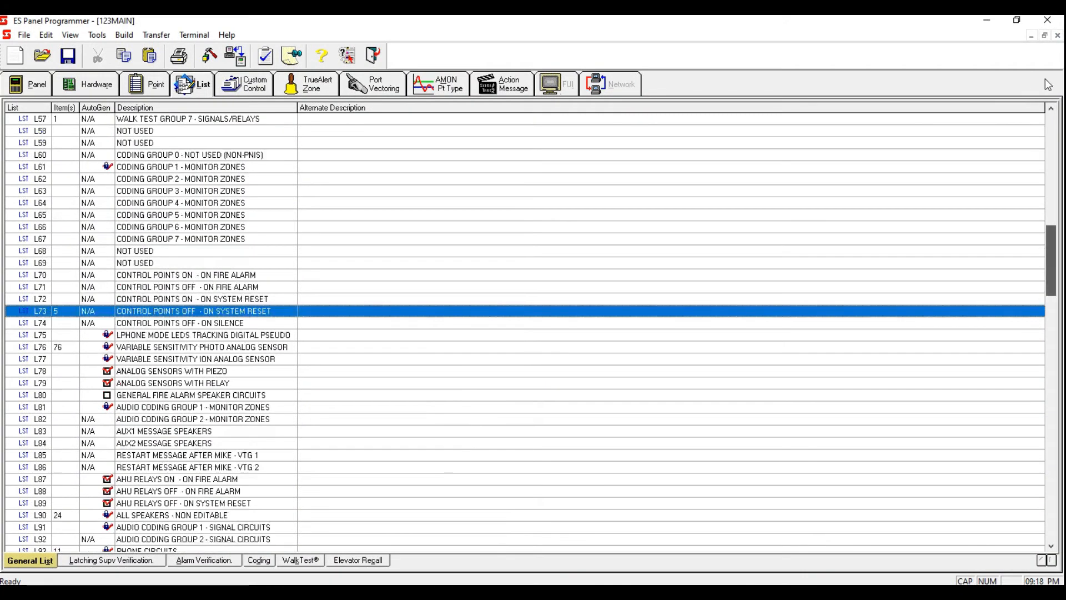
{"action": "left_click", "coordinate": [251, 88]}
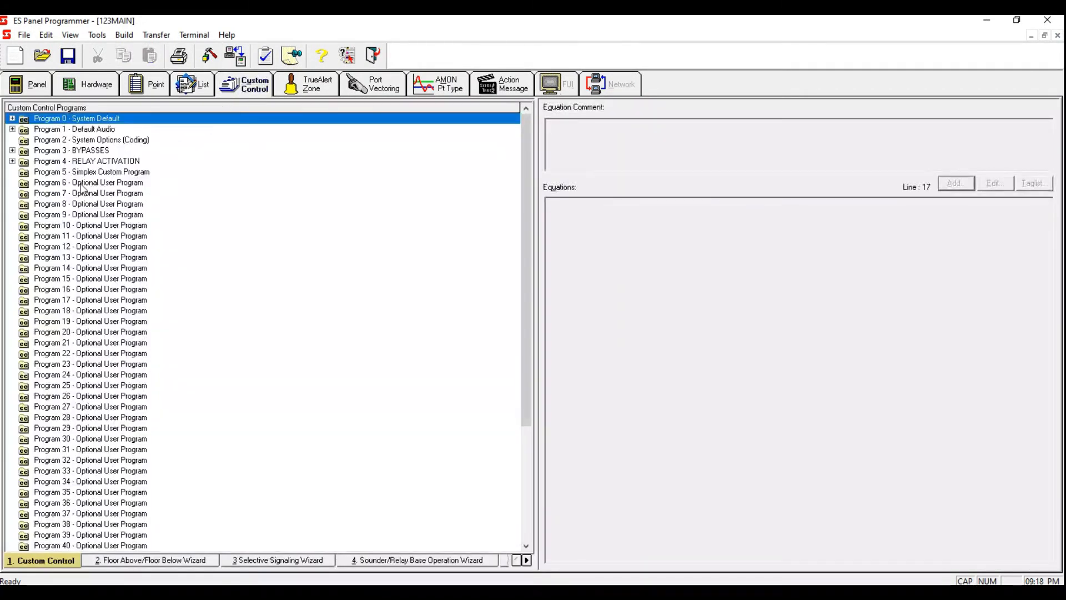
{"action": "left_click", "coordinate": [11, 161]}
{"action": "left_click", "coordinate": [104, 215]}
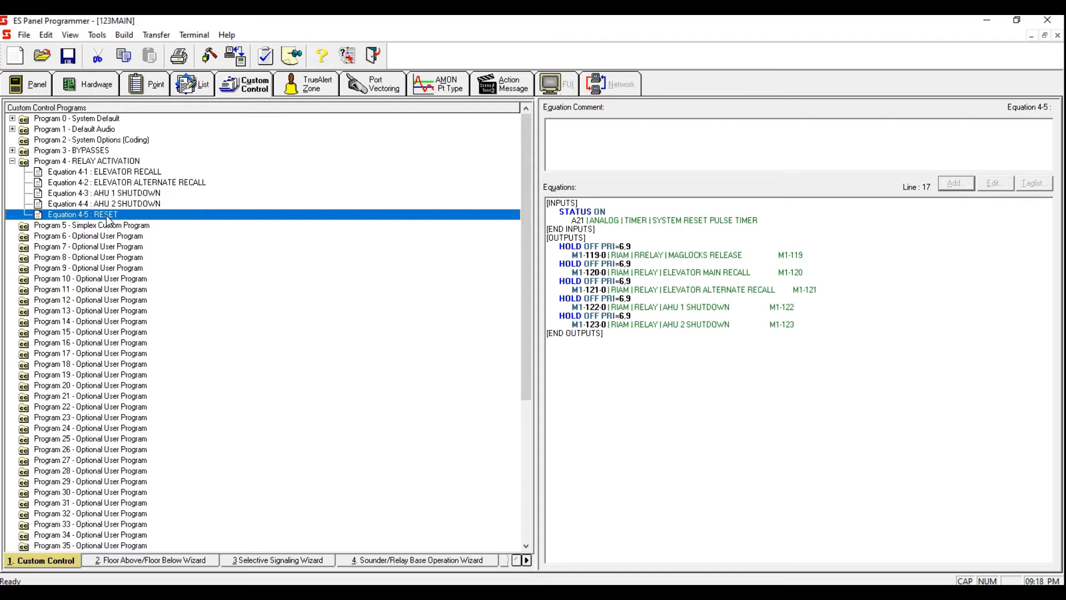
{"action": "right_click", "coordinate": [106, 215]}
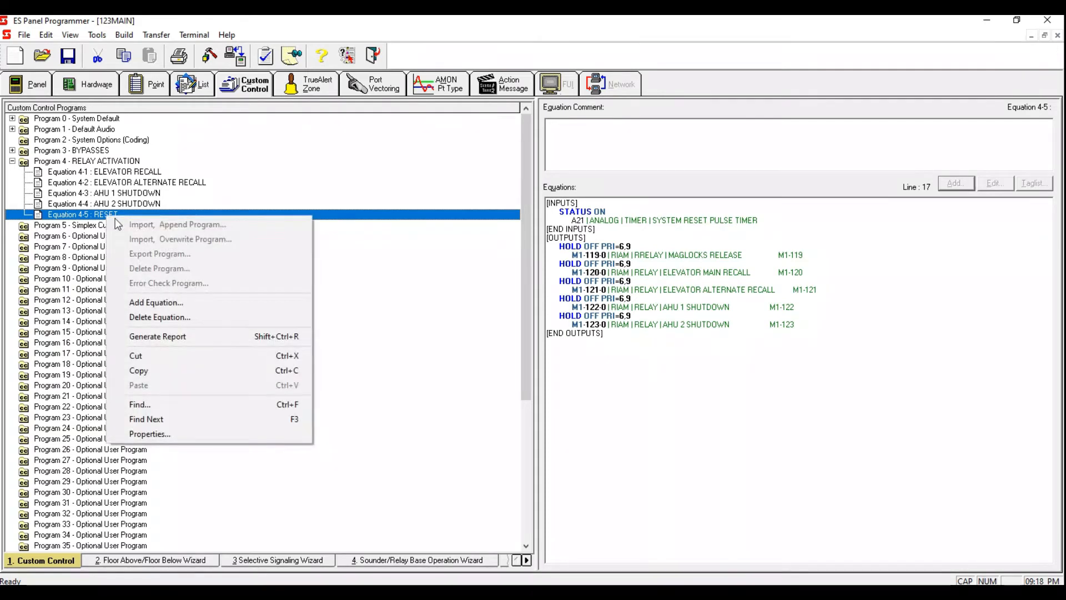
{"action": "left_click", "coordinate": [189, 315]}
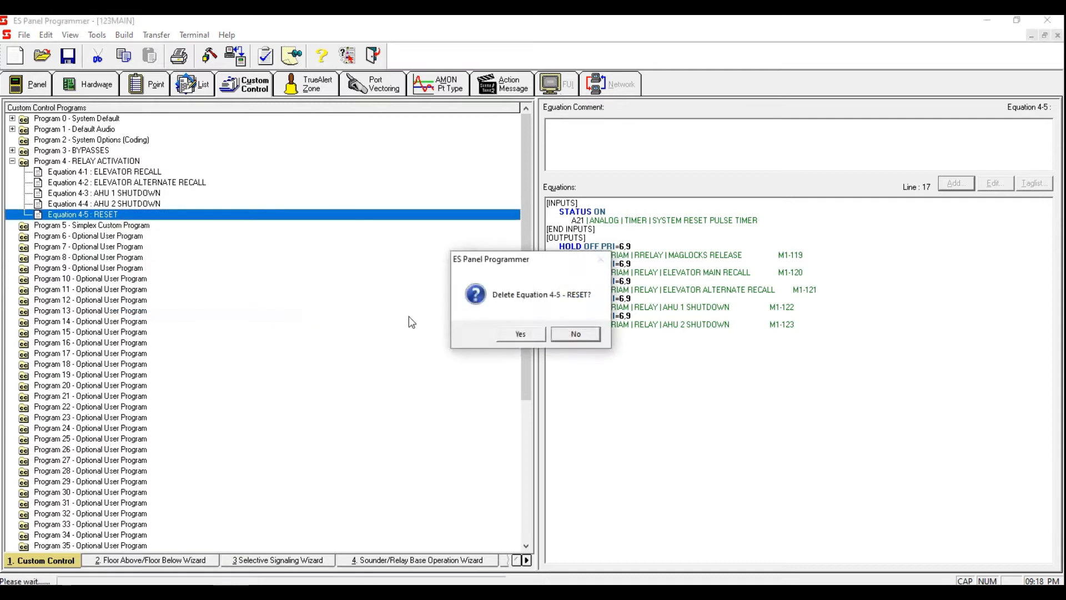
{"action": "left_click", "coordinate": [530, 334]}
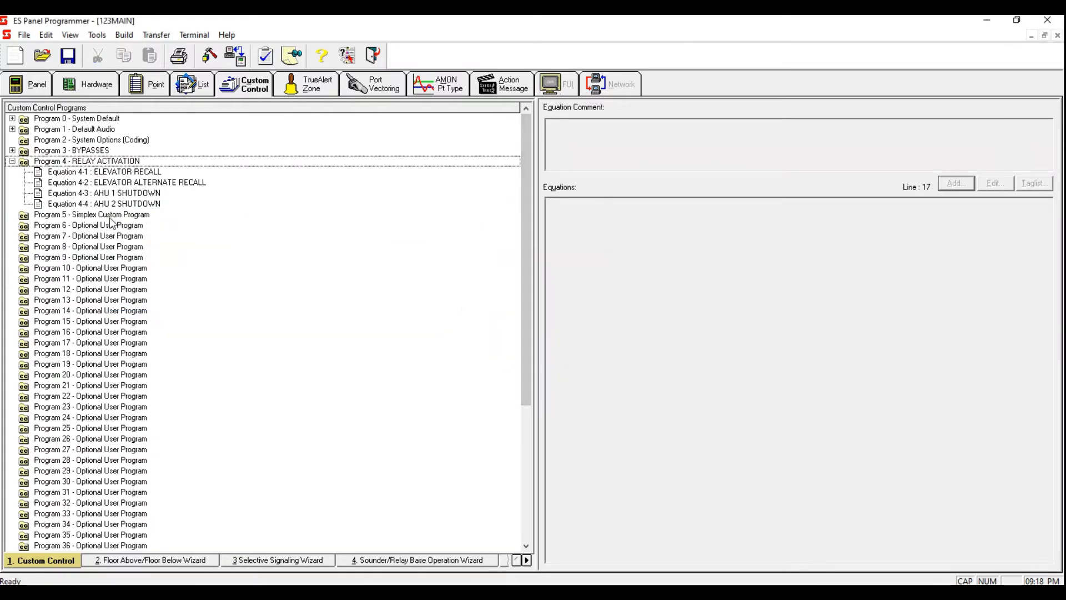
Step: Rename Program 5 with the label AUDIO ACTIVATION
{"action": "left_click", "coordinate": [12, 161]}
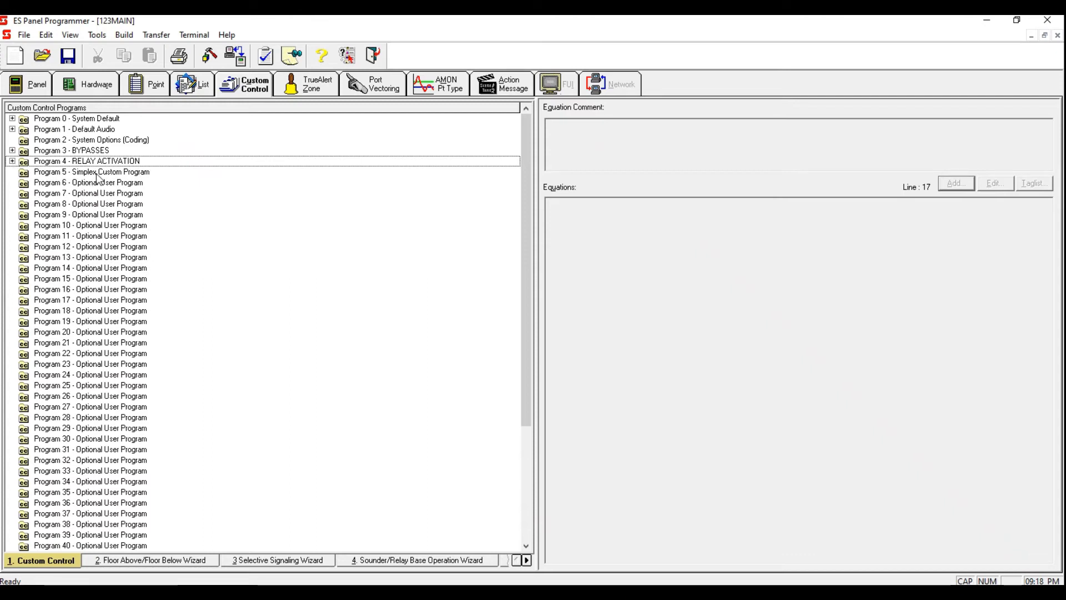
{"action": "double_click", "coordinate": [97, 173]}
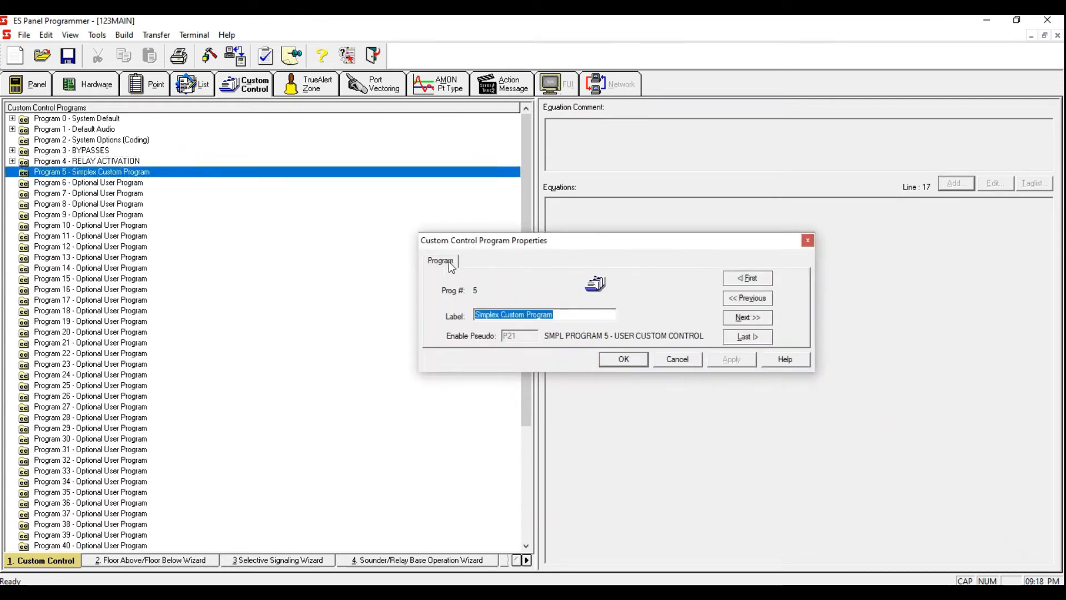
{"action": "key", "text": "Delete"}
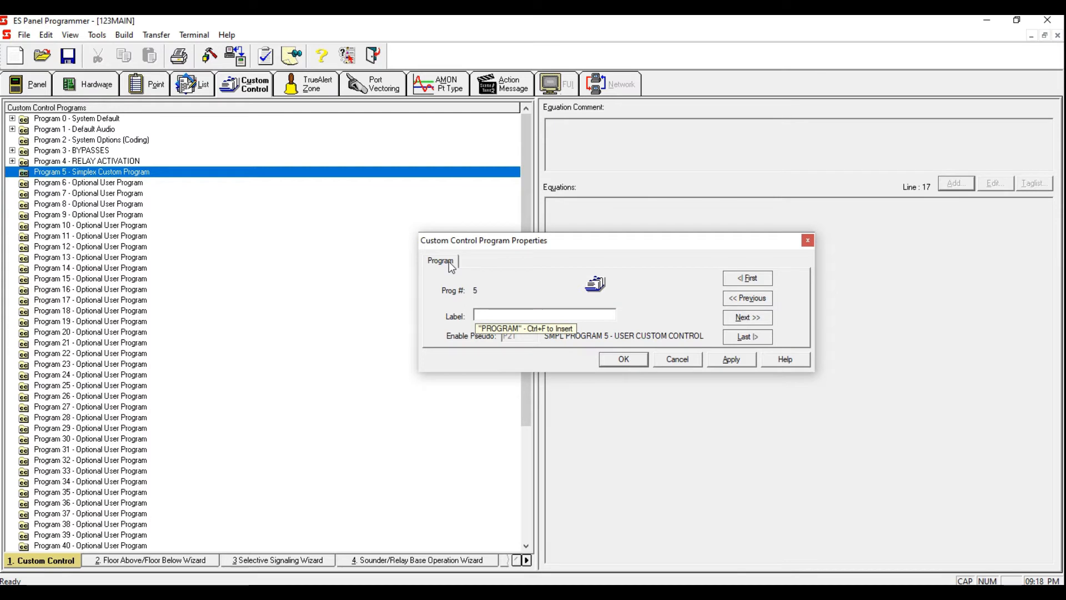
{"action": "type", "text": "AUDI"}
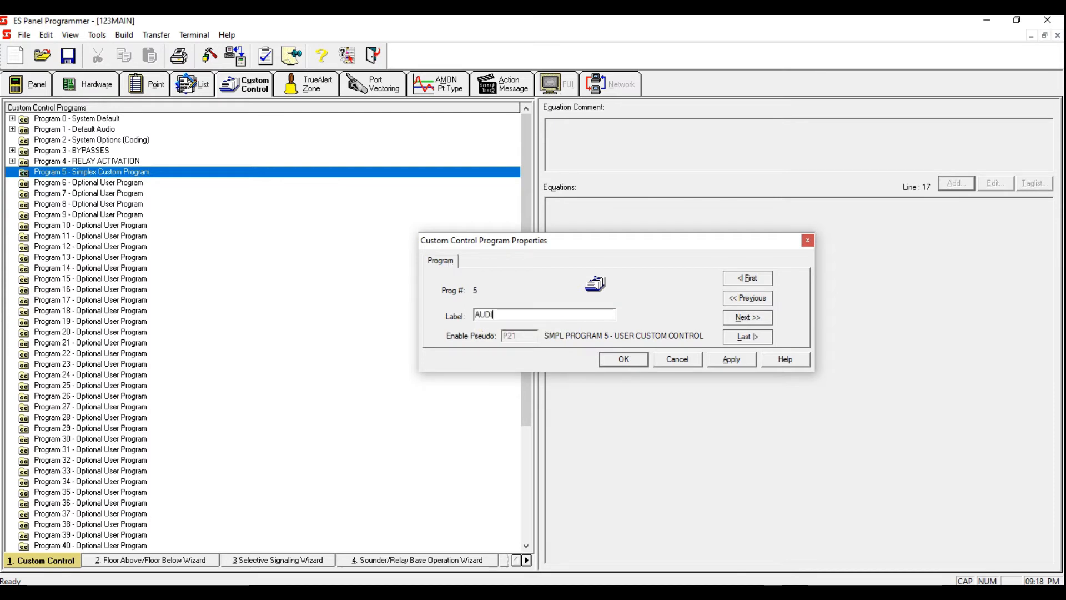
{"action": "type", "text": "O ACTIVATION"}
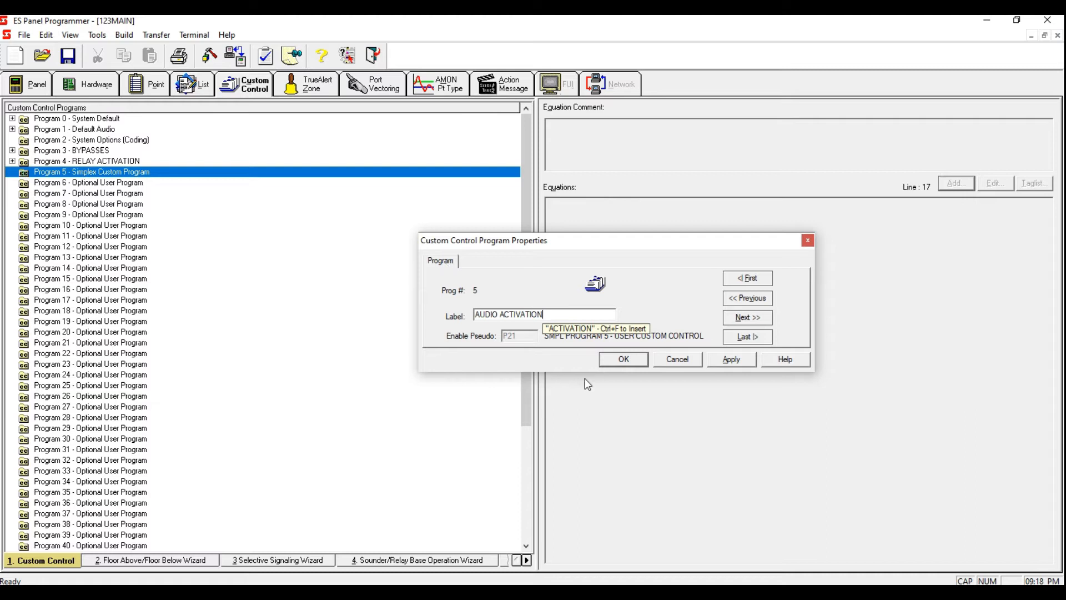
{"action": "left_click", "coordinate": [729, 359]}
{"action": "left_click", "coordinate": [638, 359]}
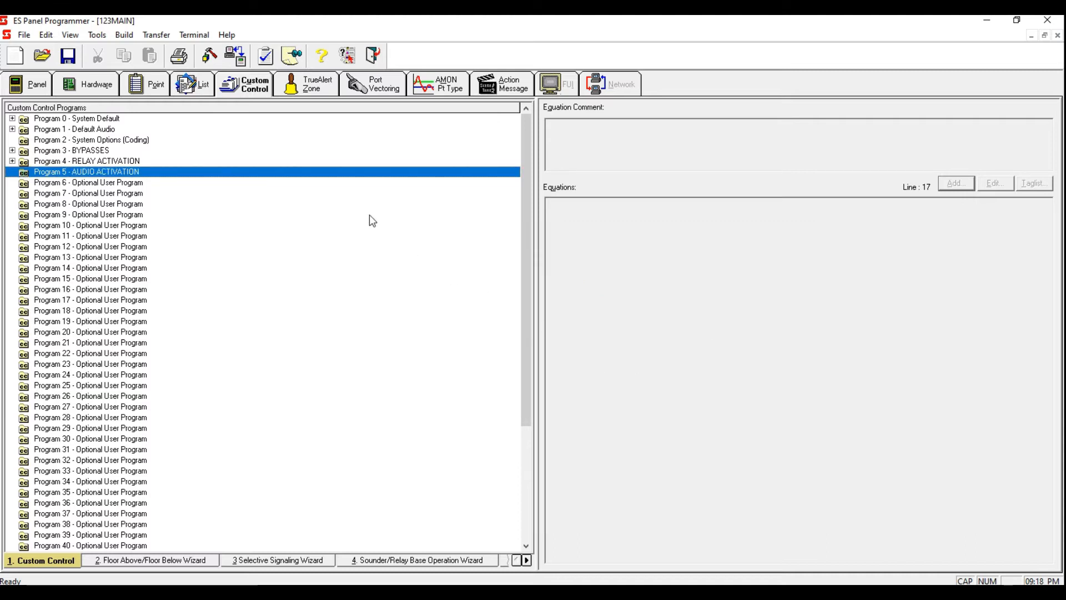
Step: Add an equation to Program 5 labelled VTG ACTIVATION
{"action": "right_click", "coordinate": [332, 179]}
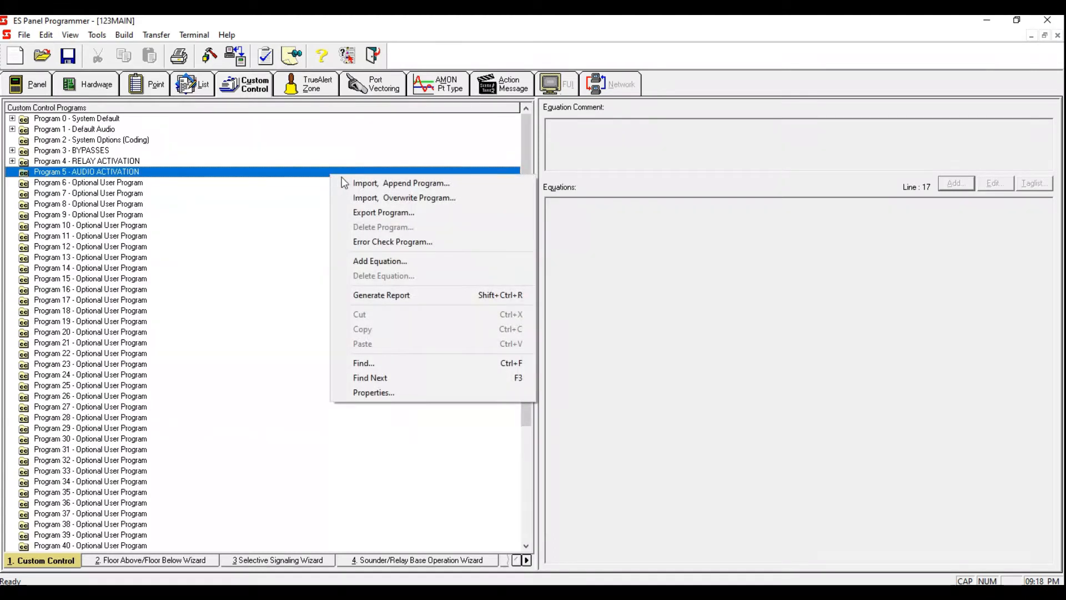
{"action": "left_click", "coordinate": [394, 260]}
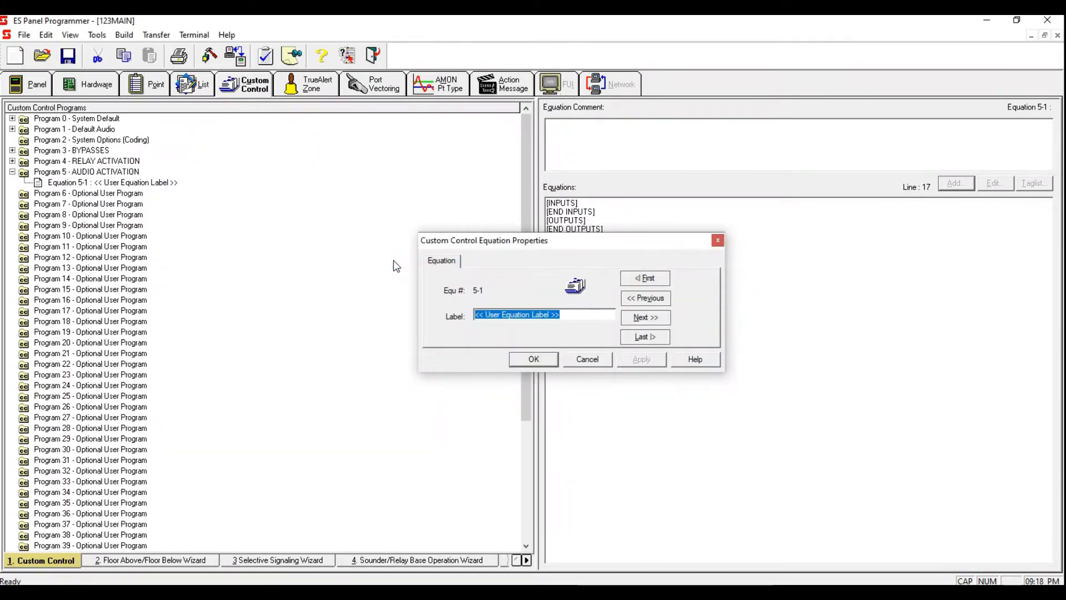
{"action": "key", "text": "BackSpace"}
{"action": "type", "text": "MTG ACTIV"}
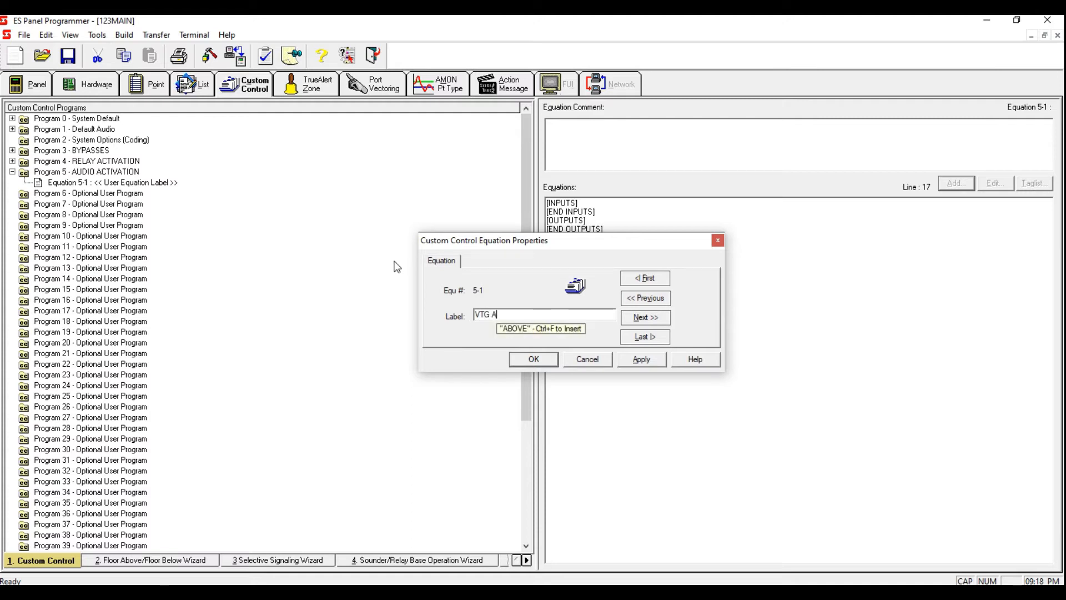
{"action": "type", "text": "ATION"}
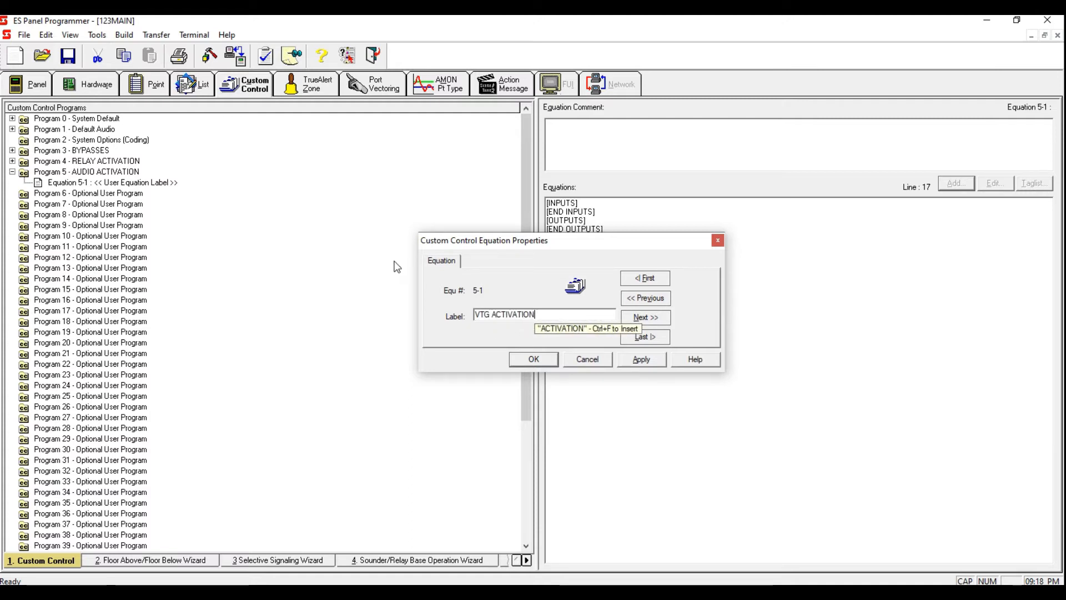
{"action": "left_click", "coordinate": [647, 360]}
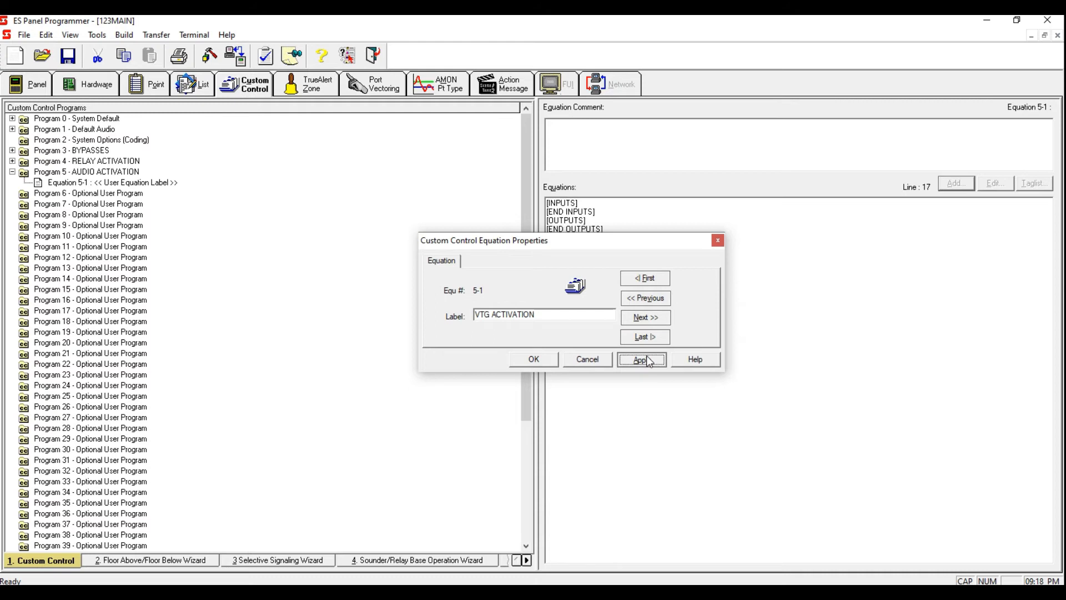
{"action": "left_click", "coordinate": [648, 360]}
{"action": "left_click", "coordinate": [543, 364]}
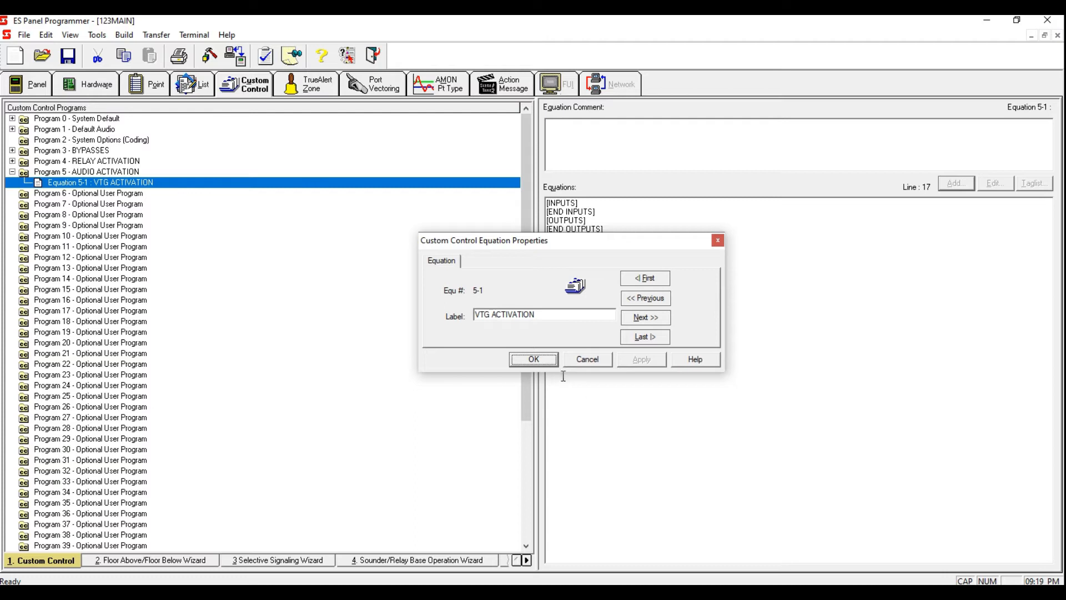
{"action": "left_click", "coordinate": [535, 360]}
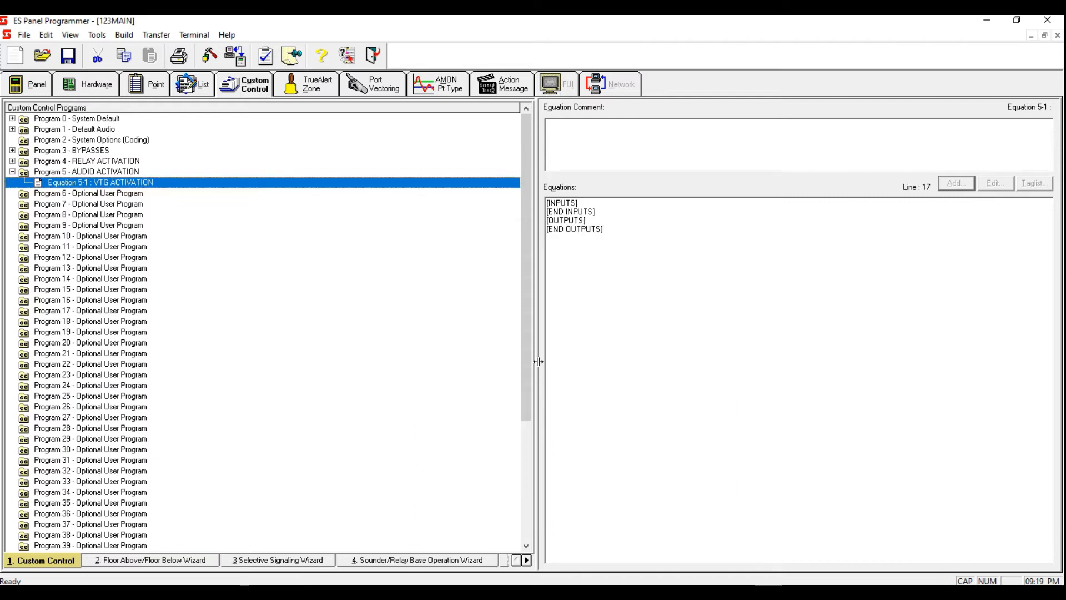
Step: Start adding an input to VTG ACTIVATION: a Point Status opcode with OR qualifier and ON state
{"action": "left_click", "coordinate": [595, 204]}
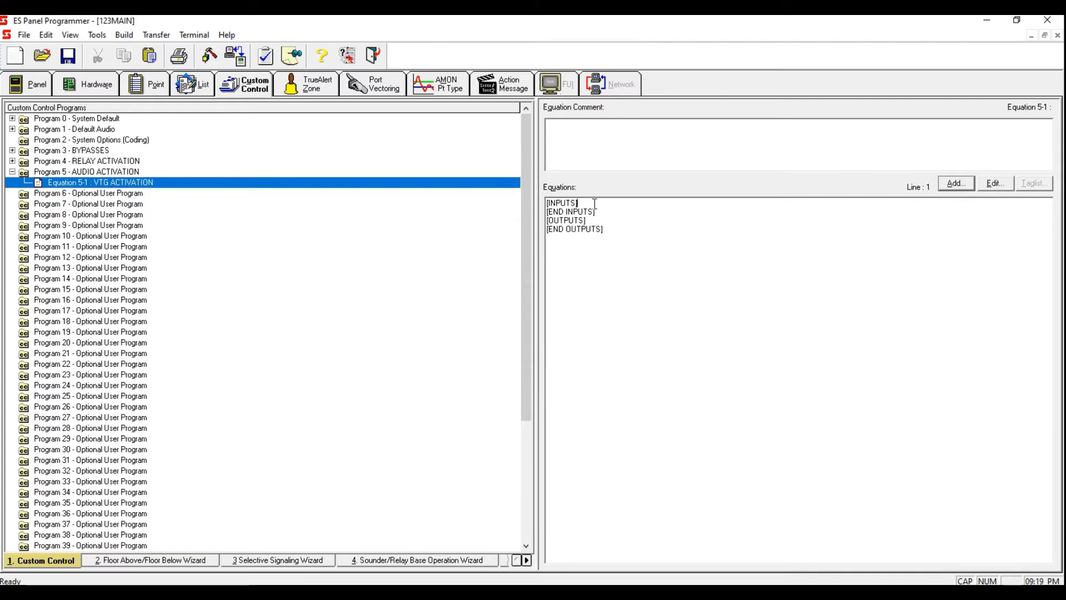
{"action": "left_click", "coordinate": [965, 183]}
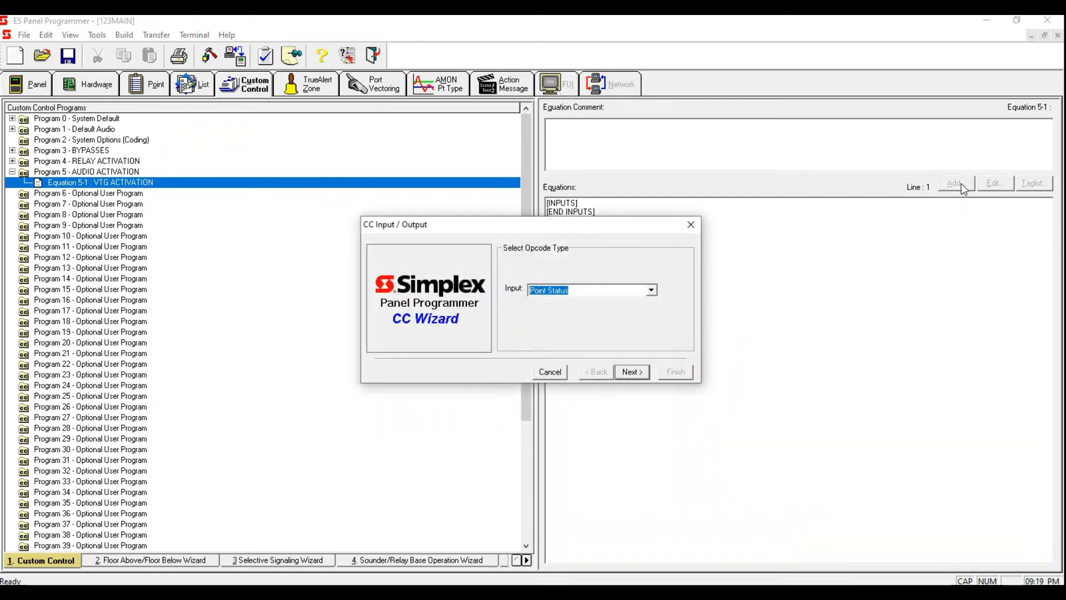
{"action": "left_click", "coordinate": [633, 372]}
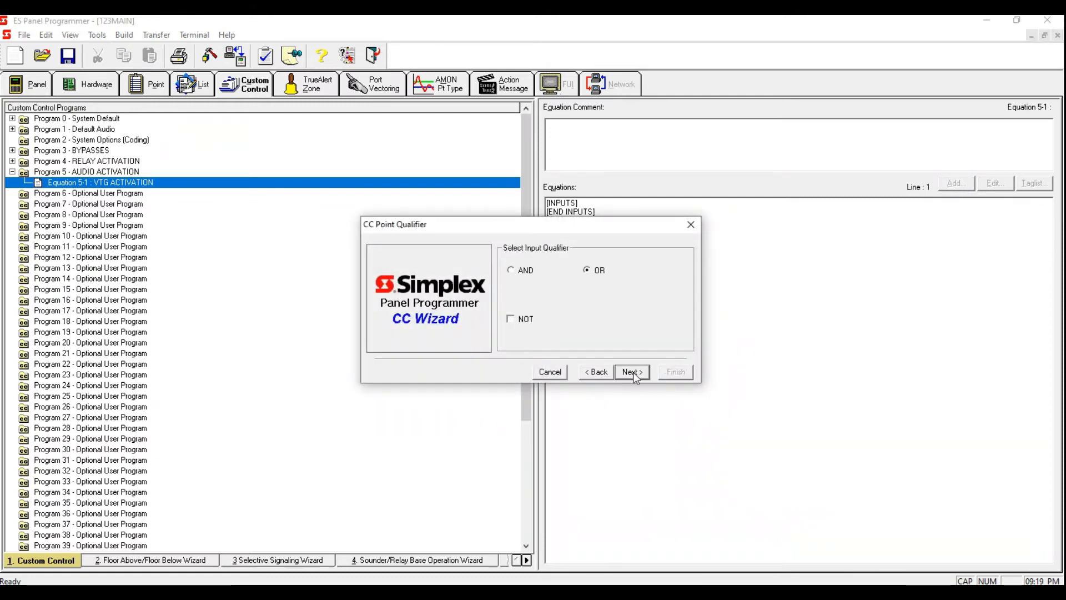
{"action": "left_click", "coordinate": [633, 372]}
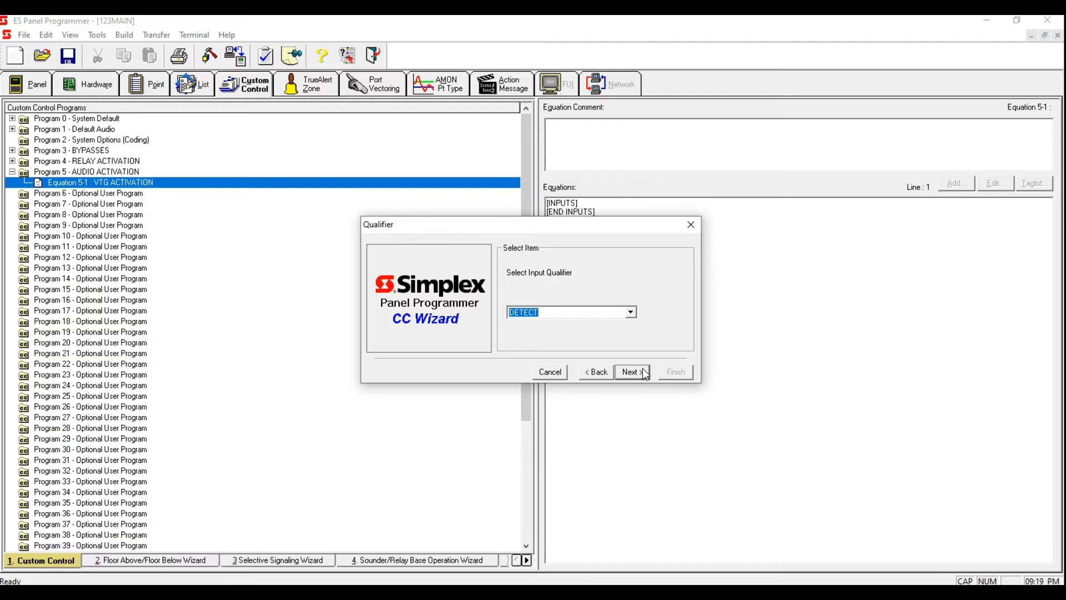
{"action": "type", "text": "ON"}
{"action": "left_click", "coordinate": [641, 372]}
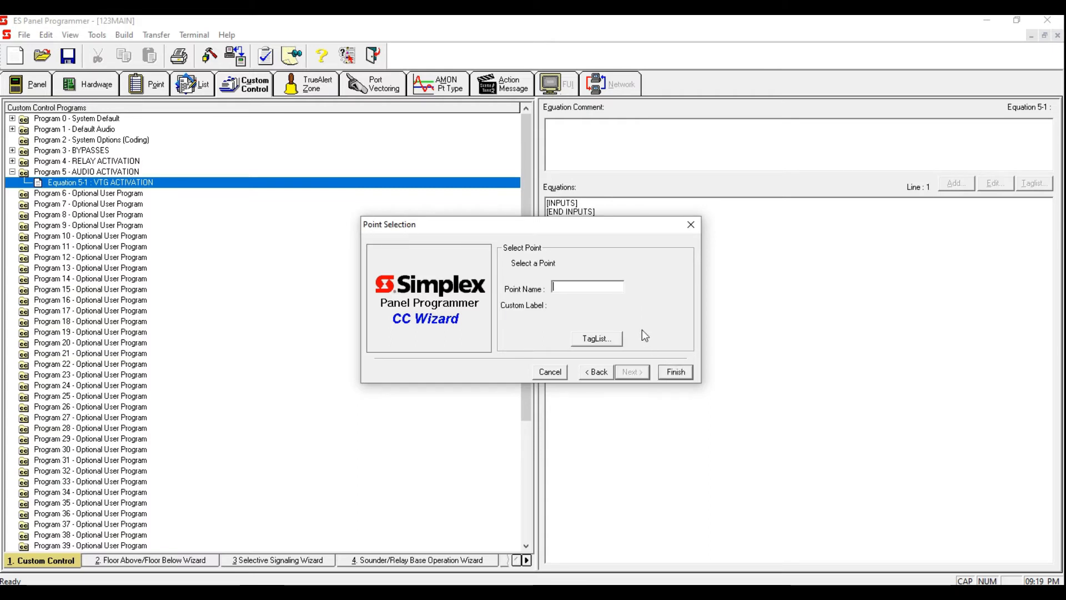
Step: Pick pseudo point P3 FIRE ALARM DETECT as the input, filtering the point list to System Digital Pseudo
{"action": "left_click", "coordinate": [602, 342]}
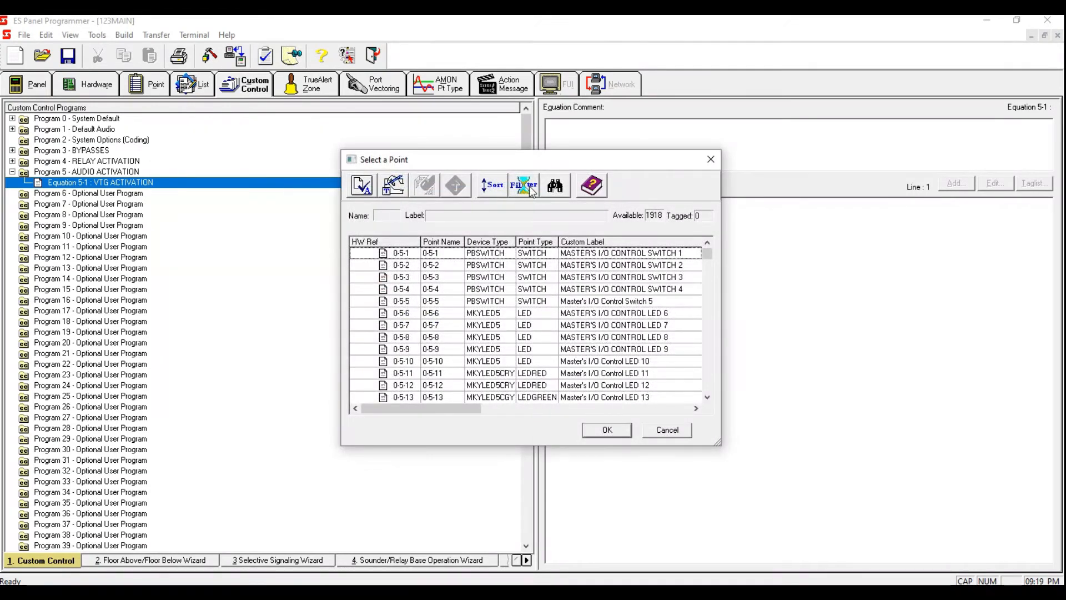
{"action": "left_click", "coordinate": [529, 186]}
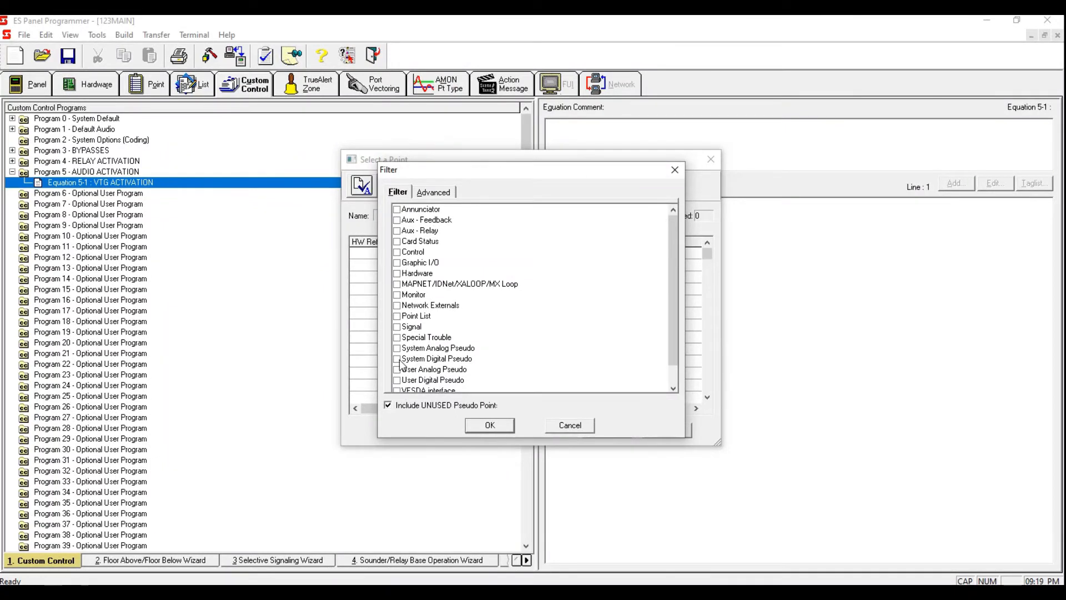
{"action": "left_click", "coordinate": [399, 359]}
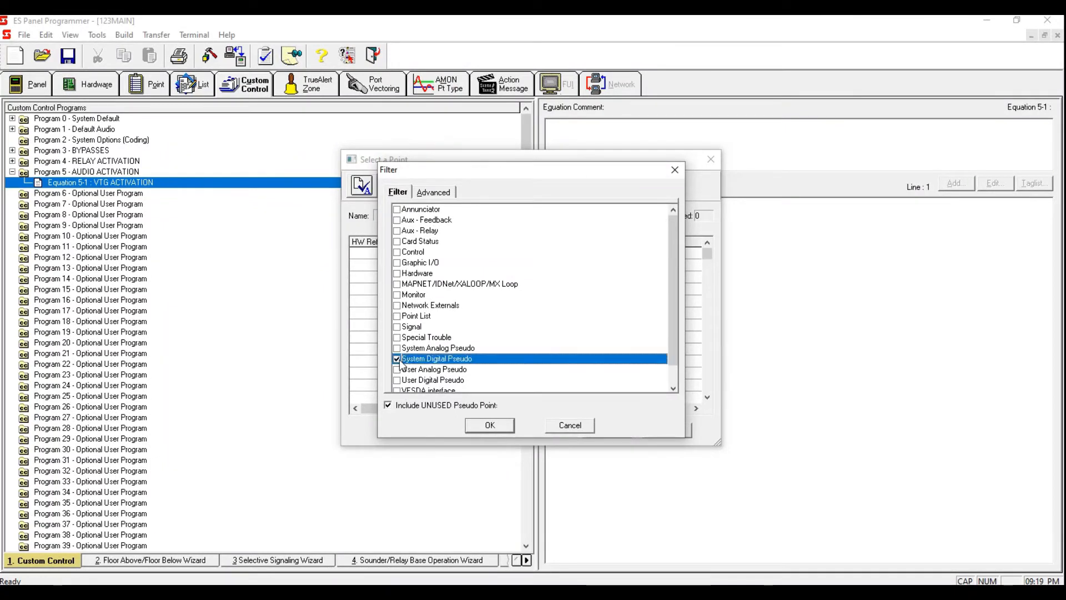
{"action": "left_click", "coordinate": [491, 426]}
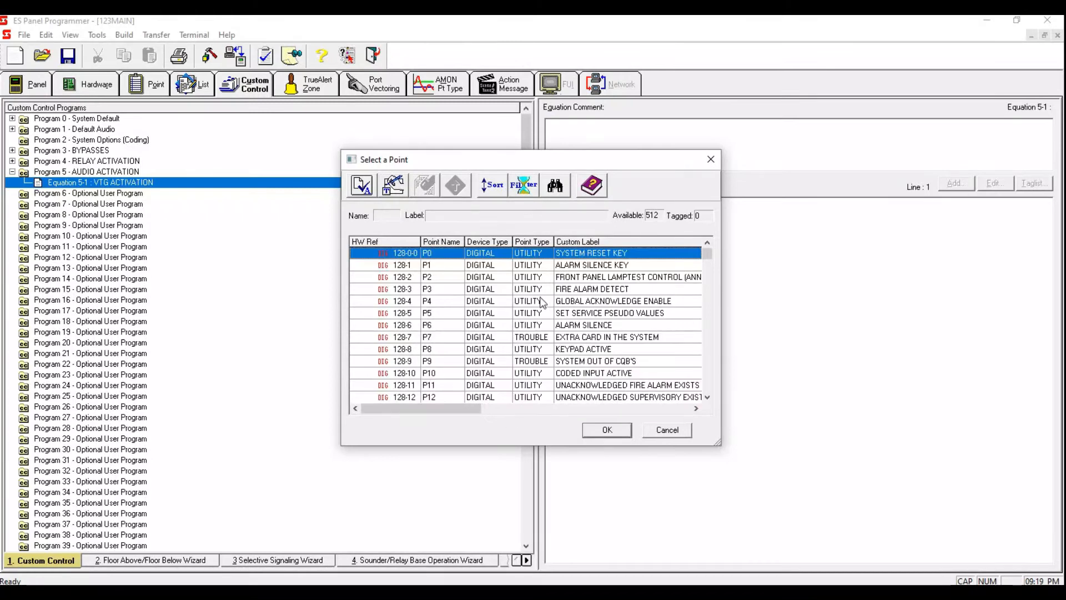
{"action": "left_click", "coordinate": [527, 290]}
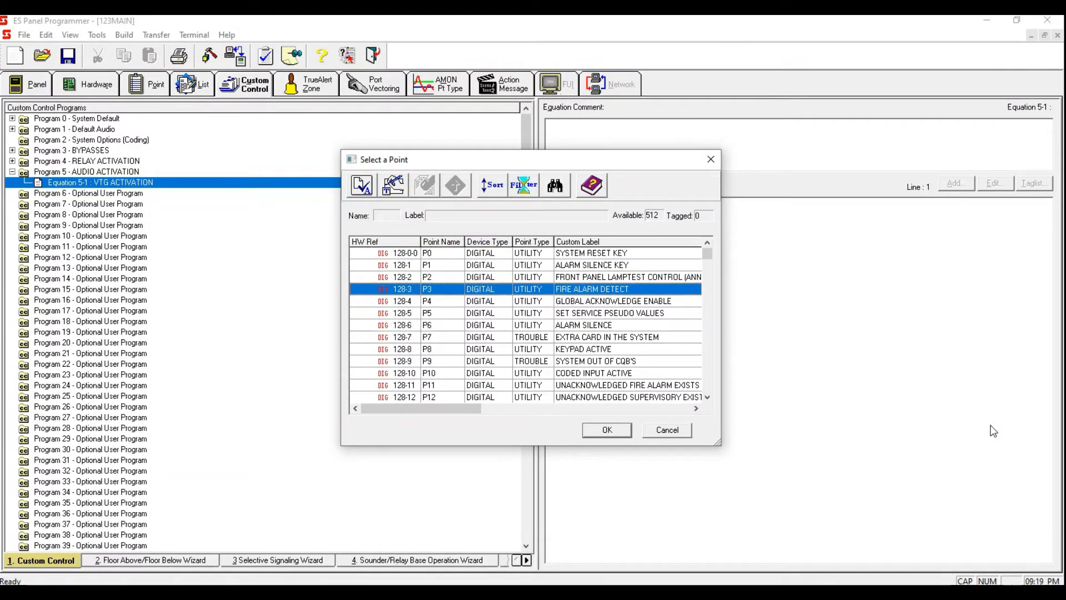
{"action": "key", "text": "space"}
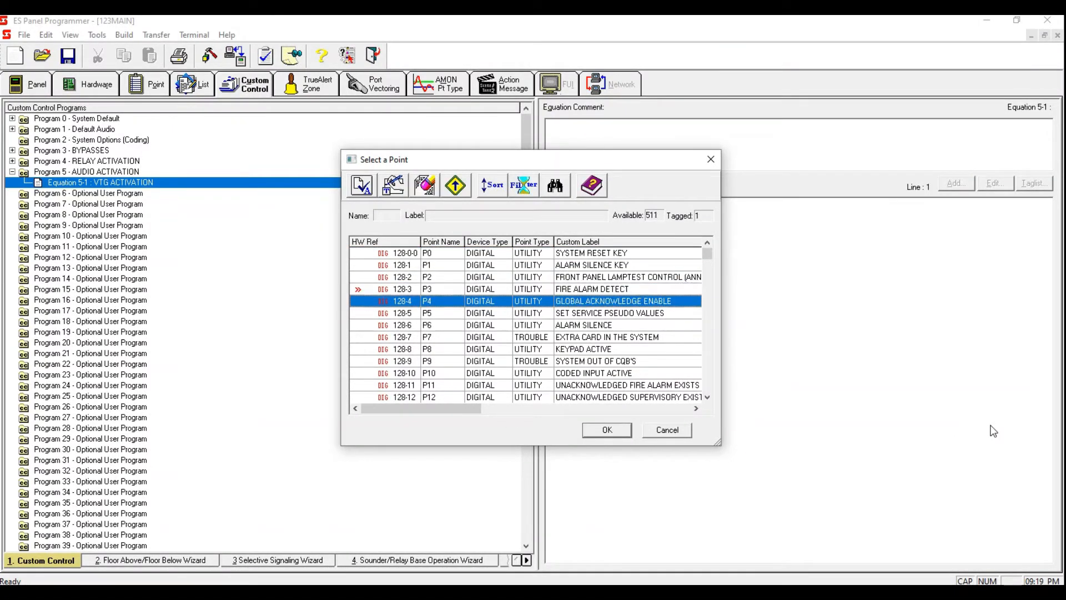
{"action": "left_click", "coordinate": [615, 432]}
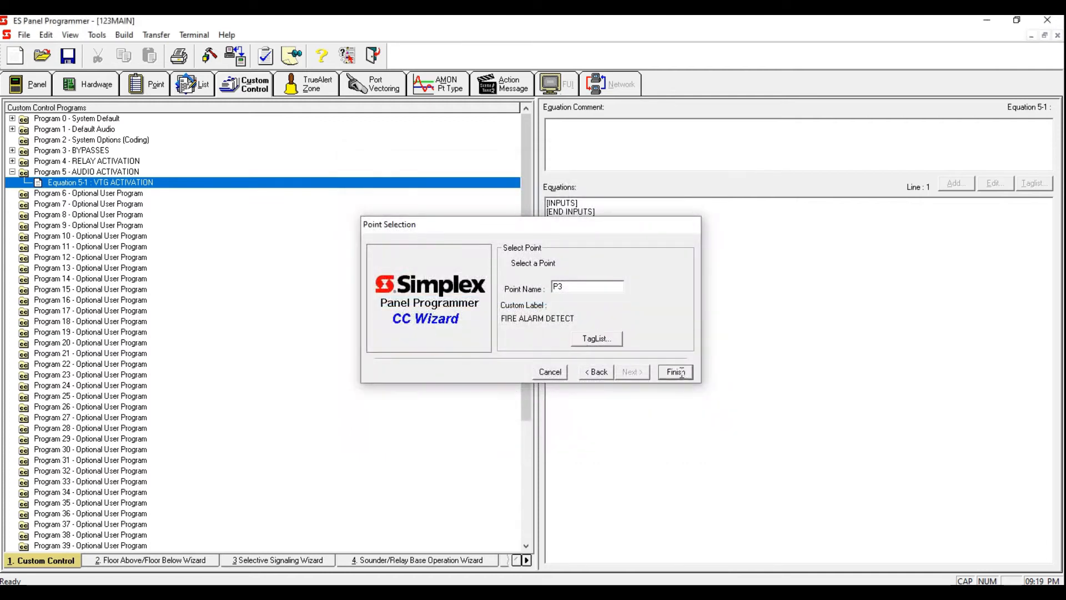
{"action": "left_click", "coordinate": [676, 372]}
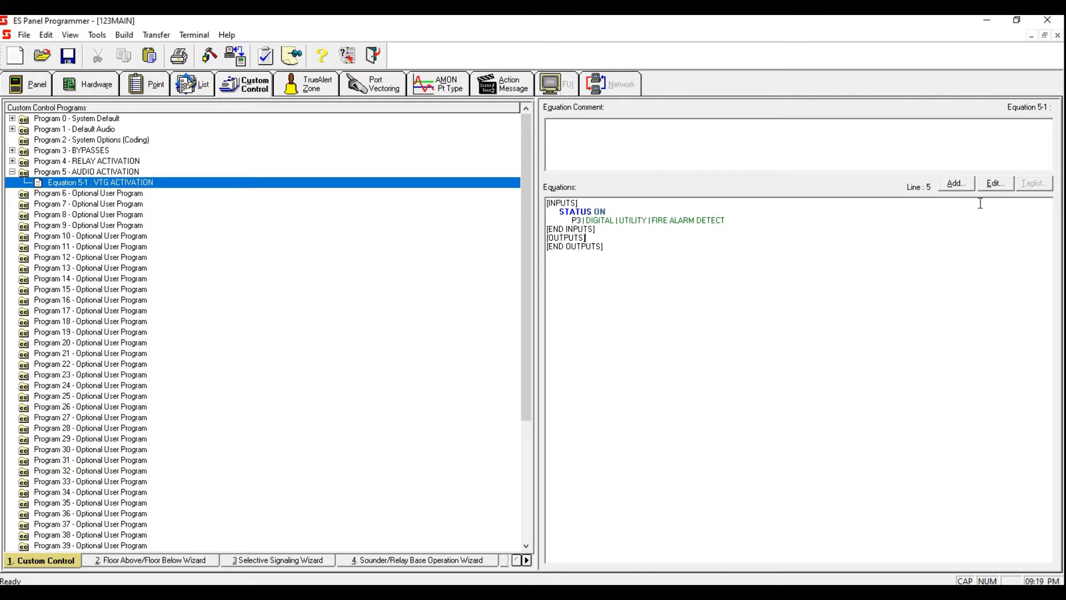
Step: Add an output using the UPLAY Audio message opcode on channel CHL1
{"action": "left_click", "coordinate": [956, 183]}
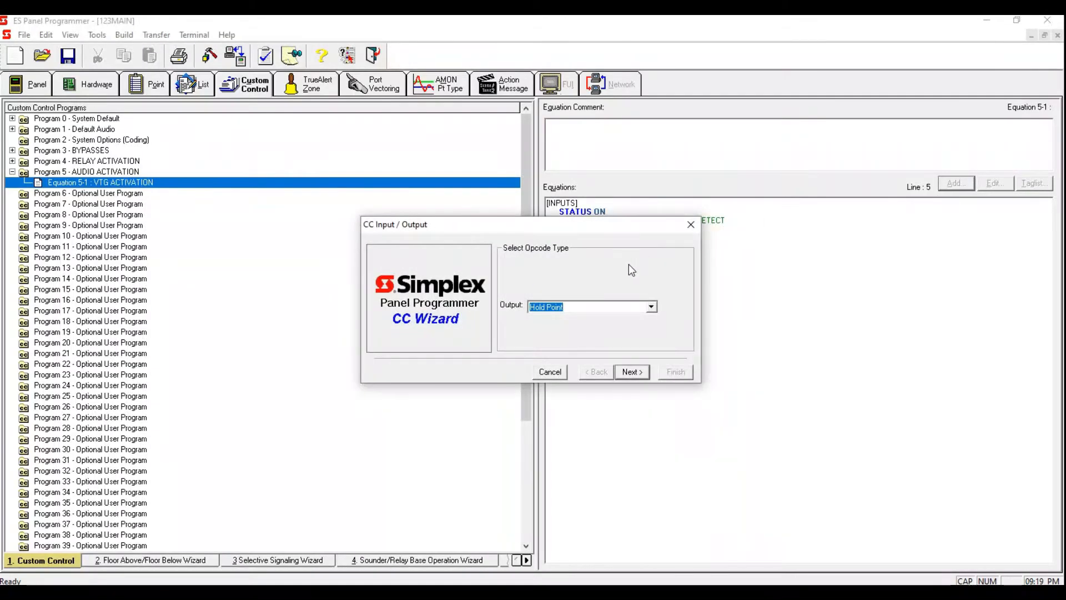
{"action": "type", "text": "UPLAY Audio message"}
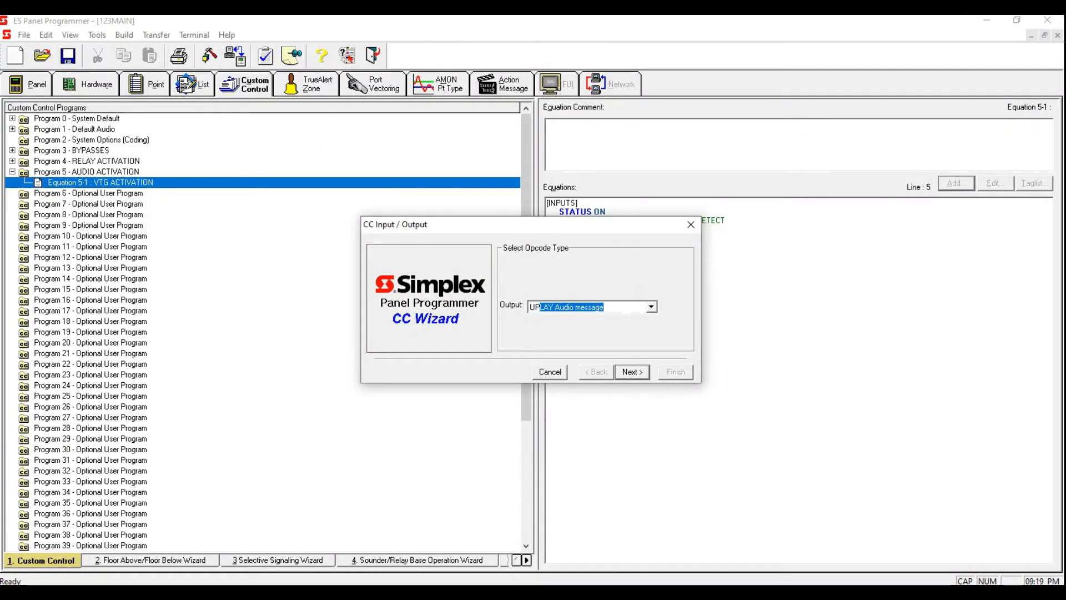
{"action": "left_click", "coordinate": [630, 371]}
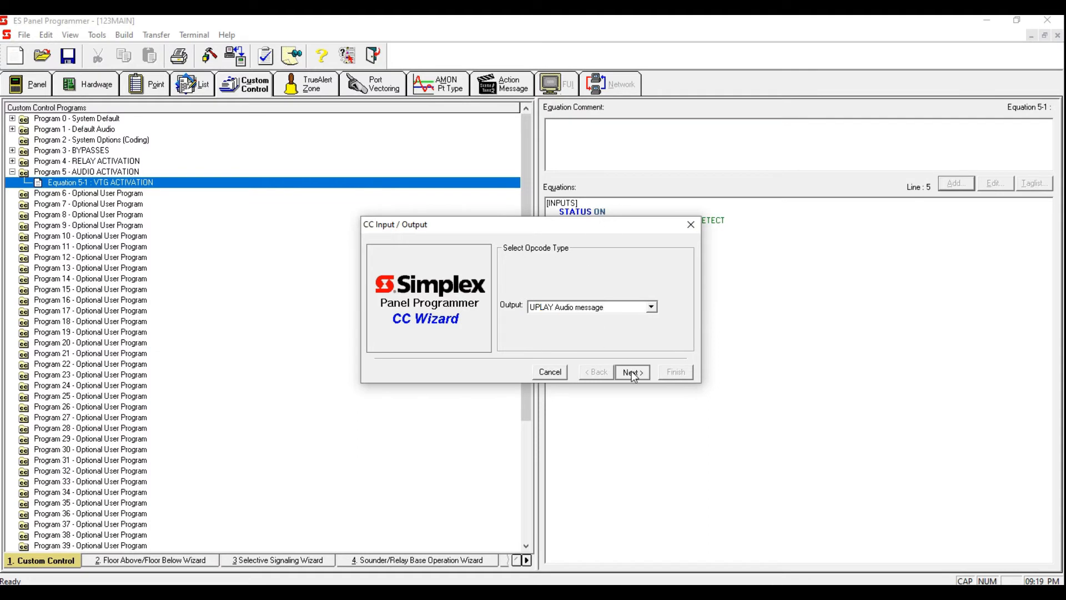
{"action": "left_click", "coordinate": [630, 312]}
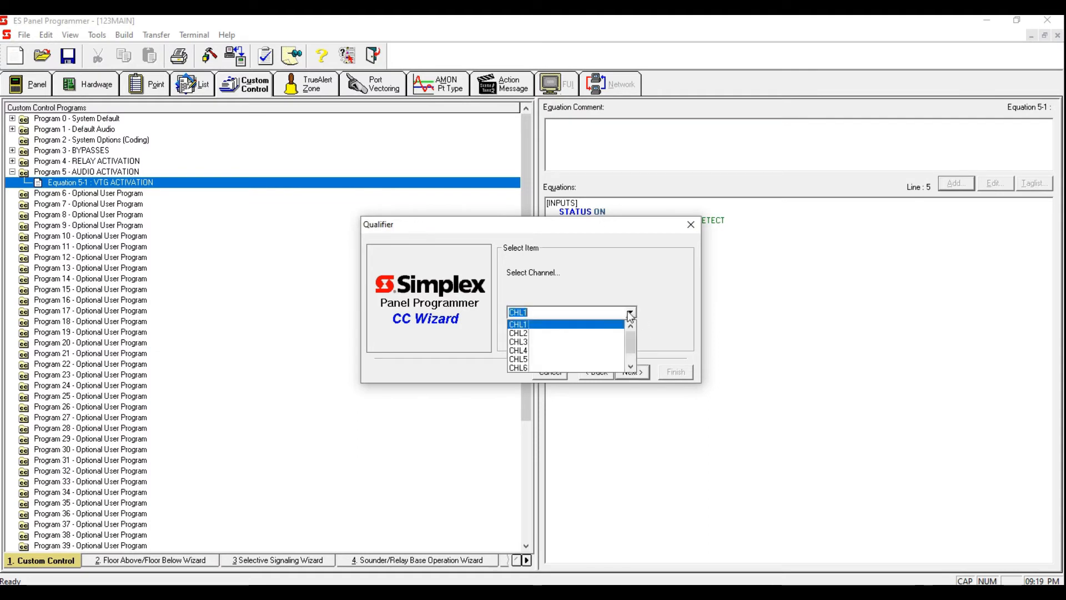
{"action": "left_click_drag", "start_coordinate": [631, 339], "coordinate": [636, 357]}
{"action": "left_click", "coordinate": [631, 323]}
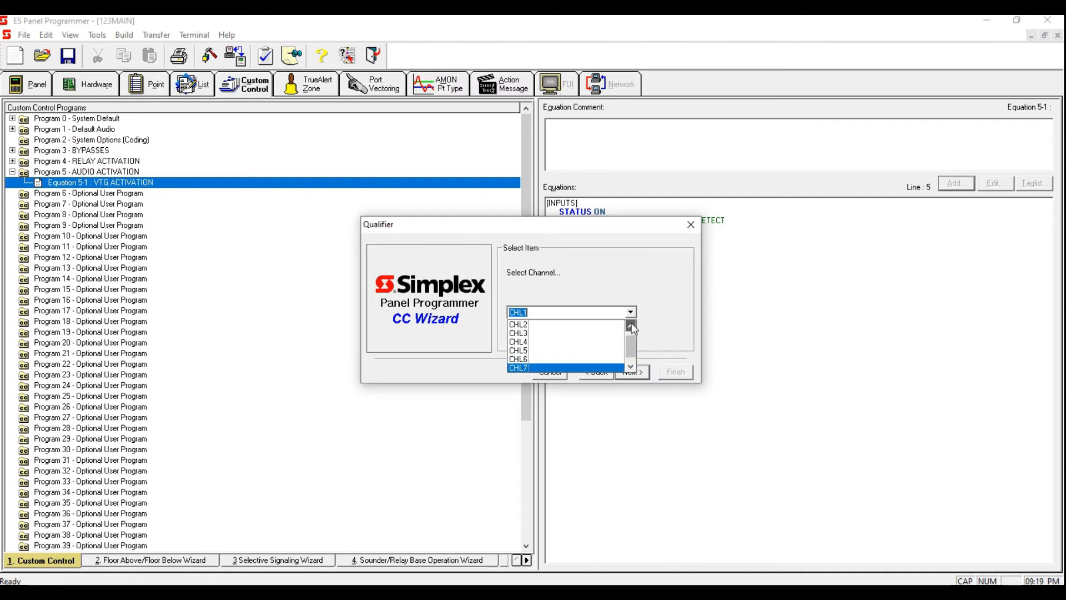
{"action": "left_click", "coordinate": [602, 326]}
{"action": "left_click", "coordinate": [632, 372]}
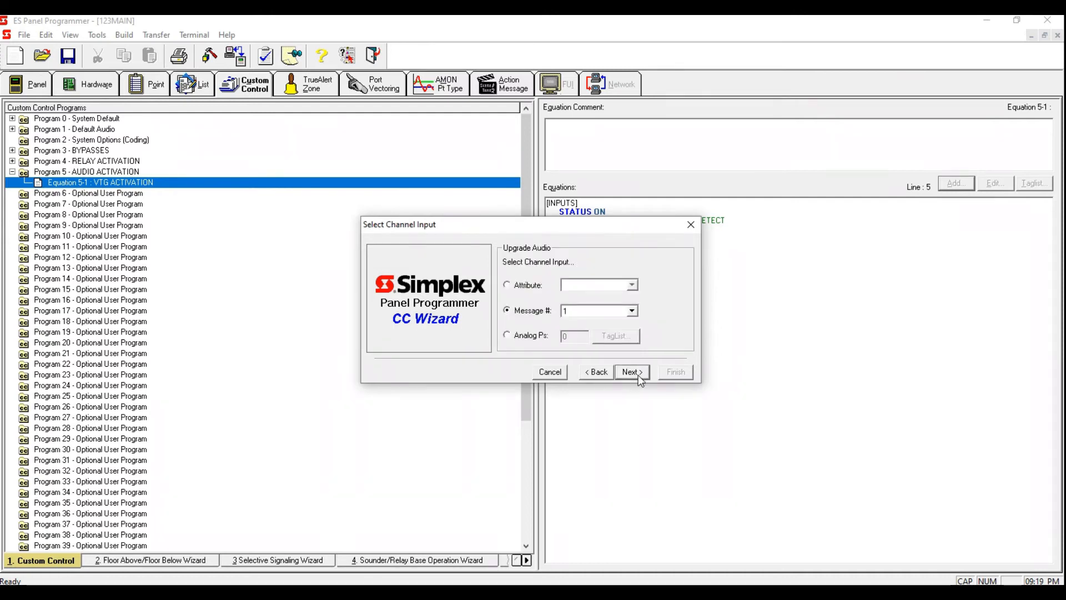
Step: Set the audio message number to 11, keep volume and speaker list defaults, and set the priority to 9
{"action": "left_click", "coordinate": [586, 313]}
{"action": "type", "text": "1"}
{"action": "left_click", "coordinate": [631, 375]}
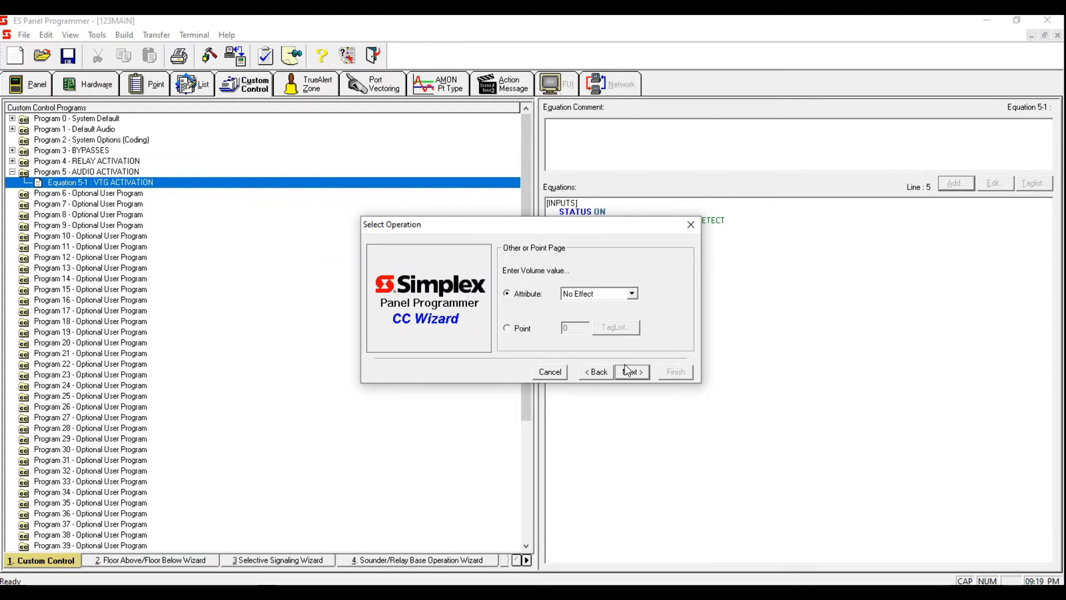
{"action": "left_click", "coordinate": [630, 376]}
{"action": "left_click", "coordinate": [628, 373]}
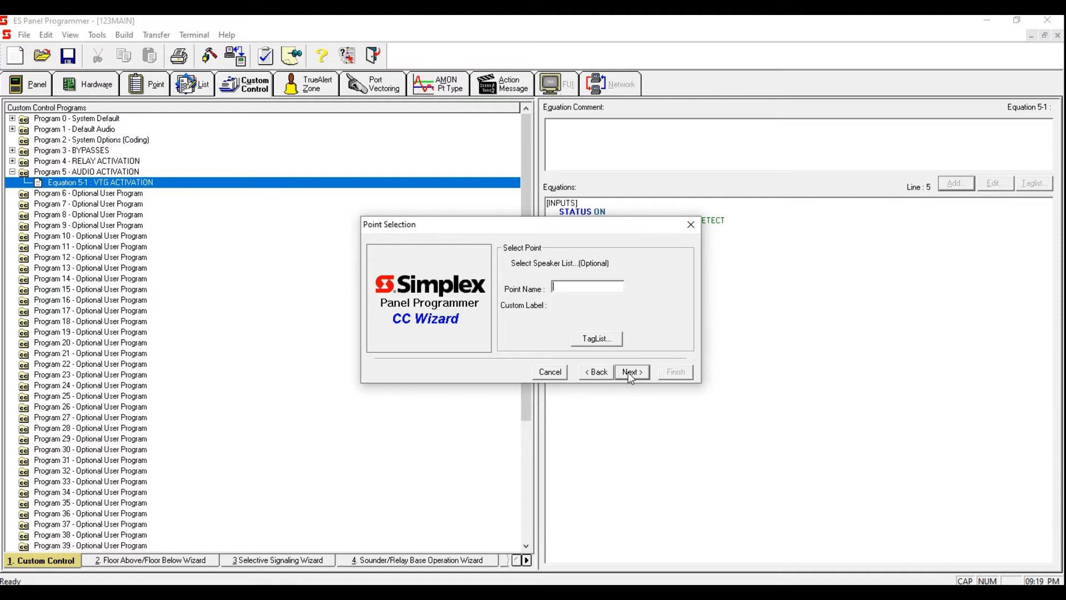
{"action": "left_click", "coordinate": [628, 372]}
{"action": "left_click", "coordinate": [628, 372]}
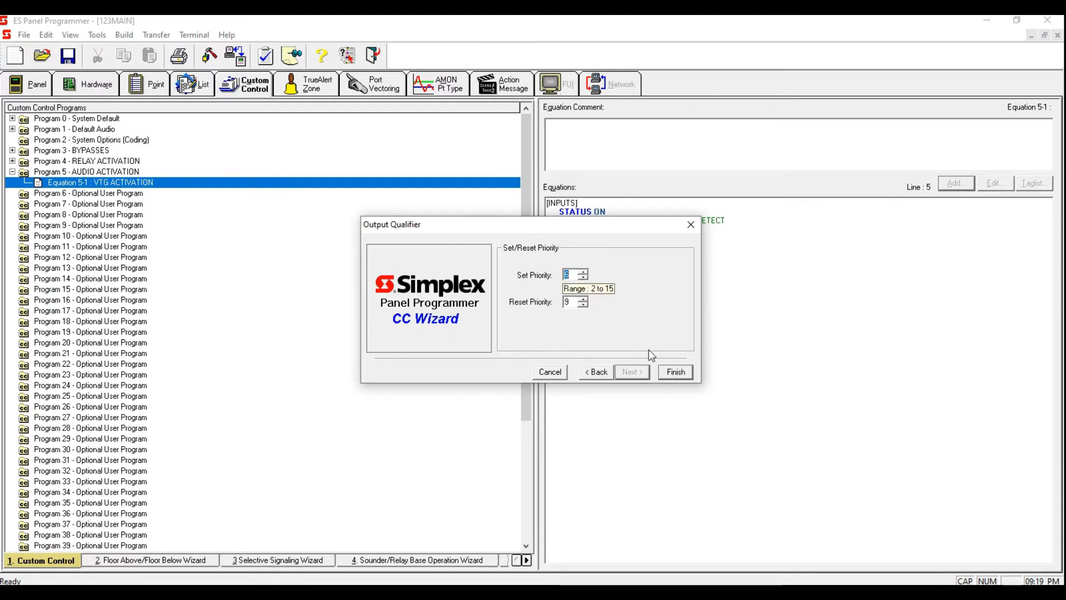
{"action": "type", "text": "9"}
{"action": "left_click", "coordinate": [682, 372]}
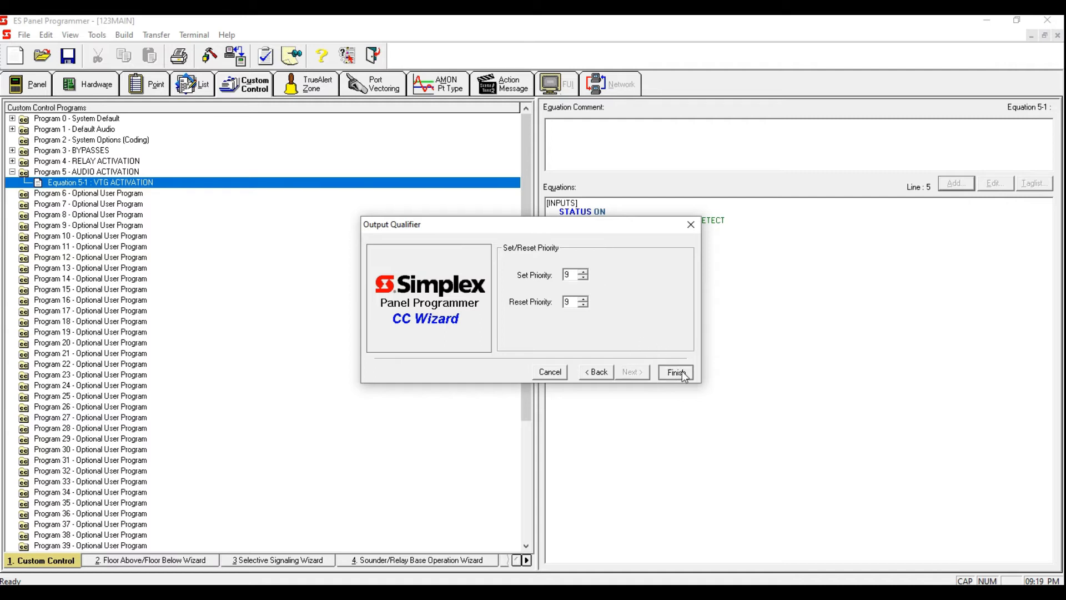
{"action": "left_click", "coordinate": [682, 371]}
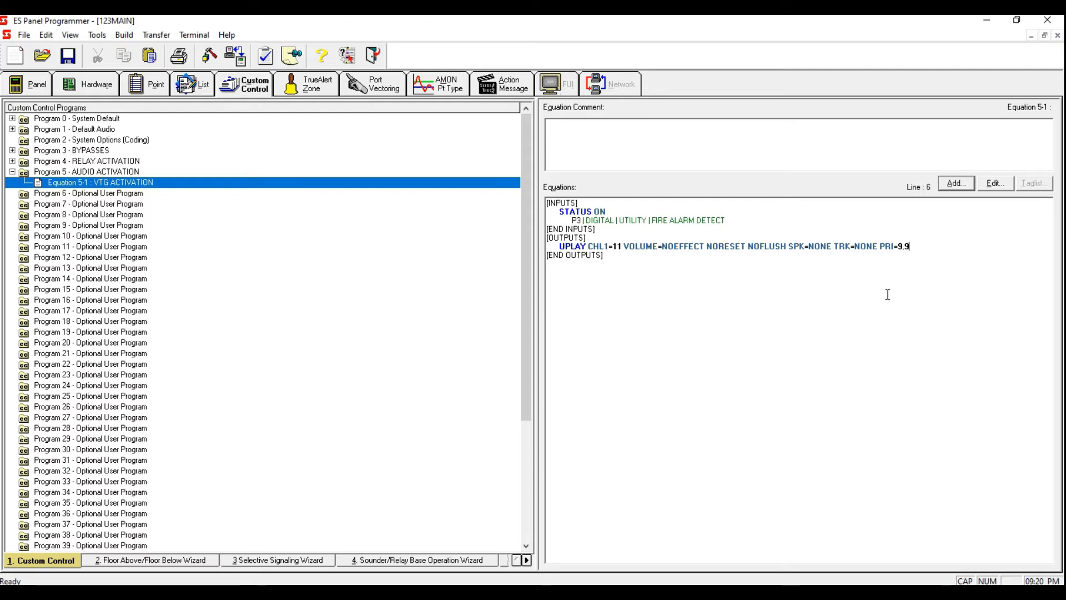
Step: On a new output line, add a Hold Point output with ON qualifier and priority 9
{"action": "key", "text": "Return"}
{"action": "left_click", "coordinate": [957, 183]}
{"action": "left_click_drag", "start_coordinate": [616, 235], "coordinate": [643, 247]}
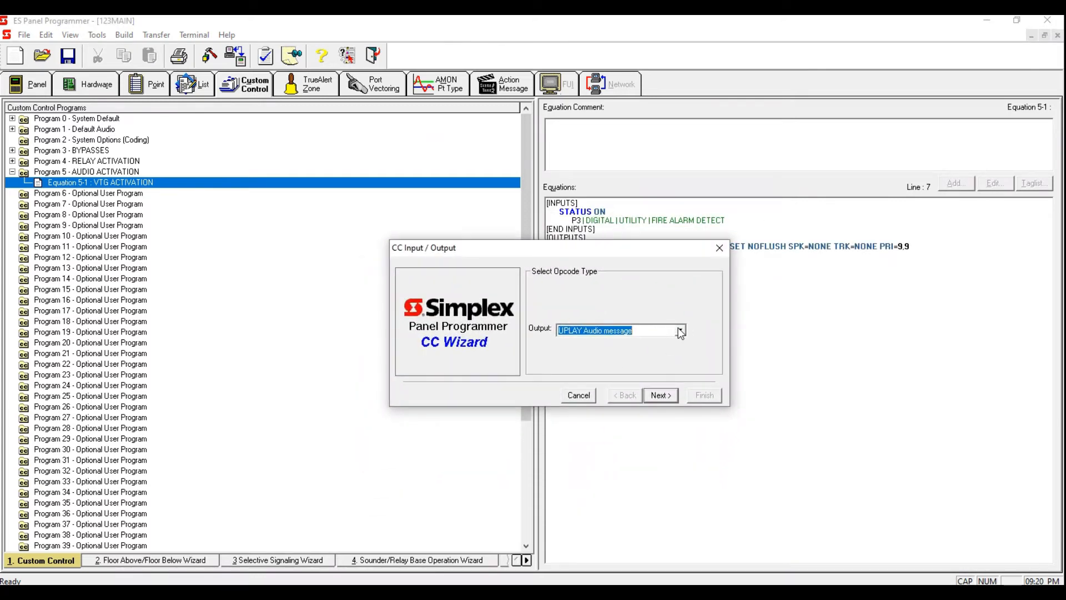
{"action": "type", "text": "Hold Point"}
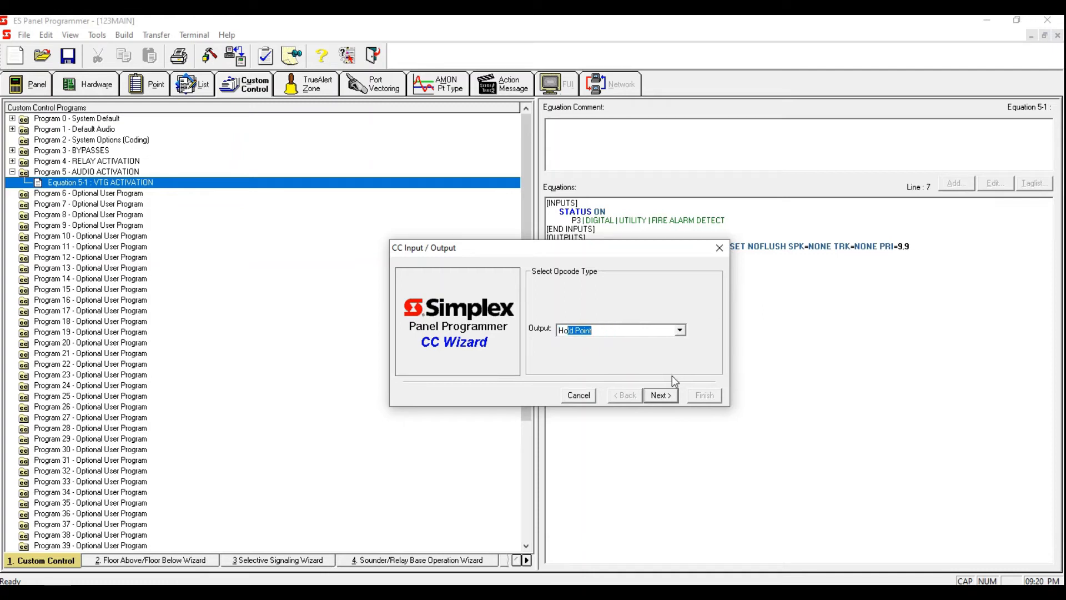
{"action": "left_click", "coordinate": [658, 394]}
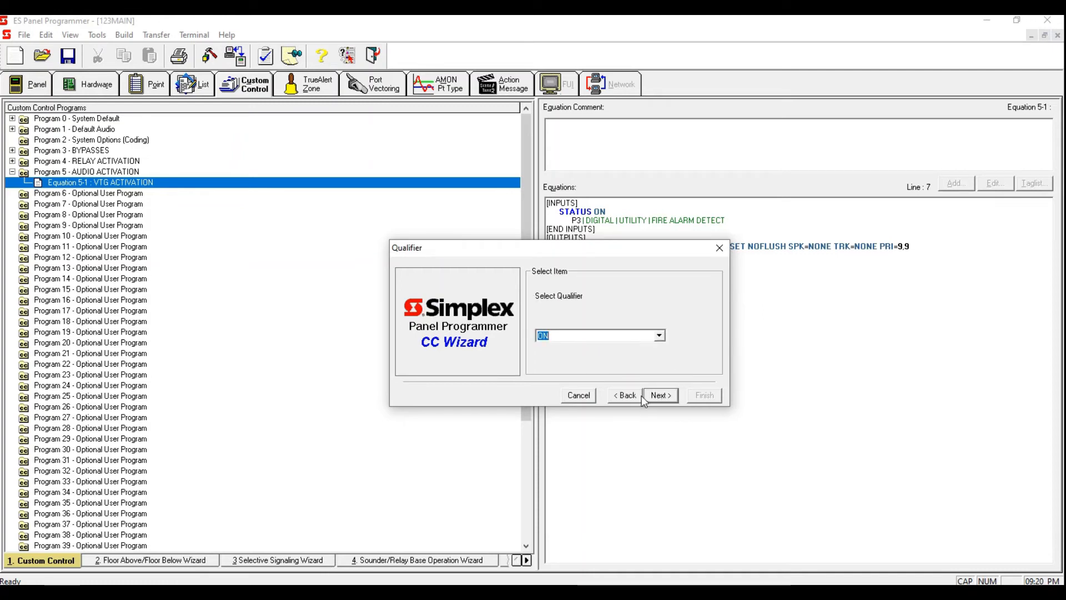
{"action": "left_click", "coordinate": [645, 395]}
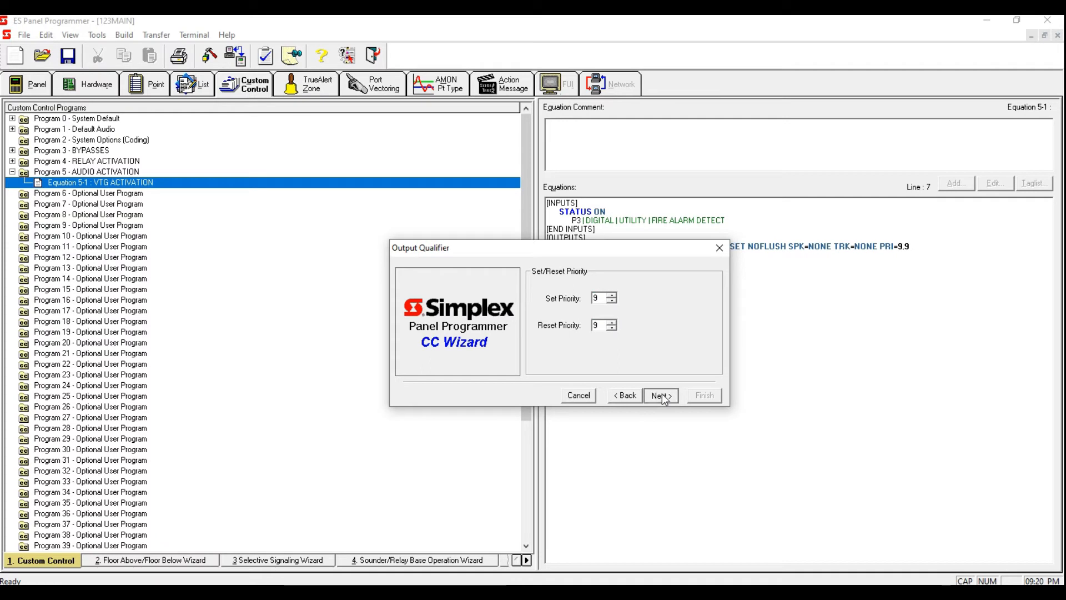
{"action": "left_click", "coordinate": [654, 399]}
Step: Pick list point L256 SIGNAL BYPASS as the hold point, filtering the points to Point List
{"action": "left_click", "coordinate": [626, 362]}
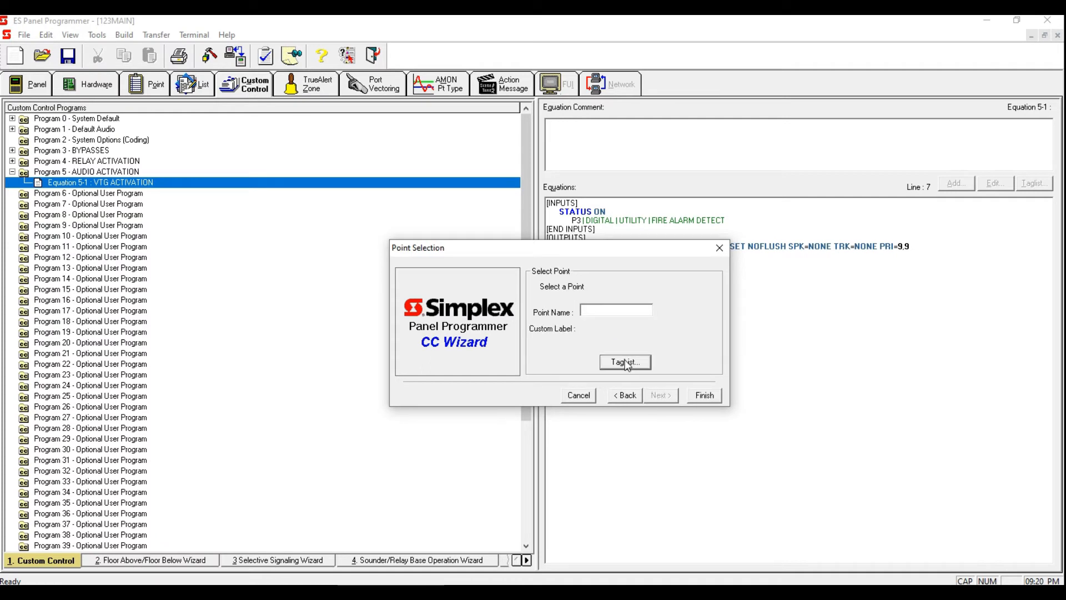
{"action": "left_click", "coordinate": [553, 211]}
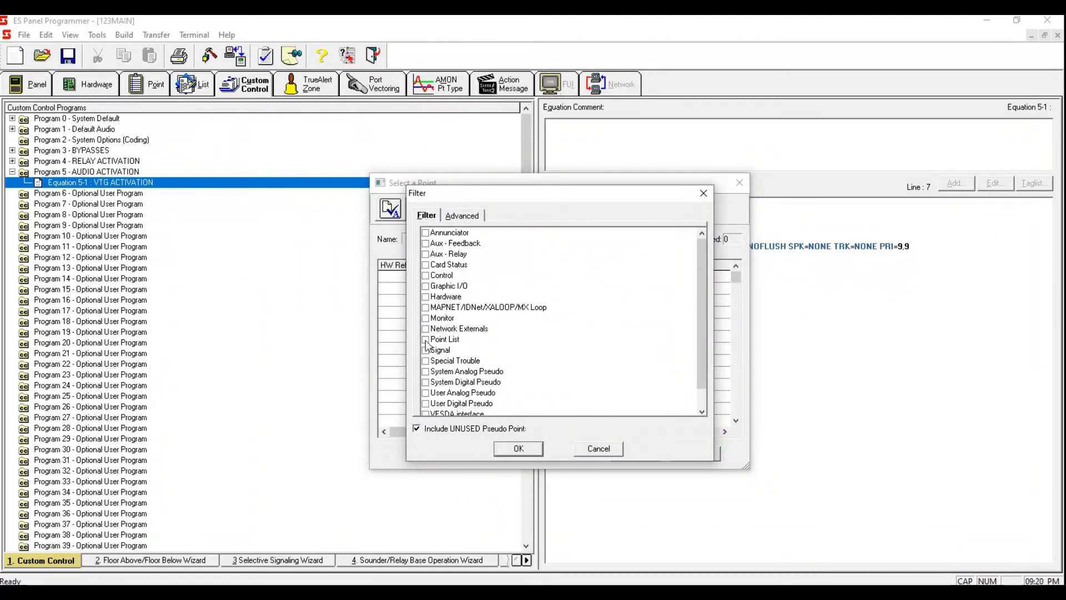
{"action": "left_click", "coordinate": [426, 340]}
{"action": "left_click", "coordinate": [518, 448]}
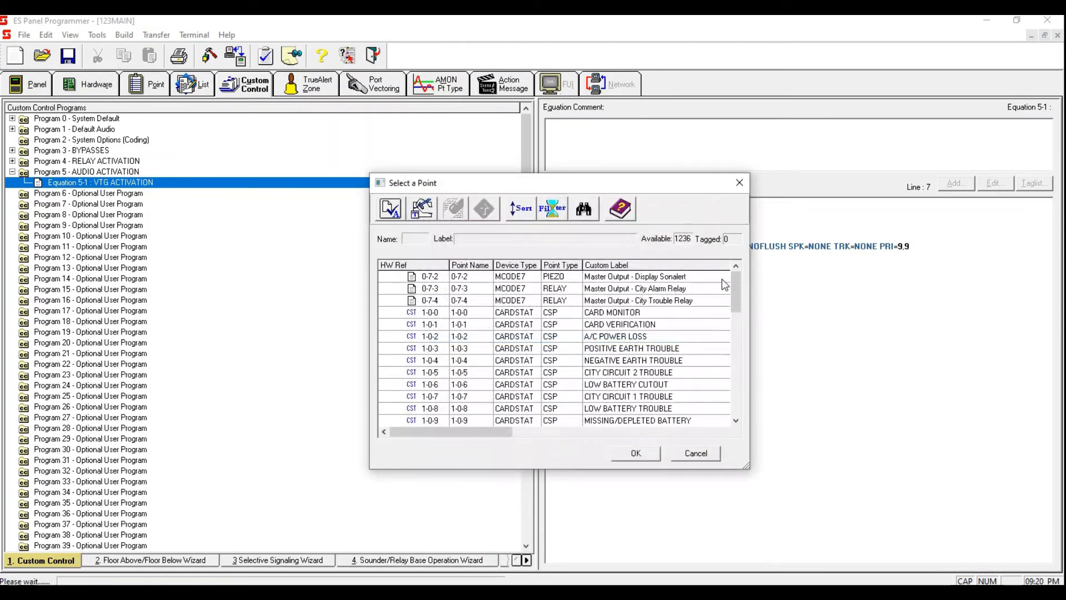
{"action": "left_click_drag", "start_coordinate": [734, 275], "coordinate": [732, 392]}
{"action": "left_click", "coordinate": [642, 301]}
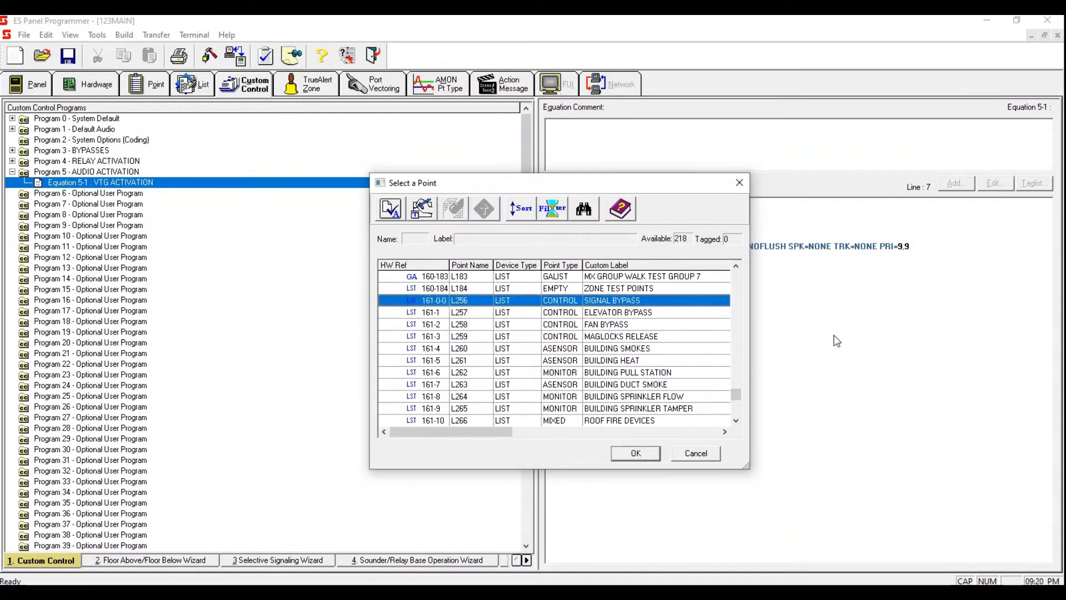
{"action": "key", "text": "space"}
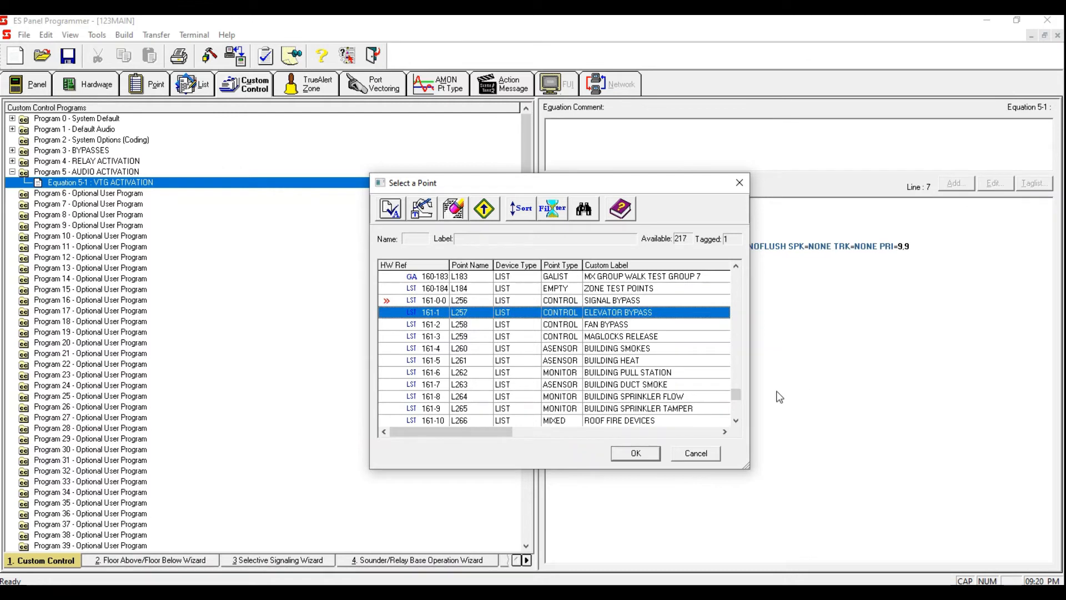
{"action": "left_click", "coordinate": [647, 453]}
{"action": "left_click", "coordinate": [706, 394]}
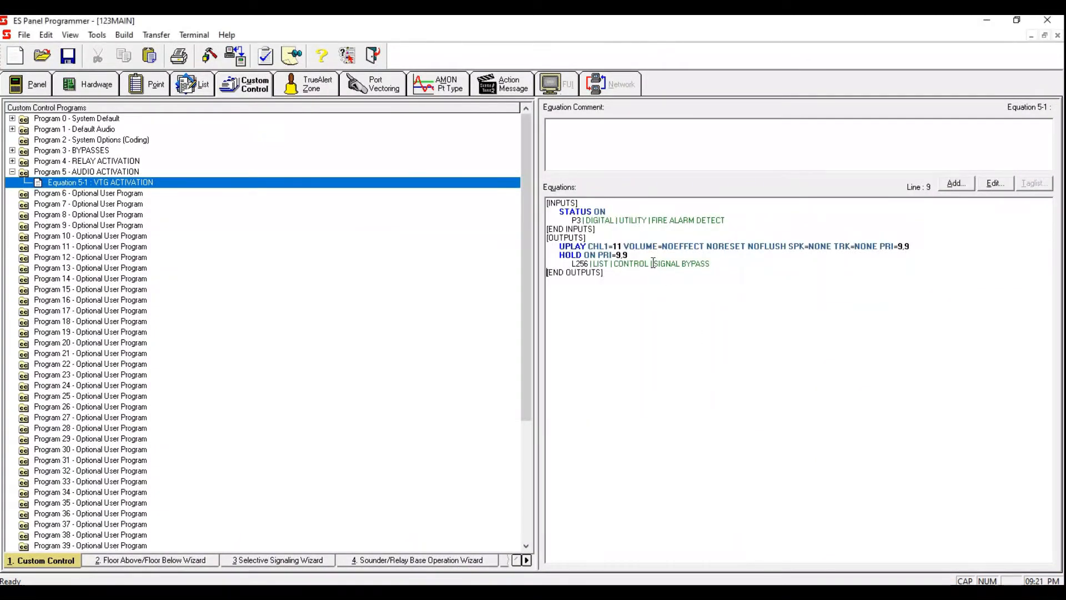
{"action": "left_click", "coordinate": [724, 263]}
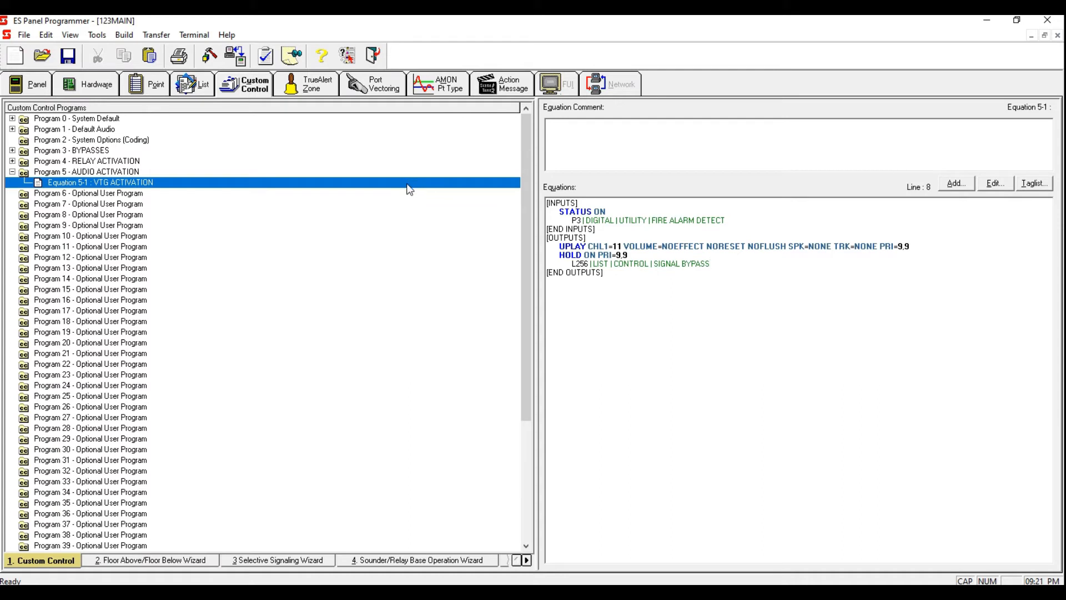
Step: On a new line below the audio message, add a USPEAKER circuits on/off output with the ON qualifier
{"action": "left_click", "coordinate": [933, 246]}
{"action": "key", "text": "Return"}
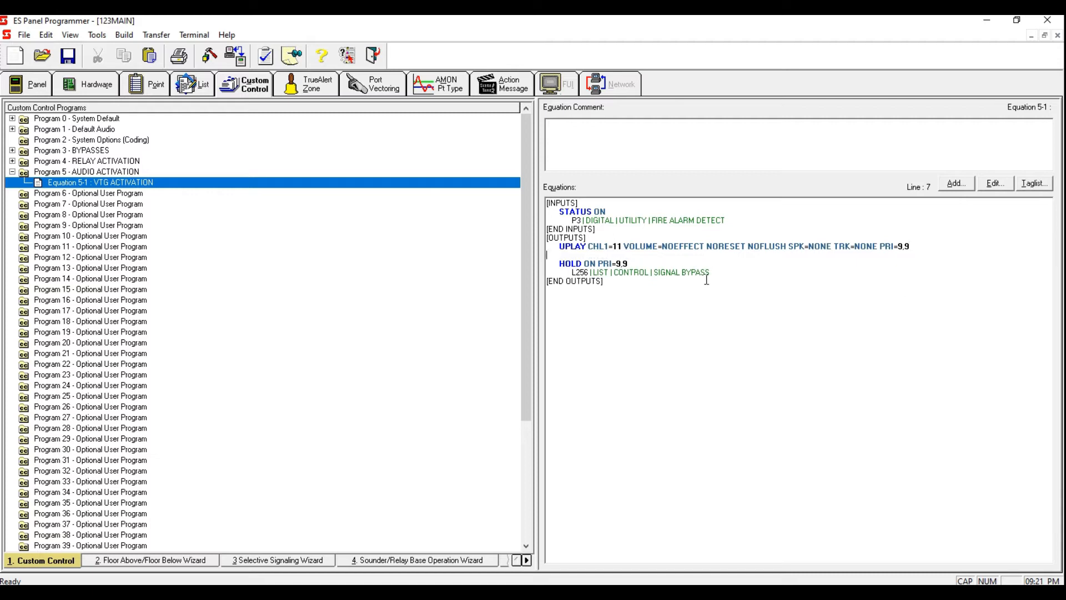
{"action": "left_click", "coordinate": [948, 185]}
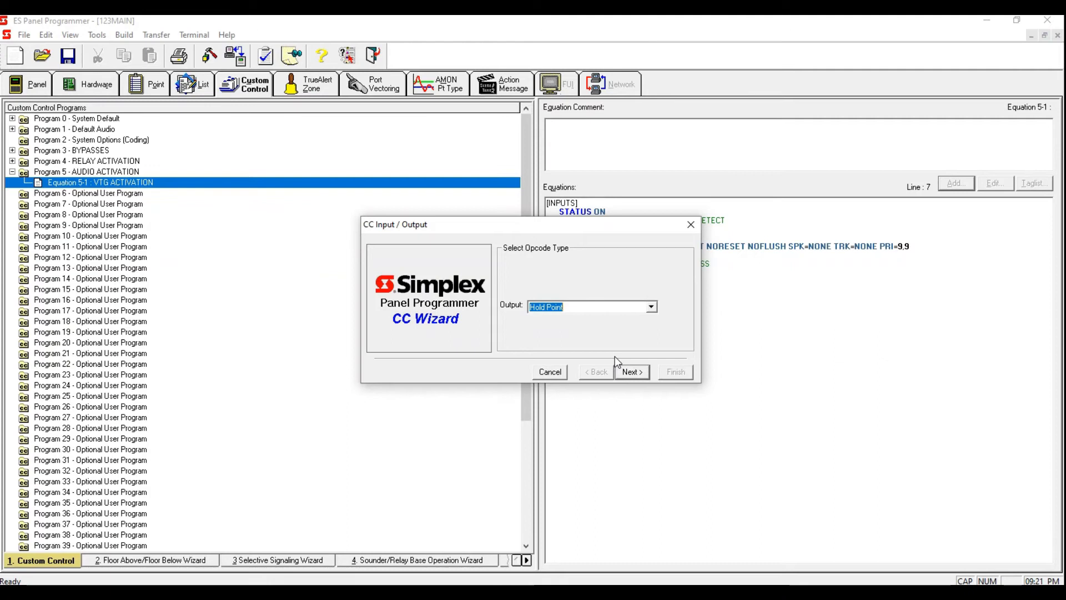
{"action": "type", "text": "US"}
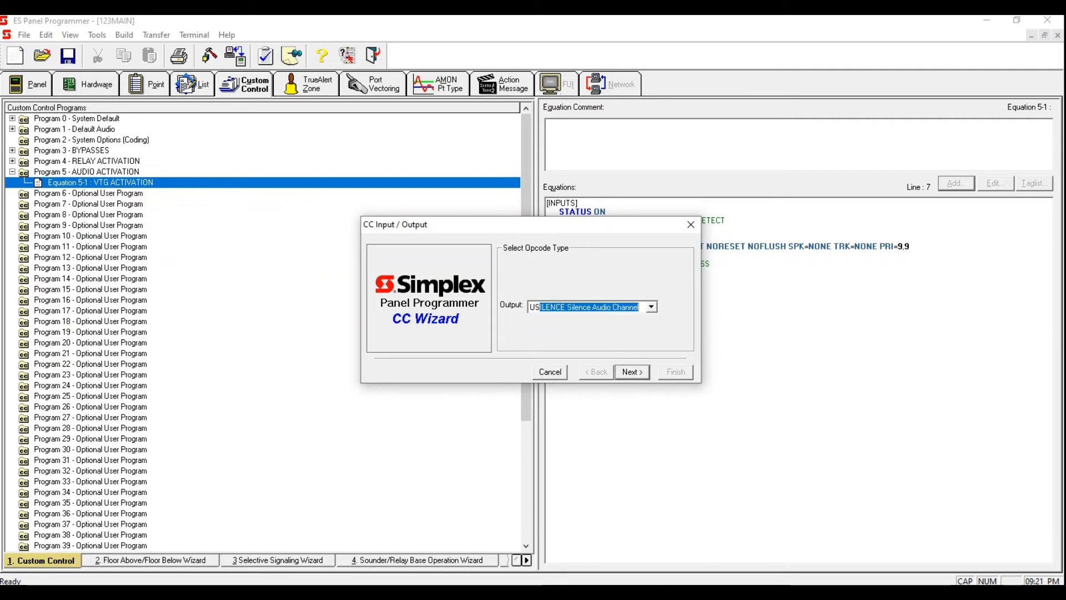
{"action": "type", "text": "PEAKER circuits on/off"}
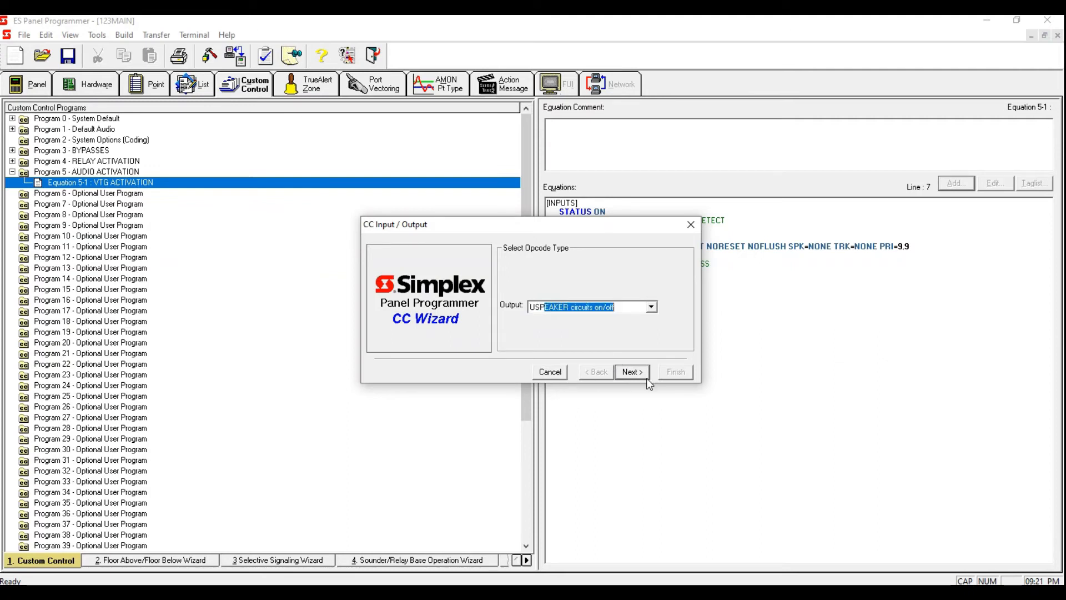
{"action": "left_click", "coordinate": [633, 372]}
{"action": "left_click", "coordinate": [635, 312]}
{"action": "left_click_drag", "start_coordinate": [629, 336], "coordinate": [633, 363]}
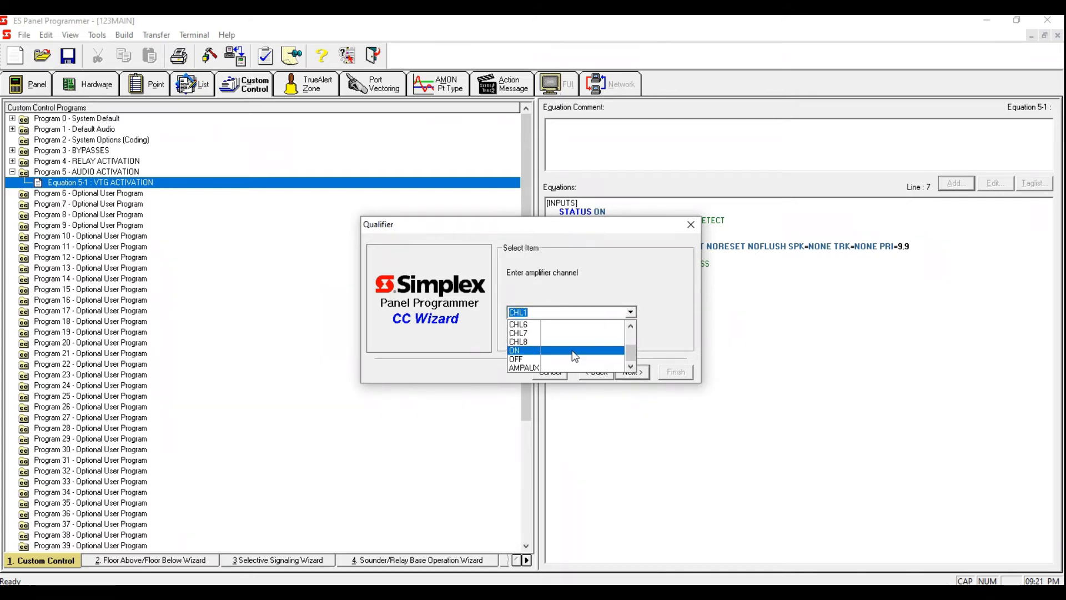
{"action": "left_click", "coordinate": [577, 350]}
{"action": "left_click", "coordinate": [632, 377]}
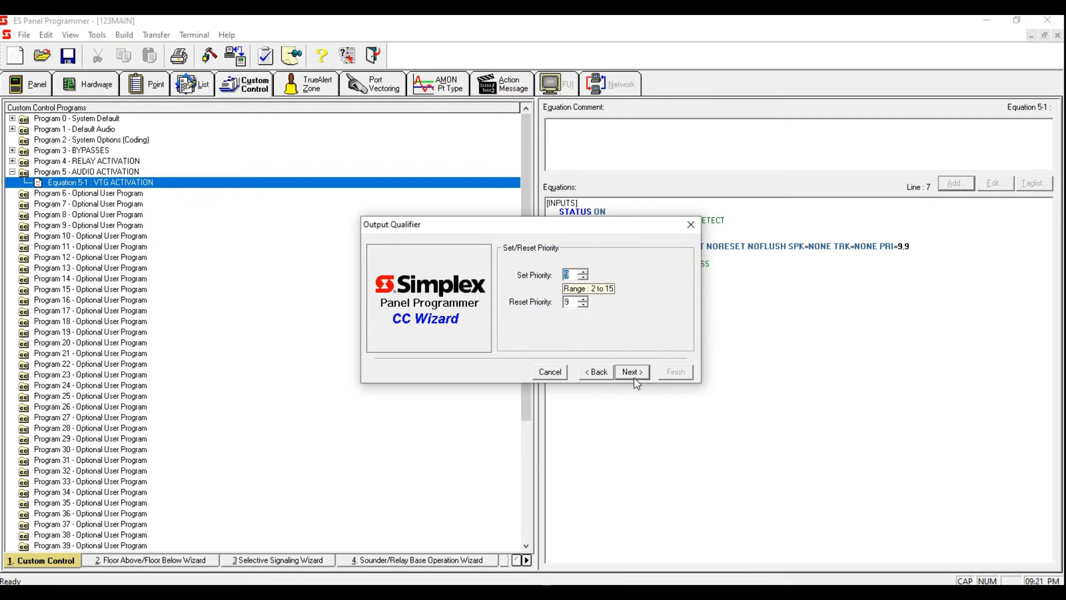
Step: Keep priority 9 and set the speaker usage to point L90, then finish the output
{"action": "left_click", "coordinate": [635, 369]}
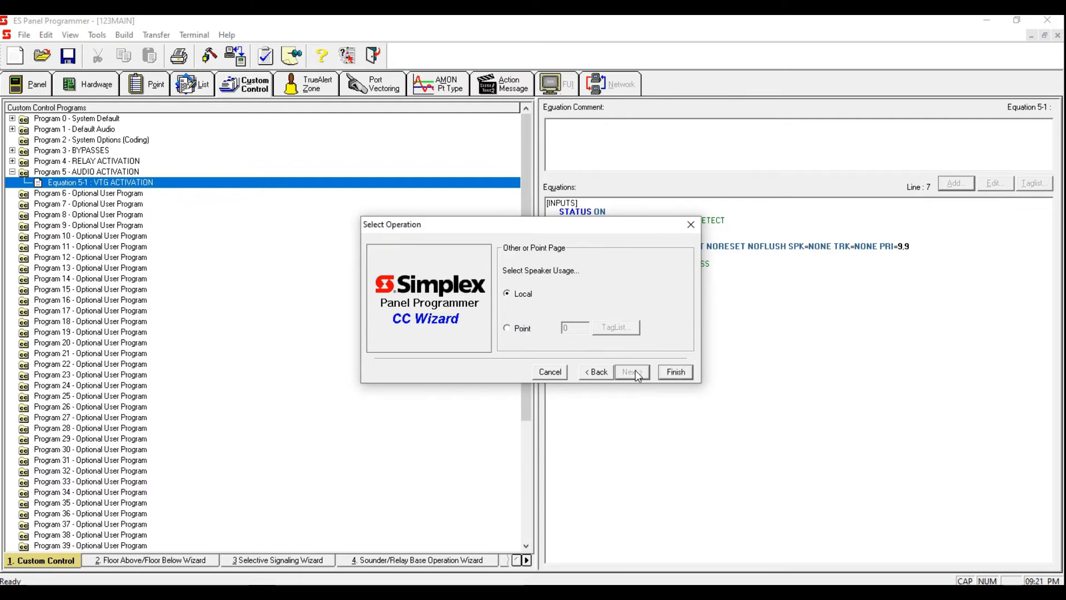
{"action": "left_click", "coordinate": [507, 329]}
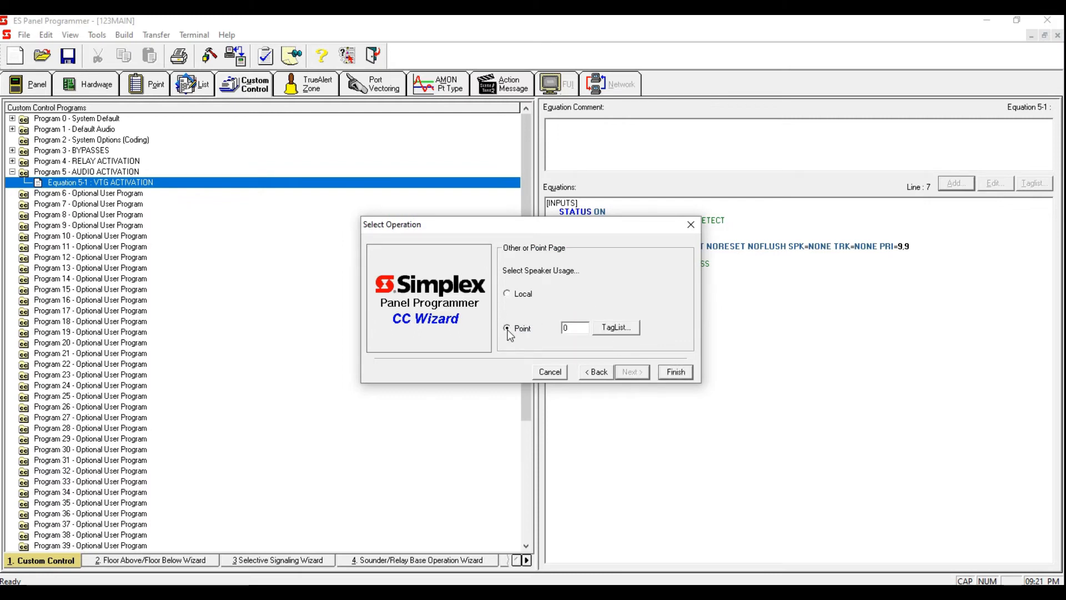
{"action": "double_click", "coordinate": [564, 328]}
{"action": "type", "text": "L90"}
{"action": "left_click", "coordinate": [671, 375]}
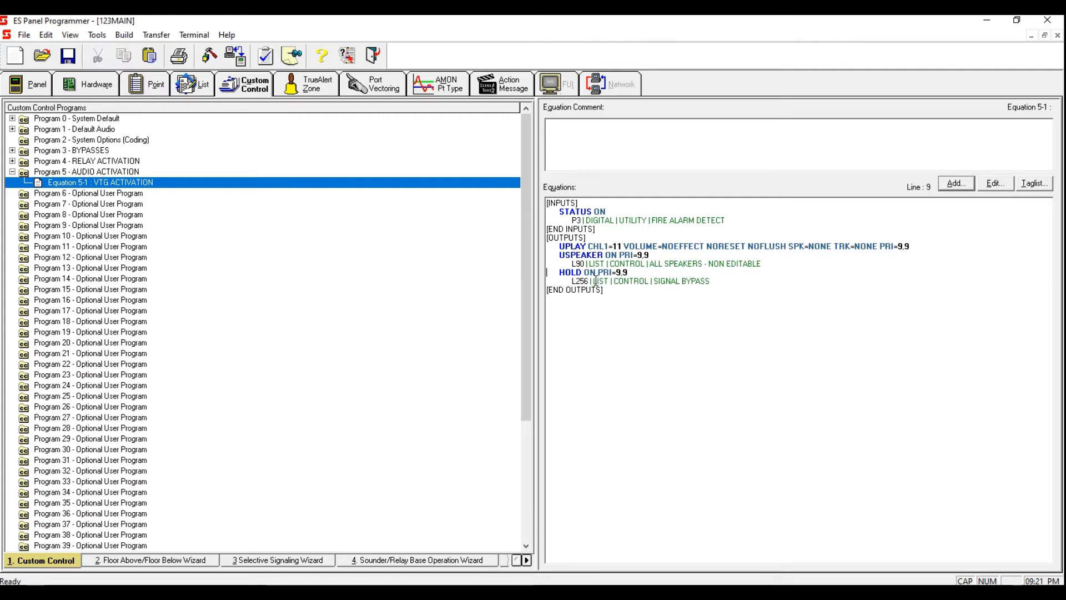
Step: Highlight each output line of the VTG ACTIVATION equation to review it
{"action": "left_click_drag", "start_coordinate": [558, 246], "coordinate": [650, 244]}
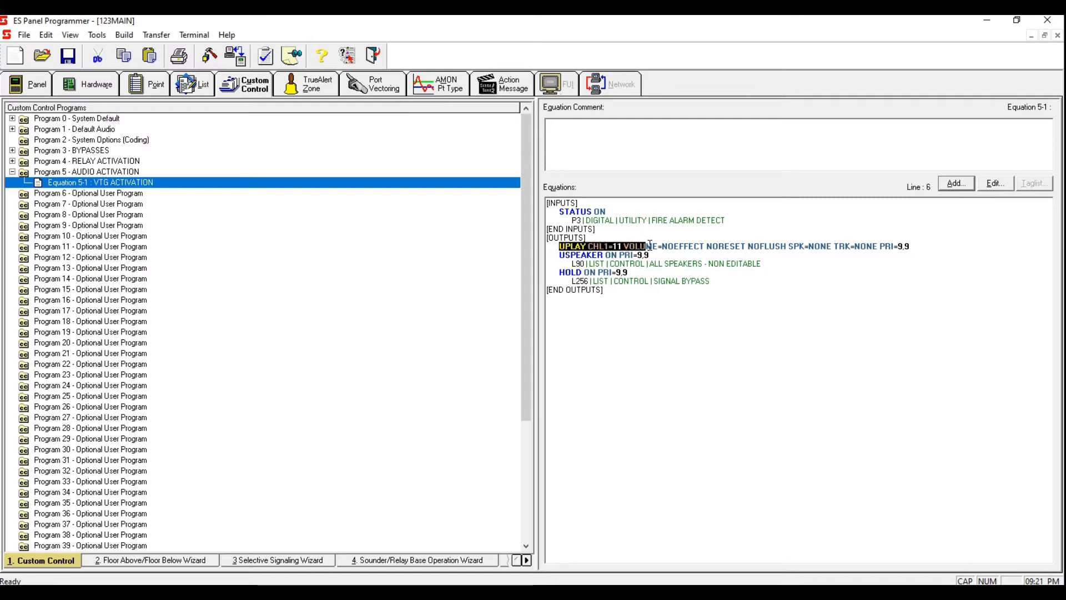
{"action": "double_click", "coordinate": [619, 246]}
{"action": "left_click_drag", "start_coordinate": [558, 255], "coordinate": [769, 261]}
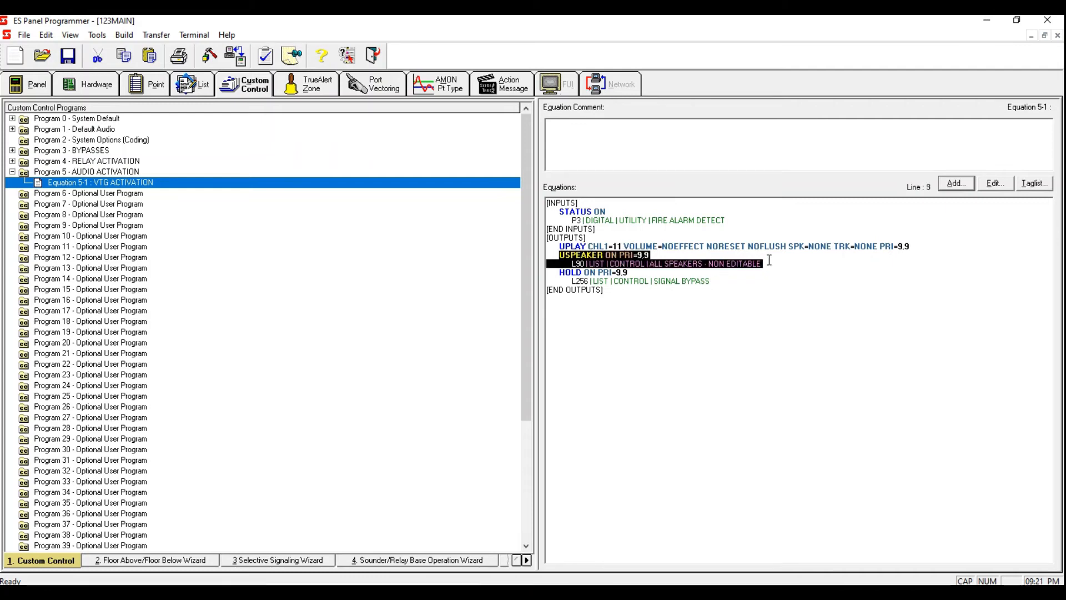
{"action": "left_click_drag", "start_coordinate": [558, 272], "coordinate": [715, 282]}
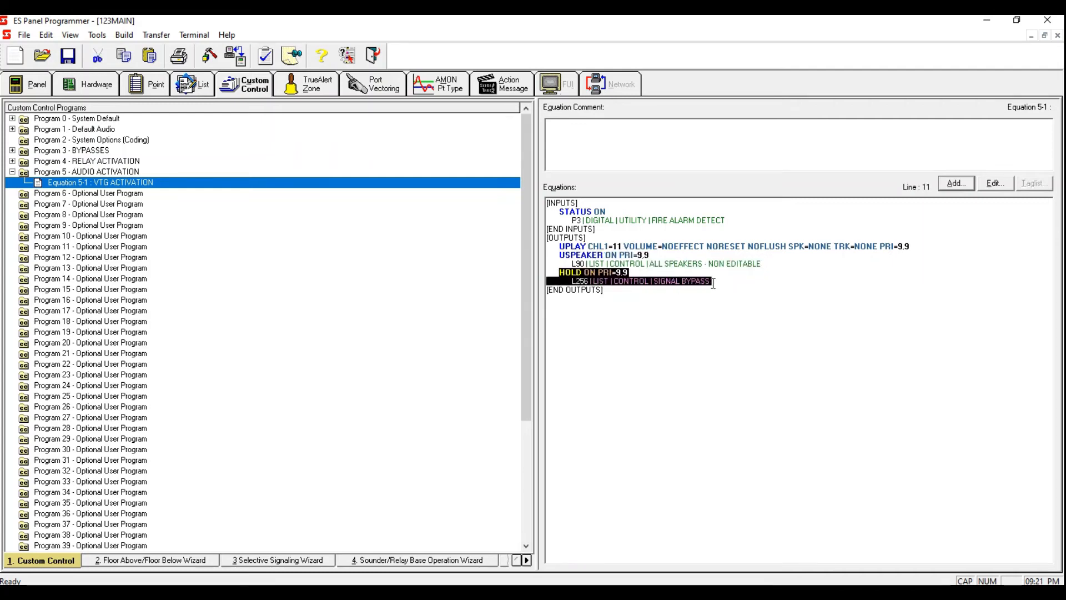
{"action": "left_click", "coordinate": [774, 295]}
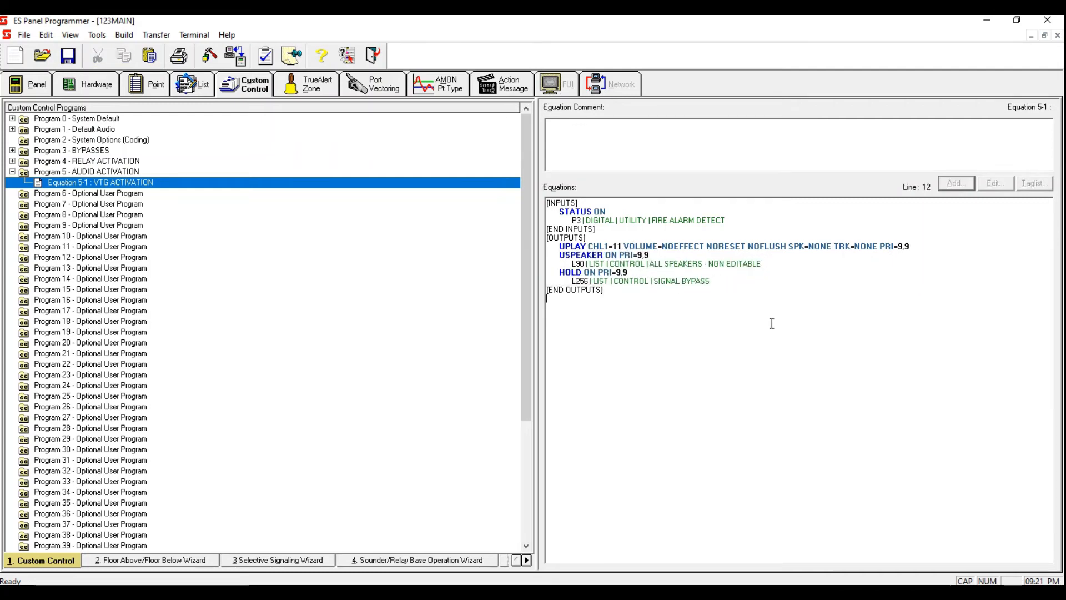
Step: Add a new equation to Program 5 labelled SILENCE
{"action": "right_click", "coordinate": [108, 181]}
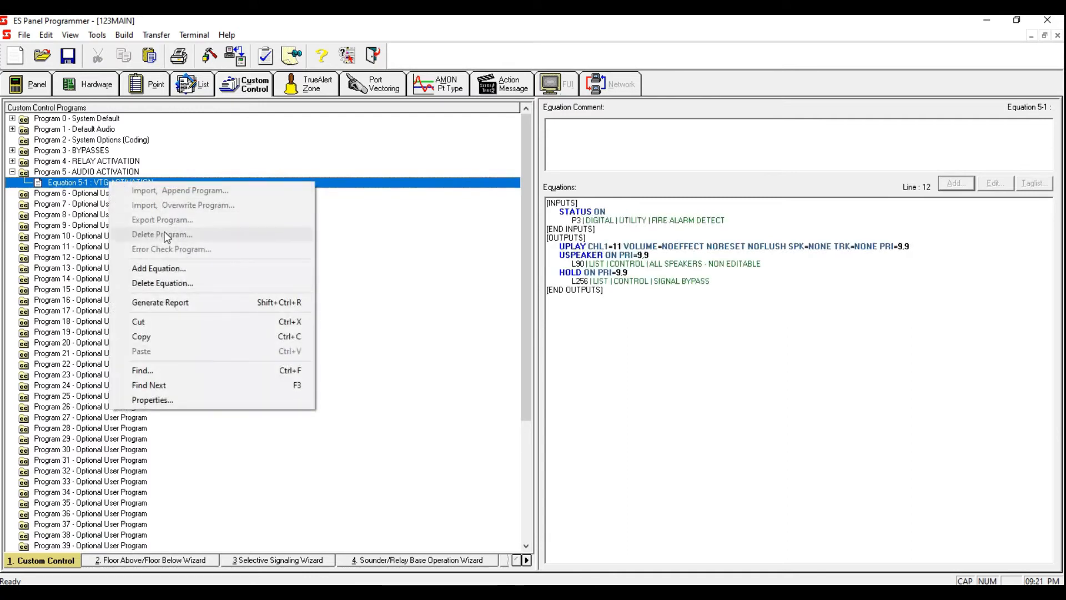
{"action": "left_click", "coordinate": [170, 269]}
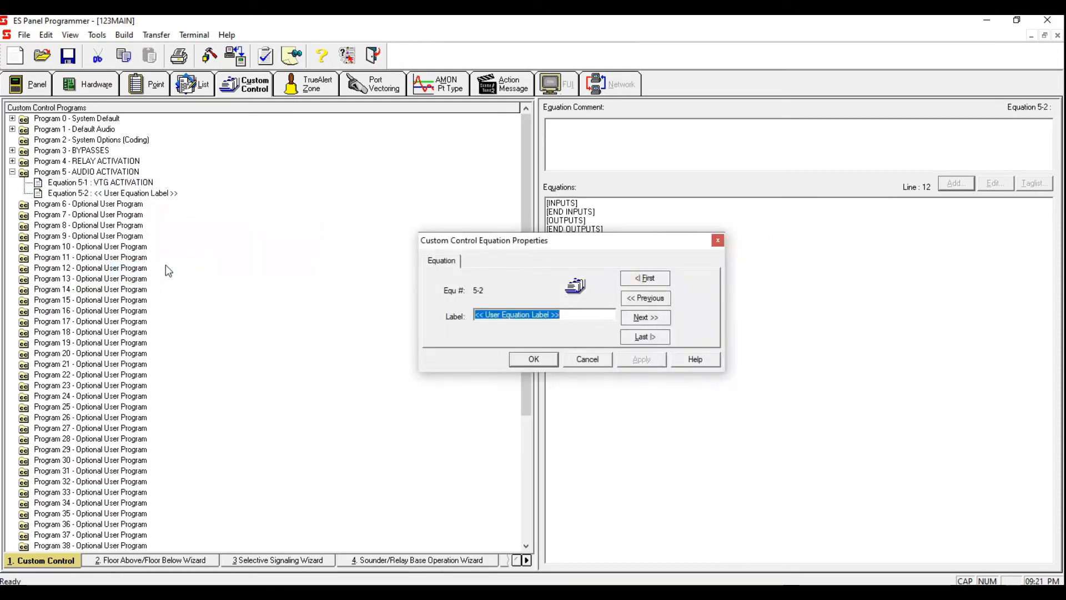
{"action": "key", "text": "BackSpace"}
{"action": "type", "text": "SILENCE"}
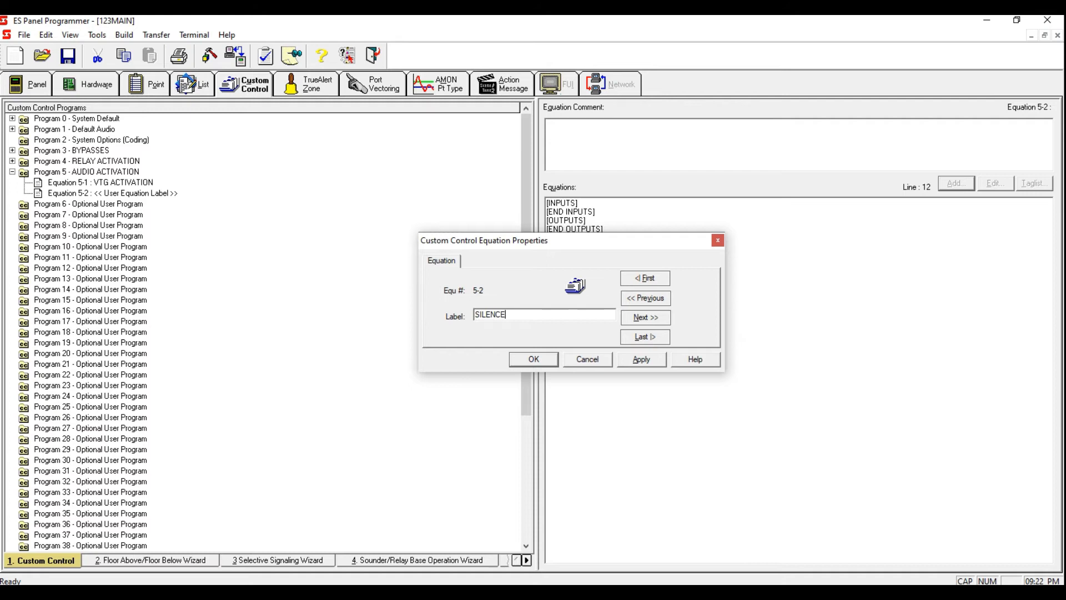
{"action": "left_click", "coordinate": [639, 360]}
{"action": "left_click", "coordinate": [551, 359]}
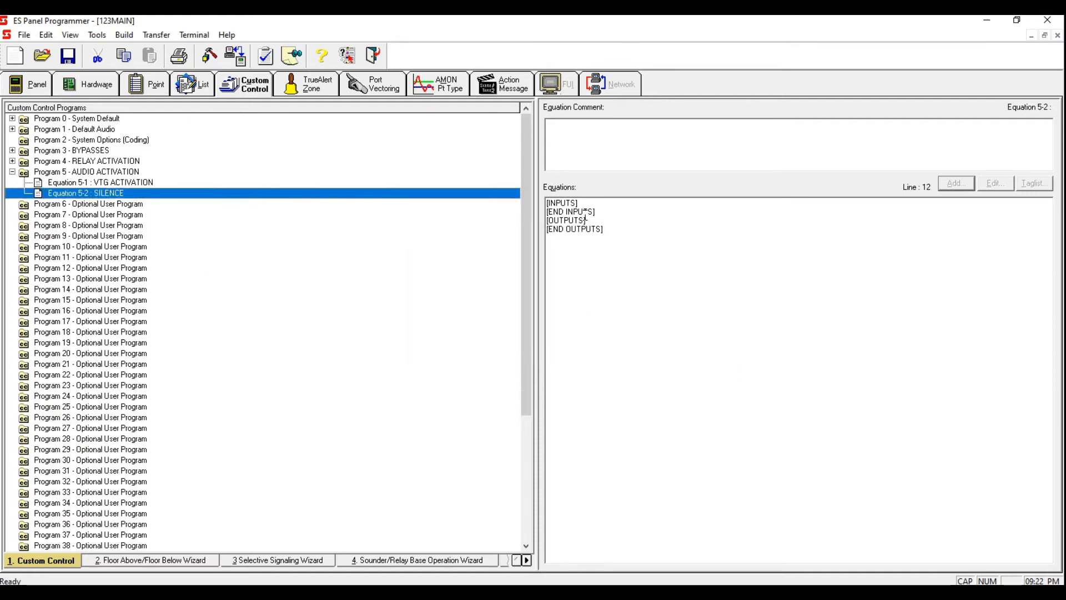
Step: Add an OR input with STATUS ON for point P6 ALARM SILENCE
{"action": "left_click", "coordinate": [961, 182]}
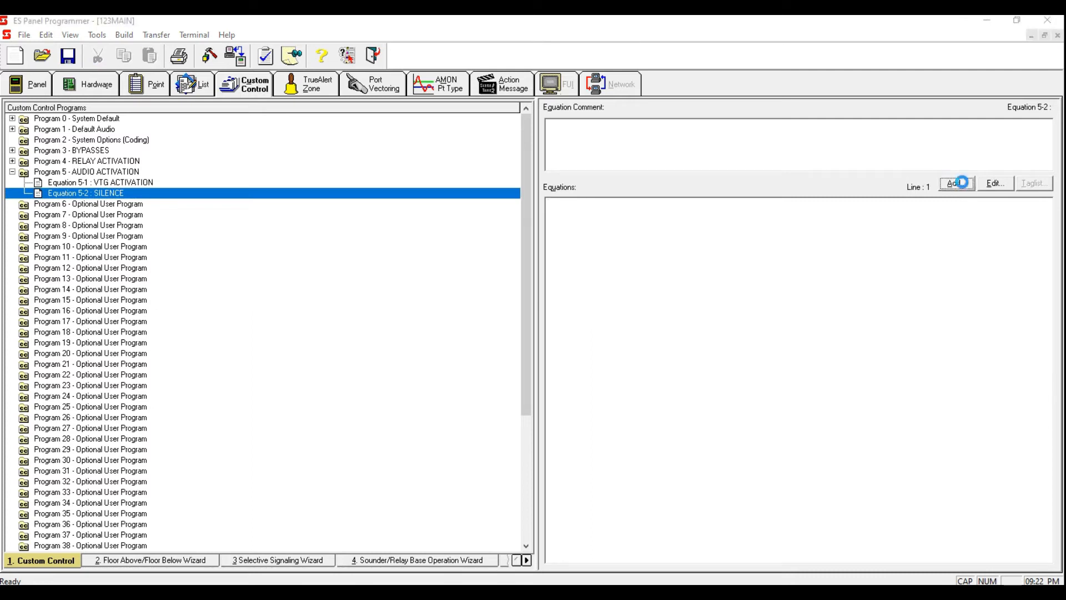
{"action": "left_click", "coordinate": [639, 371]}
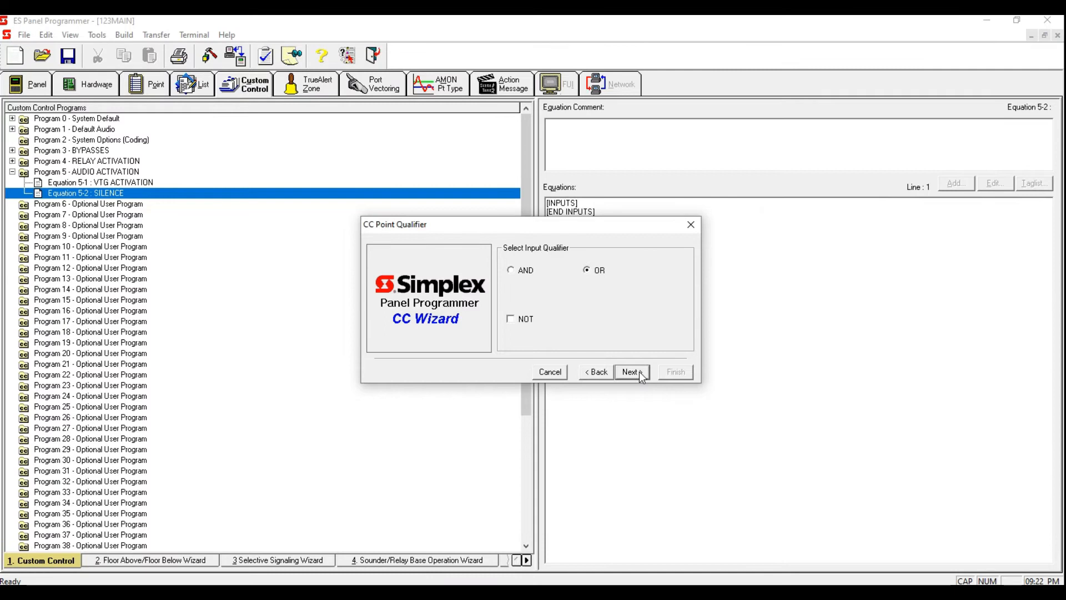
{"action": "left_click", "coordinate": [639, 372]}
{"action": "type", "text": "ON"}
{"action": "left_click", "coordinate": [638, 371]}
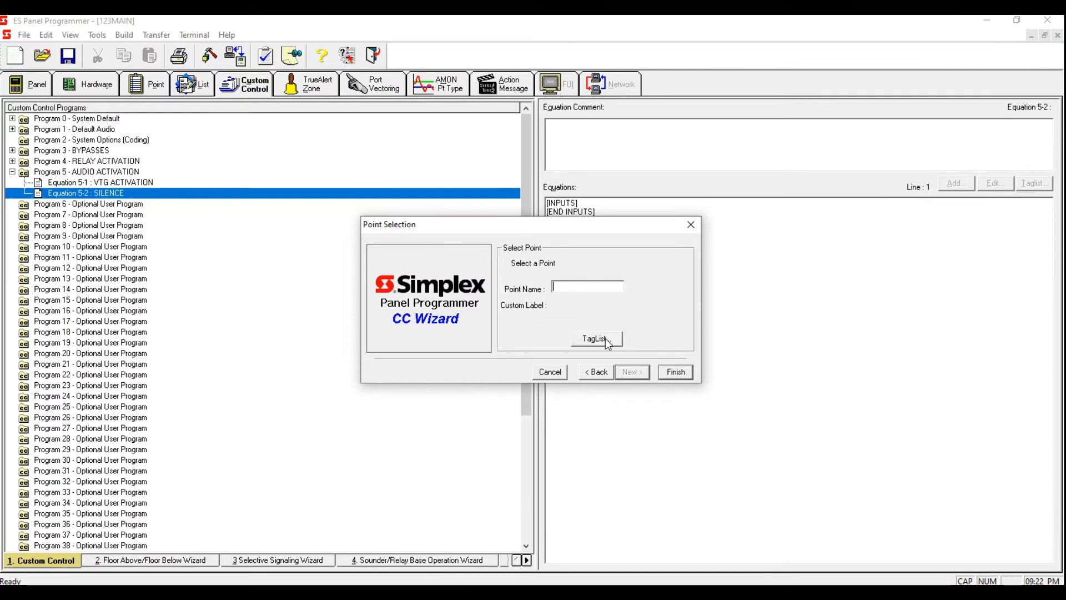
{"action": "left_click", "coordinate": [581, 287]}
{"action": "type", "text": "P6"}
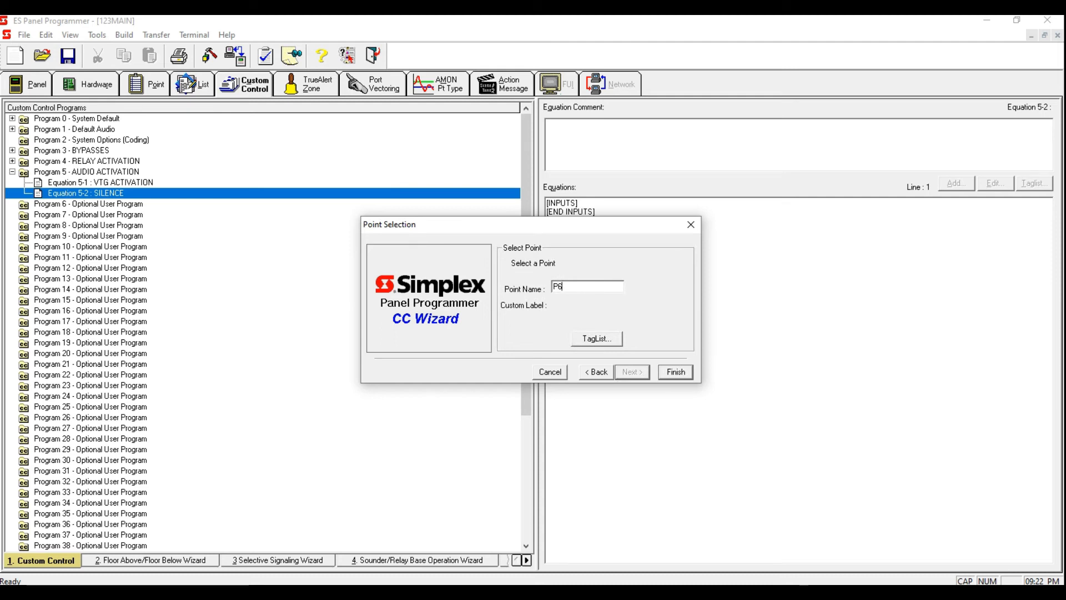
{"action": "left_click", "coordinate": [678, 373]}
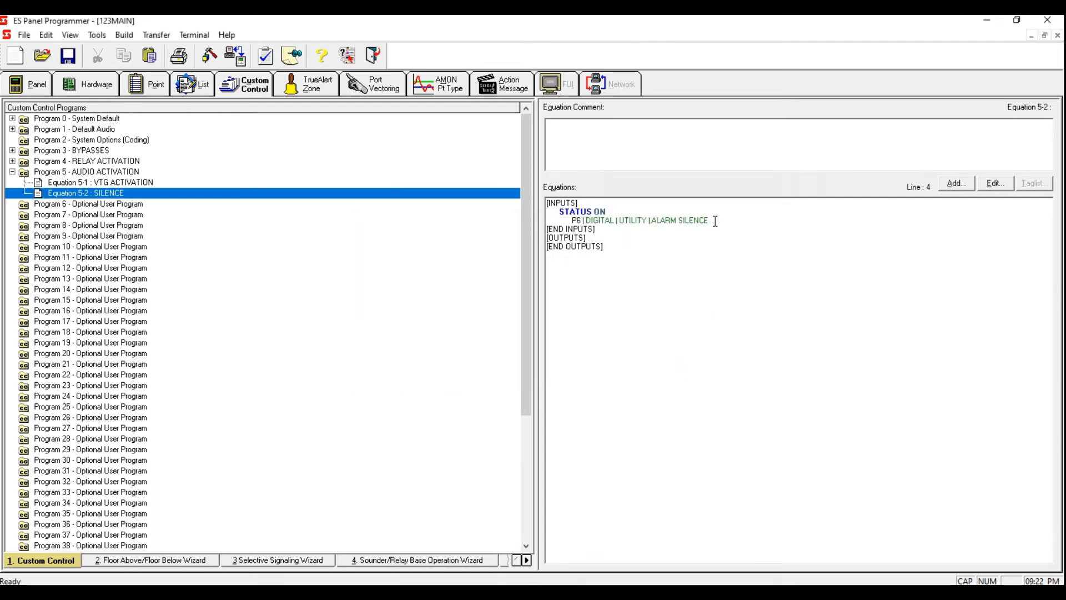
Step: Add a USILENCE Silence Audio Channel output on CHL1 with priority 9
{"action": "left_click_drag", "start_coordinate": [713, 222], "coordinate": [539, 206]}
{"action": "left_click", "coordinate": [637, 236]}
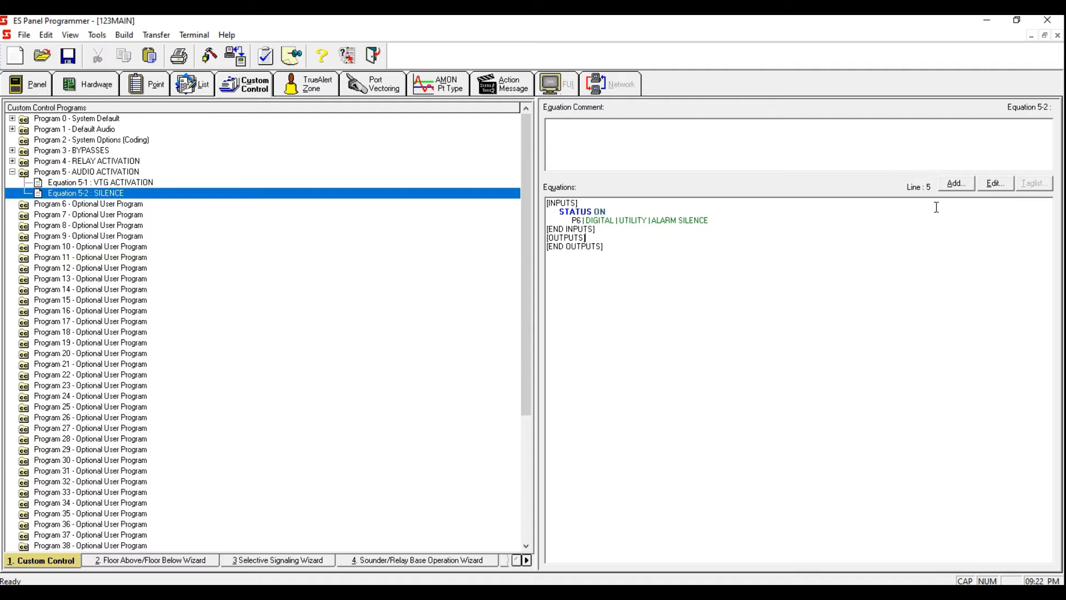
{"action": "left_click", "coordinate": [963, 187]}
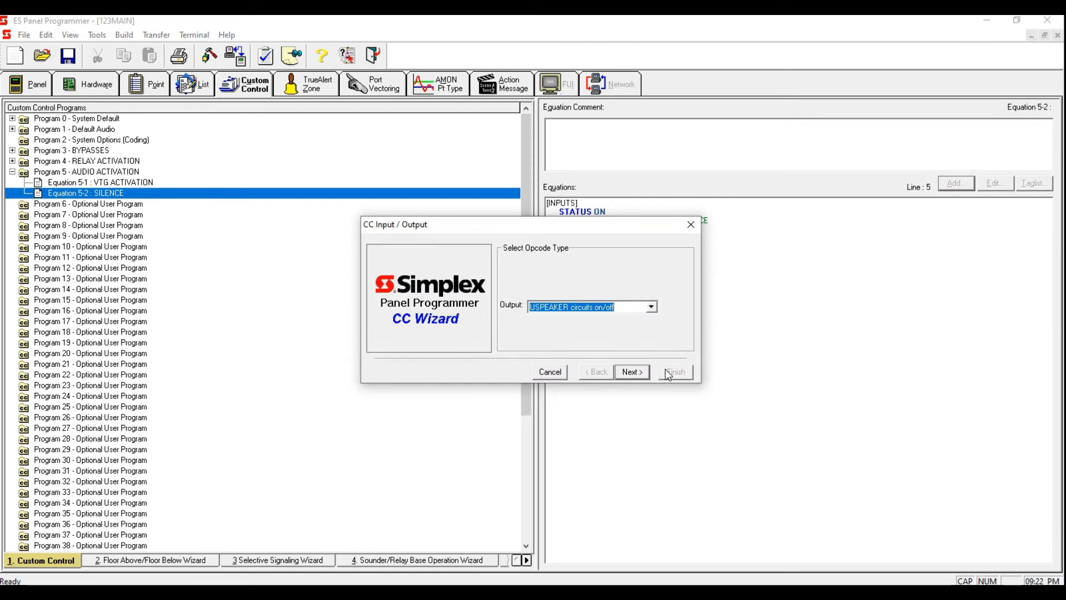
{"action": "left_click", "coordinate": [633, 372]}
{"action": "left_click", "coordinate": [630, 312]}
{"action": "scroll", "coordinate": [629, 361], "scroll_direction": "down", "scroll_amount": 2}
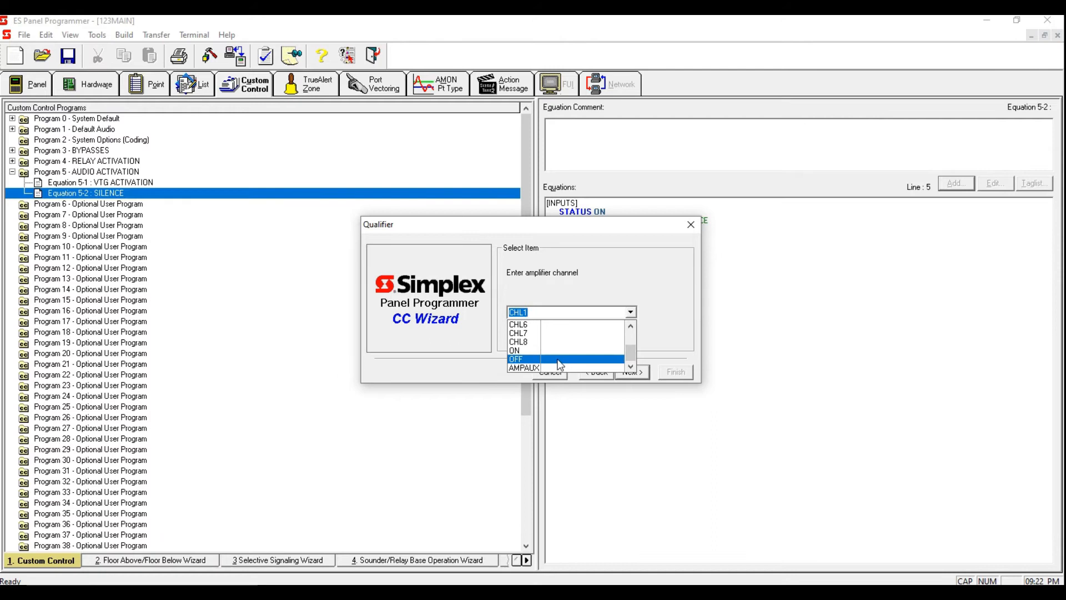
{"action": "left_click", "coordinate": [644, 268]}
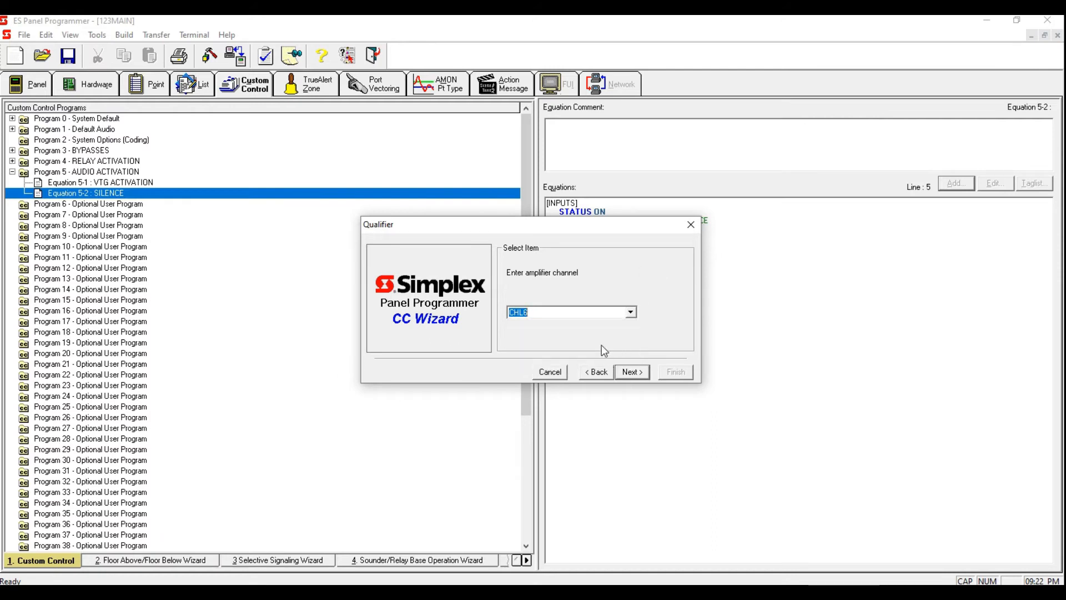
{"action": "left_click", "coordinate": [597, 372]}
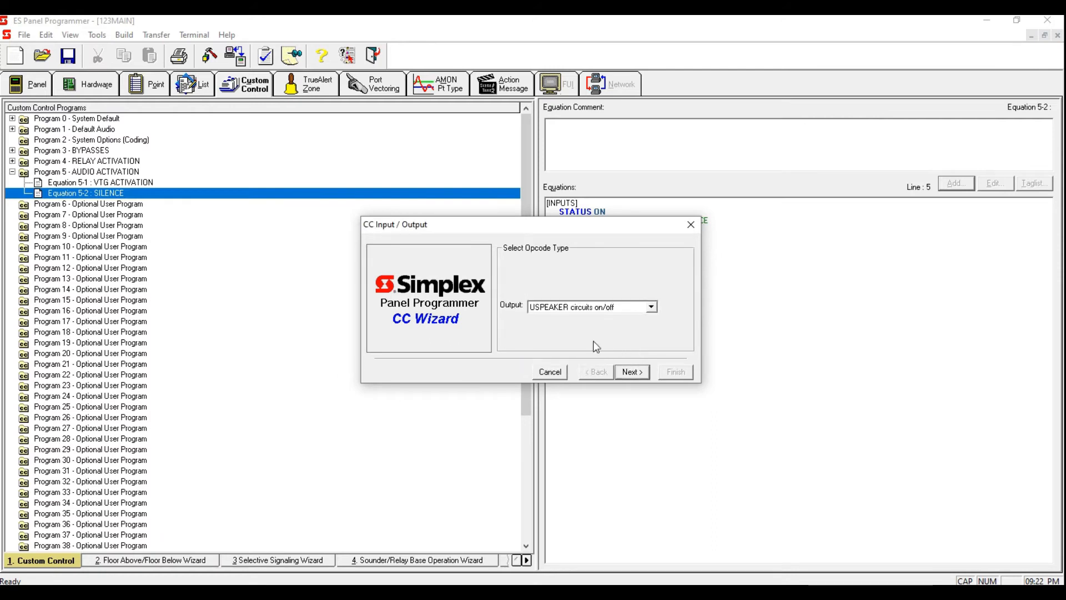
{"action": "left_click", "coordinate": [651, 307]}
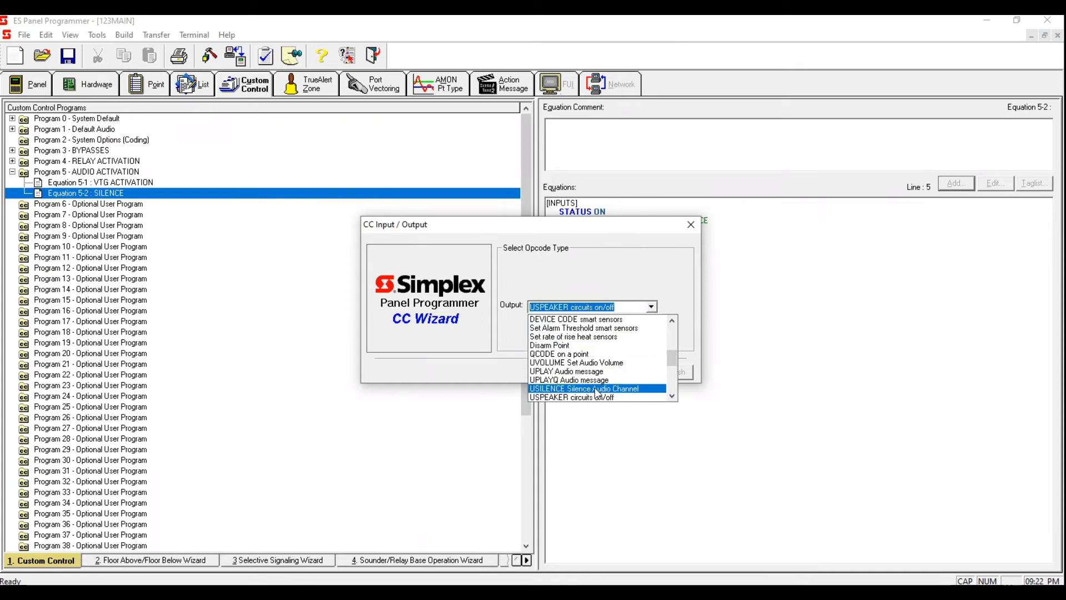
{"action": "left_click", "coordinate": [614, 388]}
{"action": "left_click", "coordinate": [634, 372]}
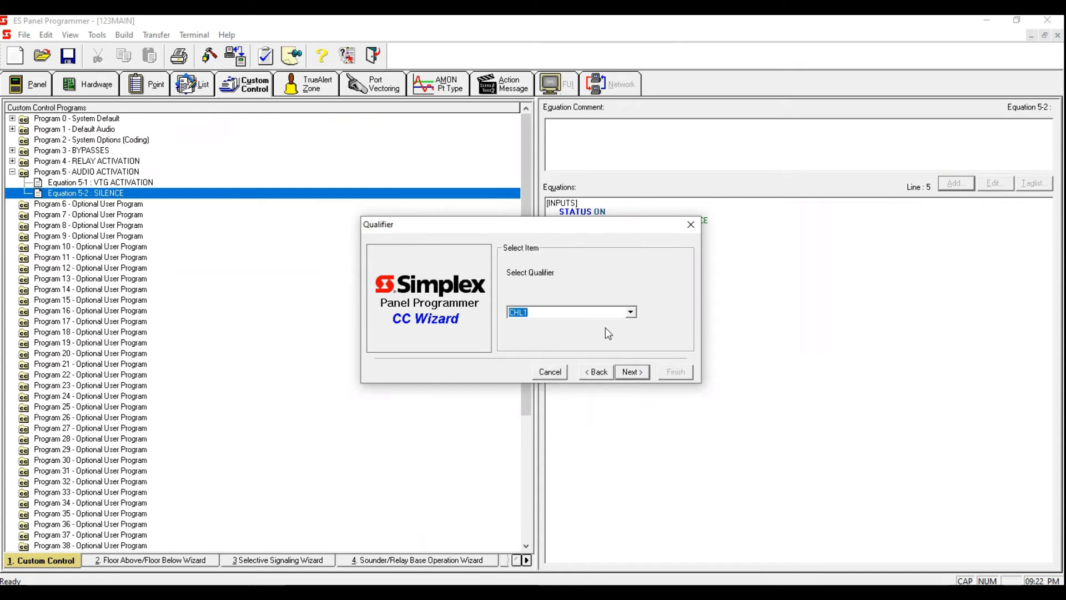
{"action": "left_click", "coordinate": [629, 372]}
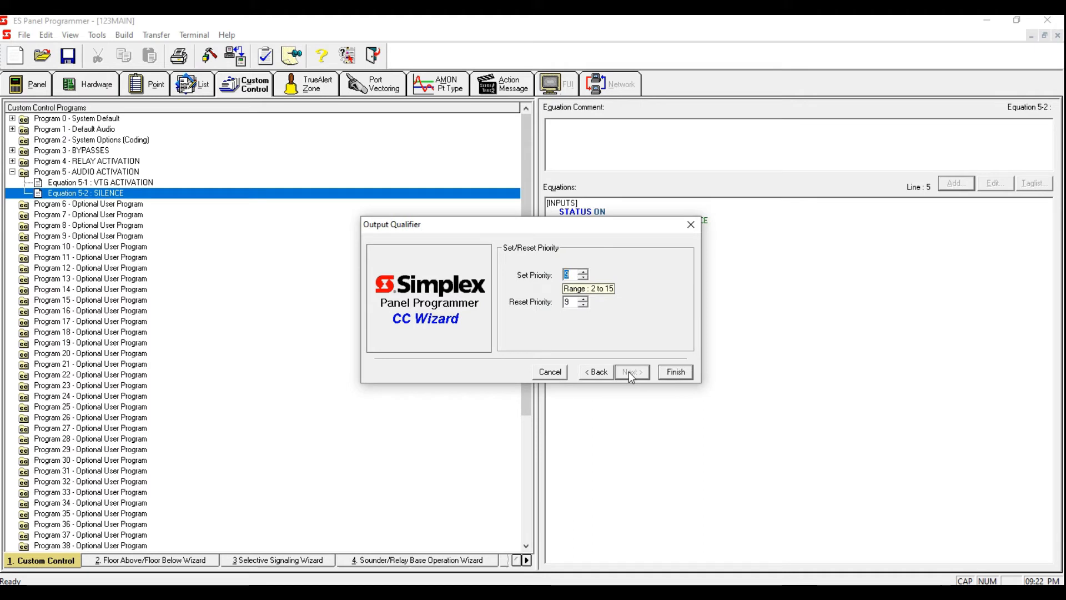
{"action": "left_click", "coordinate": [666, 373]}
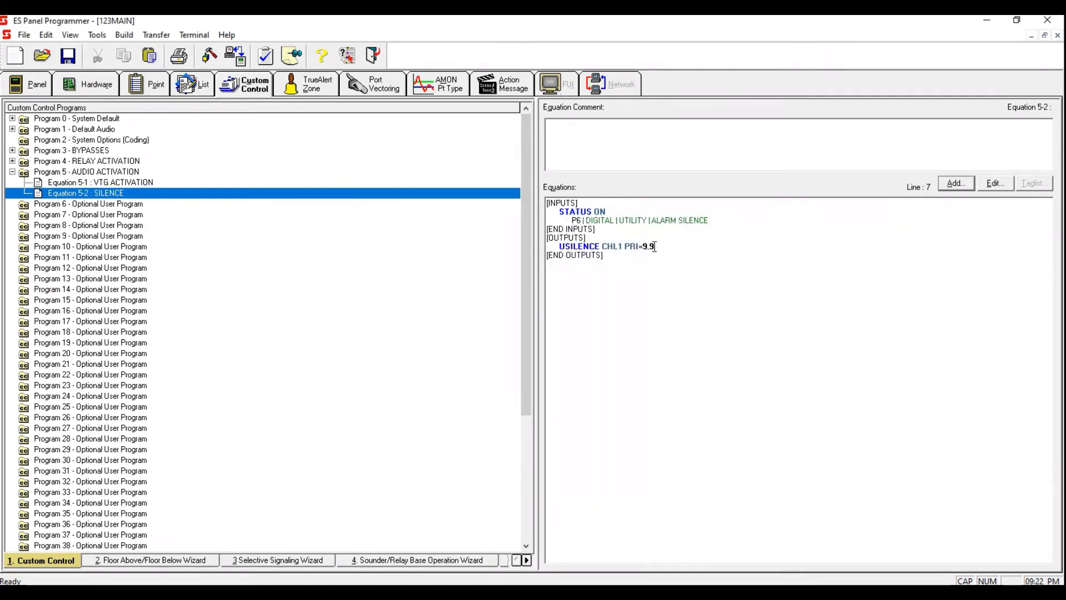
Step: Add another output to the SILENCE equation, choosing USPEAKER OFF with set priority 6 and reset priority 9
{"action": "key", "text": "Return"}
{"action": "left_click", "coordinate": [946, 185]}
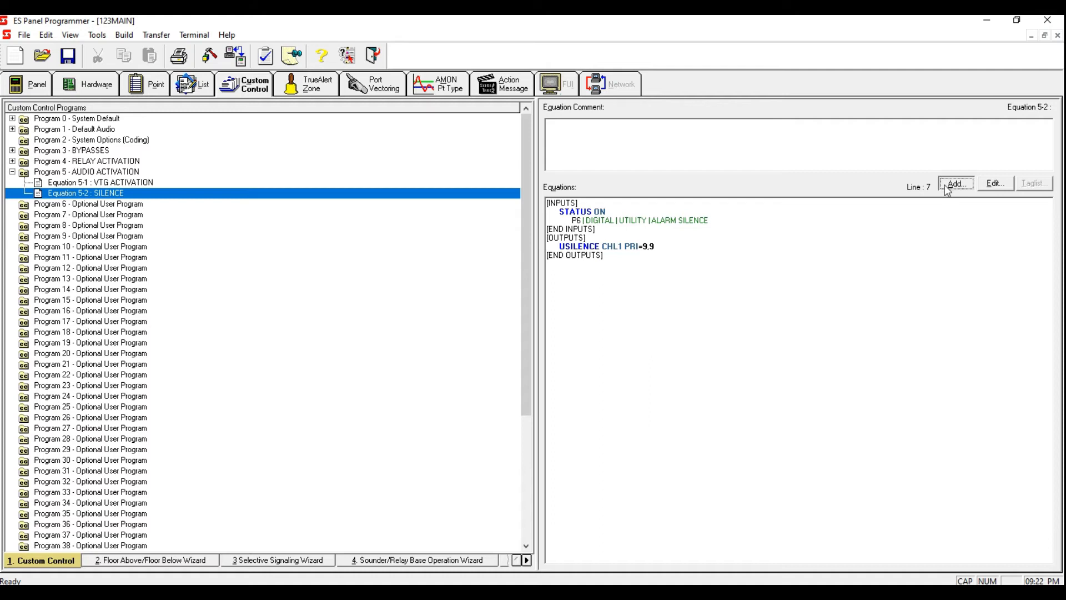
{"action": "type", "text": "USILENCE Silence Audio Channel"}
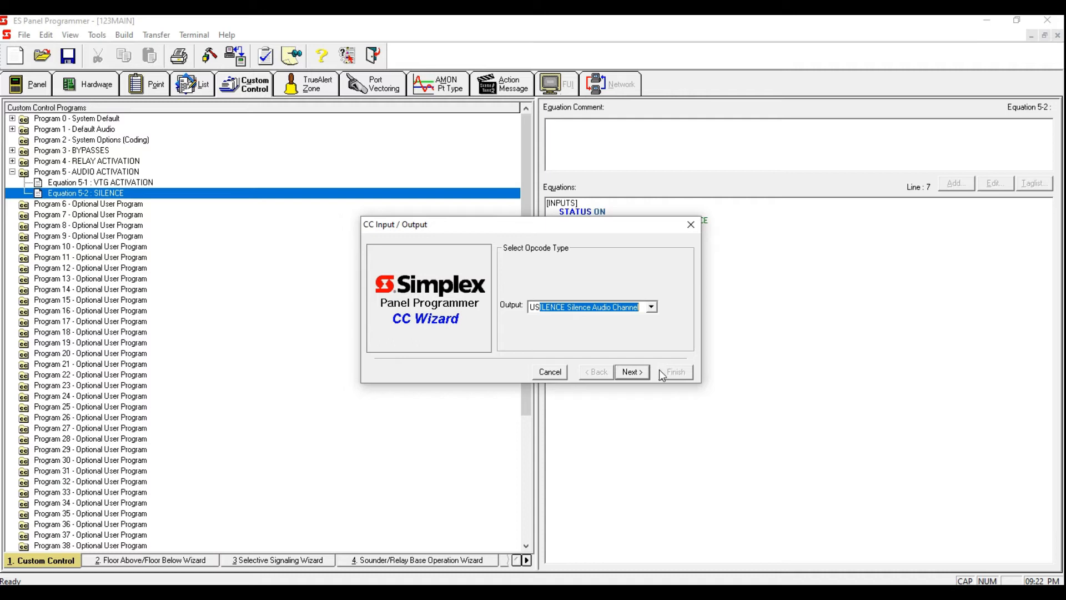
{"action": "left_click", "coordinate": [639, 373]}
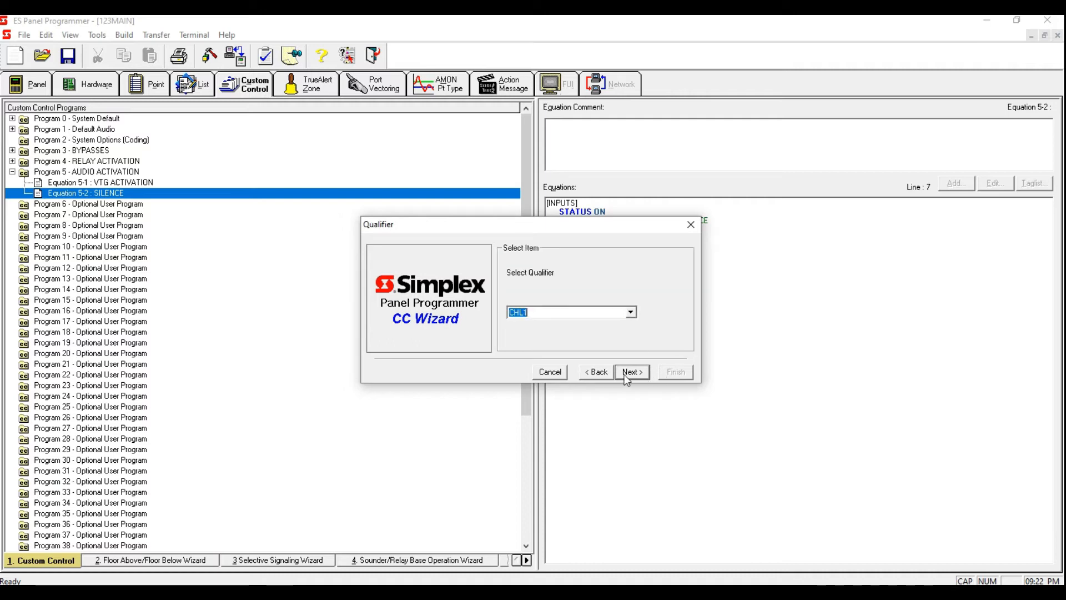
{"action": "left_click", "coordinate": [632, 314]}
{"action": "mouse_move", "coordinate": [632, 333]}
{"action": "left_mouse_down"}
{"action": "mouse_move", "coordinate": [638, 364]}
{"action": "mouse_move", "coordinate": [631, 328]}
{"action": "left_mouse_up"}
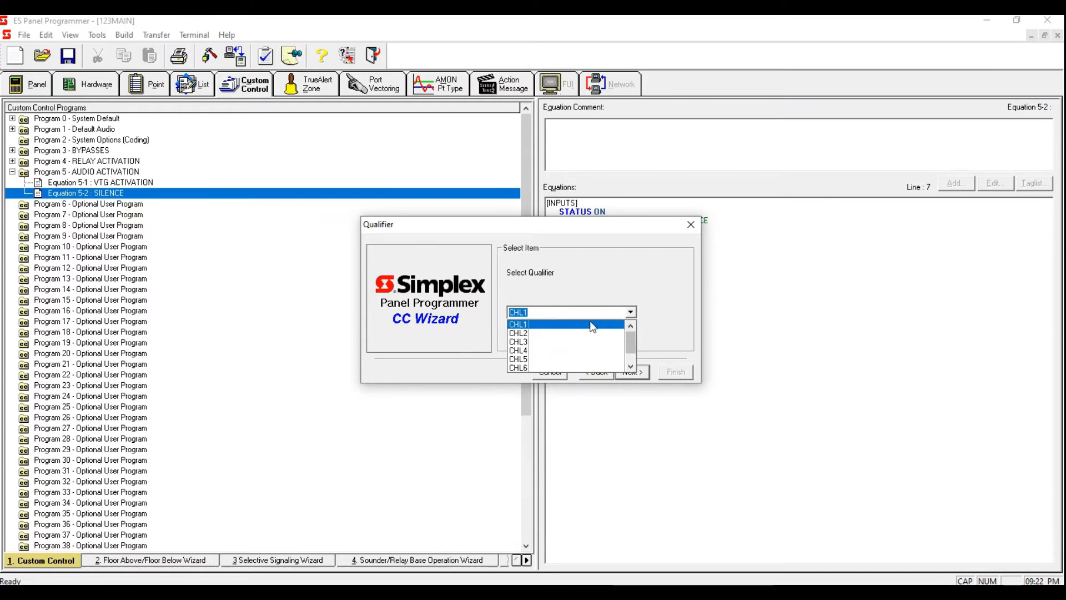
{"action": "left_click", "coordinate": [590, 323]}
{"action": "left_click_drag", "start_coordinate": [590, 227], "coordinate": [682, 292]}
{"action": "left_click", "coordinate": [682, 438]}
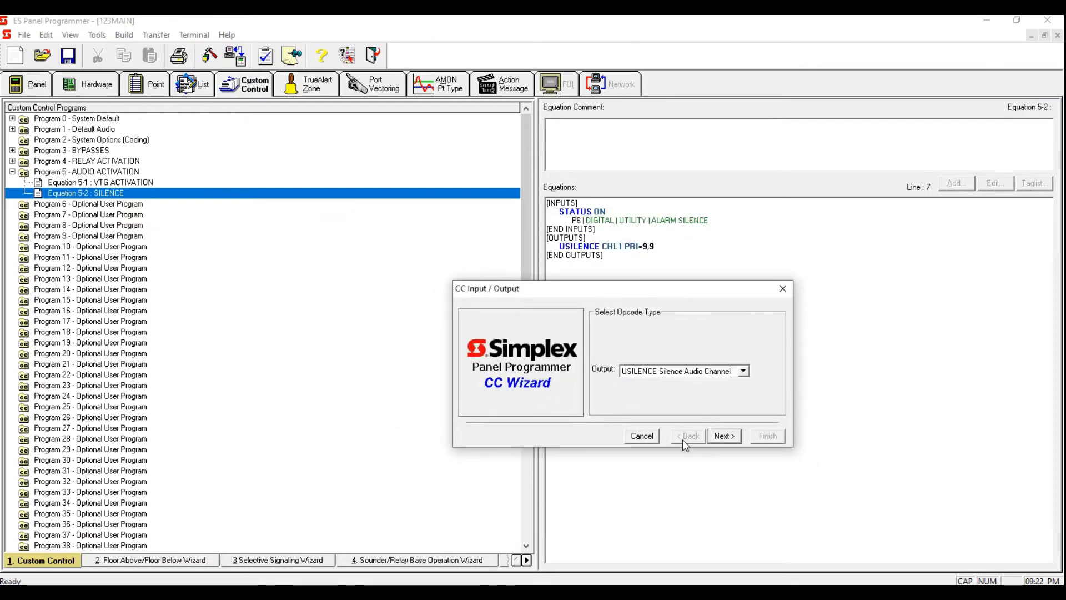
{"action": "left_click", "coordinate": [744, 372]}
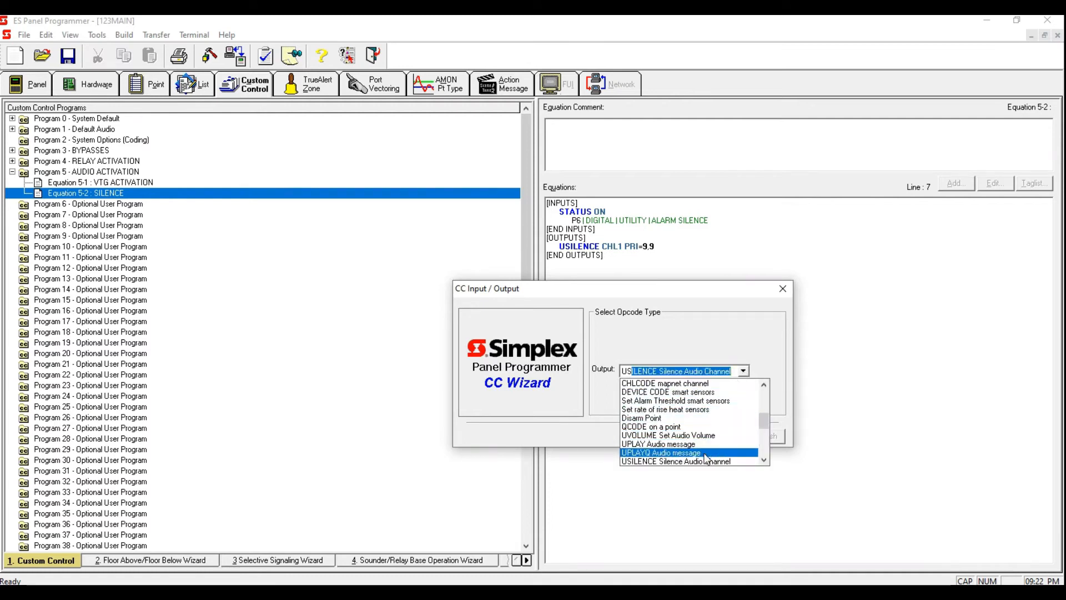
{"action": "left_click", "coordinate": [765, 461]}
{"action": "left_click", "coordinate": [728, 462]}
{"action": "left_click", "coordinate": [729, 443]}
{"action": "left_click", "coordinate": [722, 376]}
{"action": "left_click", "coordinate": [722, 431]}
{"action": "left_click", "coordinate": [658, 424]}
{"action": "left_click", "coordinate": [728, 441]}
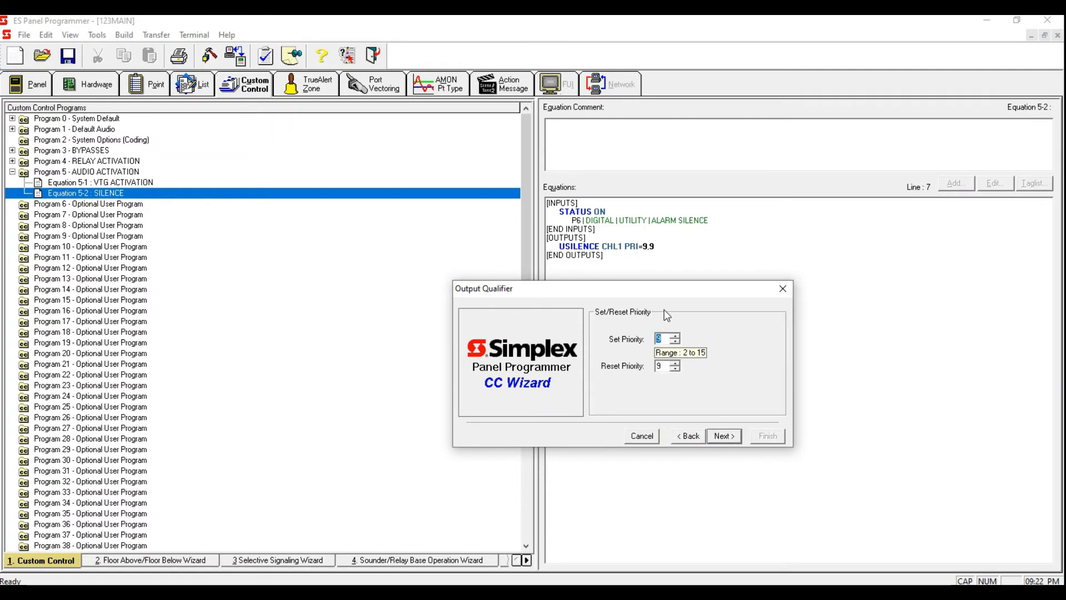
{"action": "left_click_drag", "start_coordinate": [669, 287], "coordinate": [669, 249]}
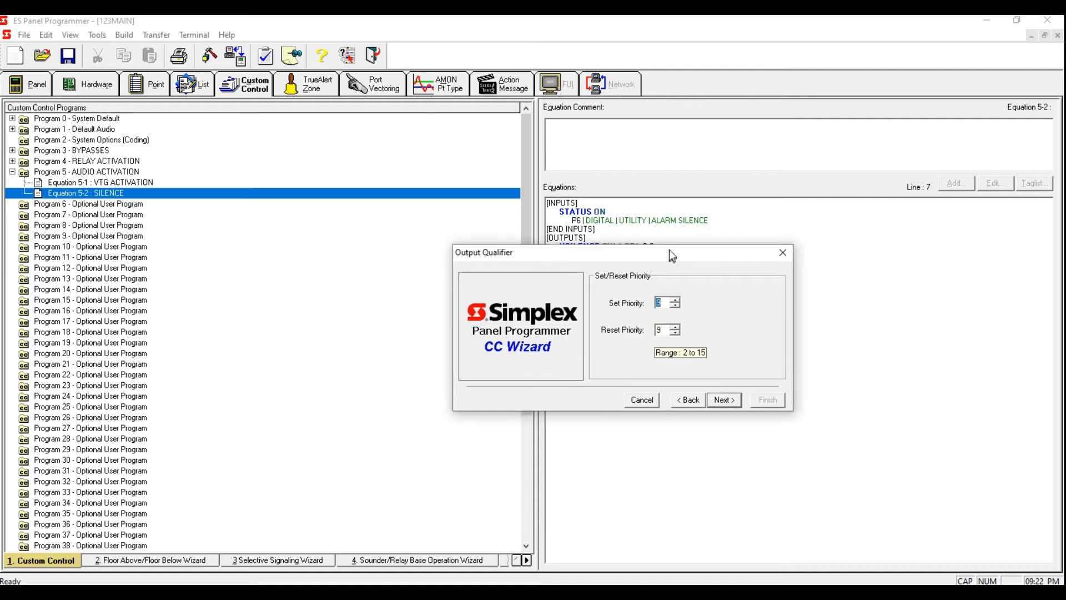
{"action": "left_click", "coordinate": [660, 304]}
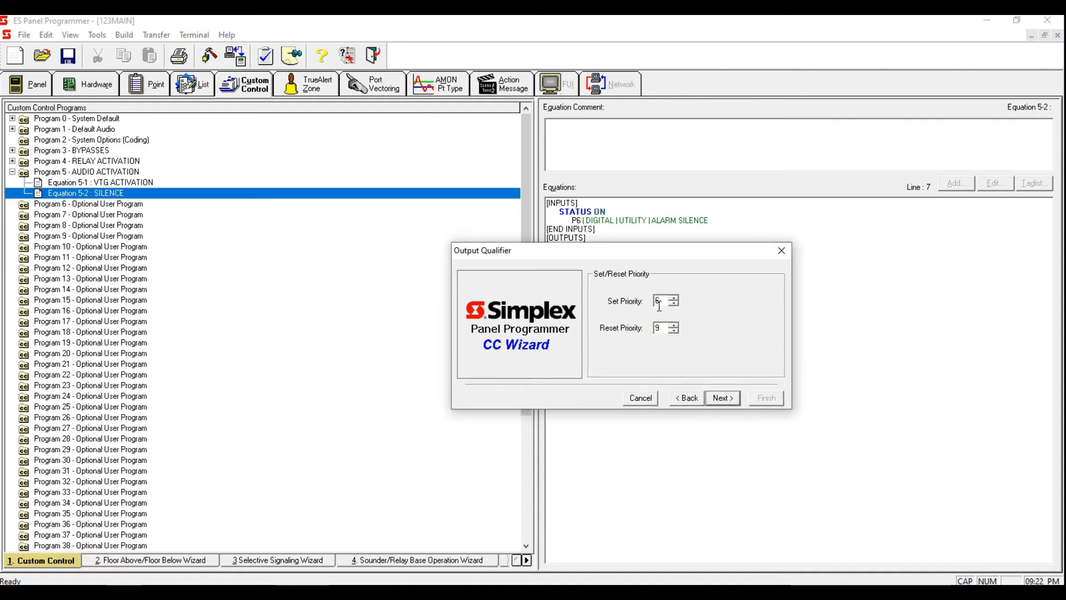
{"action": "left_click", "coordinate": [721, 398]}
Step: Point the speaker output at list L90 and finish the wizard
{"action": "left_click", "coordinate": [611, 354]}
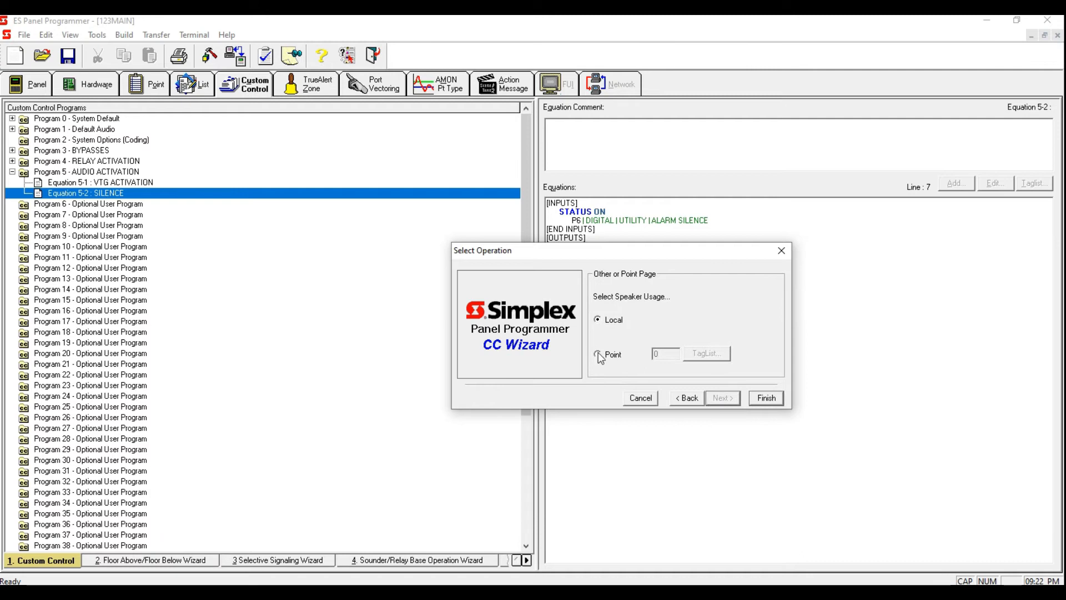
{"action": "left_click", "coordinate": [657, 356]}
{"action": "type", "text": "L90"}
{"action": "left_click", "coordinate": [773, 400]}
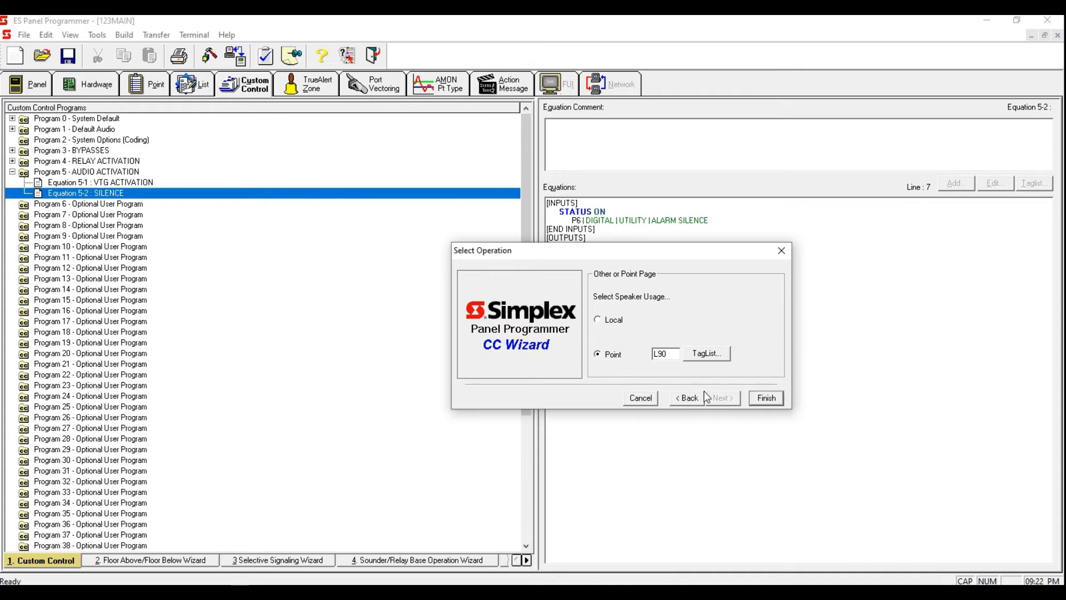
{"action": "left_click", "coordinate": [764, 393]}
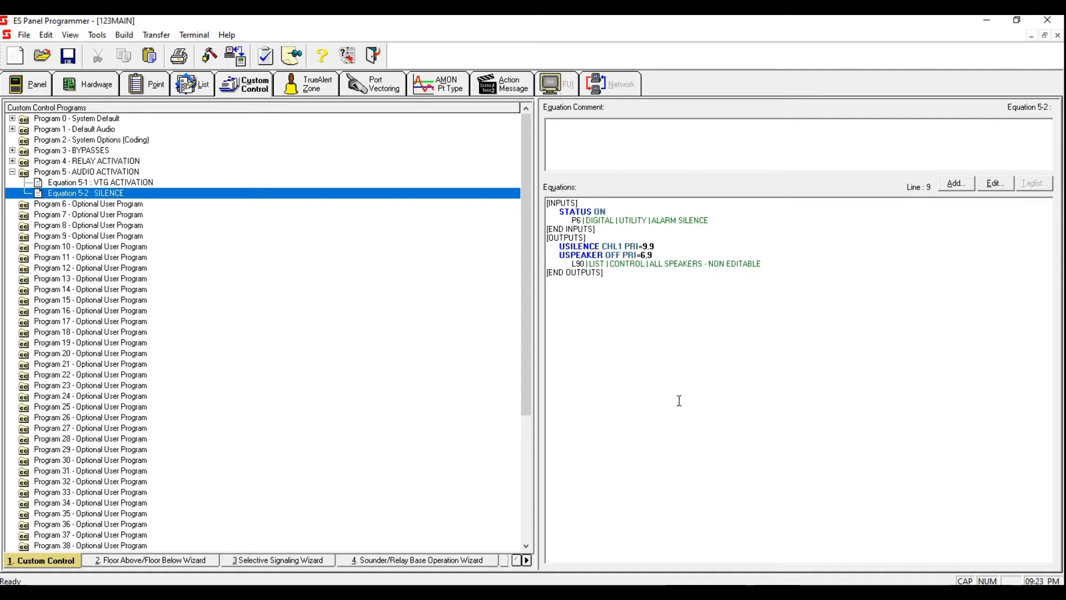
Step: Add a new equation to Program 5 labelled RESET
{"action": "left_click", "coordinate": [145, 183]}
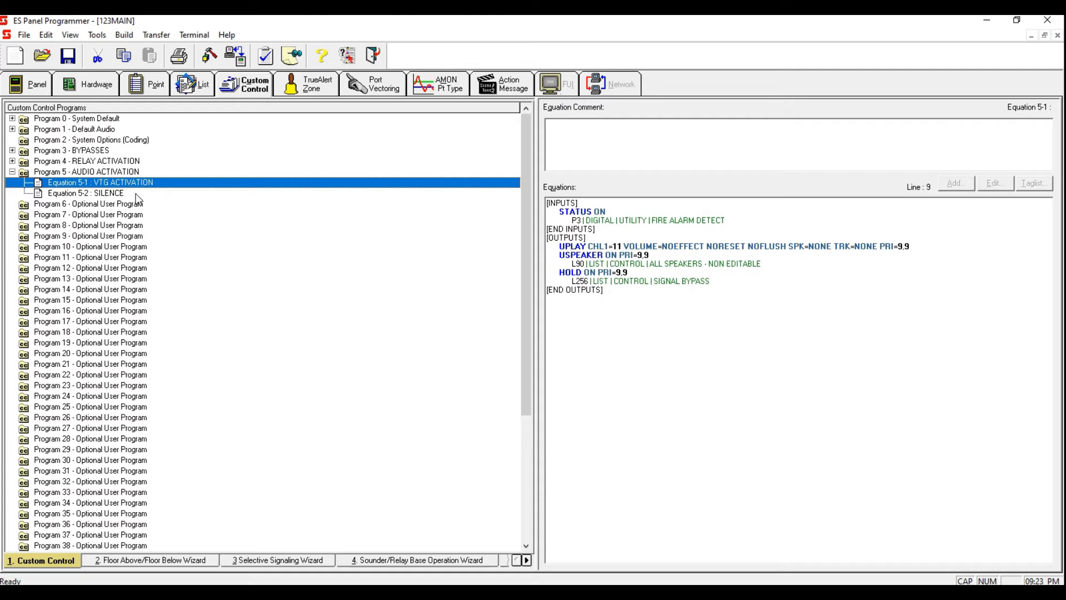
{"action": "left_click", "coordinate": [135, 194]}
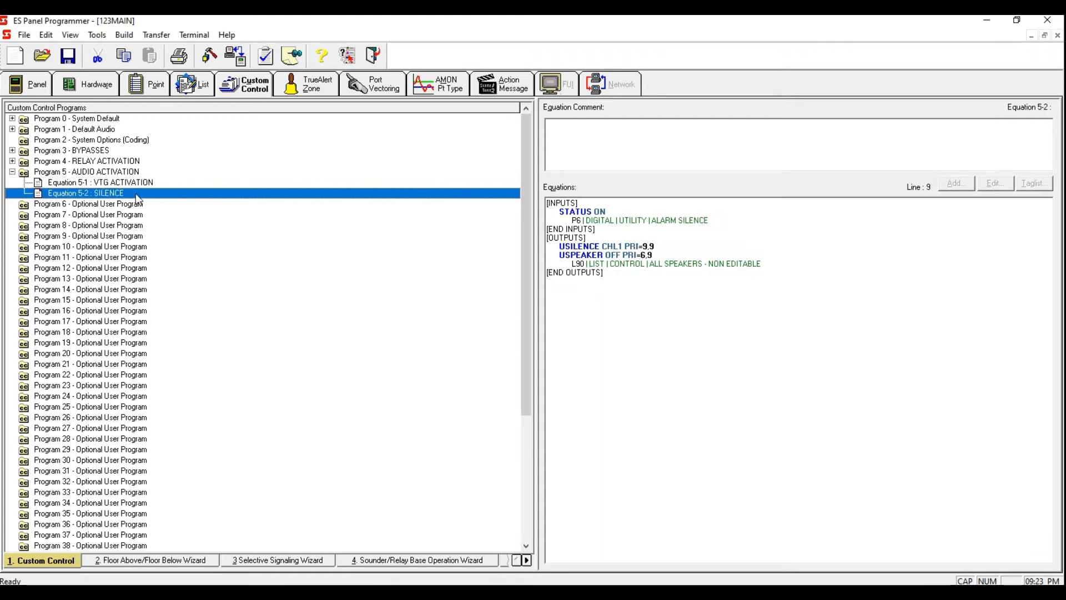
{"action": "right_click", "coordinate": [135, 193]}
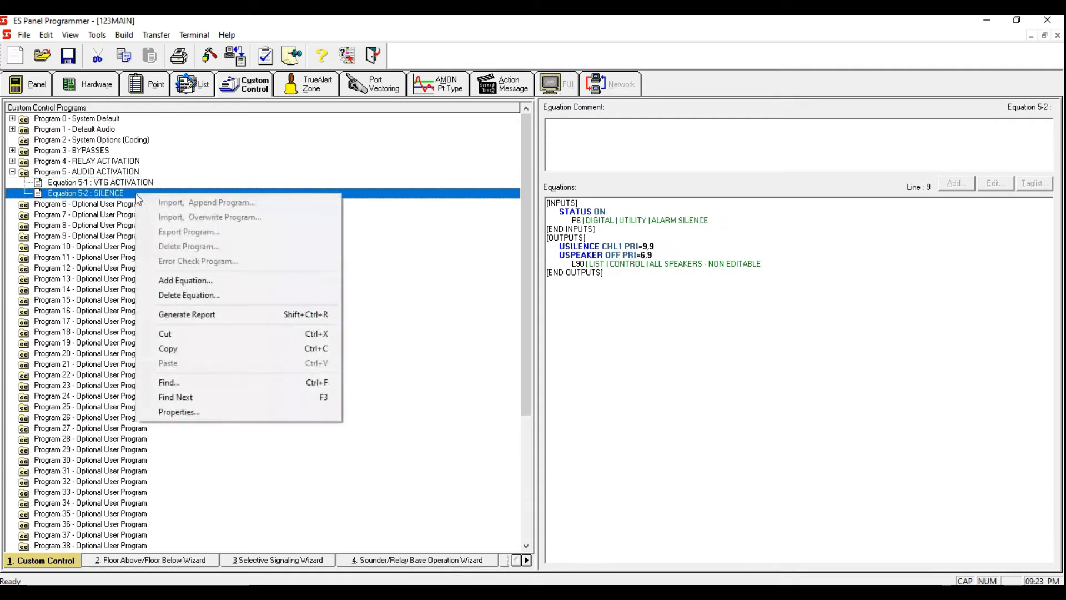
{"action": "left_click", "coordinate": [199, 282]}
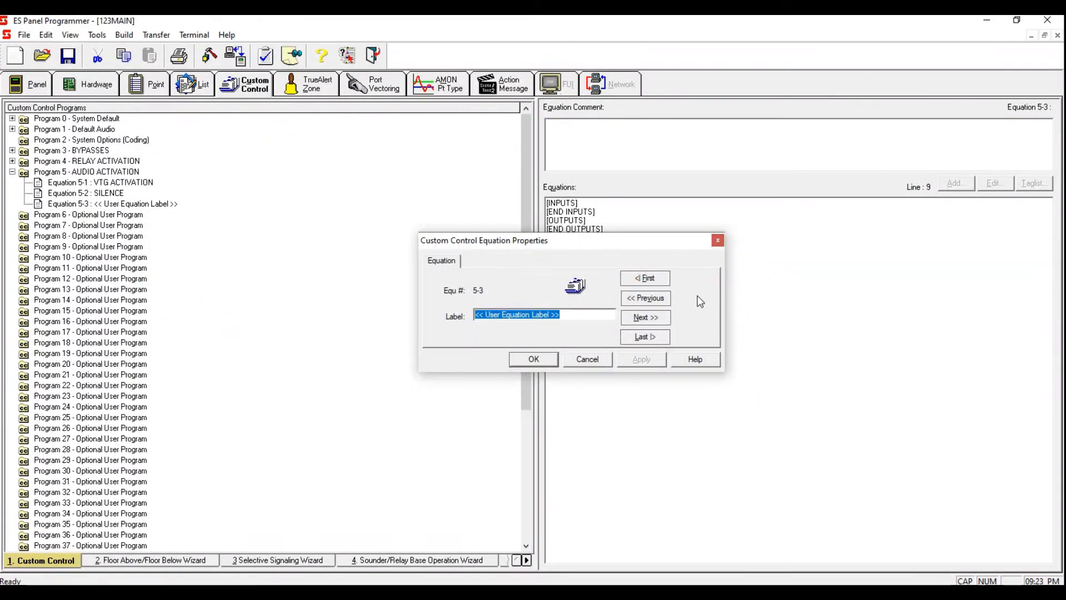
{"action": "type", "text": "RESET"}
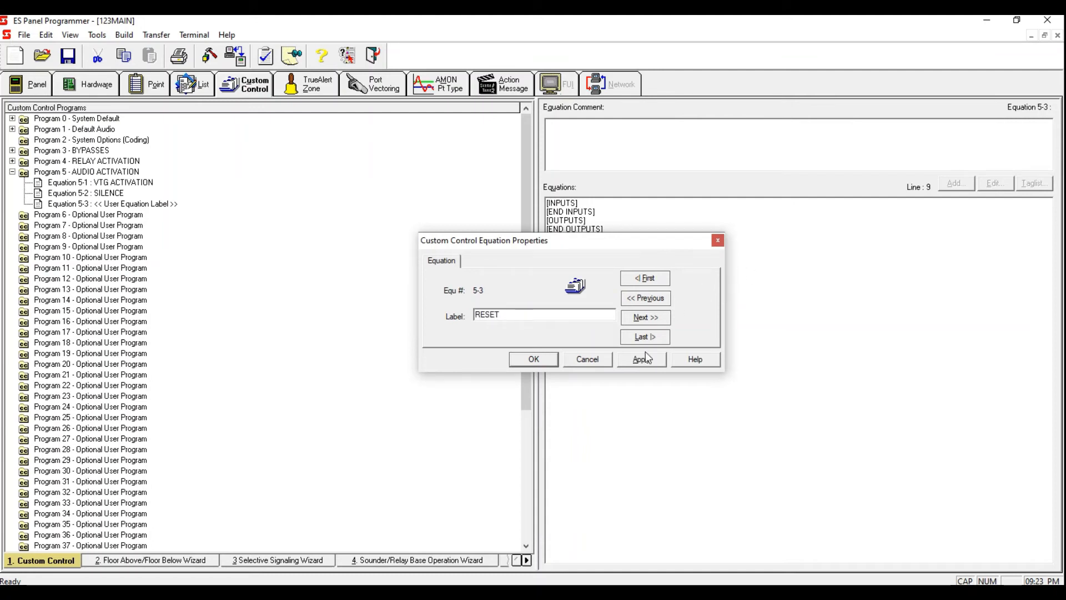
{"action": "left_click", "coordinate": [641, 359]}
{"action": "left_click", "coordinate": [539, 360]}
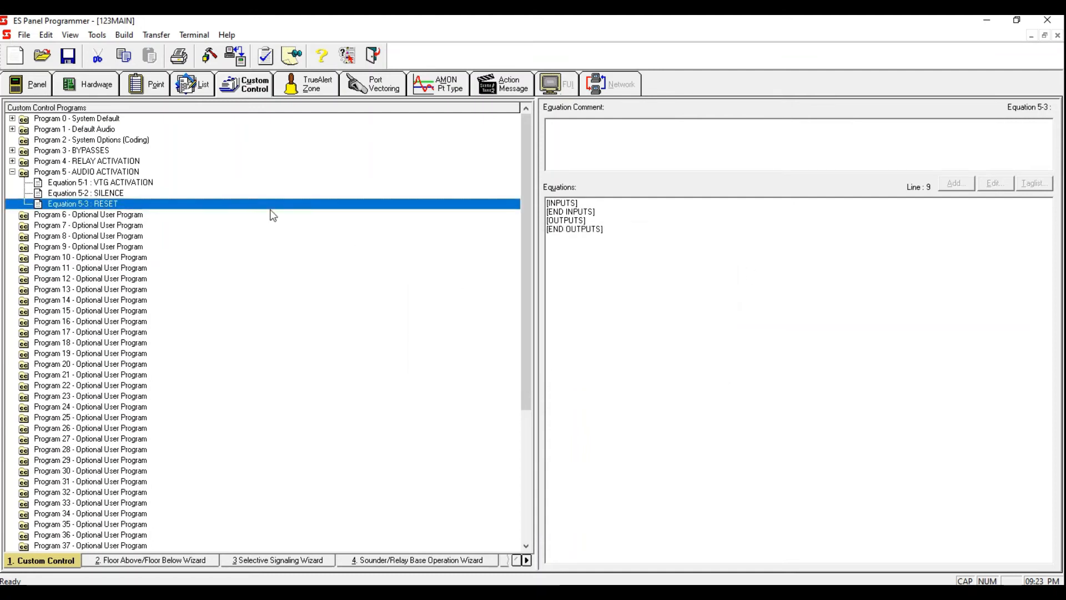
Step: Add a STATUS ON input for point A21, the system reset pulse timer, to the RESET equation
{"action": "left_click", "coordinate": [603, 206]}
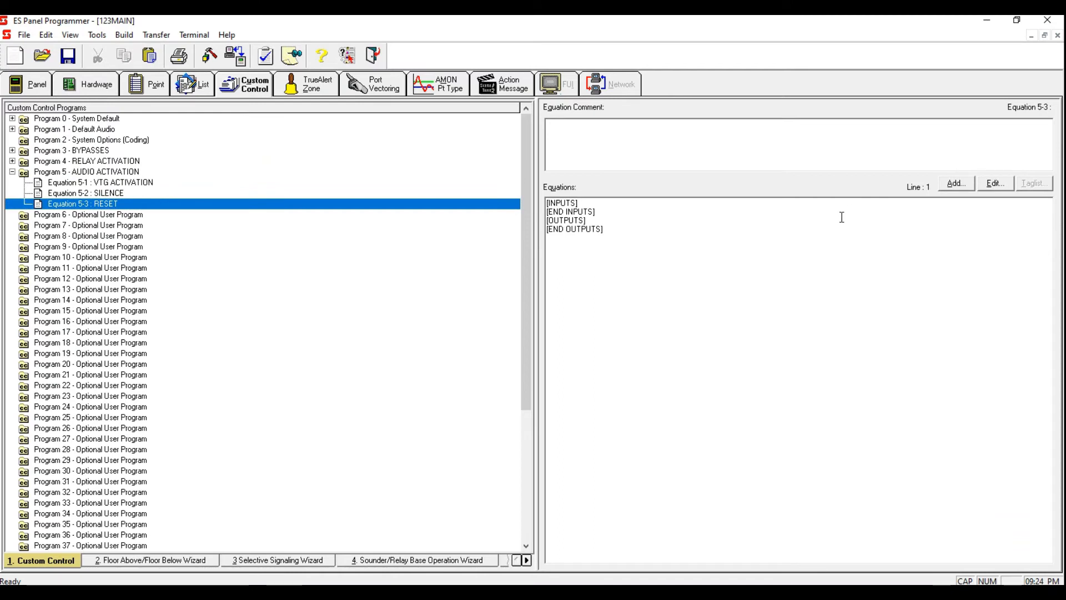
{"action": "key", "text": "Return"}
{"action": "type", "text": "STATUS ON"}
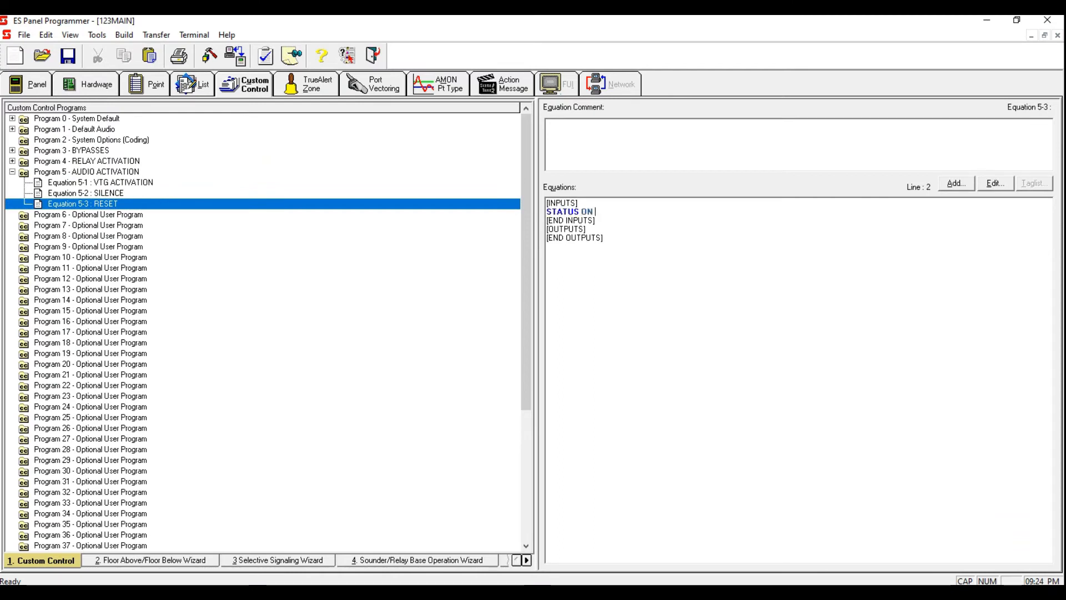
{"action": "type", "text": " A21"}
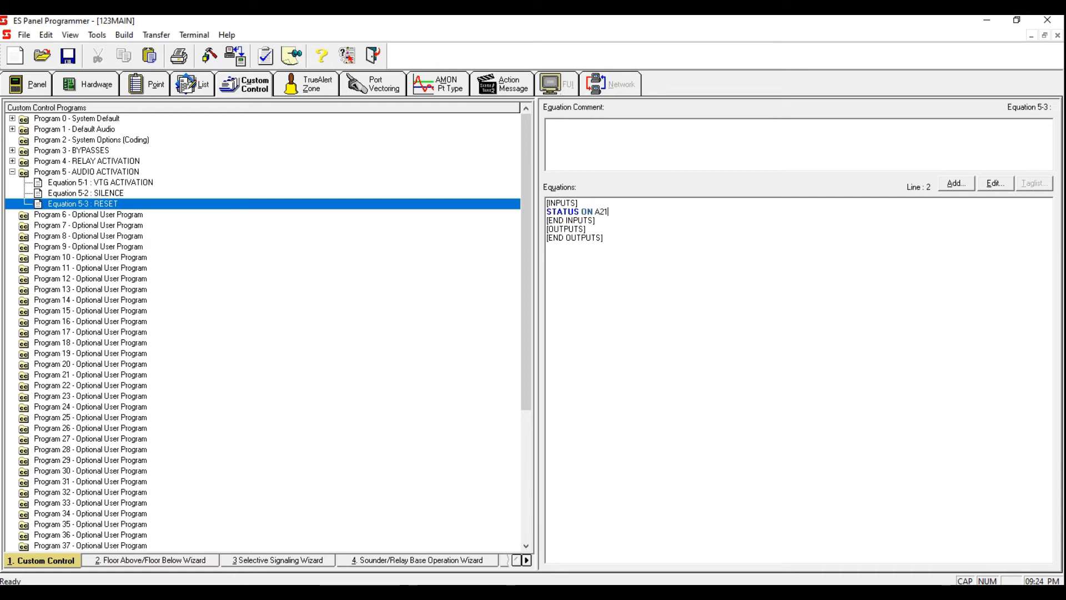
{"action": "left_click", "coordinate": [507, 207]}
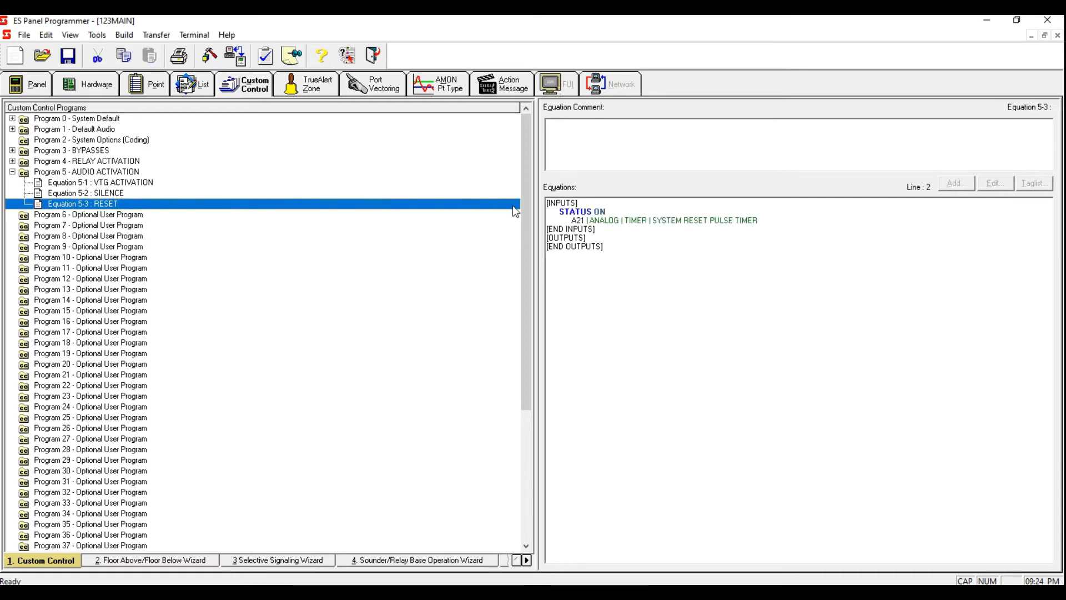
{"action": "left_click", "coordinate": [607, 240]}
Step: Copy the USPEAKER OFF output and its L90 line from the SILENCE equation
{"action": "left_click", "coordinate": [136, 194]}
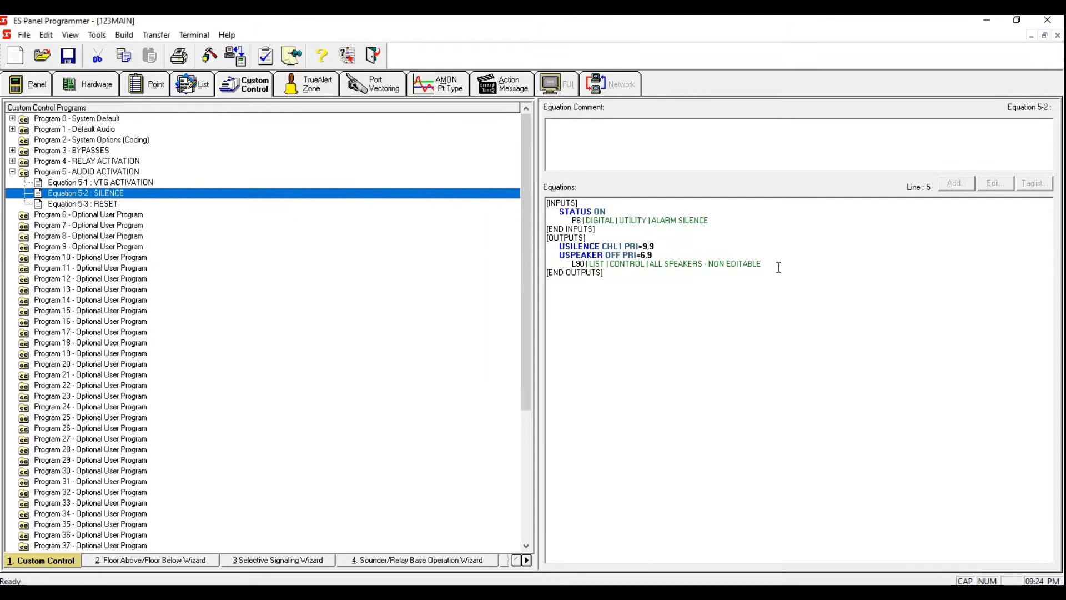
{"action": "left_click_drag", "start_coordinate": [778, 266], "coordinate": [549, 249]}
{"action": "left_click_drag", "start_coordinate": [764, 265], "coordinate": [532, 257]}
{"action": "right_click", "coordinate": [647, 279]}
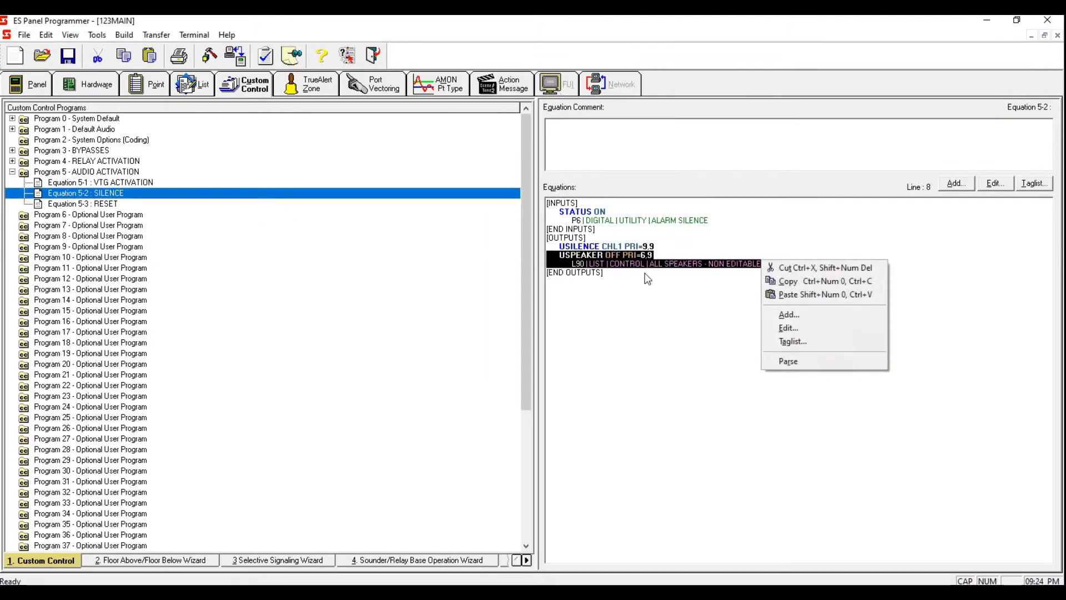
{"action": "left_click", "coordinate": [808, 281]}
Step: Paste the copied USPEAKER OFF output into the RESET equation's outputs
{"action": "left_click", "coordinate": [505, 207]}
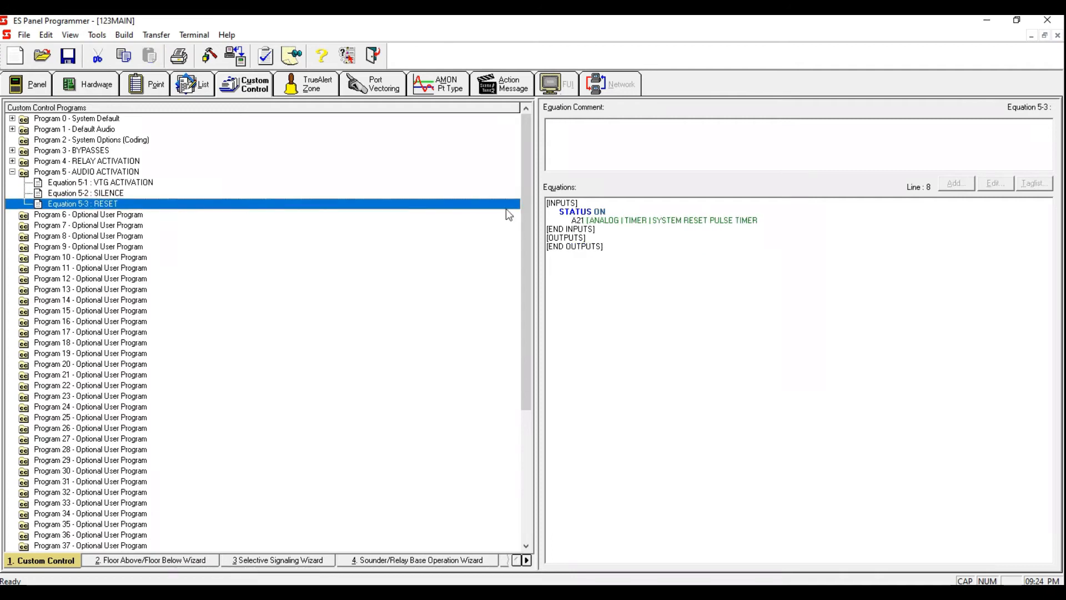
{"action": "left_click", "coordinate": [617, 237]}
{"action": "key", "text": "Return"}
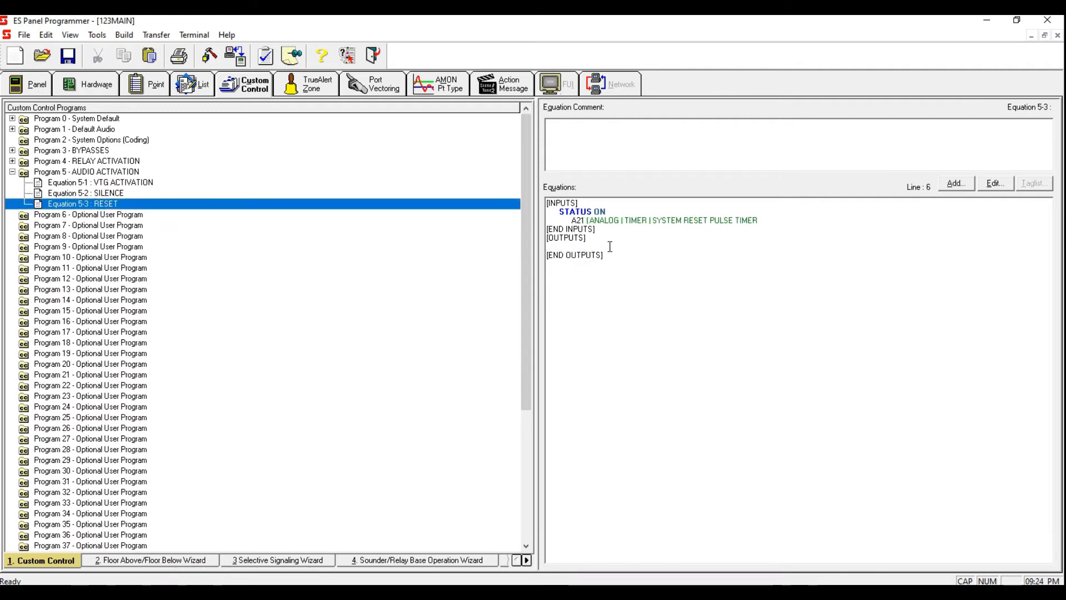
{"action": "right_click", "coordinate": [609, 246]}
{"action": "left_click", "coordinate": [639, 281]}
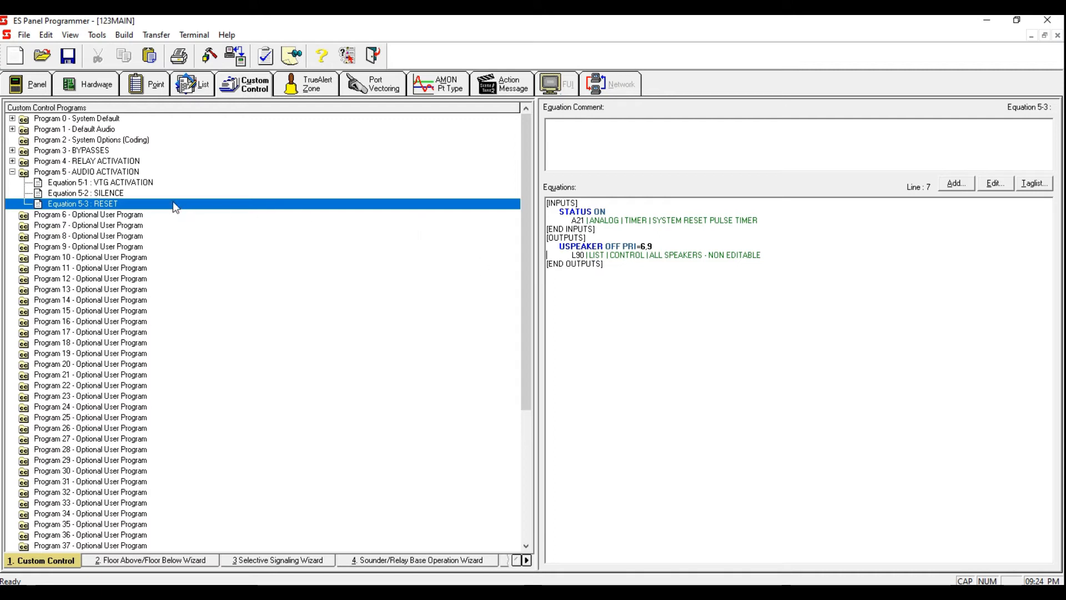
Step: Copy the HOLD ON output and its L256 signal bypass line from the VTG ACTIVATION equation
{"action": "left_click_drag", "start_coordinate": [567, 248], "coordinate": [776, 257]}
{"action": "left_click", "coordinate": [748, 290]}
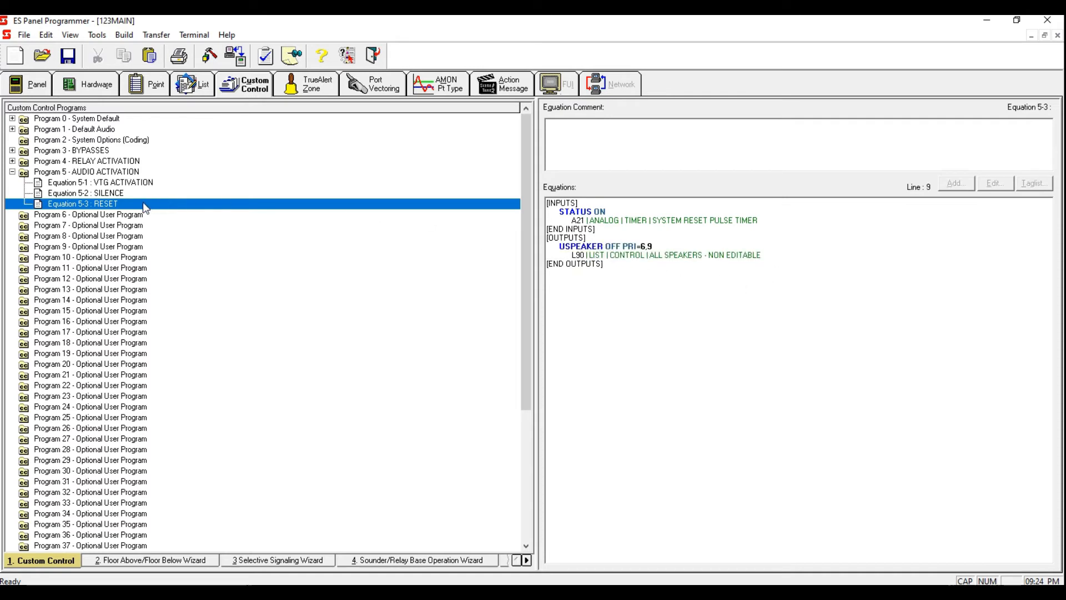
{"action": "left_click", "coordinate": [140, 184]}
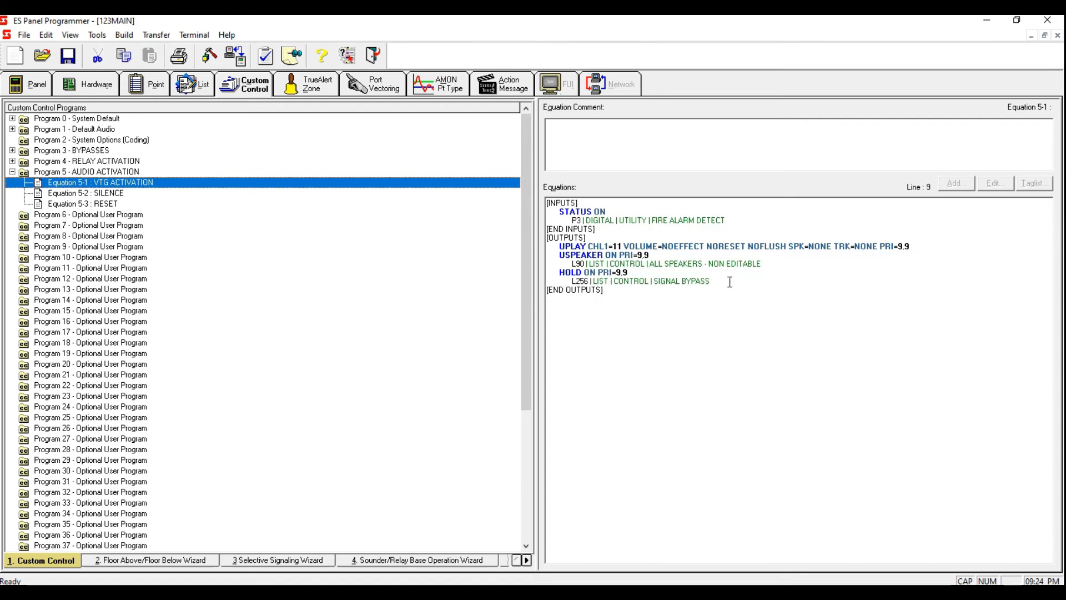
{"action": "left_click_drag", "start_coordinate": [730, 283], "coordinate": [552, 272]}
{"action": "right_click", "coordinate": [710, 276]}
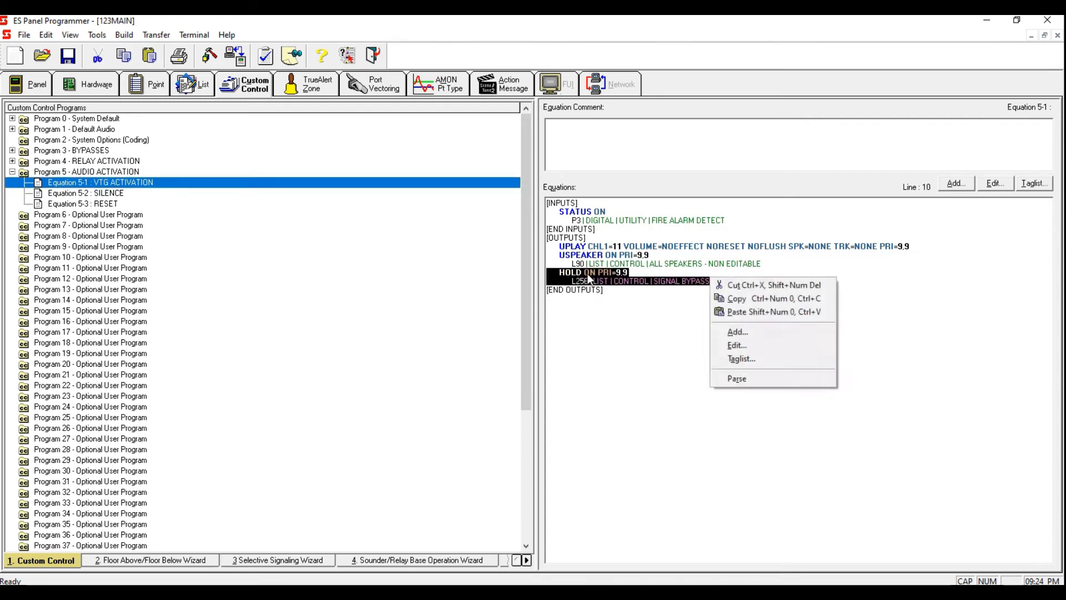
{"action": "left_click", "coordinate": [721, 299]}
Step: Paste the copied HOLD output into the RESET equation's outputs below the USPEAKER OFF line
{"action": "left_click", "coordinate": [109, 204]}
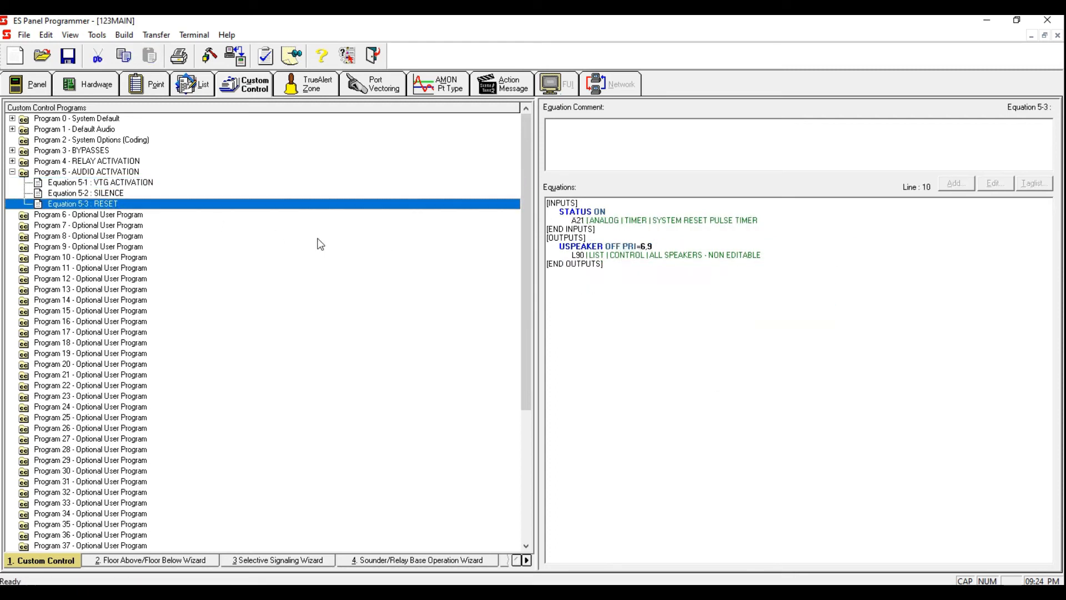
{"action": "left_click", "coordinate": [809, 263]}
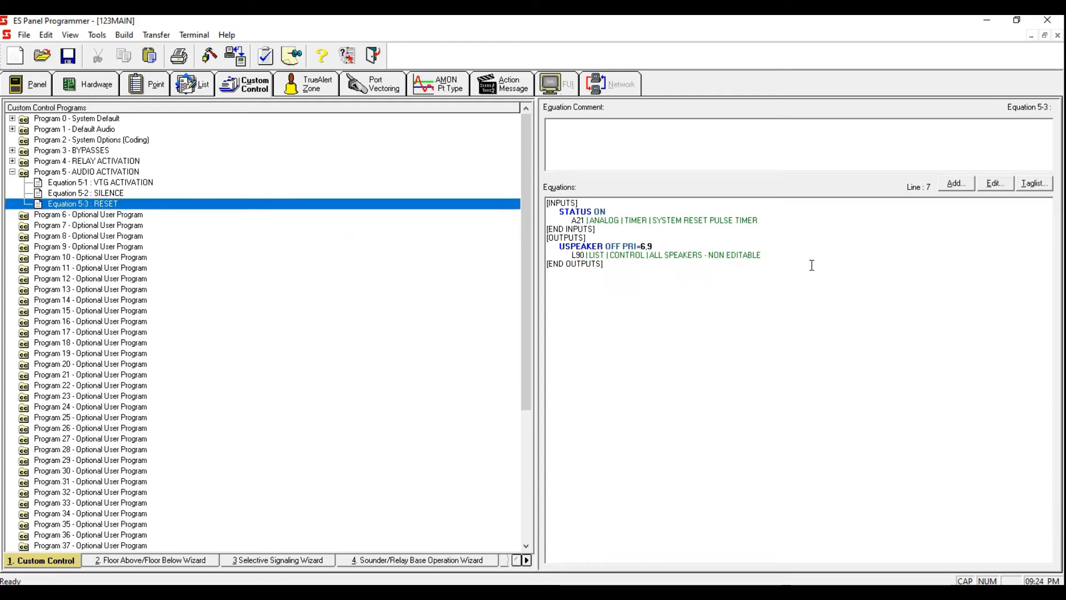
{"action": "right_click", "coordinate": [640, 266]}
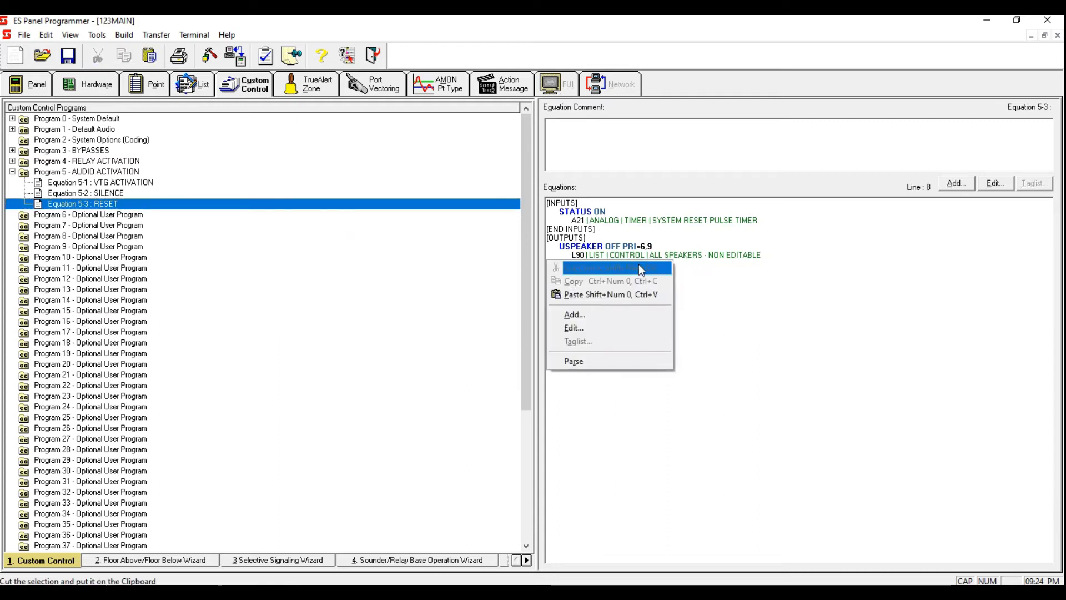
{"action": "left_click", "coordinate": [639, 293]}
Step: Change the pasted HOLD output in RESET to OFF with priority 6.9
{"action": "left_click_drag", "start_coordinate": [598, 265], "coordinate": [591, 264]}
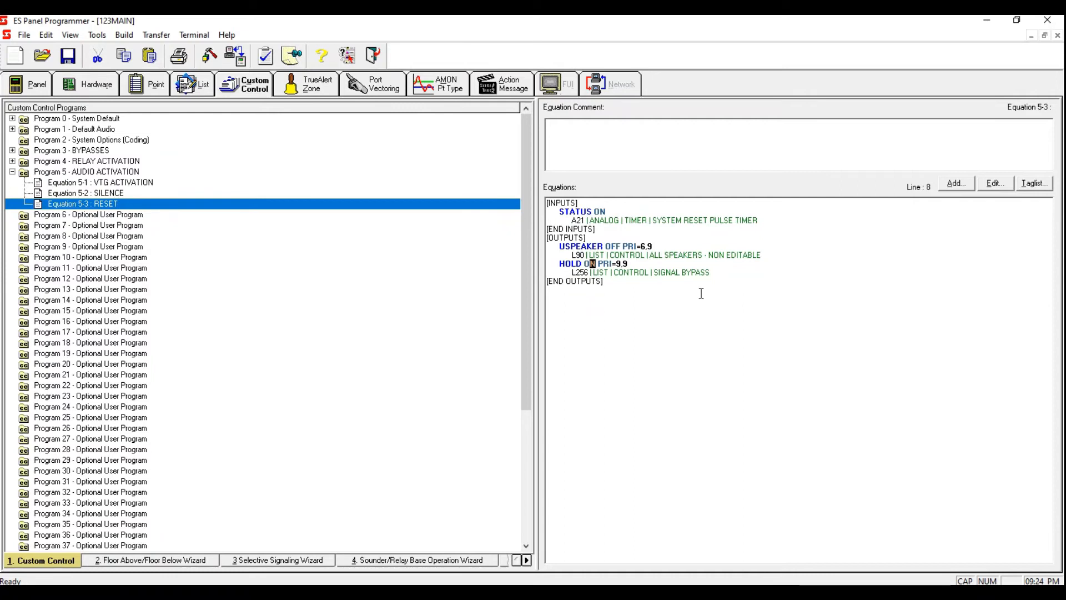
{"action": "type", "text": "FF"}
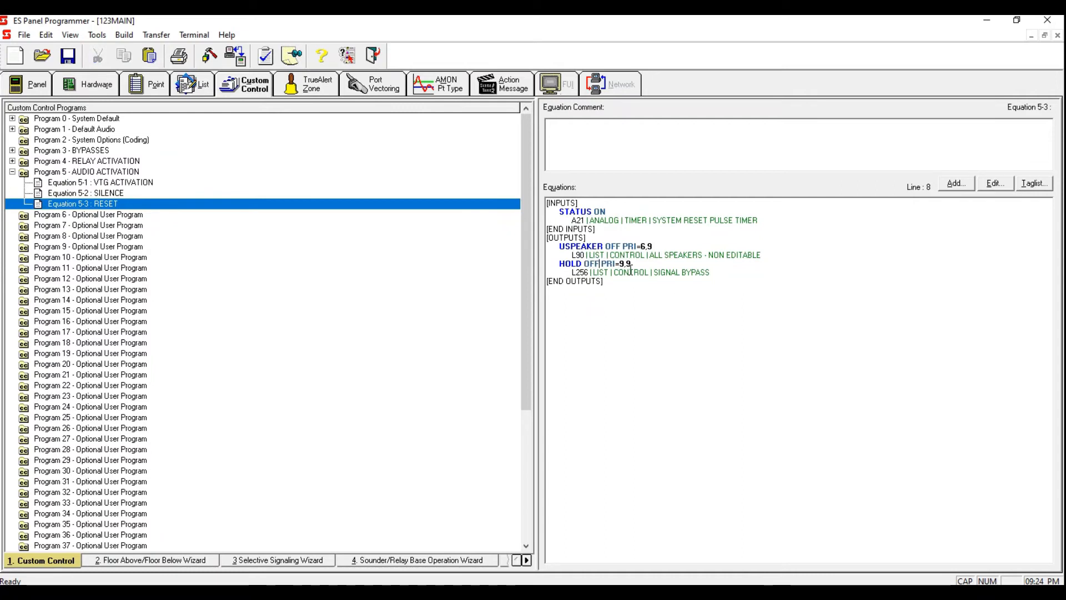
{"action": "left_click_drag", "start_coordinate": [623, 264], "coordinate": [619, 265]}
{"action": "type", "text": "6"}
{"action": "left_click", "coordinate": [402, 205]}
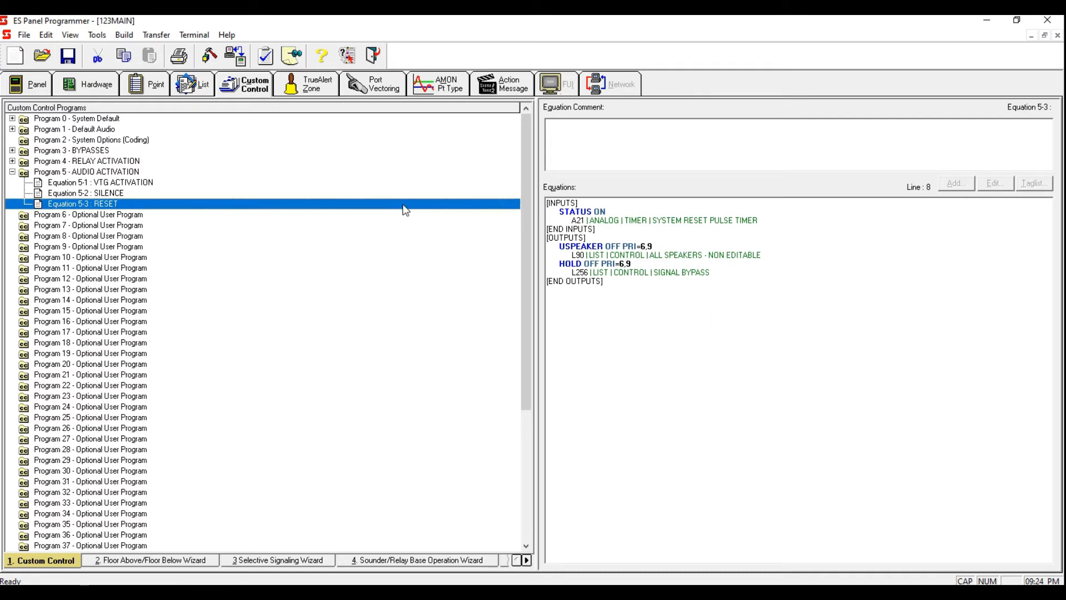
Step: Add a new equation to Program 5 labelled 1 MIN AUTO SILENCE
{"action": "right_click", "coordinate": [207, 202]}
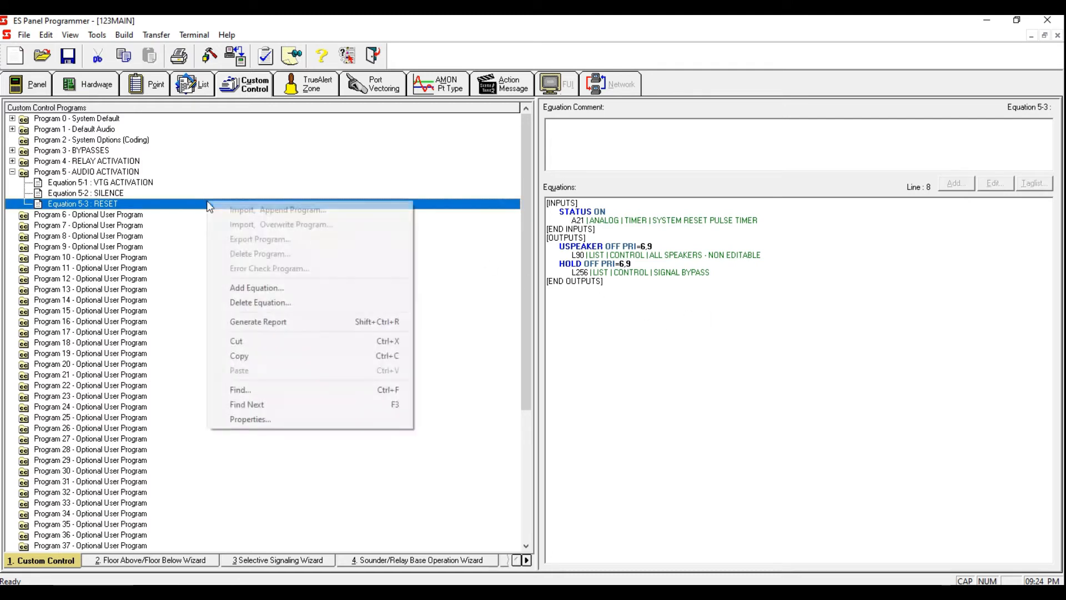
{"action": "left_click", "coordinate": [253, 289]}
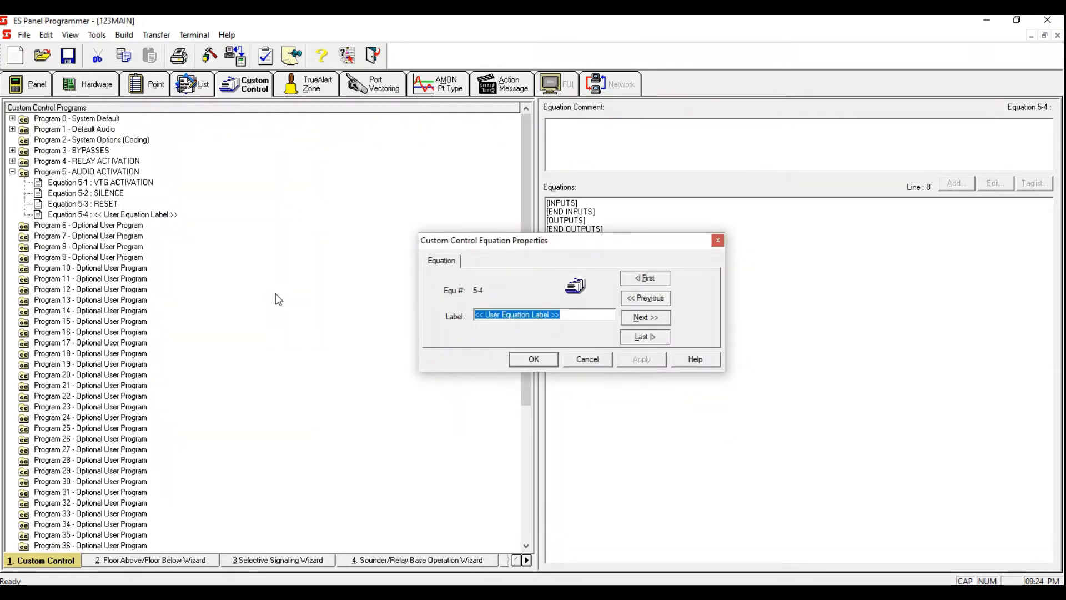
{"action": "type", "text": "AUTO SILENCE"}
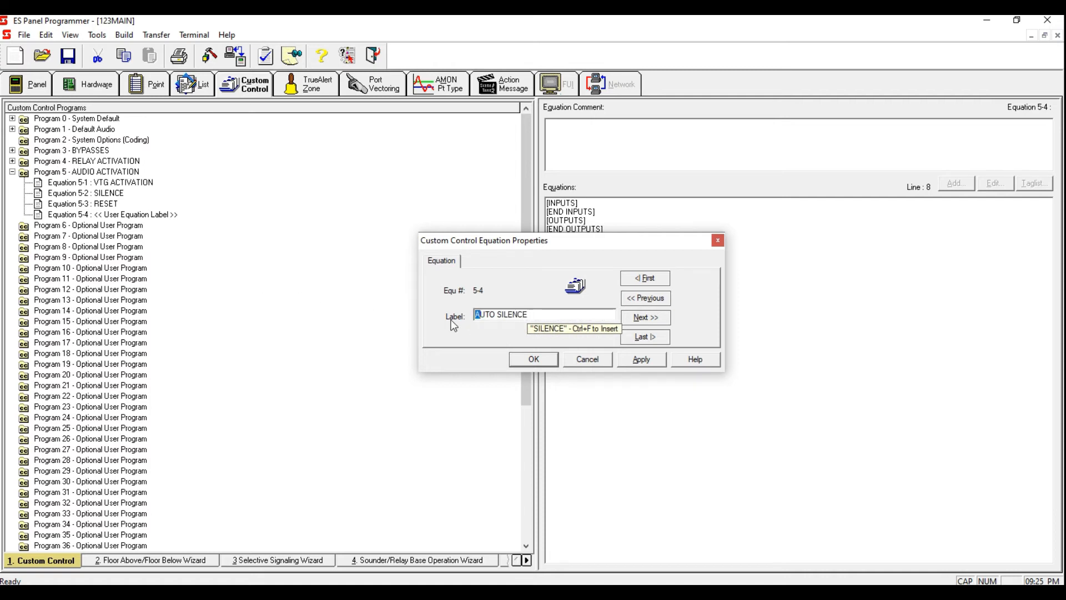
{"action": "key", "text": "Home"}
{"action": "type", "text": "1 MIN"}
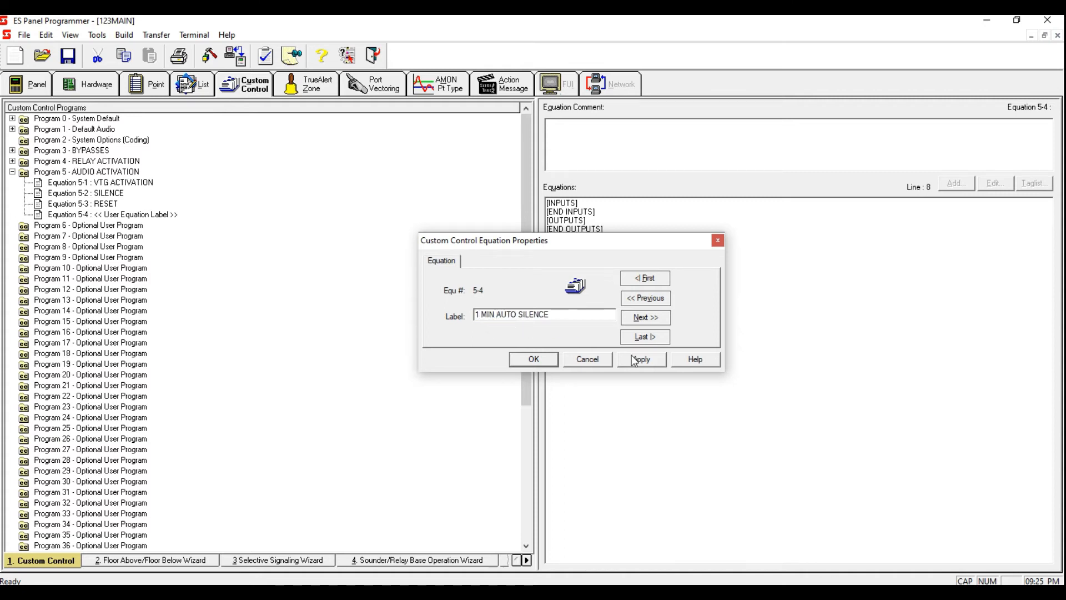
{"action": "left_click", "coordinate": [633, 360]}
{"action": "left_click", "coordinate": [527, 361]}
Step: Add a new equation to Program 5 labelled 10 MIN AUTO RESTART
{"action": "right_click", "coordinate": [329, 220]}
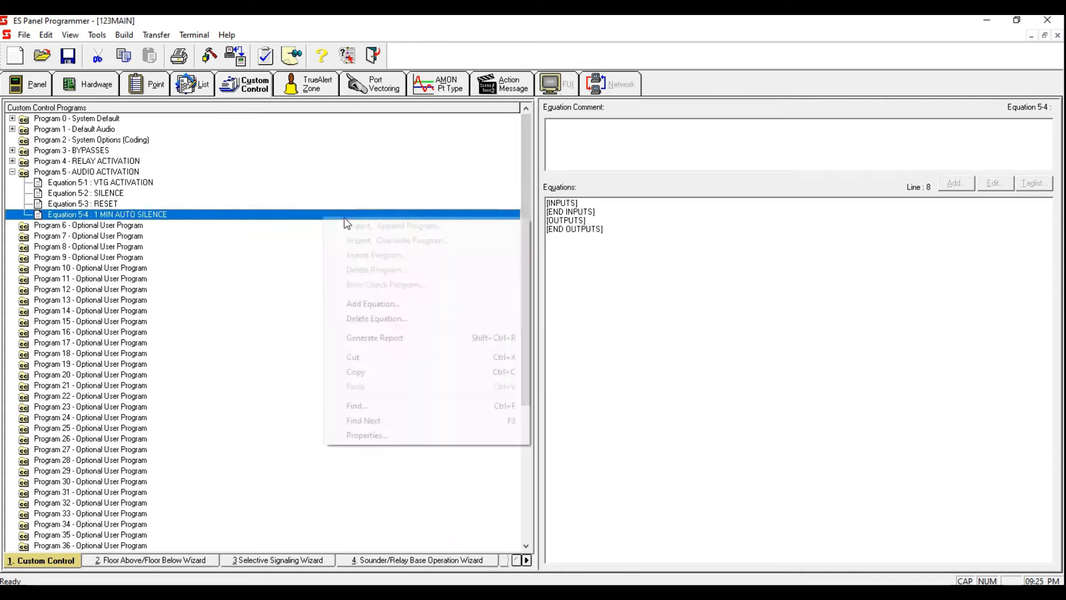
{"action": "left_click", "coordinate": [392, 302]}
{"action": "type", "text": "10 MIN AUTO"}
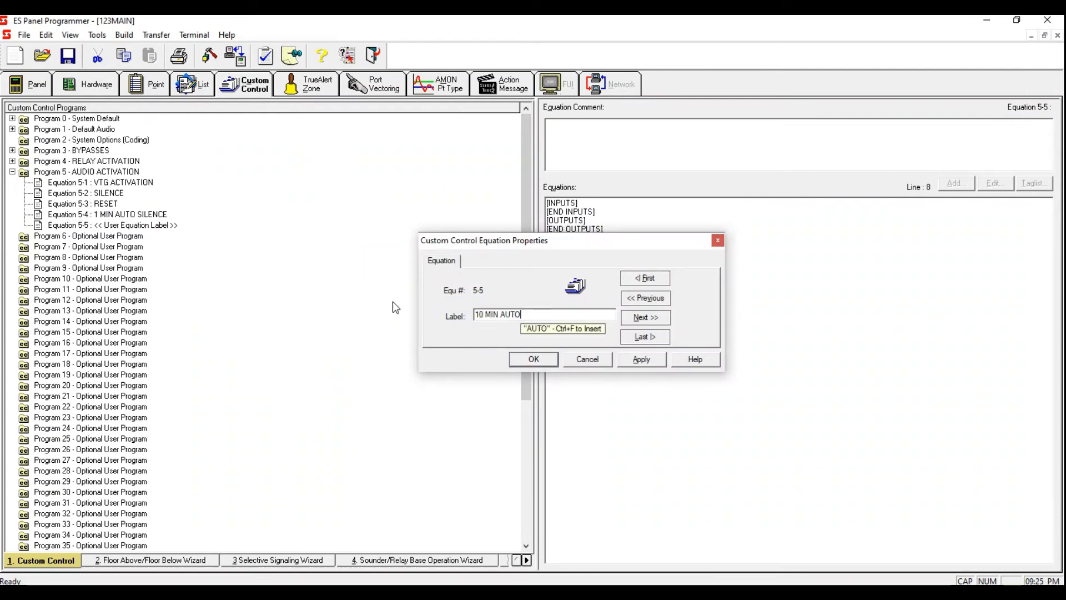
{"action": "type", "text": "RESTART"}
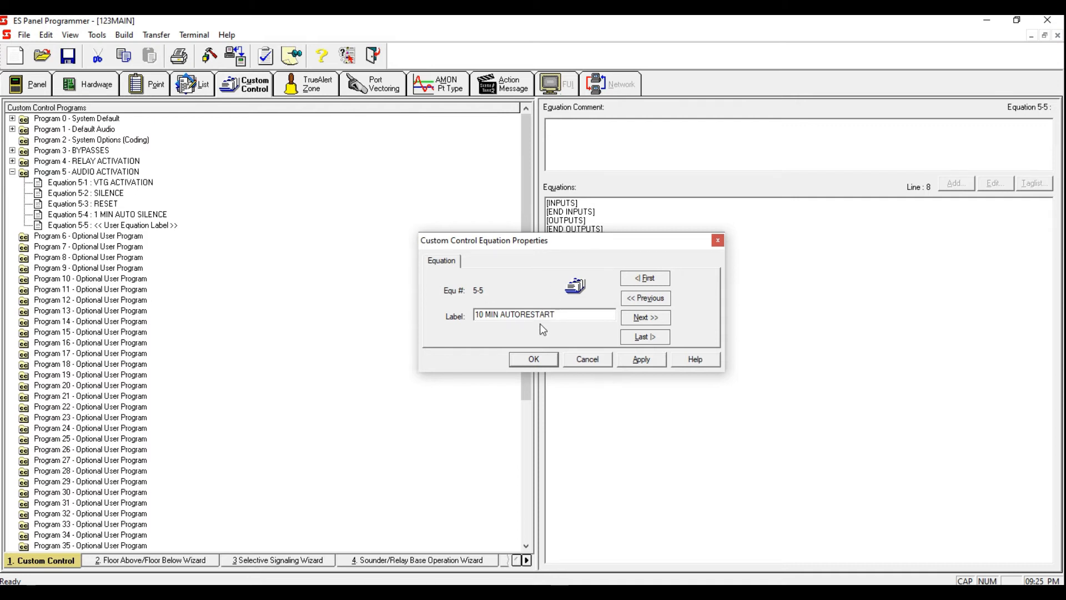
{"action": "left_click", "coordinate": [626, 354]}
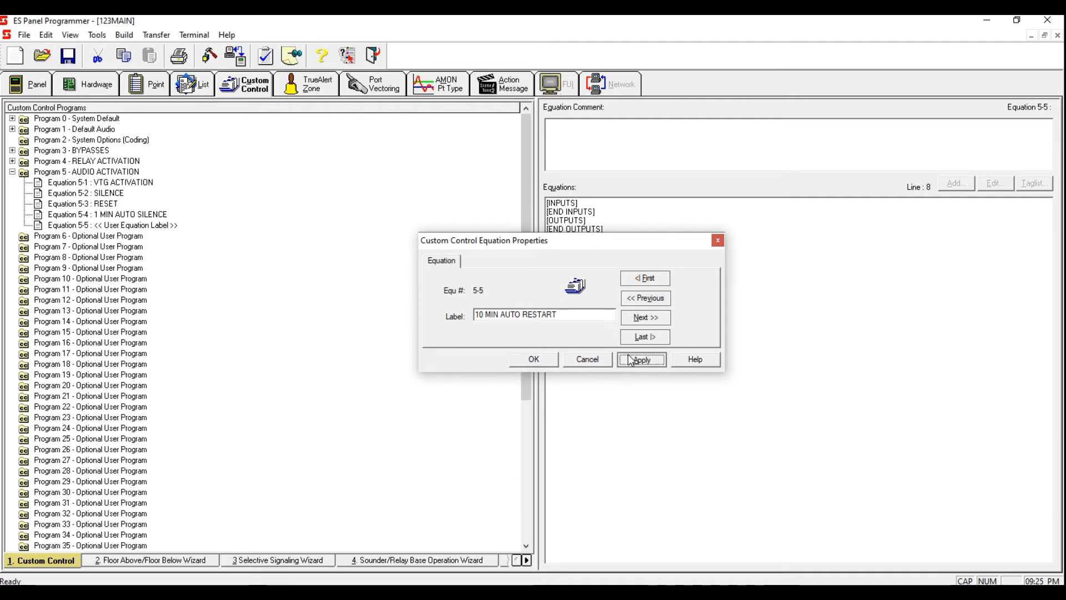
{"action": "left_click", "coordinate": [551, 362]}
Step: Add a new equation to Program 5 labelled 7TH FLR ALARM
{"action": "right_click", "coordinate": [239, 225]}
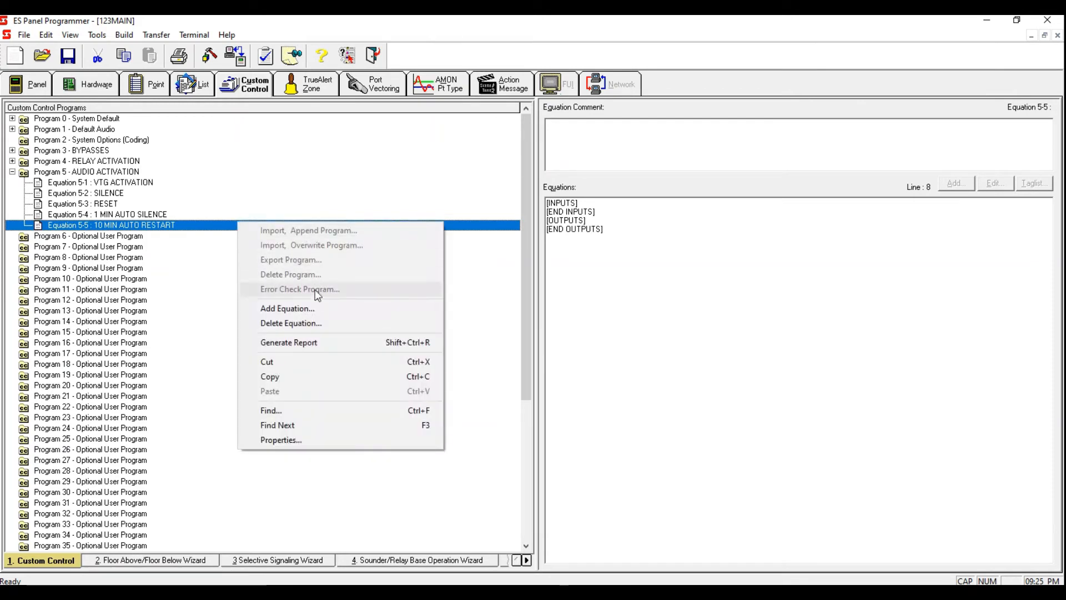
{"action": "left_click", "coordinate": [311, 310]}
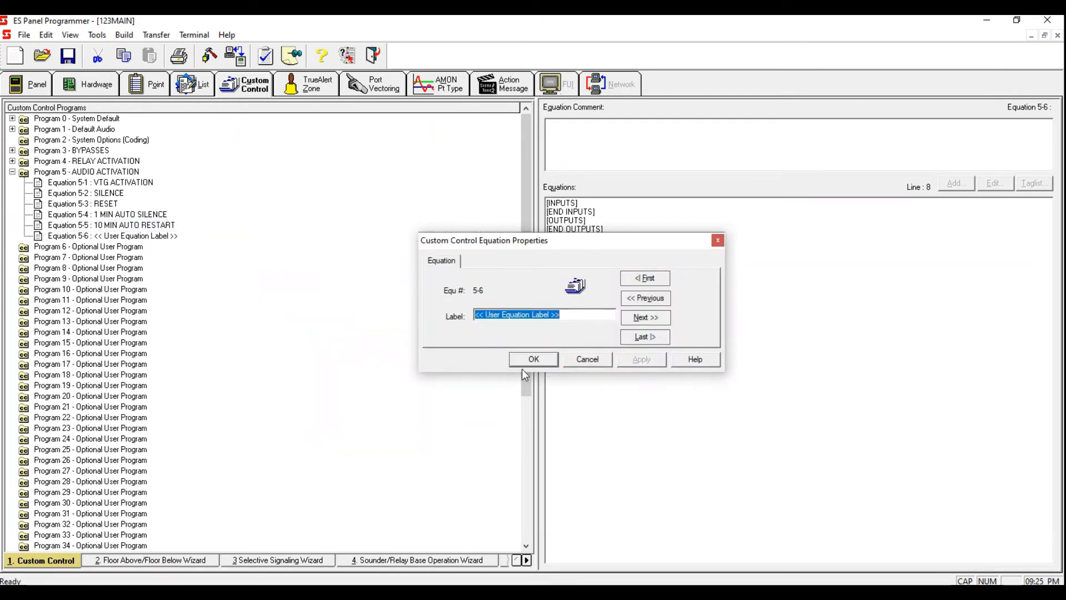
{"action": "type", "text": "7TH FL"}
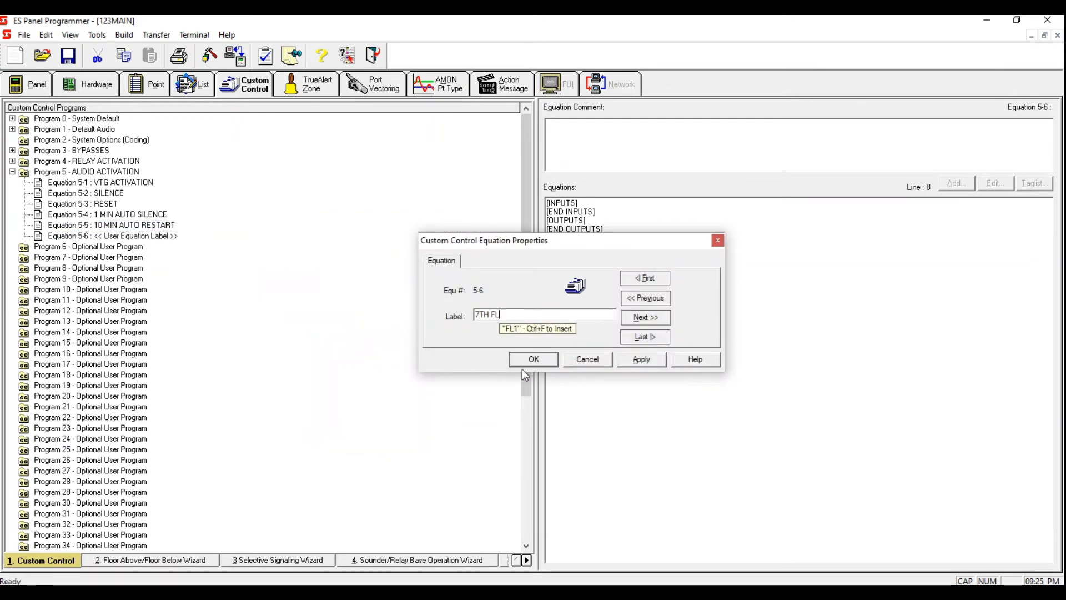
{"action": "type", "text": "R ALARM"}
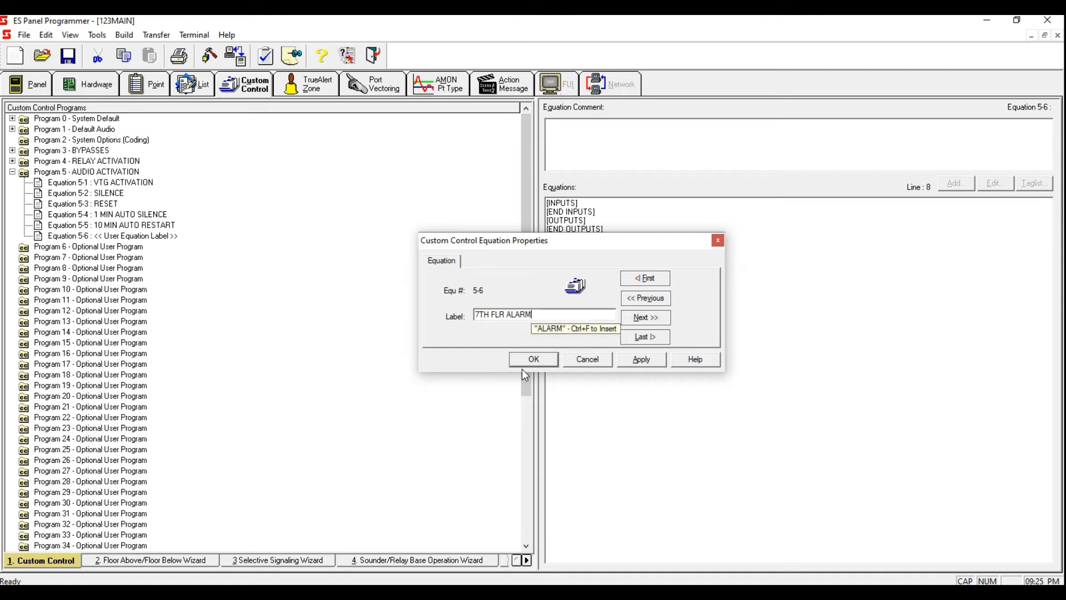
{"action": "left_click", "coordinate": [641, 359]}
{"action": "left_click", "coordinate": [589, 360]}
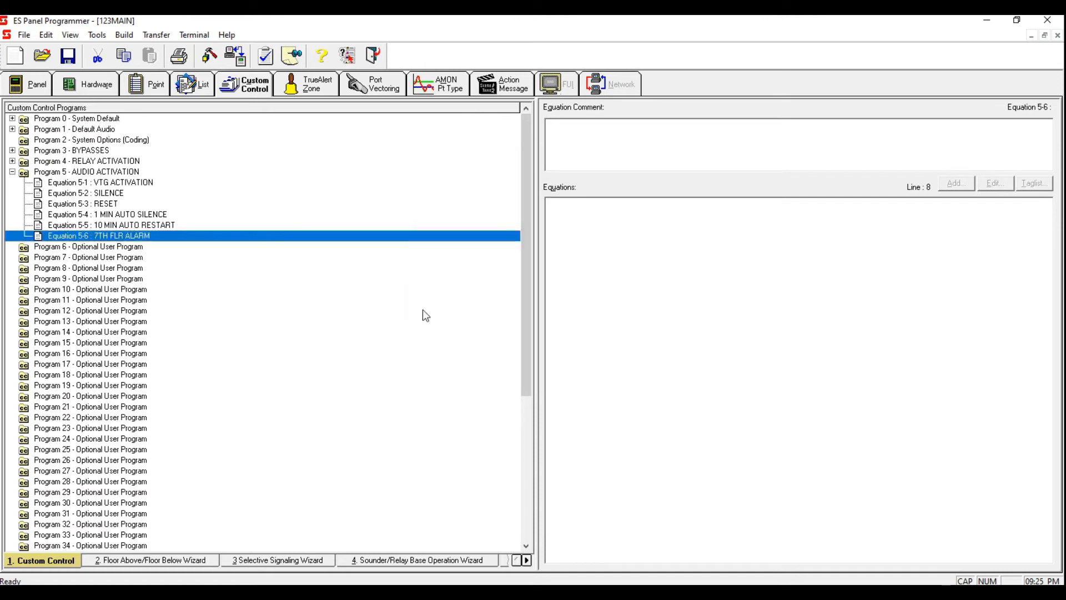
Step: Add a new equation to Program 5 labelled 6TH FLR ALARM
{"action": "right_click", "coordinate": [245, 236]}
{"action": "left_click", "coordinate": [349, 321]}
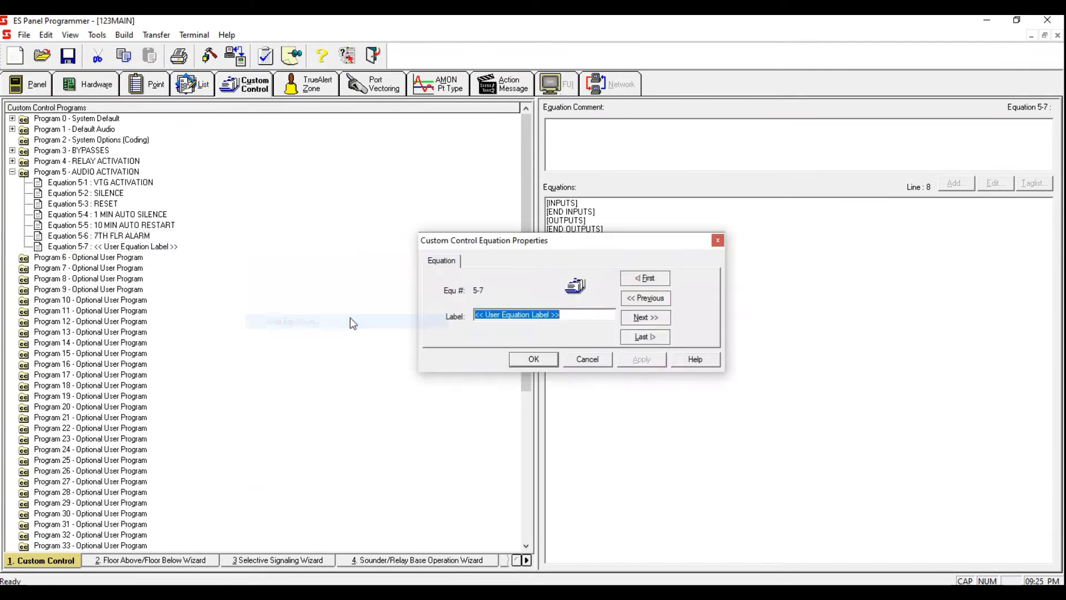
{"action": "type", "text": "6TH FLR ALAEM"}
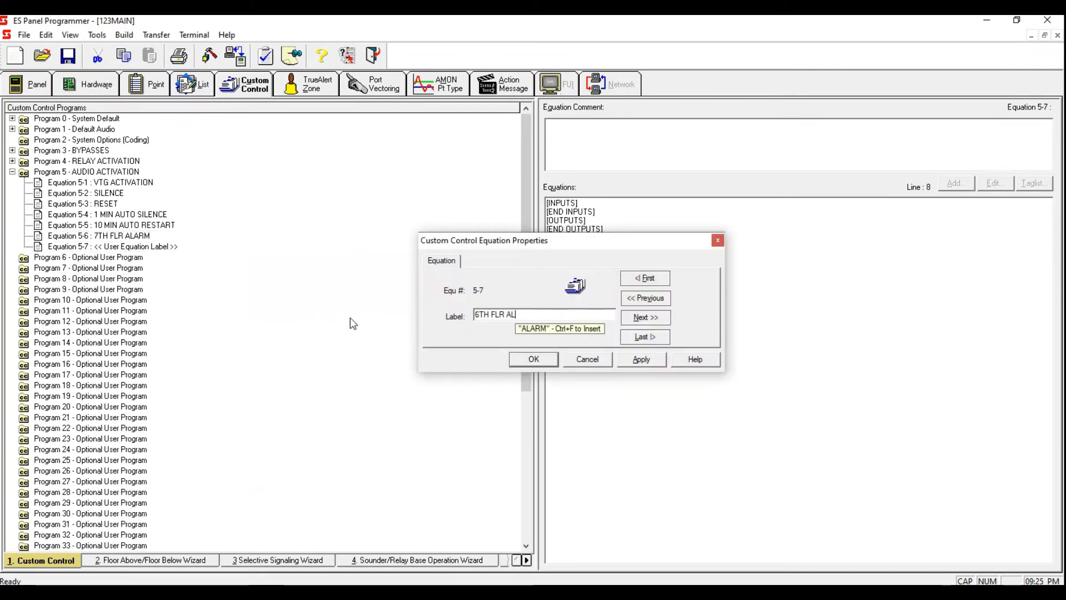
{"action": "left_click_drag", "start_coordinate": [522, 313], "coordinate": [527, 313]}
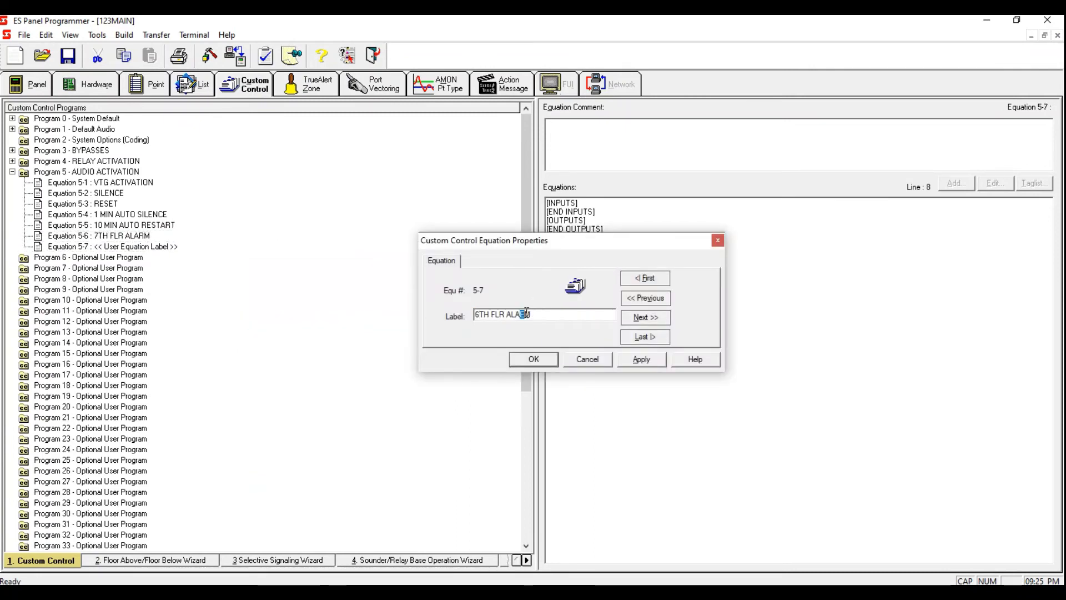
{"action": "type", "text": "RM"}
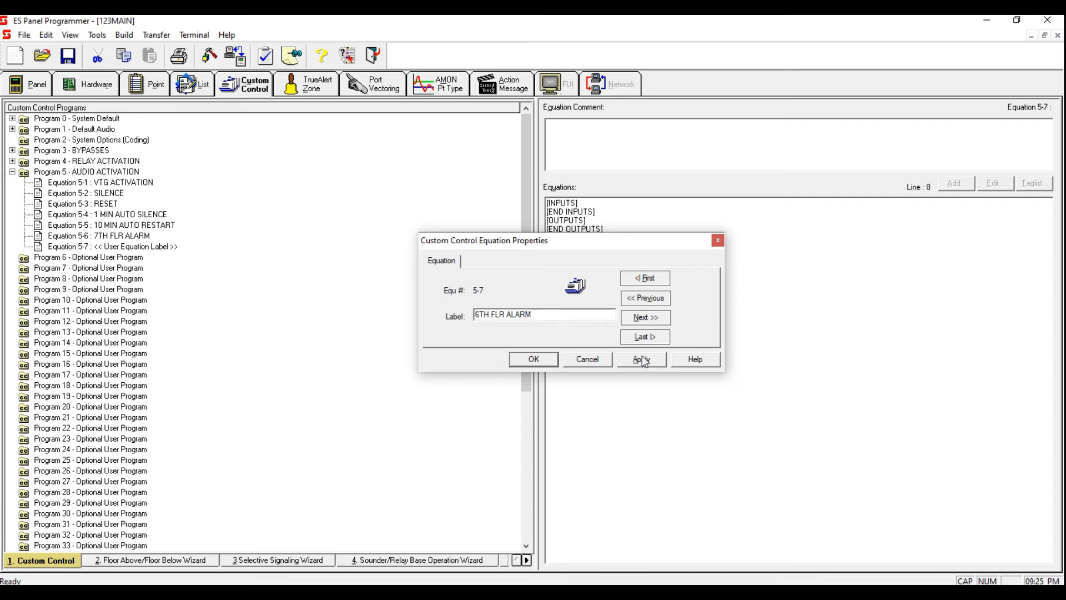
{"action": "left_click", "coordinate": [642, 359]}
{"action": "left_click", "coordinate": [545, 366]}
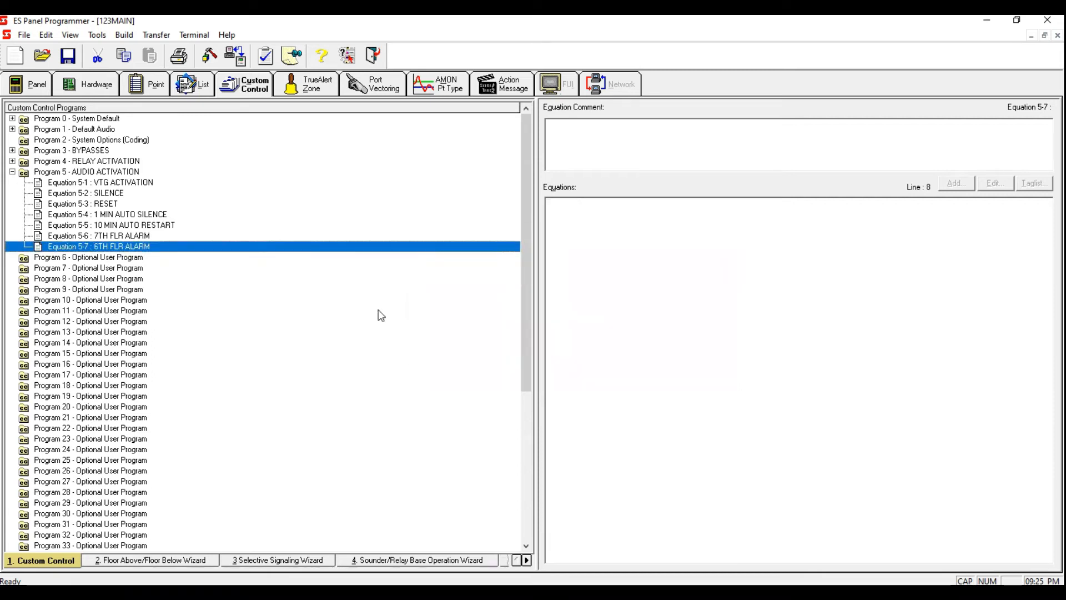
Step: Add a new equation to Program 5 labelled 5TH FLR ALARM
{"action": "right_click", "coordinate": [245, 251]}
{"action": "left_click", "coordinate": [310, 335]}
{"action": "type", "text": "5TH FLR ALARM"}
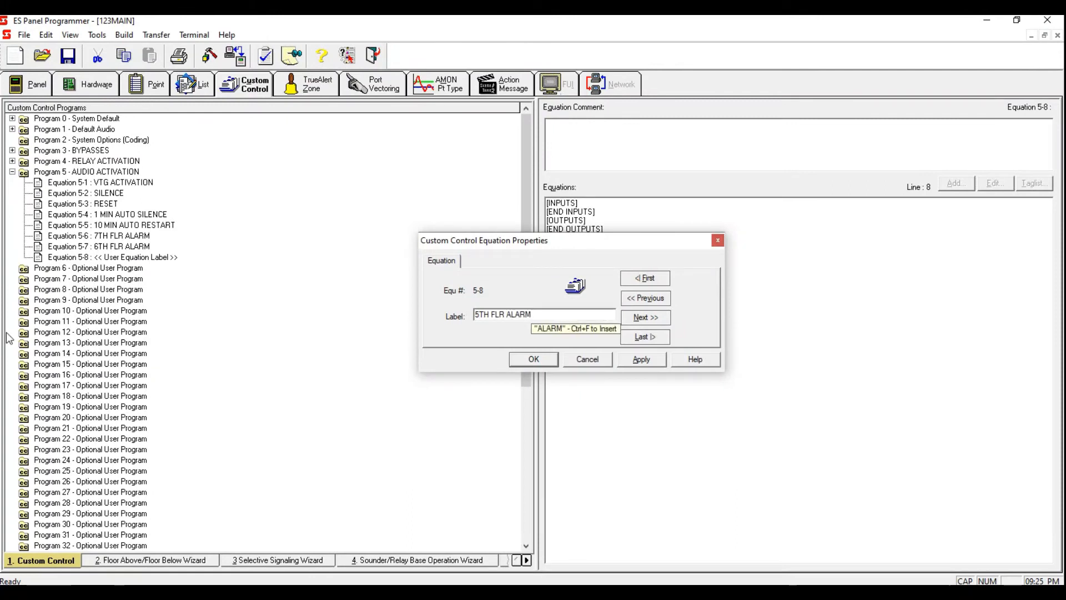
{"action": "left_click", "coordinate": [638, 360]}
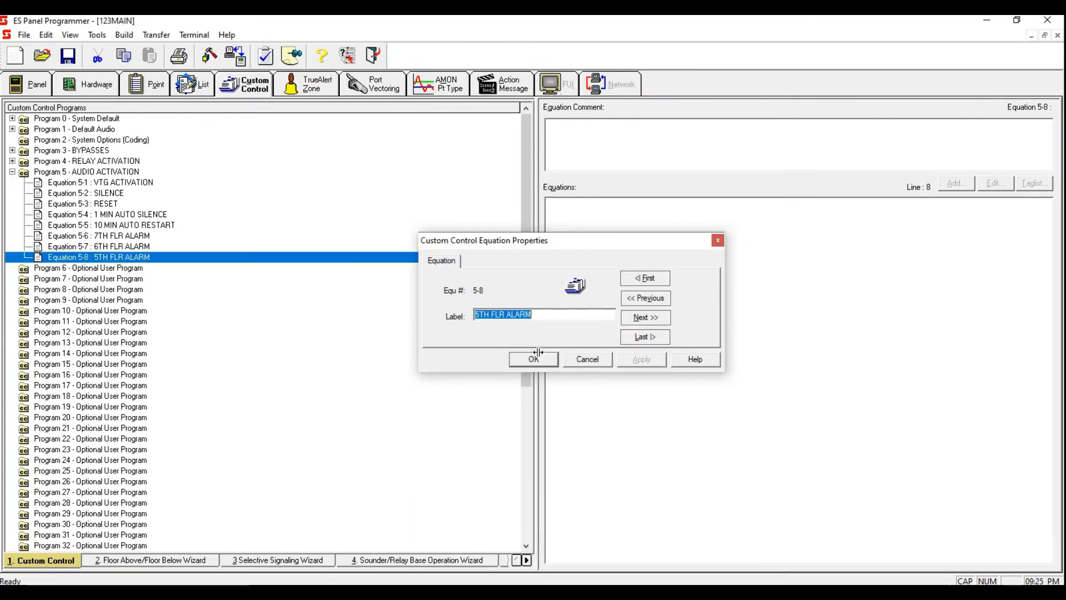
{"action": "left_click", "coordinate": [532, 360]}
Step: Add a new equation to Program 5 labelled 4TH FLR ALARM
{"action": "right_click", "coordinate": [149, 255]}
{"action": "left_click", "coordinate": [294, 342]}
{"action": "type", "text": "4TH FLR ALARM"}
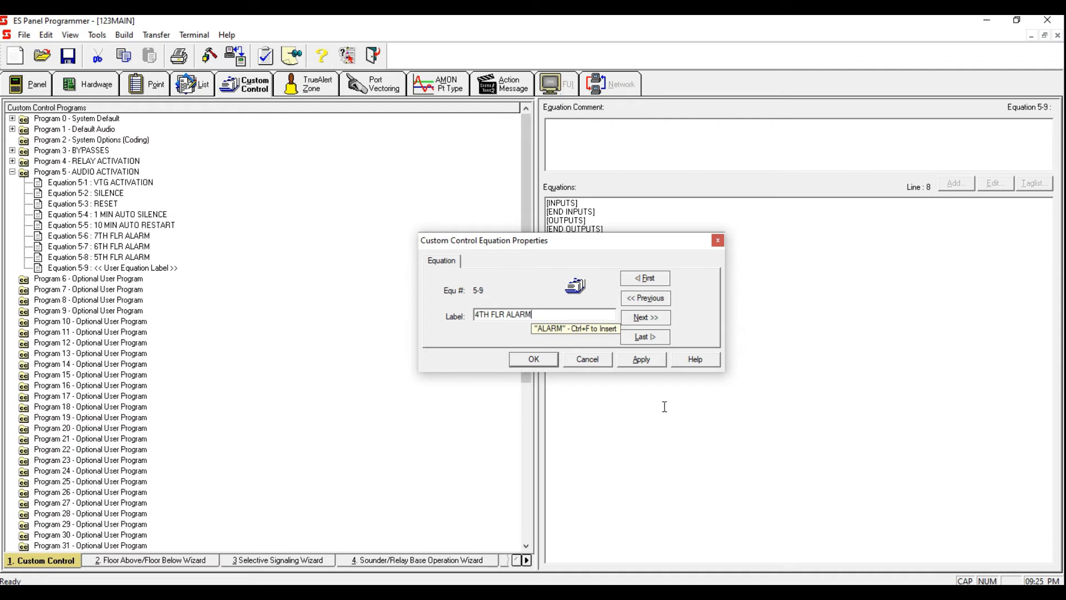
{"action": "left_click", "coordinate": [641, 360]}
{"action": "left_click", "coordinate": [528, 360]}
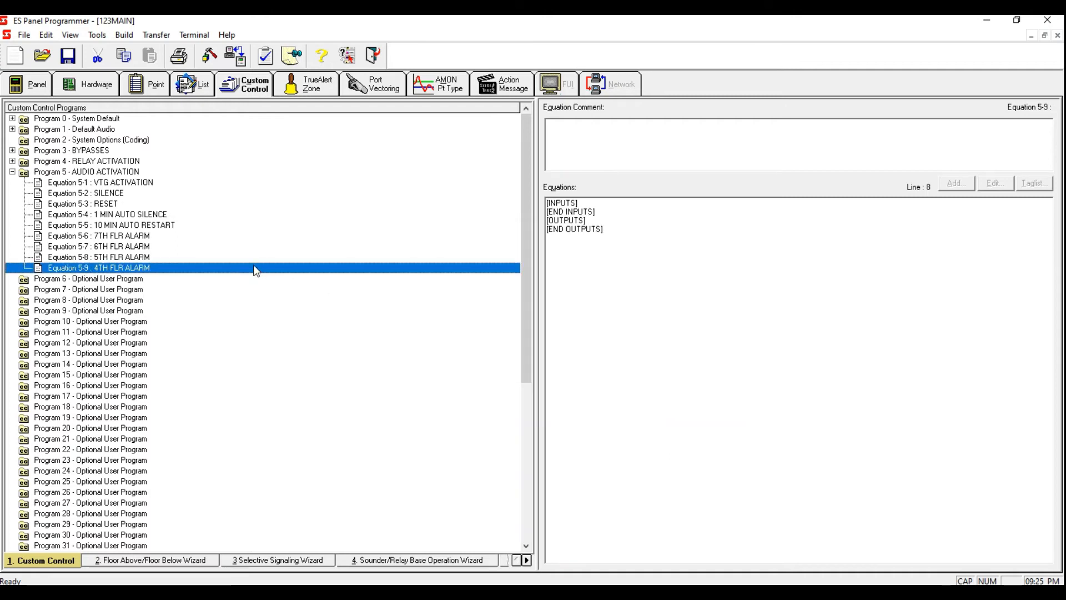
Step: Add a new equation to Program 5 labelled 3RD FLR ALARM
{"action": "right_click", "coordinate": [255, 268]}
{"action": "left_click", "coordinate": [304, 352]}
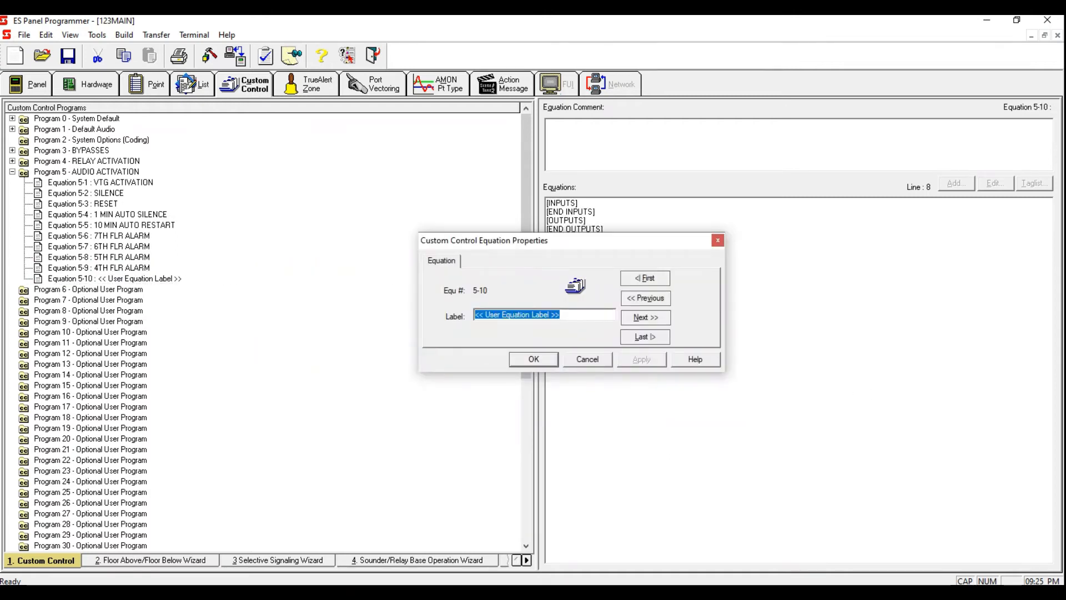
{"action": "type", "text": "3RD FLR ALARM"}
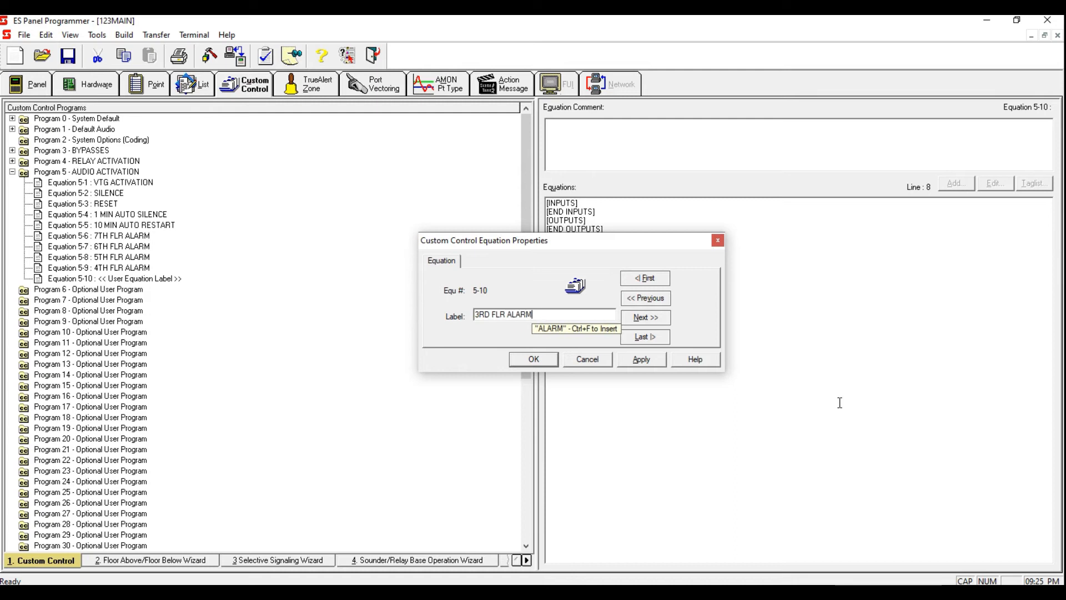
{"action": "left_click", "coordinate": [641, 359]}
{"action": "left_click", "coordinate": [533, 359]}
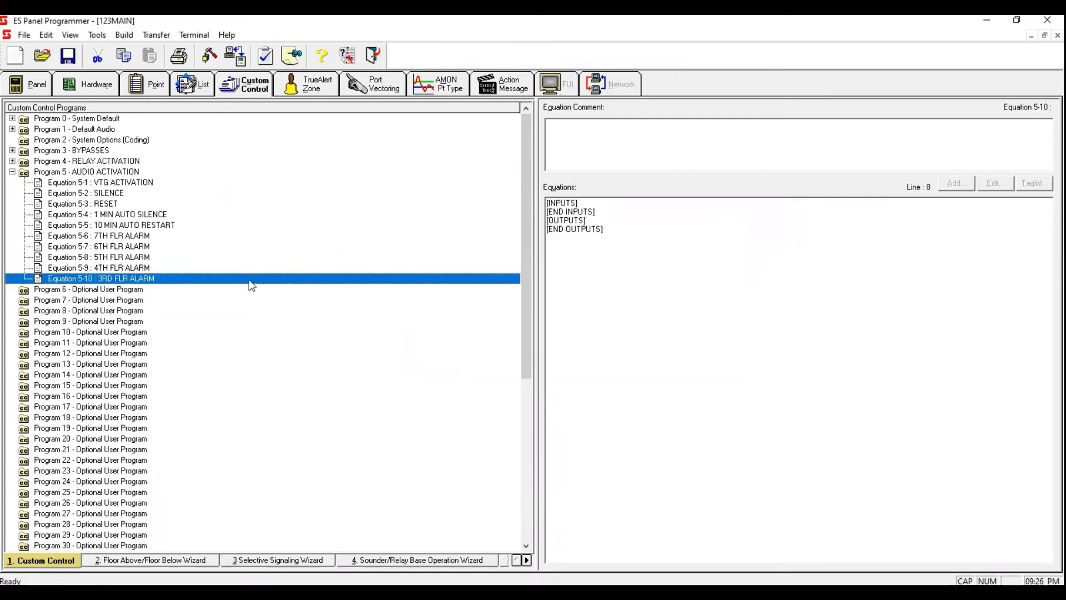
Step: Add a new equation to Program 5 labelled 2ND FLR ALARM
{"action": "right_click", "coordinate": [249, 278]}
{"action": "left_click", "coordinate": [297, 366]}
{"action": "type", "text": "2"}
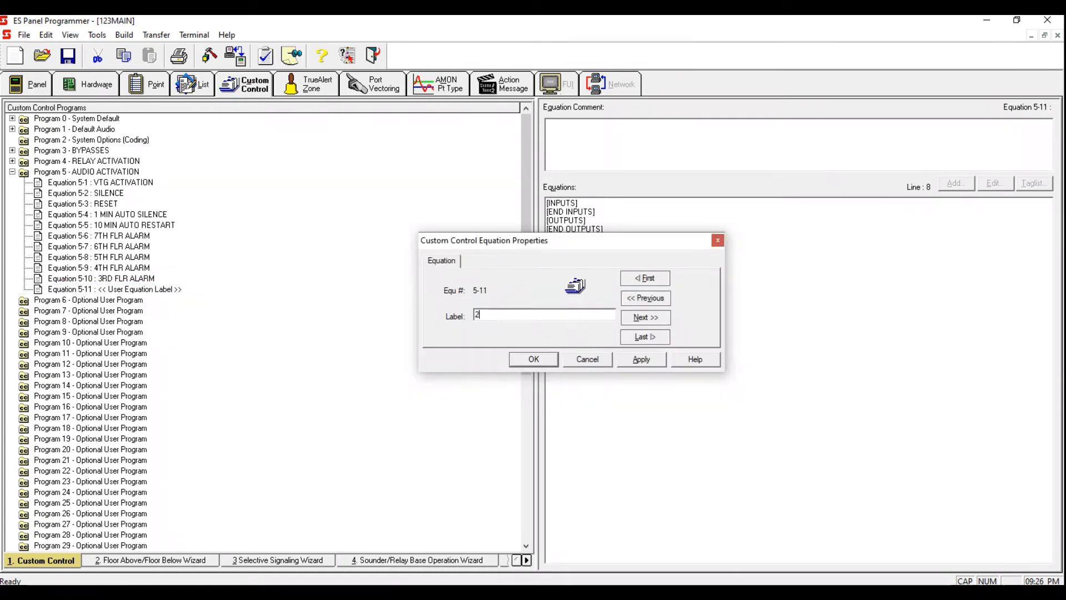
{"action": "type", "text": "ND FLR ALARM"}
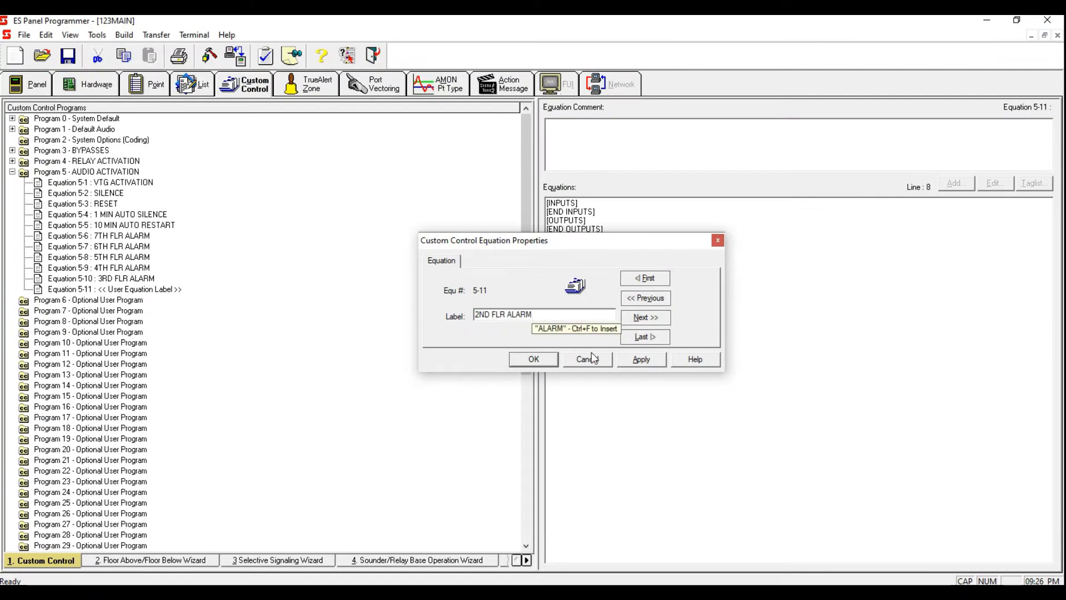
{"action": "left_click", "coordinate": [641, 359]}
{"action": "left_click", "coordinate": [534, 360]}
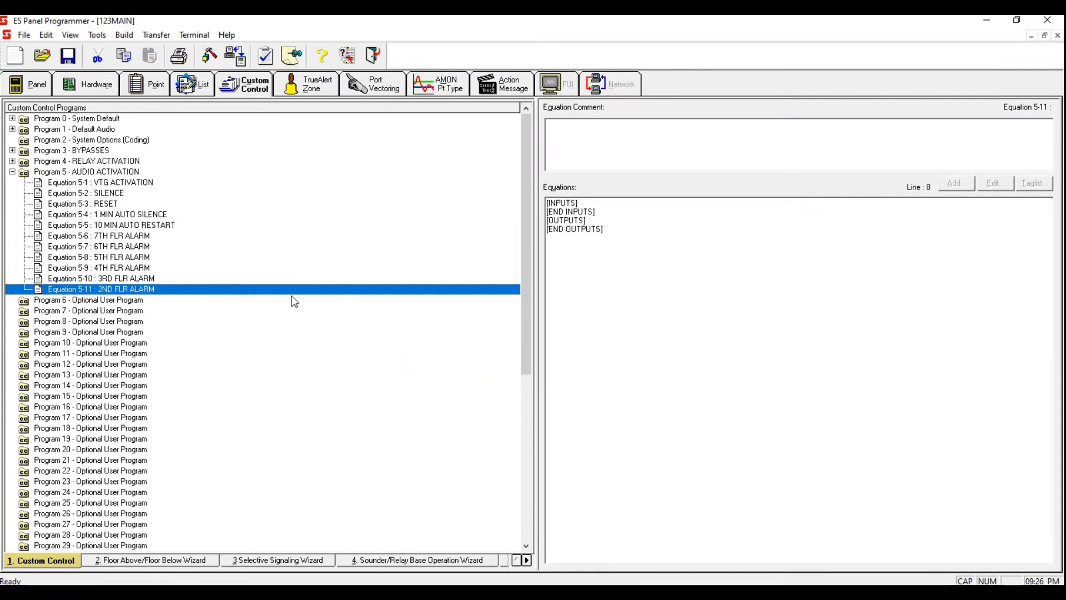
Step: Add a new equation to Program 5 labelled MAIN FLR ALARM
{"action": "right_click", "coordinate": [291, 290]}
{"action": "left_click", "coordinate": [466, 376]}
{"action": "type", "text": "MAIN FLR ALARM"}
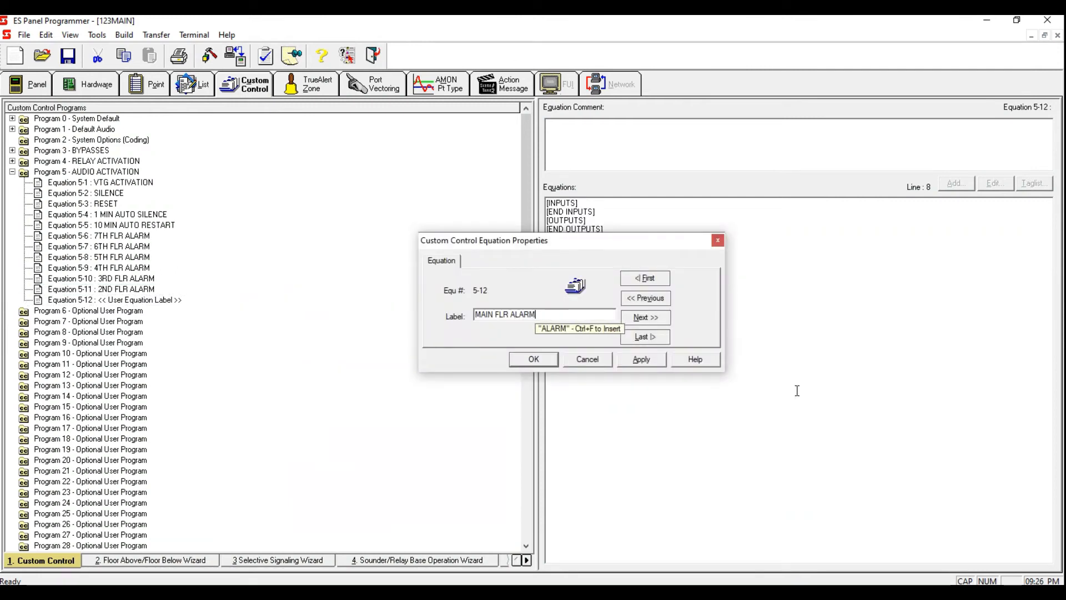
{"action": "left_click", "coordinate": [639, 359]}
{"action": "left_click", "coordinate": [581, 362]}
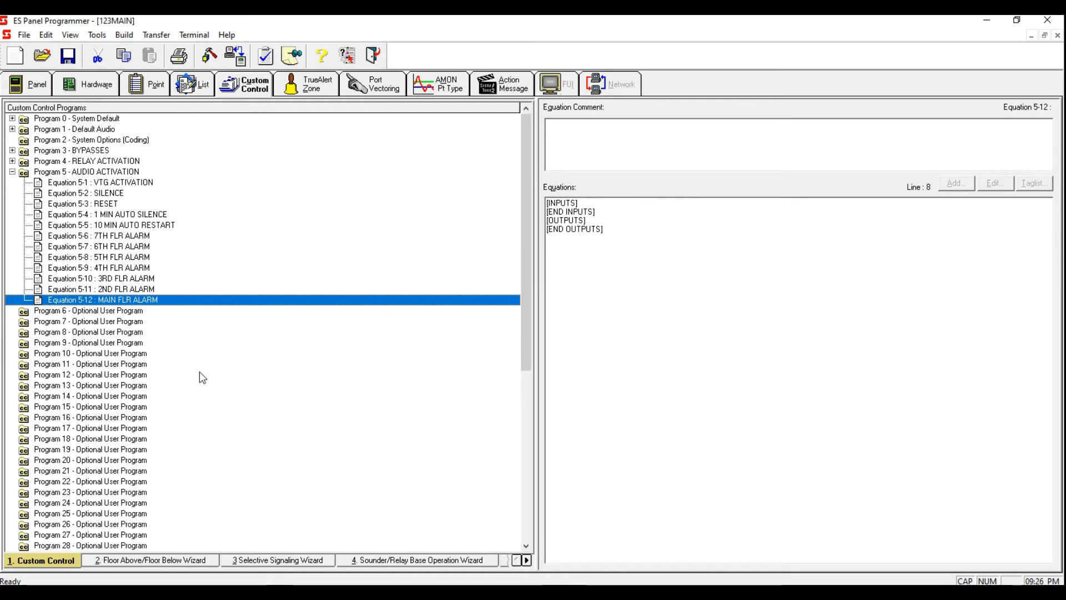
Step: In the hardware's 256 Point Digital Pseudo card P512-767, give point P520 the custom label 1 MINUTE AUTO SILENCE
{"action": "left_click", "coordinate": [171, 215]}
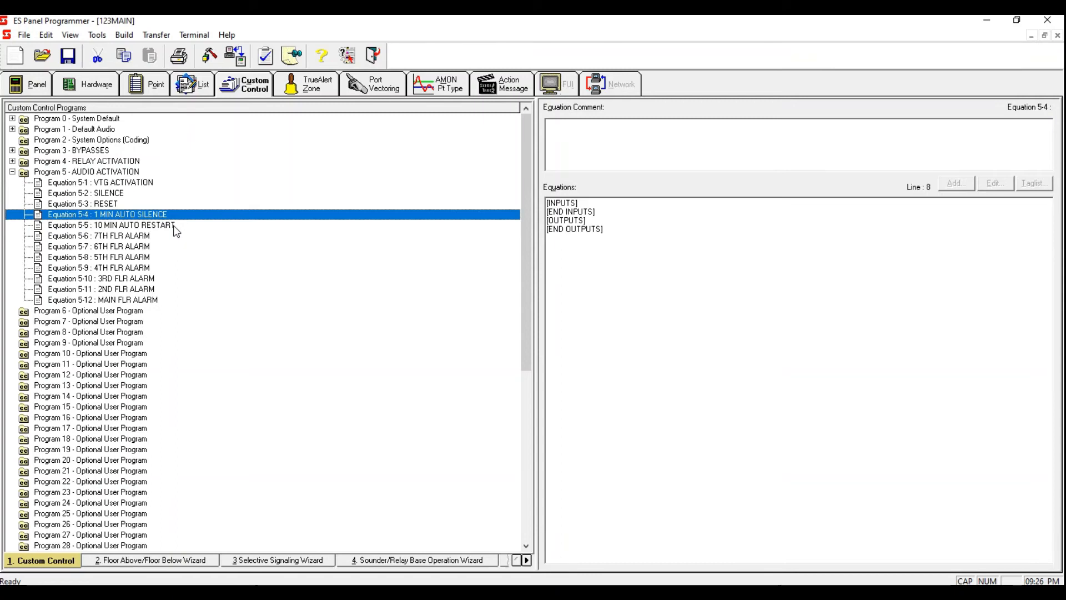
{"action": "left_click", "coordinate": [176, 227]}
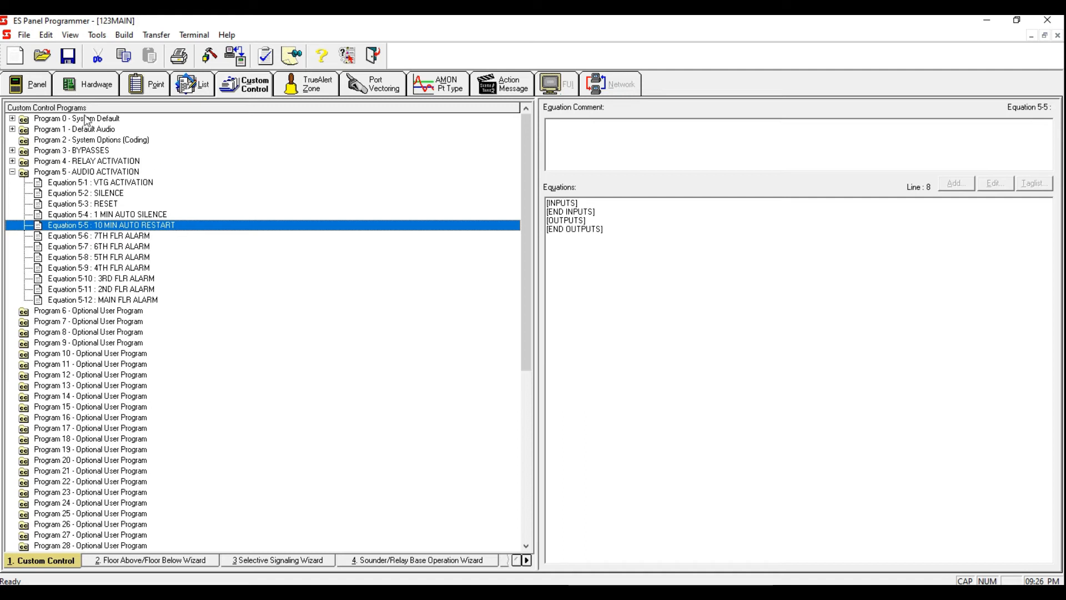
{"action": "left_click", "coordinate": [38, 88]}
{"action": "left_click", "coordinate": [79, 88]}
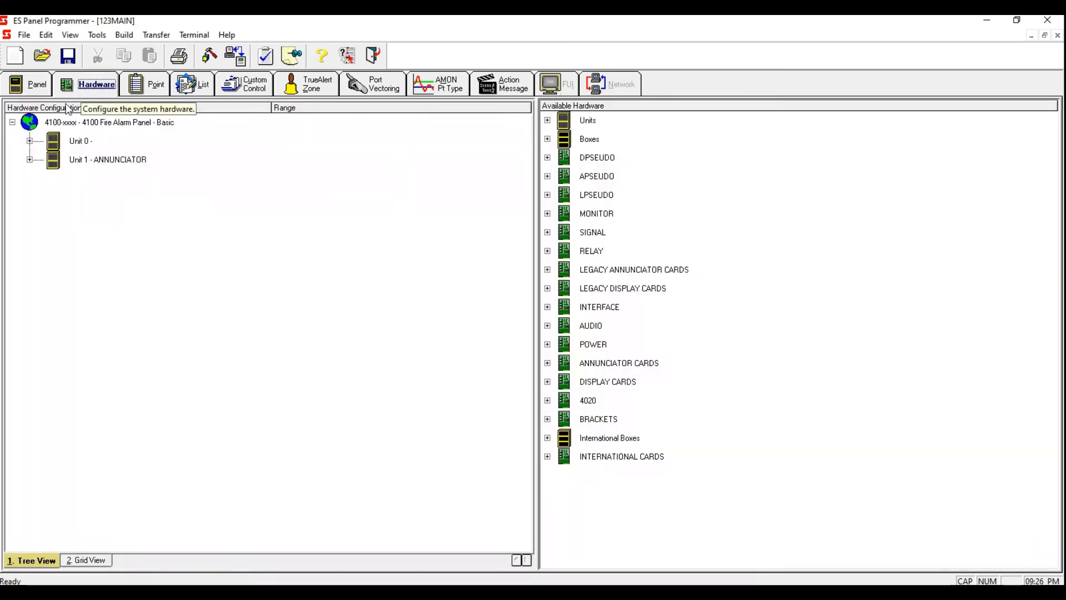
{"action": "left_click", "coordinate": [29, 141]}
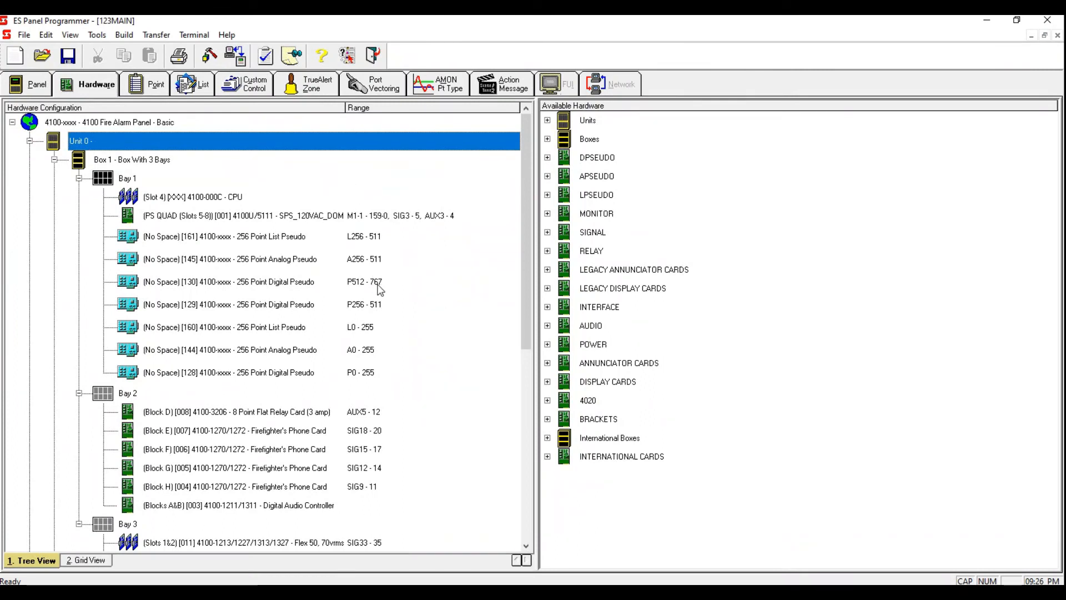
{"action": "left_click", "coordinate": [379, 286]}
{"action": "double_click", "coordinate": [379, 286]}
{"action": "left_click", "coordinate": [433, 137]}
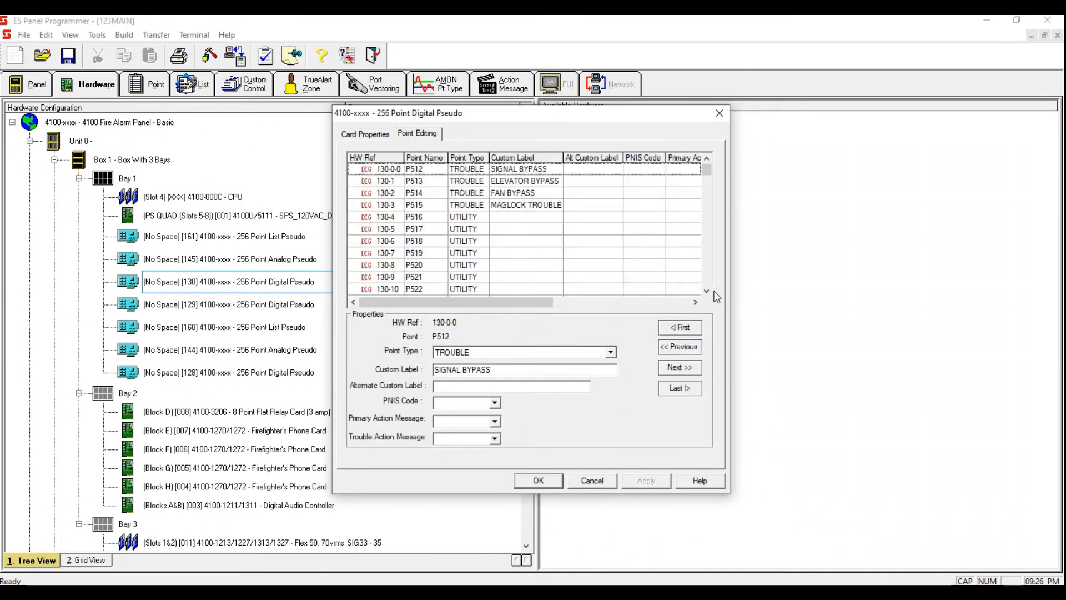
{"action": "left_click", "coordinate": [706, 290]}
{"action": "left_click", "coordinate": [496, 256]}
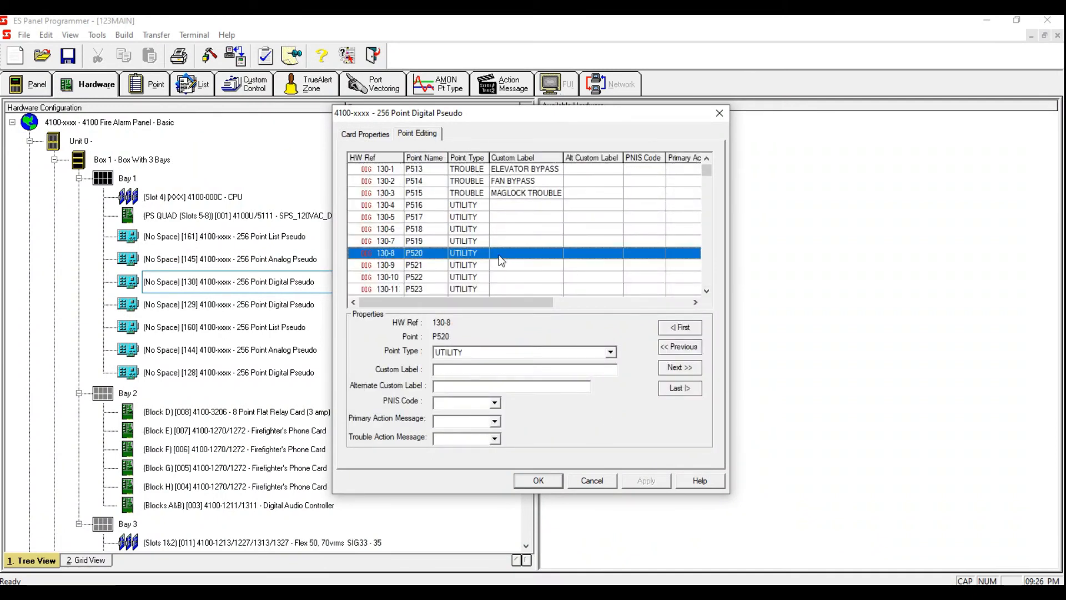
{"action": "left_click", "coordinate": [489, 371]}
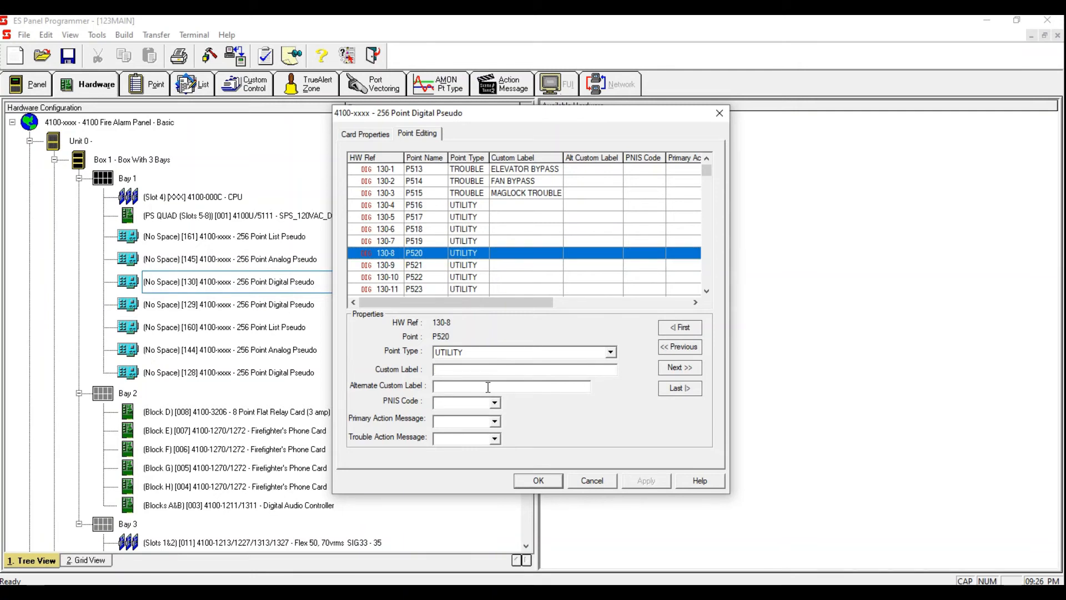
{"action": "type", "text": "1 MINUTE AUTO SILENCE"}
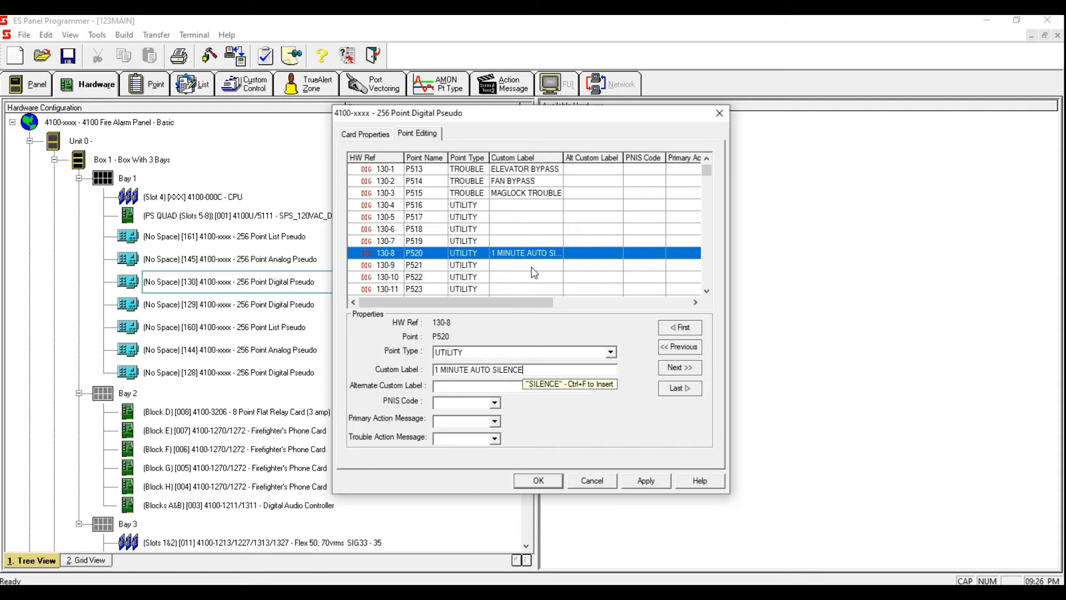
{"action": "left_click", "coordinate": [527, 266]}
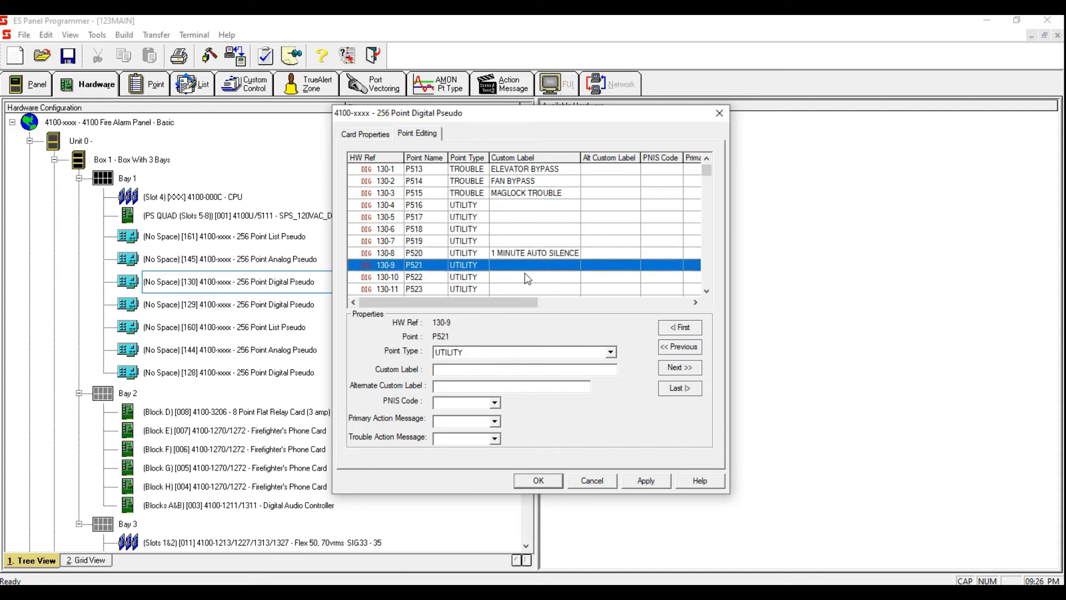
Step: Give digital pseudo point P521 the custom label 10 MINUTE AUTO SILENCE and apply the card changes
{"action": "left_click", "coordinate": [472, 369]}
{"action": "type", "text": "10"}
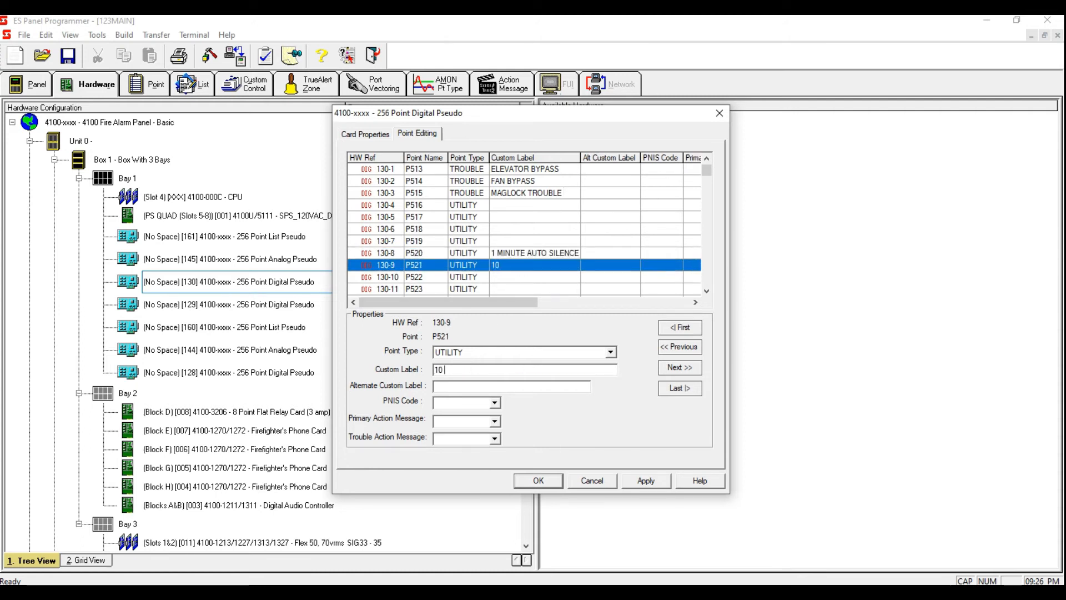
{"action": "type", "text": " MINUTE AUTO SILENCE"}
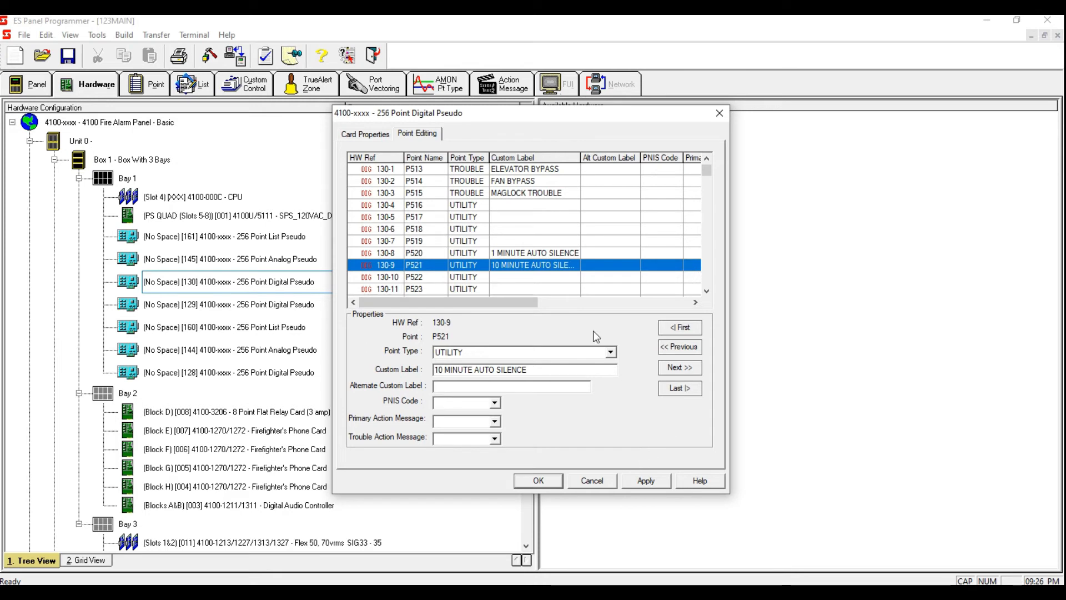
{"action": "left_click", "coordinate": [654, 486]}
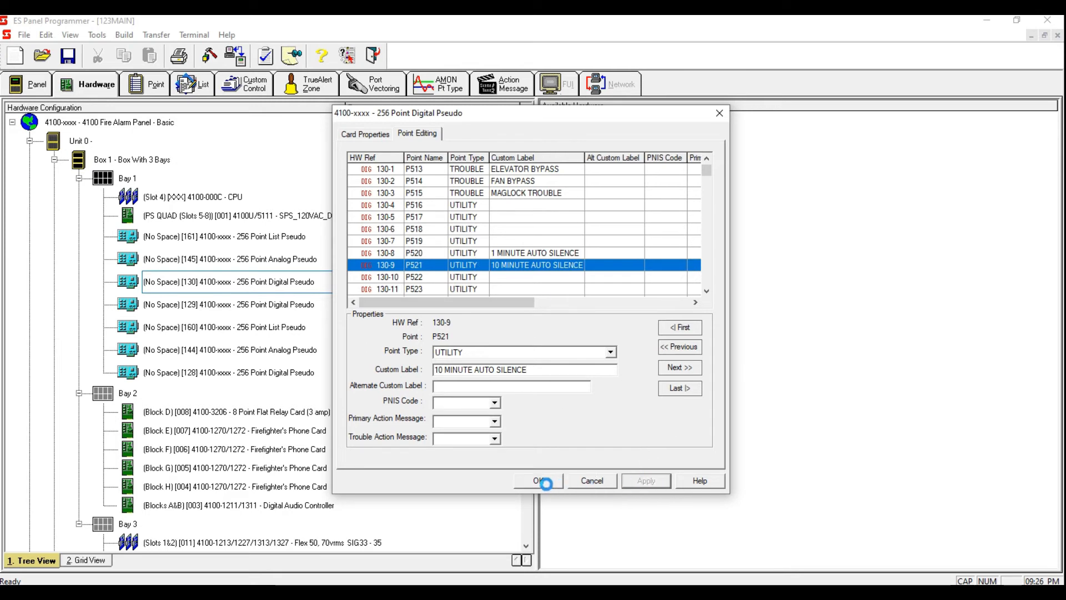
{"action": "left_click", "coordinate": [540, 482]}
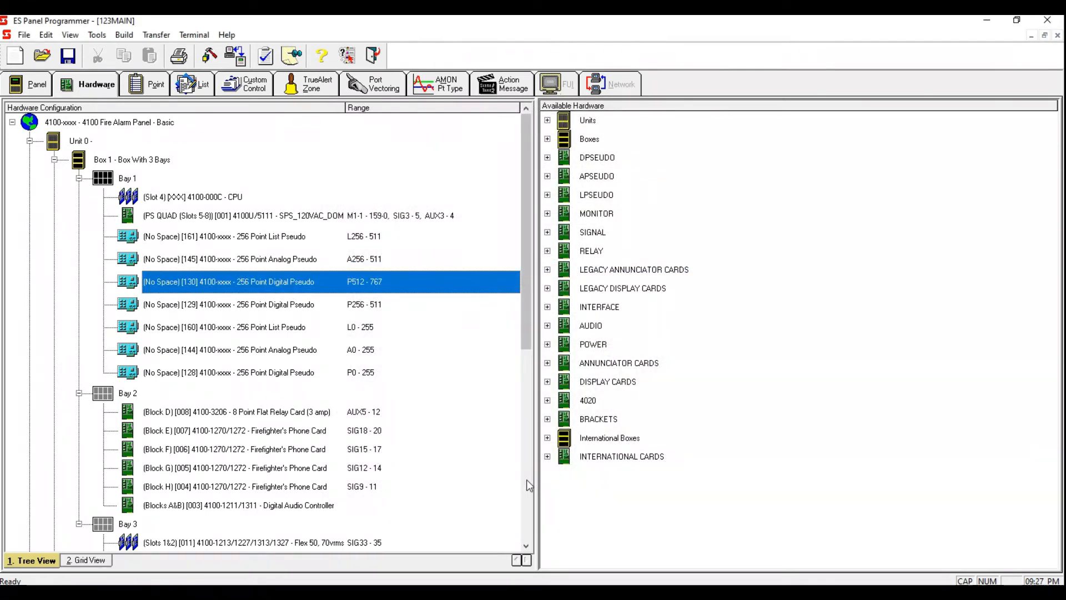
Step: In the 256 Point Analog Pseudo card, set point A256 to type TIMER with custom label 1 MINUTE AUTO SILENCE
{"action": "left_click", "coordinate": [375, 258]}
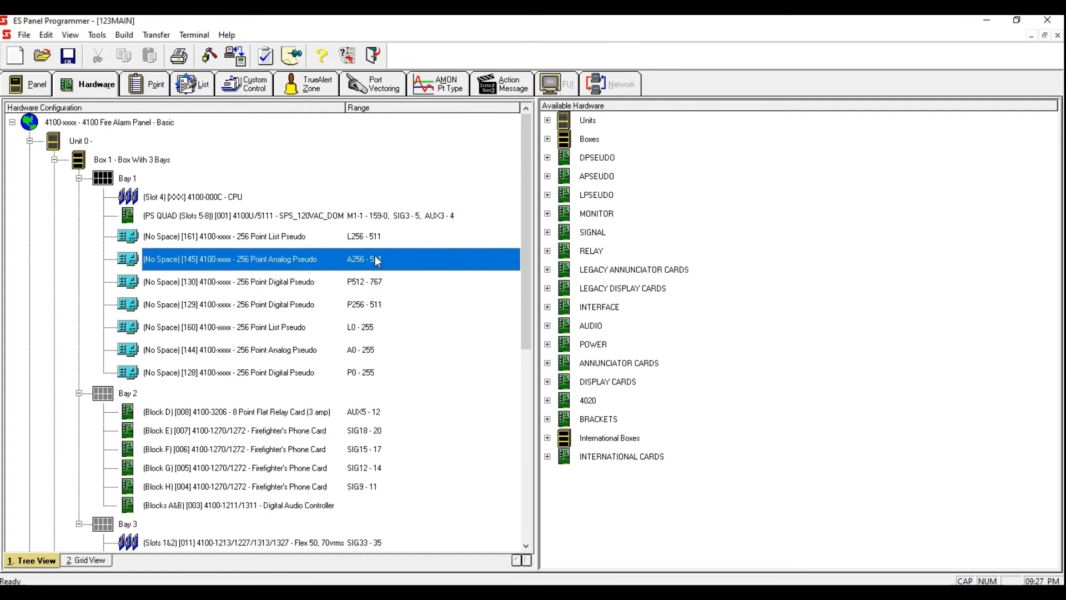
{"action": "double_click", "coordinate": [375, 256]}
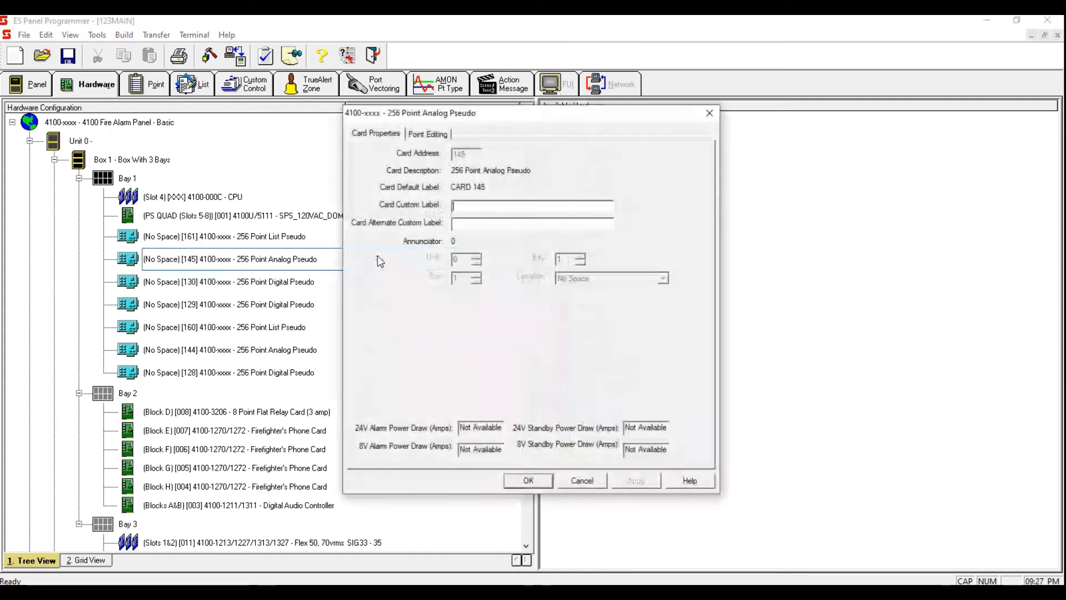
{"action": "left_click", "coordinate": [442, 136]}
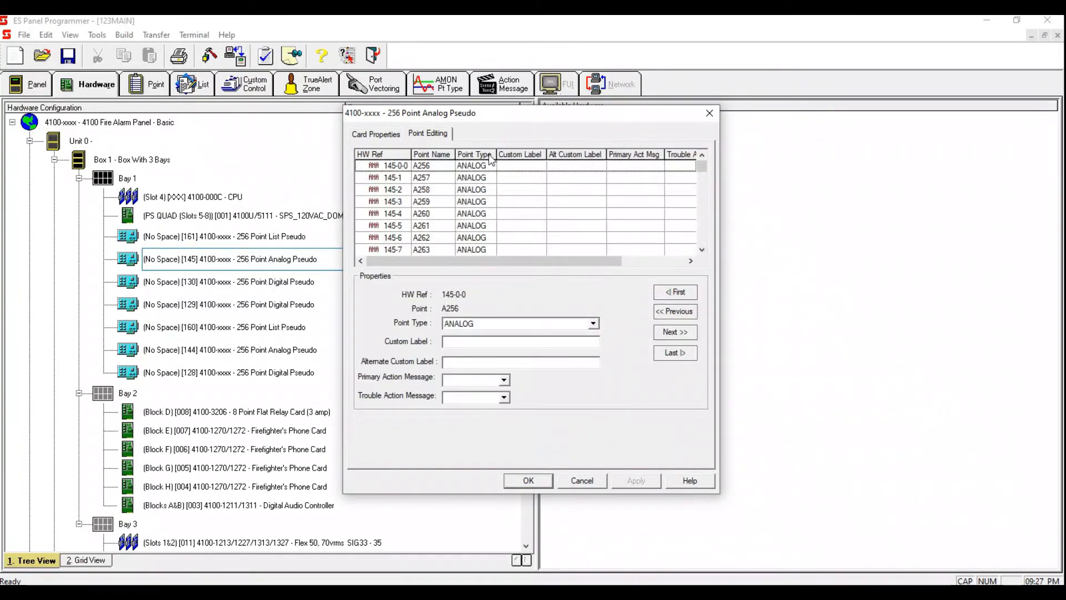
{"action": "left_click", "coordinate": [495, 170]}
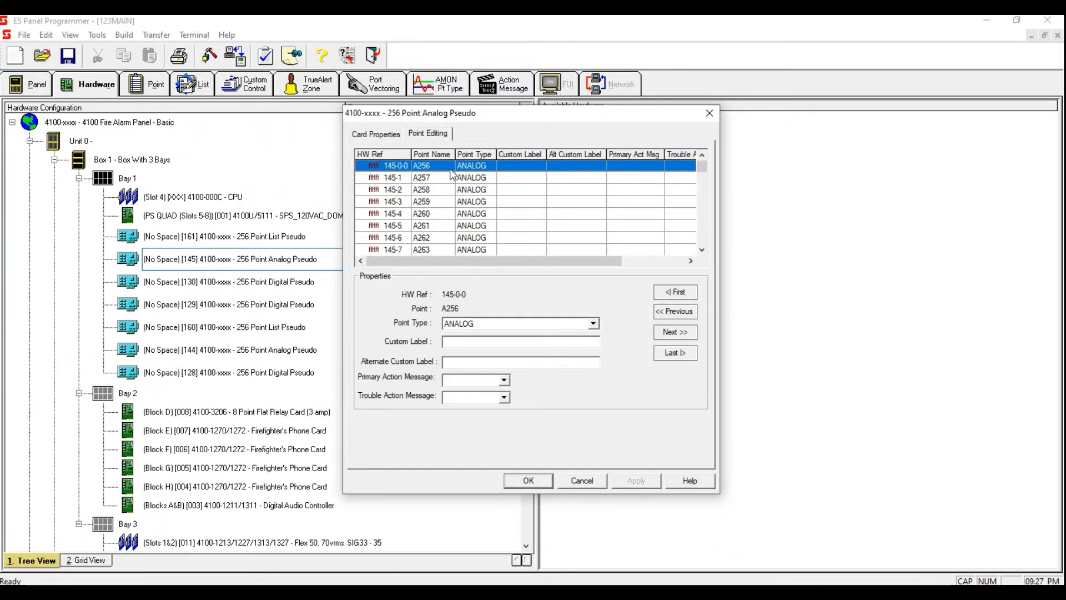
{"action": "left_click", "coordinate": [593, 324]}
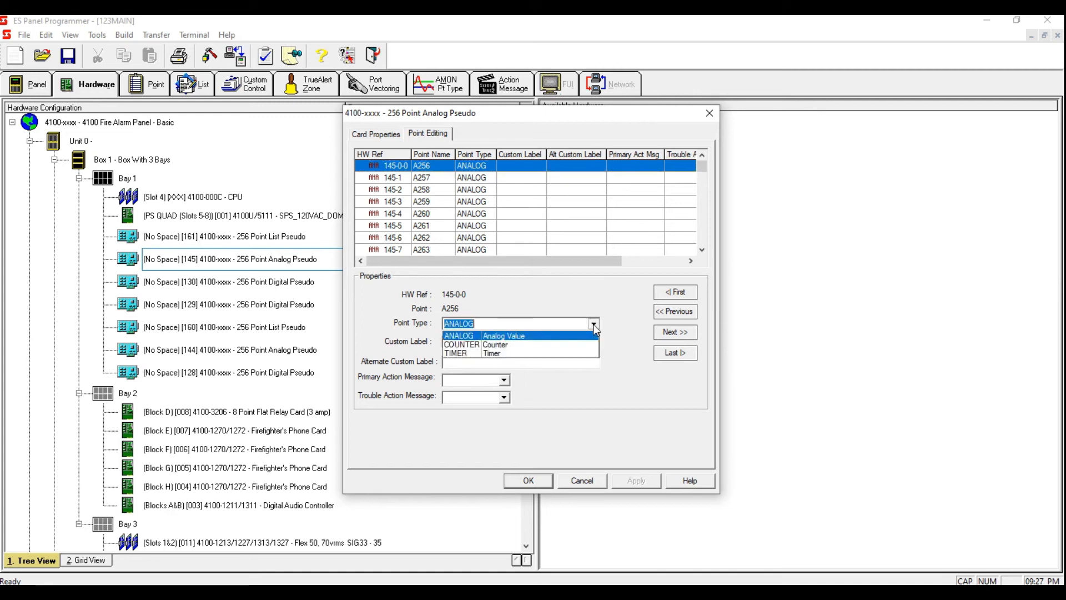
{"action": "left_click", "coordinate": [542, 353]}
{"action": "left_click", "coordinate": [528, 342]}
{"action": "type", "text": "1 MINUTE AUTO SILENCE"}
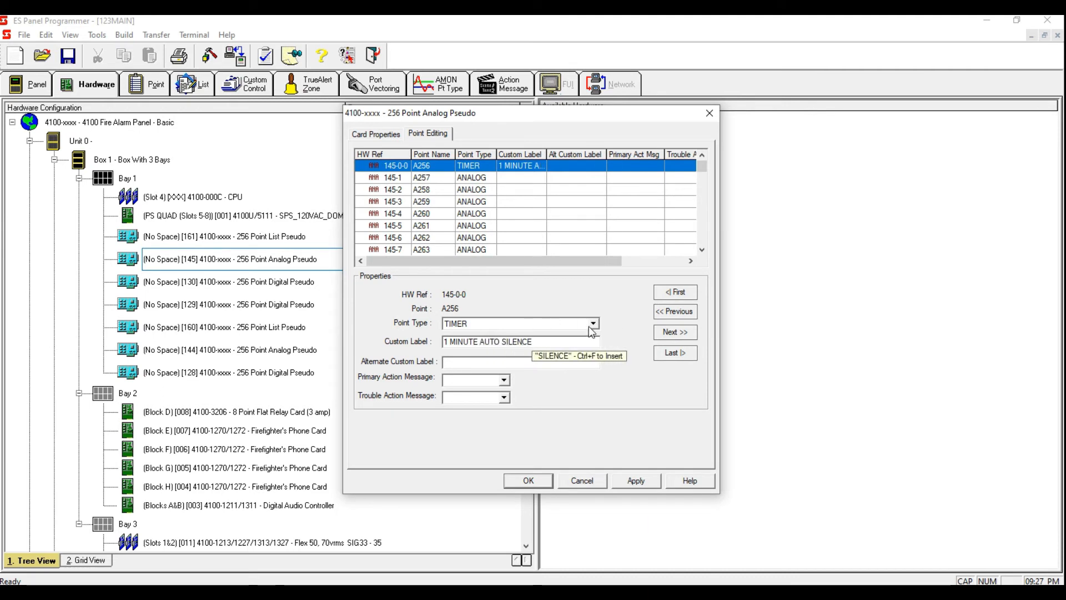
{"action": "left_click", "coordinate": [632, 481]}
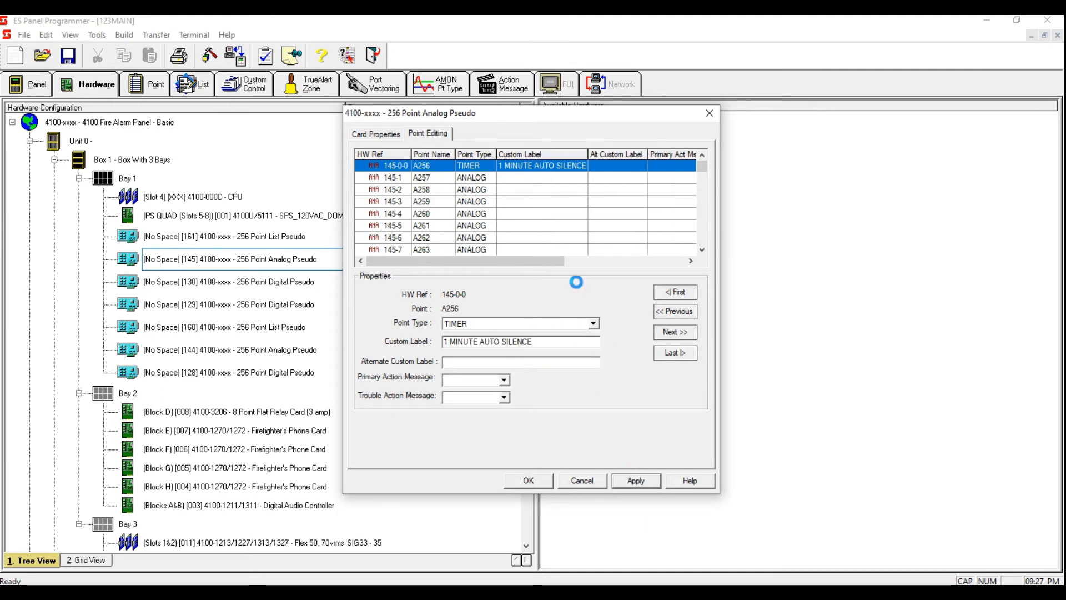
Step: Give analog pseudo point A257 the custom label 10 MINUTE AUTO RESTART and apply the card changes
{"action": "left_click", "coordinate": [507, 184]}
{"action": "left_click", "coordinate": [514, 324]}
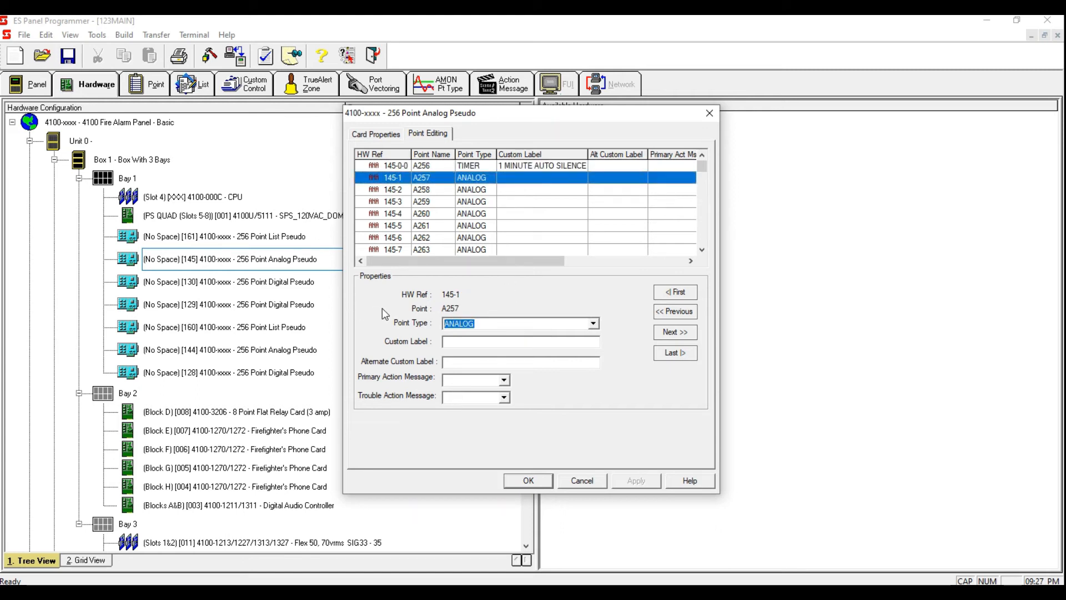
{"action": "left_click", "coordinate": [593, 323]}
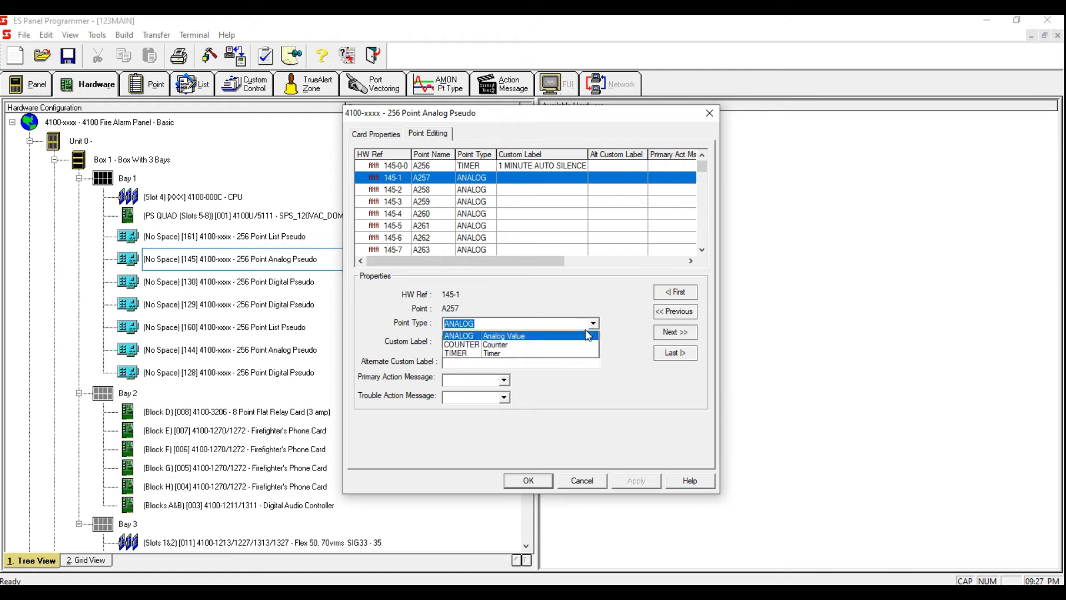
{"action": "left_click", "coordinate": [534, 361]}
{"action": "left_click", "coordinate": [524, 362]}
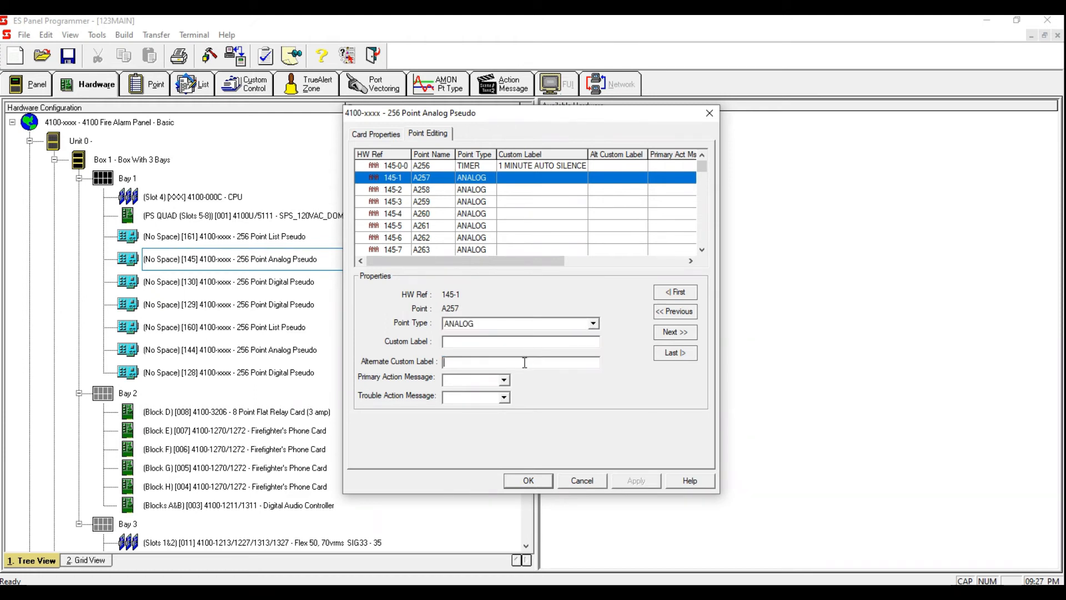
{"action": "left_click", "coordinate": [473, 342]}
{"action": "type", "text": "10 MI"}
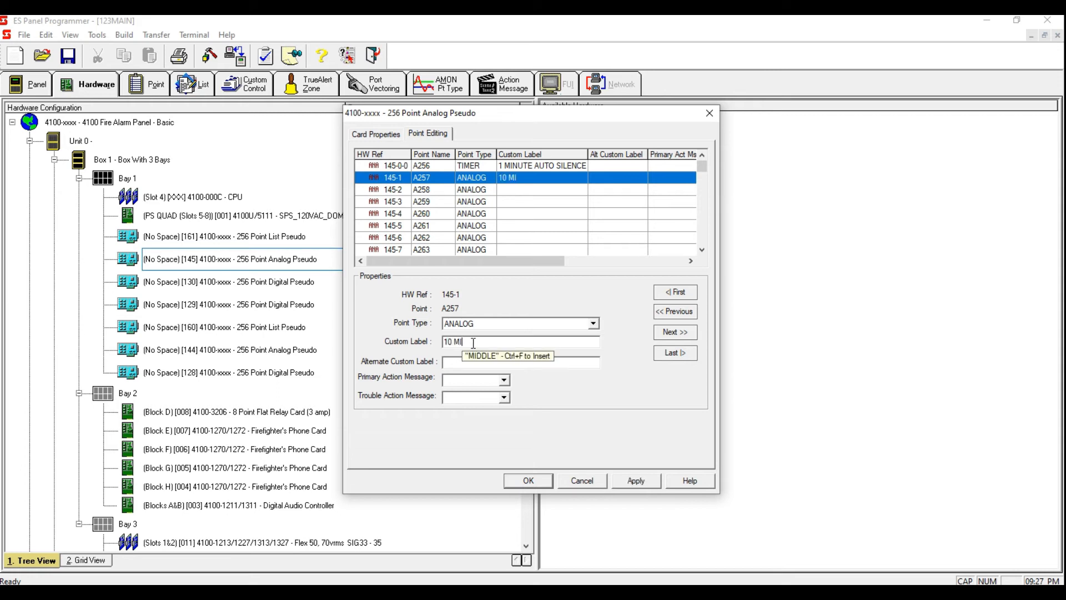
{"action": "type", "text": "NUTE"}
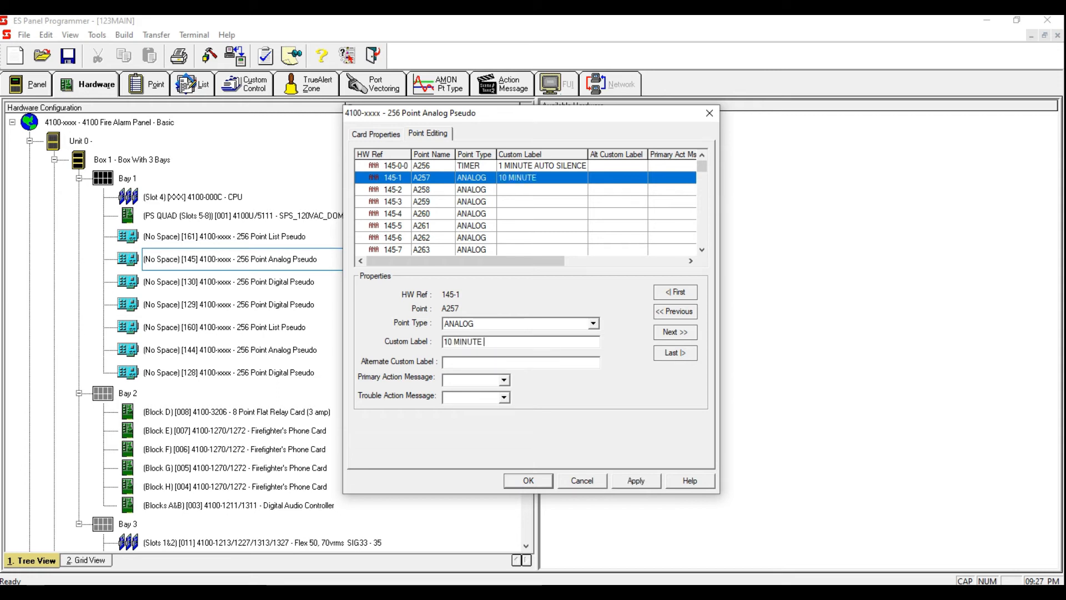
{"action": "type", "text": "AUTO RE"}
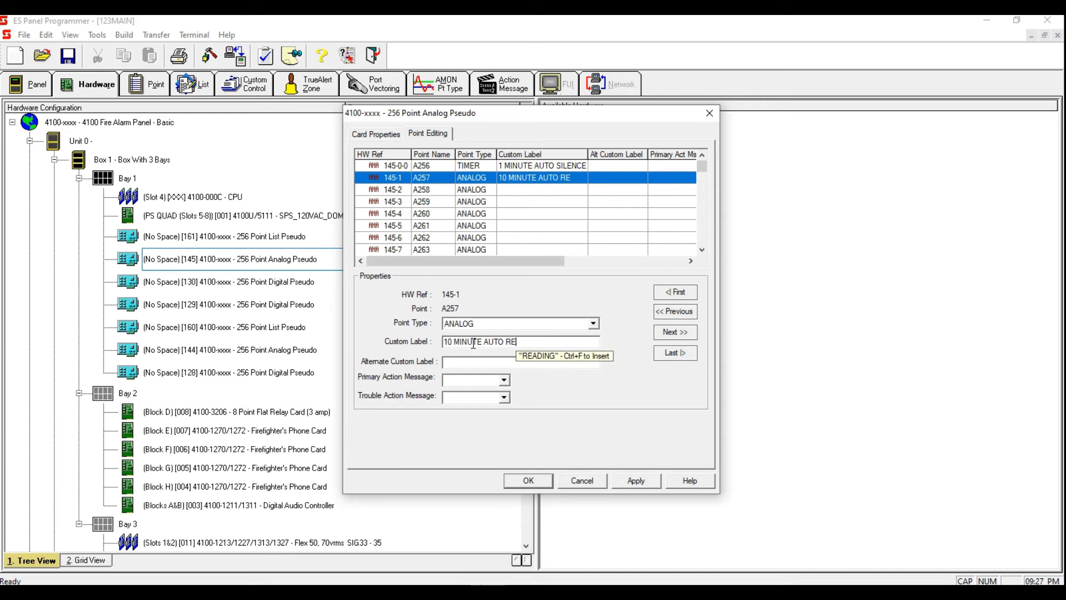
{"action": "type", "text": "START"}
{"action": "left_click", "coordinate": [636, 481]}
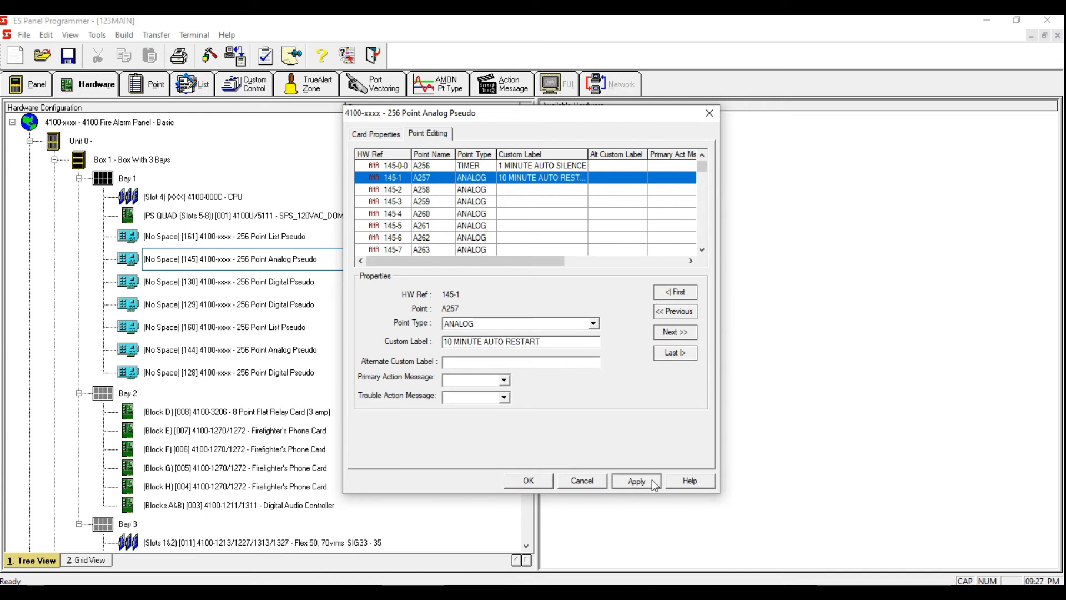
{"action": "left_click", "coordinate": [519, 480]}
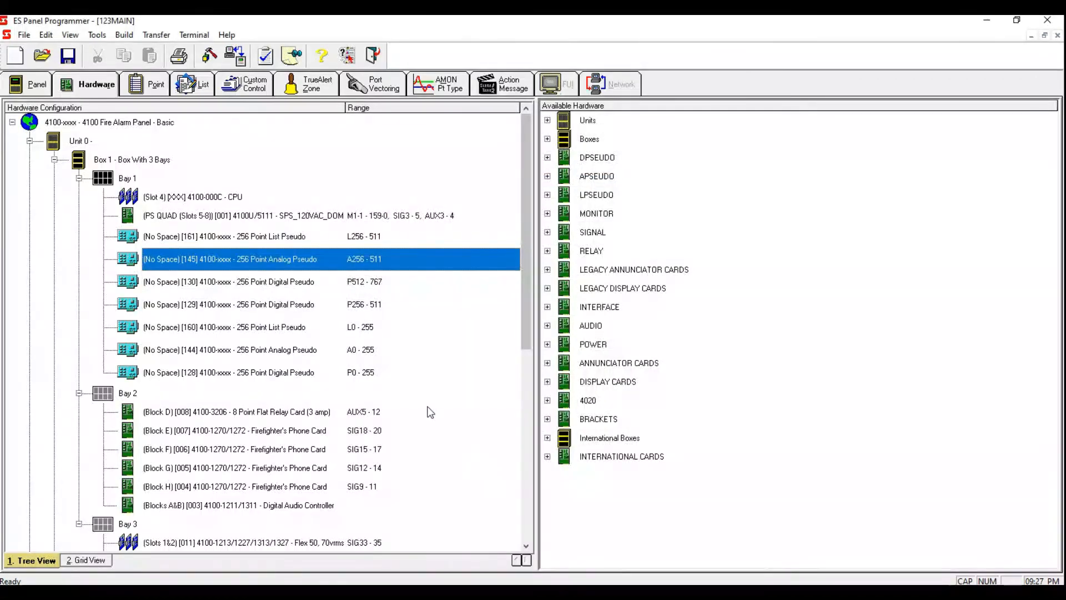
Step: Return to the custom control programs and expand Program 5 AUDIO ACTIVATION
{"action": "left_click", "coordinate": [257, 86]}
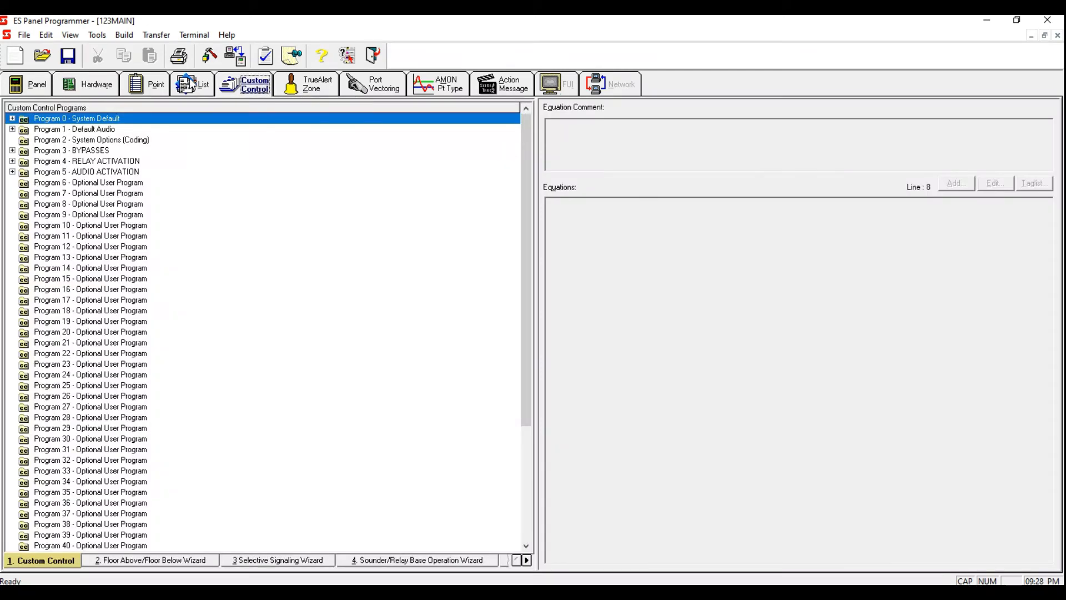
{"action": "left_click", "coordinate": [12, 172]}
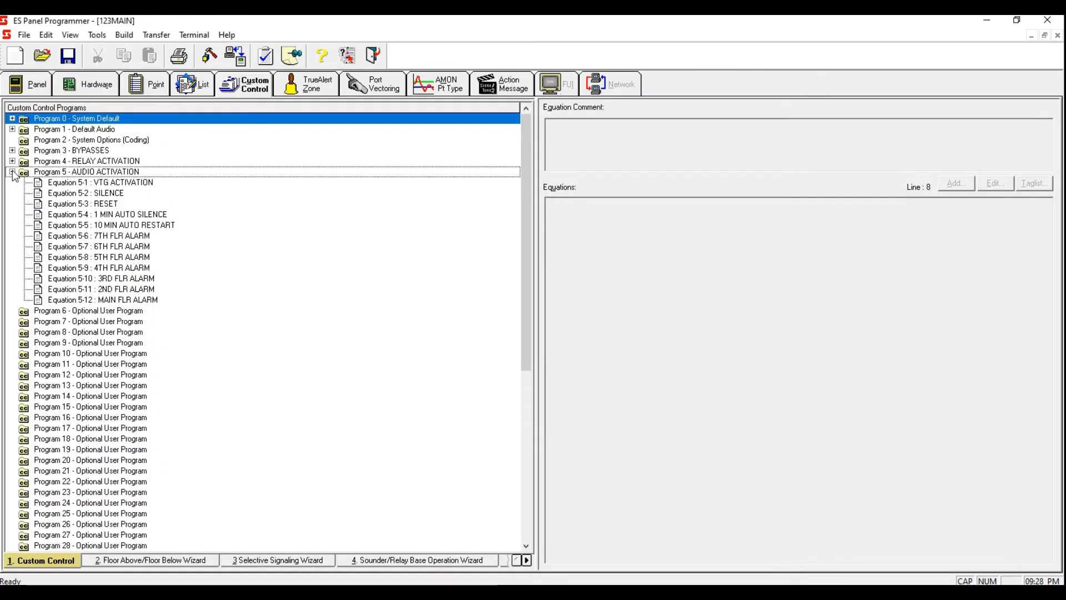
Step: In Equation 5-1 VTG ACTIVATION, add a HOLD ON output at priority 9.9 for user digital pseudo point P520
{"action": "left_click", "coordinate": [141, 216]}
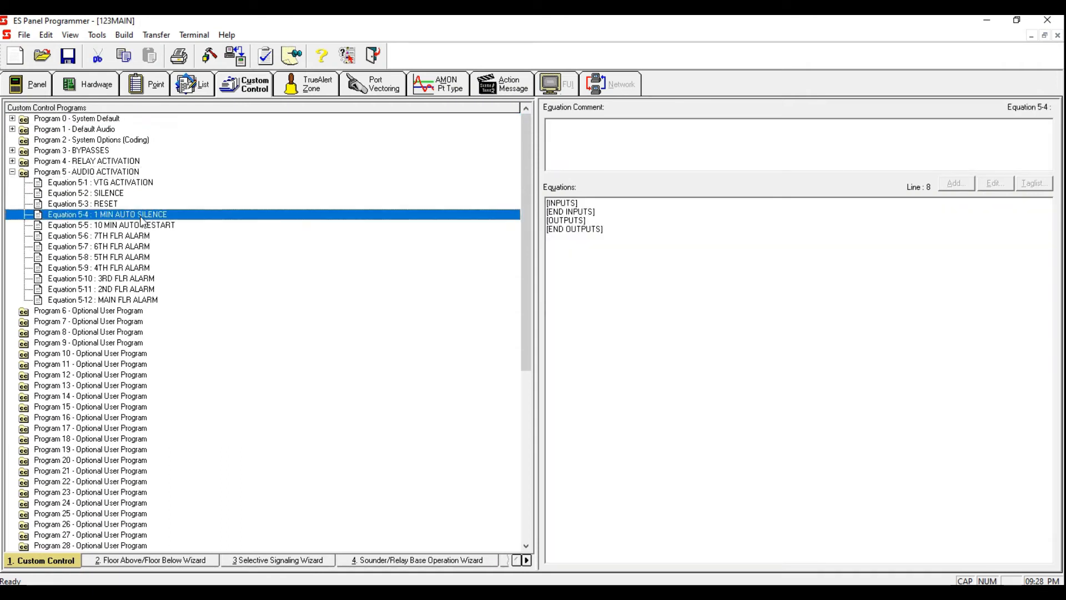
{"action": "left_click", "coordinate": [143, 183]}
{"action": "left_click", "coordinate": [746, 283]}
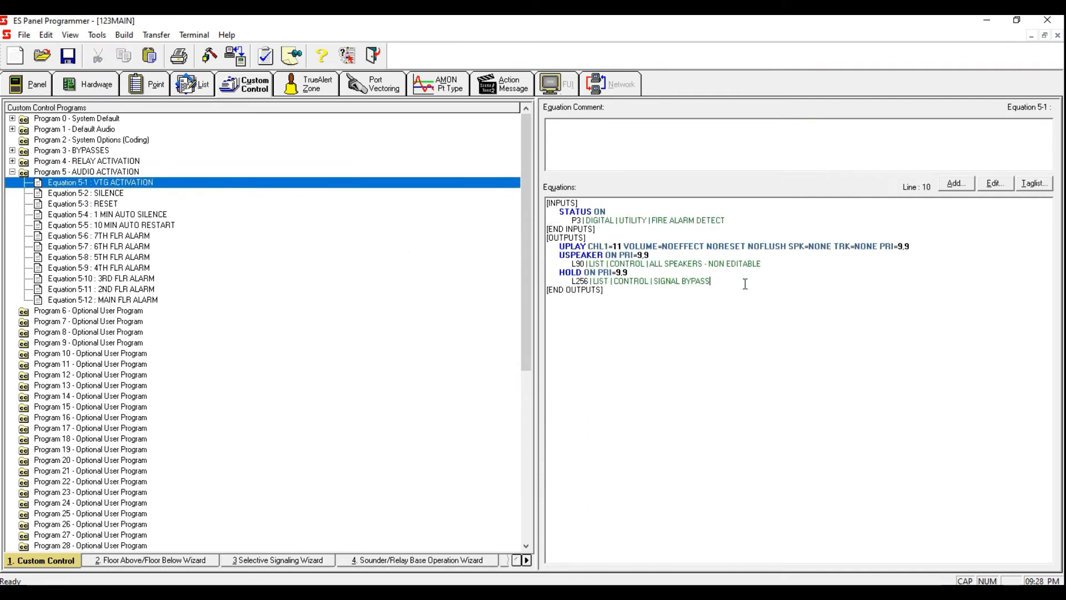
{"action": "left_click", "coordinate": [955, 185]}
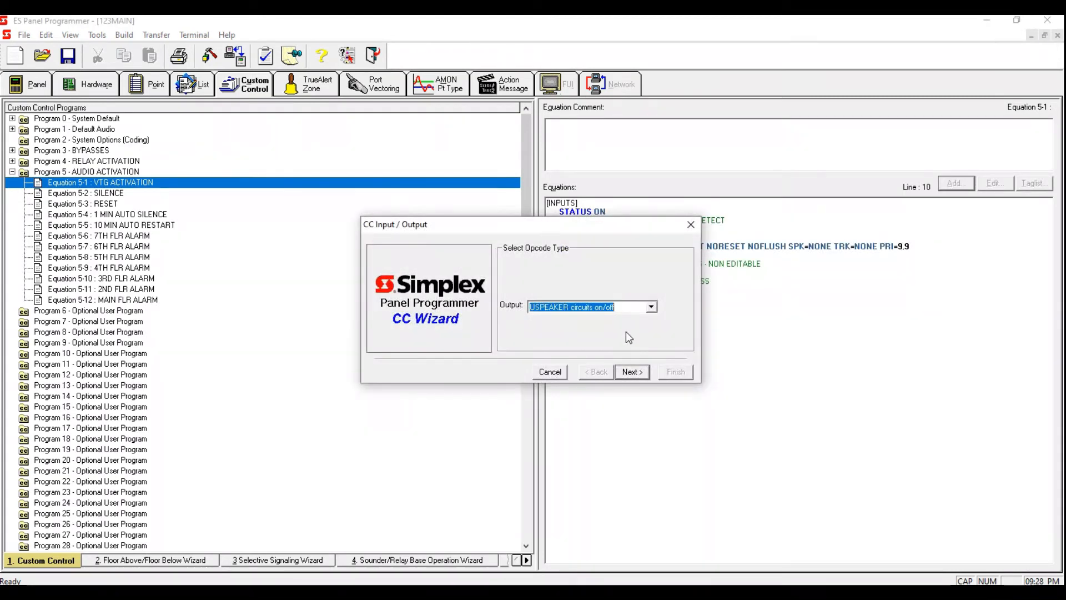
{"action": "left_click", "coordinate": [632, 372]}
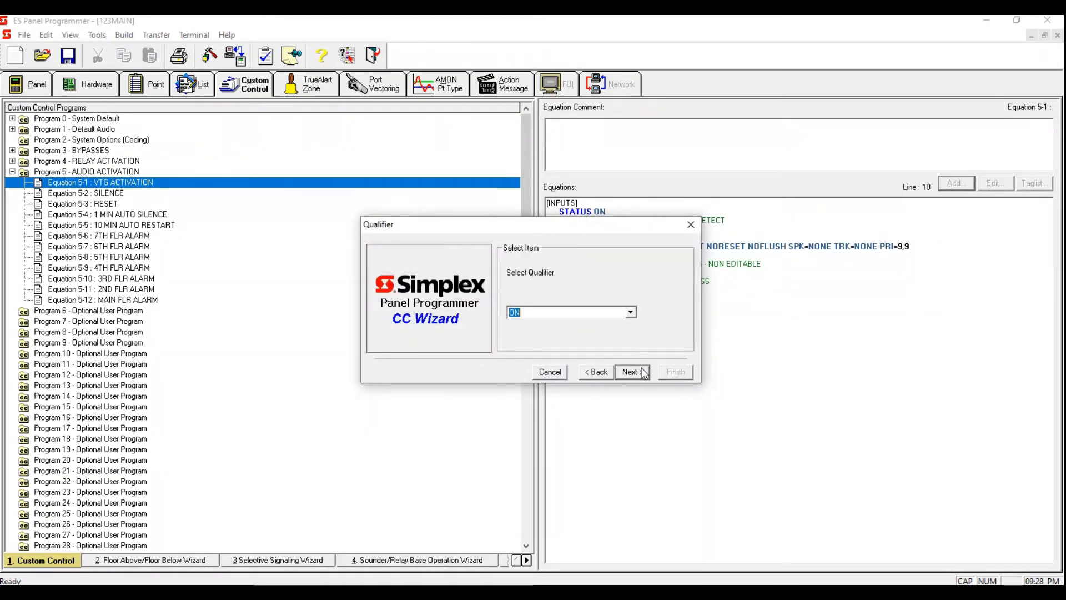
{"action": "left_click", "coordinate": [633, 371]}
{"action": "type", "text": "9"}
{"action": "left_click", "coordinate": [623, 372]}
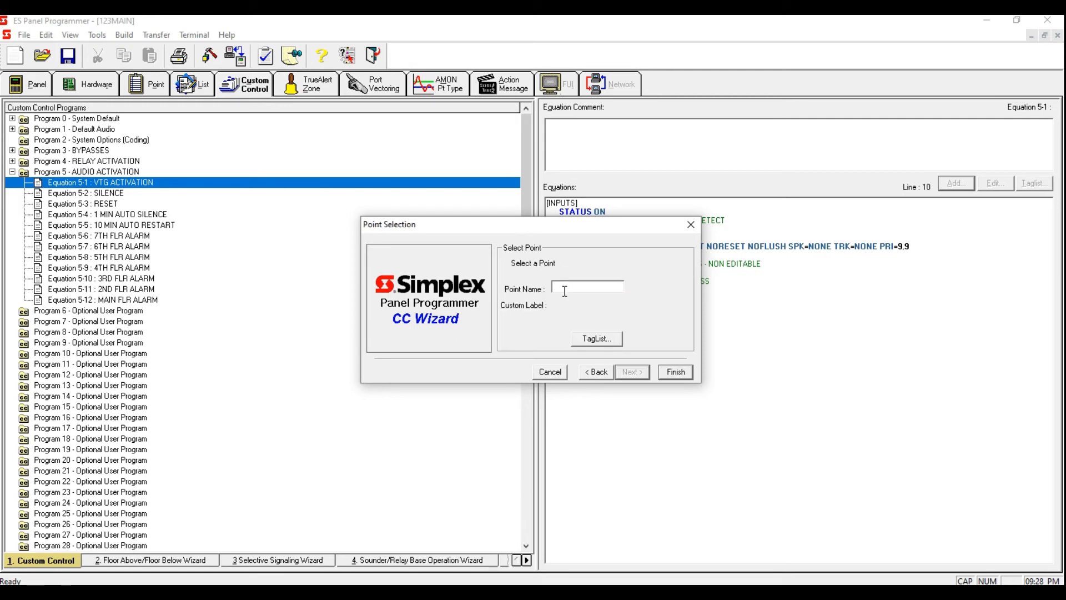
{"action": "left_click", "coordinate": [597, 340]}
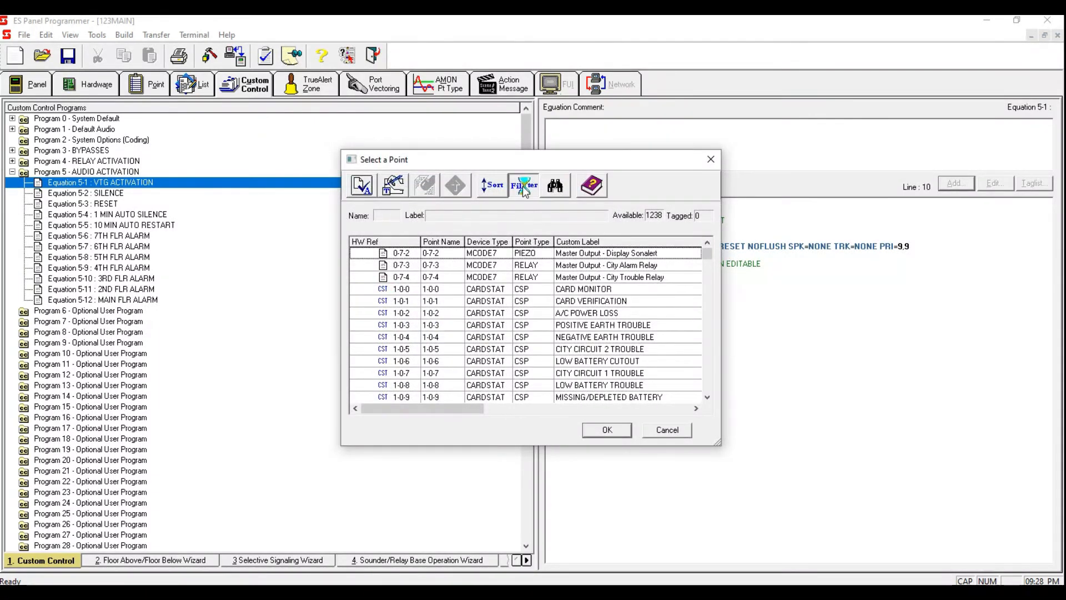
{"action": "left_click", "coordinate": [522, 186]}
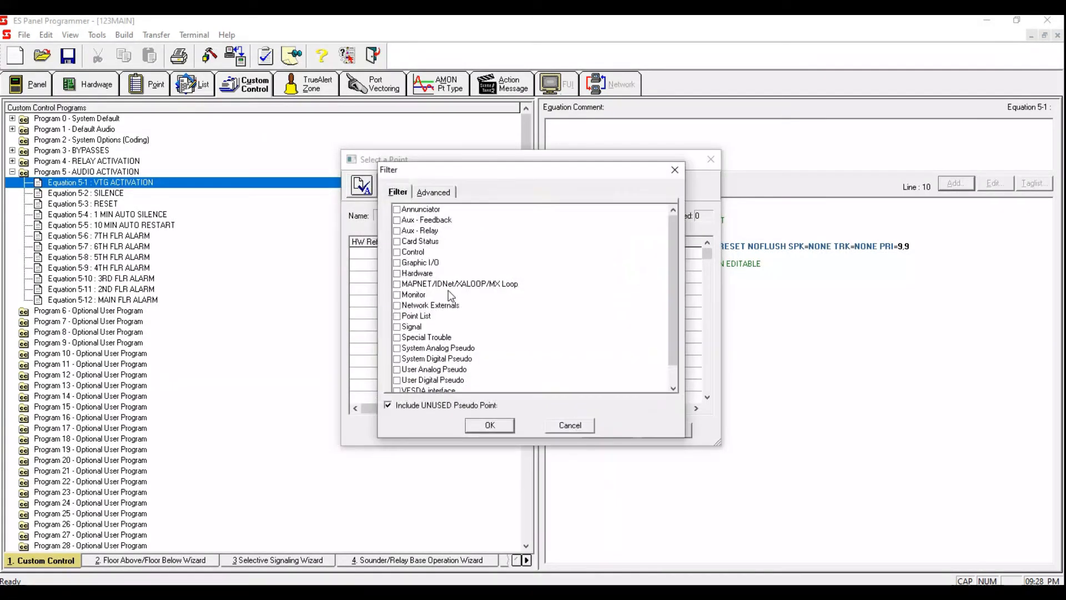
{"action": "left_click", "coordinate": [404, 382]}
{"action": "left_click", "coordinate": [488, 424]}
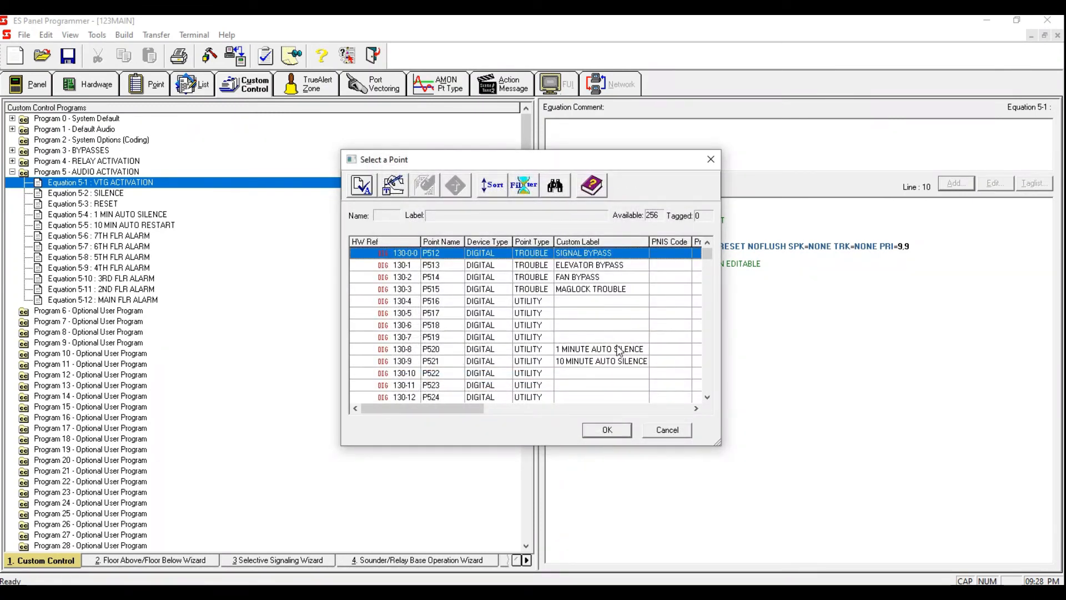
{"action": "left_click", "coordinate": [620, 350]}
{"action": "key", "text": "space"}
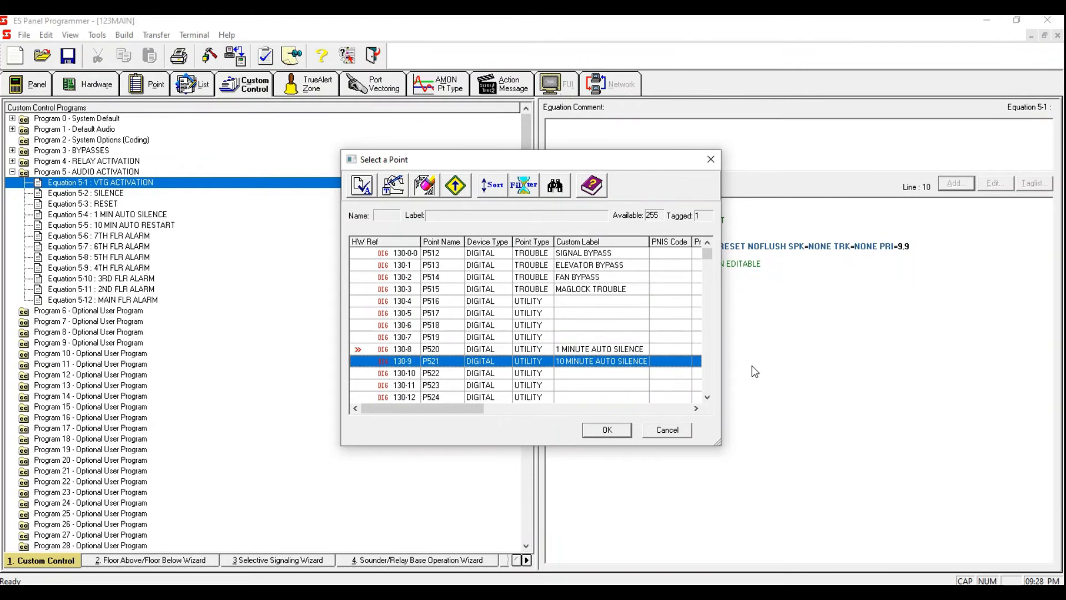
{"action": "left_click", "coordinate": [610, 430]}
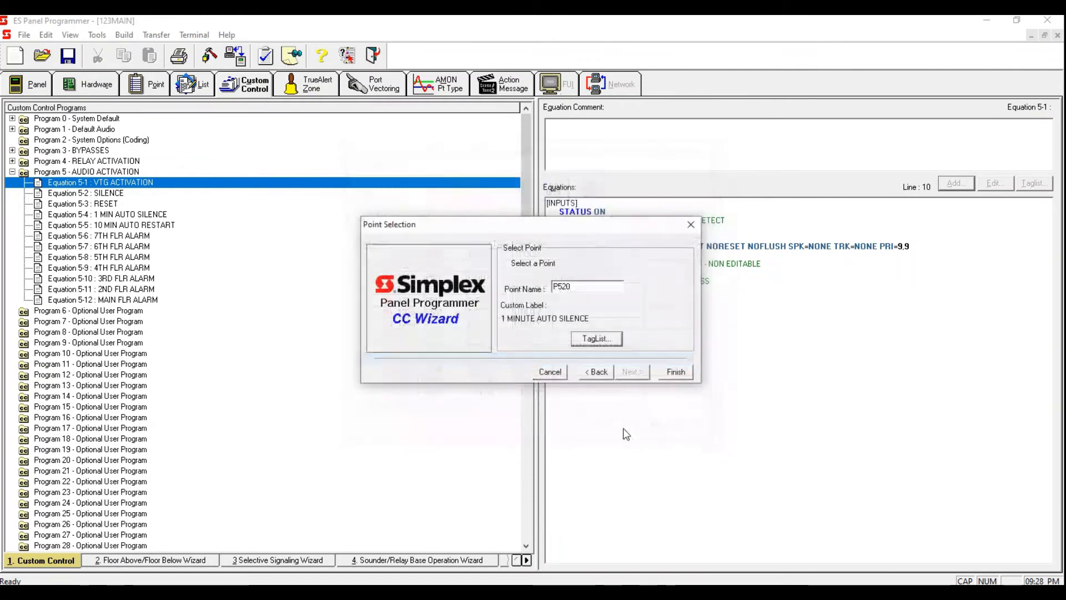
{"action": "left_click", "coordinate": [675, 371]}
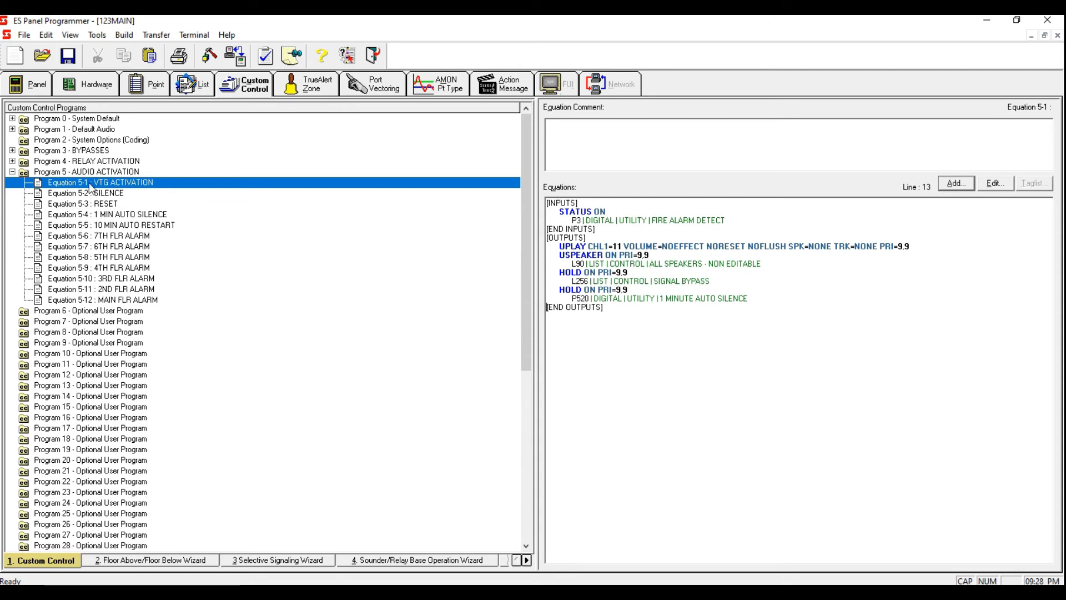
Step: In Equation 5-4 1 MIN AUTO SILENCE, add a STATUS ON input for user digital pseudo point P520
{"action": "left_click", "coordinate": [110, 194]}
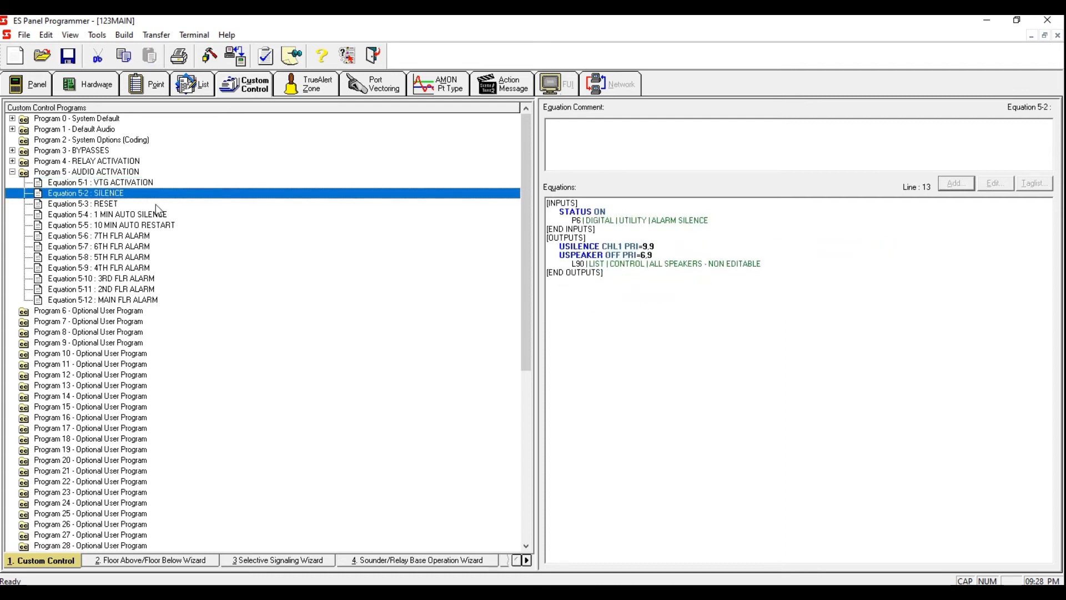
{"action": "left_click", "coordinate": [138, 214]}
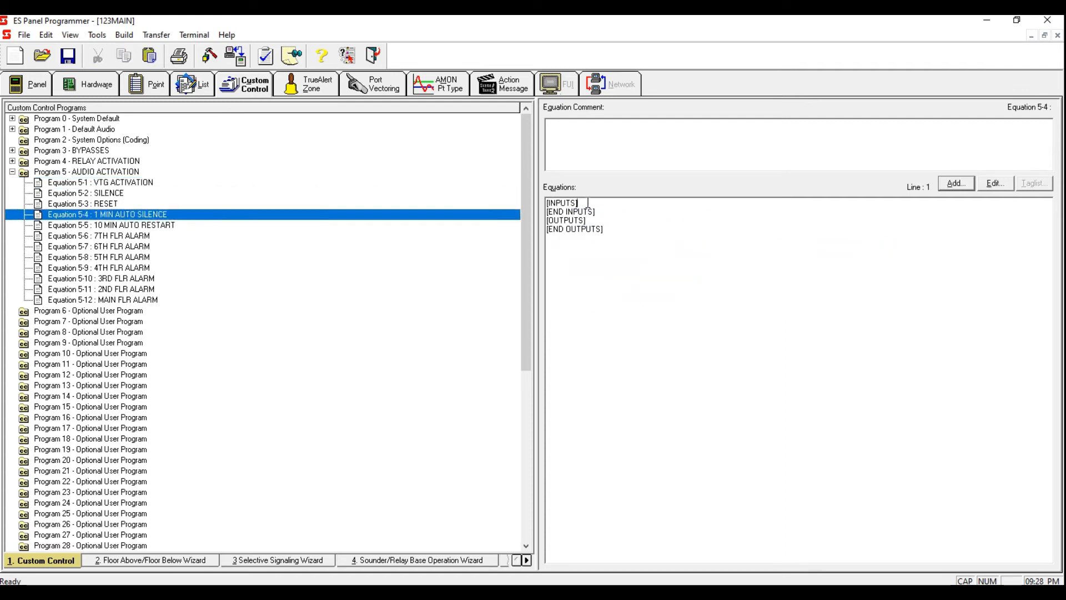
{"action": "key", "text": "Return"}
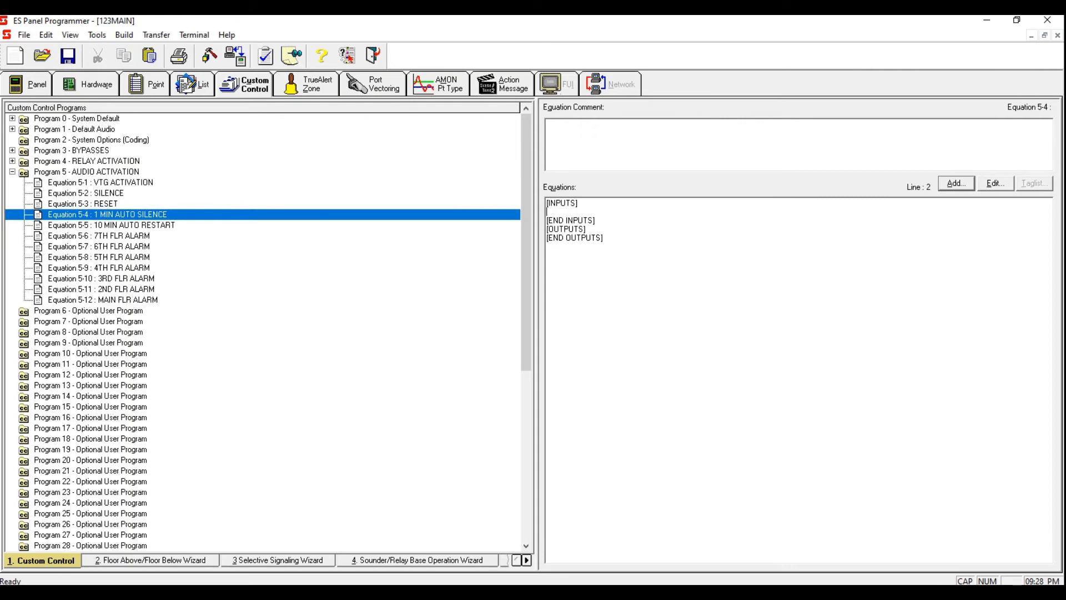
{"action": "left_click", "coordinate": [956, 184]}
{"action": "left_click", "coordinate": [633, 371]}
{"action": "left_click", "coordinate": [635, 371]}
{"action": "type", "text": "ON"}
{"action": "left_click", "coordinate": [632, 372]}
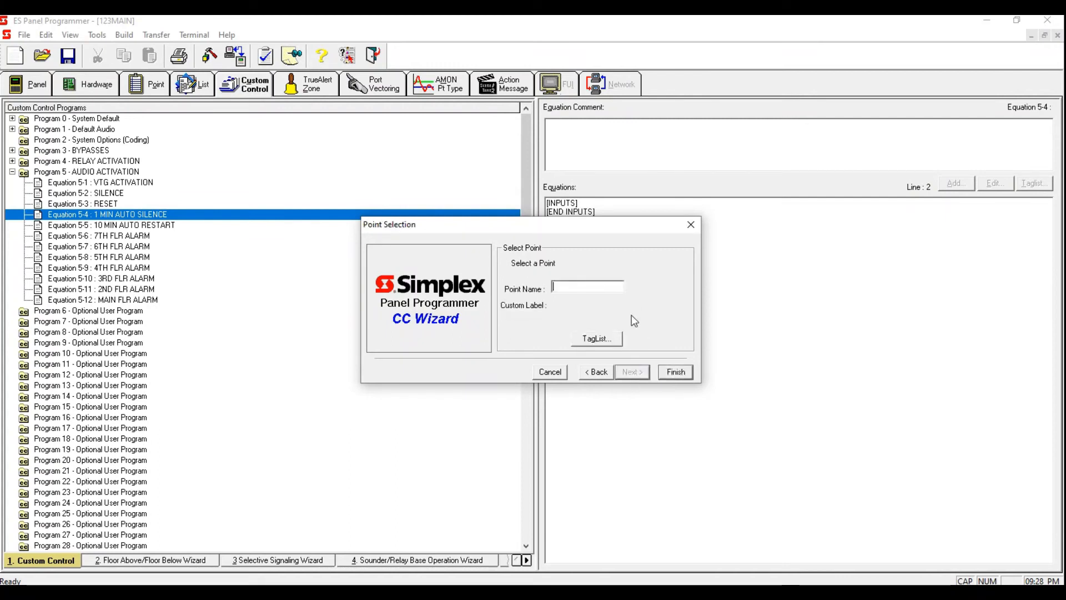
{"action": "left_click", "coordinate": [592, 337]}
{"action": "left_click", "coordinate": [525, 187]}
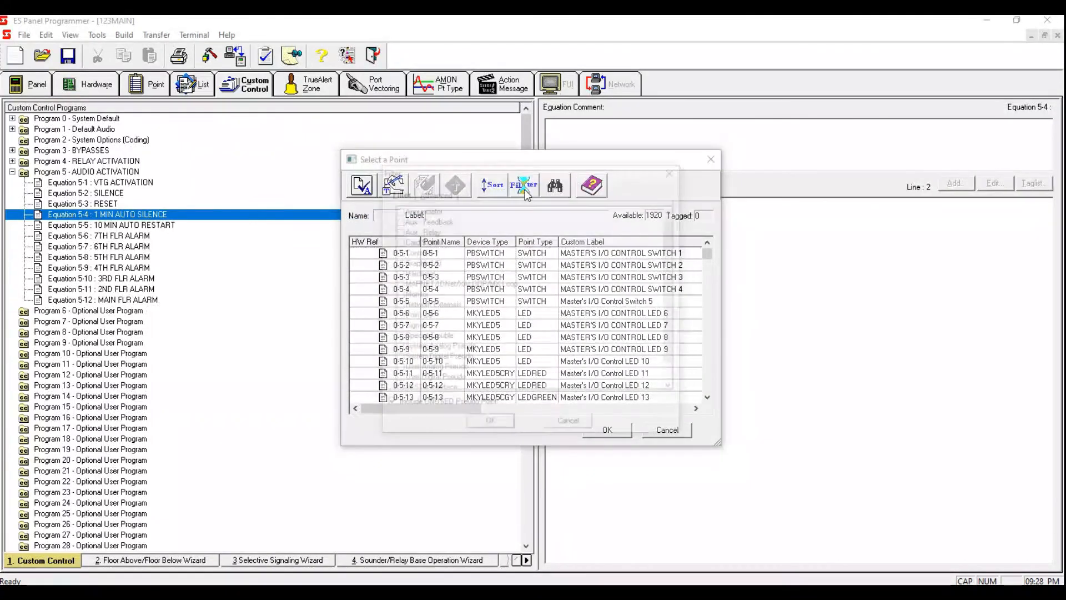
{"action": "left_click", "coordinate": [396, 380]}
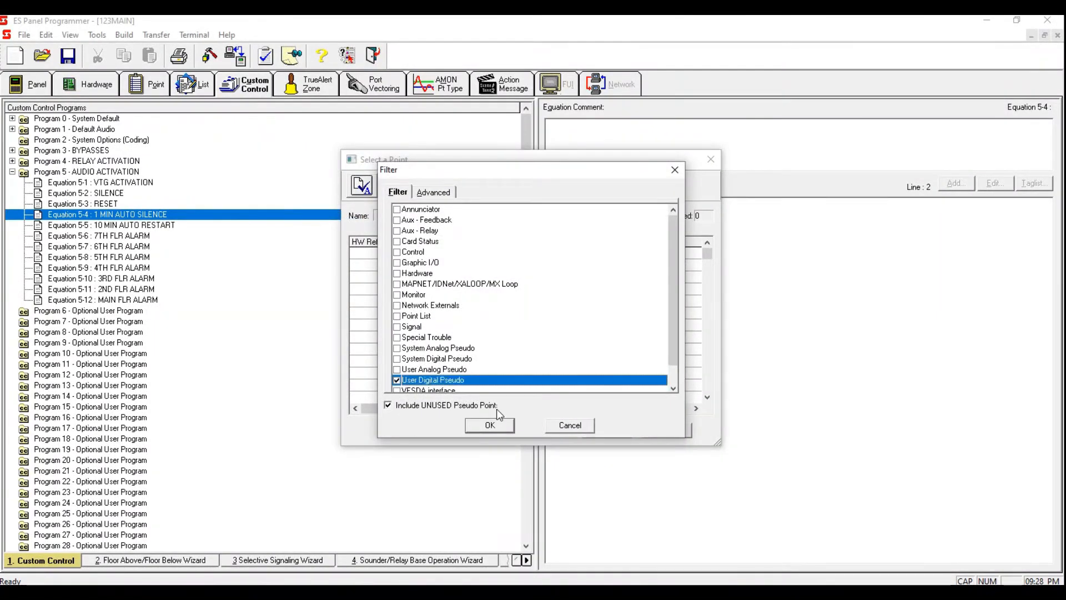
{"action": "left_click", "coordinate": [490, 425]}
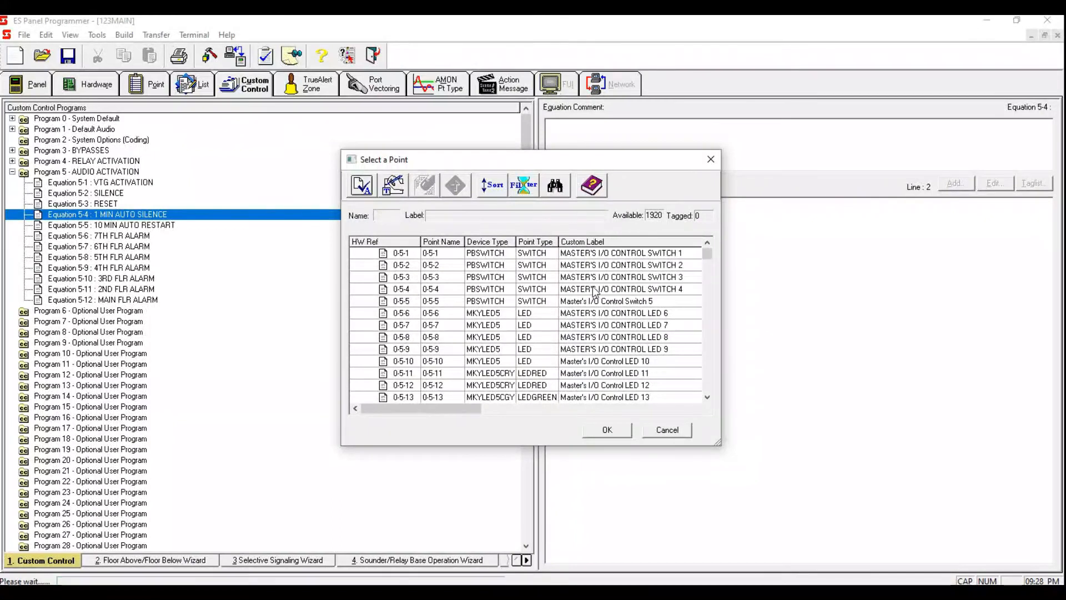
{"action": "left_click", "coordinate": [589, 348]}
{"action": "double_click", "coordinate": [589, 349]}
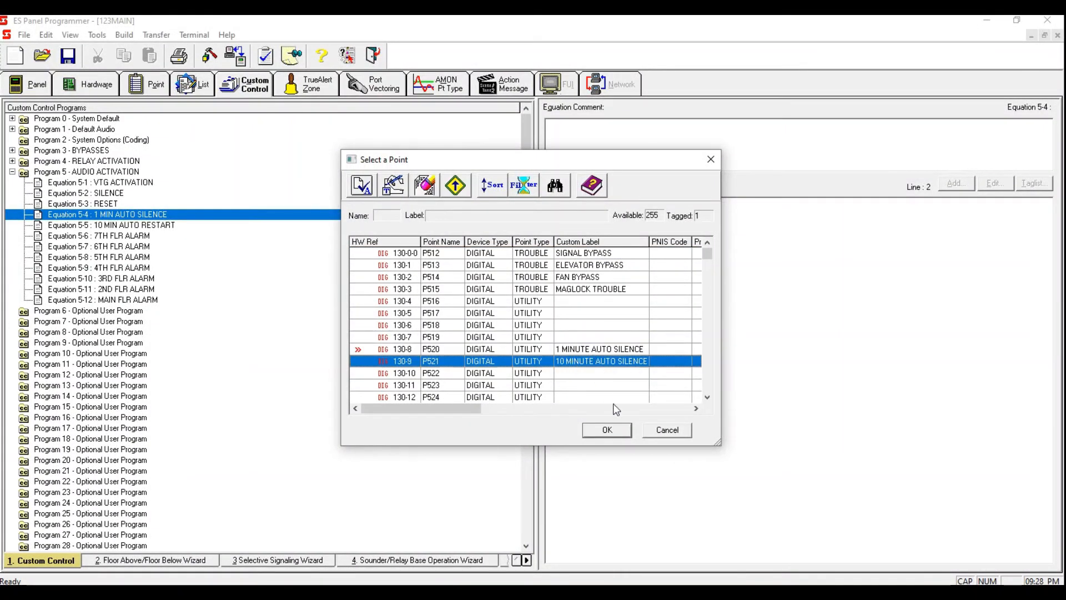
{"action": "left_click", "coordinate": [607, 430]}
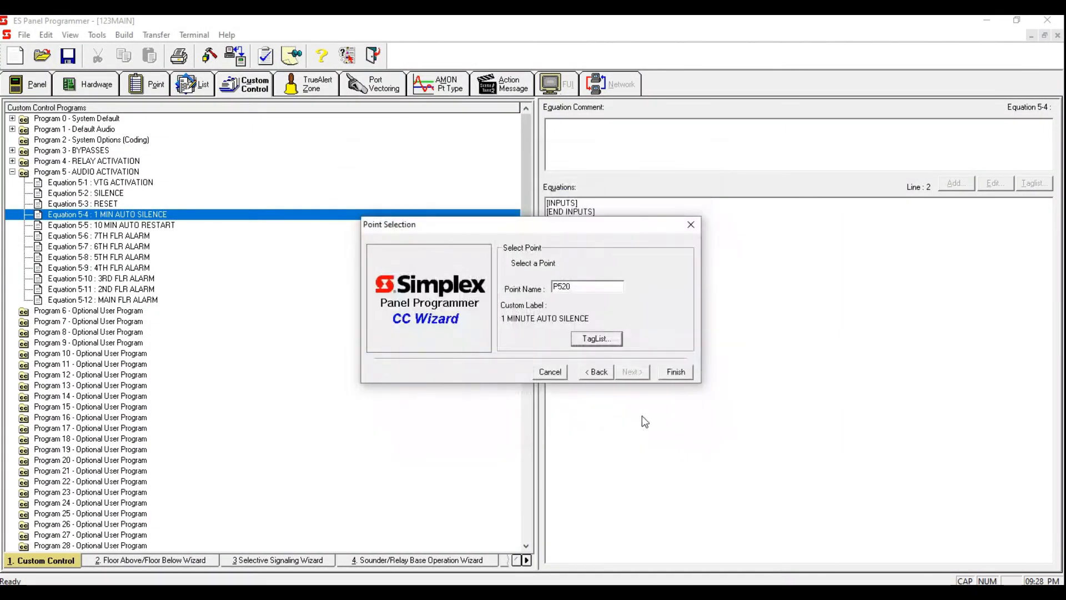
{"action": "left_click", "coordinate": [676, 372]}
Step: Add a DELAY input to Equation 5-4 with a constant of 60 seconds using analog timer A256
{"action": "left_click", "coordinate": [753, 221]}
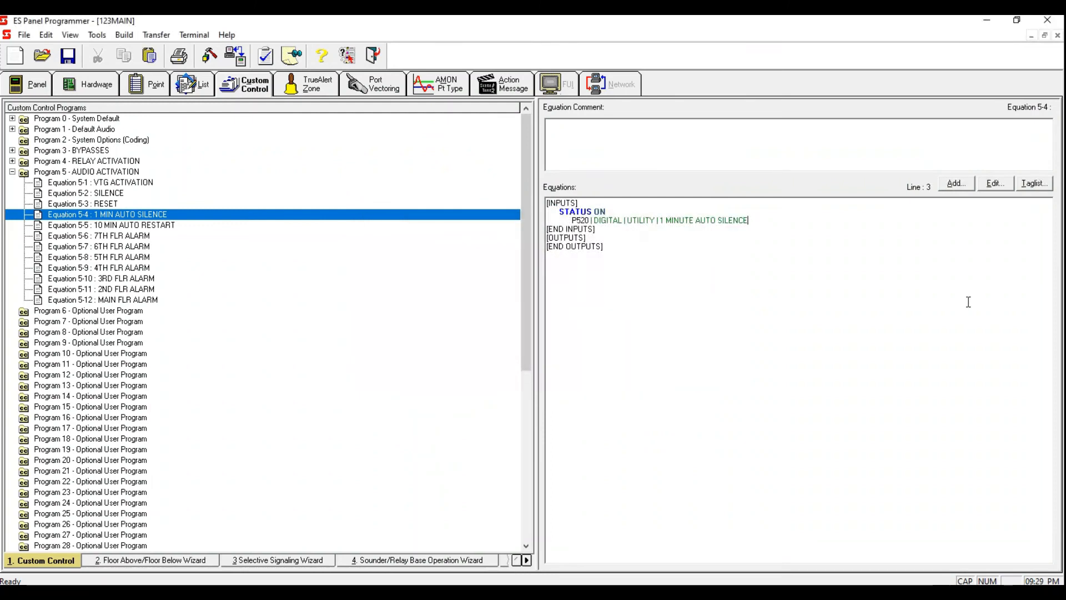
{"action": "key", "text": "Return"}
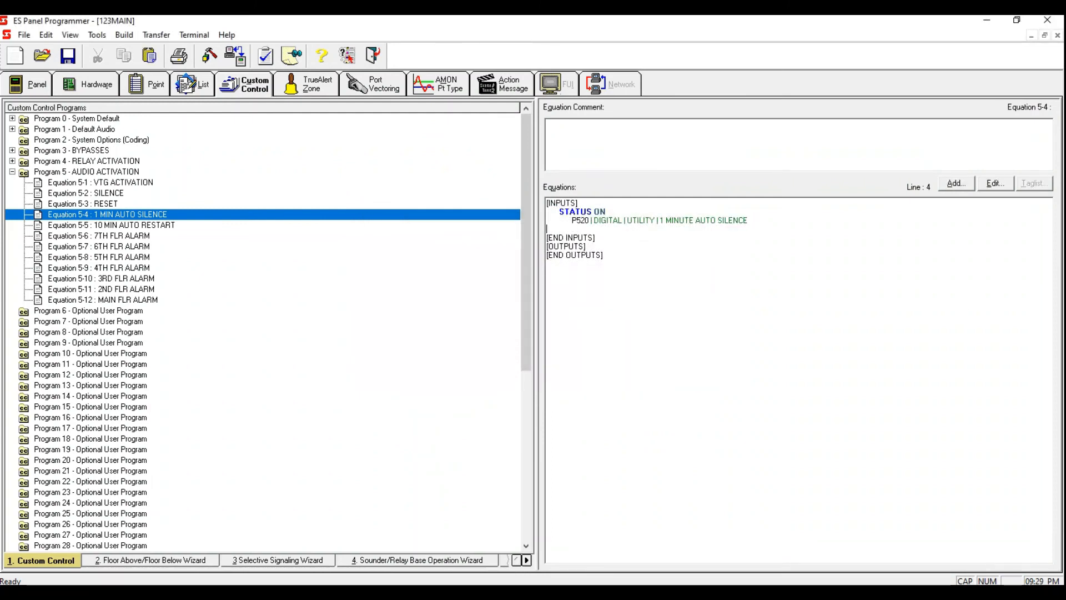
{"action": "left_click", "coordinate": [956, 184]}
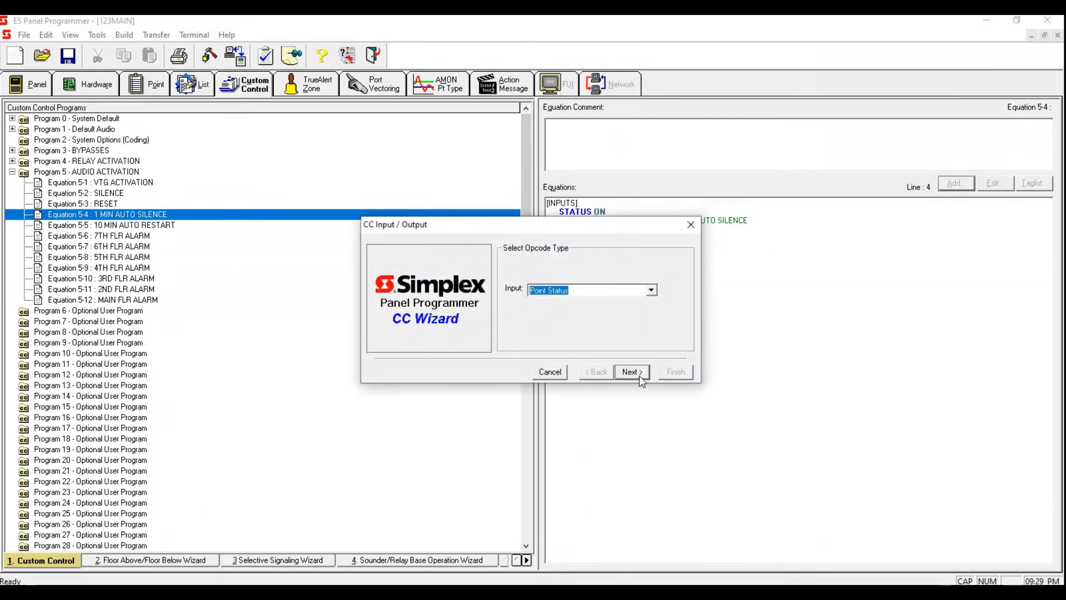
{"action": "left_click", "coordinate": [651, 290]}
{"action": "left_click", "coordinate": [675, 363]}
{"action": "left_click", "coordinate": [675, 363]}
{"action": "left_click", "coordinate": [676, 363]}
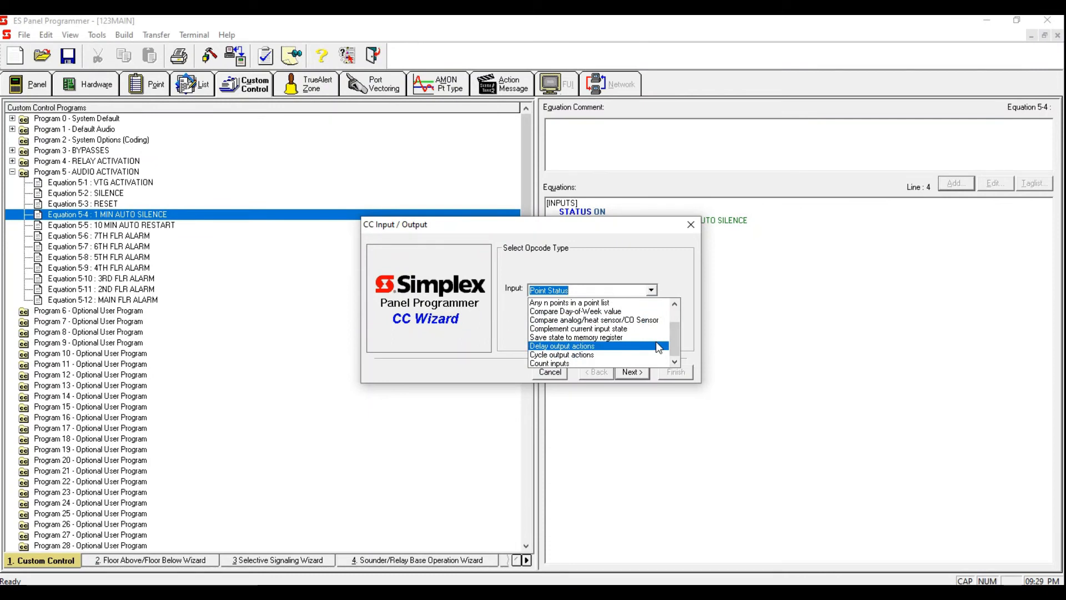
{"action": "left_click", "coordinate": [657, 345]}
{"action": "left_click", "coordinate": [632, 372]}
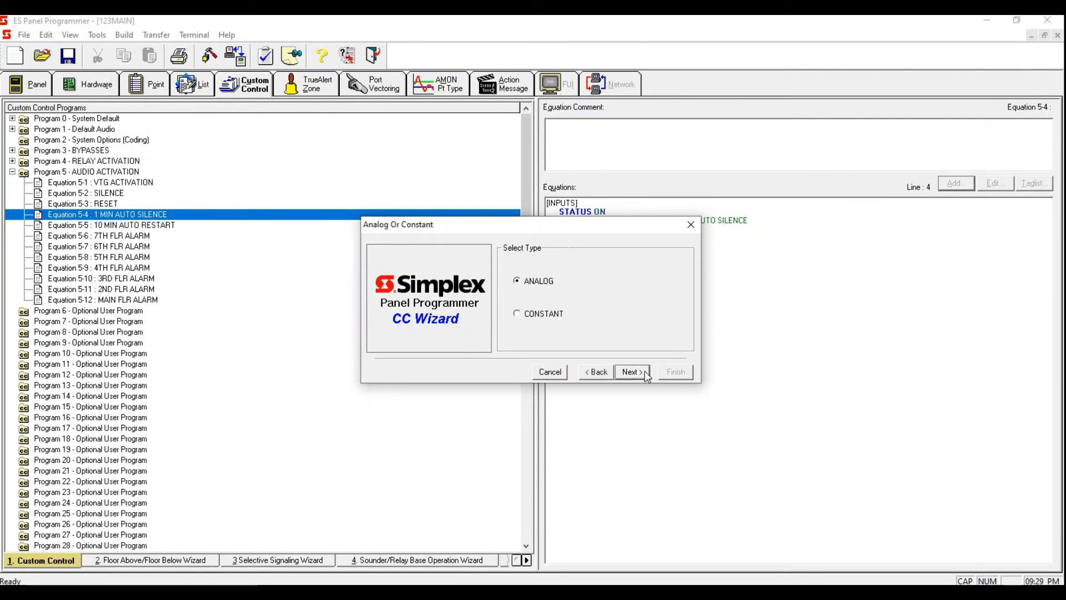
{"action": "left_click", "coordinate": [518, 315]}
{"action": "left_click", "coordinate": [633, 371]}
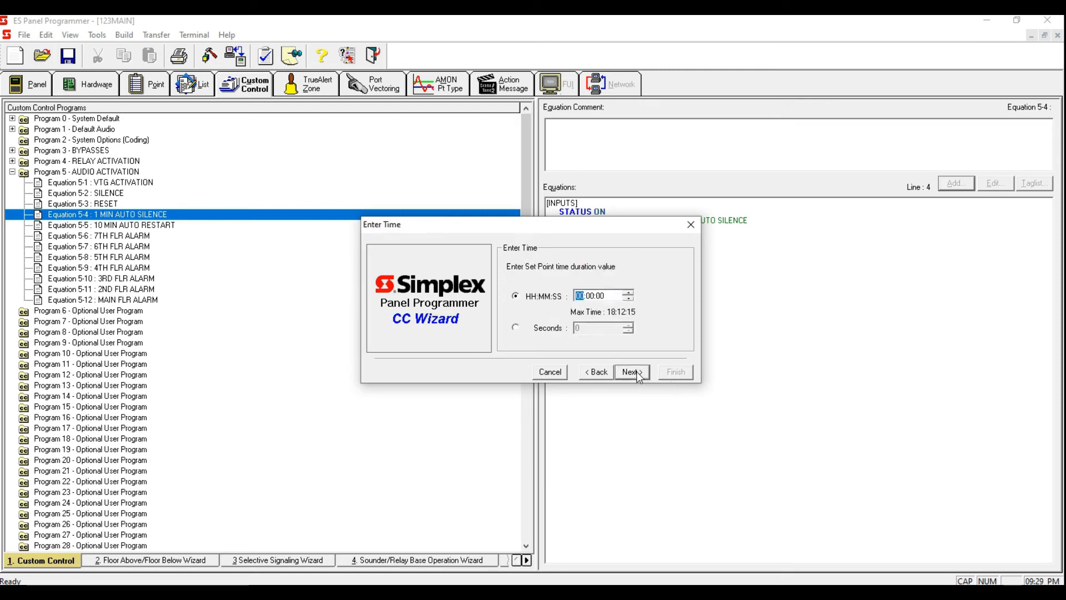
{"action": "left_click", "coordinate": [514, 328]}
{"action": "type", "text": "6"}
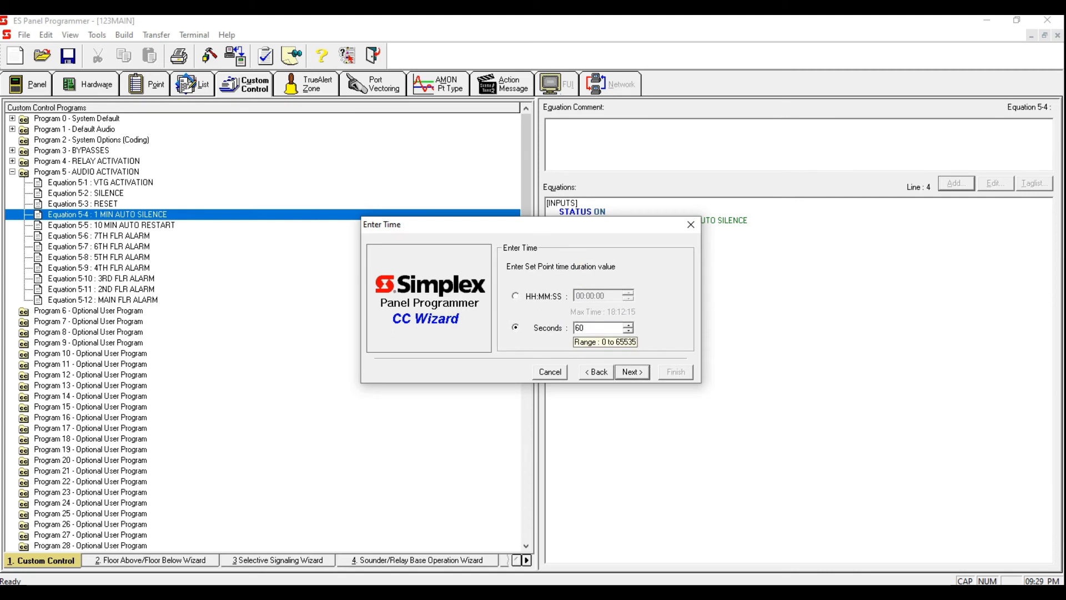
{"action": "left_click", "coordinate": [625, 372]}
{"action": "left_click", "coordinate": [597, 338]}
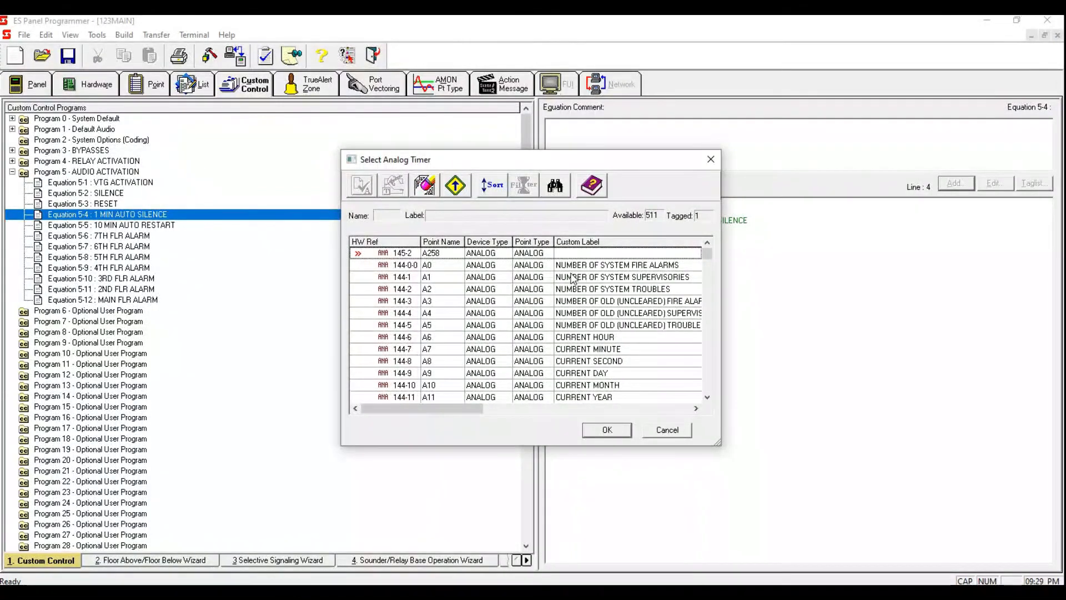
{"action": "left_click", "coordinate": [575, 265]}
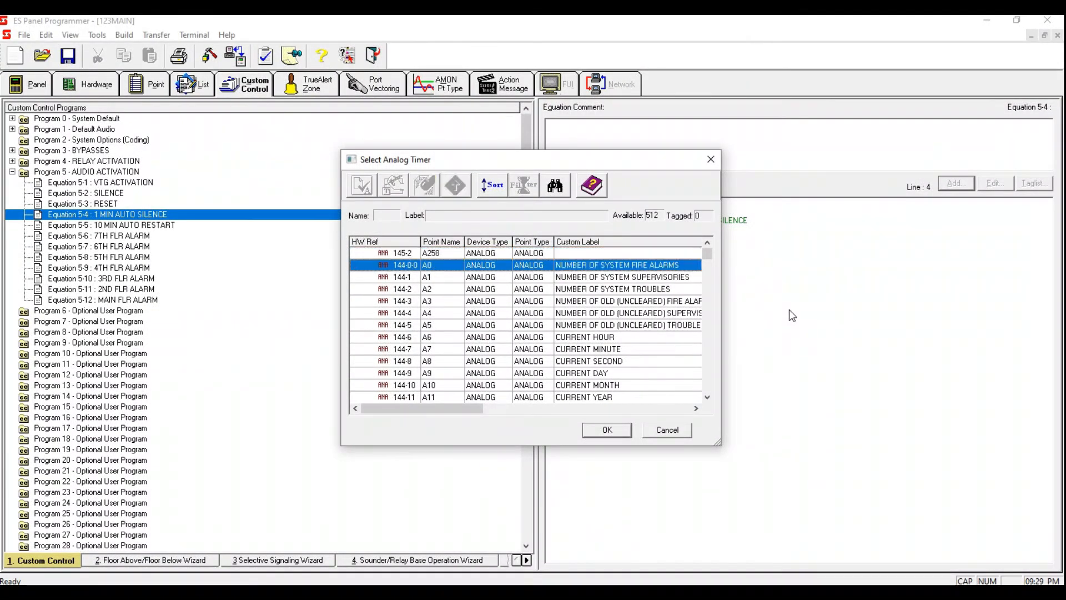
{"action": "left_click_drag", "start_coordinate": [706, 252], "coordinate": [708, 326]}
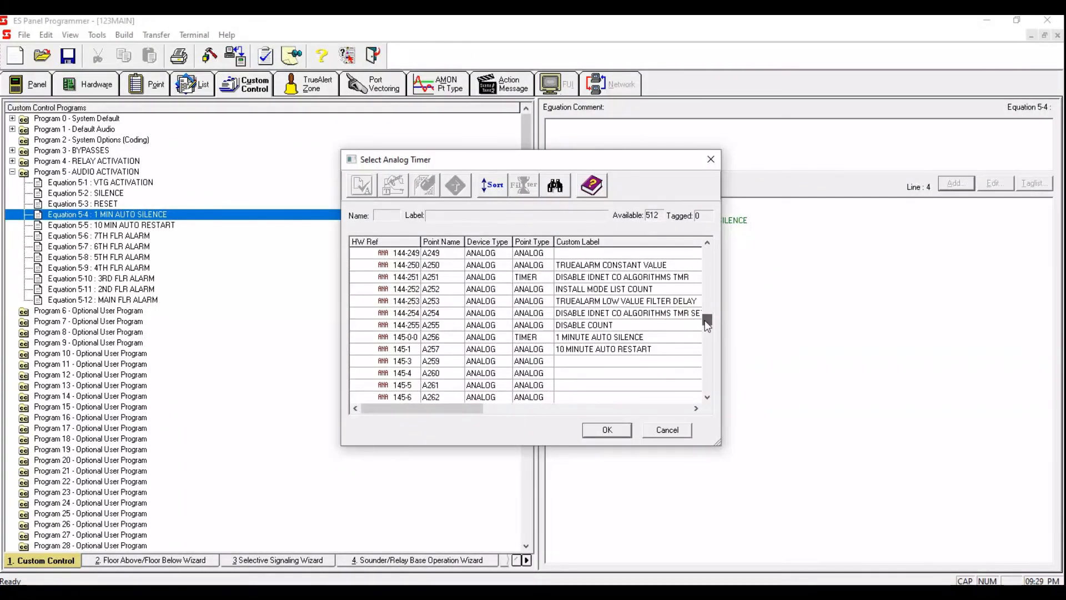
{"action": "left_click", "coordinate": [641, 337]}
{"action": "key", "text": "space"}
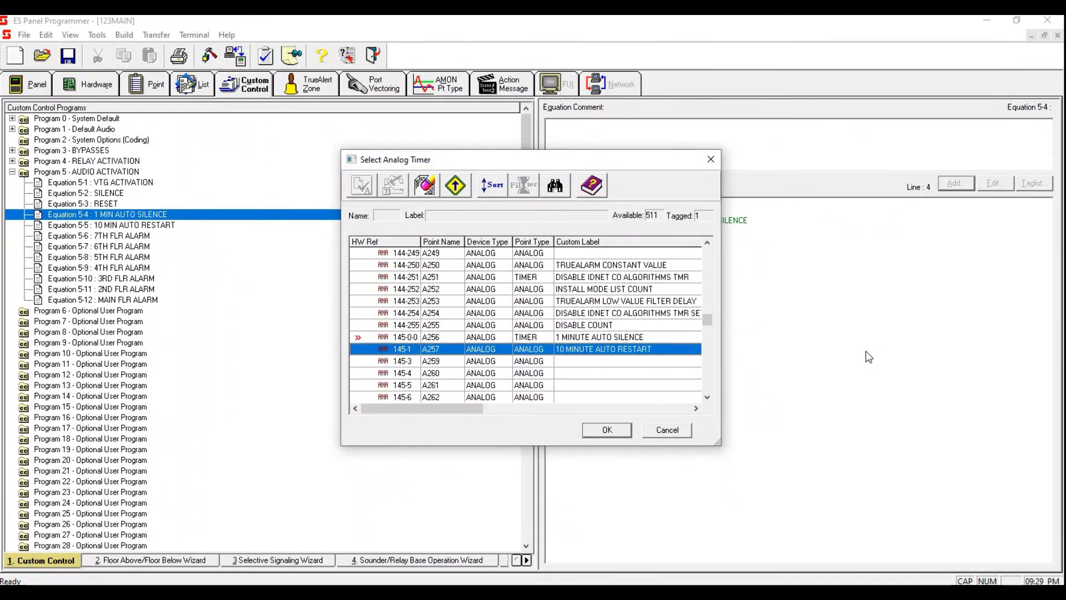
{"action": "left_click", "coordinate": [627, 338]}
{"action": "left_click", "coordinate": [605, 431]}
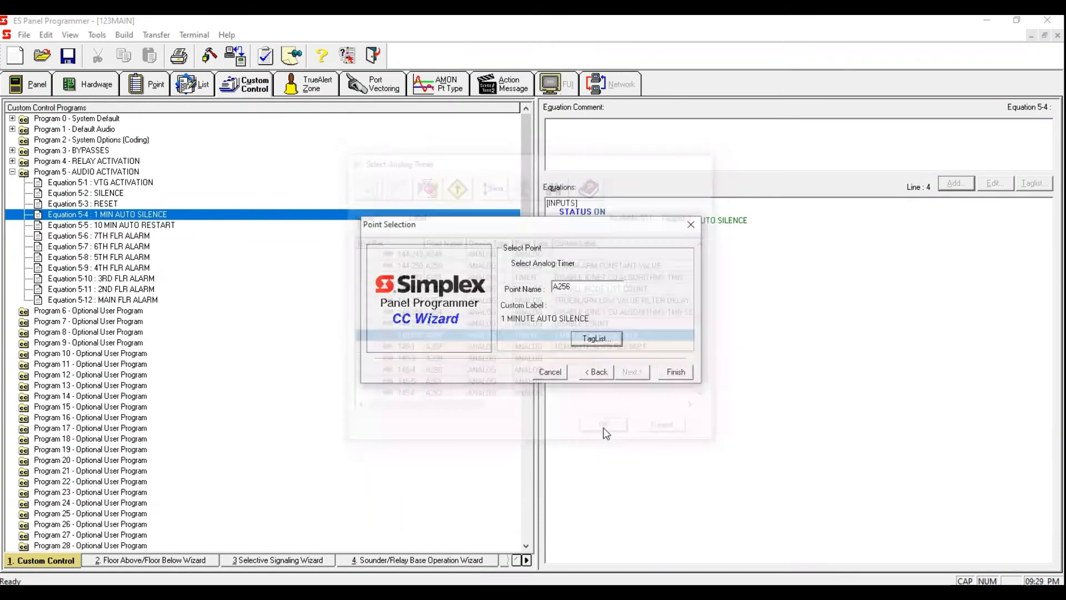
{"action": "left_click", "coordinate": [685, 374]}
Step: In Equation 5-4, add a USPEAKER circuits on/off output with the OFF qualifier and set priority 8
{"action": "left_click", "coordinate": [618, 259]}
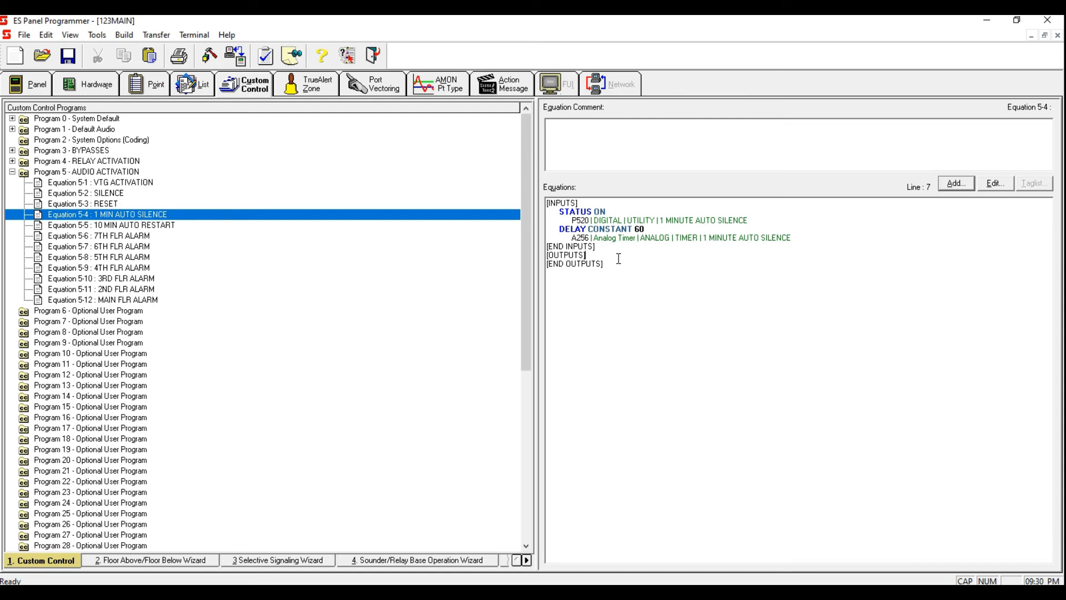
{"action": "left_click", "coordinate": [954, 184]}
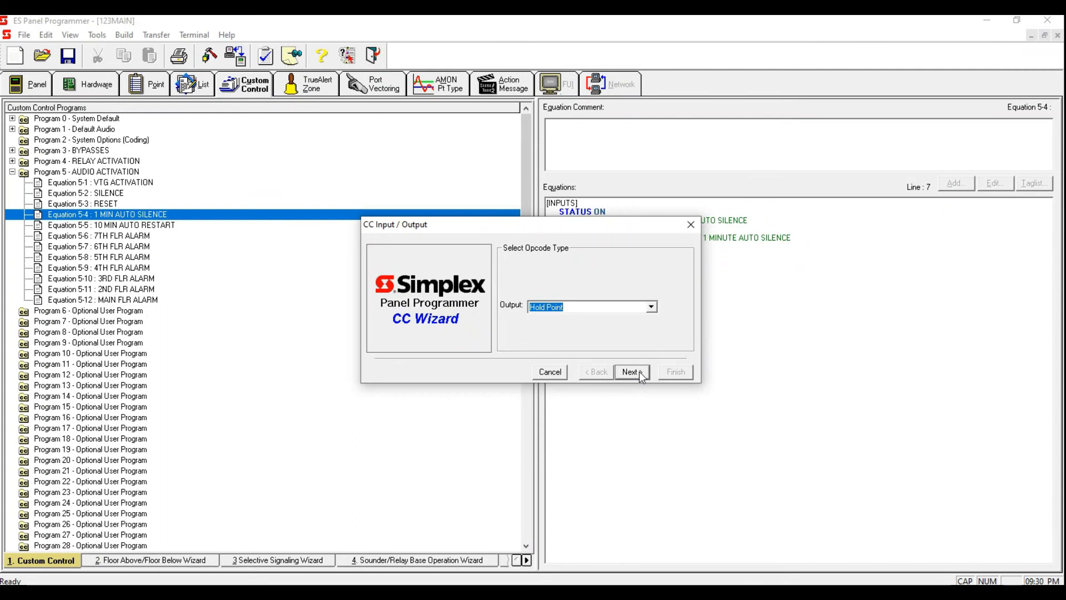
{"action": "left_click", "coordinate": [639, 371]}
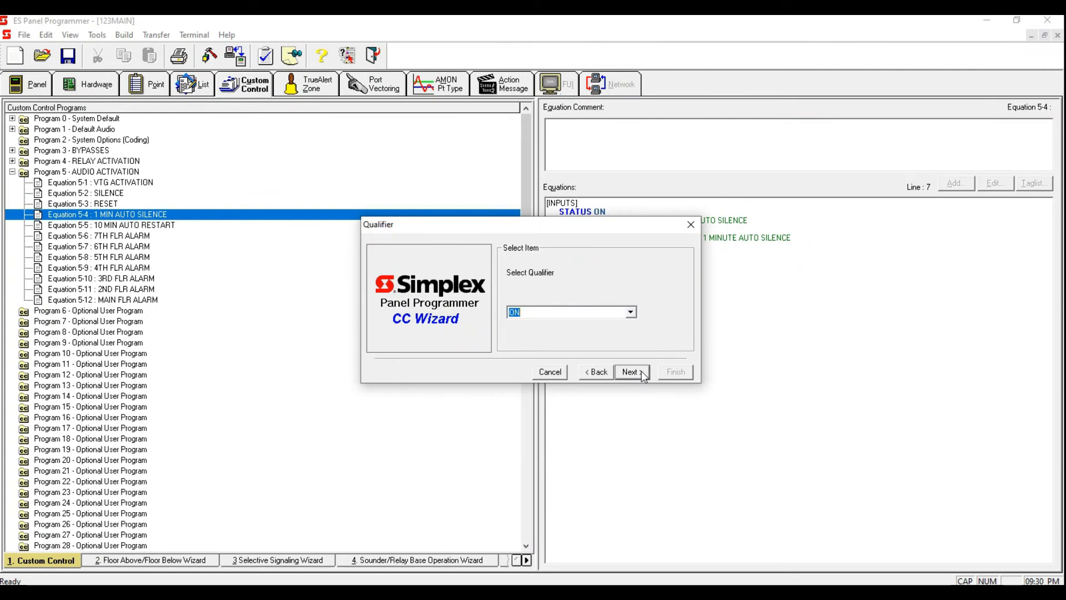
{"action": "left_click", "coordinate": [603, 370]}
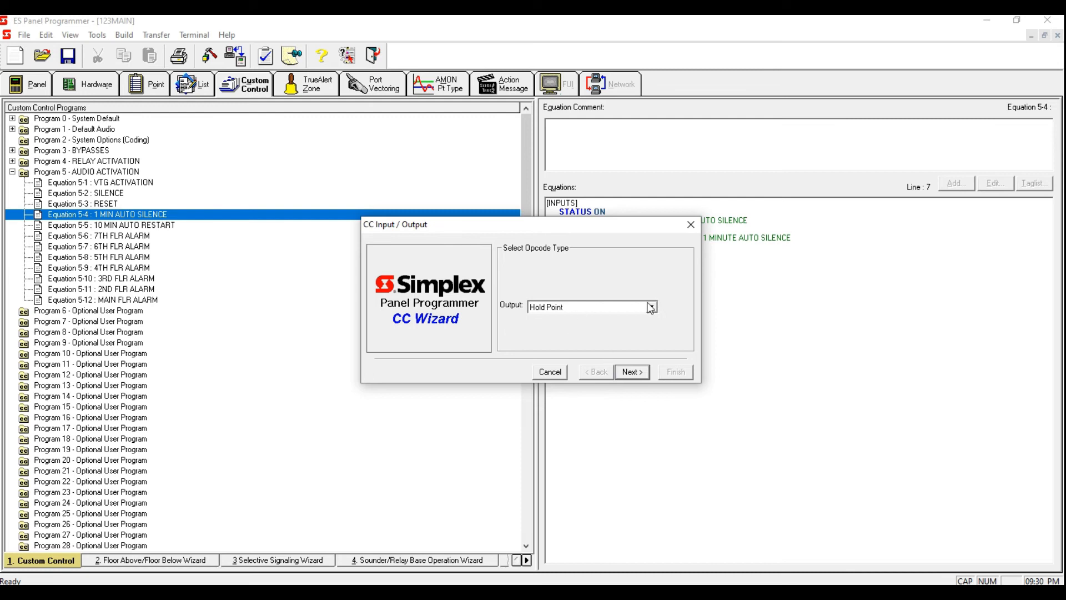
{"action": "left_click_drag", "start_coordinate": [632, 306], "coordinate": [419, 299]}
{"action": "type", "text": "USPEAKER circuits on/off"}
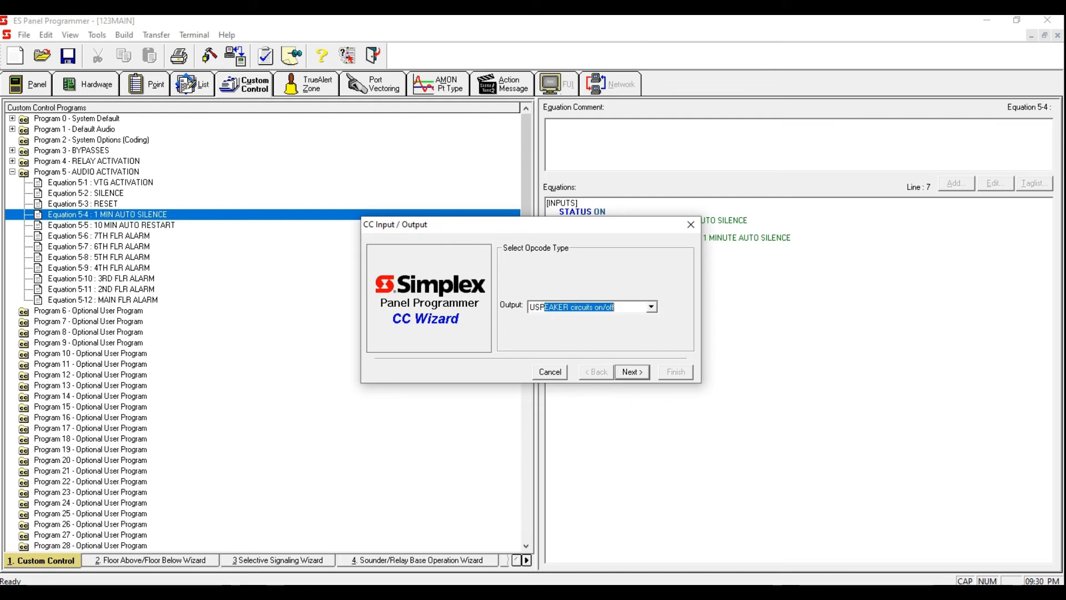
{"action": "left_click", "coordinate": [630, 372]}
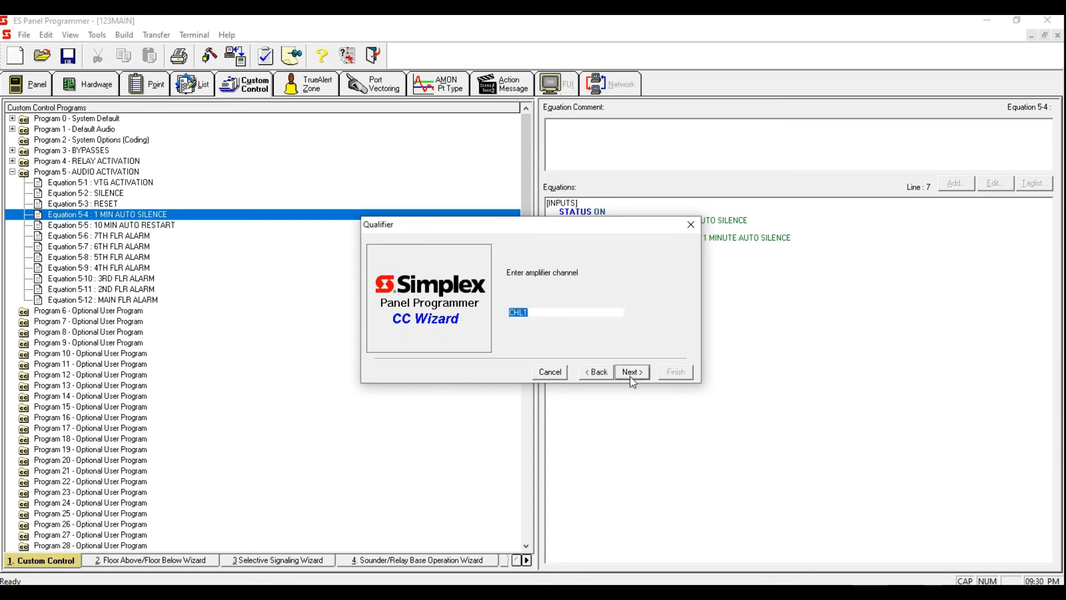
{"action": "left_click", "coordinate": [630, 312]}
{"action": "left_click_drag", "start_coordinate": [633, 346], "coordinate": [633, 365]}
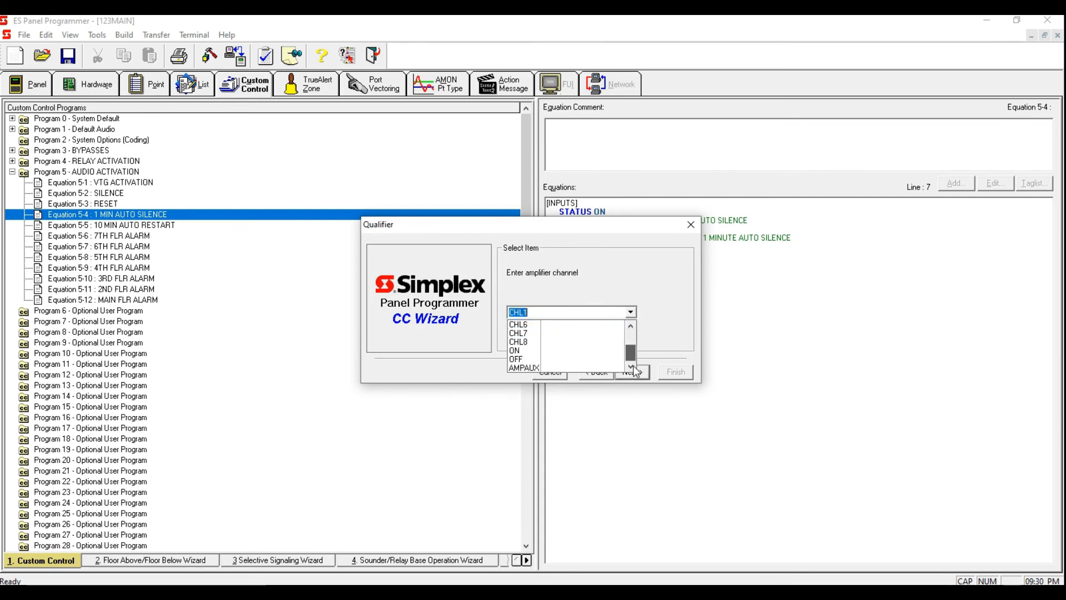
{"action": "left_click", "coordinate": [565, 359]}
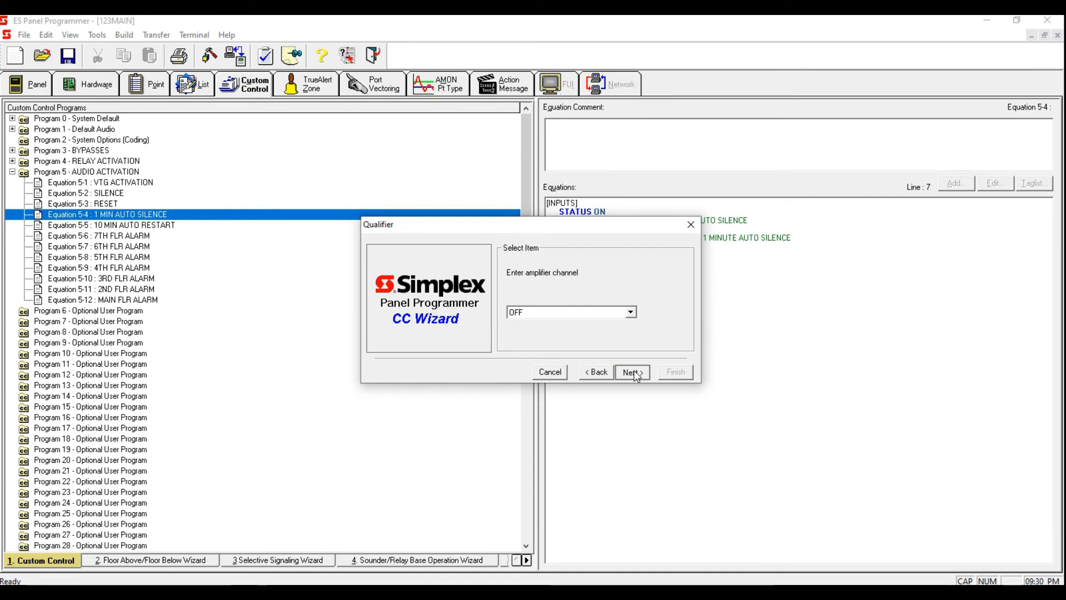
{"action": "left_click", "coordinate": [632, 372]}
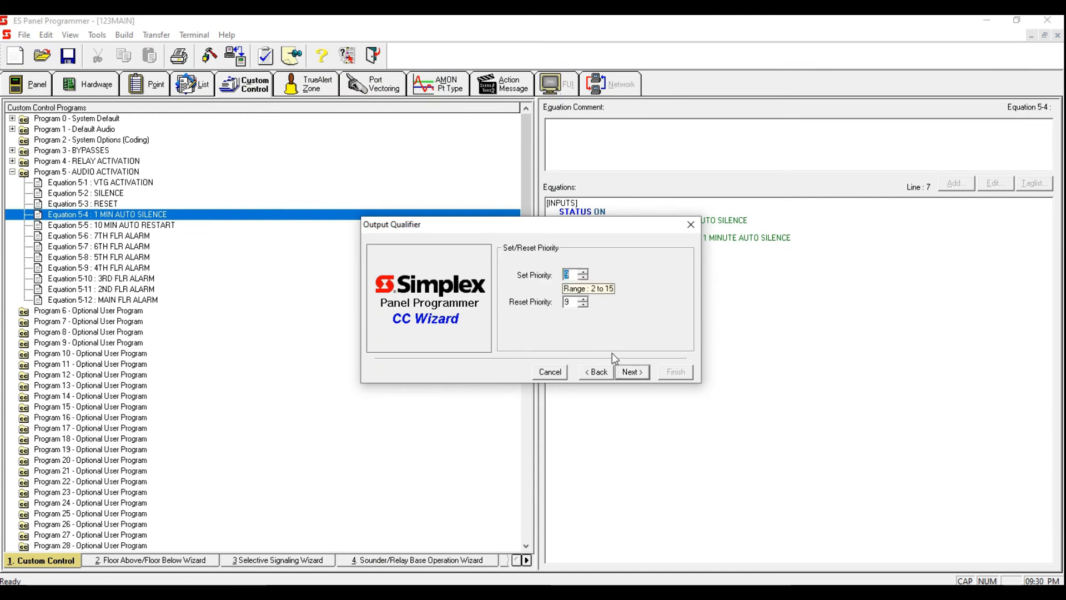
{"action": "type", "text": "8"}
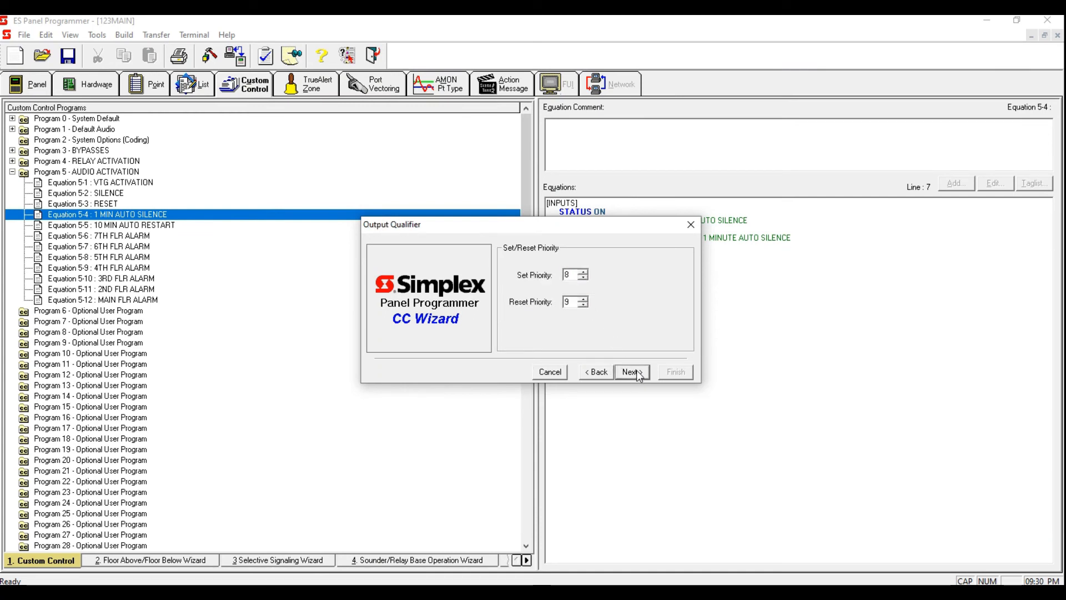
{"action": "left_click", "coordinate": [632, 371]}
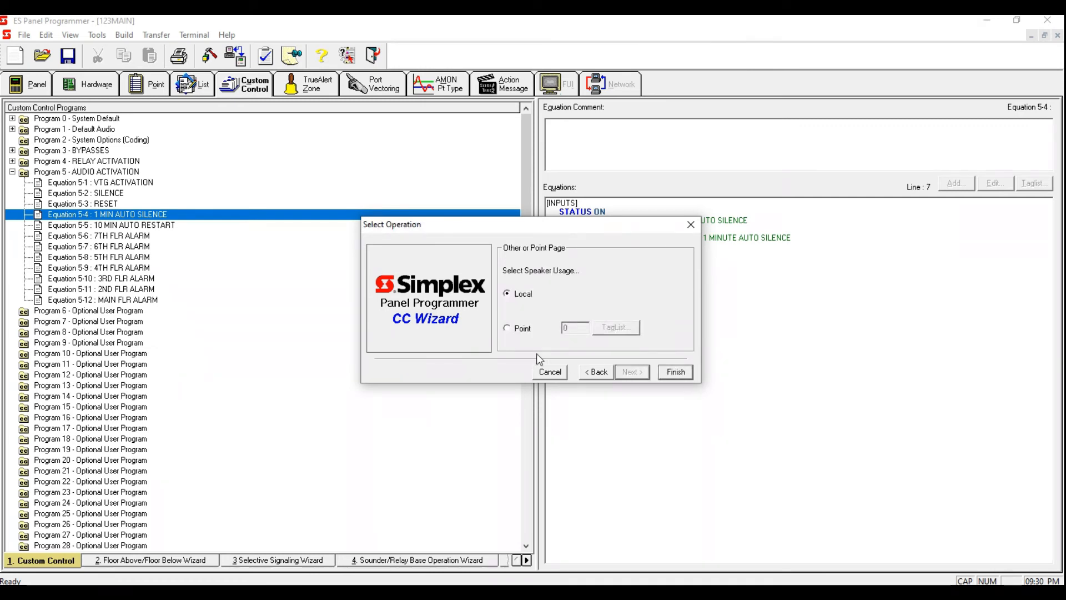
Step: Assign point list L287 IN SUITE SPEAKERS to the USPEAKER OFF output, filtering the tag list by Point List
{"action": "left_click", "coordinate": [509, 331]}
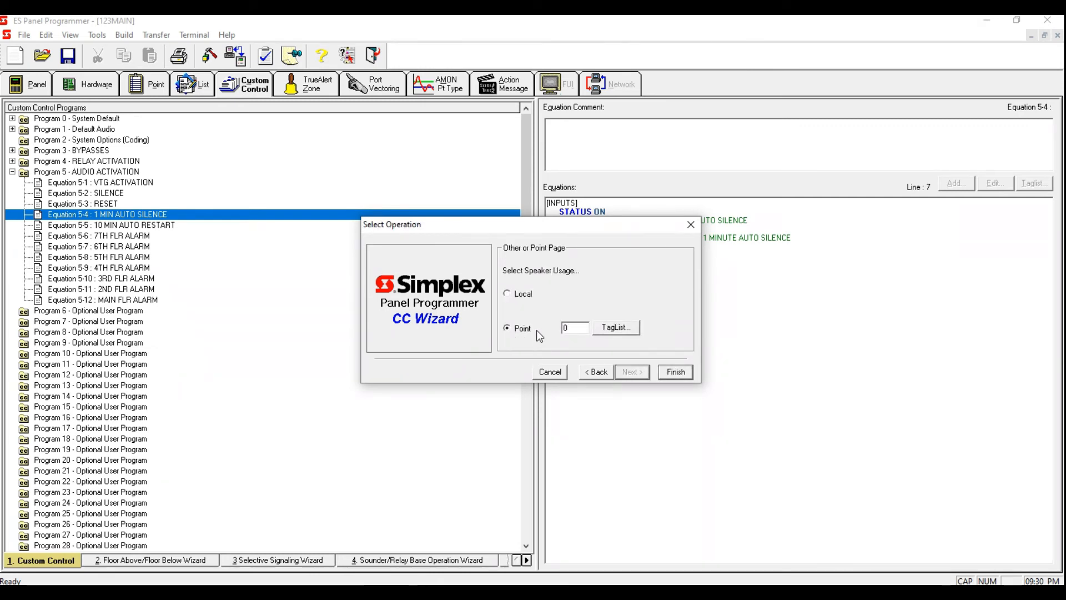
{"action": "left_click", "coordinate": [632, 329]}
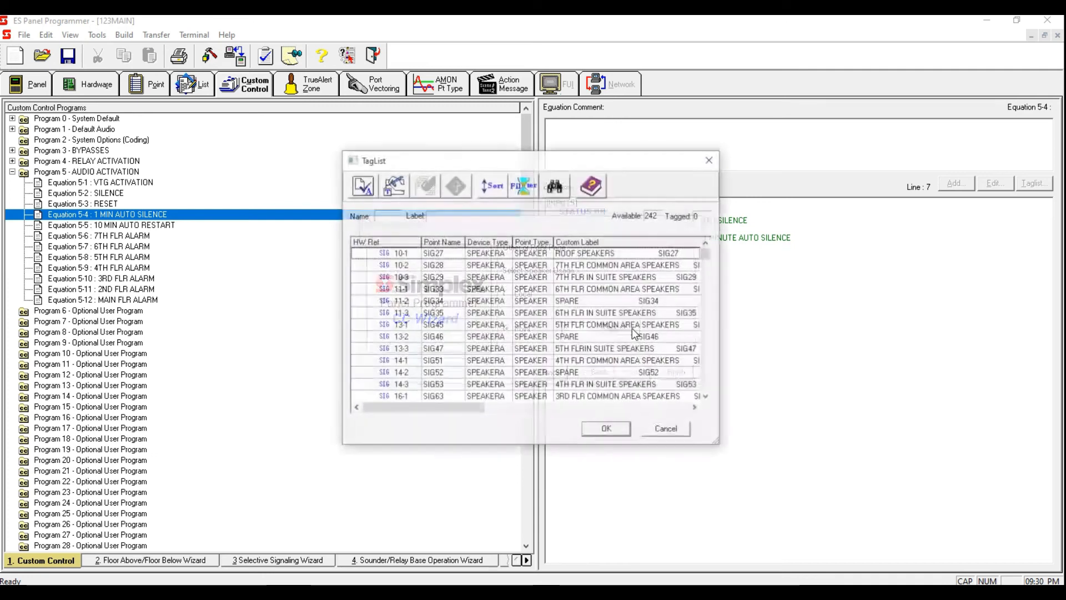
{"action": "left_click", "coordinate": [524, 185]}
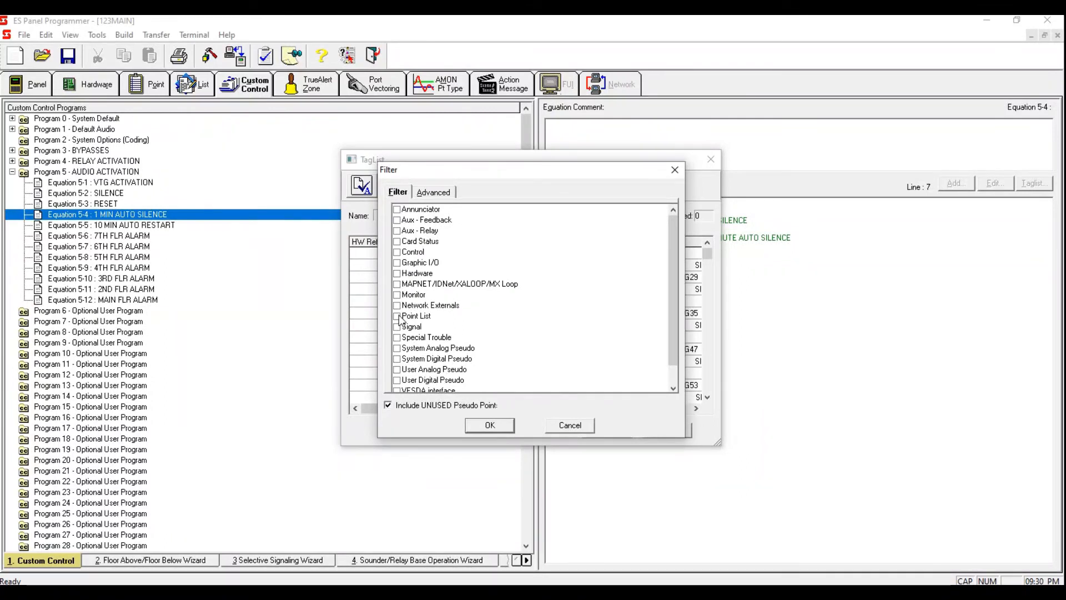
{"action": "left_click", "coordinate": [397, 316]}
{"action": "left_click", "coordinate": [484, 425]}
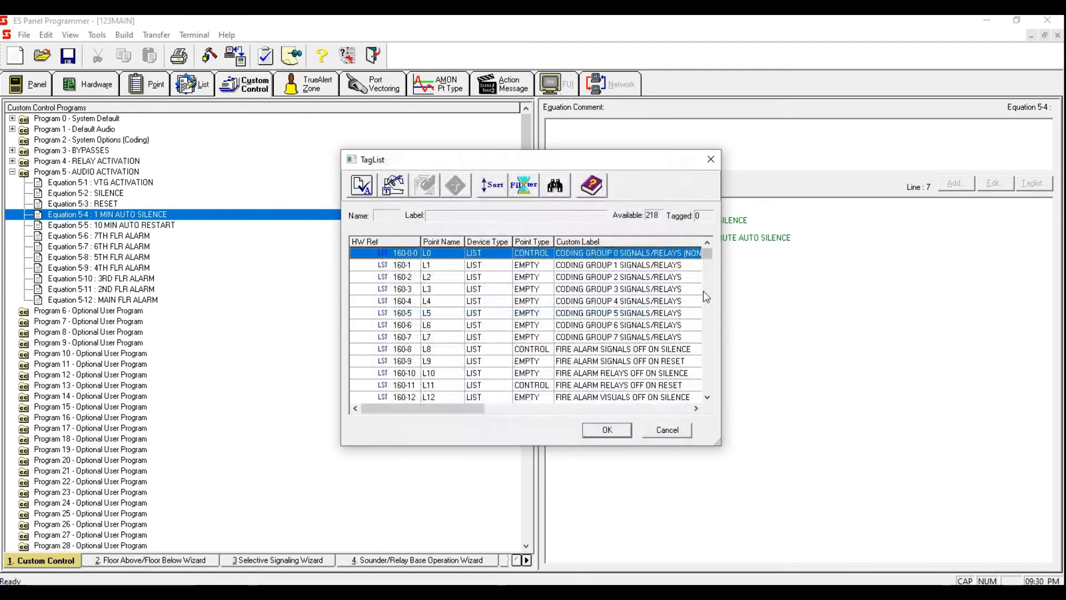
{"action": "left_click_drag", "start_coordinate": [707, 253], "coordinate": [709, 395]}
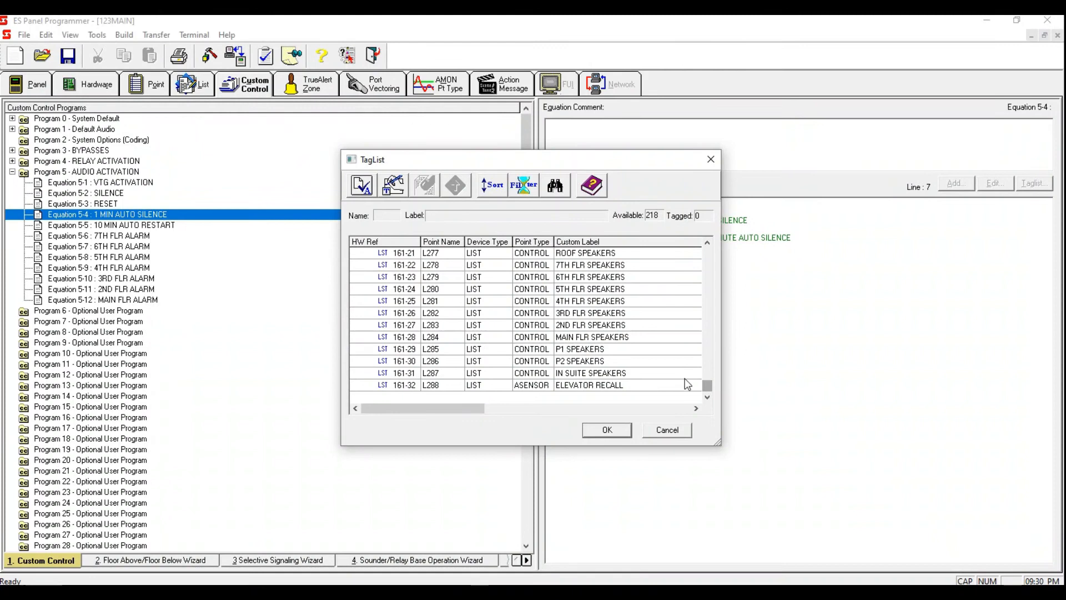
{"action": "left_click", "coordinate": [638, 373]}
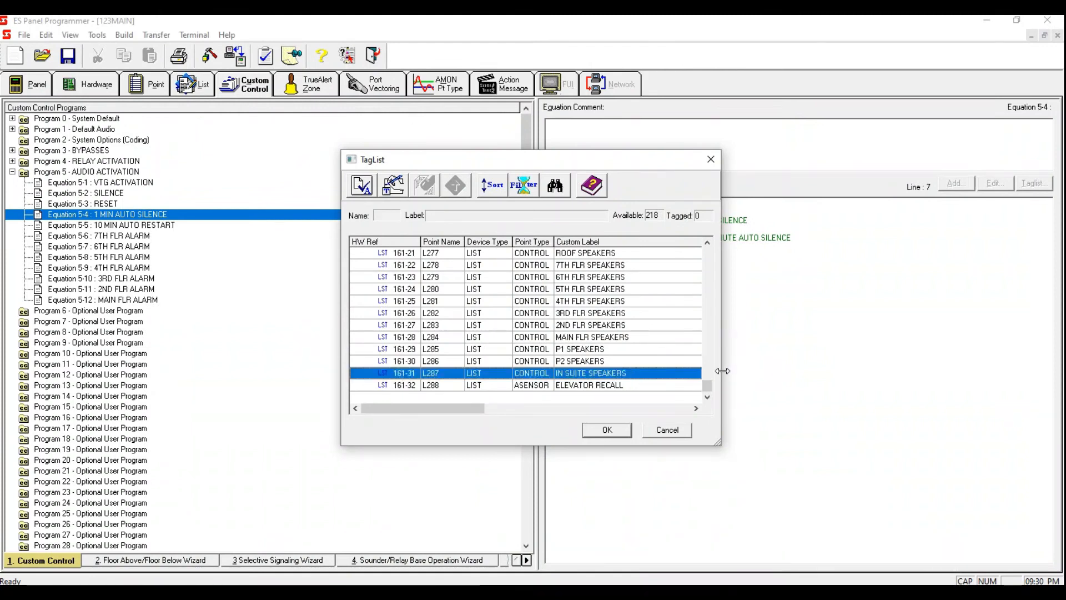
{"action": "double_click", "coordinate": [626, 373]}
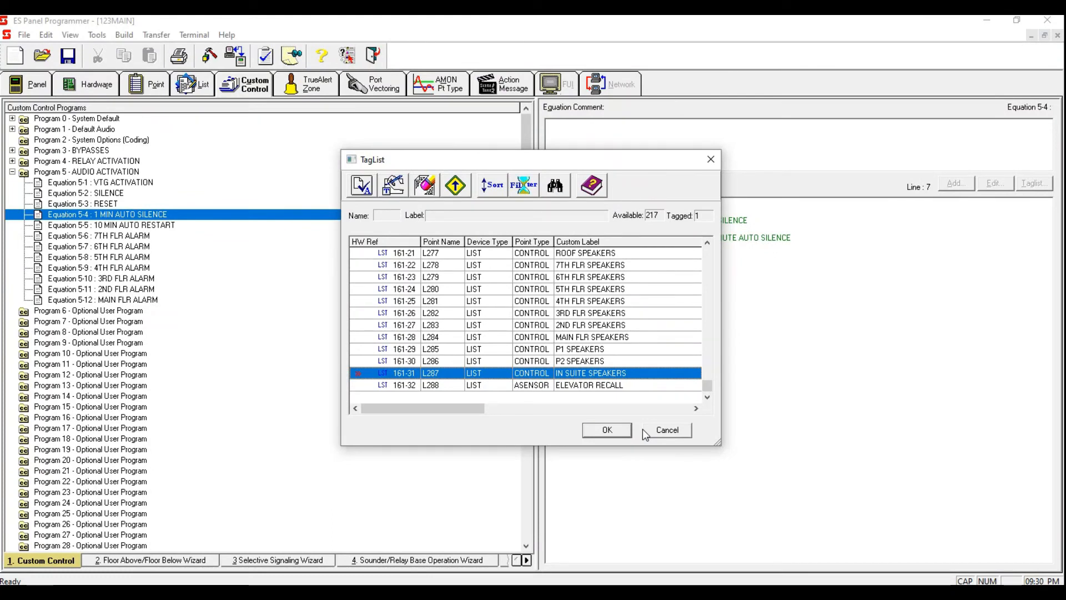
{"action": "left_click", "coordinate": [608, 430]}
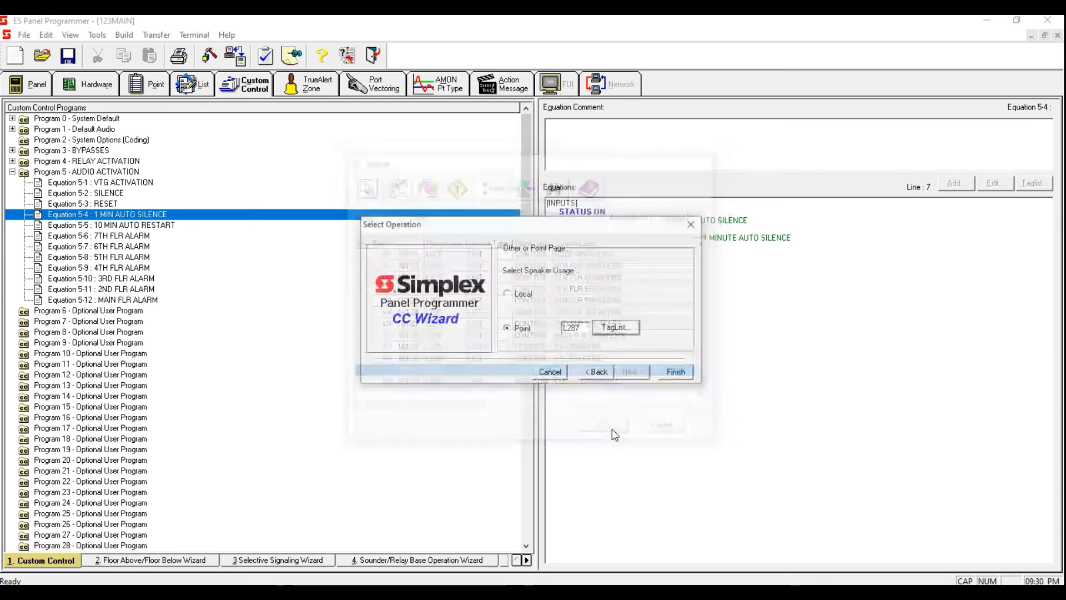
{"action": "left_click", "coordinate": [692, 374]}
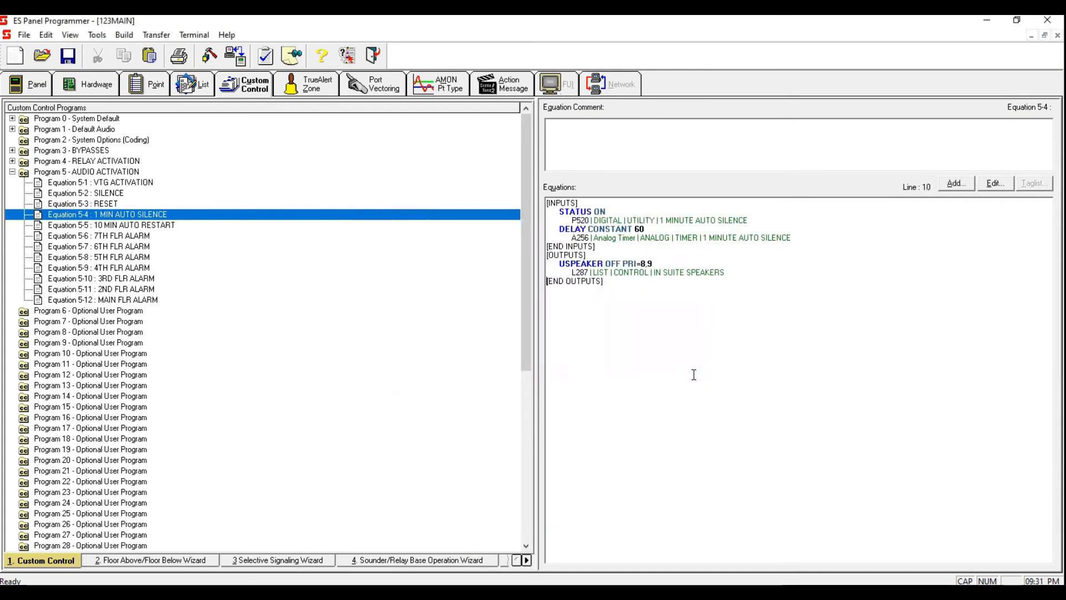
Step: Add a HOLD ON output to Equation 5-4 with set priority 9
{"action": "left_click", "coordinate": [722, 263]}
{"action": "left_click", "coordinate": [951, 186]}
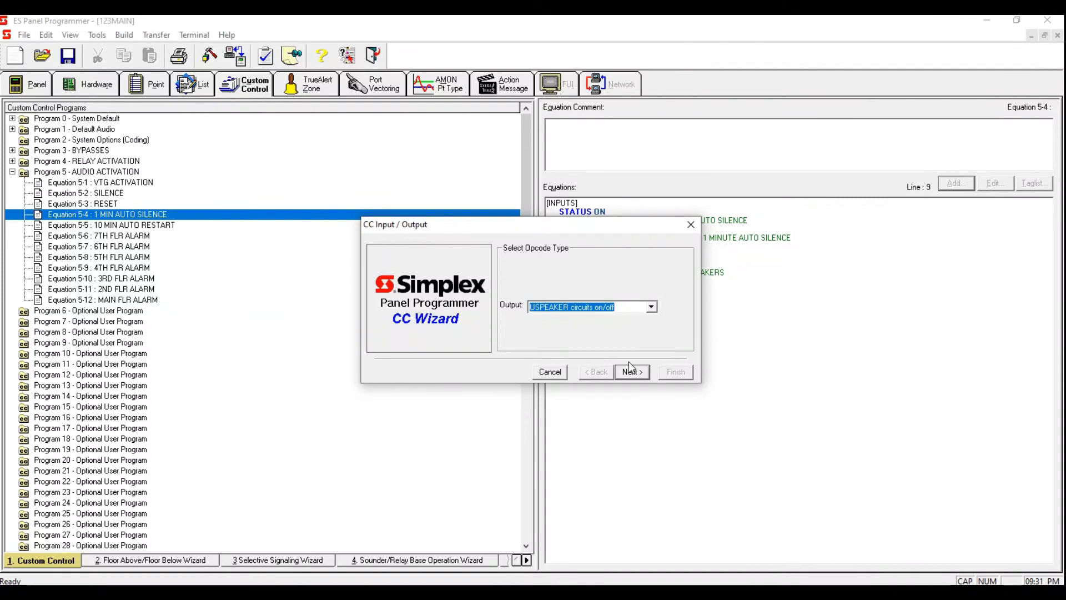
{"action": "type", "text": "Hold Point"}
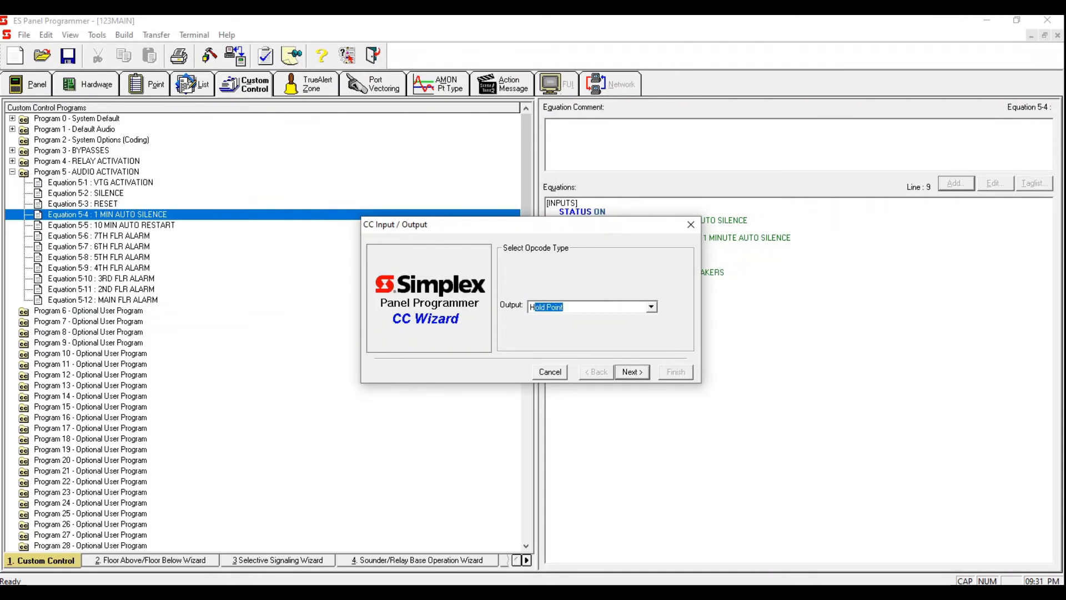
{"action": "left_click", "coordinate": [631, 372]}
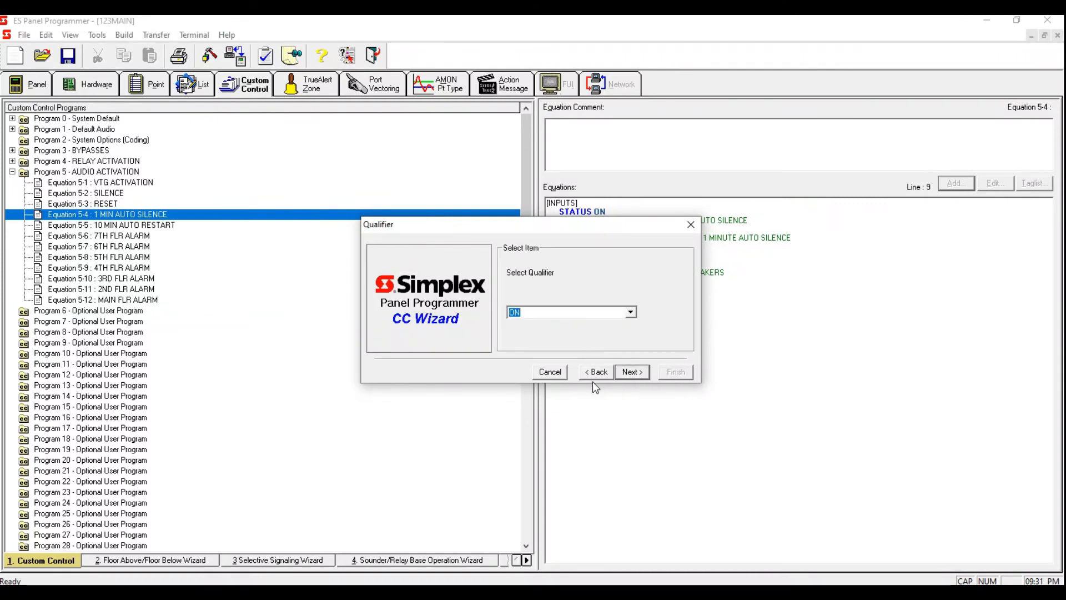
{"action": "left_click", "coordinate": [634, 372]}
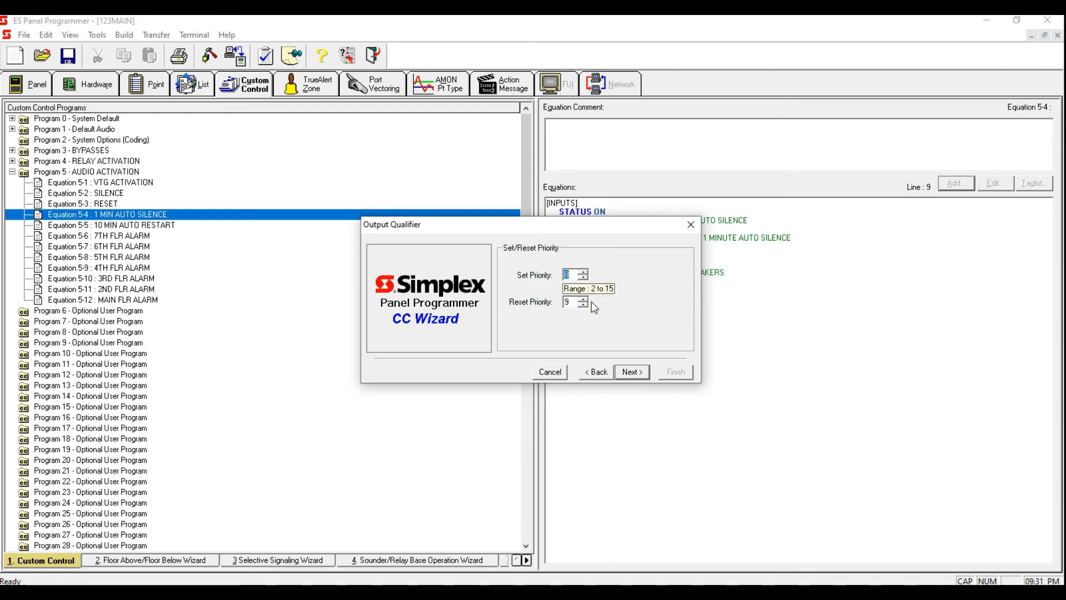
{"action": "type", "text": "9"}
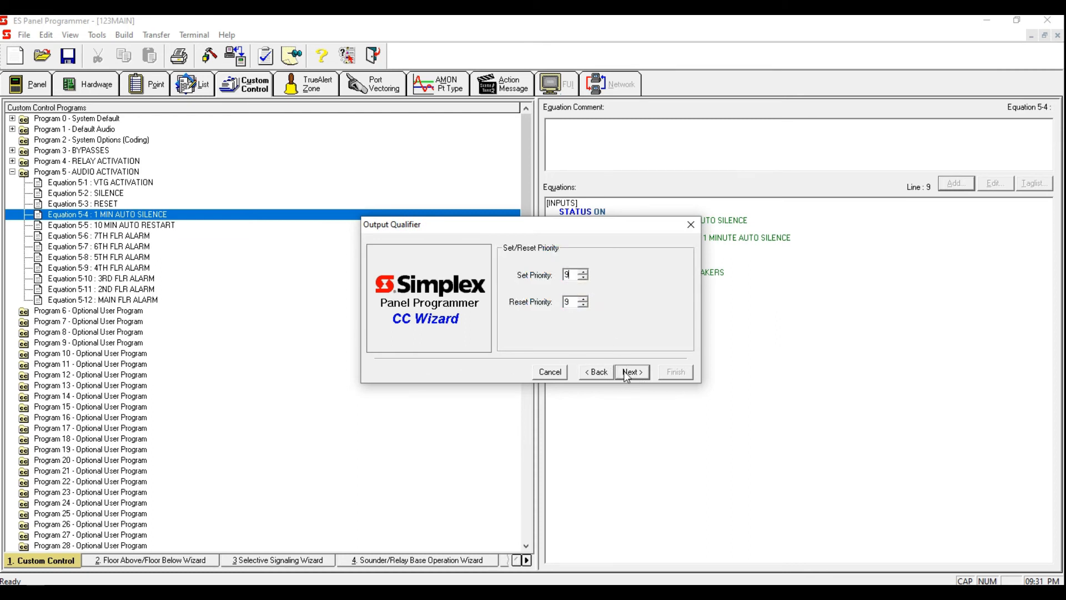
{"action": "left_click", "coordinate": [626, 375]}
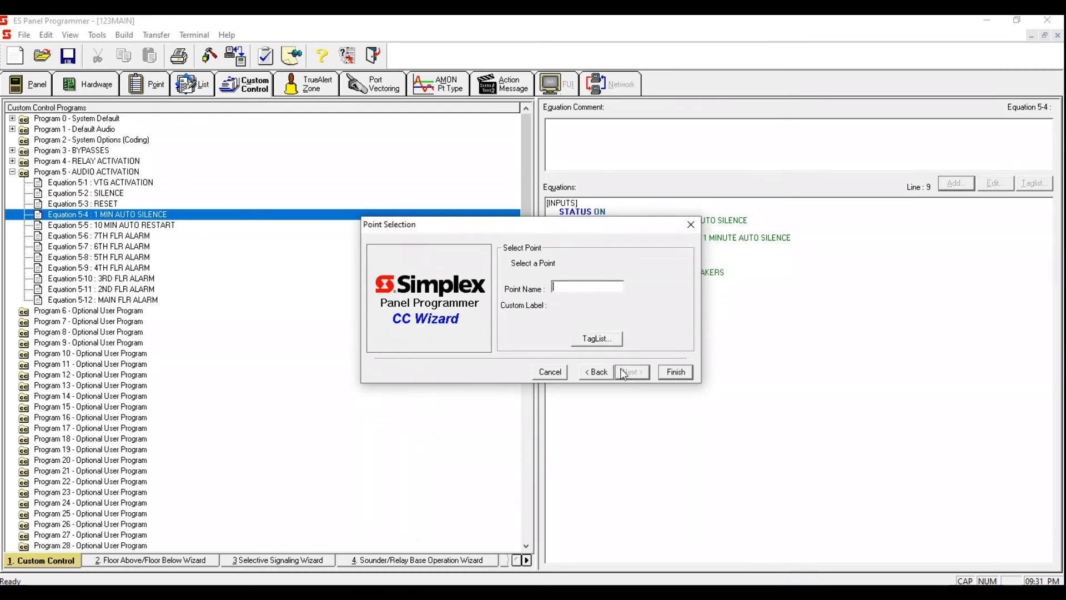
Step: Select user digital pseudo point P521 10 MINUTE AUTO SILENCE for the HOLD ON output, filtering by User Digital Pseudo
{"action": "left_click", "coordinate": [591, 343]}
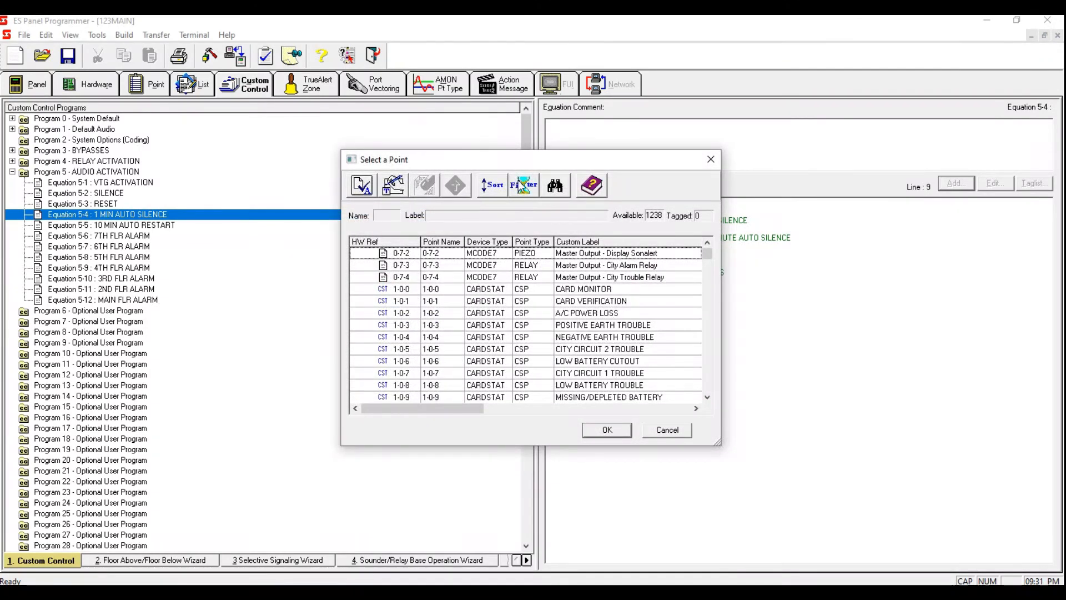
{"action": "left_click", "coordinate": [524, 184]}
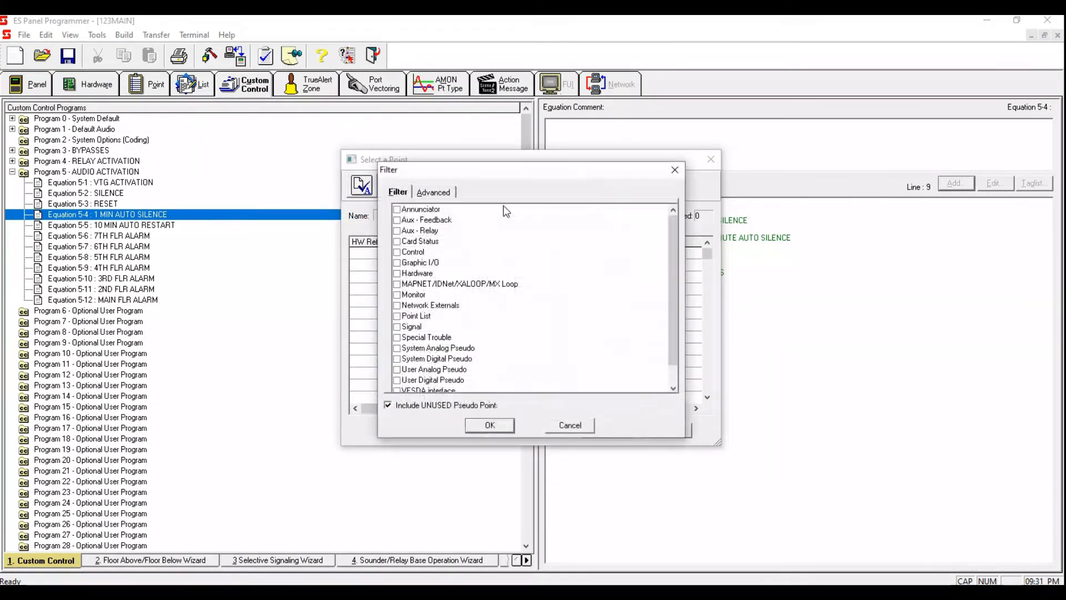
{"action": "left_click", "coordinate": [400, 316]}
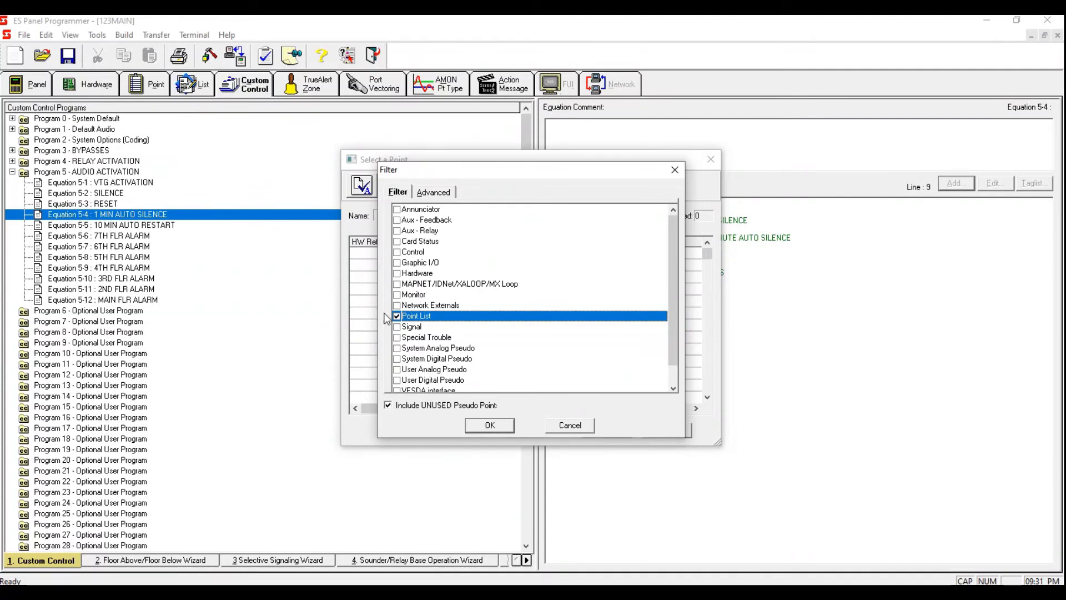
{"action": "left_click", "coordinate": [397, 380]}
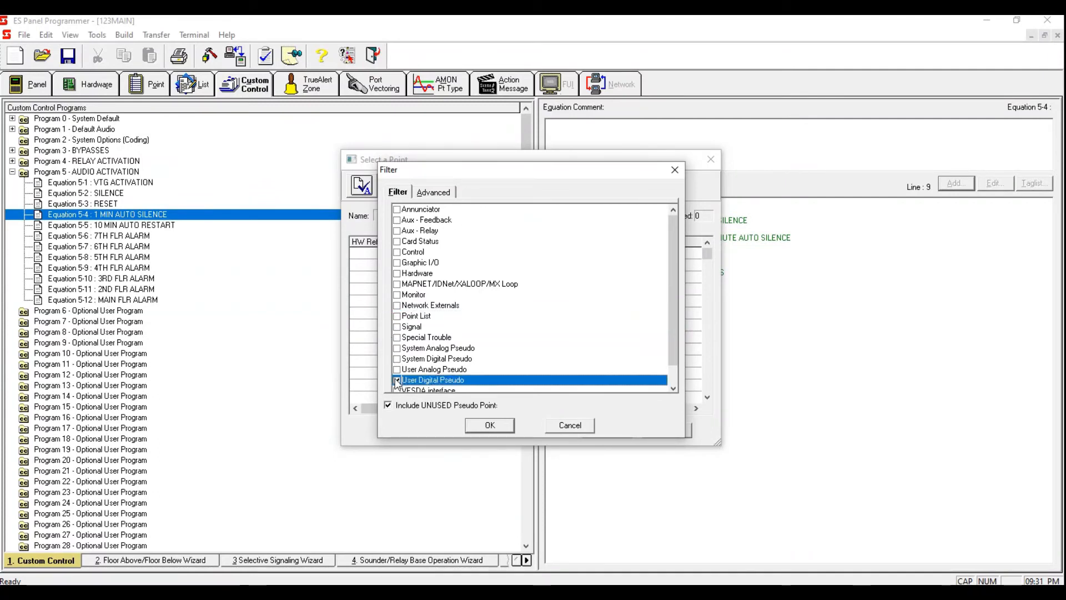
{"action": "left_click", "coordinate": [491, 425]}
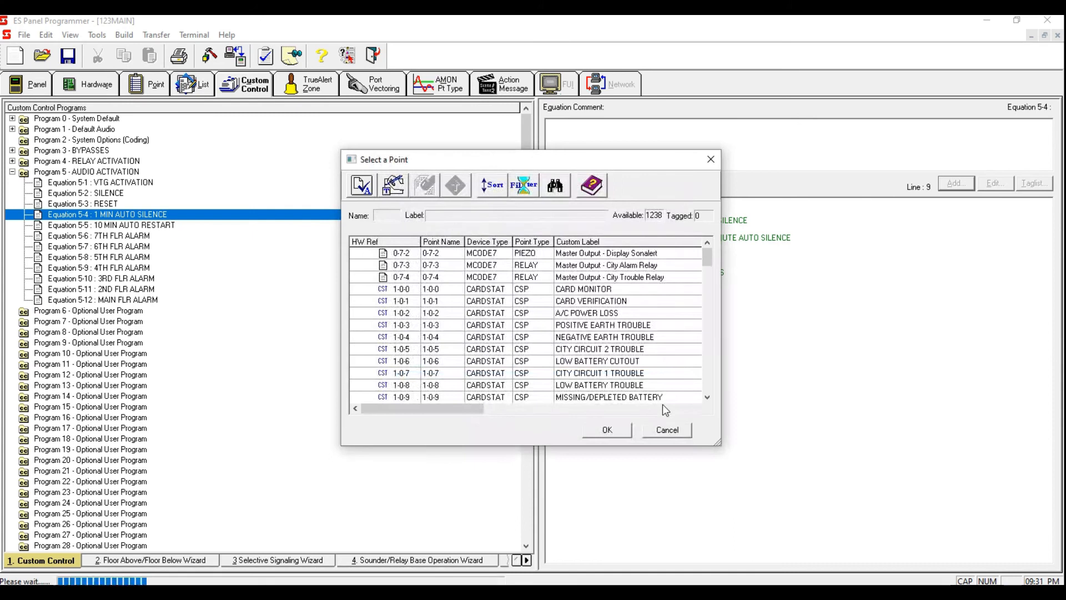
{"action": "left_click", "coordinate": [596, 366]}
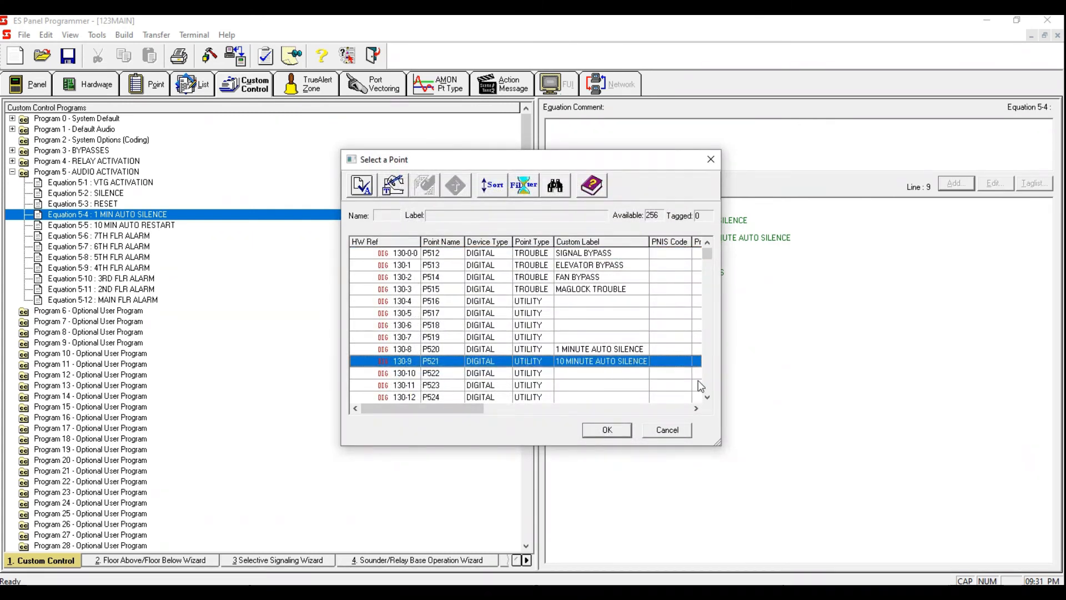
{"action": "key", "text": "space"}
{"action": "left_click", "coordinate": [629, 365]}
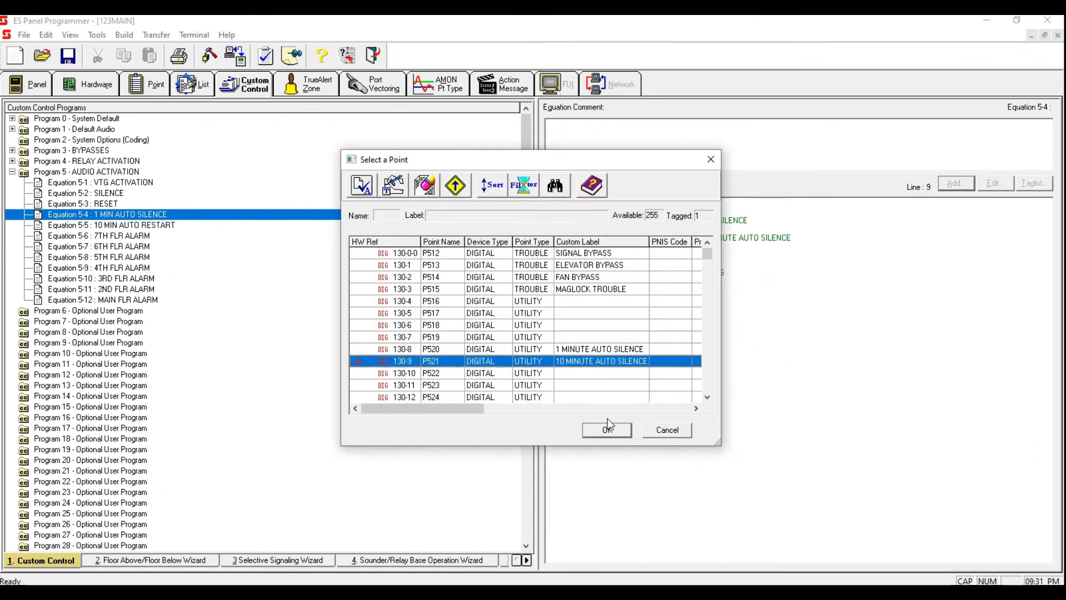
{"action": "left_click", "coordinate": [607, 429]}
{"action": "left_click", "coordinate": [688, 374]}
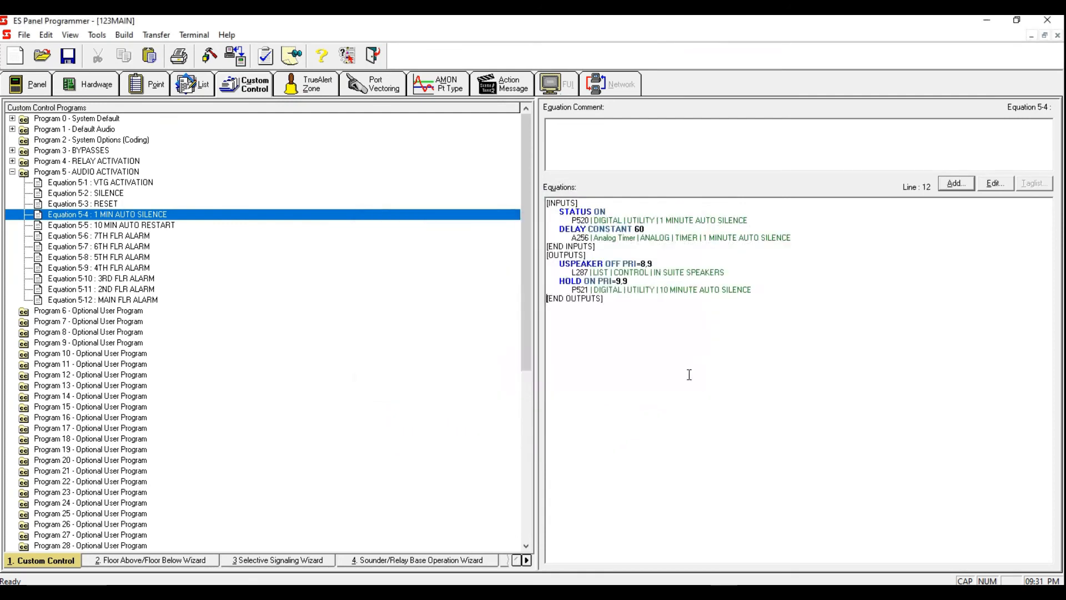
Step: Insert a blank line between the USPEAKER and HOLD outputs in Equation 5-4
{"action": "left_click", "coordinate": [759, 286]}
{"action": "left_click", "coordinate": [753, 269]}
{"action": "key", "text": "Return"}
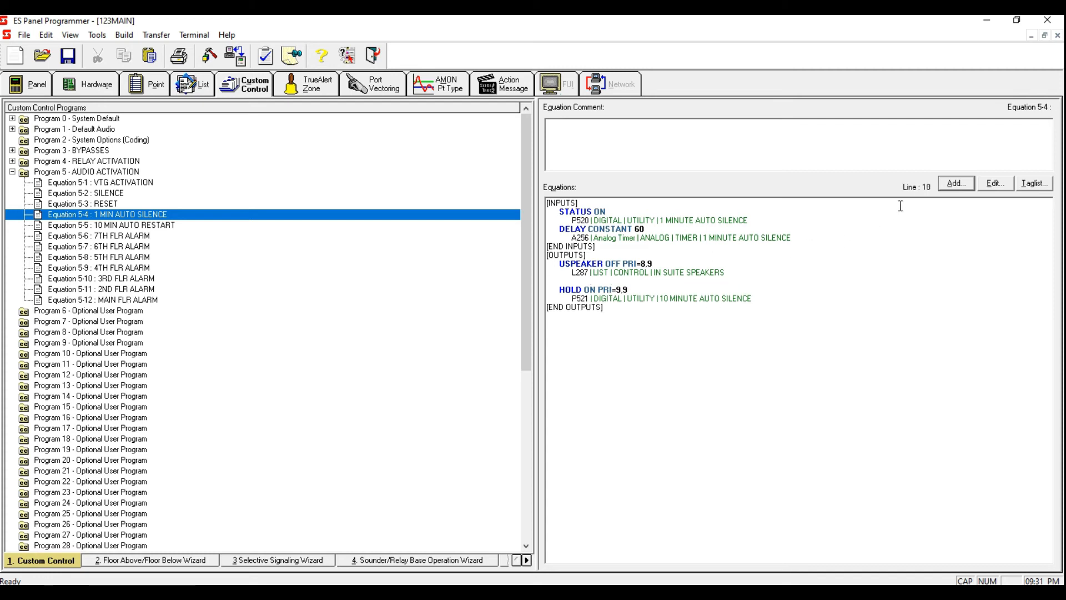
Step: Add a HOLD OFF output with priority 9 to Equation 5-4, tagging pseudo point P520 1 MINUTE AUTO SILENCE
{"action": "left_click", "coordinate": [956, 184]}
{"action": "left_click", "coordinate": [631, 371]}
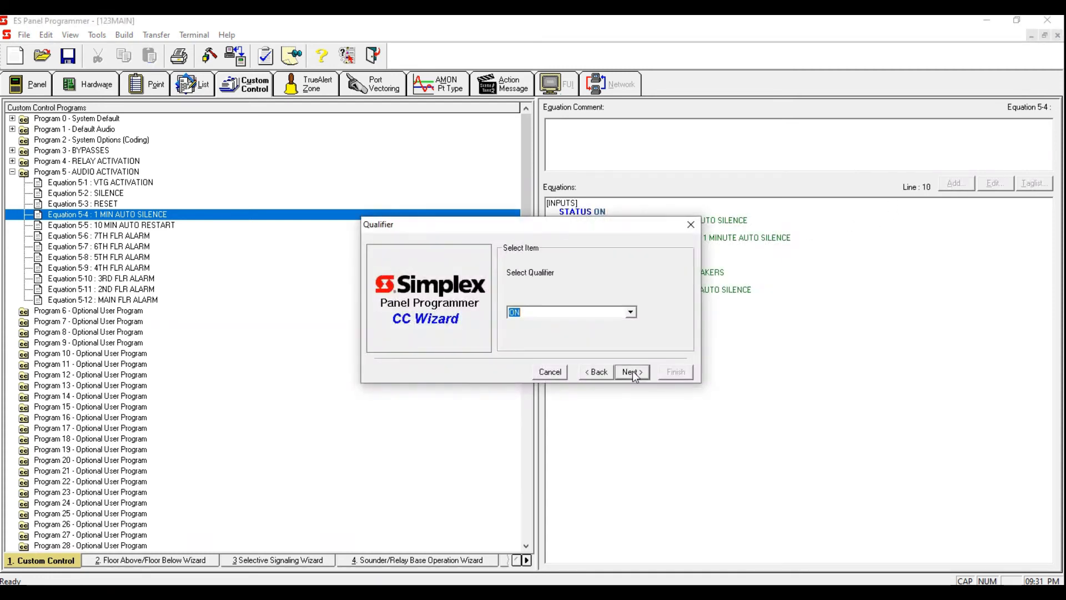
{"action": "type", "text": "OFF"}
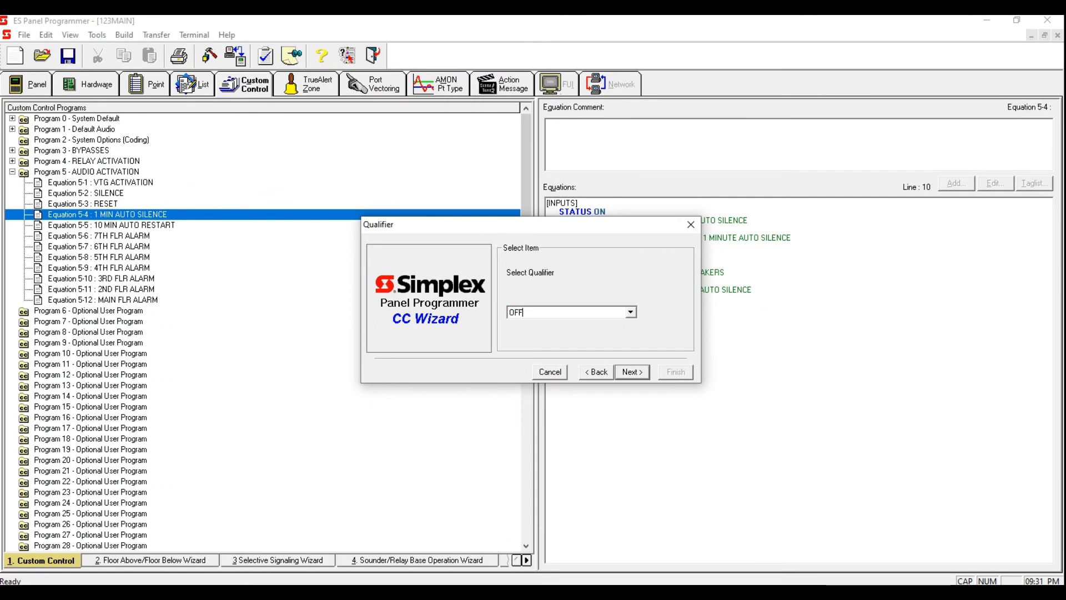
{"action": "left_click", "coordinate": [643, 371]}
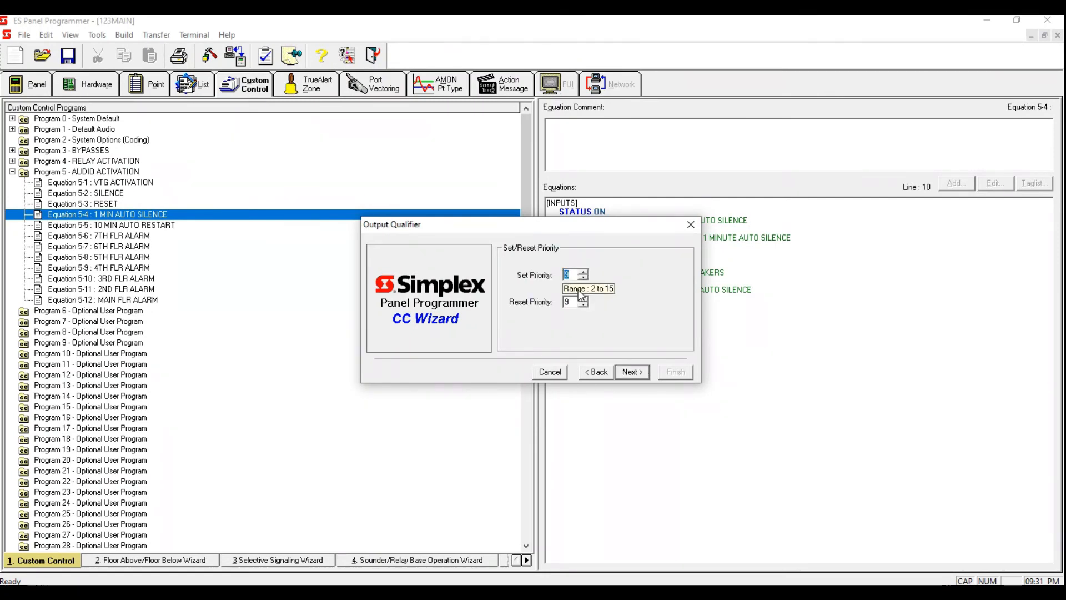
{"action": "left_click", "coordinate": [632, 371]}
{"action": "left_click", "coordinate": [584, 337]}
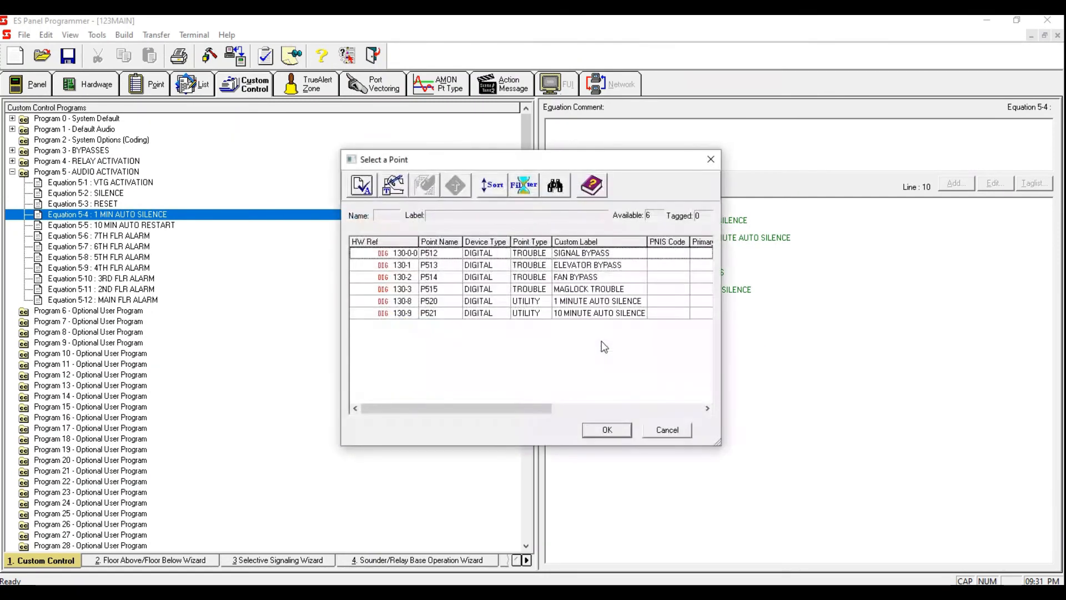
{"action": "left_click", "coordinate": [613, 314]}
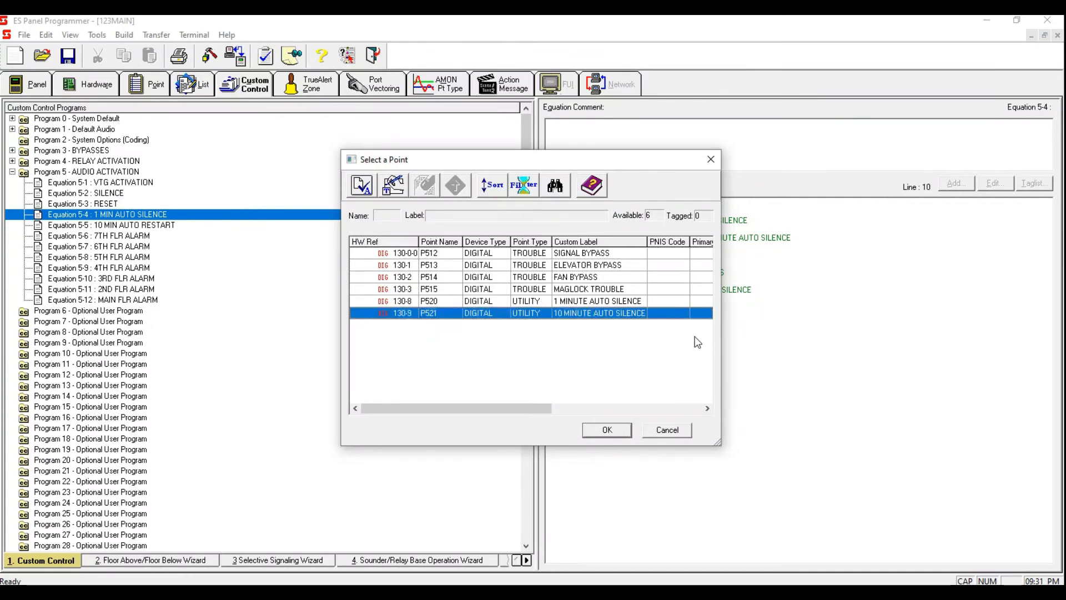
{"action": "left_click", "coordinate": [651, 303]}
{"action": "key", "text": "space"}
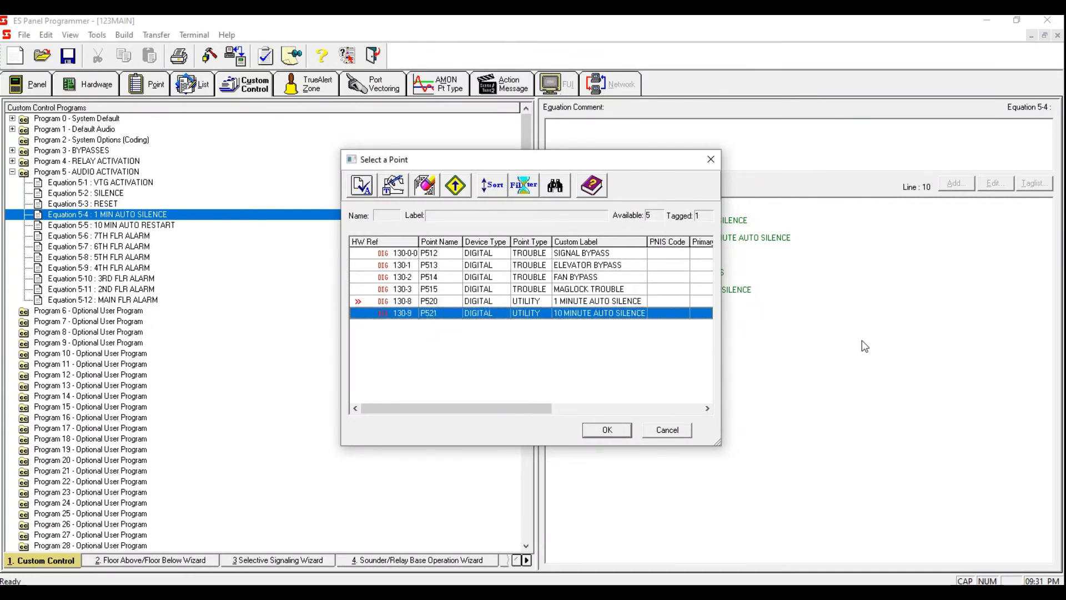
{"action": "left_click", "coordinate": [602, 435]}
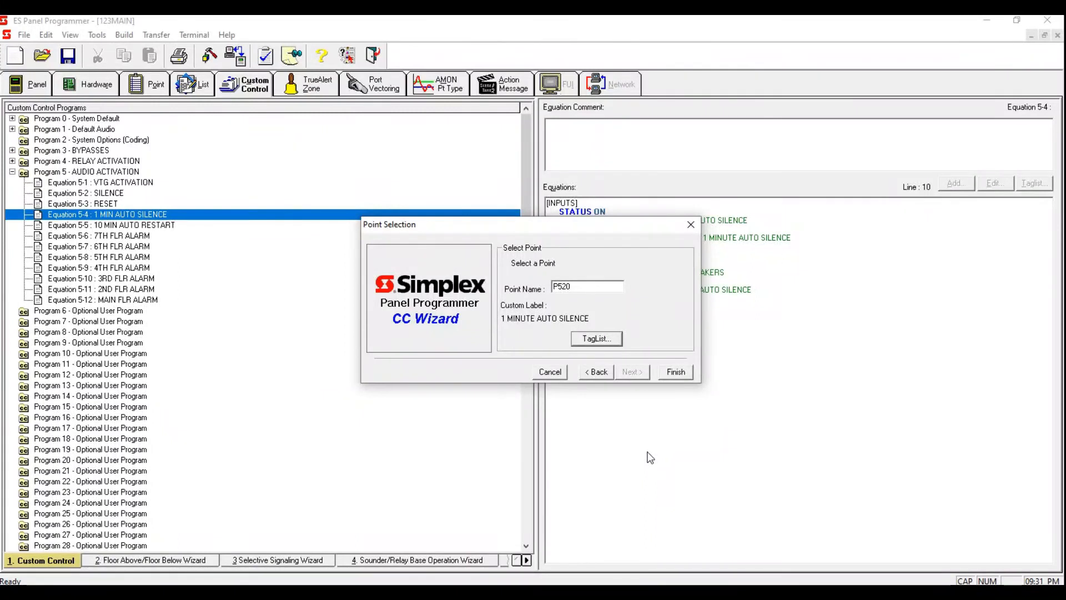
{"action": "left_click", "coordinate": [675, 372]}
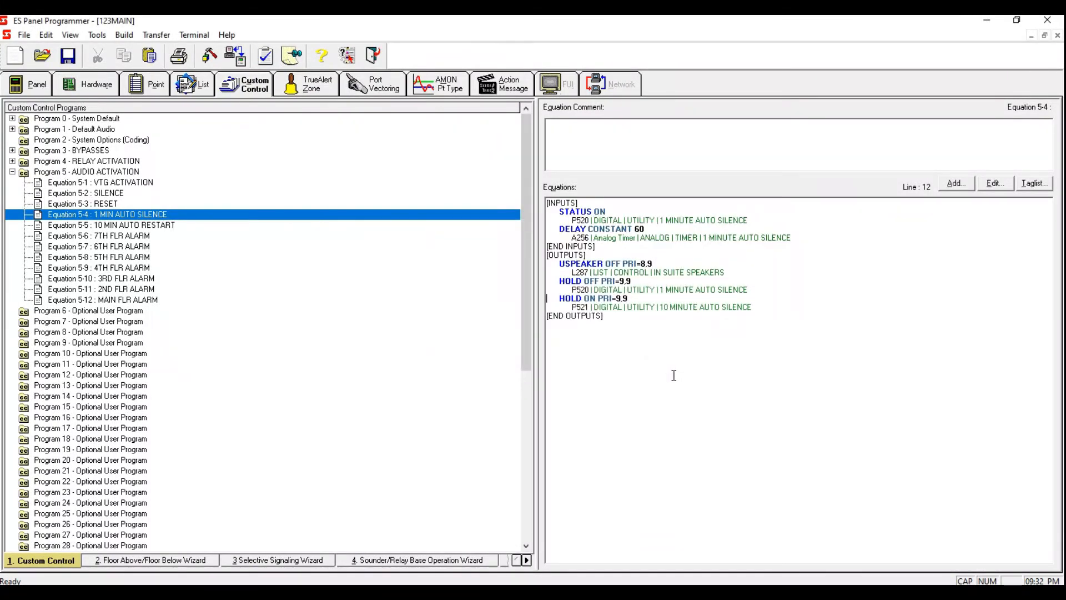
Step: Highlight the HOLD OFF and HOLD ON output lines in Equation 5-4 to review them
{"action": "left_click_drag", "start_coordinate": [743, 272], "coordinate": [464, 250]}
{"action": "left_click_drag", "start_coordinate": [748, 290], "coordinate": [549, 276]}
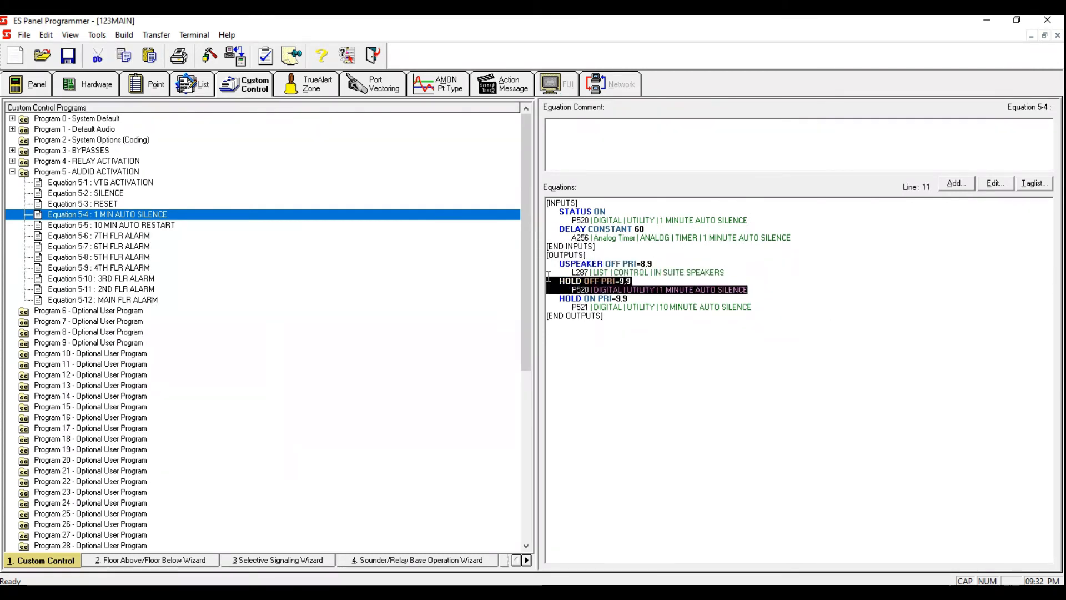
{"action": "left_click_drag", "start_coordinate": [750, 307], "coordinate": [553, 300]}
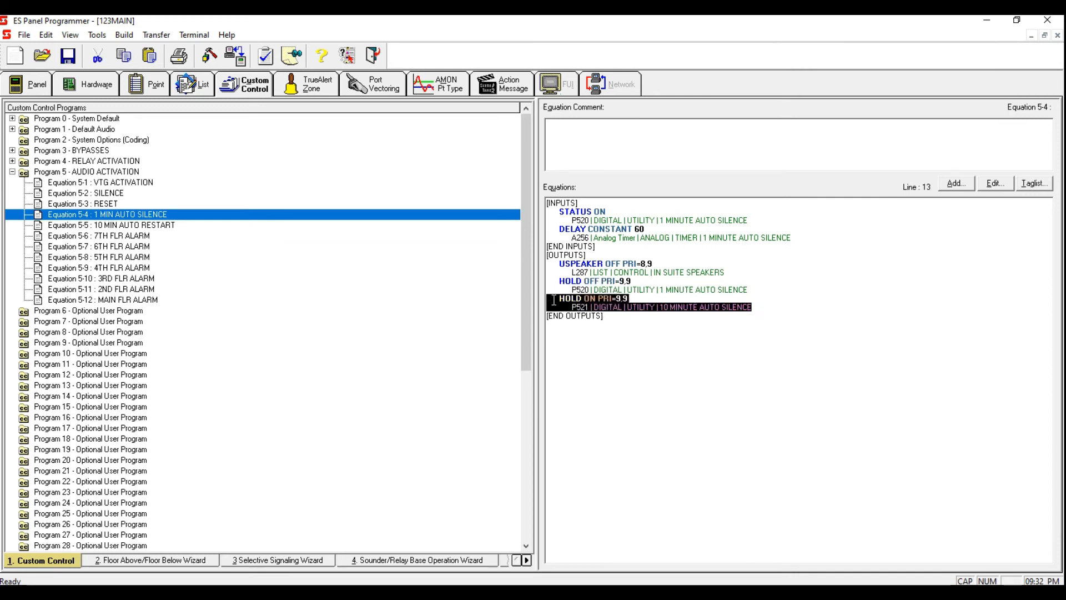
{"action": "left_click", "coordinate": [658, 375]}
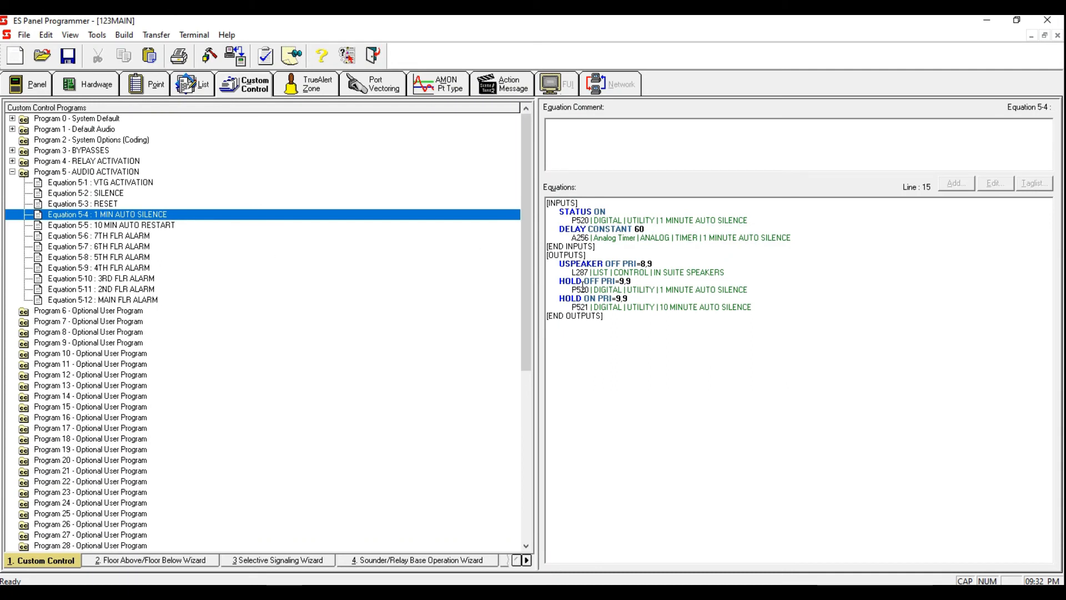
Step: Open Equation 5-5 and add a Point Status input with qualifier ON for pseudo point P521
{"action": "left_click", "coordinate": [210, 224]}
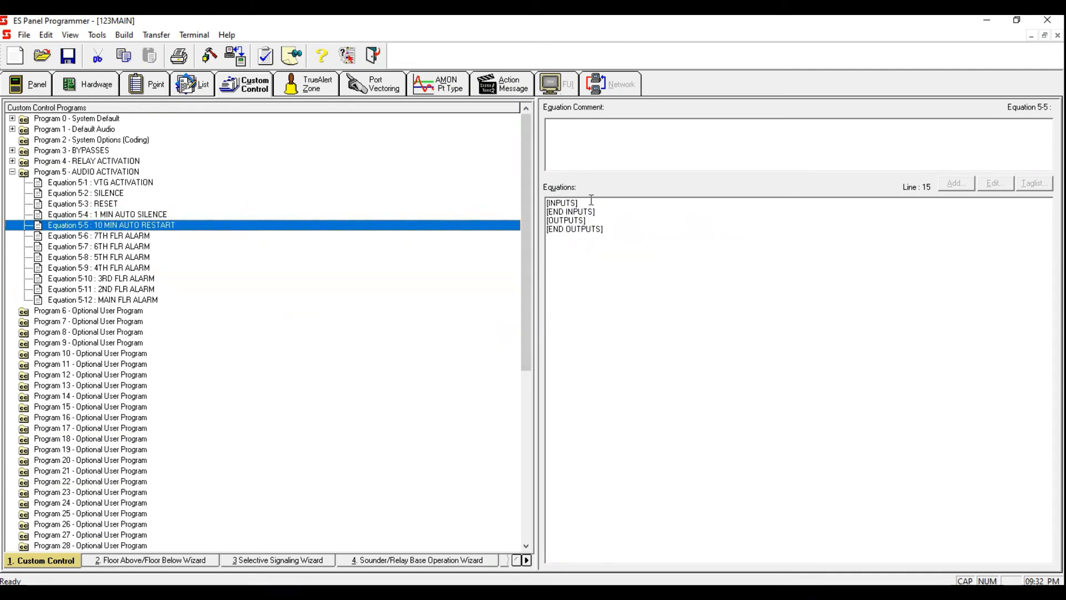
{"action": "left_click", "coordinate": [956, 183]}
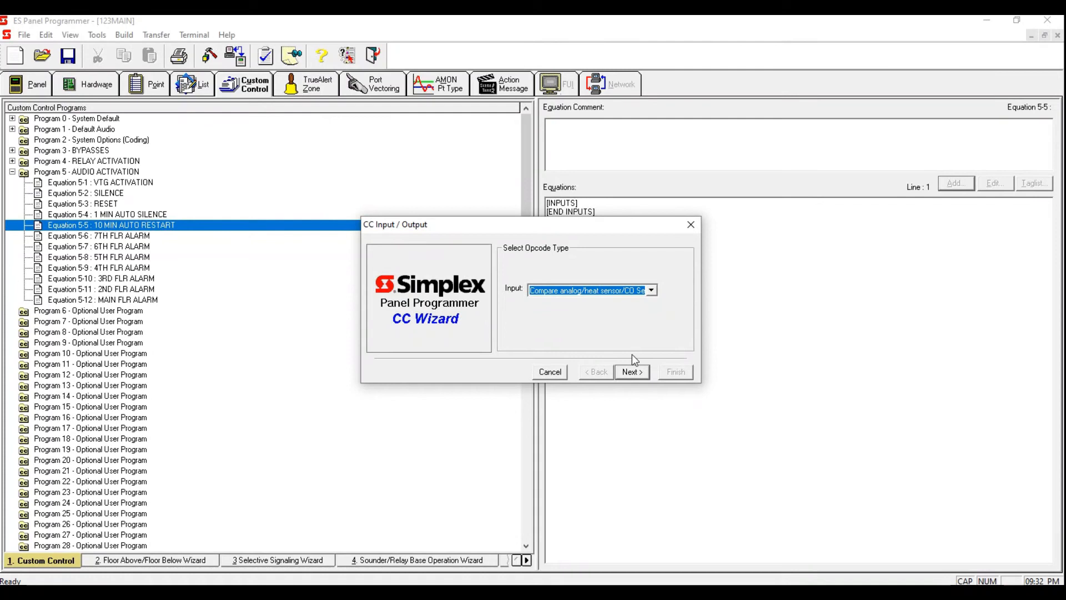
{"action": "type", "text": "Point Status"}
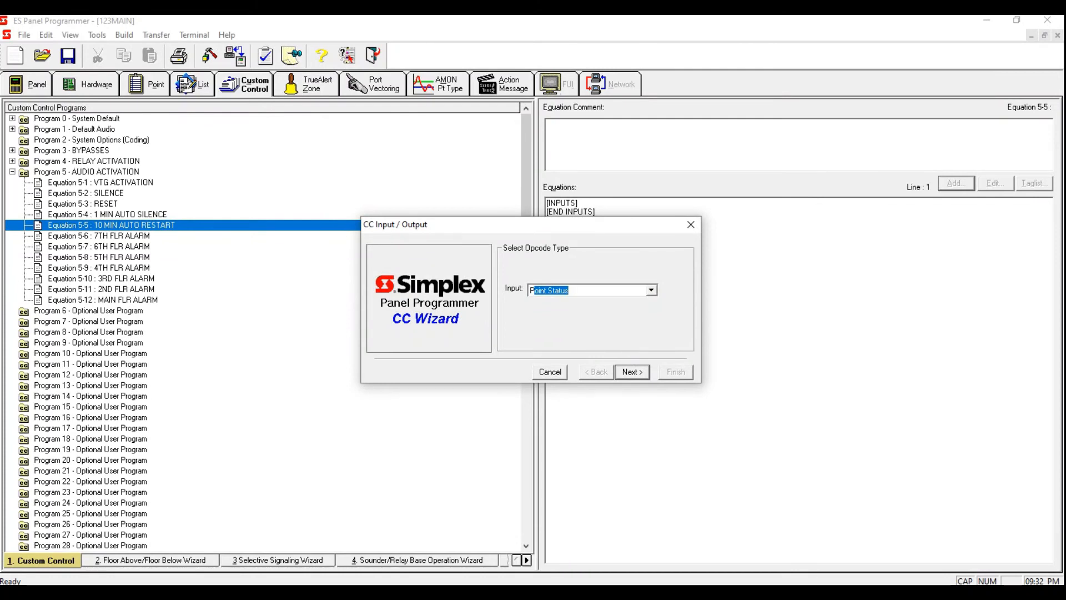
{"action": "left_click", "coordinate": [633, 372]}
{"action": "left_click", "coordinate": [633, 372]}
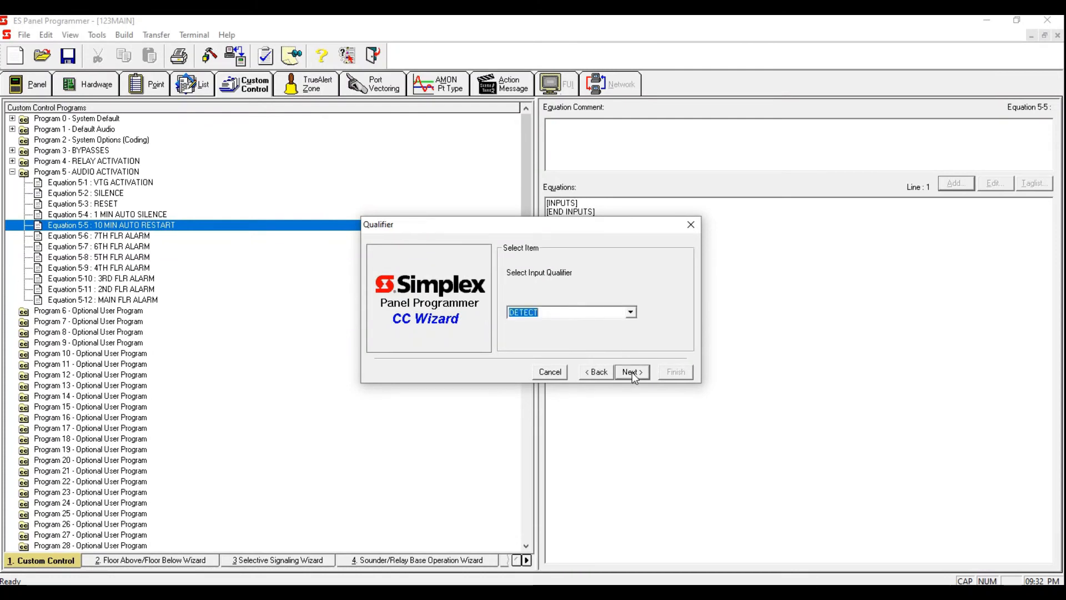
{"action": "type", "text": "ON"}
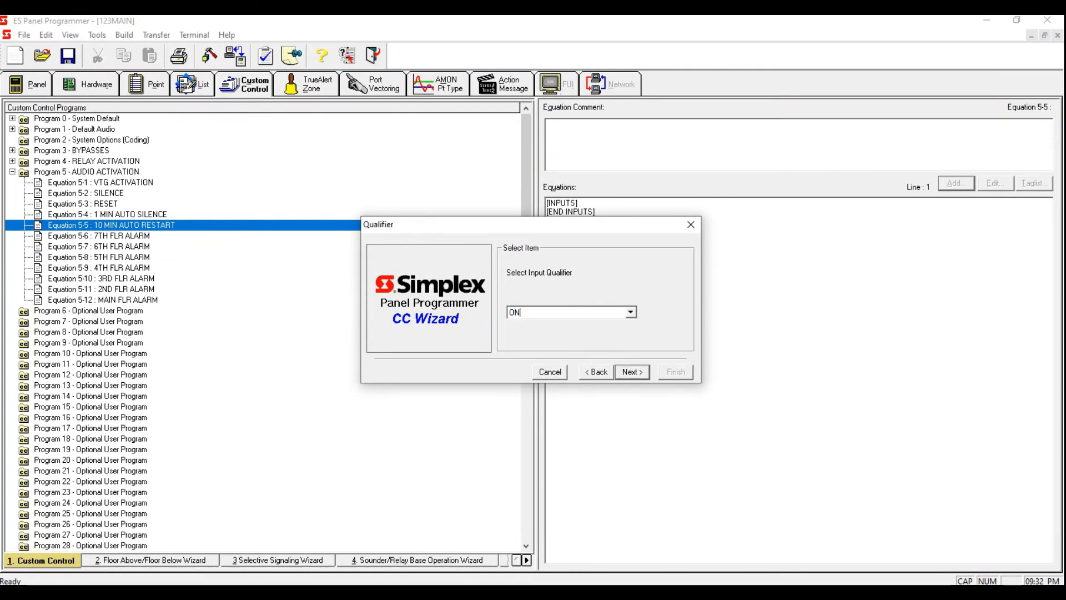
{"action": "left_click", "coordinate": [631, 373]}
{"action": "type", "text": "P521"}
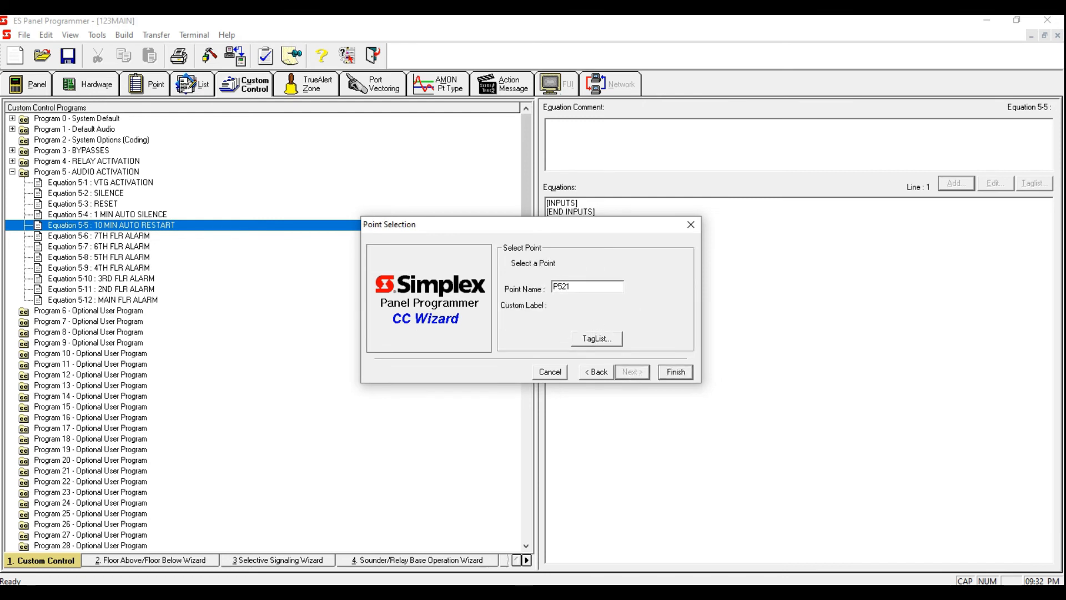
{"action": "left_click", "coordinate": [663, 371]}
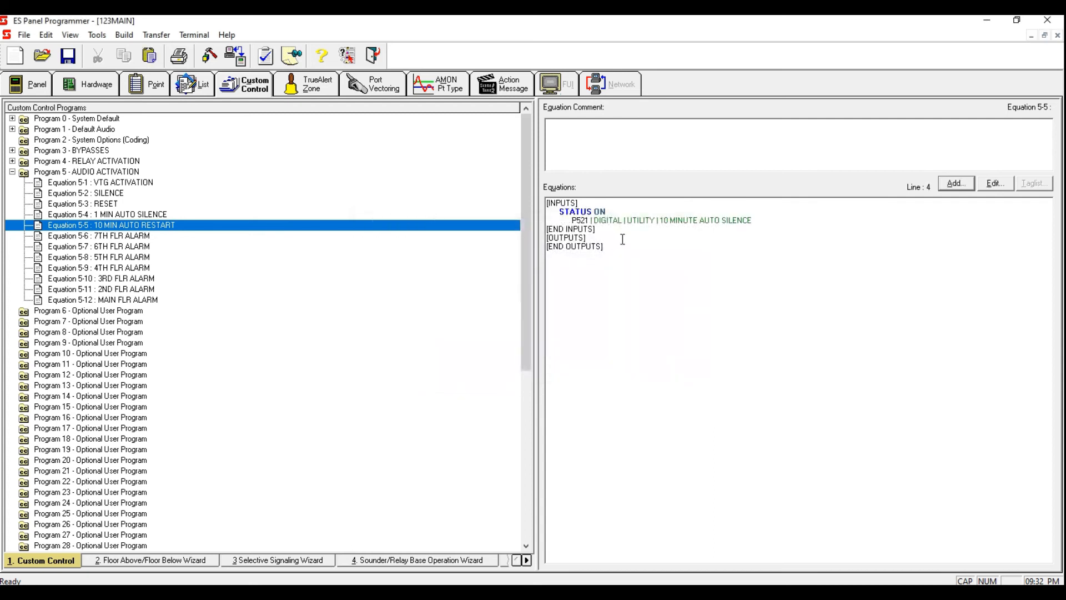
Step: Add a Delay output actions input to Equation 5-5 using a constant delay of 600 seconds
{"action": "left_click", "coordinate": [759, 220]}
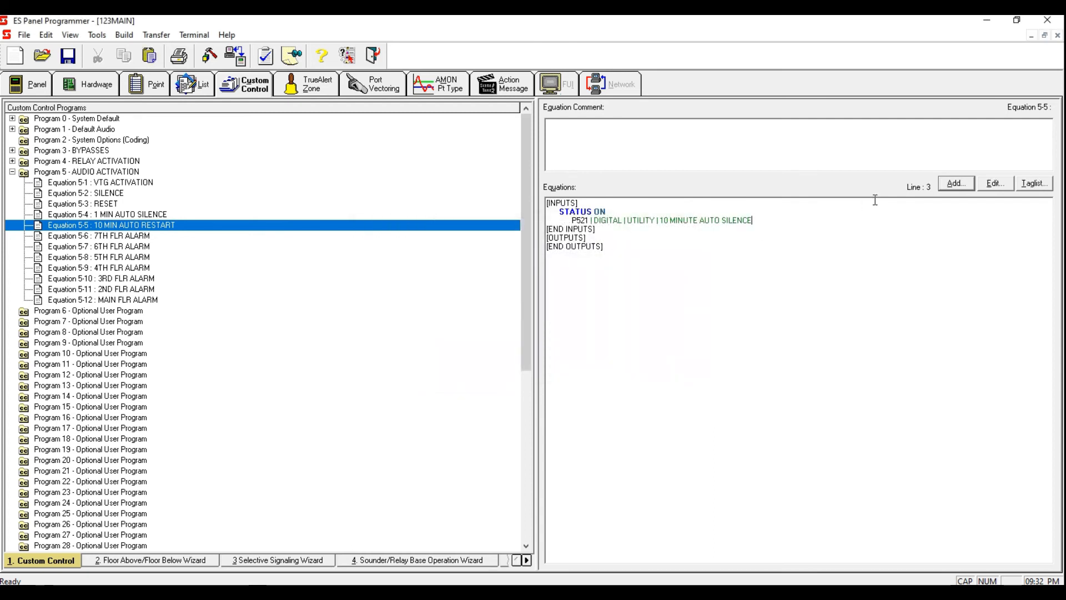
{"action": "left_click", "coordinate": [955, 184]}
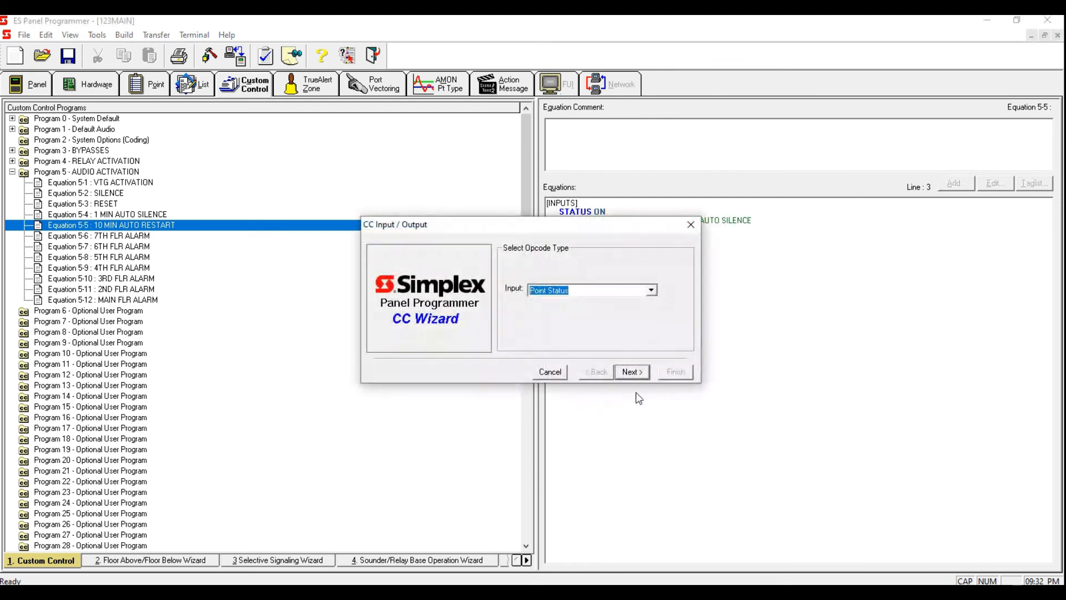
{"action": "left_click", "coordinate": [650, 290]}
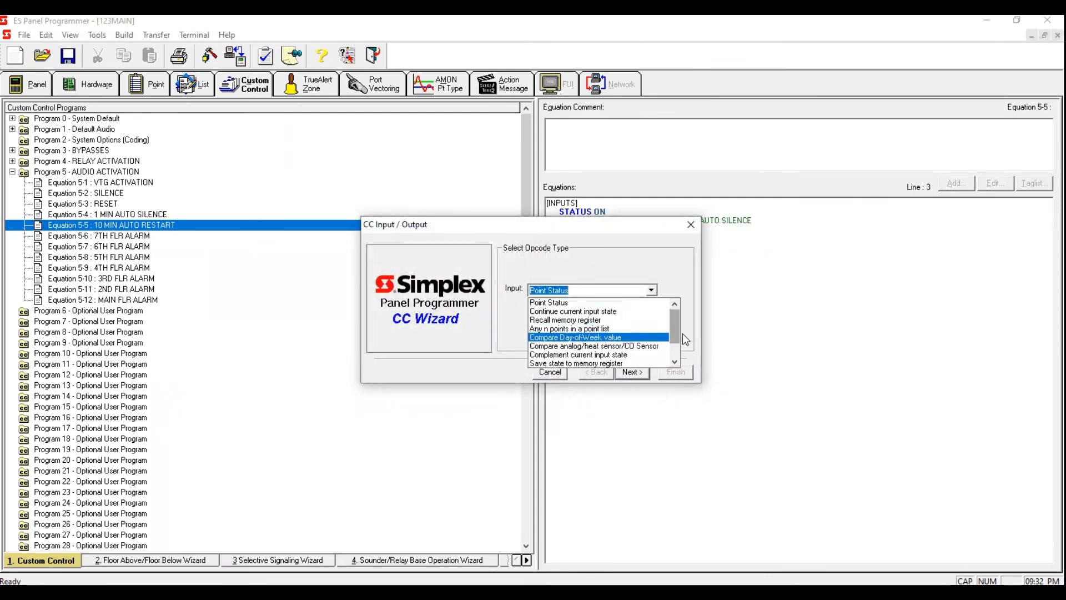
{"action": "left_click", "coordinate": [651, 291]}
{"action": "left_click", "coordinate": [652, 291]}
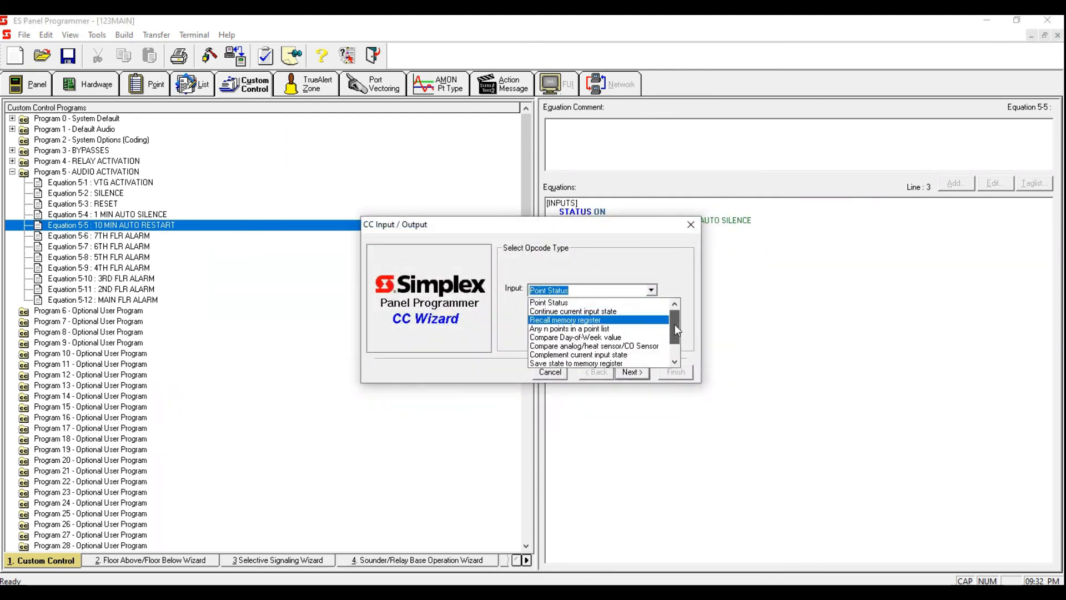
{"action": "left_click_drag", "start_coordinate": [675, 325], "coordinate": [673, 339]}
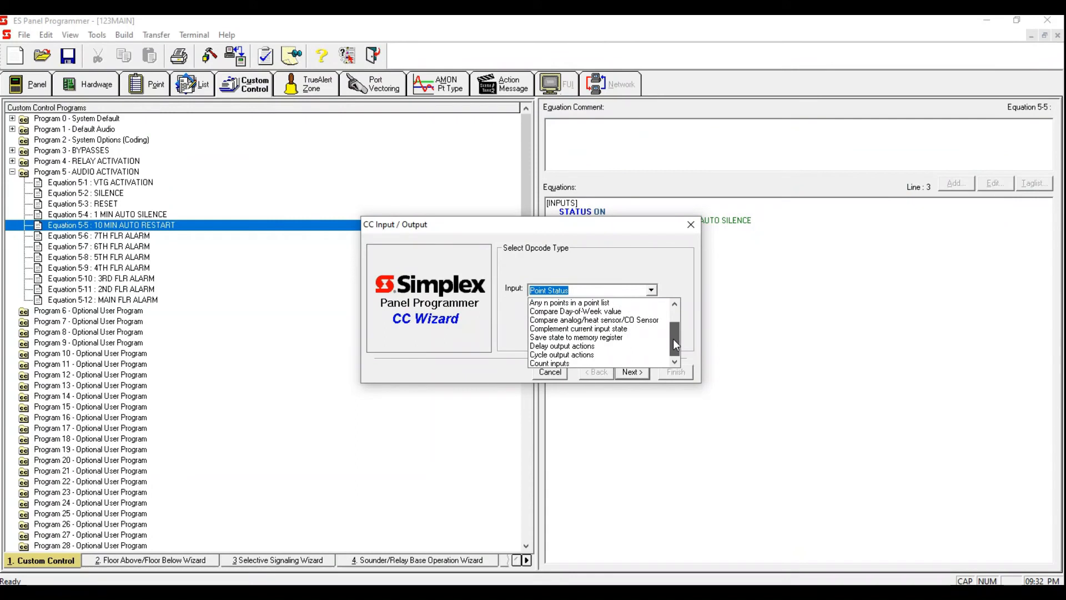
{"action": "left_click", "coordinate": [613, 346]}
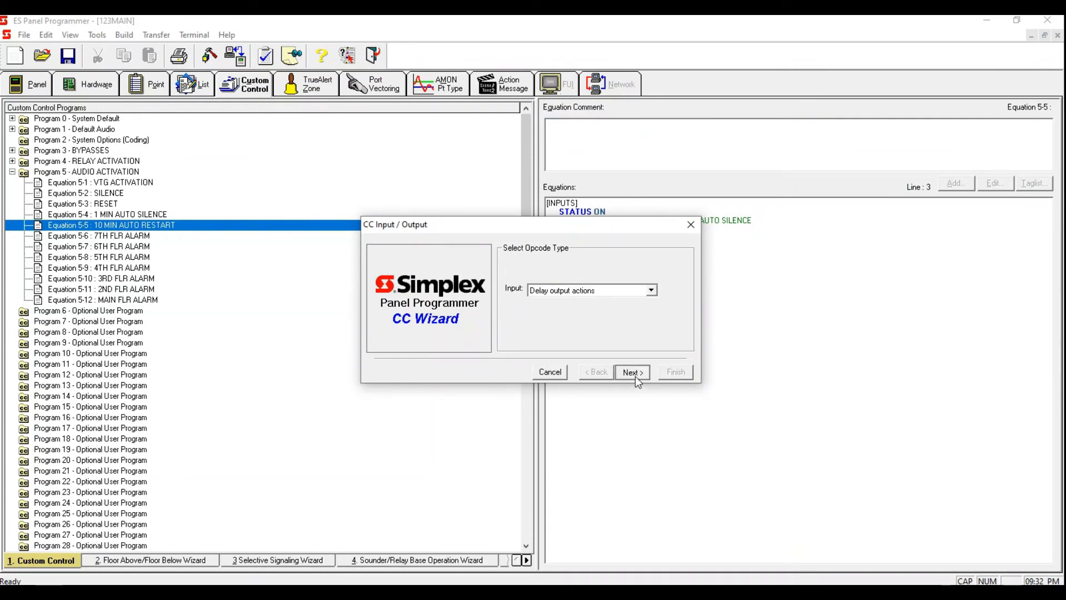
{"action": "left_click", "coordinate": [635, 375]}
{"action": "left_click", "coordinate": [622, 372]}
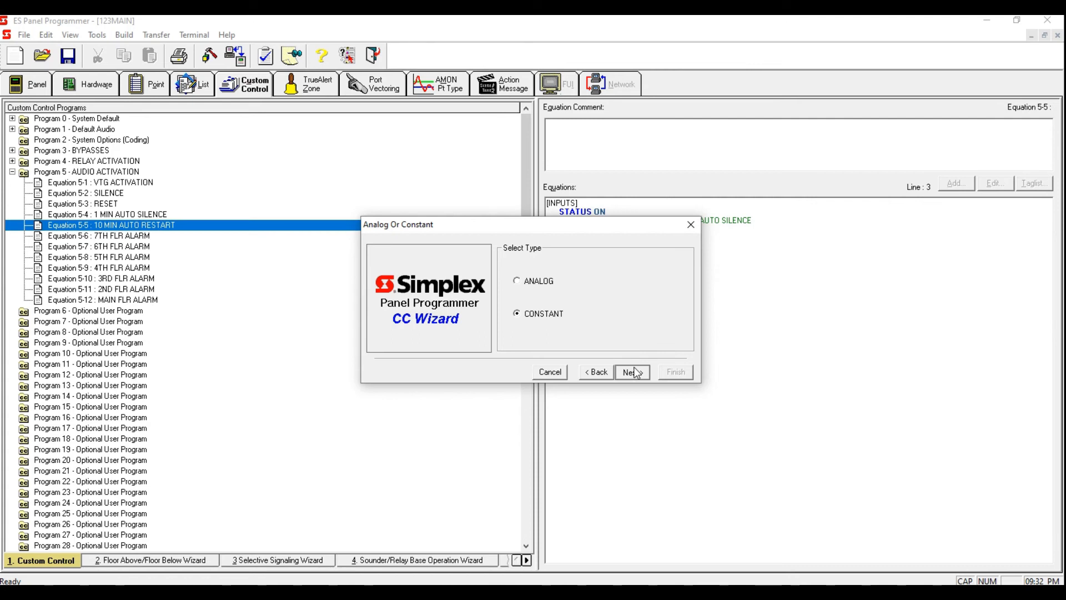
{"action": "left_click", "coordinate": [518, 328]}
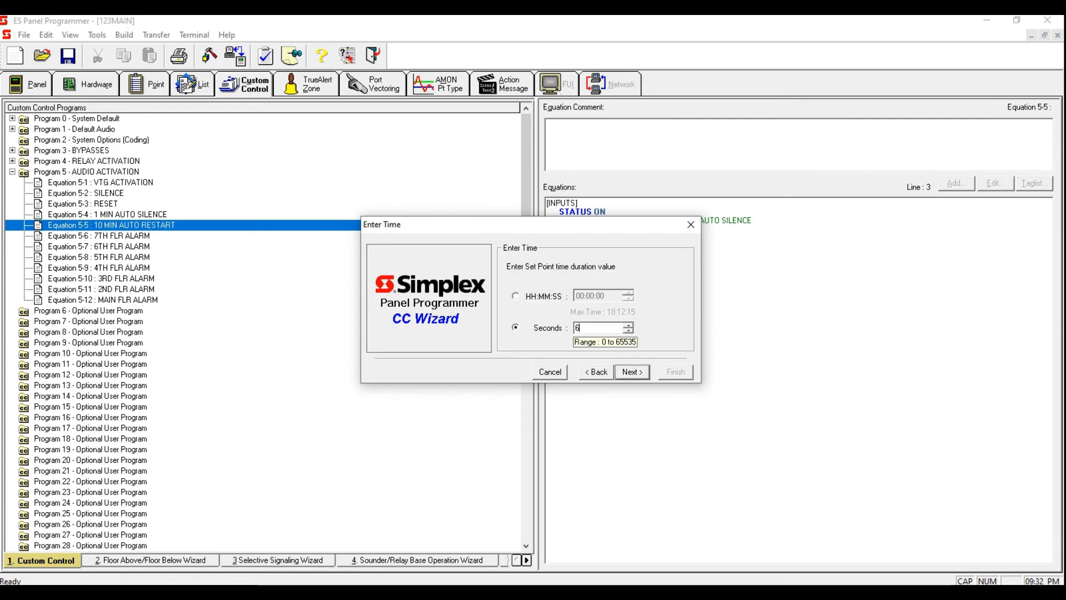
{"action": "left_click", "coordinate": [633, 375]}
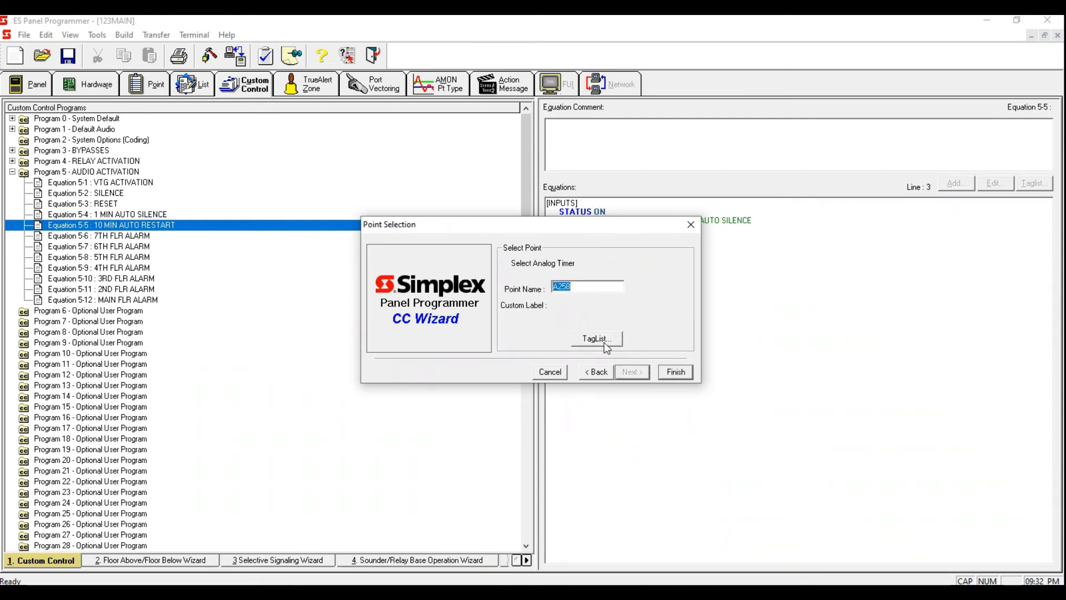
Step: In the analog timer tag list, untag A258 and tag A257 10 MINUTE AUTO RESTART instead
{"action": "left_click", "coordinate": [605, 343]}
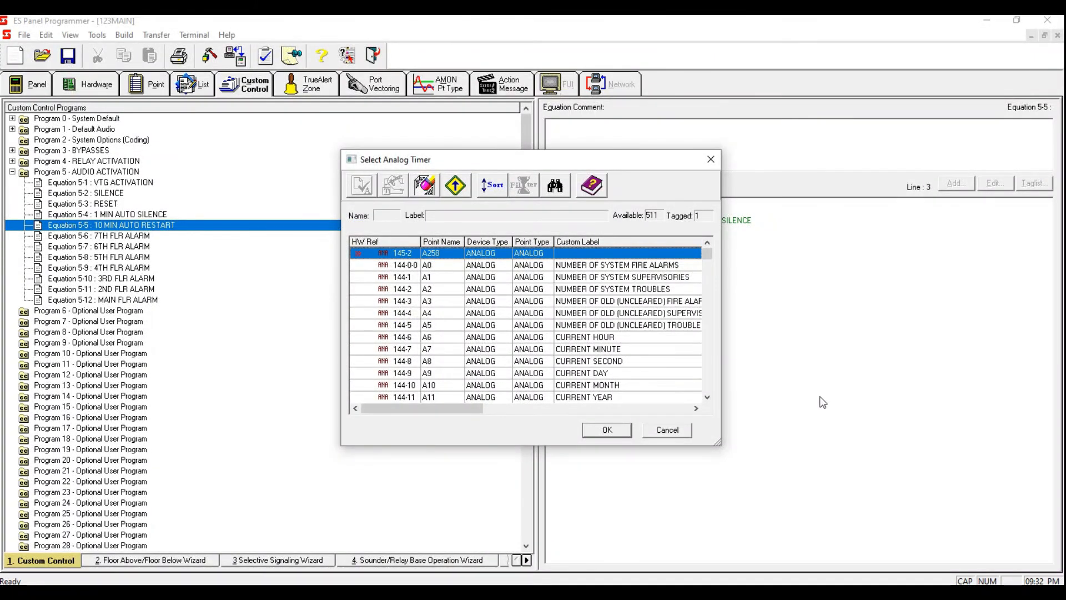
{"action": "key", "text": "space"}
{"action": "left_click_drag", "start_coordinate": [709, 251], "coordinate": [720, 322]}
{"action": "left_click", "coordinate": [666, 388]}
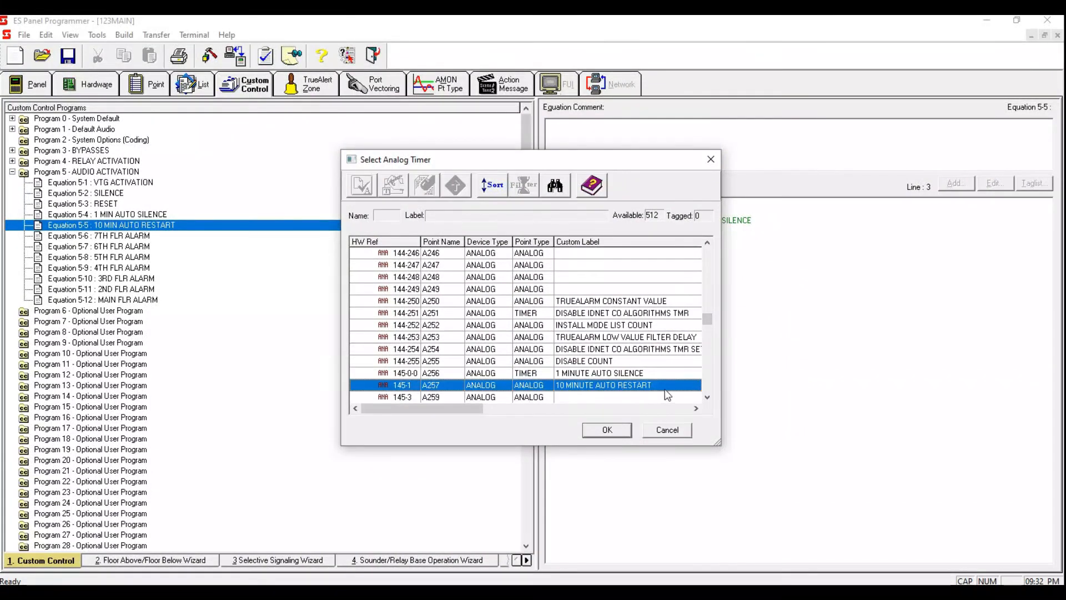
{"action": "key", "text": "space"}
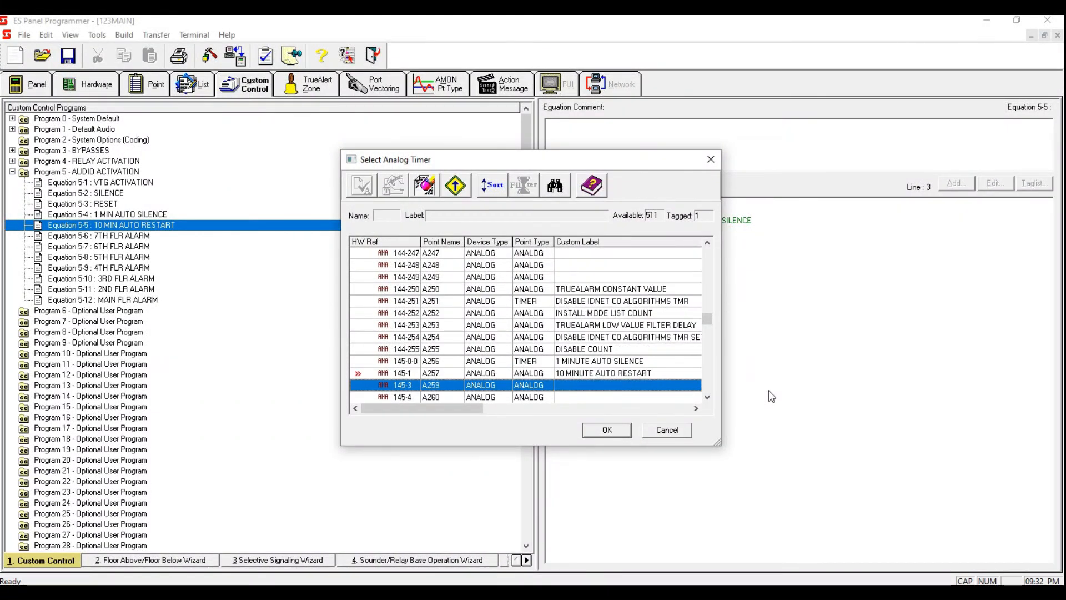
{"action": "left_click", "coordinate": [639, 373]}
Step: Change analog point A257's point type to TIMER, then finish adding it as the delay timer
{"action": "double_click", "coordinate": [541, 377]}
{"action": "left_click", "coordinate": [527, 286]}
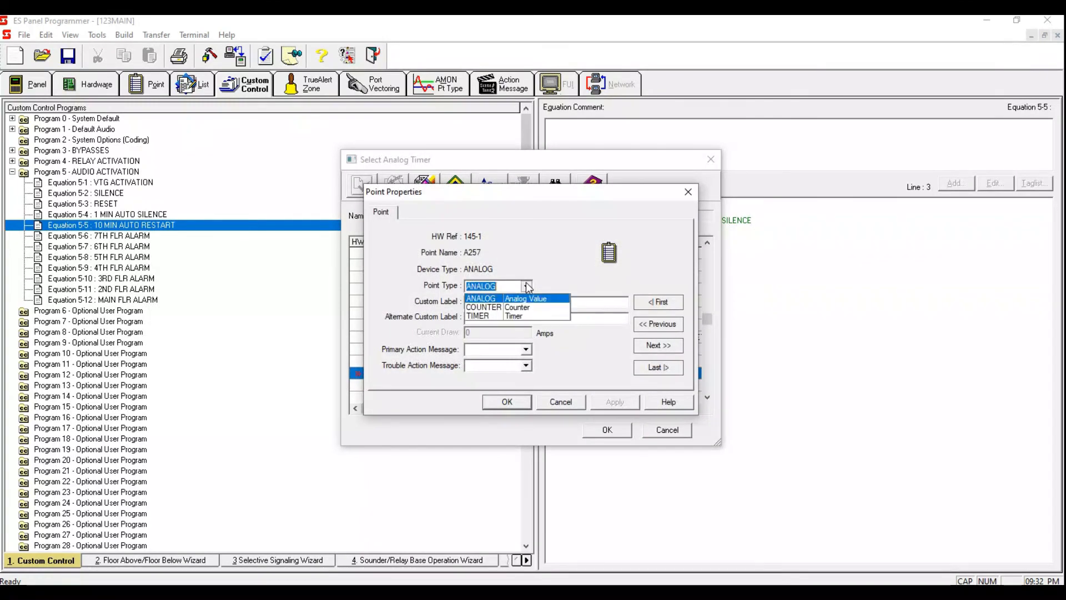
{"action": "left_click", "coordinate": [528, 286]}
{"action": "left_click", "coordinate": [526, 286]}
{"action": "left_click", "coordinate": [488, 321]}
{"action": "left_click", "coordinate": [616, 402]}
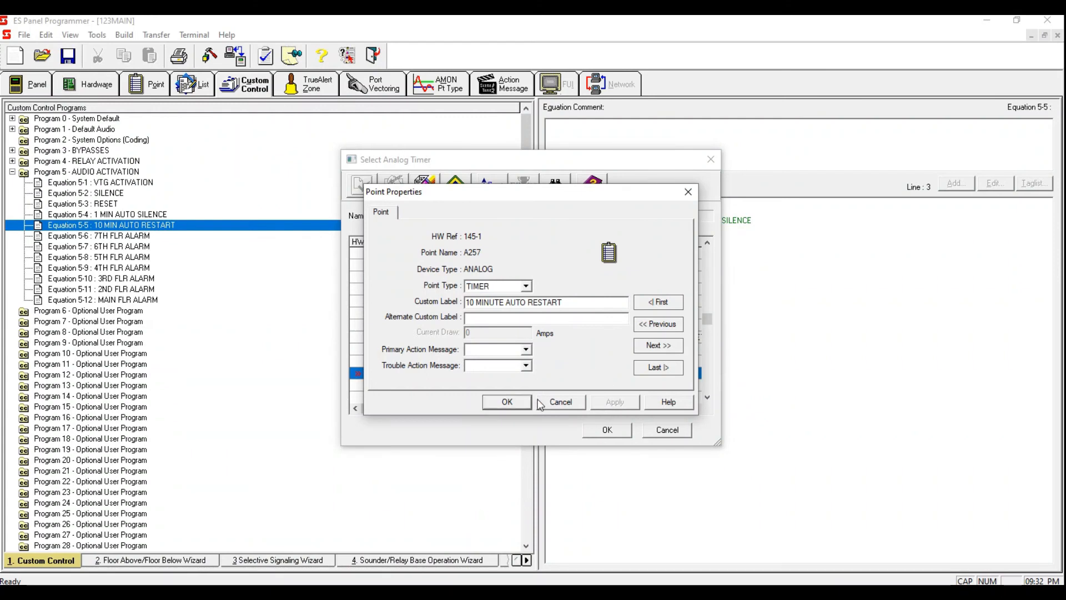
{"action": "left_click", "coordinate": [518, 403]}
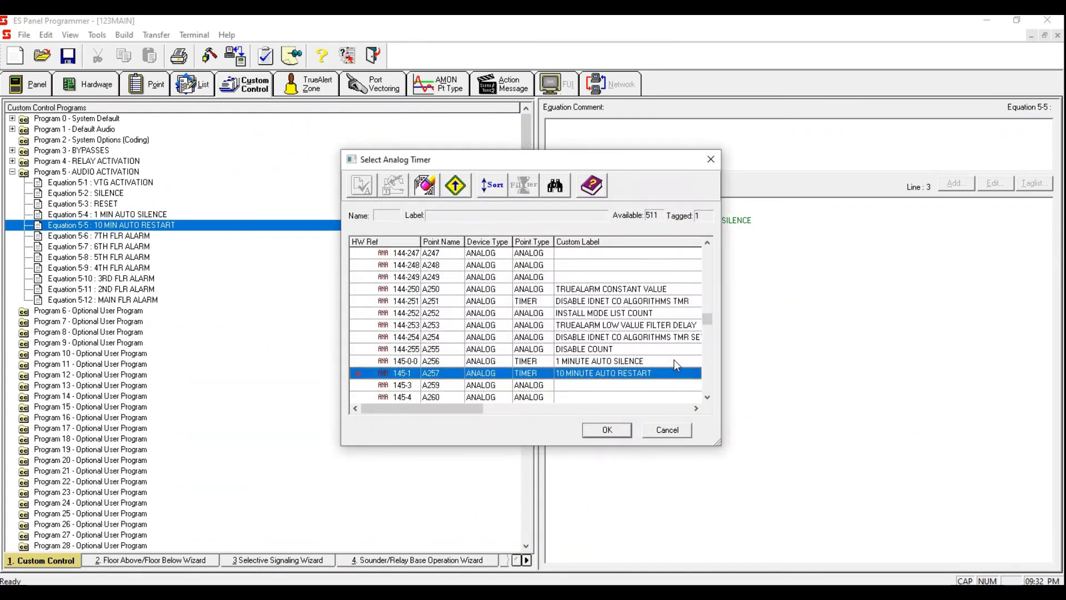
{"action": "left_click", "coordinate": [622, 433]}
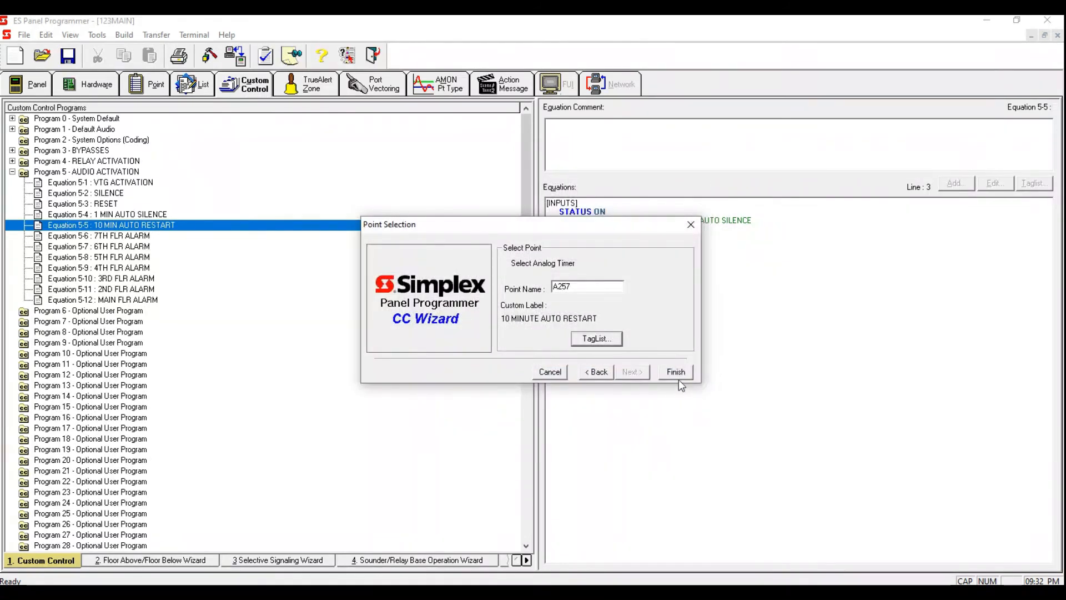
{"action": "left_click", "coordinate": [677, 371]}
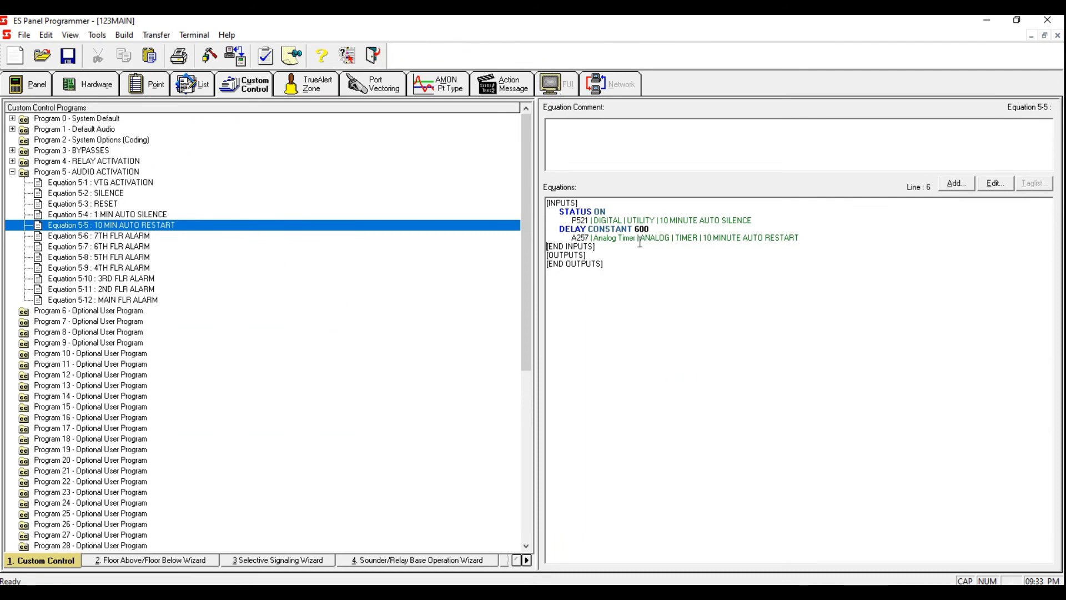
Step: Copy the entire outputs section of Equation 5-4 1 MIN AUTO SILENCE
{"action": "left_click", "coordinate": [195, 215]}
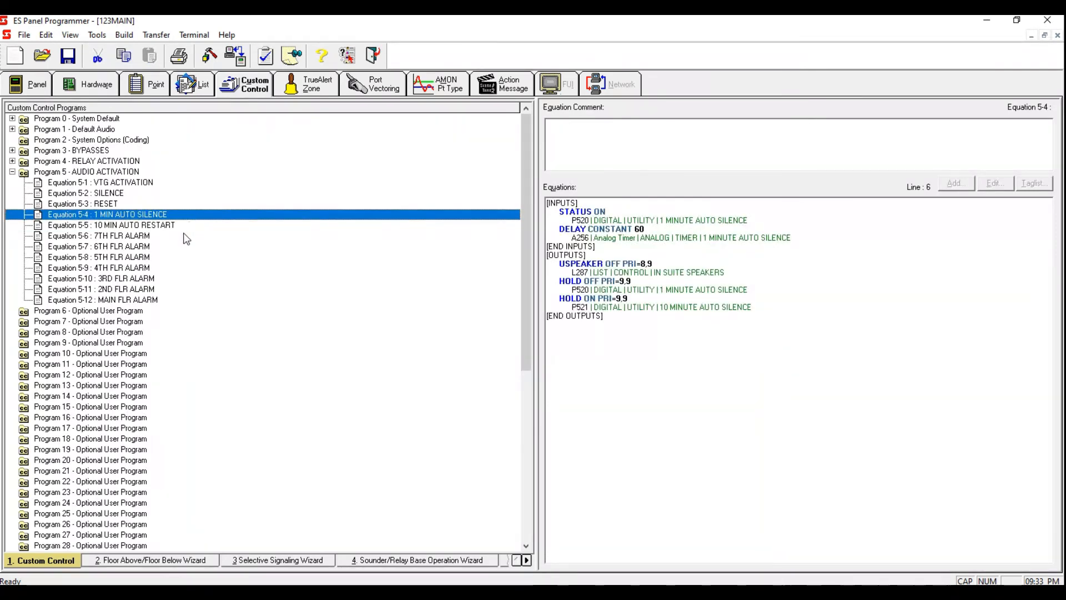
{"action": "left_click", "coordinate": [186, 227]}
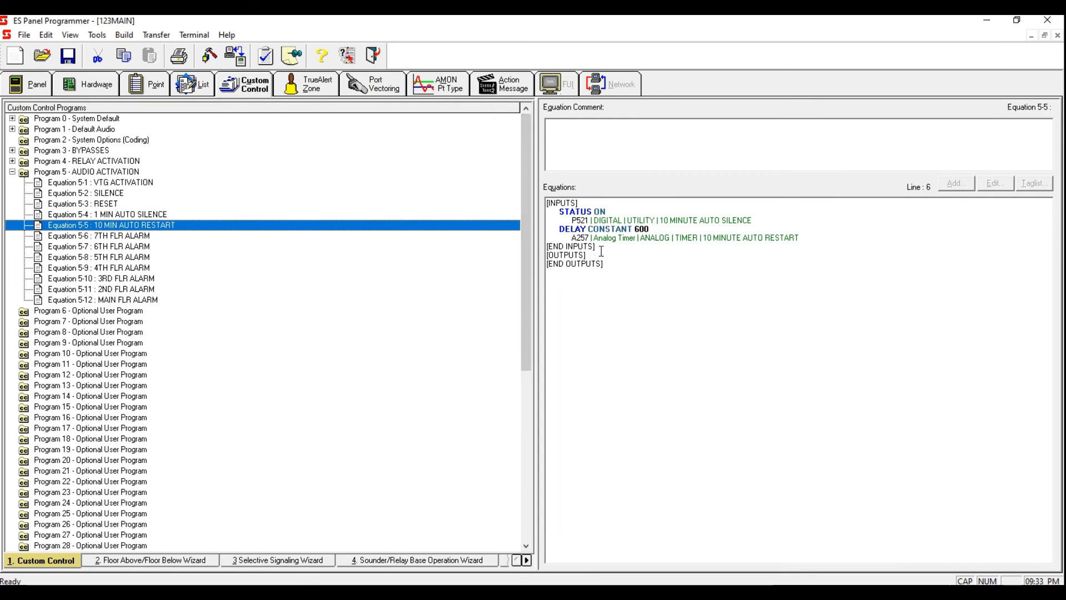
{"action": "left_click", "coordinate": [178, 214]}
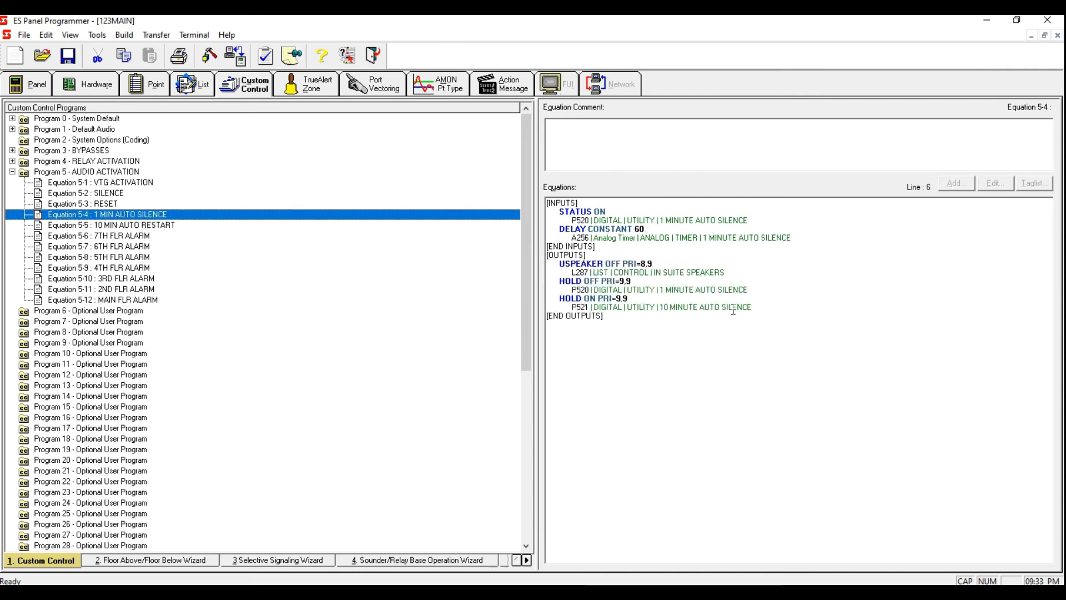
{"action": "left_click_drag", "start_coordinate": [744, 307], "coordinate": [523, 263]}
{"action": "right_click", "coordinate": [629, 285]}
{"action": "left_click", "coordinate": [780, 325]}
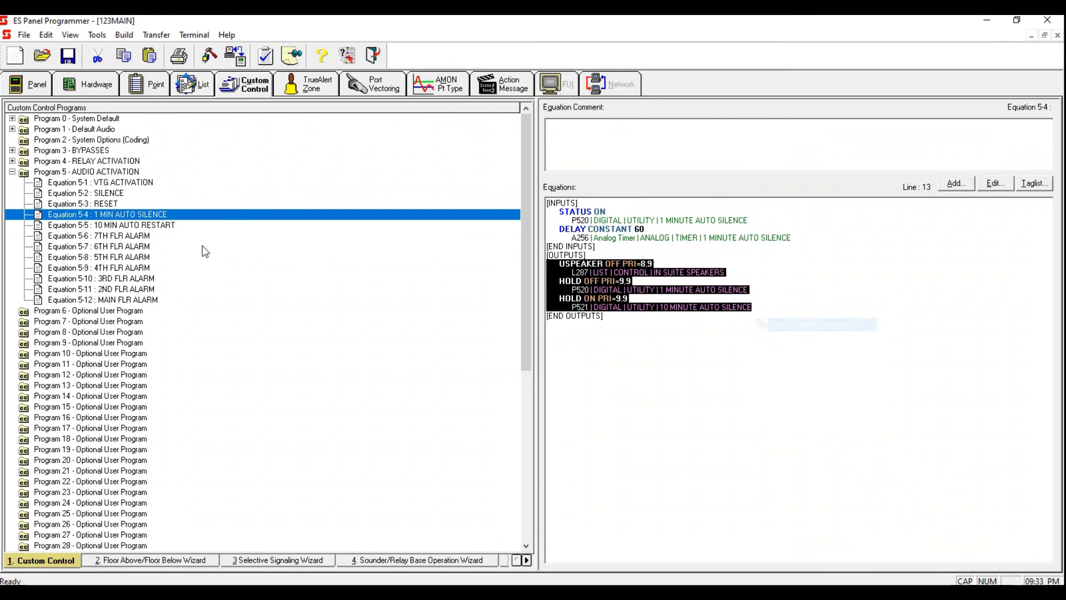
Step: Paste the copied outputs into the outputs section of Equation 5-5 10 MIN AUTO RESTART
{"action": "left_click", "coordinate": [126, 226]}
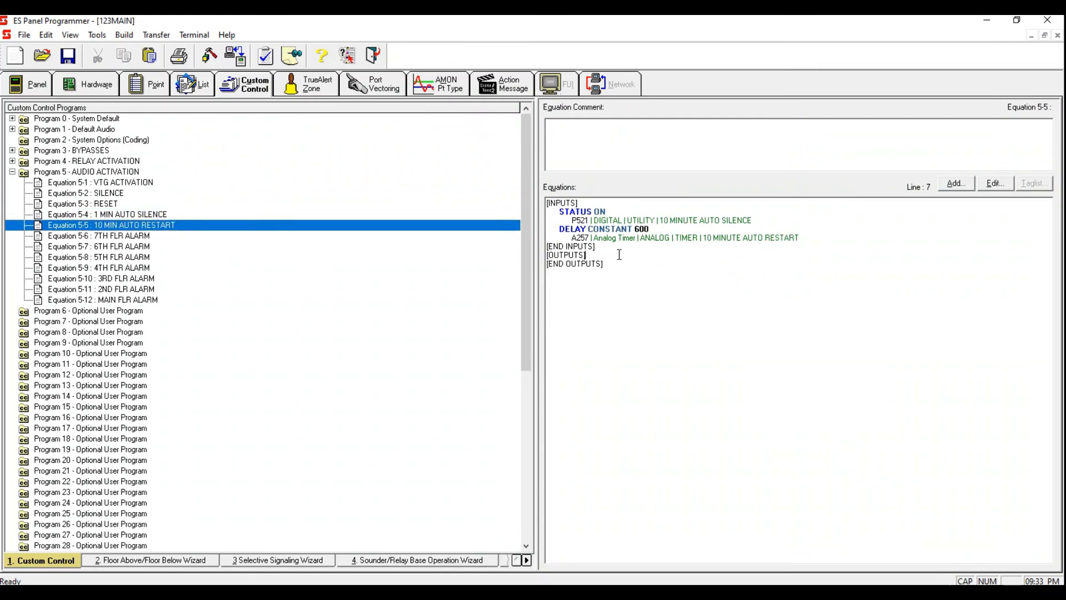
{"action": "key", "text": "Return"}
{"action": "right_click", "coordinate": [621, 262]}
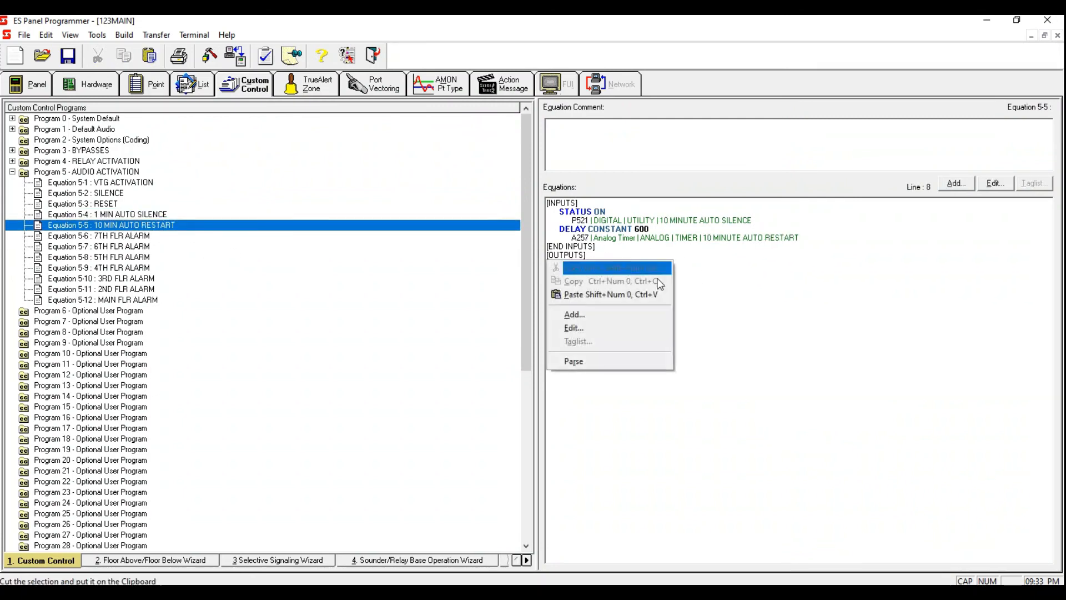
{"action": "left_click", "coordinate": [653, 295]}
Step: In Equation 5-5, change the USPEAKER output to ON and reduce the hold lines to a single HOLD OFF for P521
{"action": "left_click", "coordinate": [615, 263]}
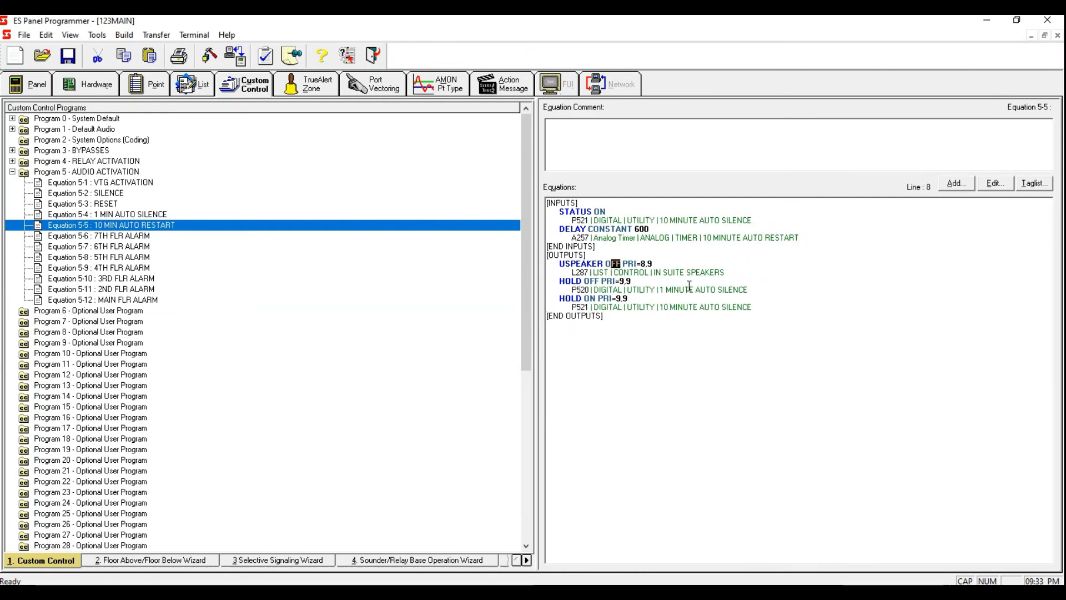
{"action": "type", "text": "N"}
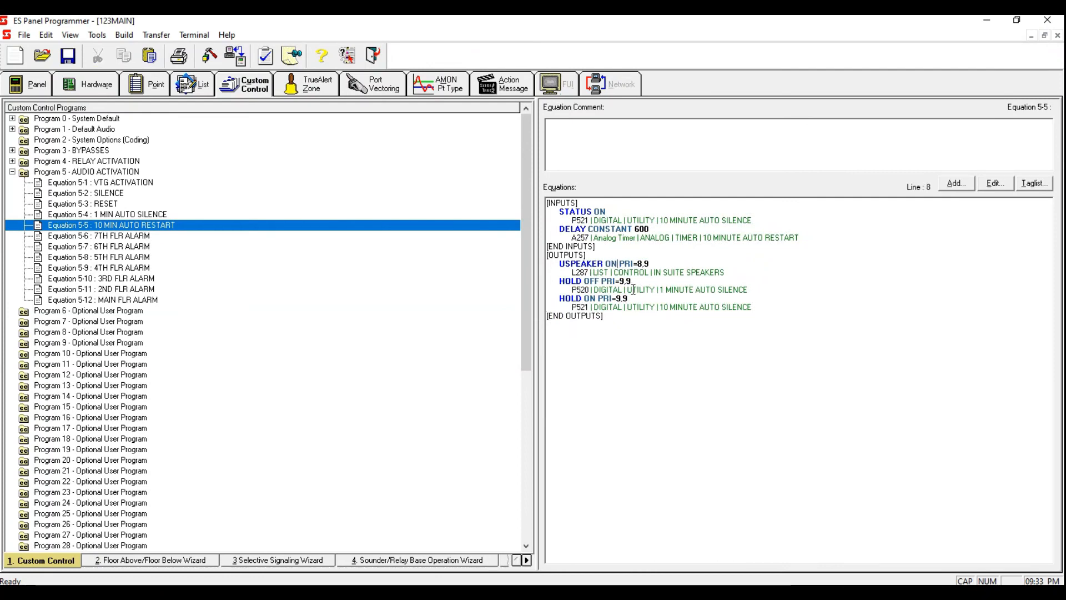
{"action": "left_click_drag", "start_coordinate": [753, 289], "coordinate": [596, 289]}
{"action": "key", "text": "Delete"}
{"action": "type", "text": "FF"}
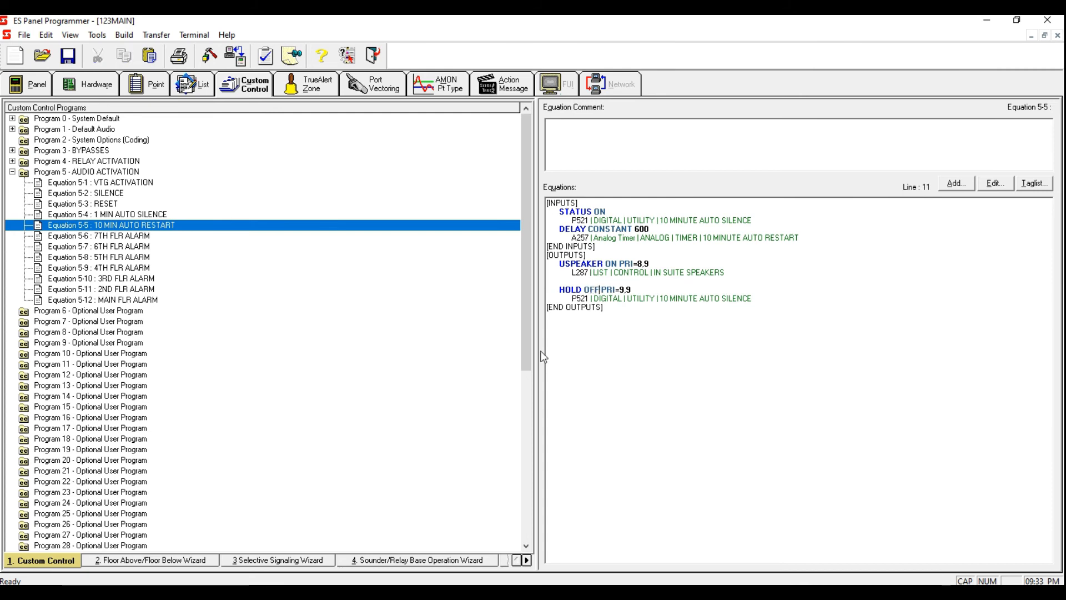
{"action": "left_click", "coordinate": [494, 224]}
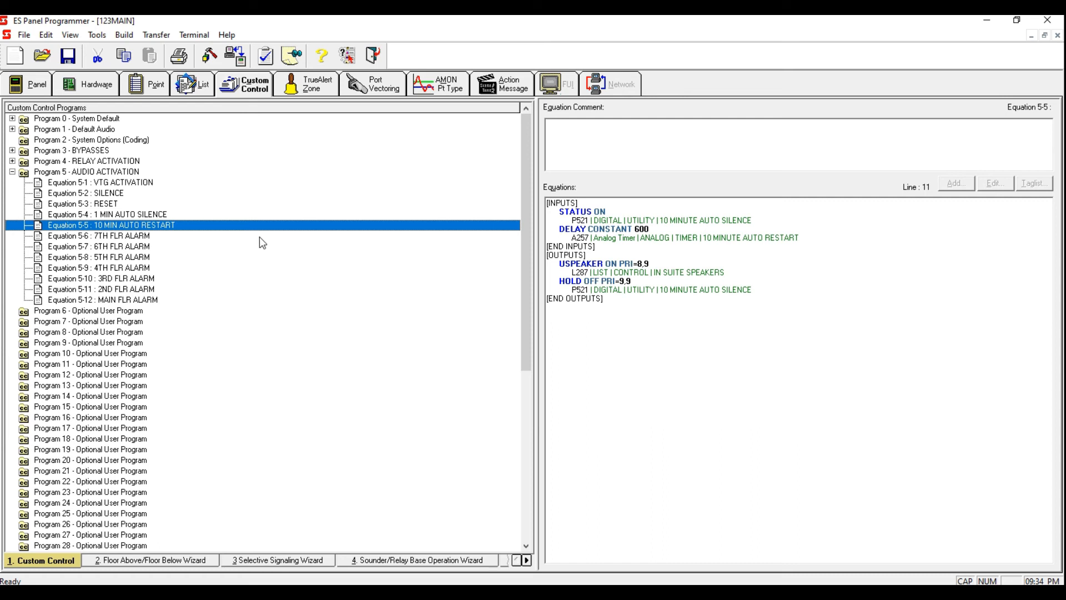
Step: Open Equation 5-6 7TH FLR ALARM and start adding a Point Status input with qualifier DETECT
{"action": "left_click", "coordinate": [225, 238]}
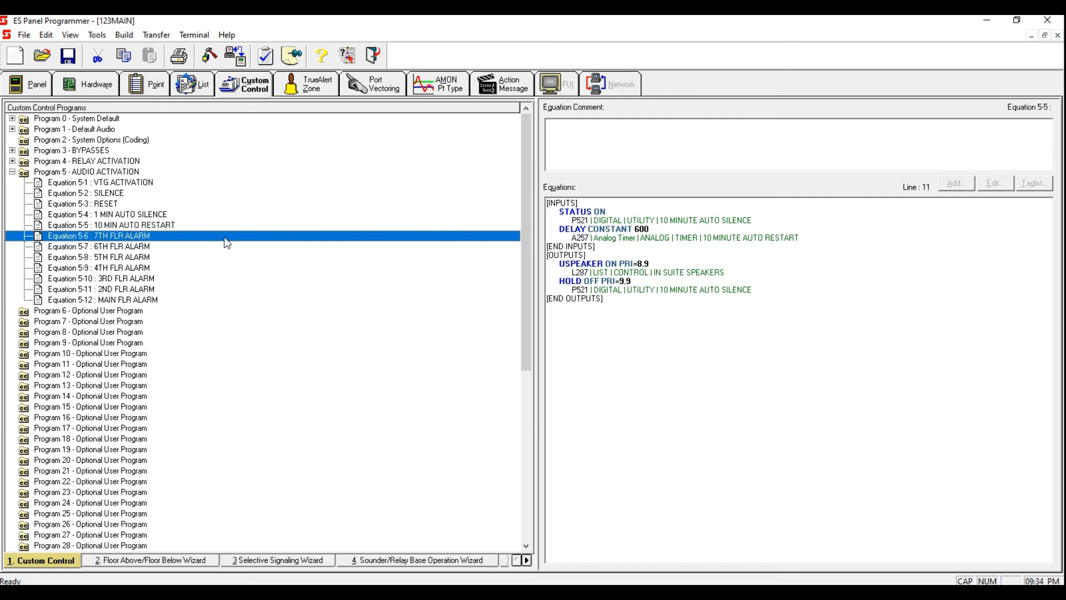
{"action": "left_click", "coordinate": [610, 199]}
{"action": "left_click", "coordinate": [951, 186]}
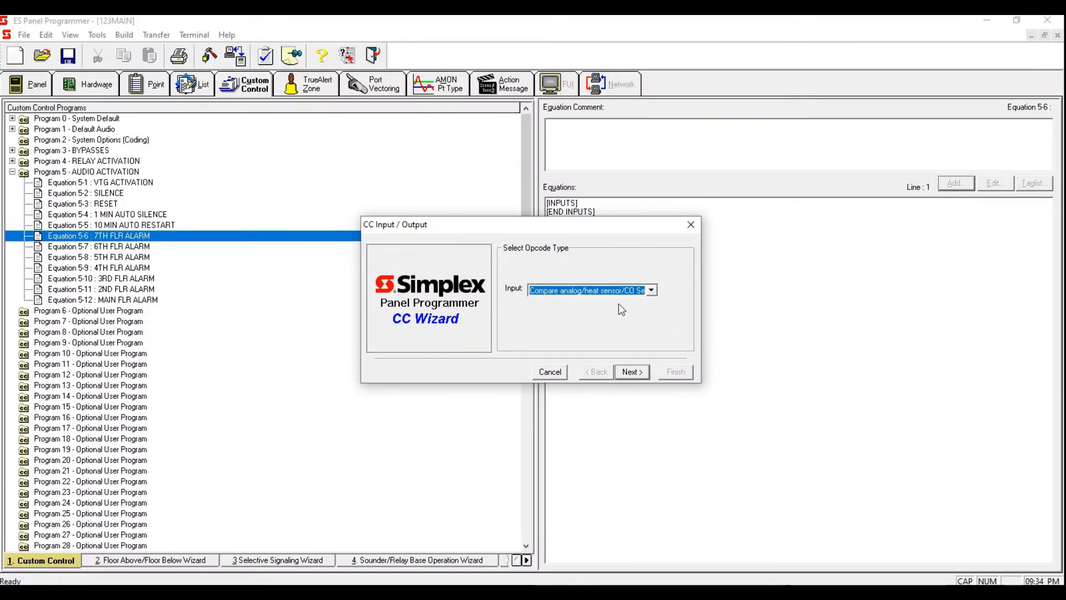
{"action": "key", "text": "alt+Down"}
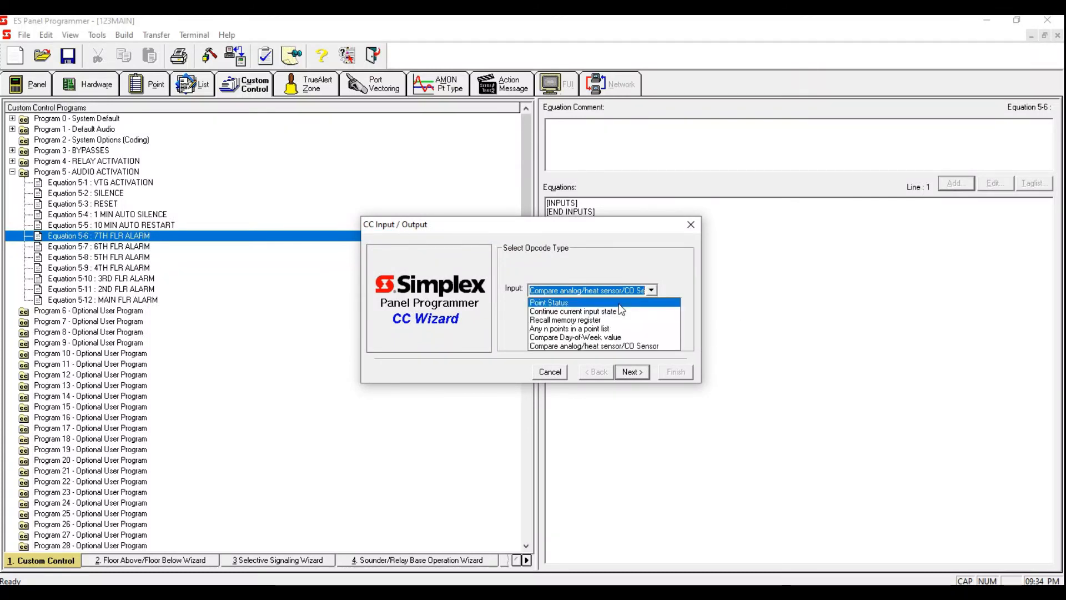
{"action": "left_click", "coordinate": [619, 304]}
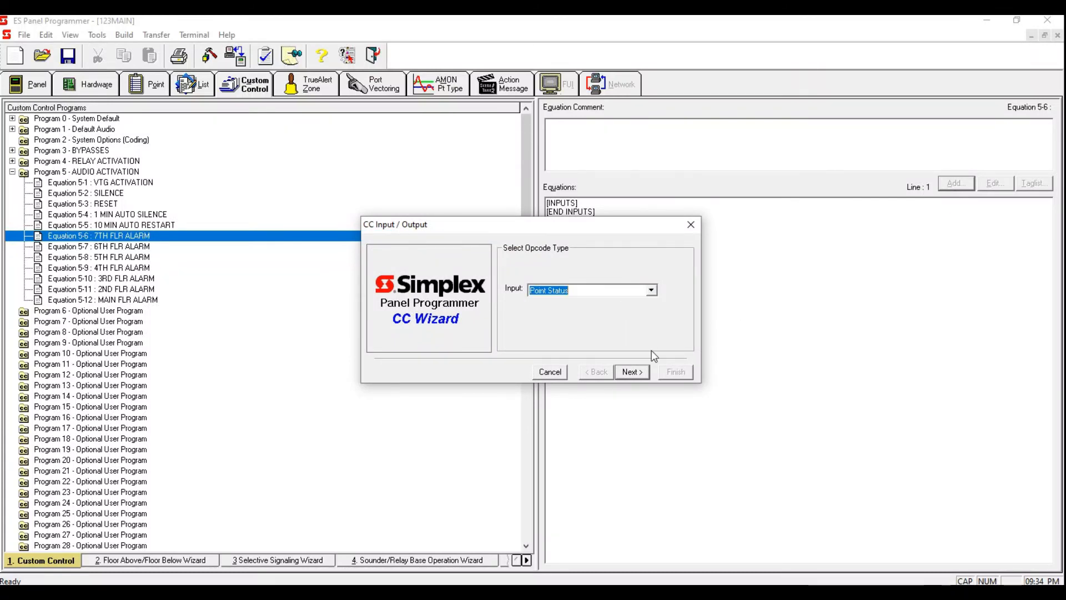
{"action": "left_click", "coordinate": [623, 374]}
{"action": "left_click", "coordinate": [632, 372]}
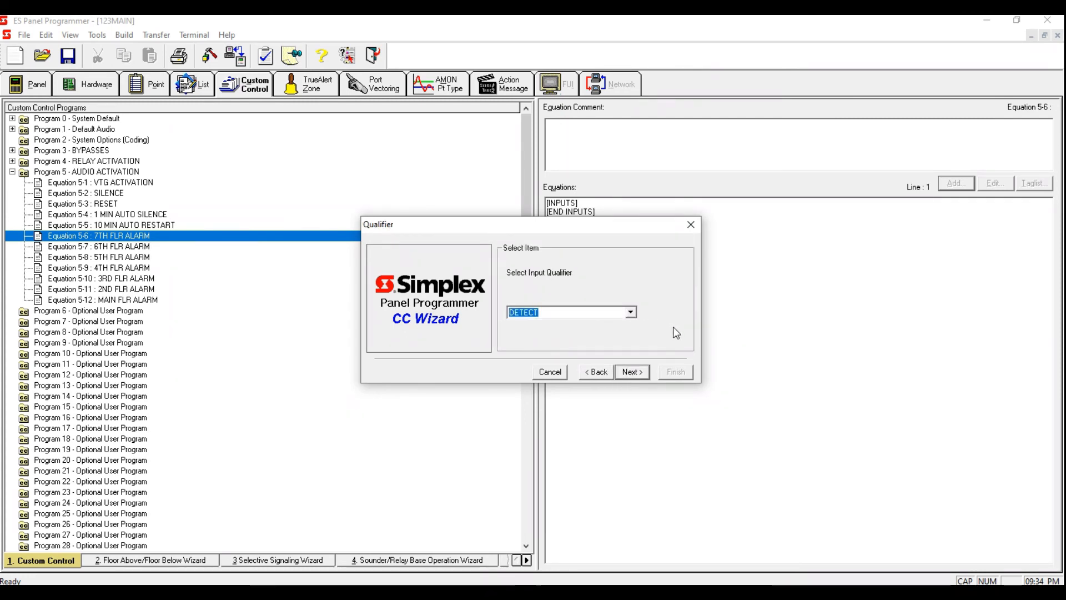
{"action": "left_click", "coordinate": [635, 375]}
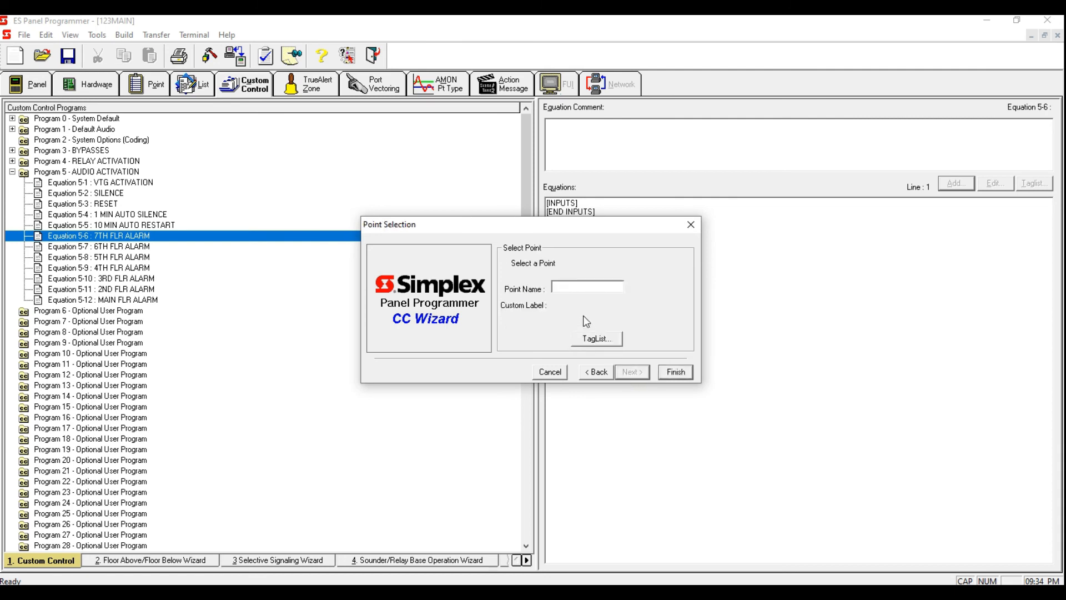
Step: Filter the point selection to point lists and pick L267 7TH FLR FIRE DEVICES as the input point
{"action": "left_click", "coordinate": [606, 344]}
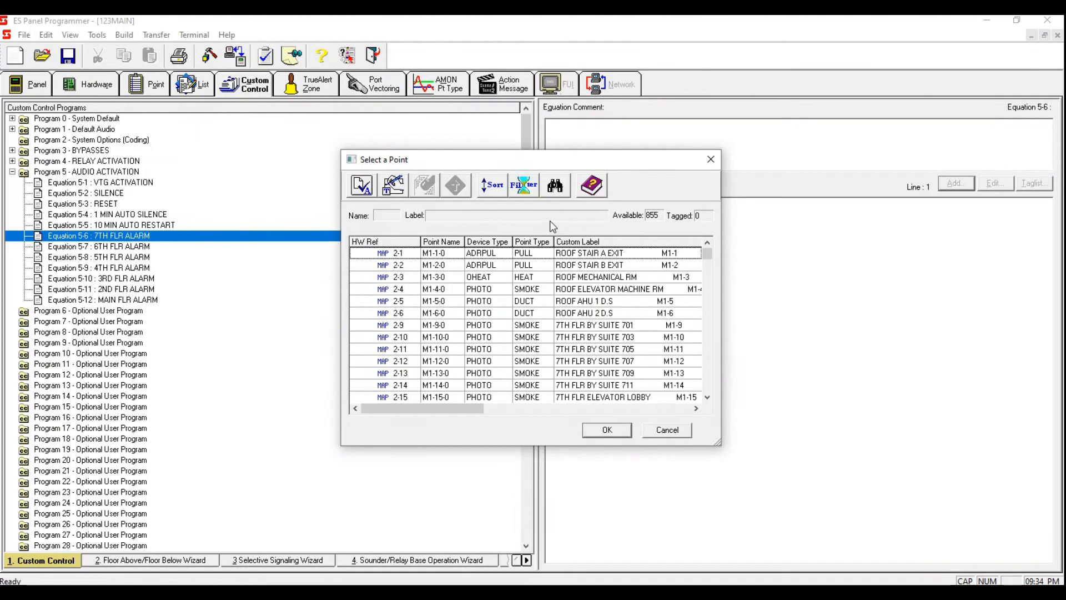
{"action": "left_click", "coordinate": [525, 183]}
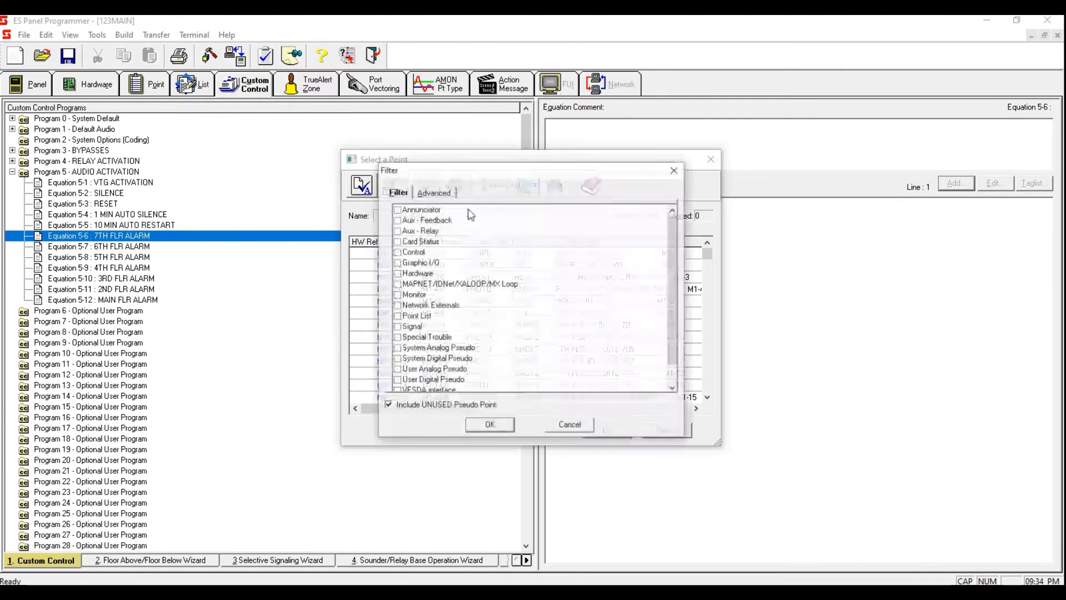
{"action": "left_click", "coordinate": [496, 424]}
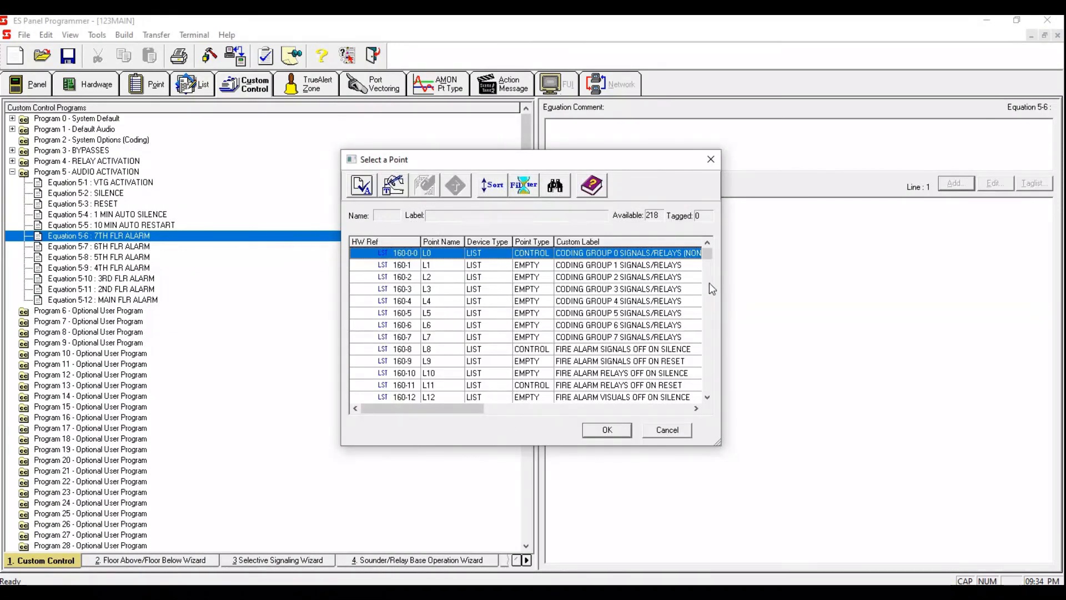
{"action": "left_click_drag", "start_coordinate": [706, 251], "coordinate": [695, 389]}
{"action": "scroll", "coordinate": [650, 296], "scroll_direction": "up", "scroll_amount": 4}
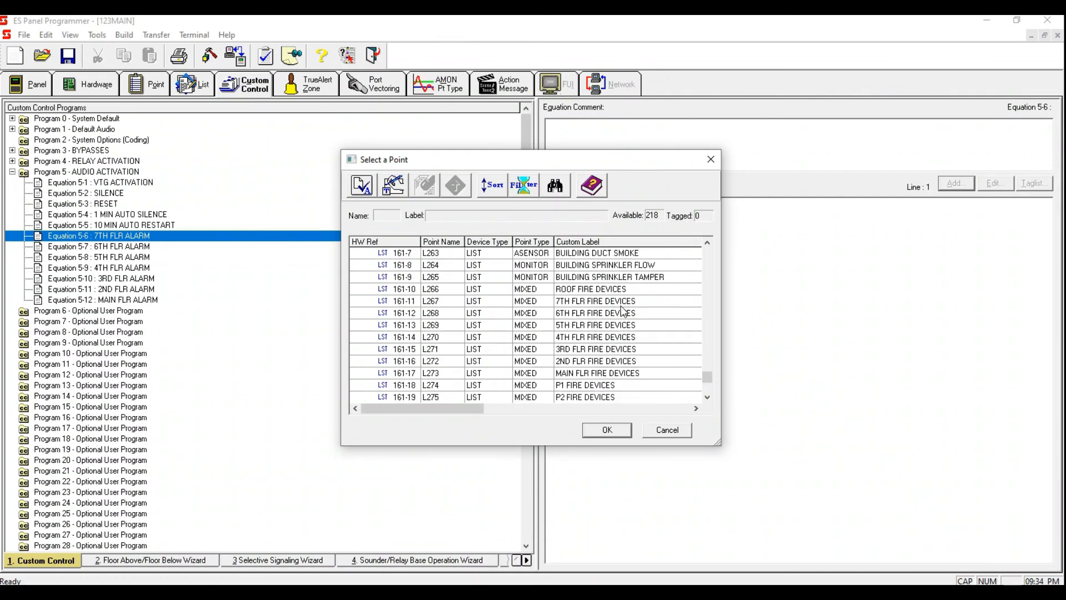
{"action": "left_click", "coordinate": [621, 306]}
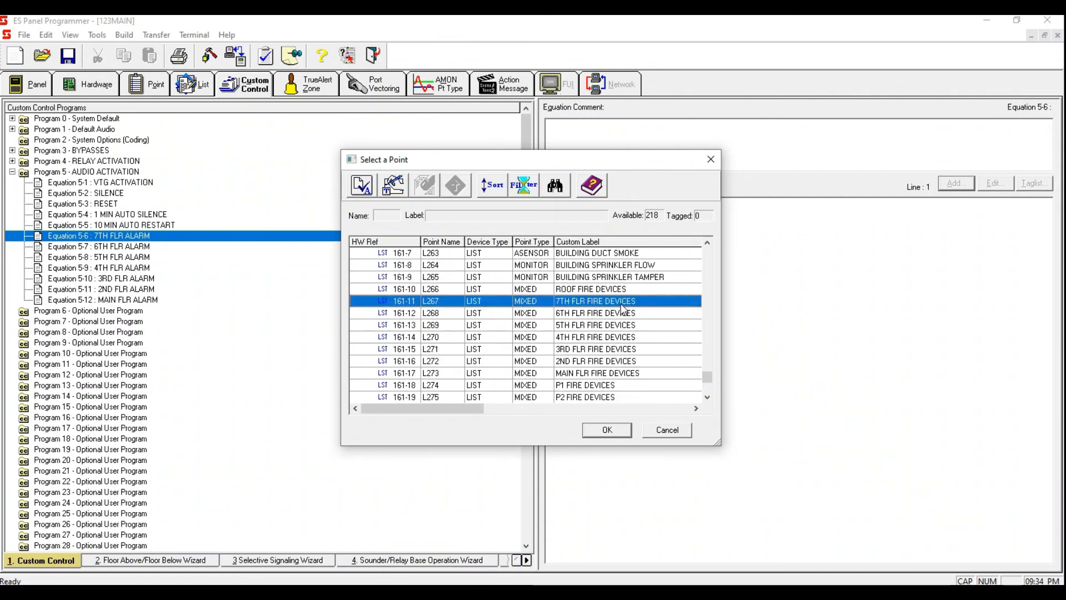
{"action": "double_click", "coordinate": [622, 309]}
{"action": "left_click", "coordinate": [607, 430]}
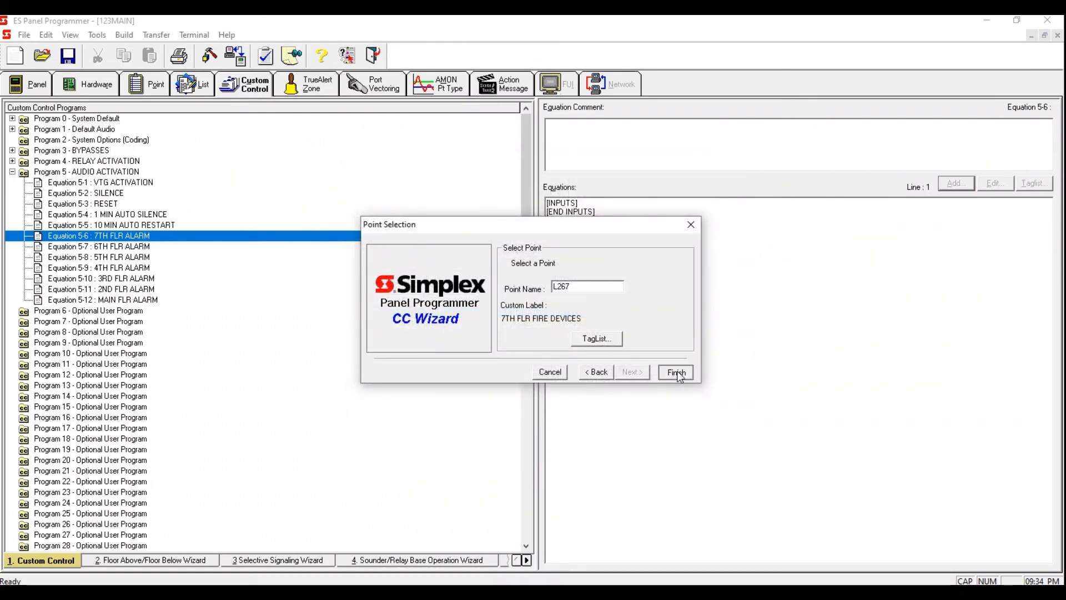
{"action": "left_click", "coordinate": [676, 373]}
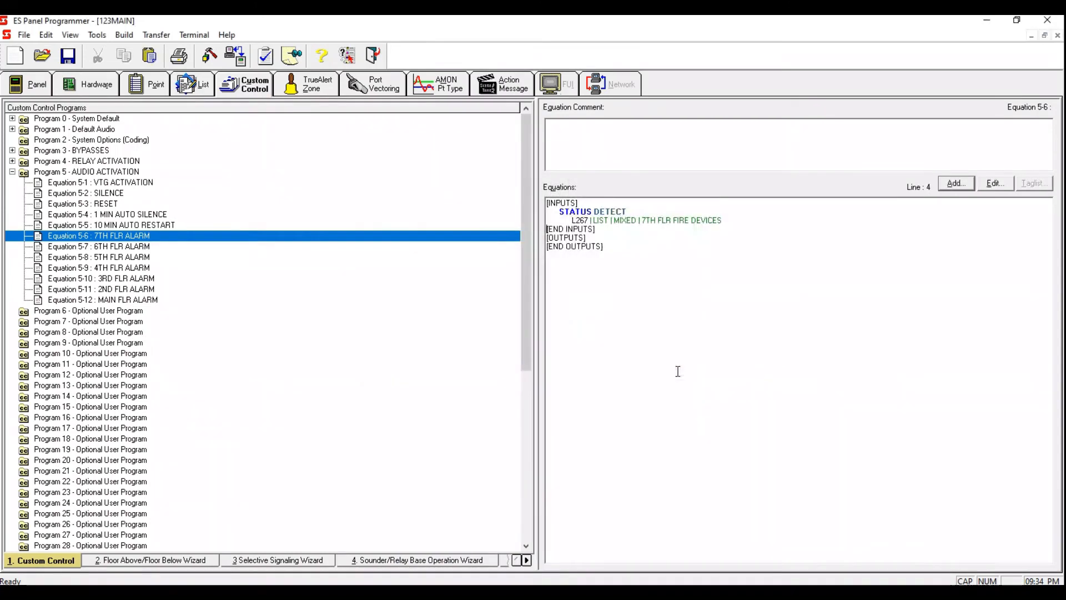
Step: Add a USPEAKER output to Equation 5-6 with set and reset priority 7
{"action": "left_click", "coordinate": [955, 184]}
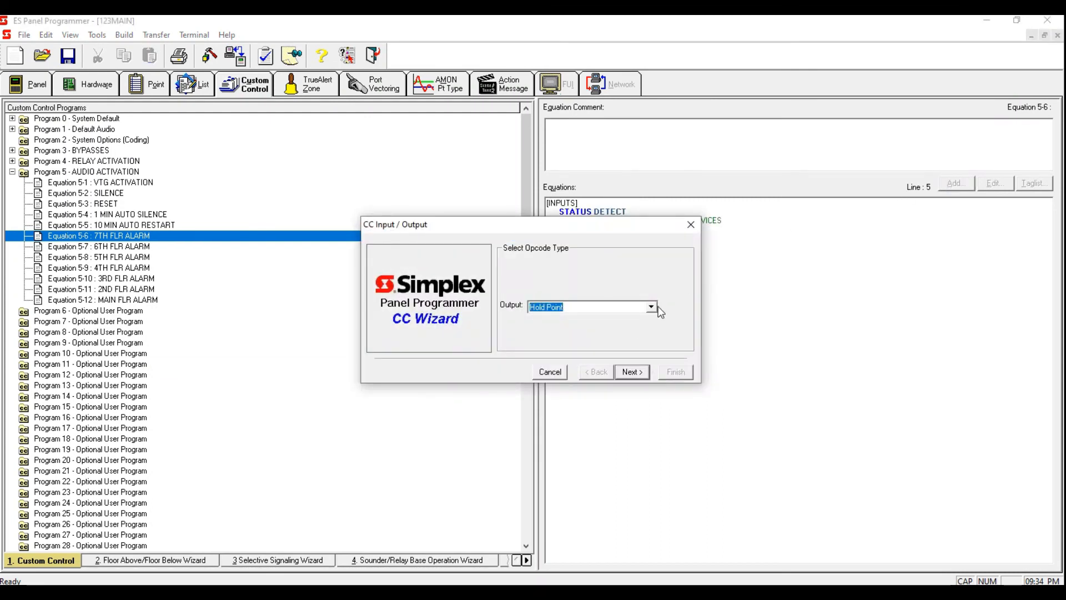
{"action": "type", "text": "U"}
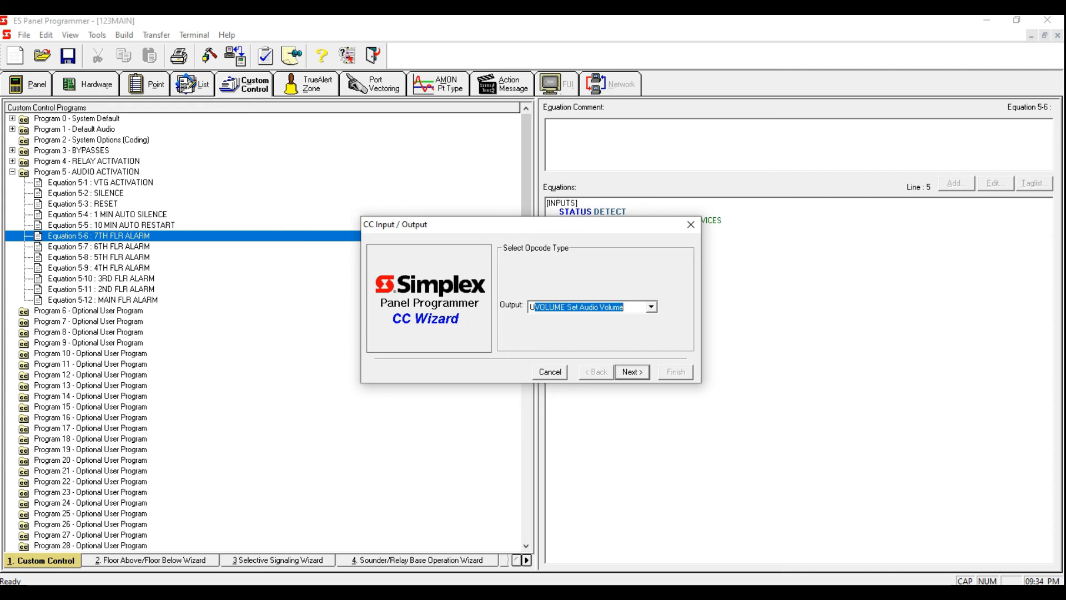
{"action": "type", "text": "SPEAKER circuits on/off"}
{"action": "left_click", "coordinate": [627, 372]}
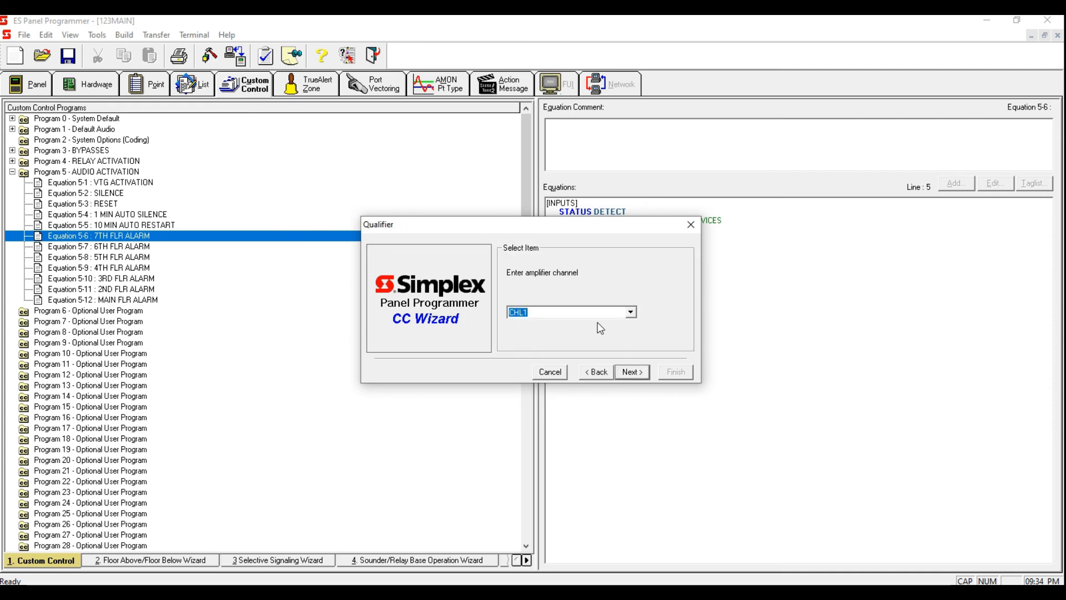
{"action": "type", "text": "9"}
{"action": "left_click", "coordinate": [639, 372]}
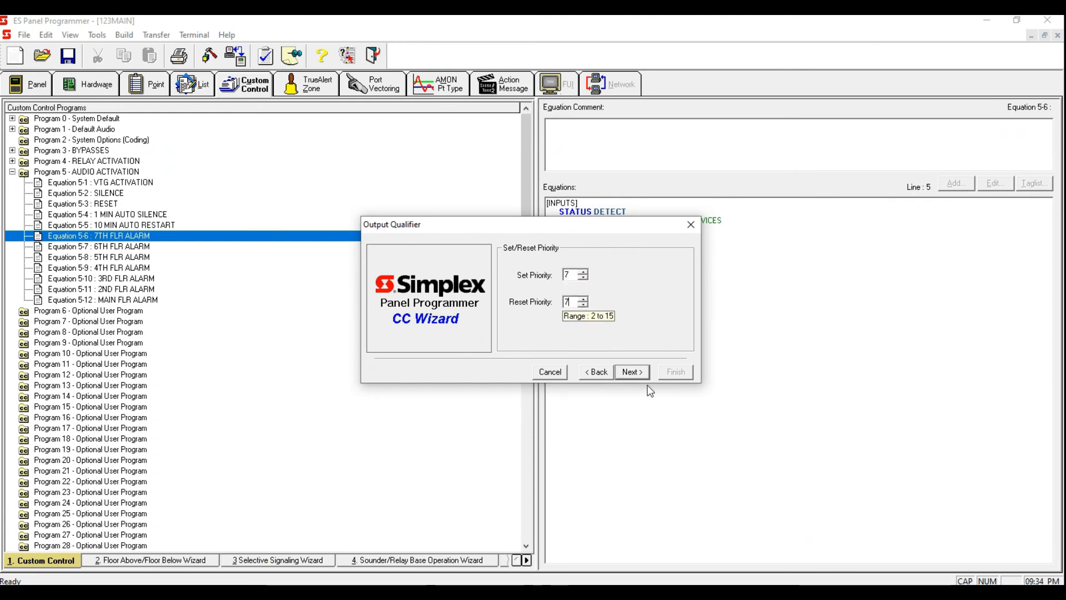
{"action": "left_click", "coordinate": [631, 376]}
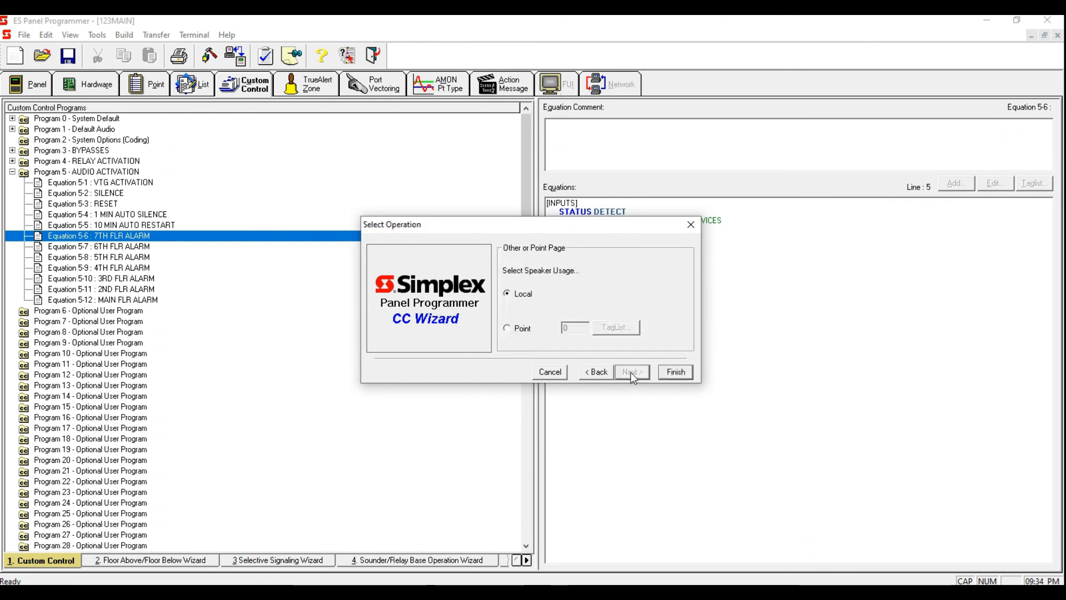
Step: Set the speaker usage to a point, filter the tag list to point lists, and tag L278 7TH FLR SPEAKERS
{"action": "left_click", "coordinate": [507, 328]}
{"action": "left_click", "coordinate": [616, 328]}
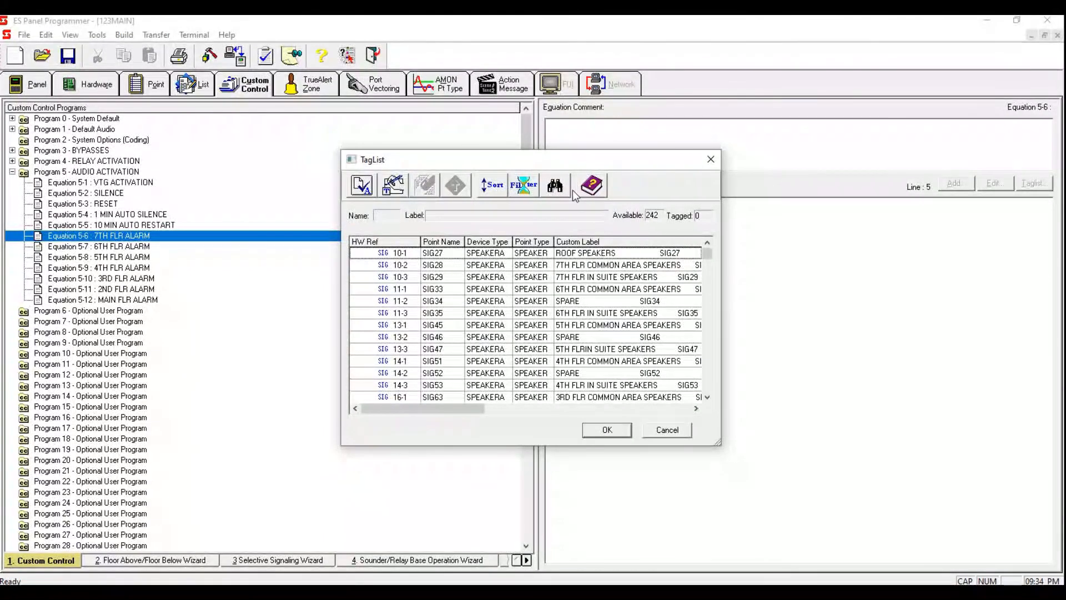
{"action": "left_click", "coordinate": [524, 185]}
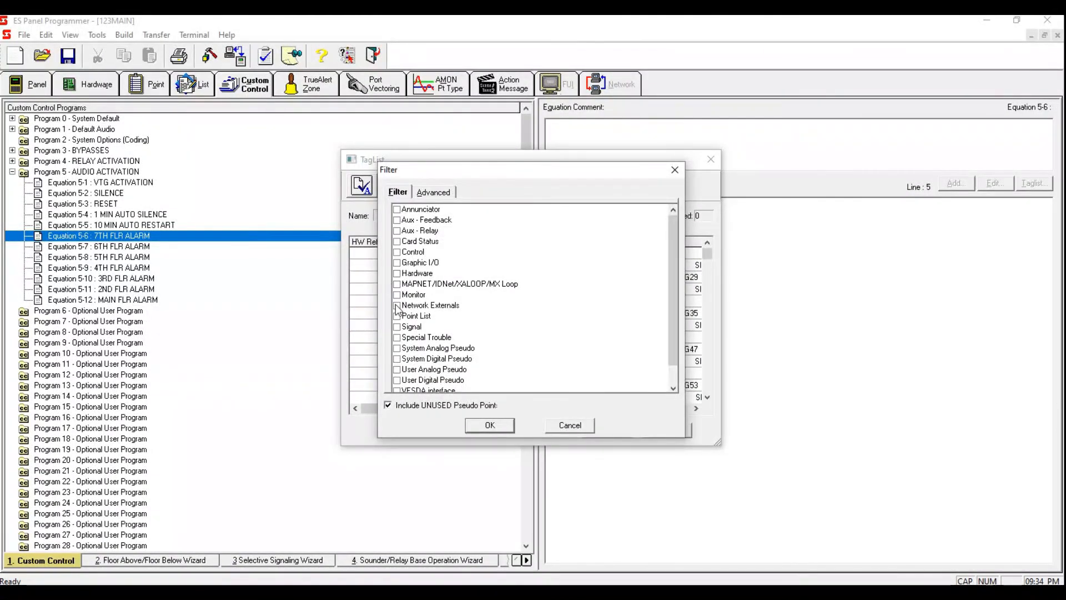
{"action": "left_click", "coordinate": [397, 316]}
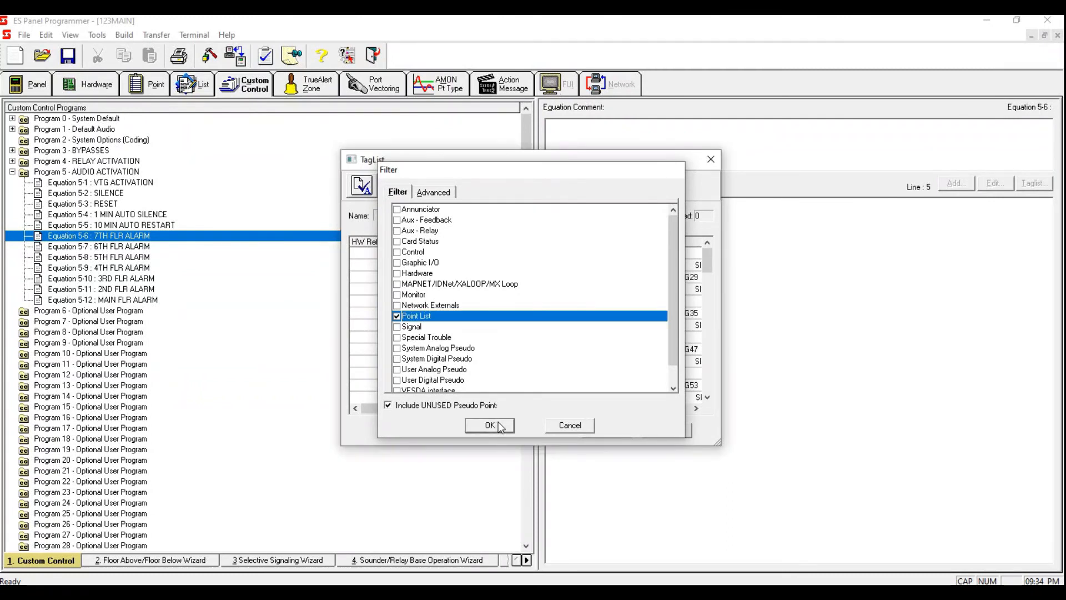
{"action": "left_click", "coordinate": [490, 426]}
{"action": "left_click_drag", "start_coordinate": [708, 253], "coordinate": [704, 384]}
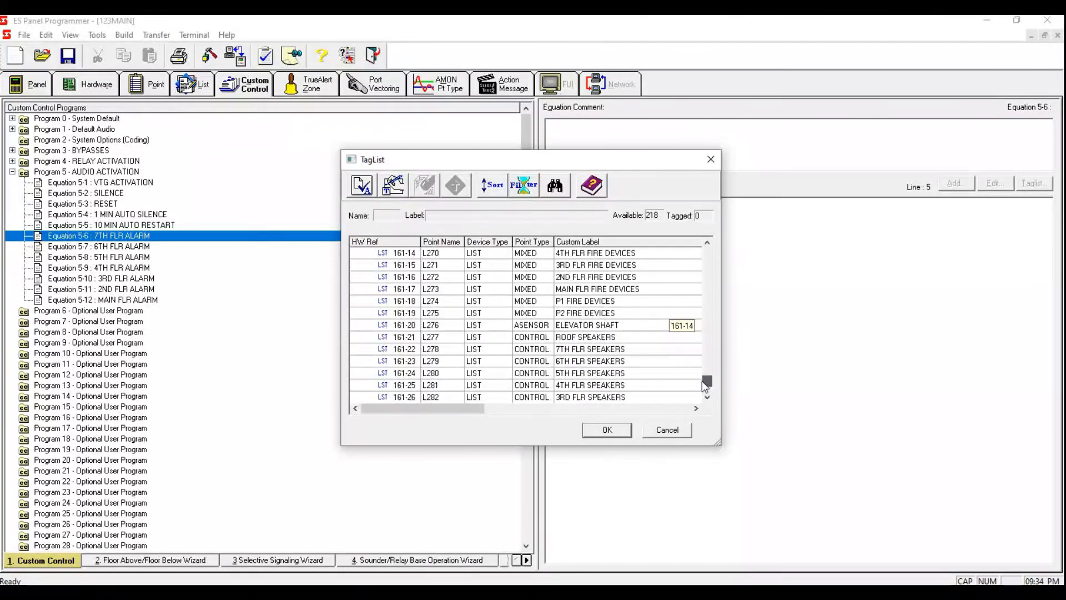
{"action": "left_click", "coordinate": [592, 349]}
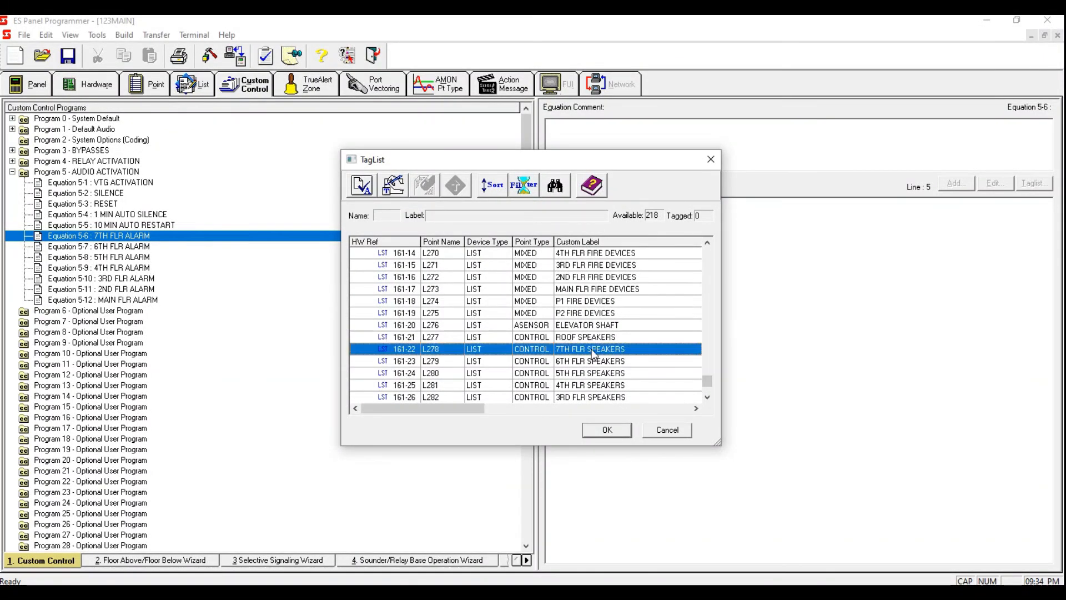
{"action": "key", "text": "space"}
{"action": "left_click", "coordinate": [607, 430]}
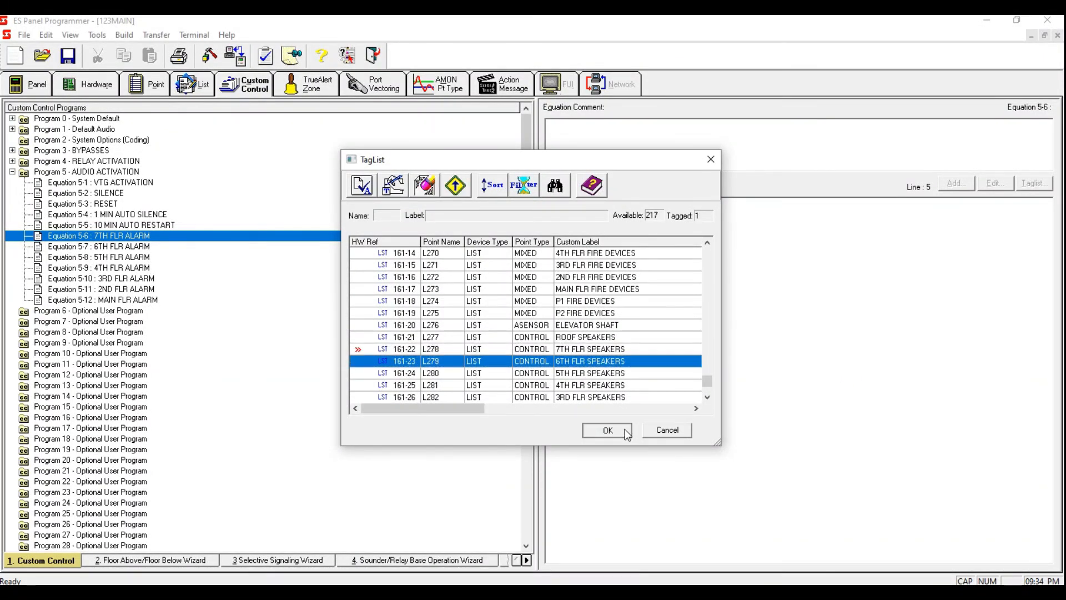
{"action": "left_click", "coordinate": [688, 374]}
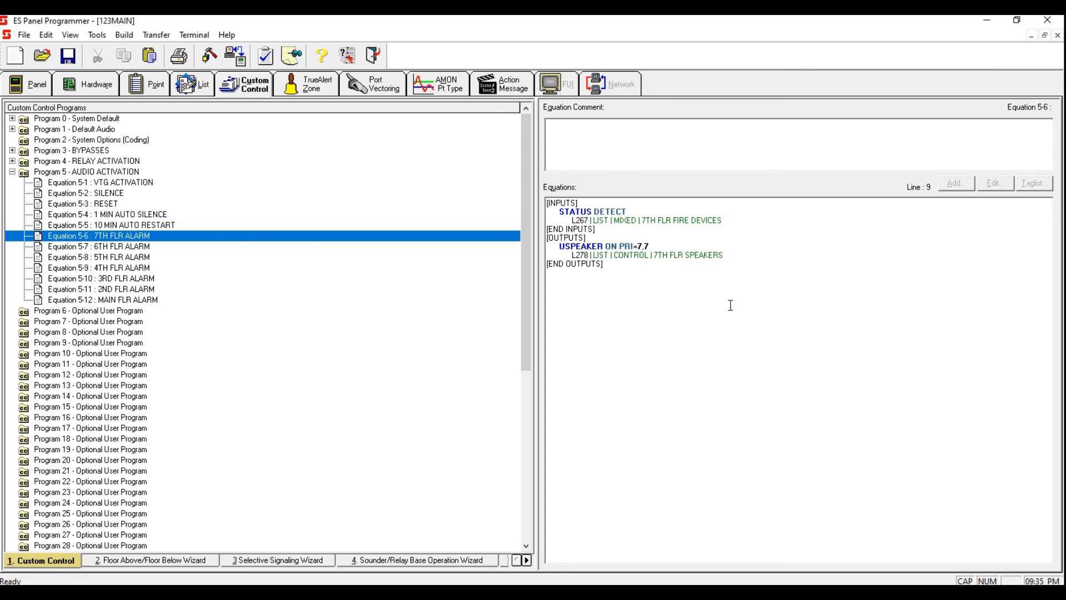
Step: Copy the complete equation text of Equation 5-6 7TH FLR ALARM
{"action": "left_click_drag", "start_coordinate": [702, 293], "coordinate": [547, 201]}
{"action": "right_click", "coordinate": [568, 229]}
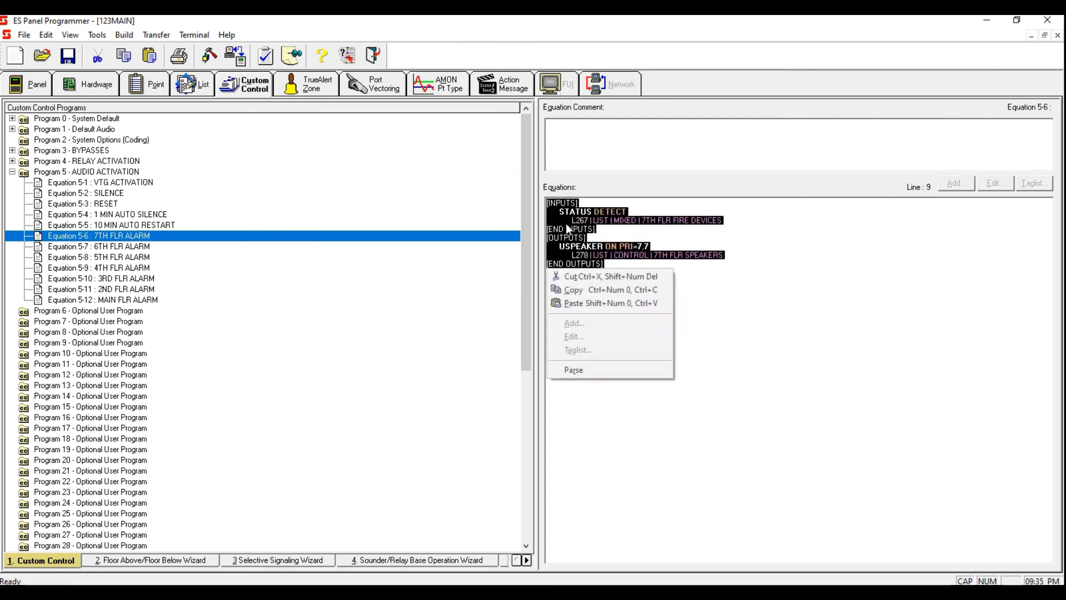
{"action": "left_click", "coordinate": [611, 290]}
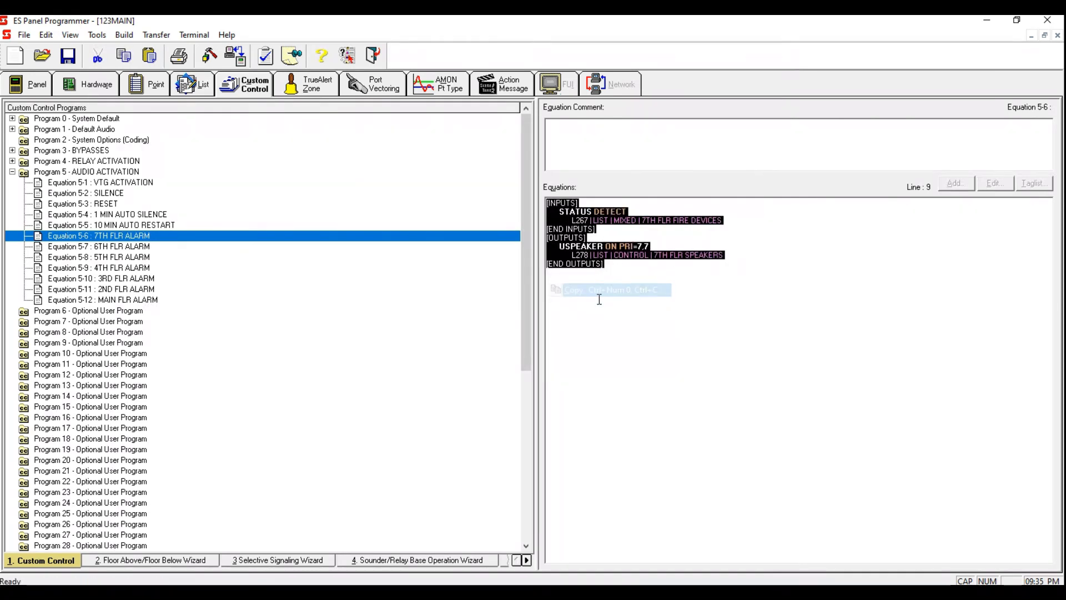
Step: Paste the equation into Equation 5-7 6TH FLR ALARM and retag its points to L268 fire devices and L279 speakers
{"action": "left_click", "coordinate": [135, 246]}
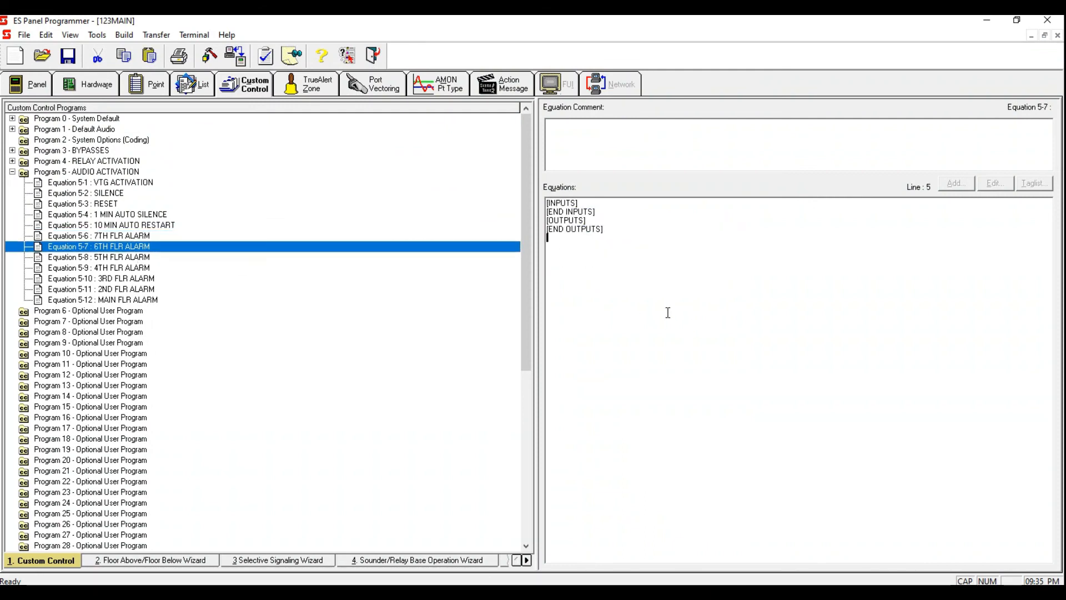
{"action": "left_click_drag", "start_coordinate": [684, 293], "coordinate": [556, 204]}
{"action": "right_click", "coordinate": [547, 233]}
{"action": "left_click", "coordinate": [602, 268]}
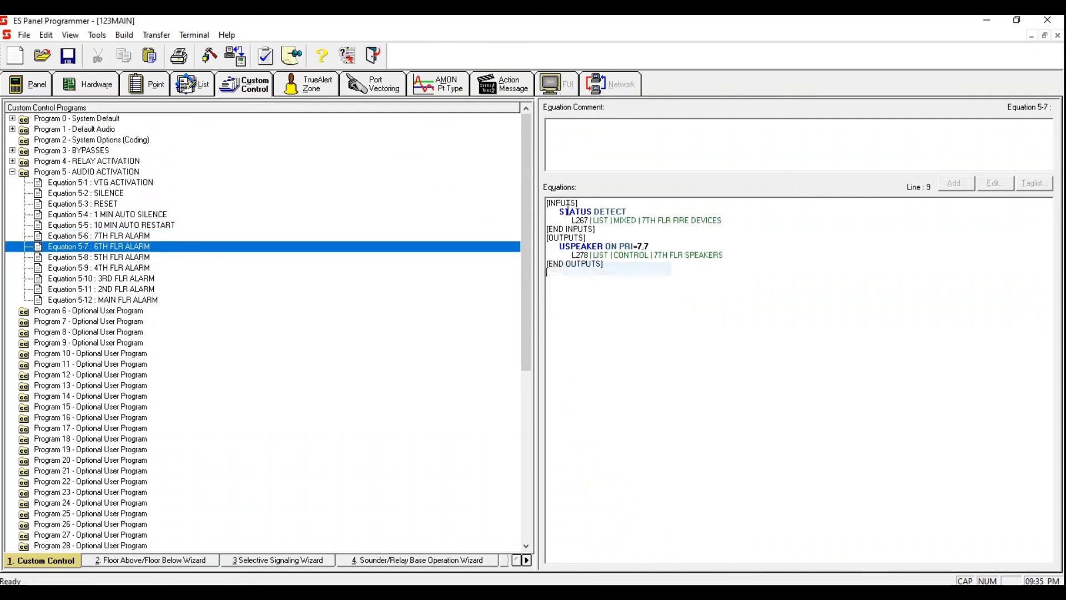
{"action": "left_click_drag", "start_coordinate": [583, 220], "coordinate": [588, 221]}
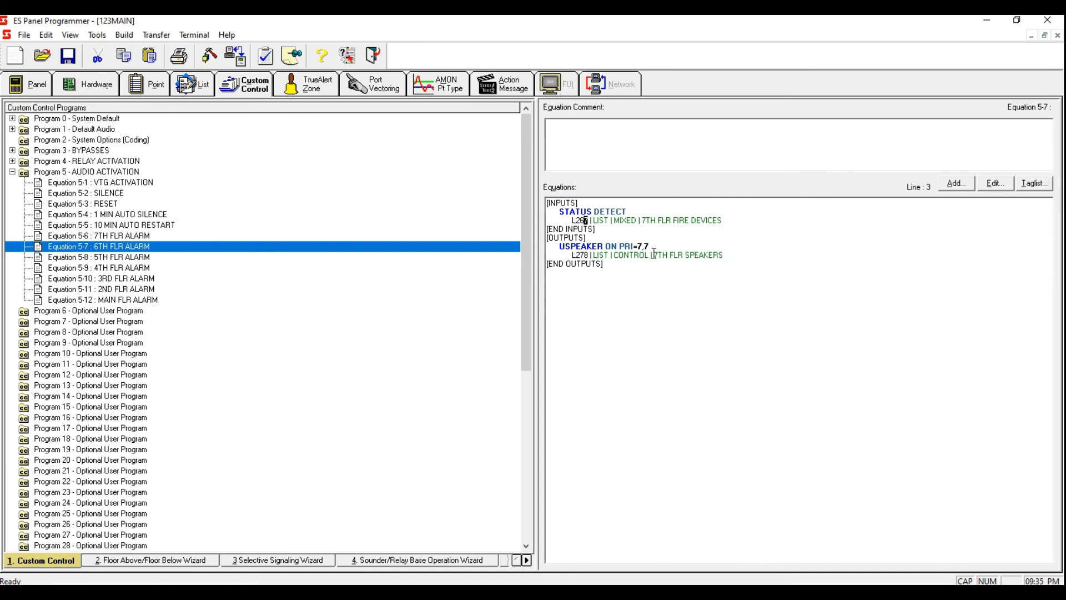
{"action": "type", "text": "8"}
{"action": "left_click_drag", "start_coordinate": [584, 255], "coordinate": [588, 255]}
{"action": "type", "text": "9"}
{"action": "left_click", "coordinate": [473, 251]}
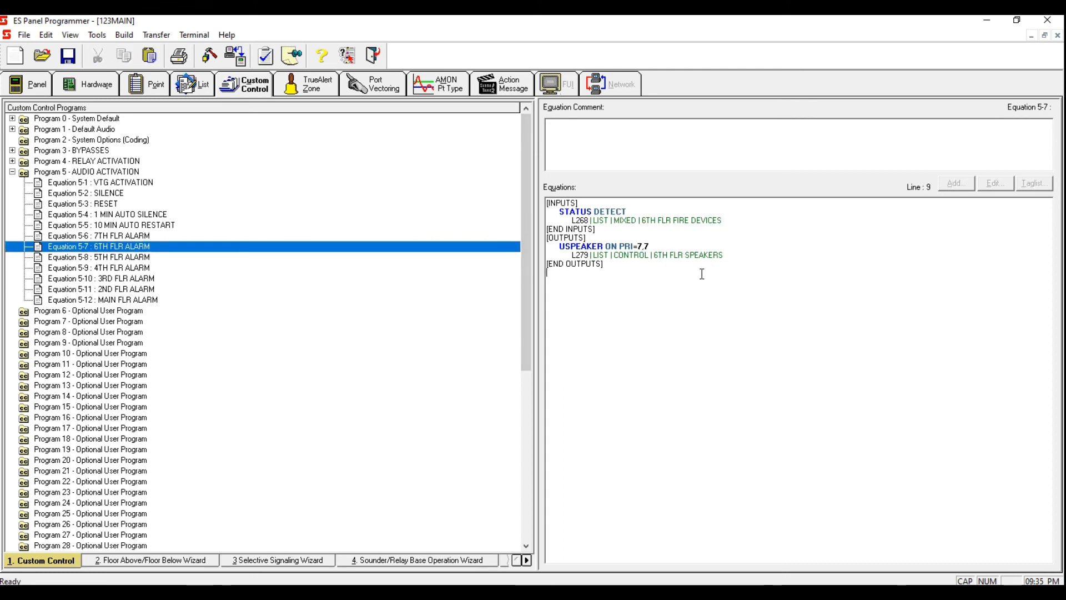
Step: Copy the complete equation text of Equation 5-7 6TH FLR ALARM
{"action": "left_click_drag", "start_coordinate": [716, 271], "coordinate": [562, 204]}
{"action": "right_click", "coordinate": [549, 268]}
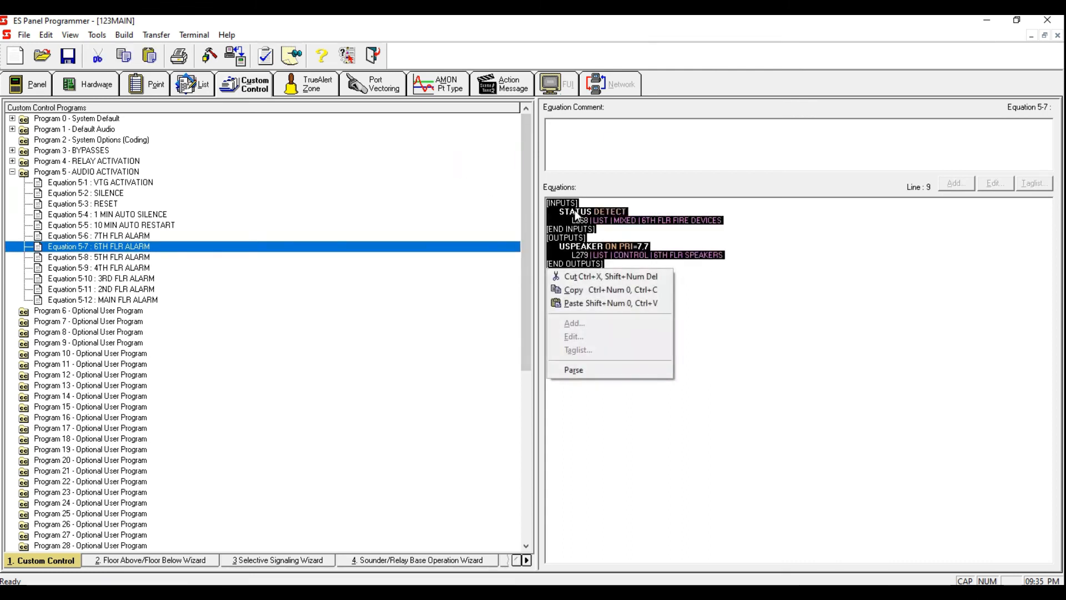
{"action": "left_click", "coordinate": [604, 290]}
Step: Paste the equation into Equation 5-8 5TH FLR ALARM and retag its points to L269 and L280
{"action": "left_click", "coordinate": [161, 259]}
{"action": "left_click_drag", "start_coordinate": [709, 317], "coordinate": [548, 202]}
{"action": "right_click", "coordinate": [609, 240]}
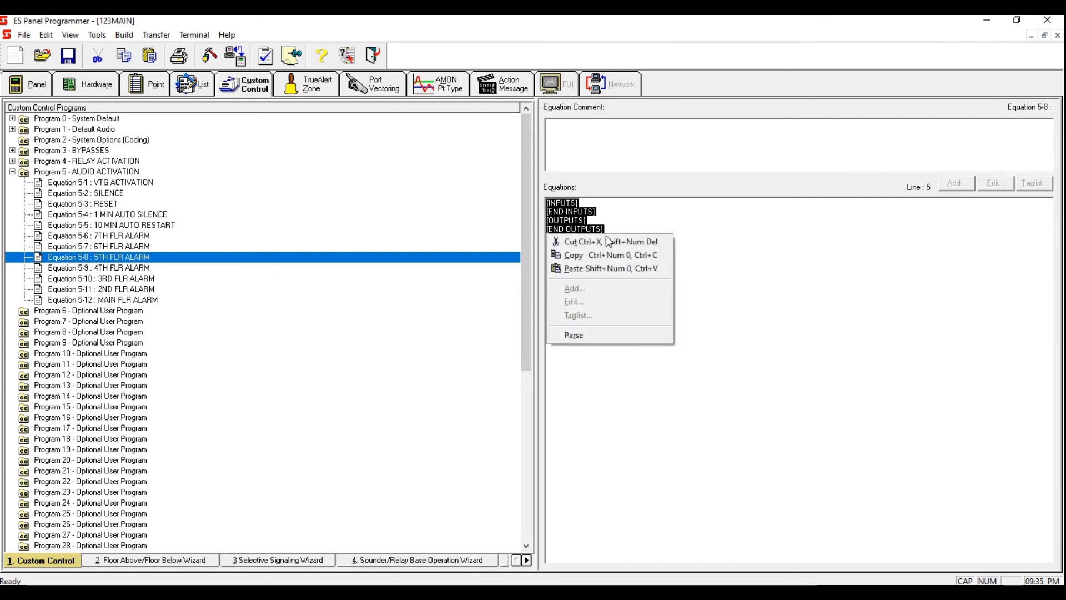
{"action": "left_click", "coordinate": [618, 264]}
{"action": "left_click_drag", "start_coordinate": [583, 221], "coordinate": [591, 221]}
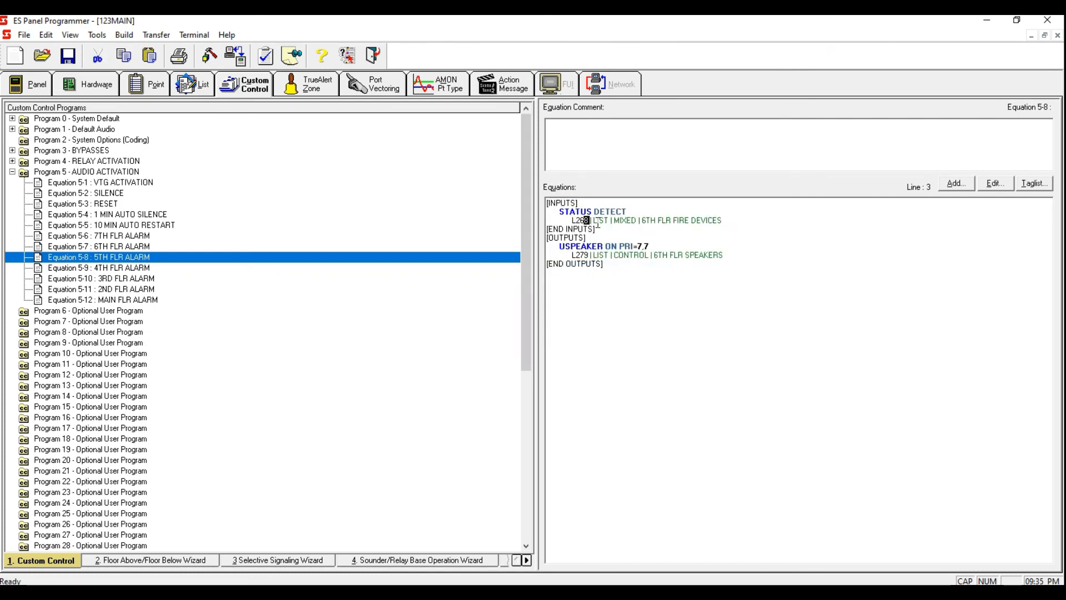
{"action": "type", "text": "9"}
{"action": "left_click", "coordinate": [585, 256]}
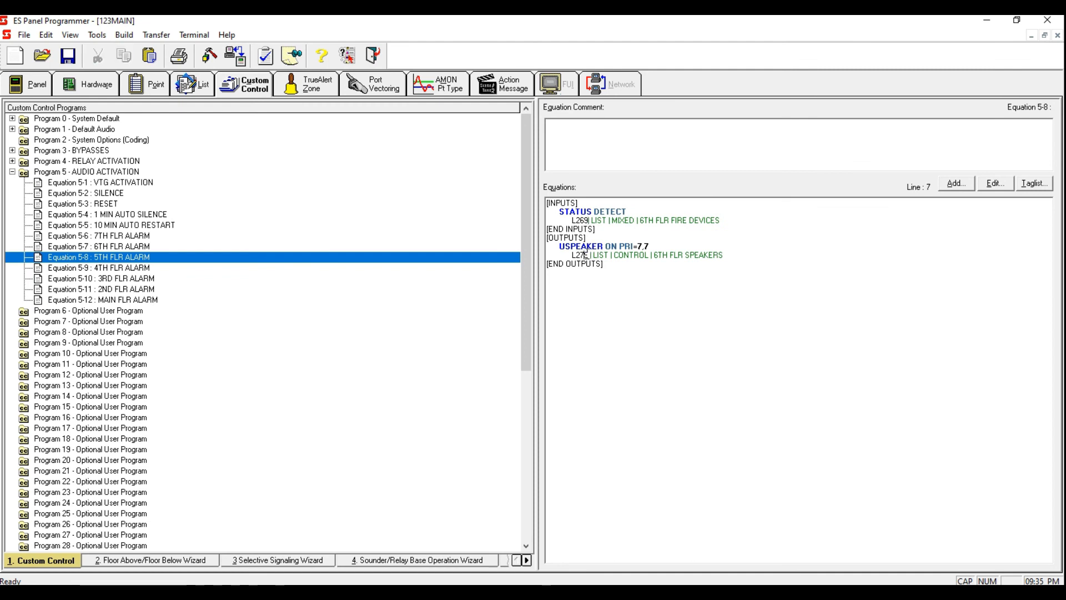
{"action": "left_click_drag", "start_coordinate": [588, 255], "coordinate": [580, 255]}
{"action": "type", "text": "80"}
{"action": "left_click", "coordinate": [595, 276]}
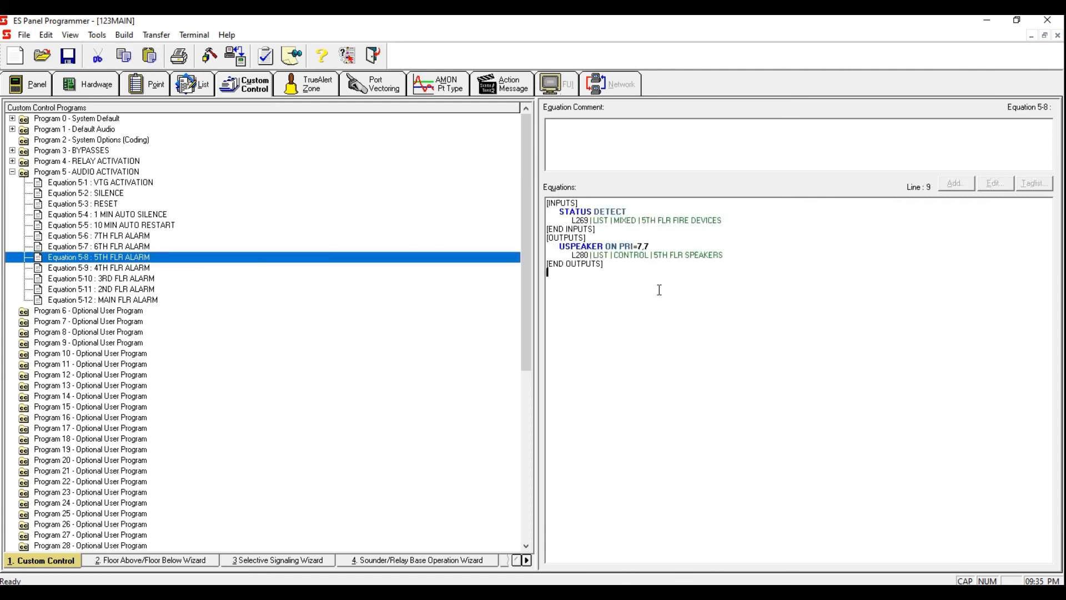
Step: Copy the complete equation text of Equation 5-8 5TH FLR ALARM
{"action": "key", "text": "ctrl+a"}
{"action": "right_click", "coordinate": [583, 227]}
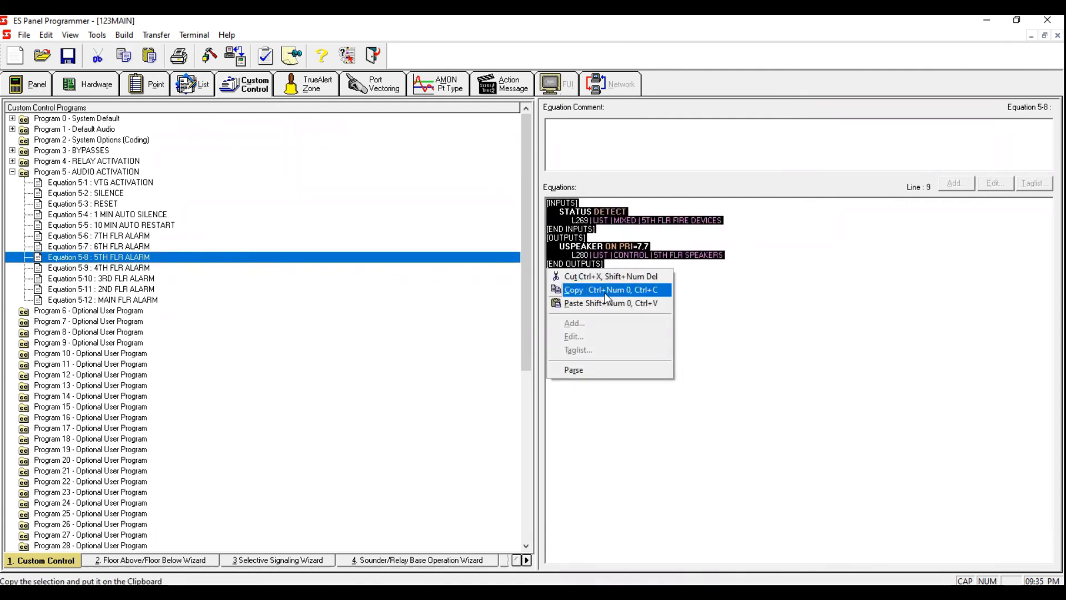
{"action": "left_click", "coordinate": [605, 293]}
Step: Paste the equation into Equation 5-9 4TH FLR ALARM and retag its points to L270 and L281
{"action": "left_click", "coordinate": [149, 269]}
{"action": "key", "text": "ctrl+a"}
{"action": "right_click", "coordinate": [559, 206]}
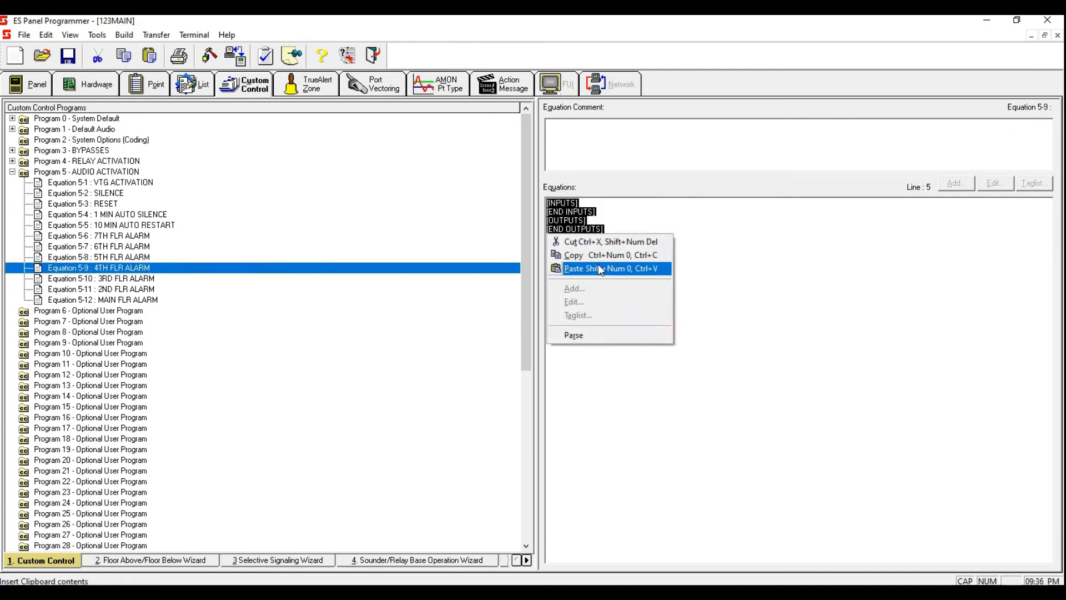
{"action": "left_click", "coordinate": [599, 270]}
{"action": "left_click_drag", "start_coordinate": [588, 222], "coordinate": [581, 222]}
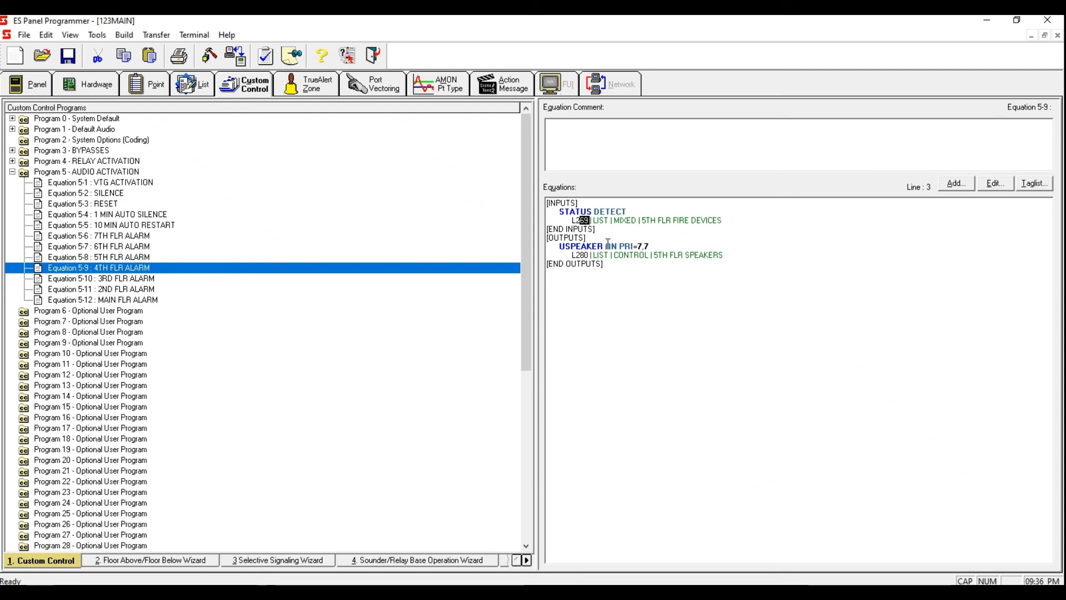
{"action": "type", "text": "70"}
{"action": "left_click_drag", "start_coordinate": [590, 254], "coordinate": [581, 254]}
{"action": "type", "text": "81"}
{"action": "left_click", "coordinate": [496, 264]}
{"action": "left_click", "coordinate": [647, 277]}
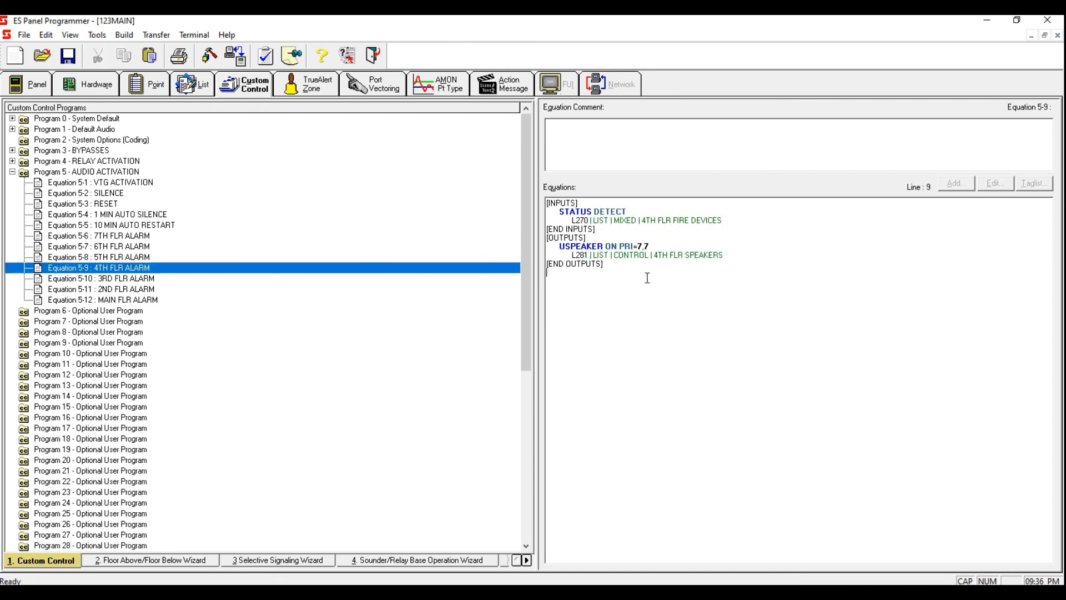
Step: Copy the complete equation text of Equation 5-9 4TH FLR ALARM
{"action": "key", "text": "ctrl+a"}
{"action": "right_click", "coordinate": [557, 215]}
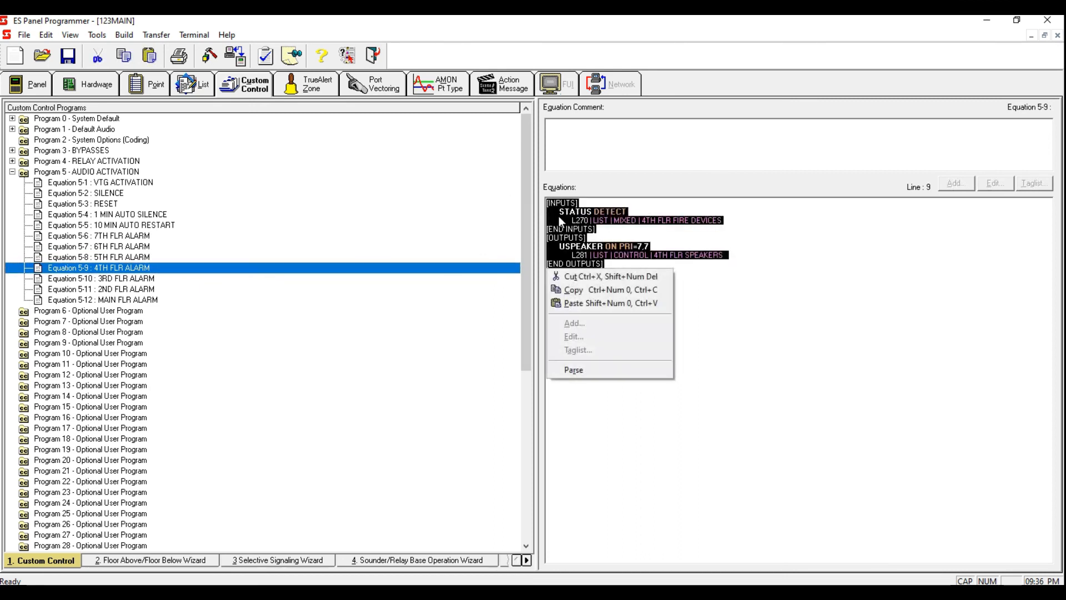
{"action": "left_click", "coordinate": [585, 289]}
Step: Paste the equation into Equation 5-10 3RD FLR ALARM and retag its points to L271 and L282
{"action": "left_click", "coordinate": [175, 281]}
{"action": "left_click_drag", "start_coordinate": [571, 328], "coordinate": [557, 206]}
{"action": "left_click_drag", "start_coordinate": [610, 263], "coordinate": [528, 195]}
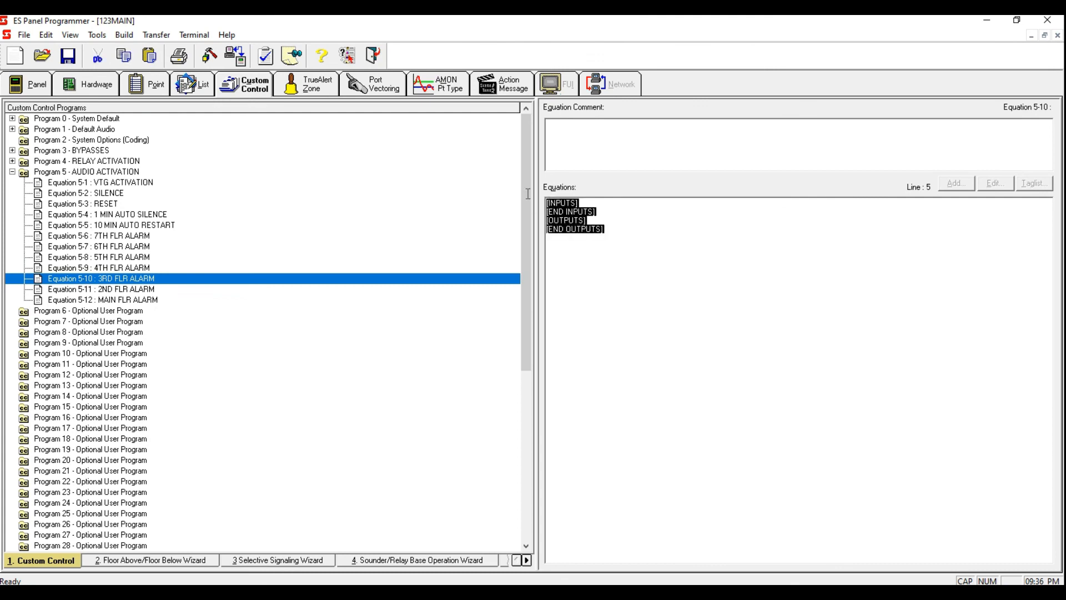
{"action": "right_click", "coordinate": [573, 228]}
{"action": "left_click", "coordinate": [602, 263]}
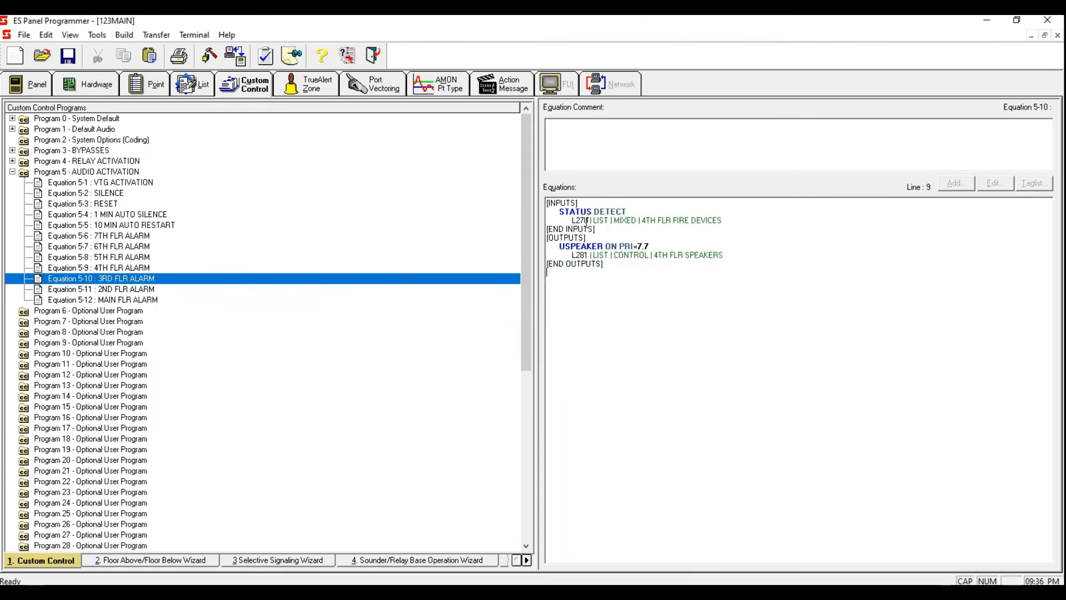
{"action": "left_click", "coordinate": [587, 222]}
{"action": "left_click_drag", "start_coordinate": [585, 221], "coordinate": [592, 221]}
{"action": "type", "text": "1"}
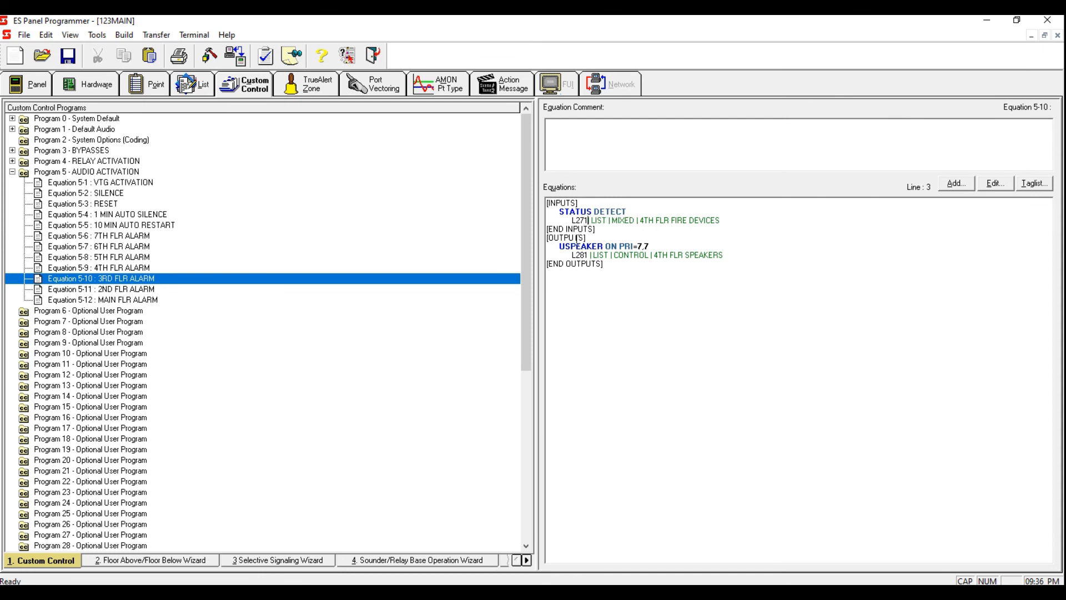
{"action": "left_click_drag", "start_coordinate": [586, 256], "coordinate": [582, 256]}
{"action": "type", "text": "2"}
{"action": "left_click", "coordinate": [574, 286]}
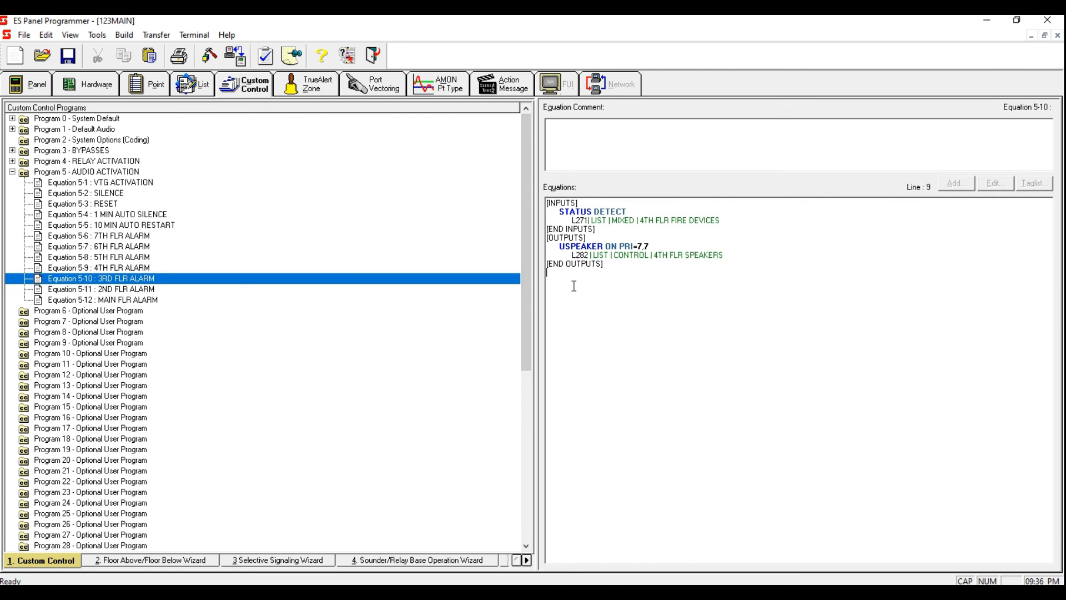
Step: Copy the complete equation text of Equation 5-10 3RD FLR ALARM
{"action": "key", "text": "ctrl+a"}
{"action": "right_click", "coordinate": [562, 221]}
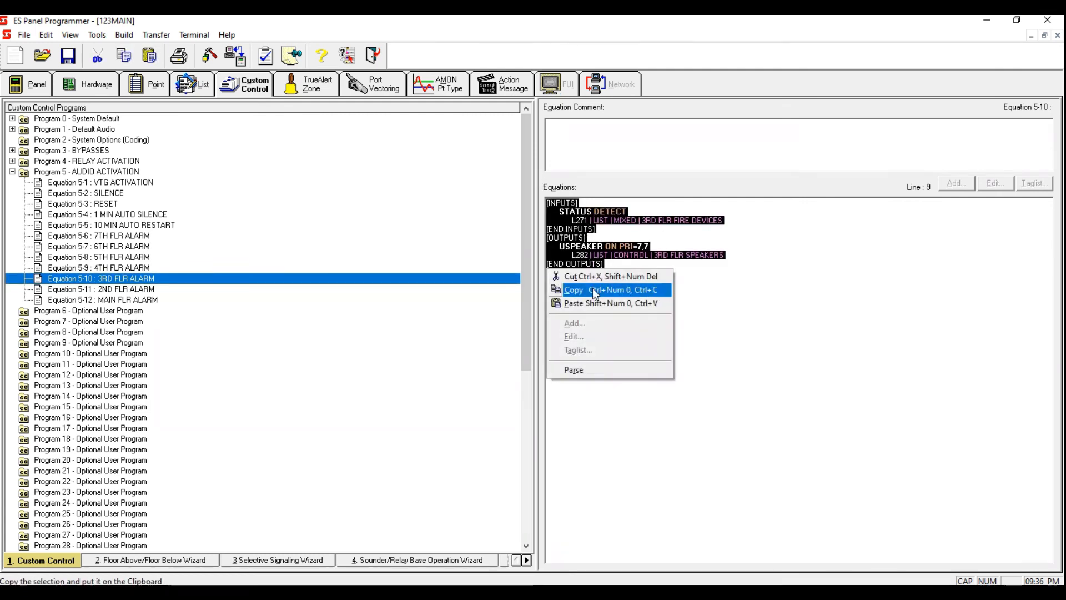
{"action": "left_click", "coordinate": [592, 289]}
Step: Paste the equation into Equation 5-11 2ND FLR ALARM and retag its points to L272 and L283
{"action": "left_click", "coordinate": [166, 287]}
{"action": "key", "text": "ctrl+a"}
{"action": "right_click", "coordinate": [575, 218]}
{"action": "left_click", "coordinate": [611, 268]}
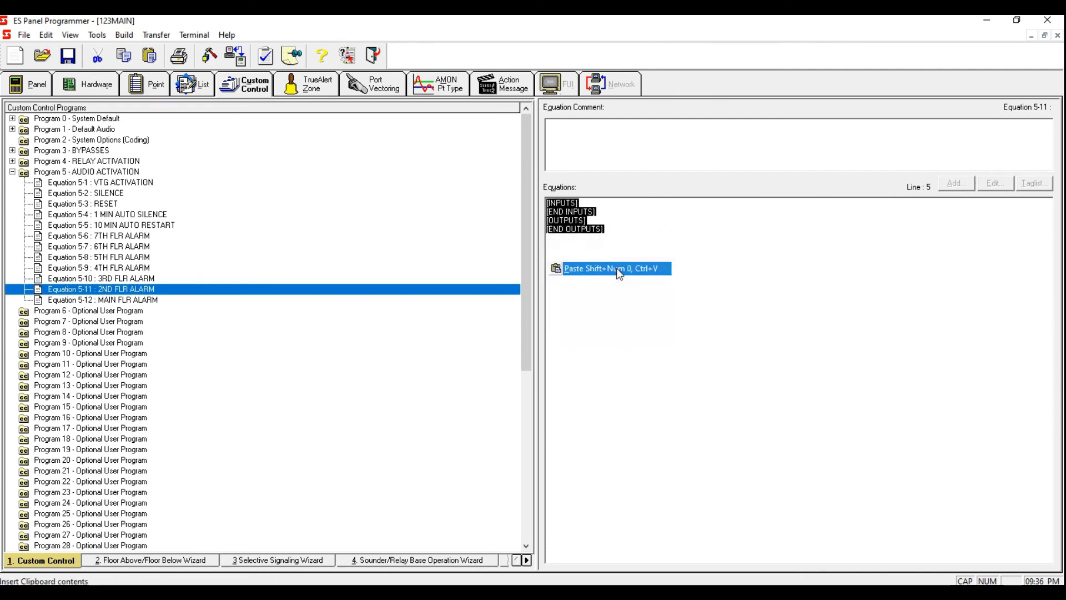
{"action": "left_click_drag", "start_coordinate": [588, 221], "coordinate": [580, 221]}
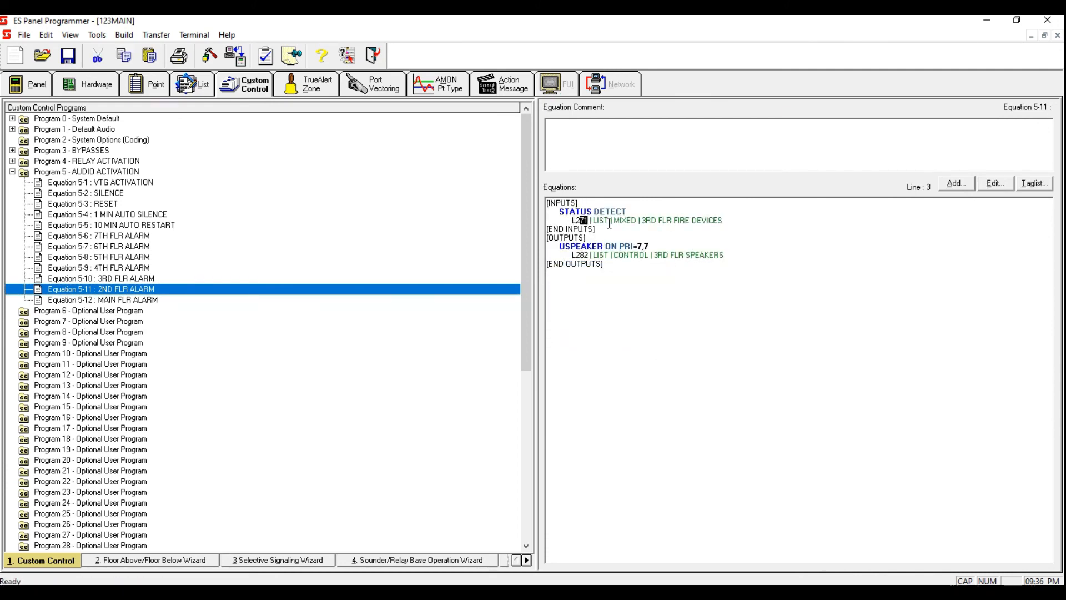
{"action": "left_click", "coordinate": [587, 219]}
{"action": "left_click_drag", "start_coordinate": [588, 220], "coordinate": [584, 221]}
{"action": "type", "text": "11"}
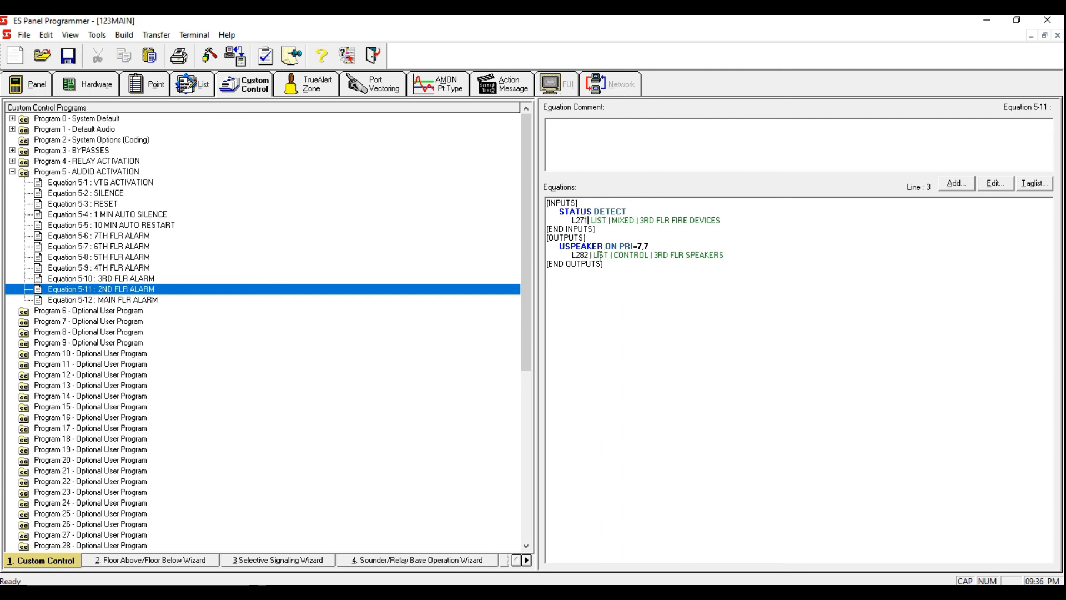
{"action": "key", "text": "BackSpace"}
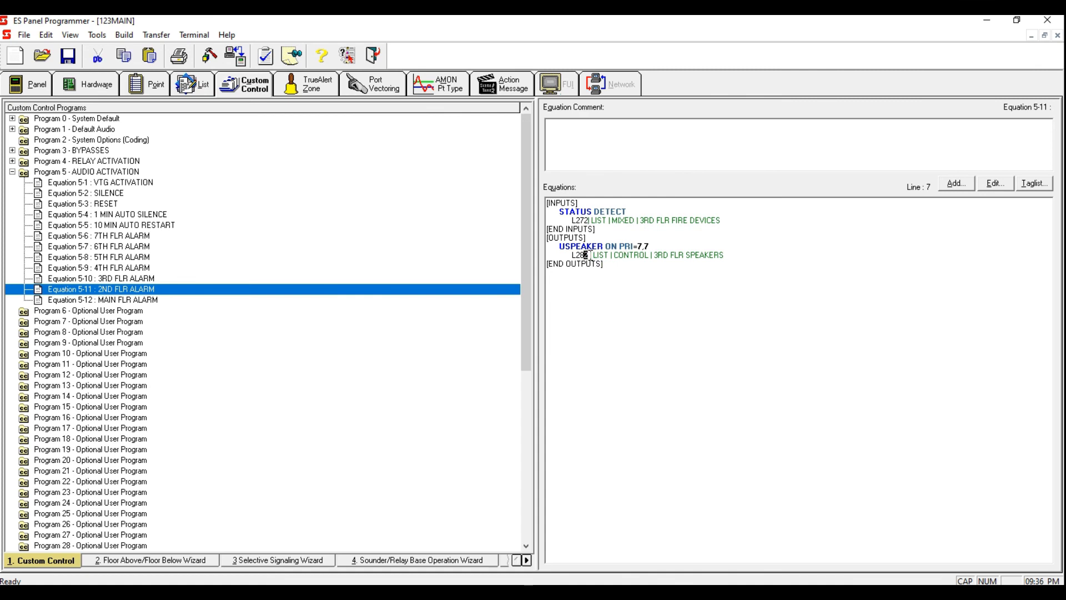
{"action": "right_click", "coordinate": [242, 278]}
{"action": "left_click", "coordinate": [141, 288]}
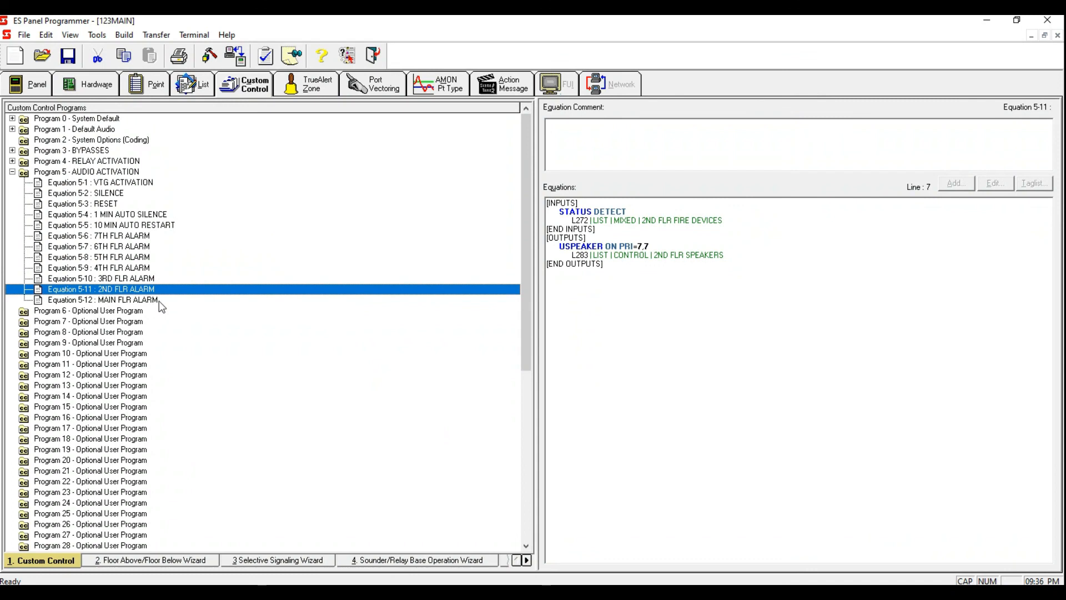
Step: Copy the complete equation text of Equation 5-11 2ND FLR ALARM
{"action": "left_click", "coordinate": [160, 300]}
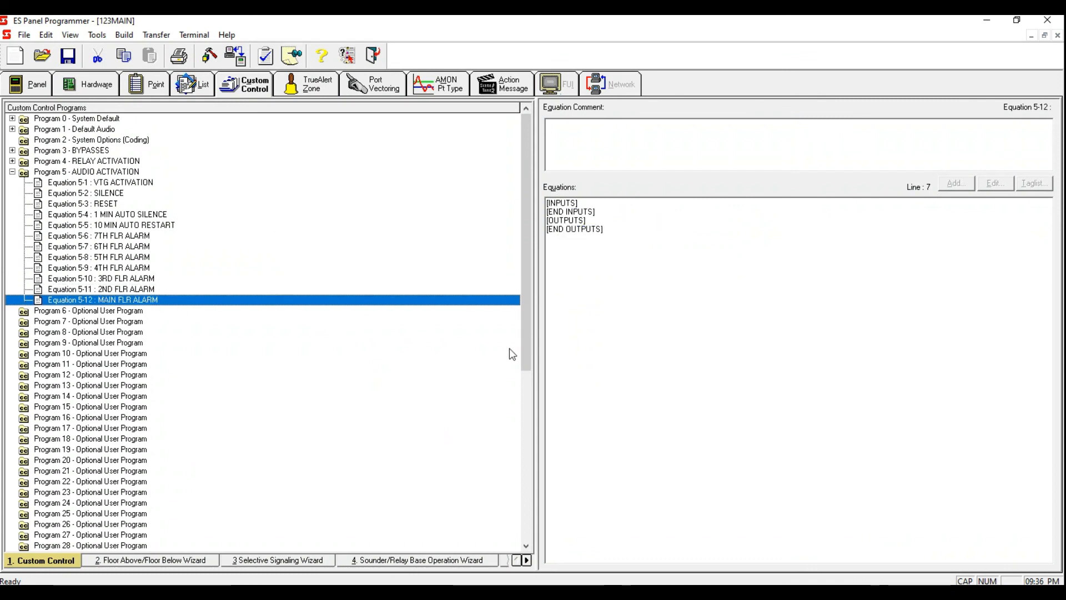
{"action": "left_click", "coordinate": [131, 290]}
{"action": "left_click_drag", "start_coordinate": [602, 333], "coordinate": [512, 184]}
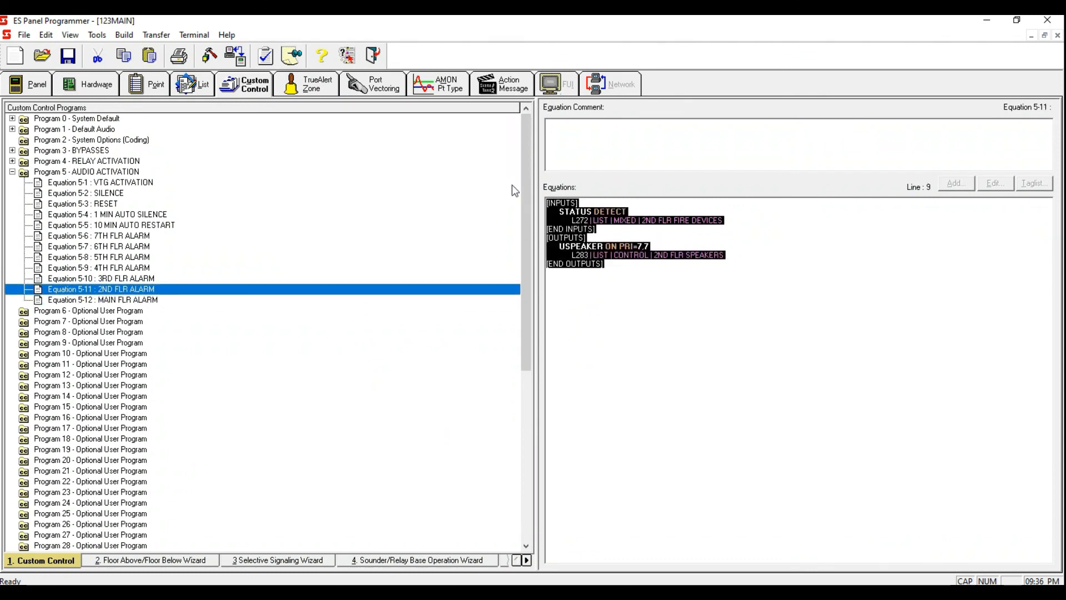
{"action": "right_click", "coordinate": [549, 270]}
{"action": "left_click", "coordinate": [600, 288]}
Step: Paste the equation into Equation 5-12 MAIN FLR ALARM and retag its points to L273 and L284
{"action": "left_click", "coordinate": [178, 301]}
{"action": "left_click_drag", "start_coordinate": [622, 309], "coordinate": [546, 201]}
{"action": "right_click", "coordinate": [548, 234]}
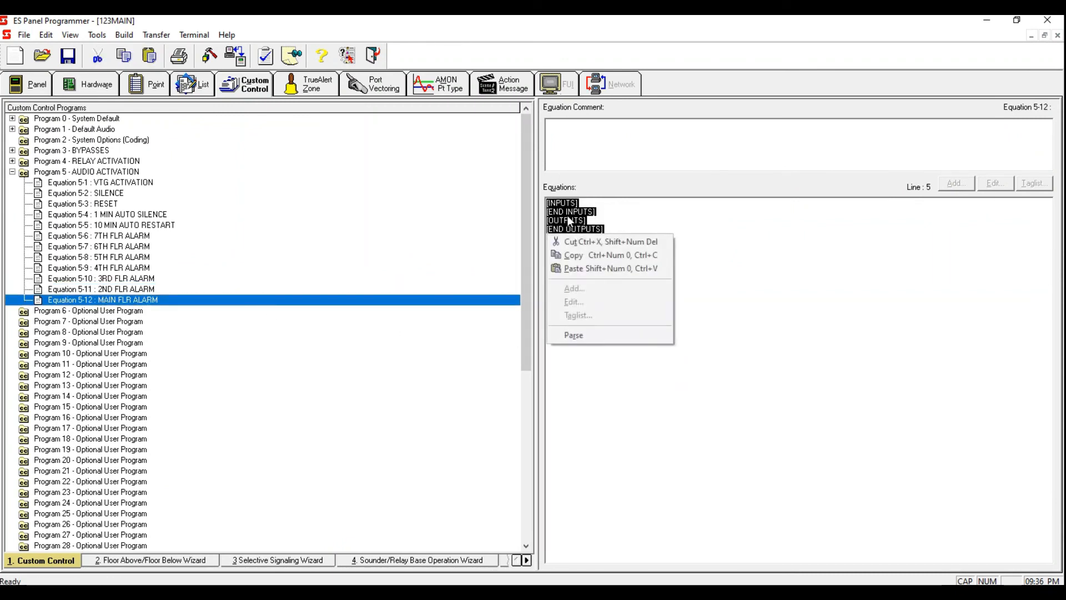
{"action": "left_click", "coordinate": [615, 271]}
{"action": "left_click", "coordinate": [586, 220]}
{"action": "type", "text": "3"}
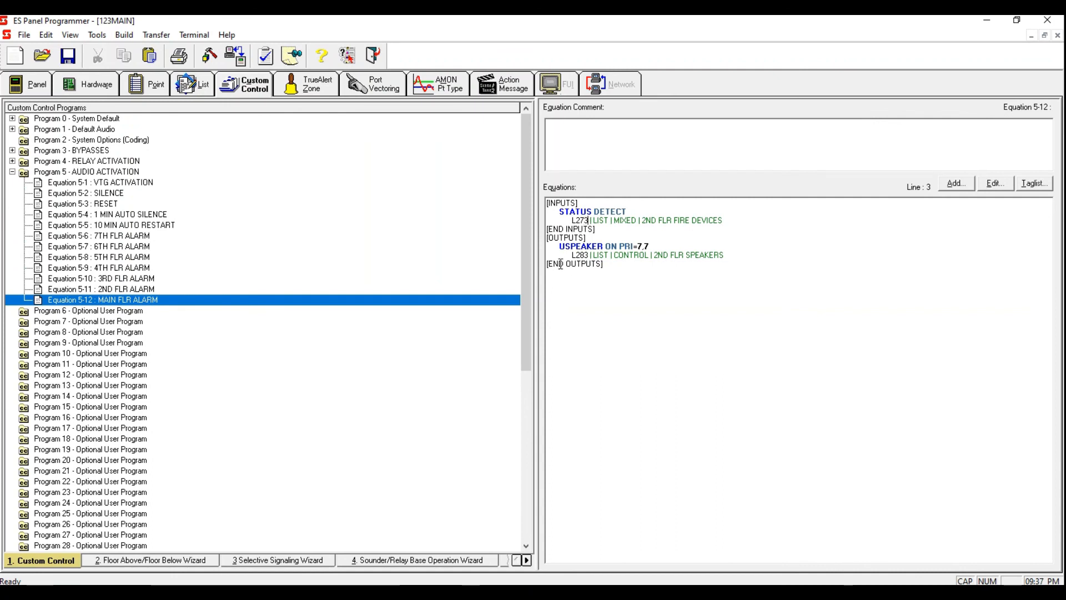
{"action": "left_click_drag", "start_coordinate": [588, 254], "coordinate": [584, 254]}
{"action": "type", "text": "4"}
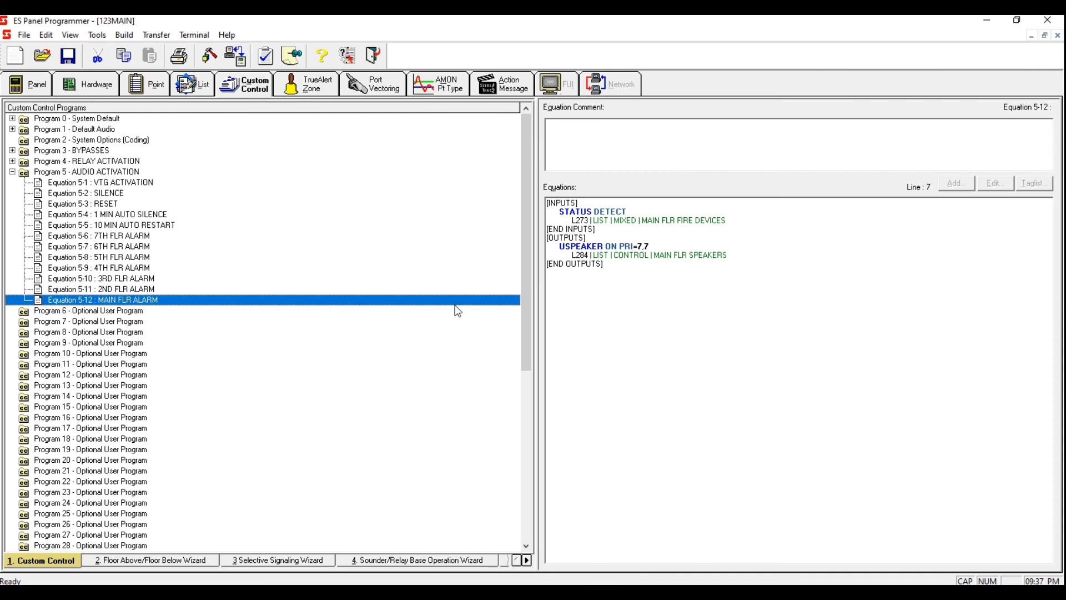
Step: Step through Program 5 equations 5-1 to 5-5 to review their inputs and outputs
{"action": "left_click", "coordinate": [132, 187]}
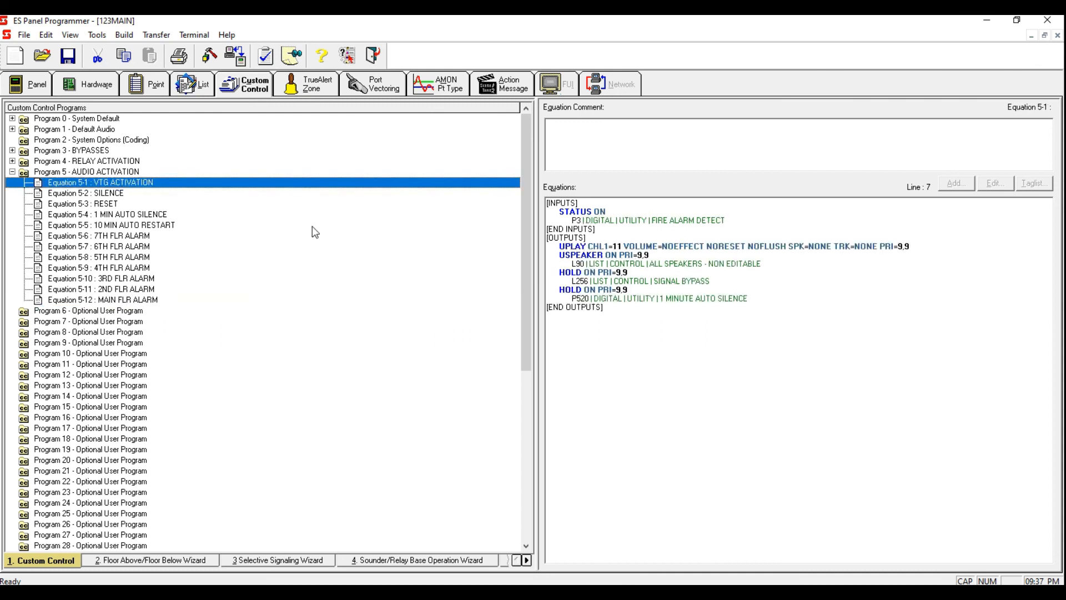
{"action": "key", "text": "Down"}
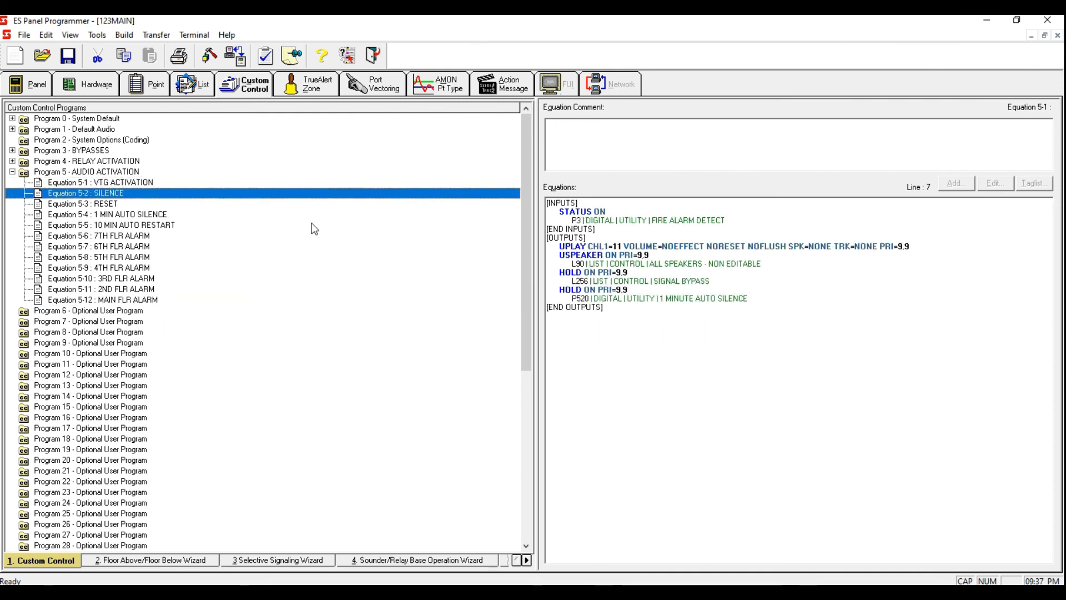
{"action": "key", "text": "Down"}
{"action": "key", "text": "Down"}
{"action": "key", "text": "Down"}
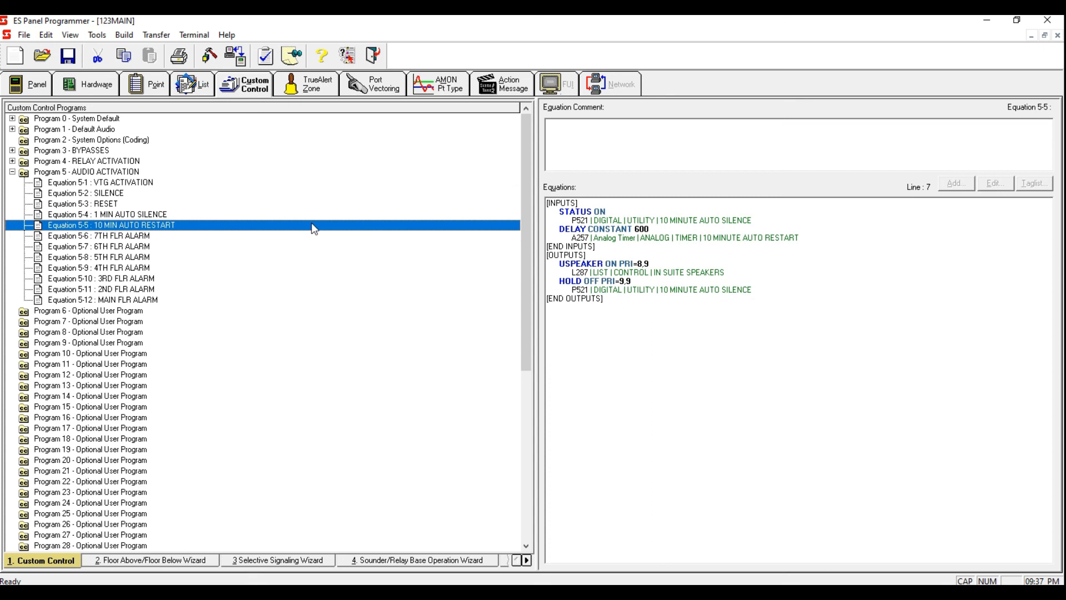
{"action": "left_click", "coordinate": [816, 244]}
{"action": "key", "text": "Return"}
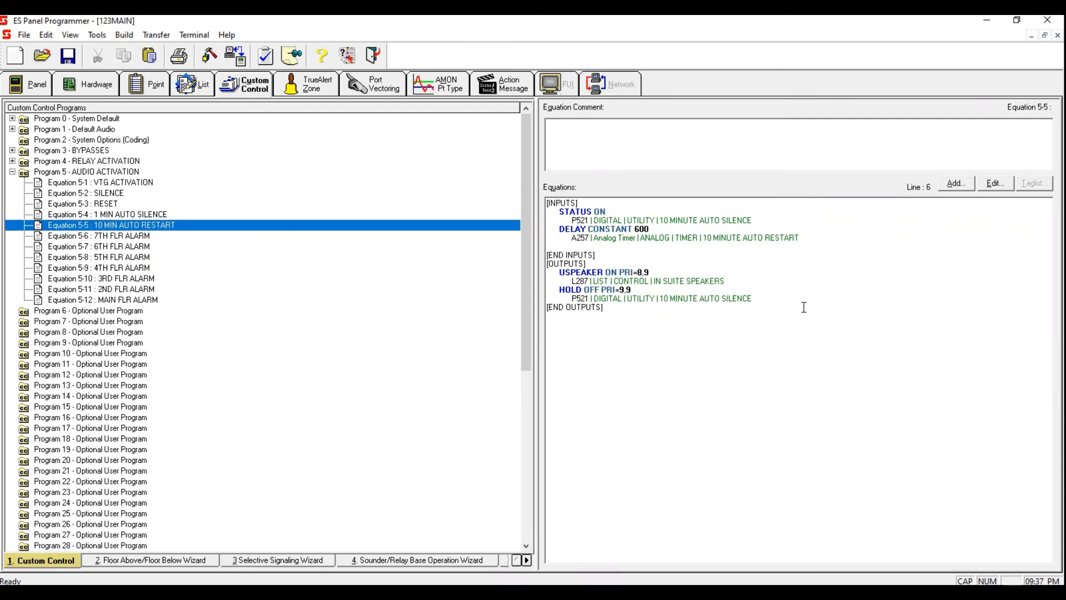
{"action": "left_click", "coordinate": [957, 184]}
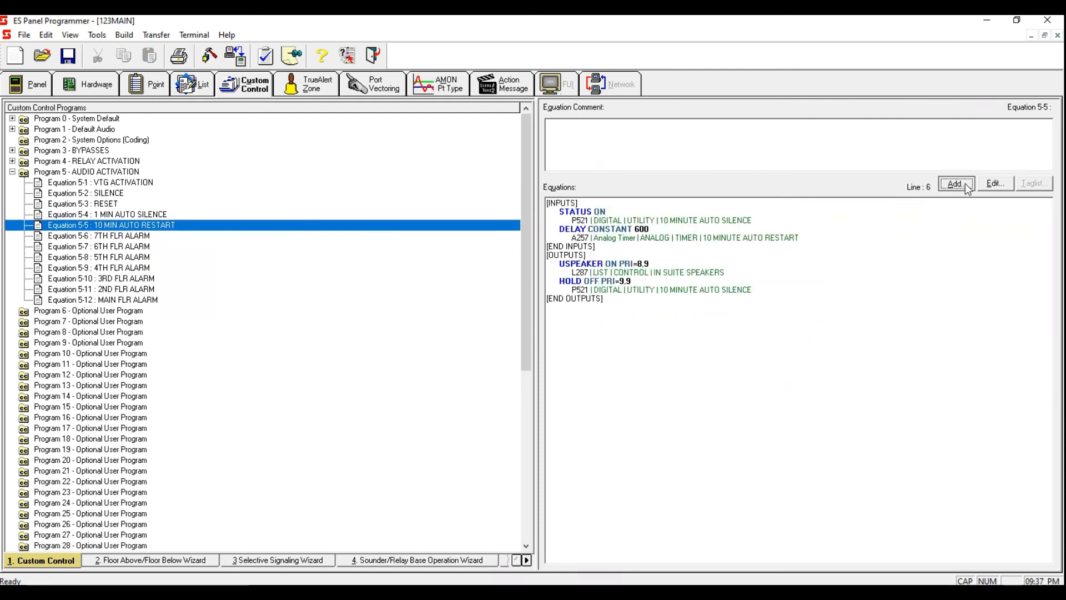
Step: In Equation 5-5 10 MIN AUTO RESTART, start adding a new STATUS ON input line below the P521 point
{"action": "left_click", "coordinate": [780, 221]}
{"action": "key", "text": "Return"}
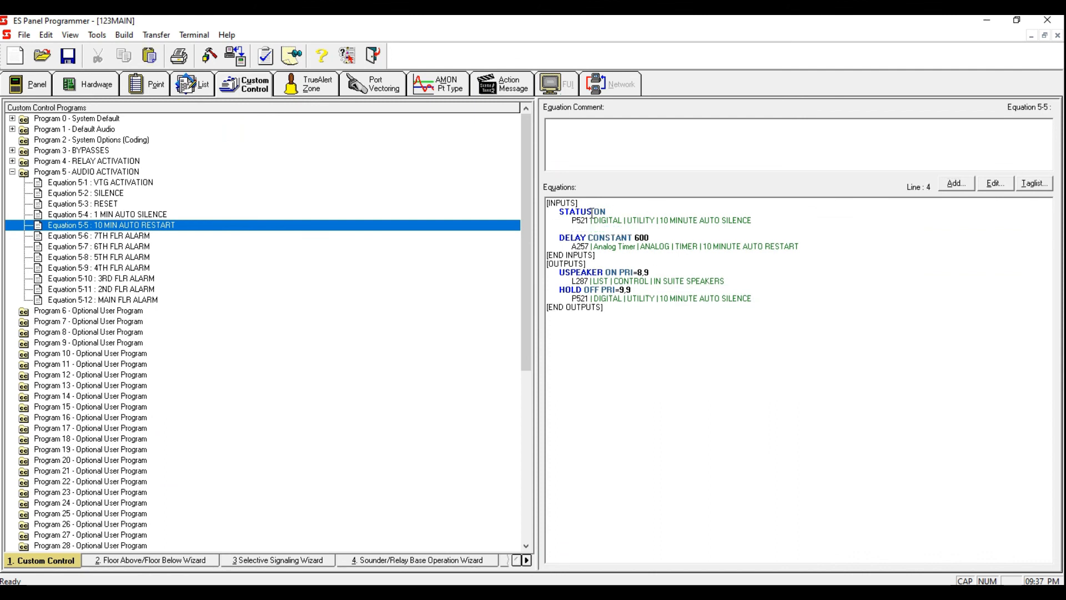
{"action": "left_click", "coordinate": [956, 183]}
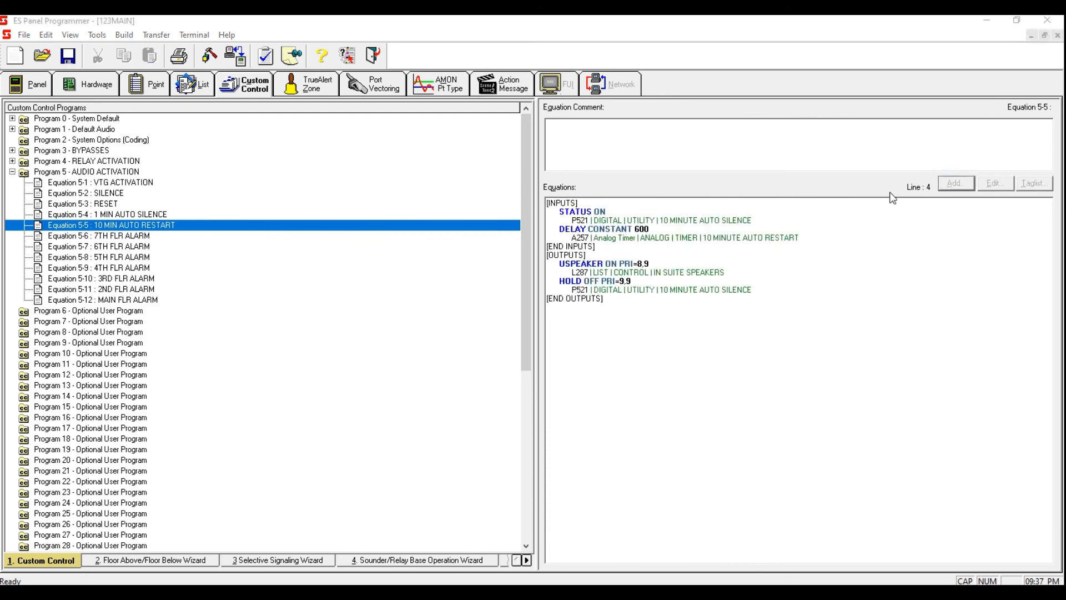
{"action": "left_click", "coordinate": [633, 372]}
{"action": "left_click", "coordinate": [634, 372]}
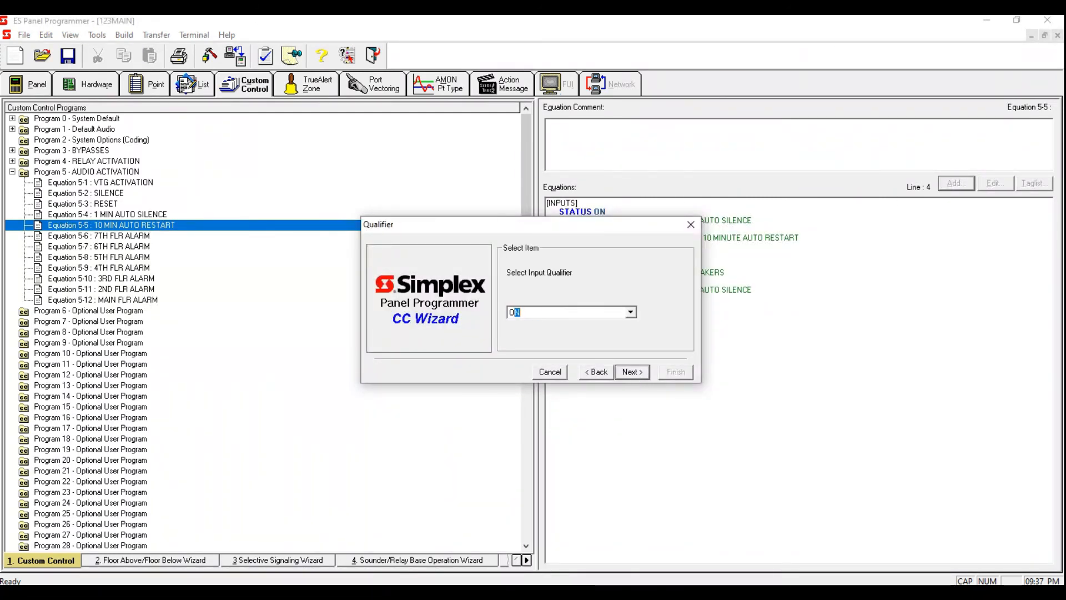
{"action": "left_click", "coordinate": [631, 372]}
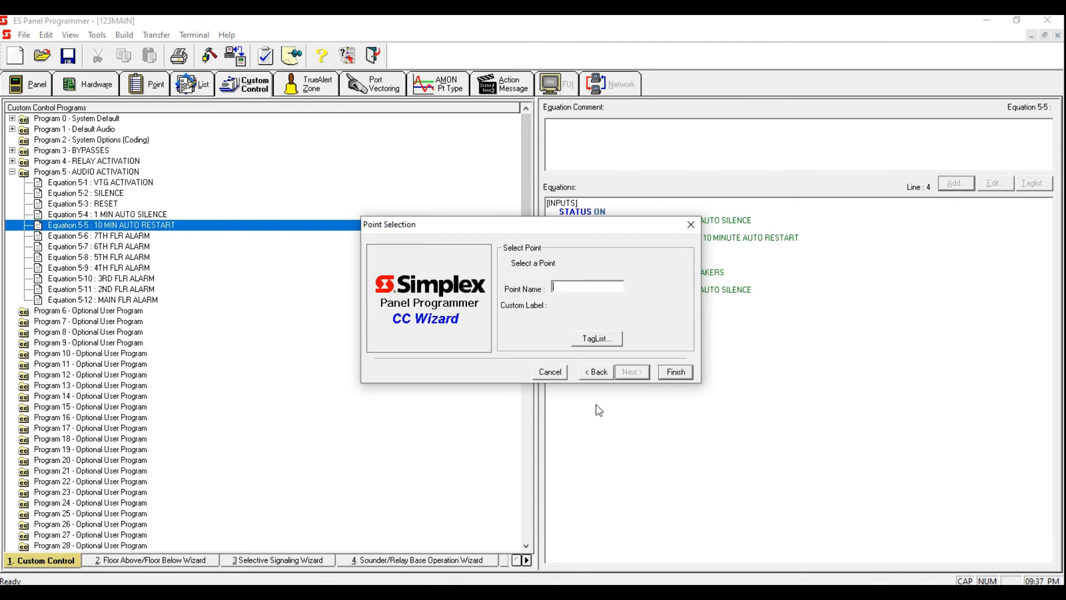
Step: Open the point tag list and filter it to show System Digital Pseudo points
{"action": "left_click", "coordinate": [598, 340]}
{"action": "left_click", "coordinate": [524, 185]}
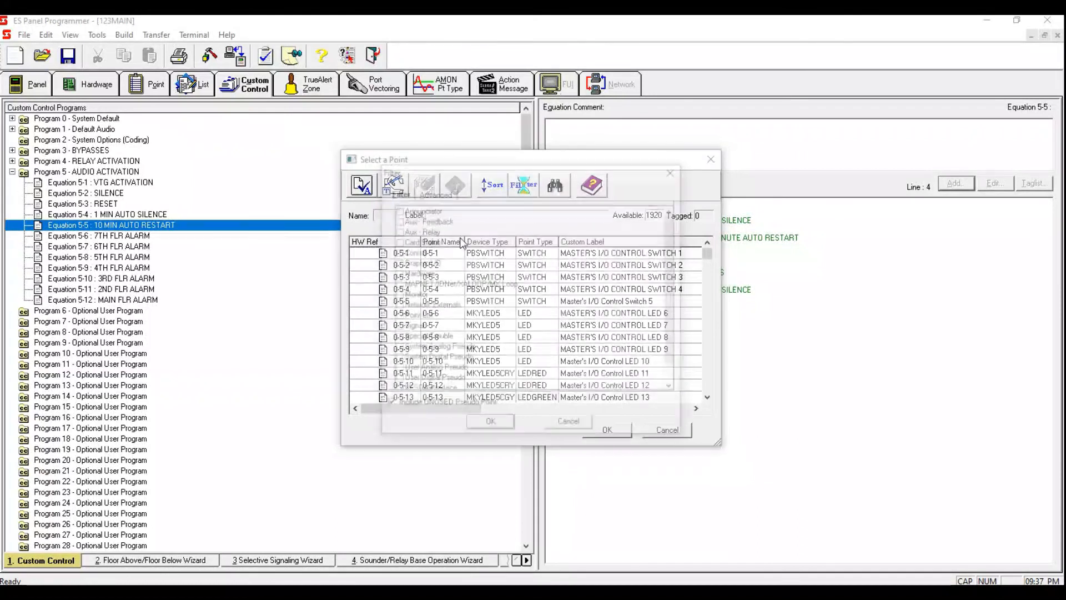
{"action": "left_click", "coordinate": [403, 380]}
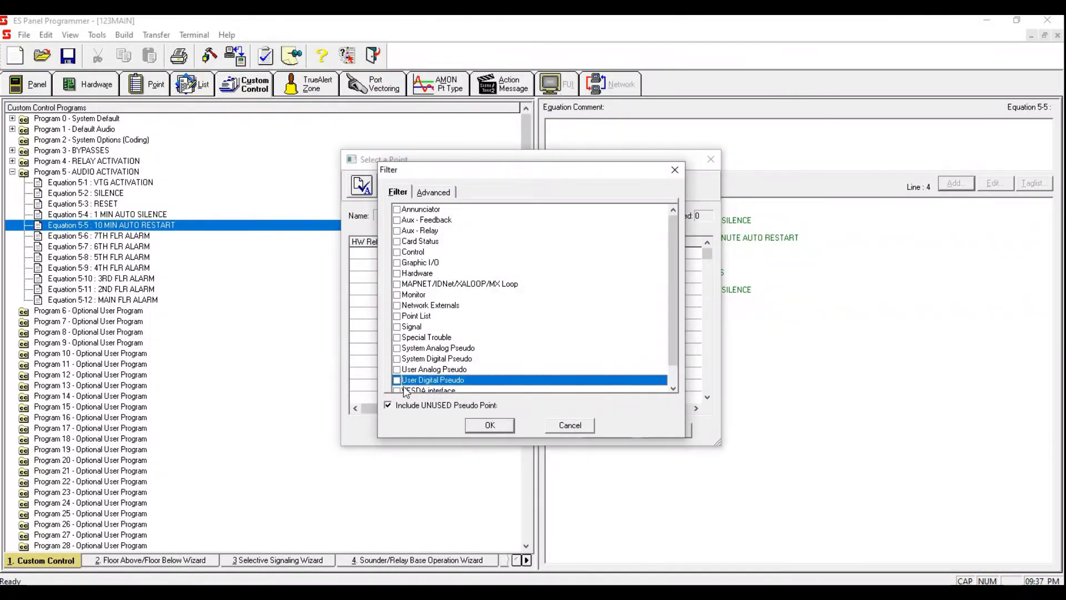
{"action": "left_click", "coordinate": [495, 428]}
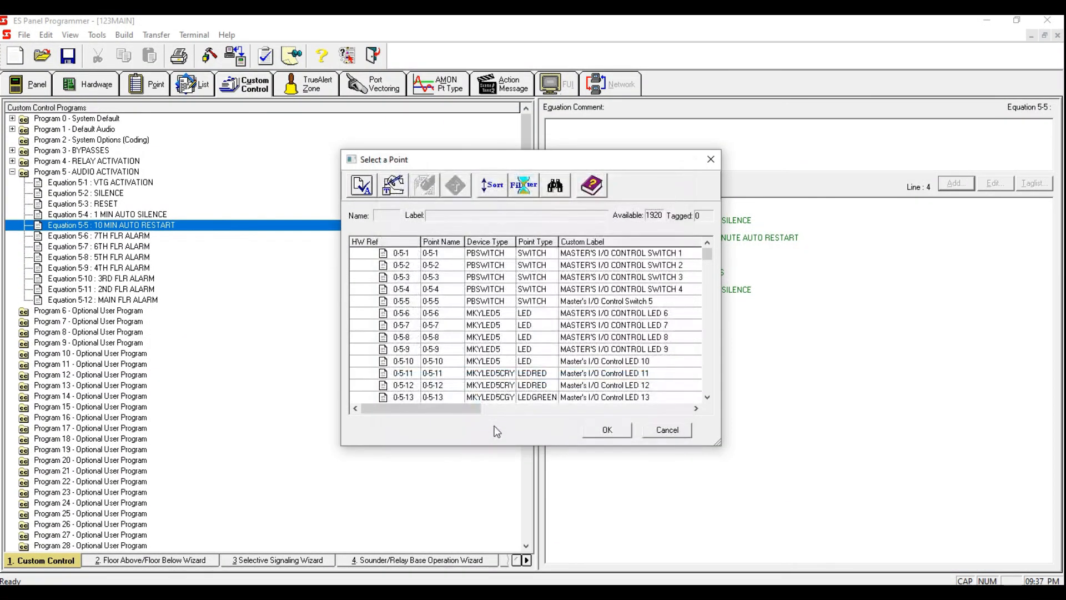
{"action": "left_click", "coordinate": [522, 185]}
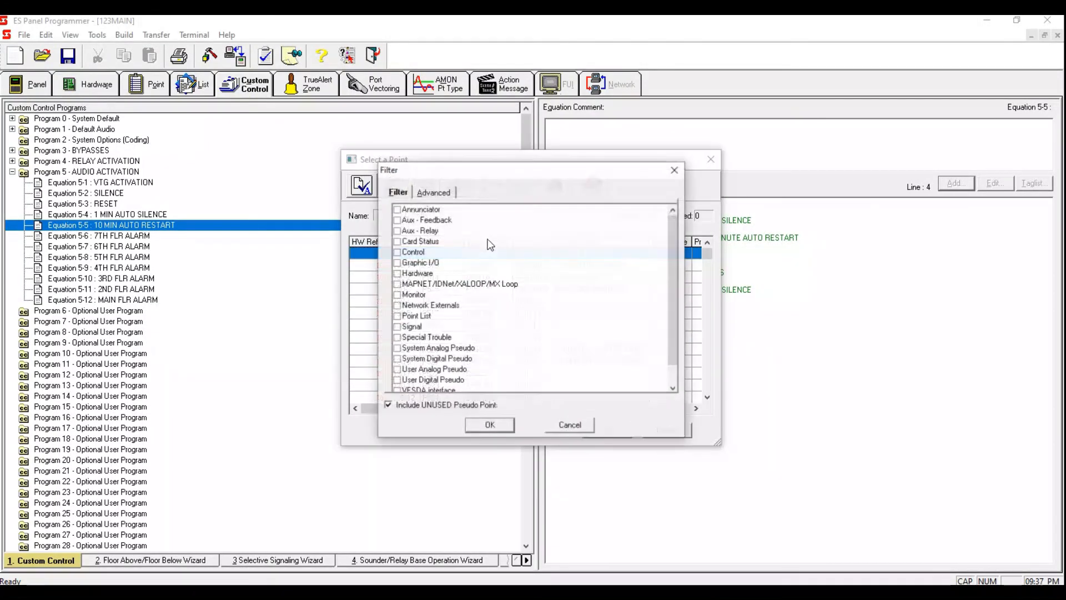
{"action": "left_click", "coordinate": [397, 359]}
{"action": "left_click", "coordinate": [496, 425]}
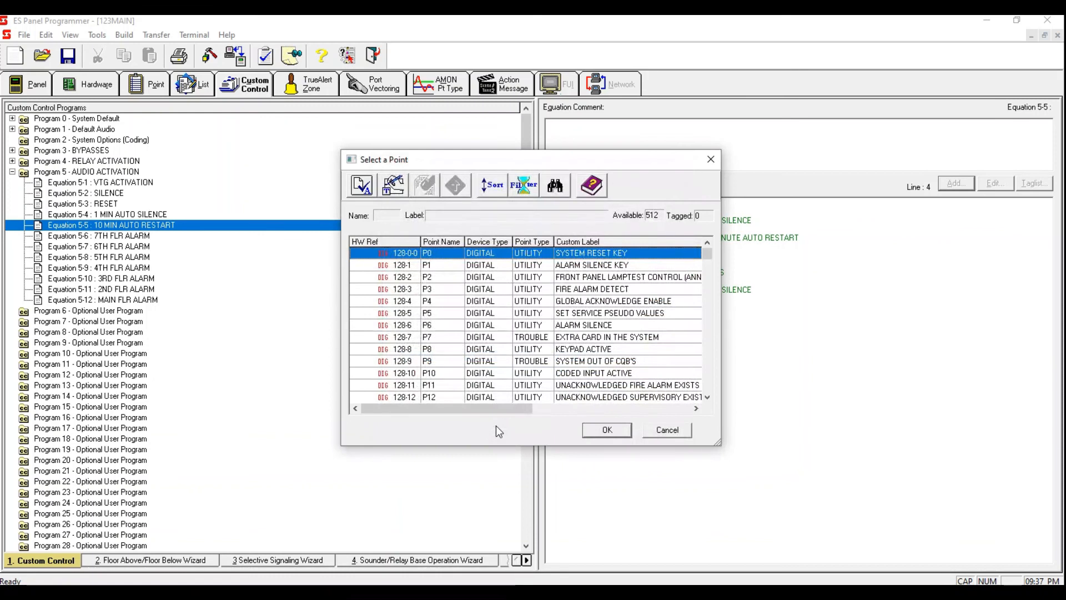
Step: Pick P11 UNACKNOWLEDGED FIRE ALARM EXISTS as the new input point and finish the wizard
{"action": "double_click", "coordinate": [489, 388]}
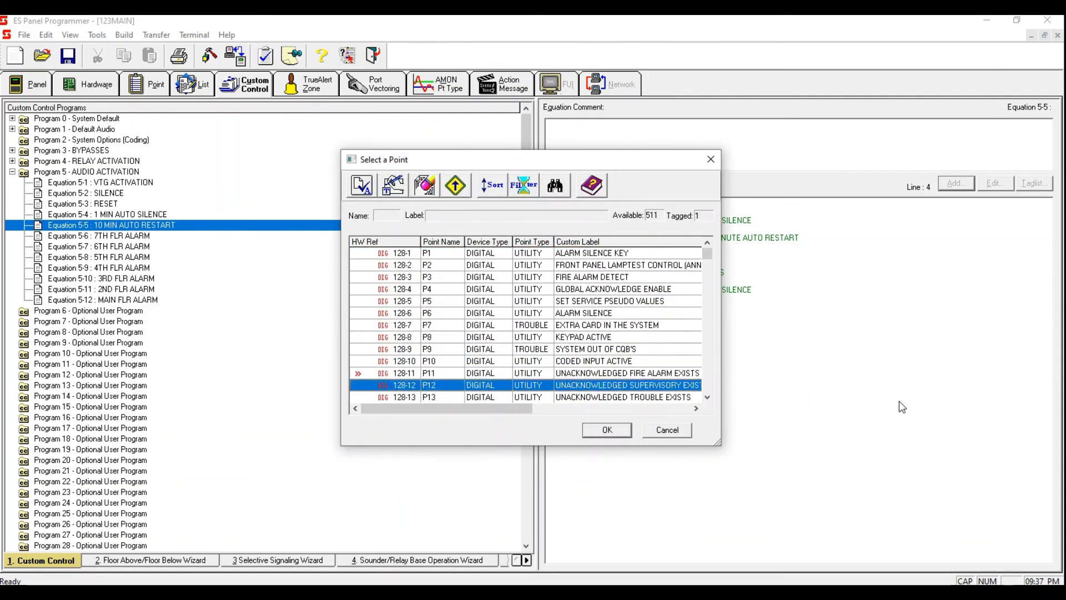
{"action": "left_click", "coordinate": [571, 374]}
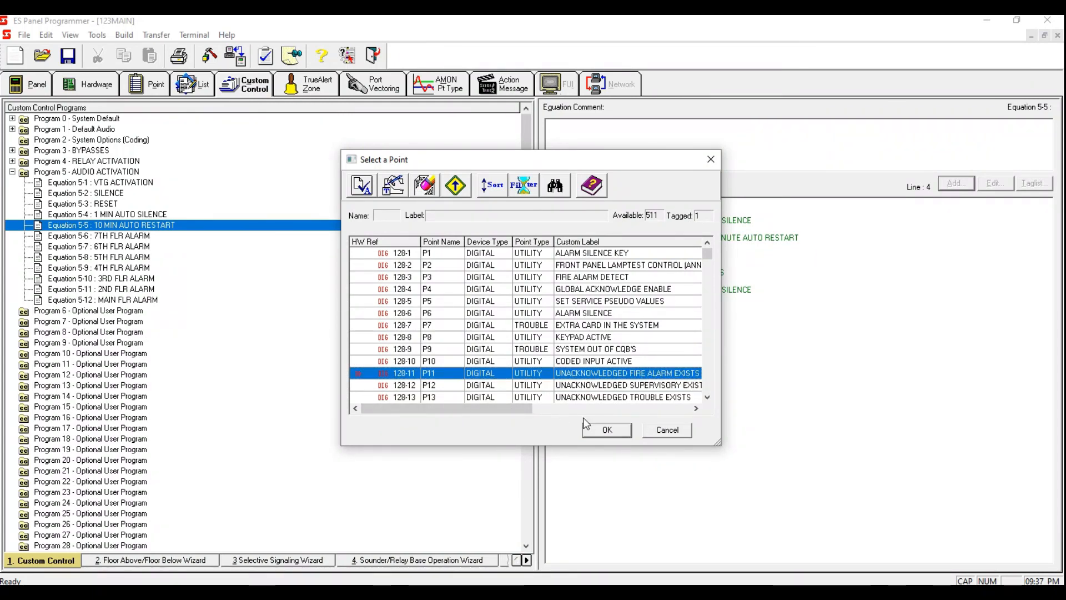
{"action": "mouse_move", "coordinate": [523, 411]}
{"action": "left_mouse_down"}
{"action": "mouse_move", "coordinate": [616, 413]}
{"action": "mouse_move", "coordinate": [523, 413]}
{"action": "left_mouse_up"}
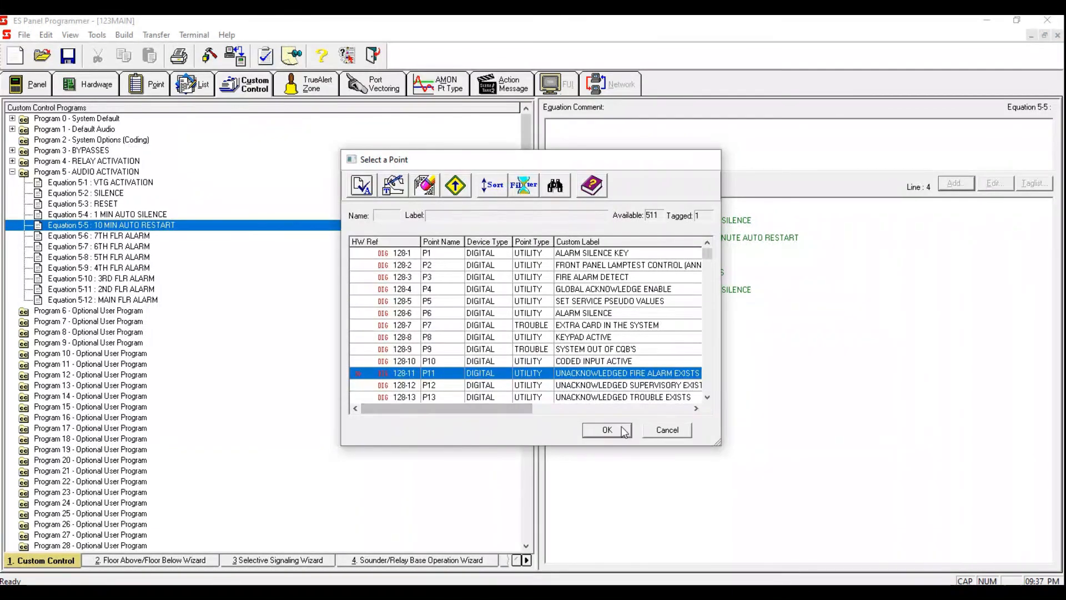
{"action": "left_click", "coordinate": [607, 430]}
{"action": "left_click", "coordinate": [674, 376]}
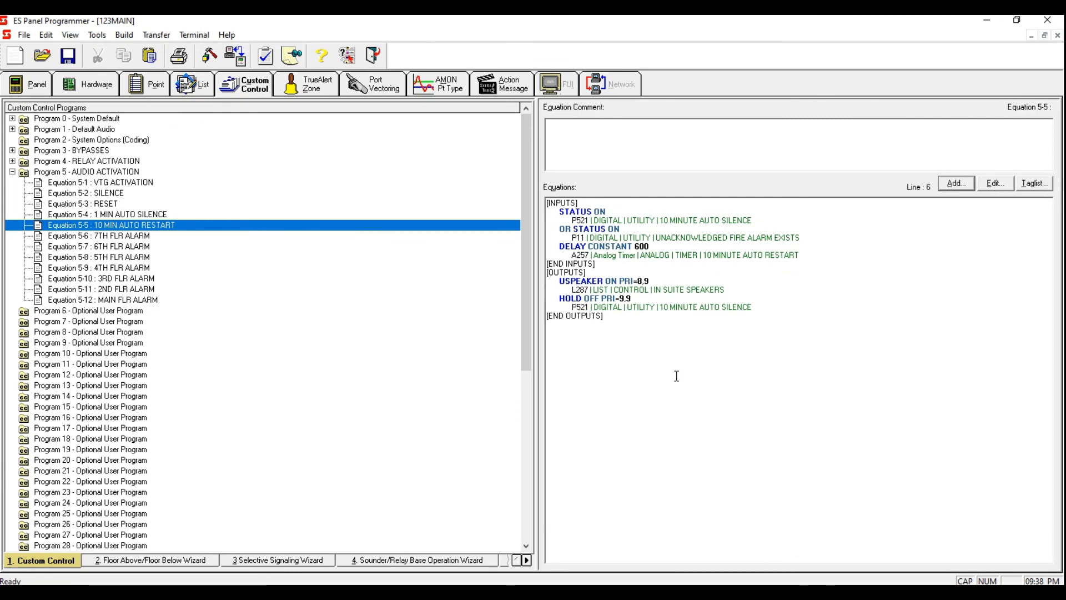
Step: Set the P11 input line's operator to AND NOT
{"action": "left_click_drag", "start_coordinate": [574, 228], "coordinate": [560, 224]}
{"action": "type", "text": "AND N"}
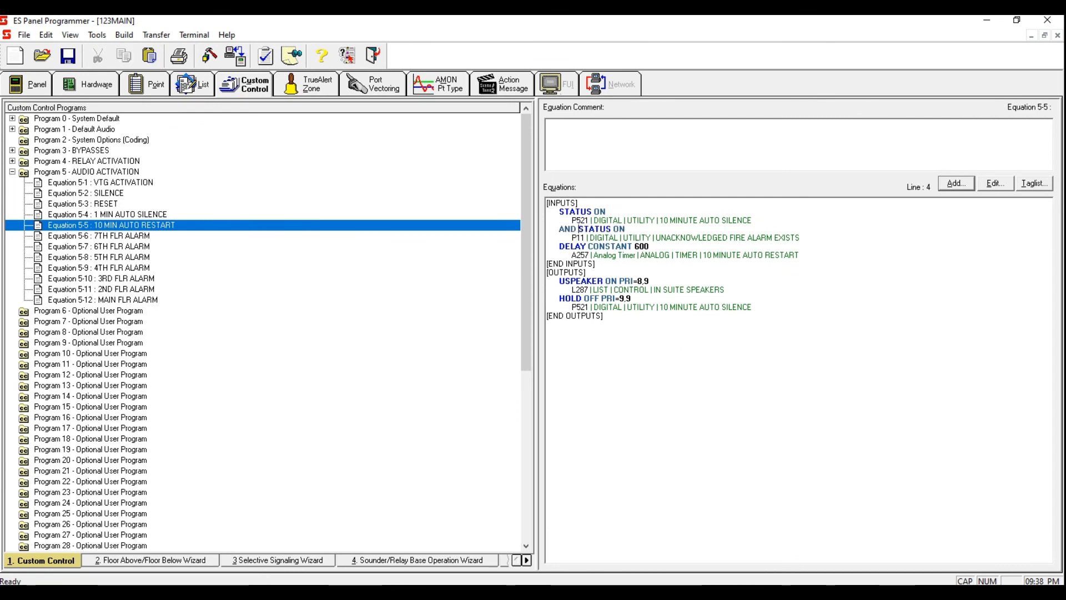
{"action": "type", "text": "OT"}
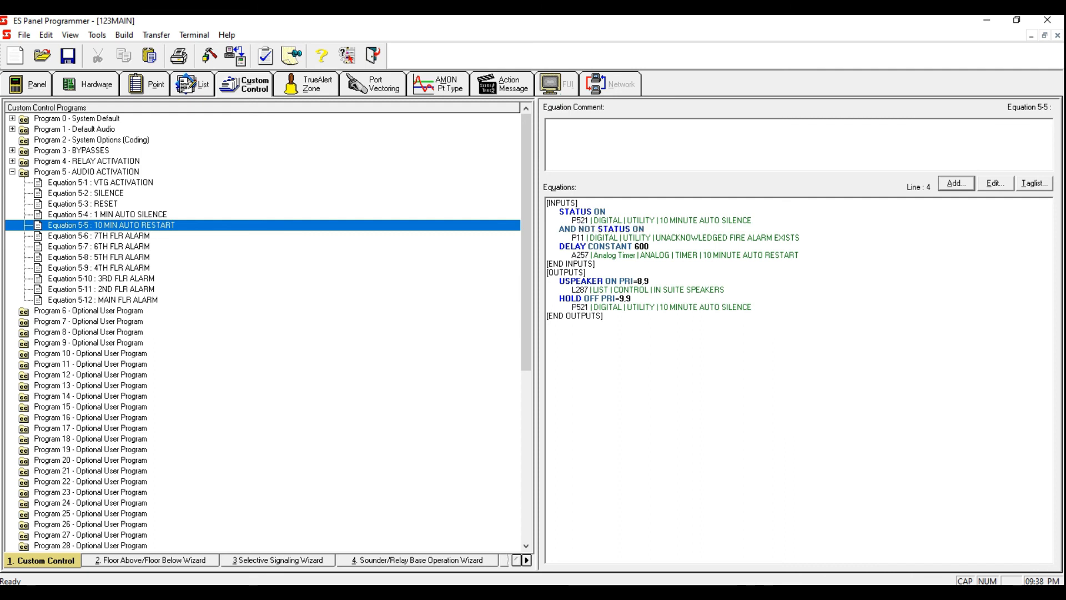
{"action": "left_click", "coordinate": [681, 369]}
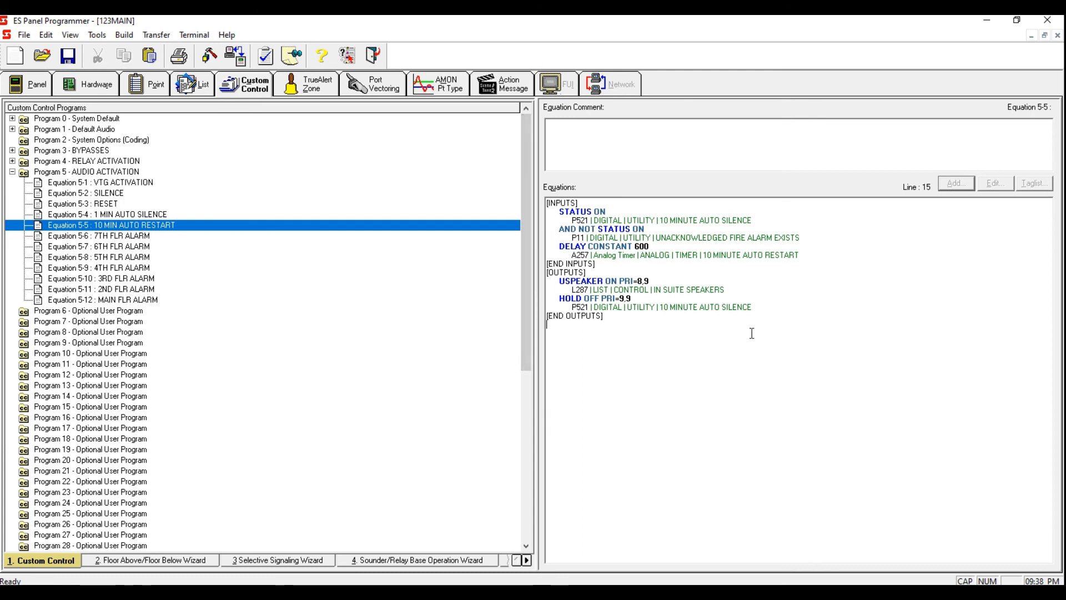
{"action": "left_click_drag", "start_coordinate": [719, 338], "coordinate": [516, 218]}
{"action": "left_click", "coordinate": [640, 343]}
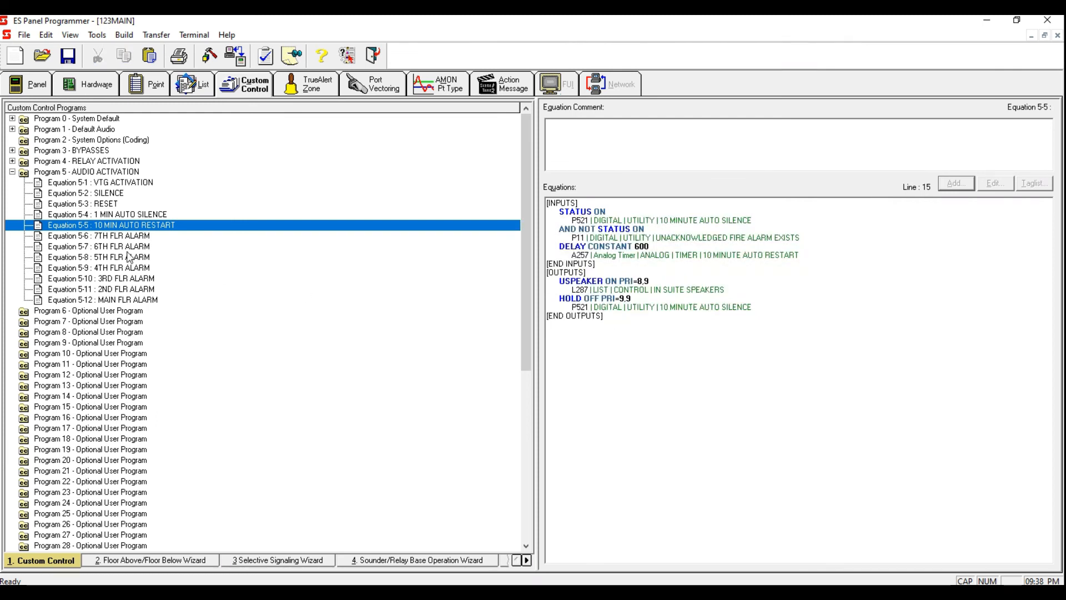
Step: Select Equation 5-12 MAIN FLR ALARM and save the job
{"action": "left_click", "coordinate": [149, 301]}
{"action": "left_click", "coordinate": [24, 35]}
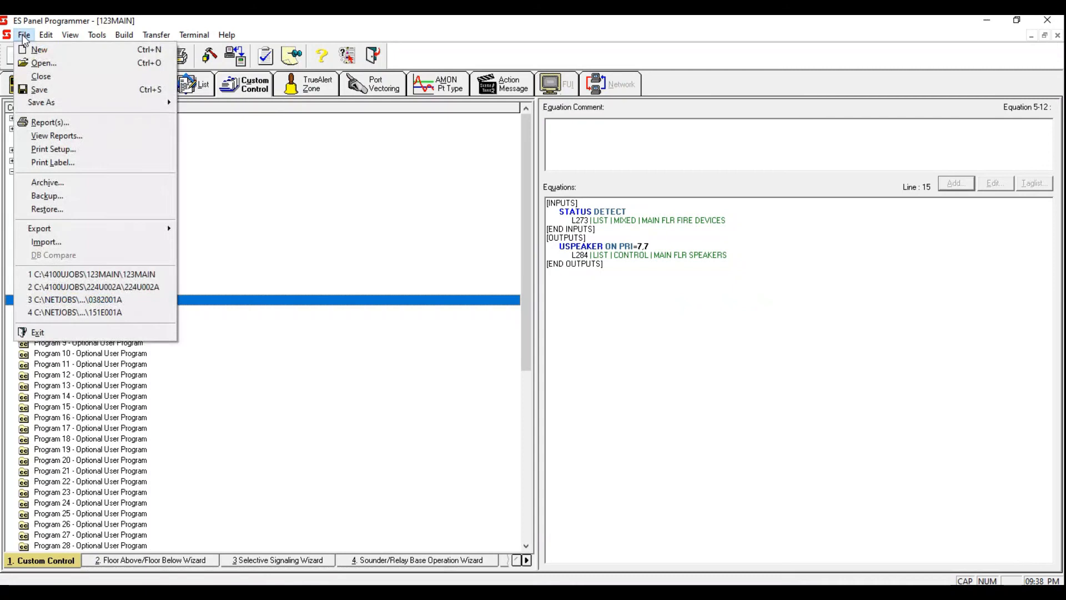
{"action": "left_click", "coordinate": [37, 90]}
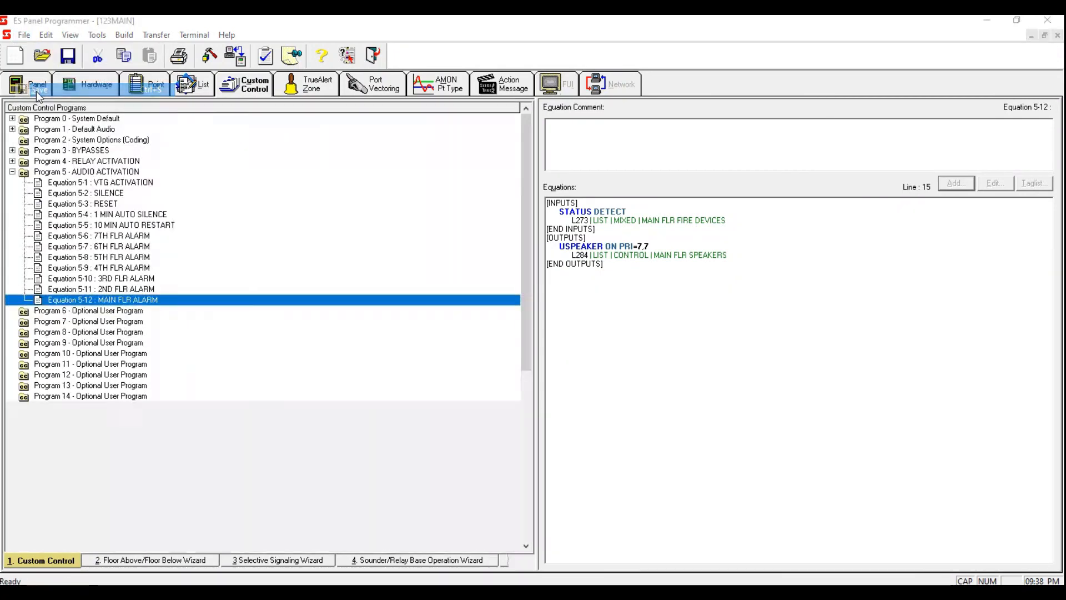